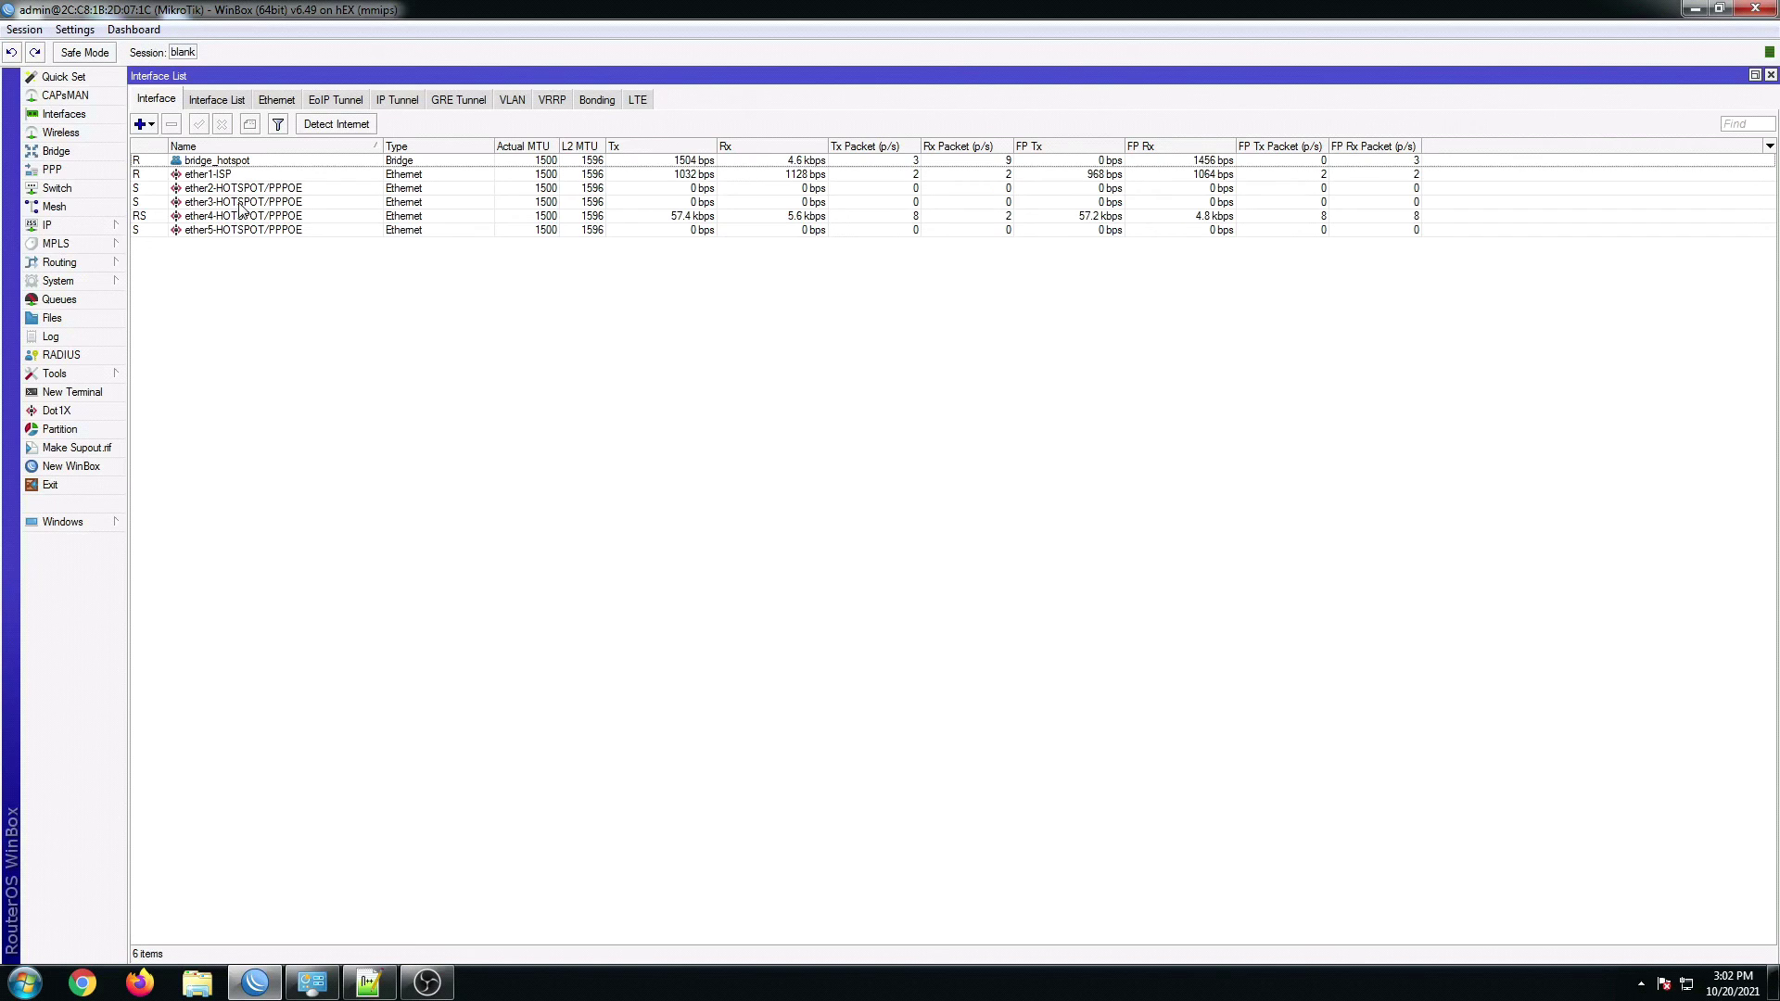
Step: Select the ether1-ISP, ether2 and ether3-HOTSPOT/PPPOE interfaces in the interface list
{"action": "left_click", "coordinate": [215, 176]}
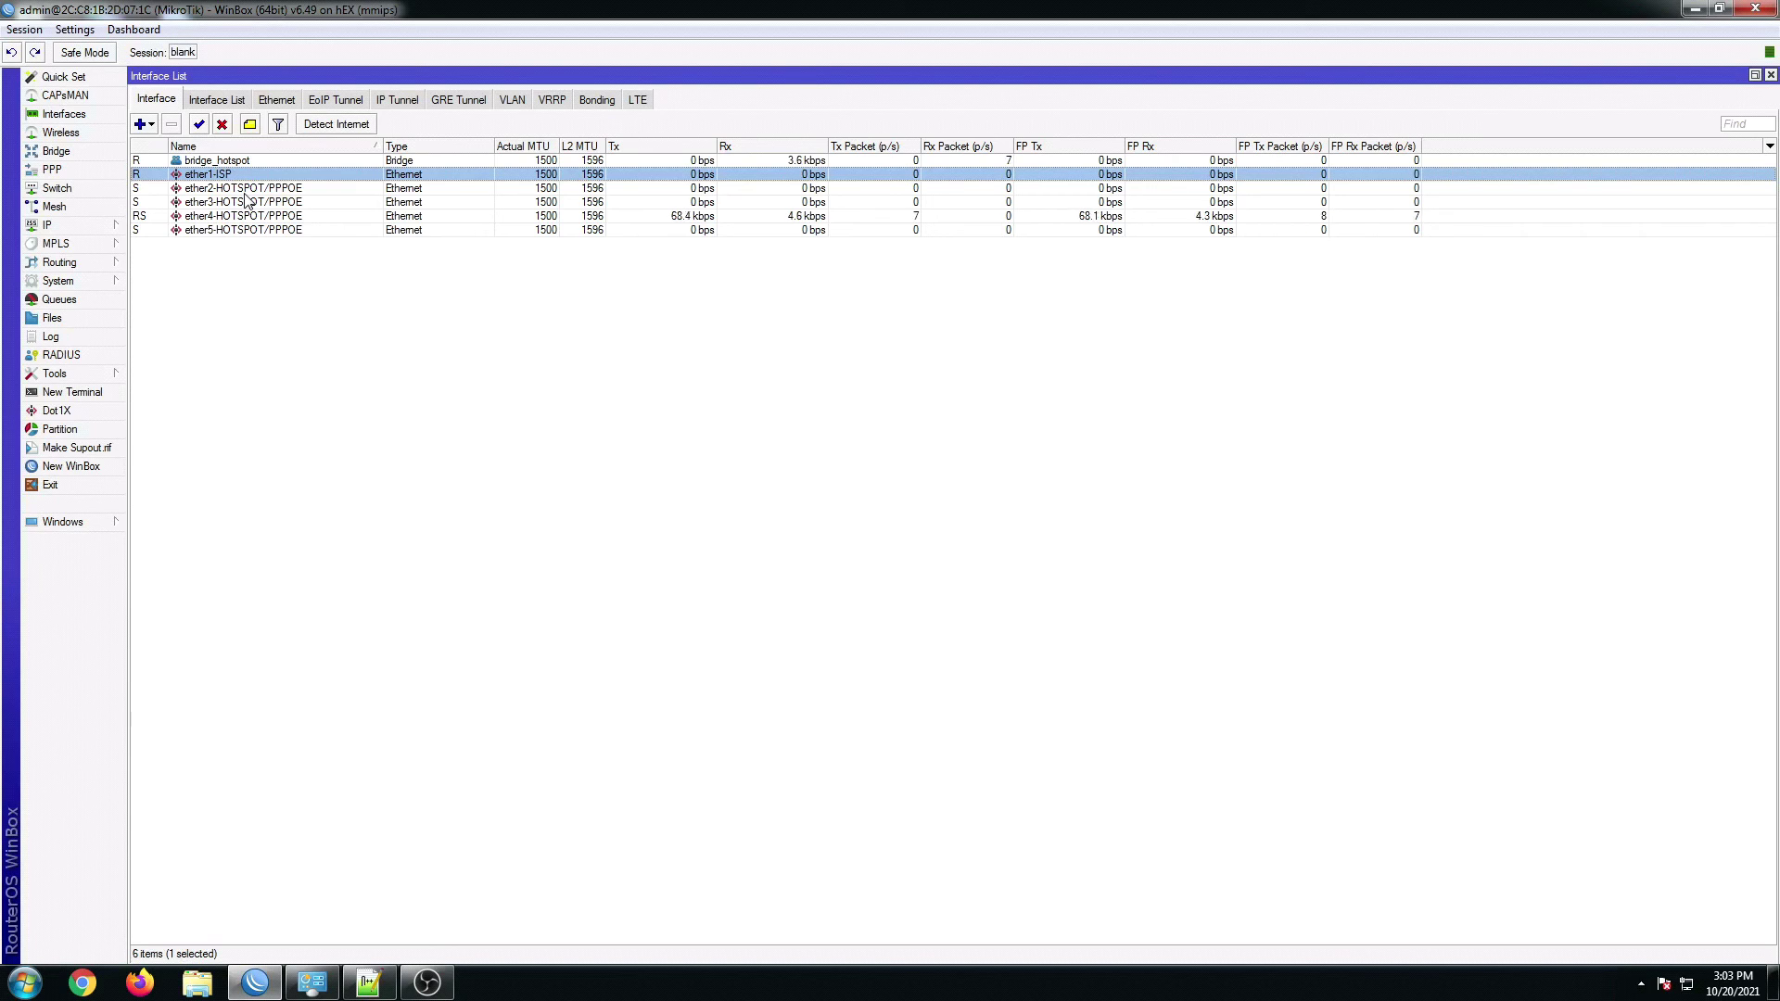
{"action": "left_click", "coordinate": [243, 189]}
{"action": "left_click", "coordinate": [239, 202]}
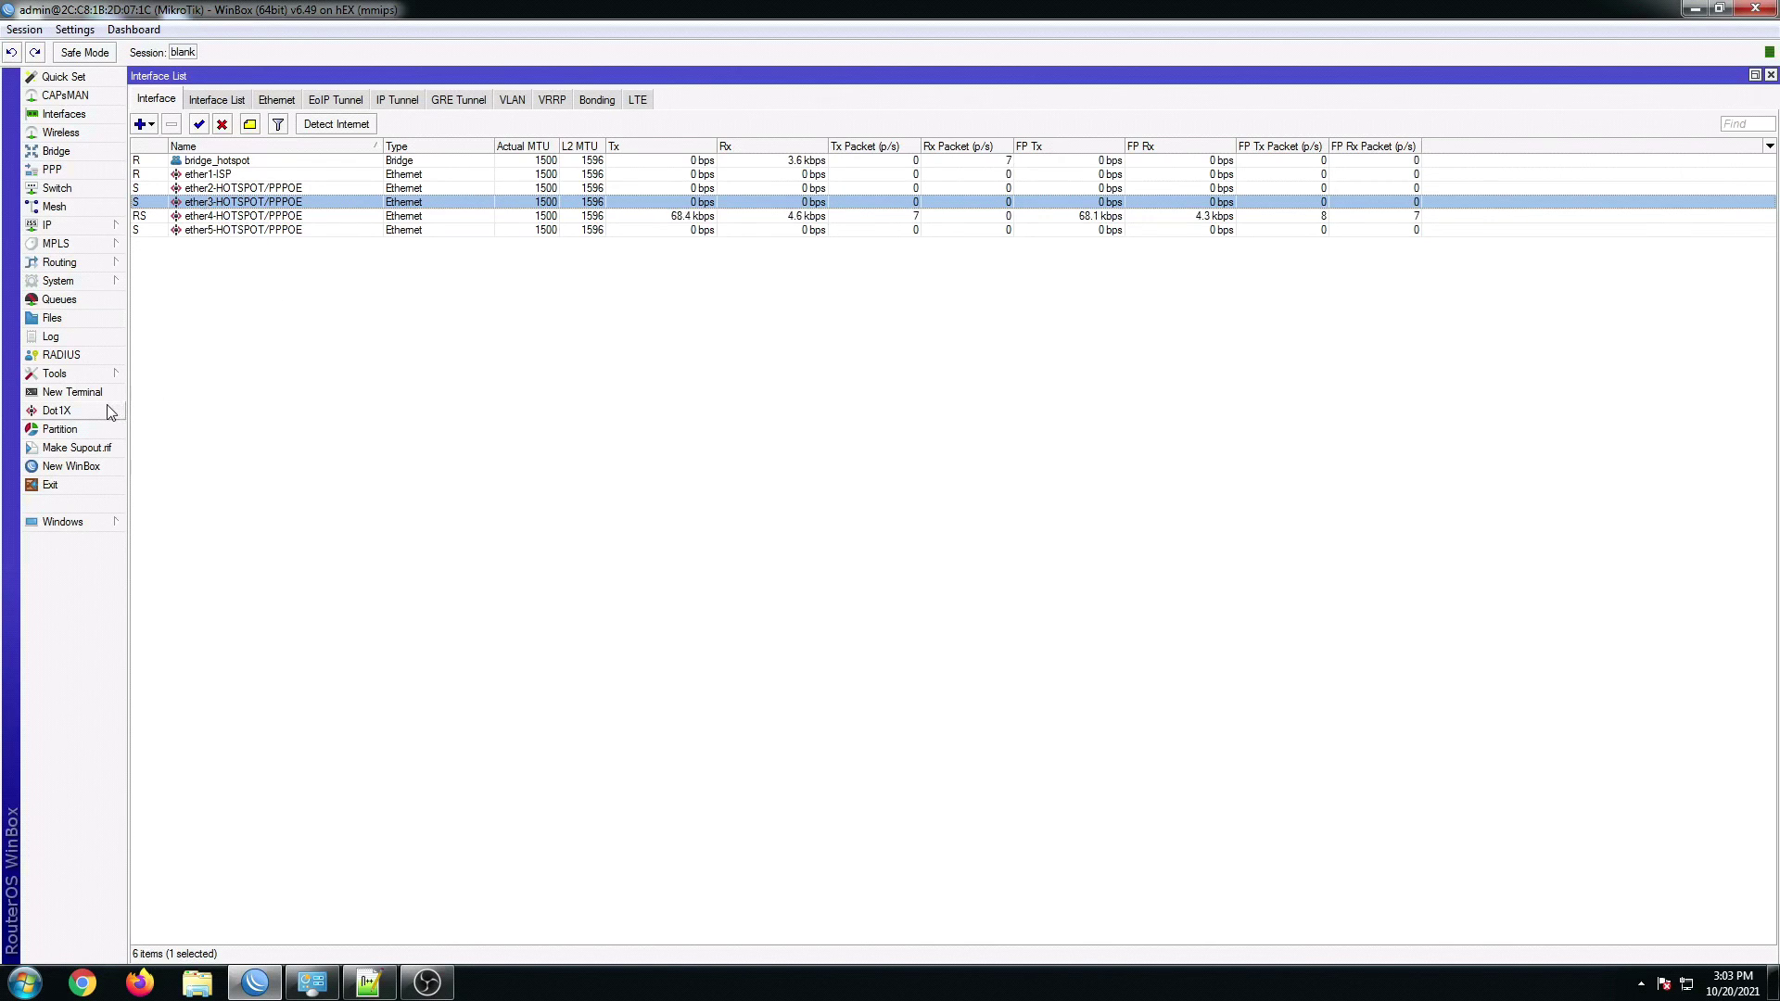
Step: Reset the router with No Default Configuration and Do Not Backup, then close the disconnected WinBox
{"action": "left_click", "coordinate": [86, 282]}
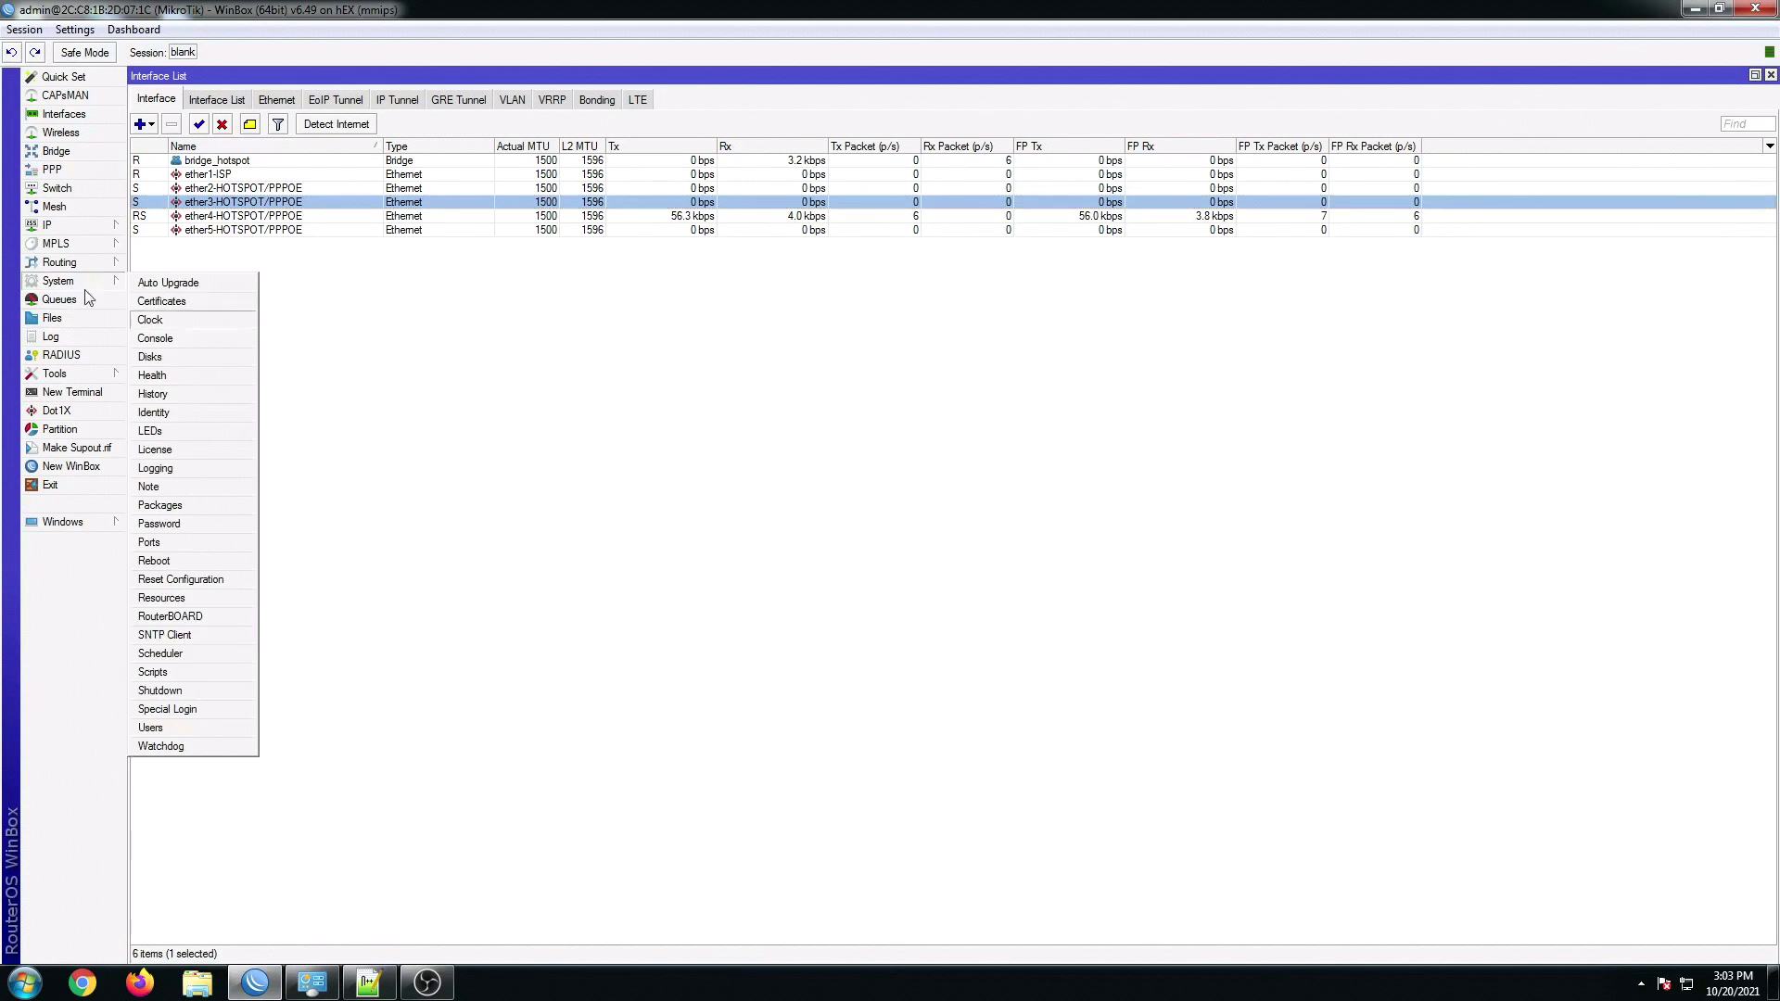
{"action": "left_click", "coordinate": [178, 579]}
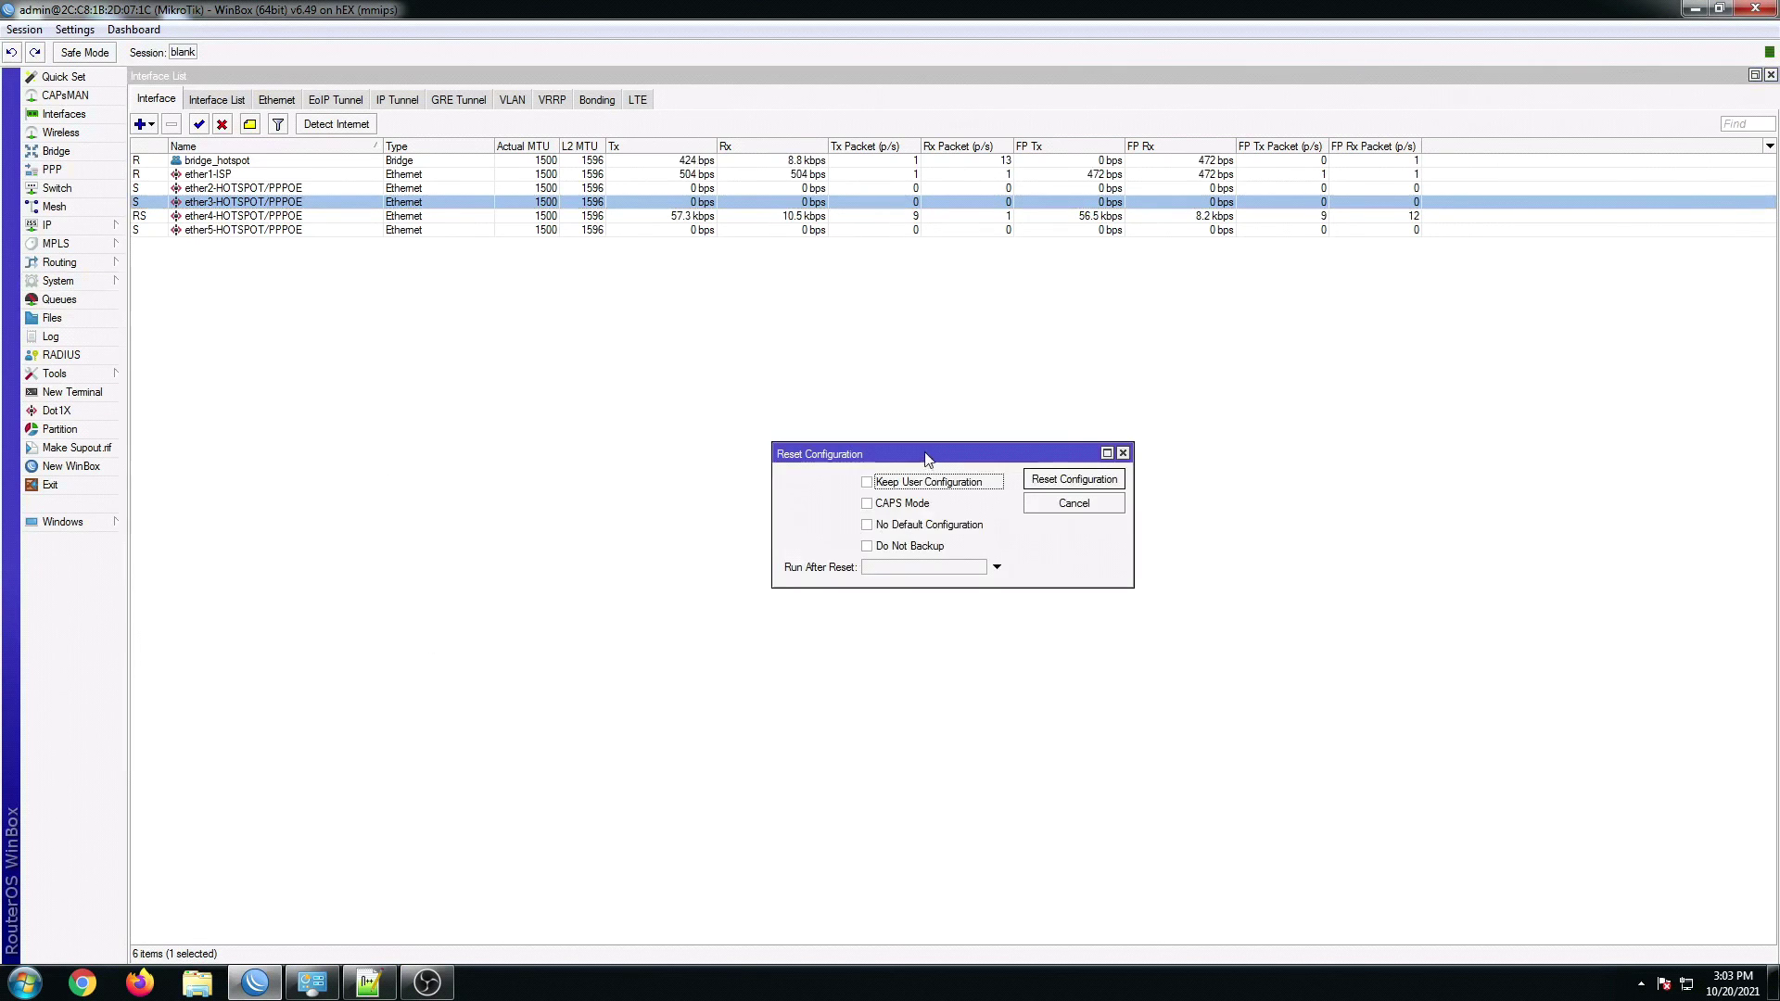
{"action": "left_click_drag", "start_coordinate": [927, 459], "coordinate": [882, 414]}
{"action": "left_click", "coordinate": [853, 480]}
{"action": "left_click", "coordinate": [864, 501]}
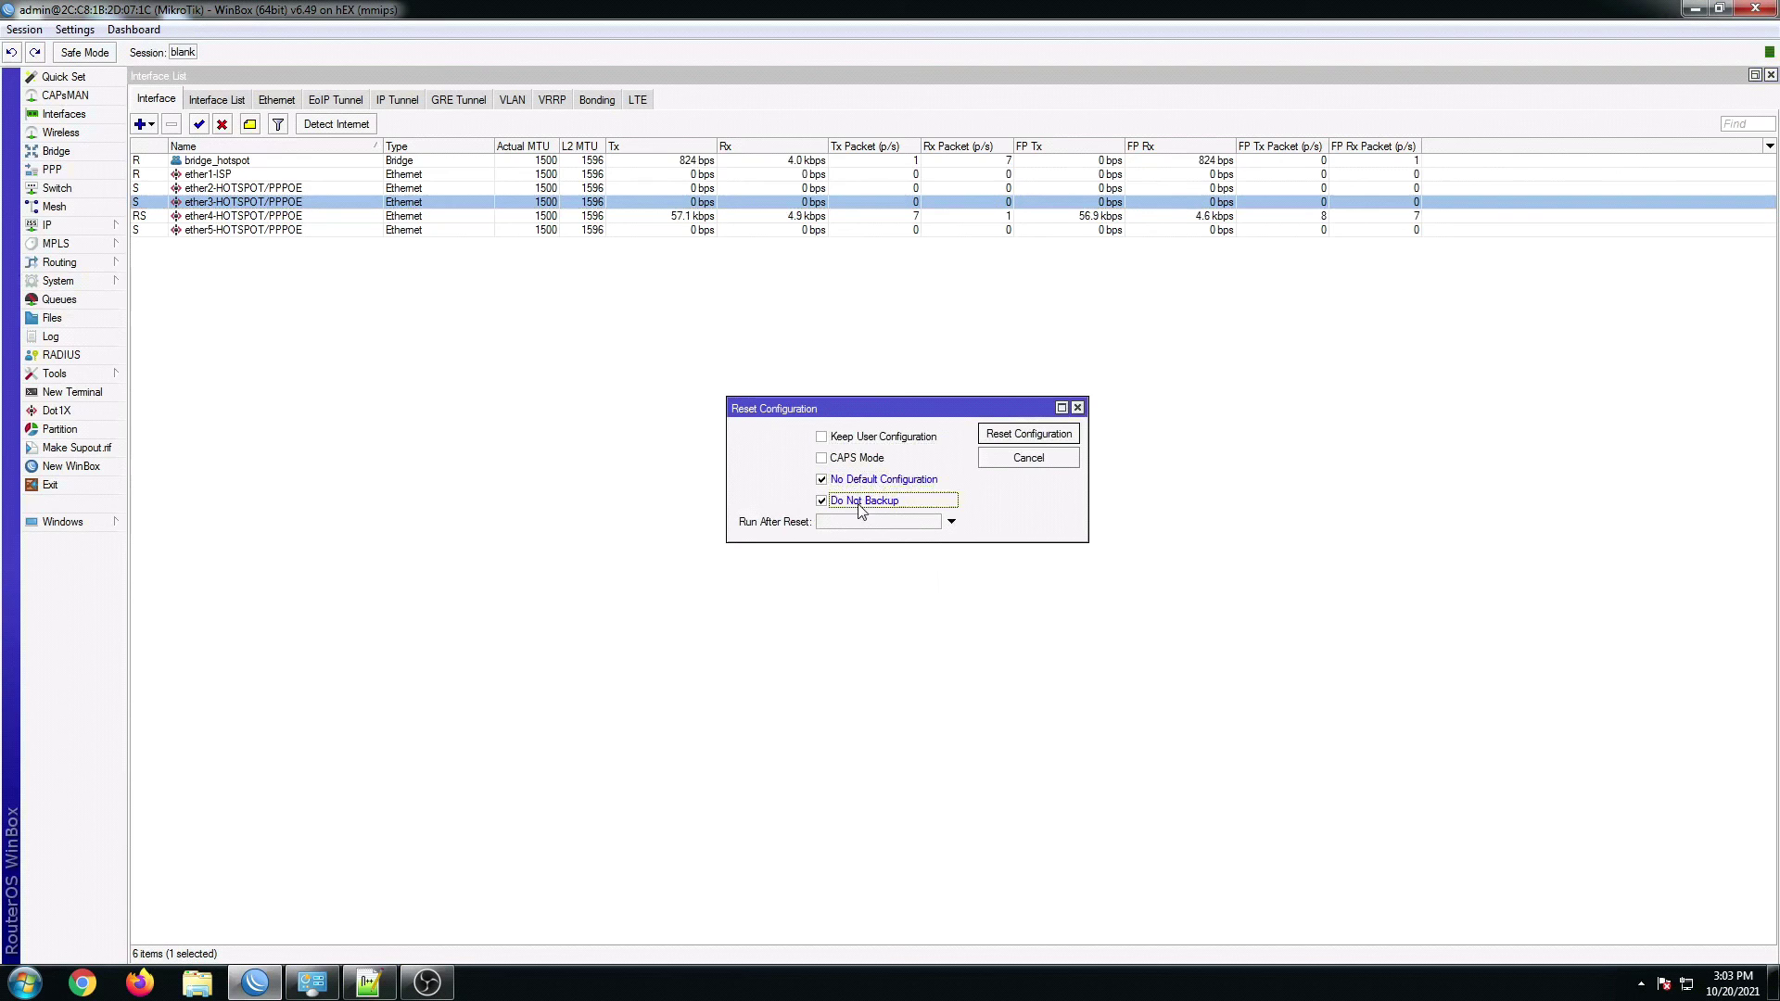
{"action": "left_click", "coordinate": [1019, 435]}
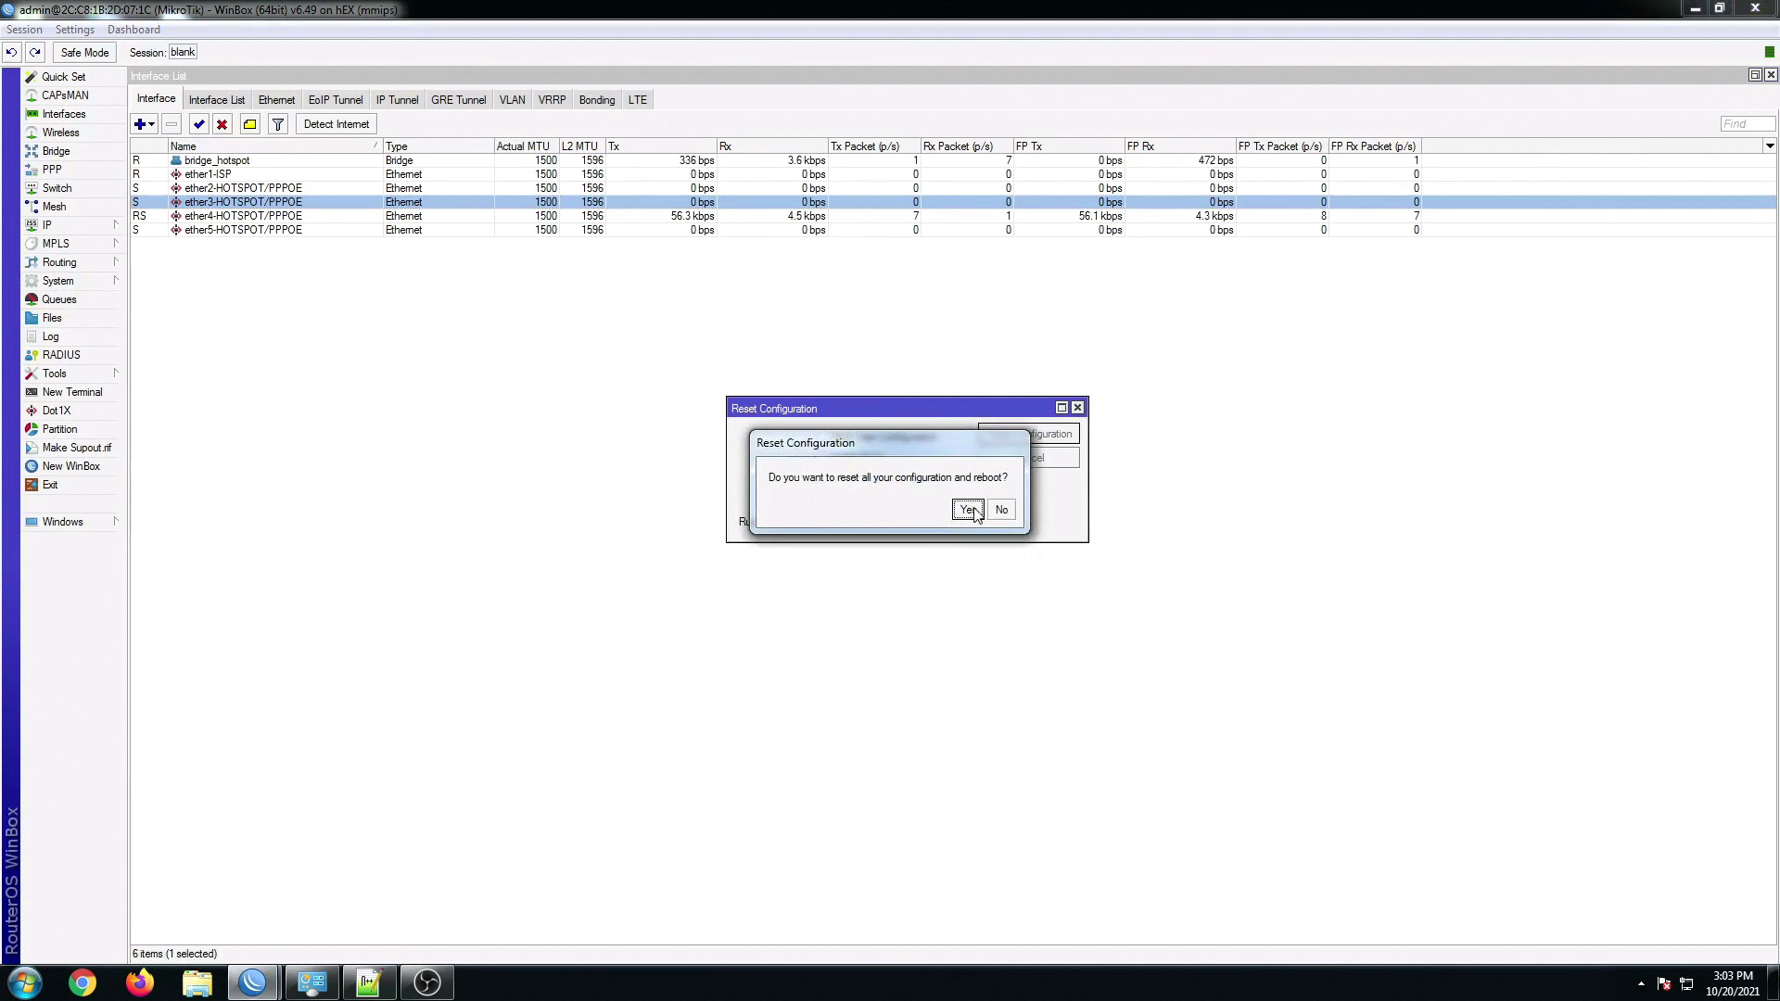
{"action": "left_click", "coordinate": [969, 511]}
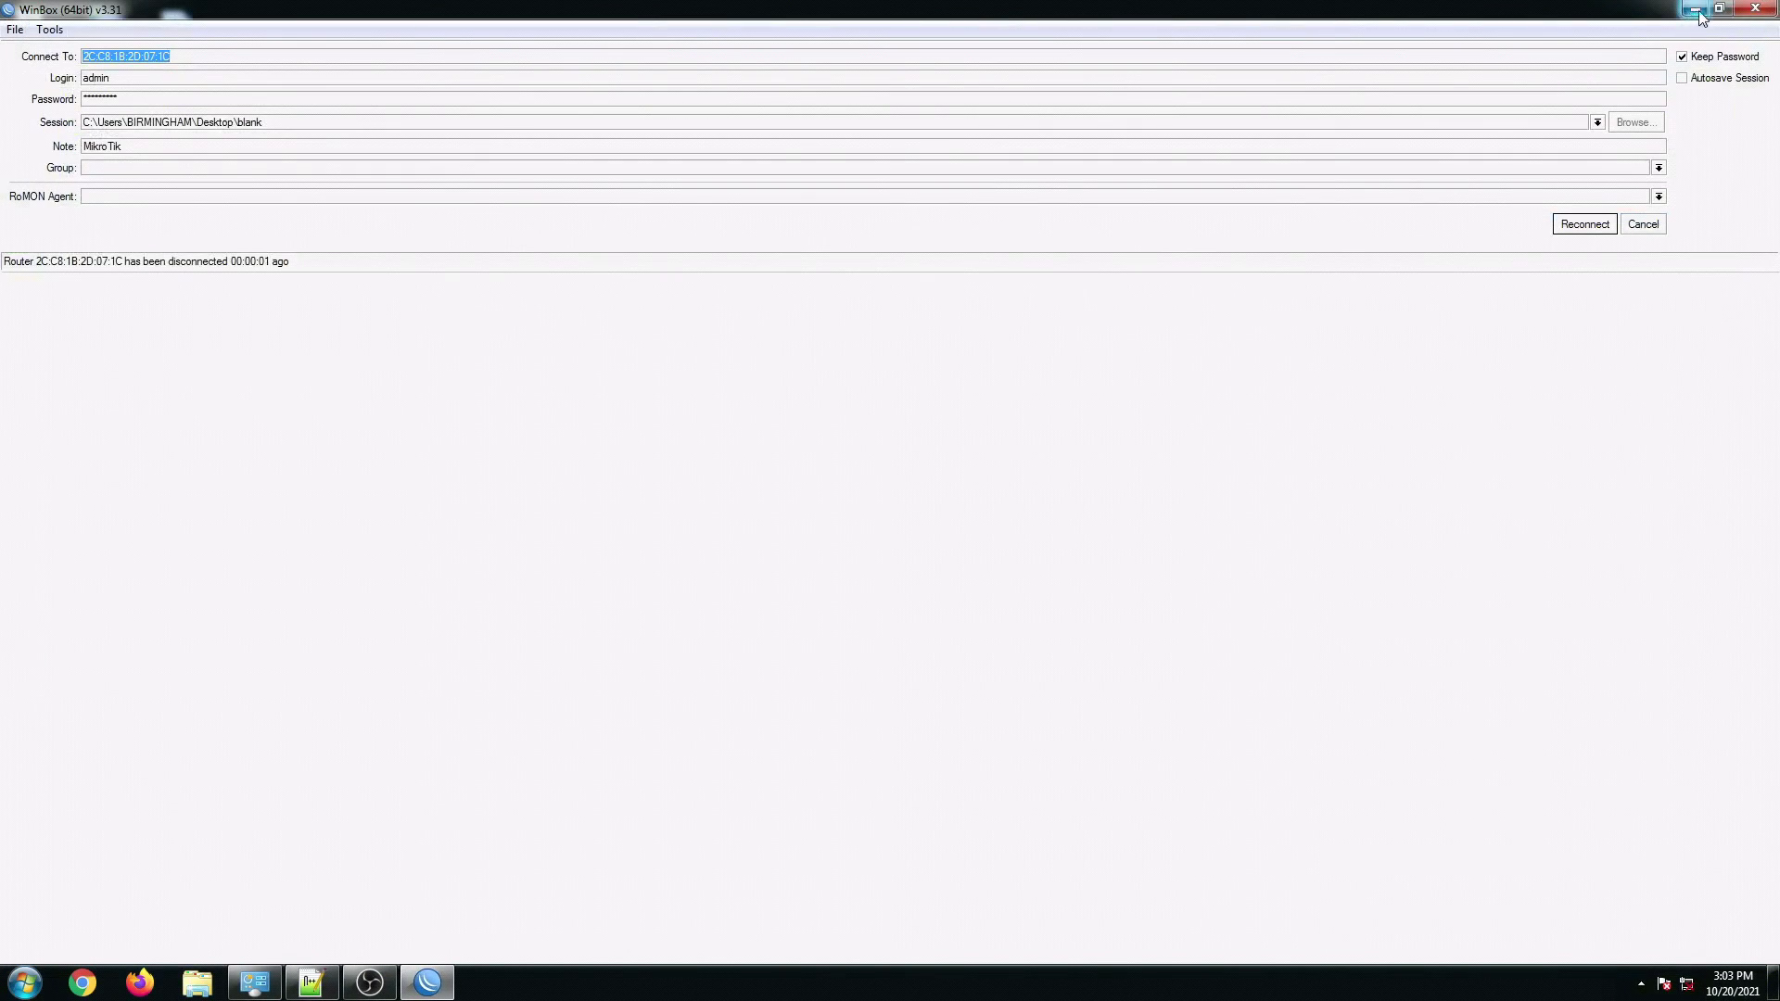
{"action": "left_click", "coordinate": [1755, 9]}
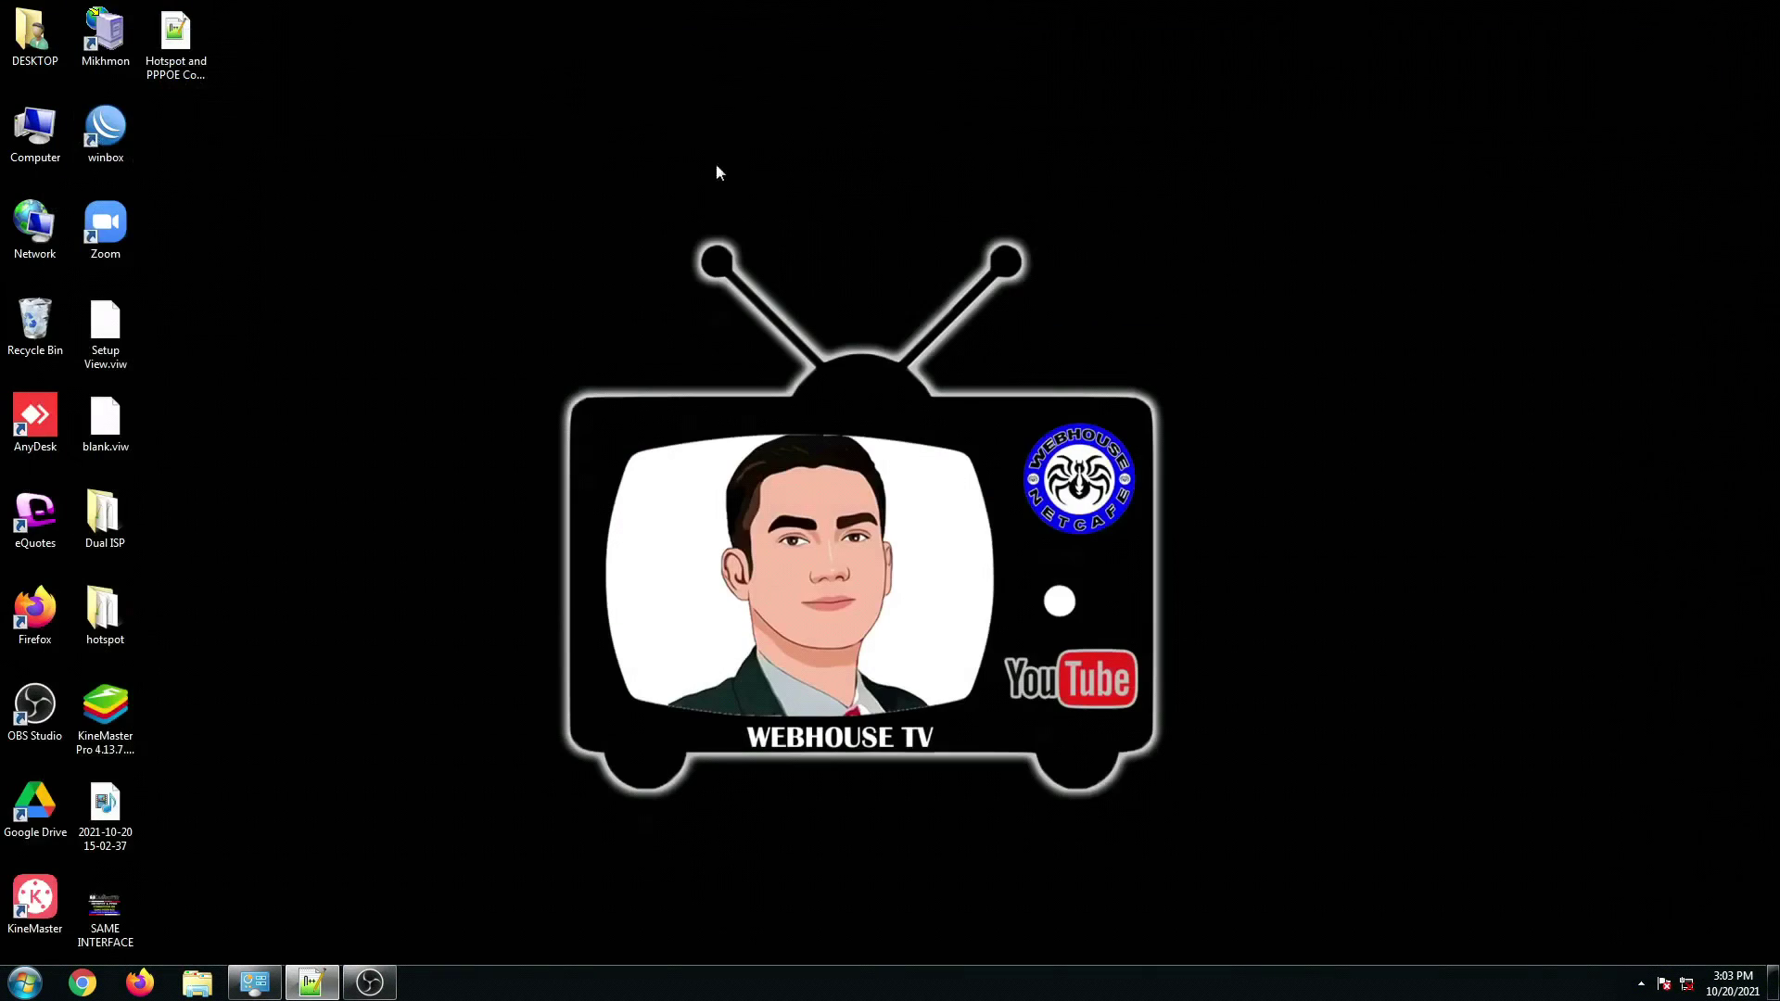
Step: Bring up the setup script maximized in Notepad++ and look over its opening lines
{"action": "left_click", "coordinate": [311, 983]}
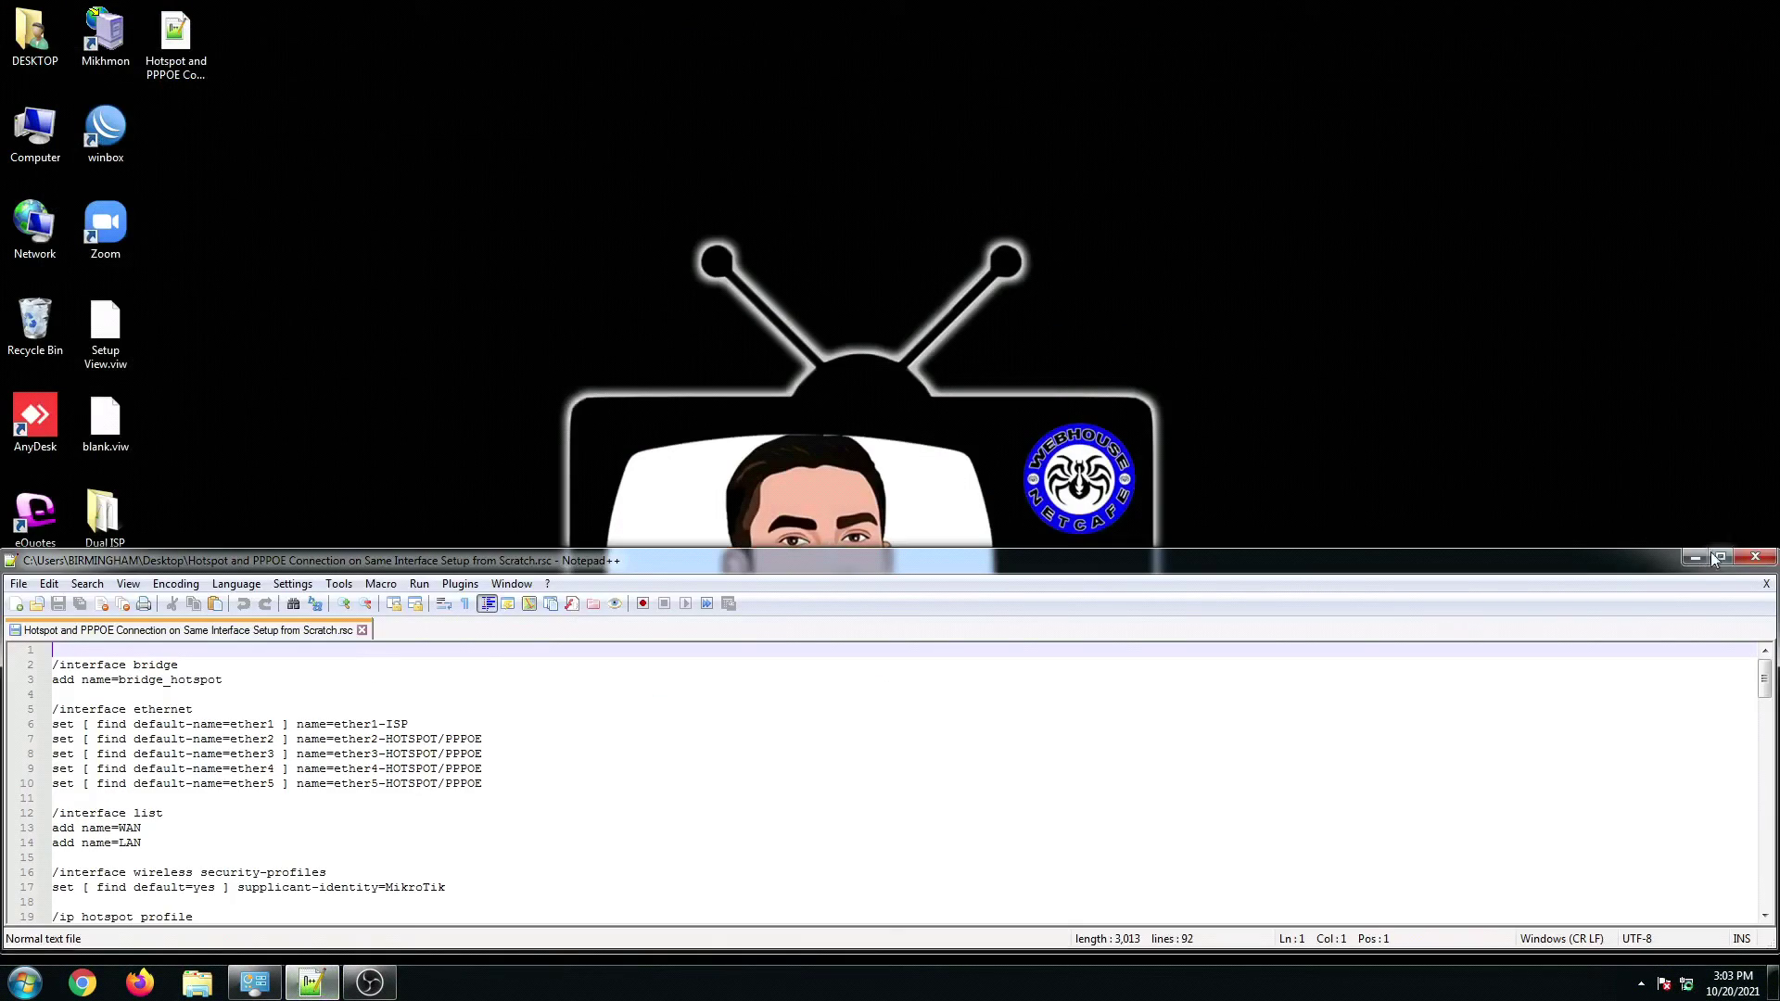
{"action": "left_click", "coordinate": [1717, 557]}
{"action": "left_click", "coordinate": [281, 324]}
{"action": "scroll", "coordinate": [264, 318], "scroll_direction": "down", "scroll_amount": 20}
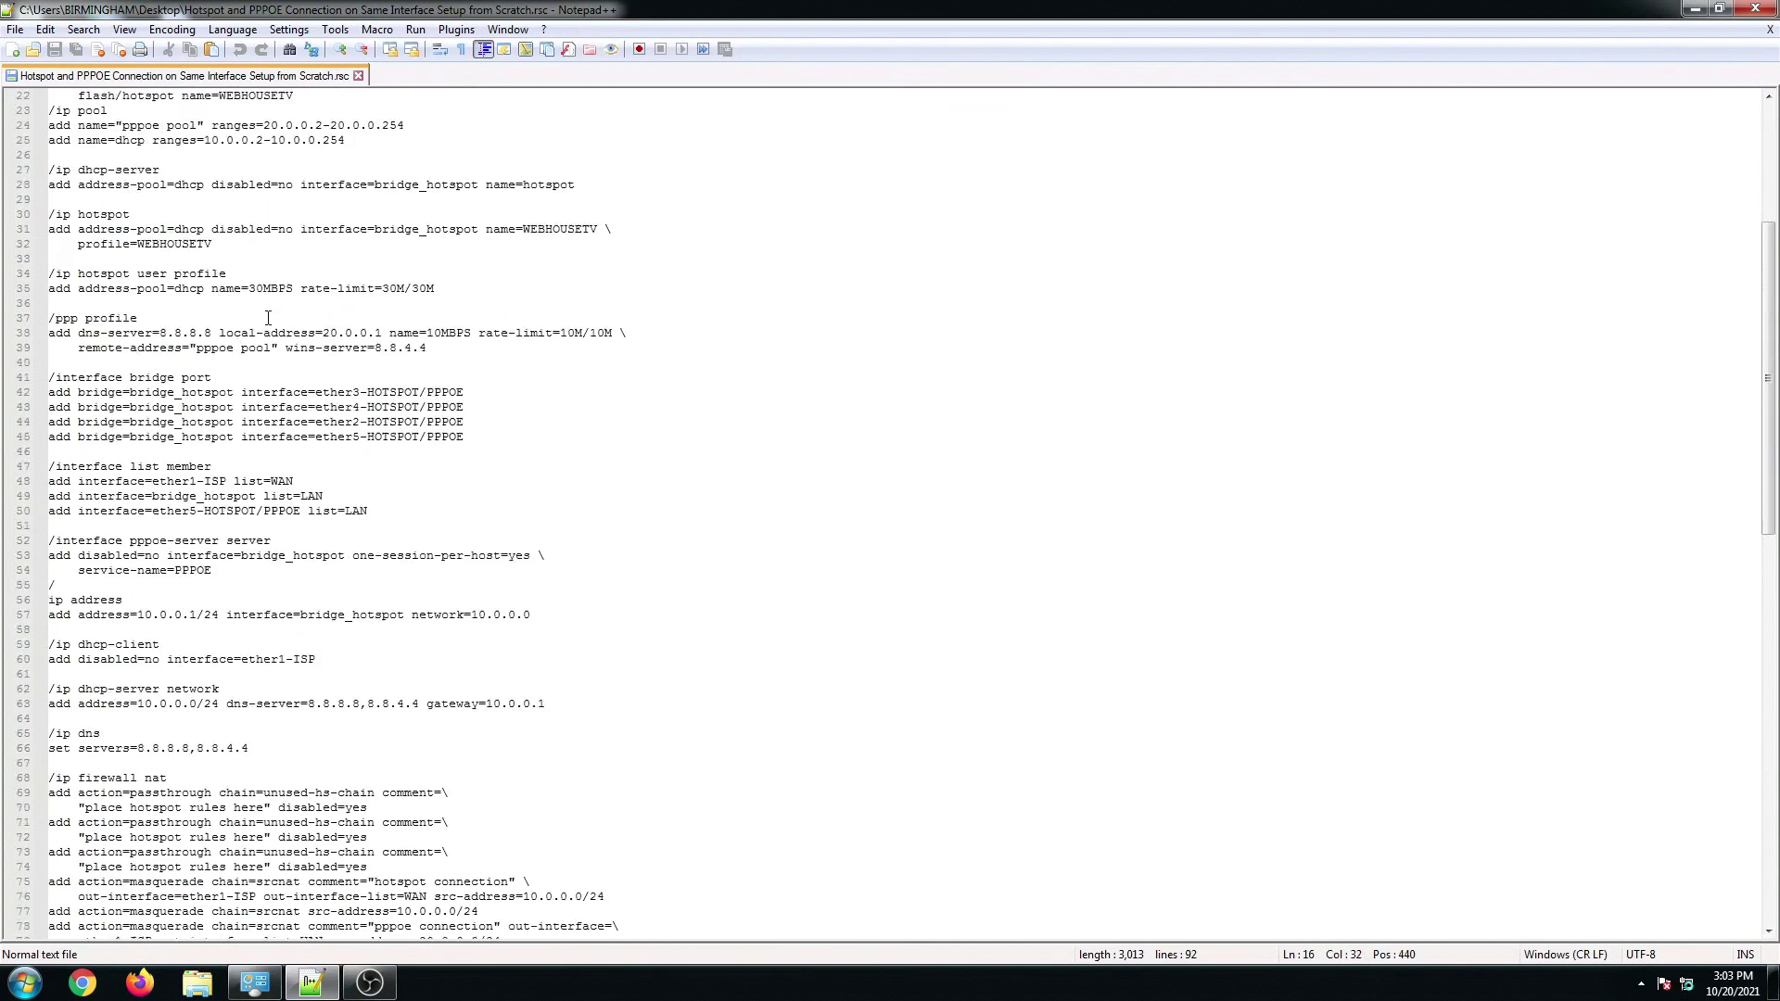
{"action": "scroll", "coordinate": [265, 577], "scroll_direction": "up", "scroll_amount": 20}
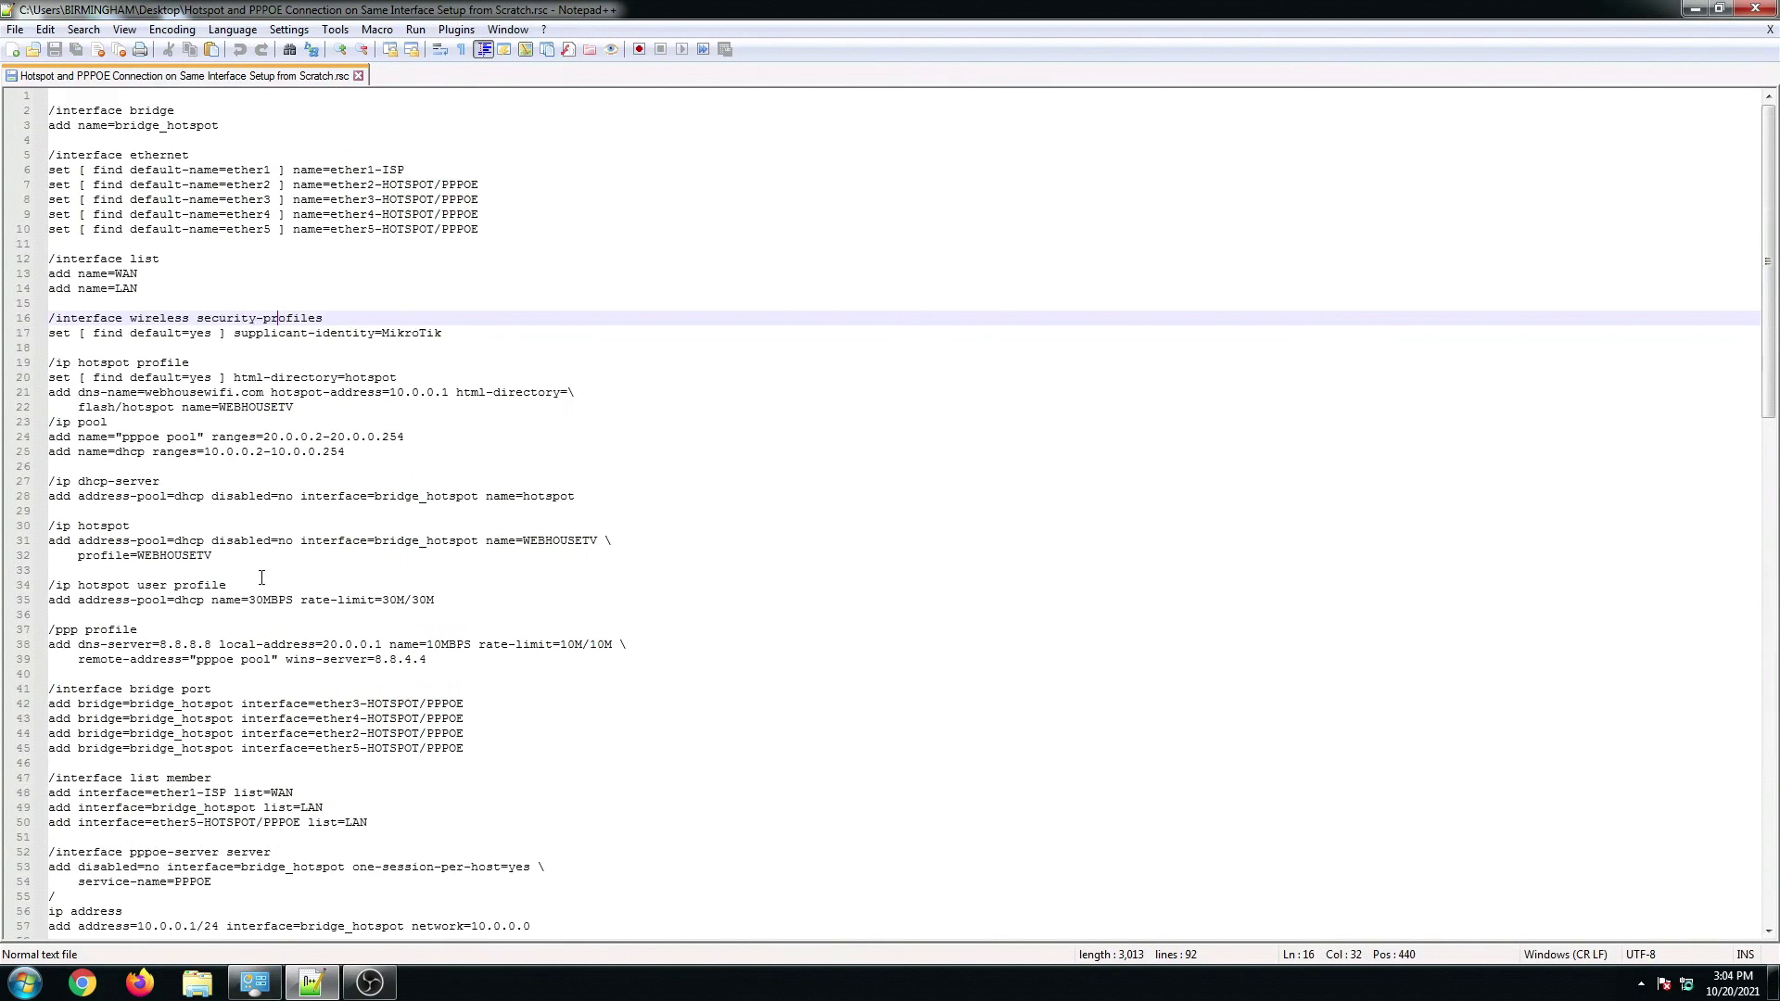
{"action": "left_click", "coordinate": [141, 307]}
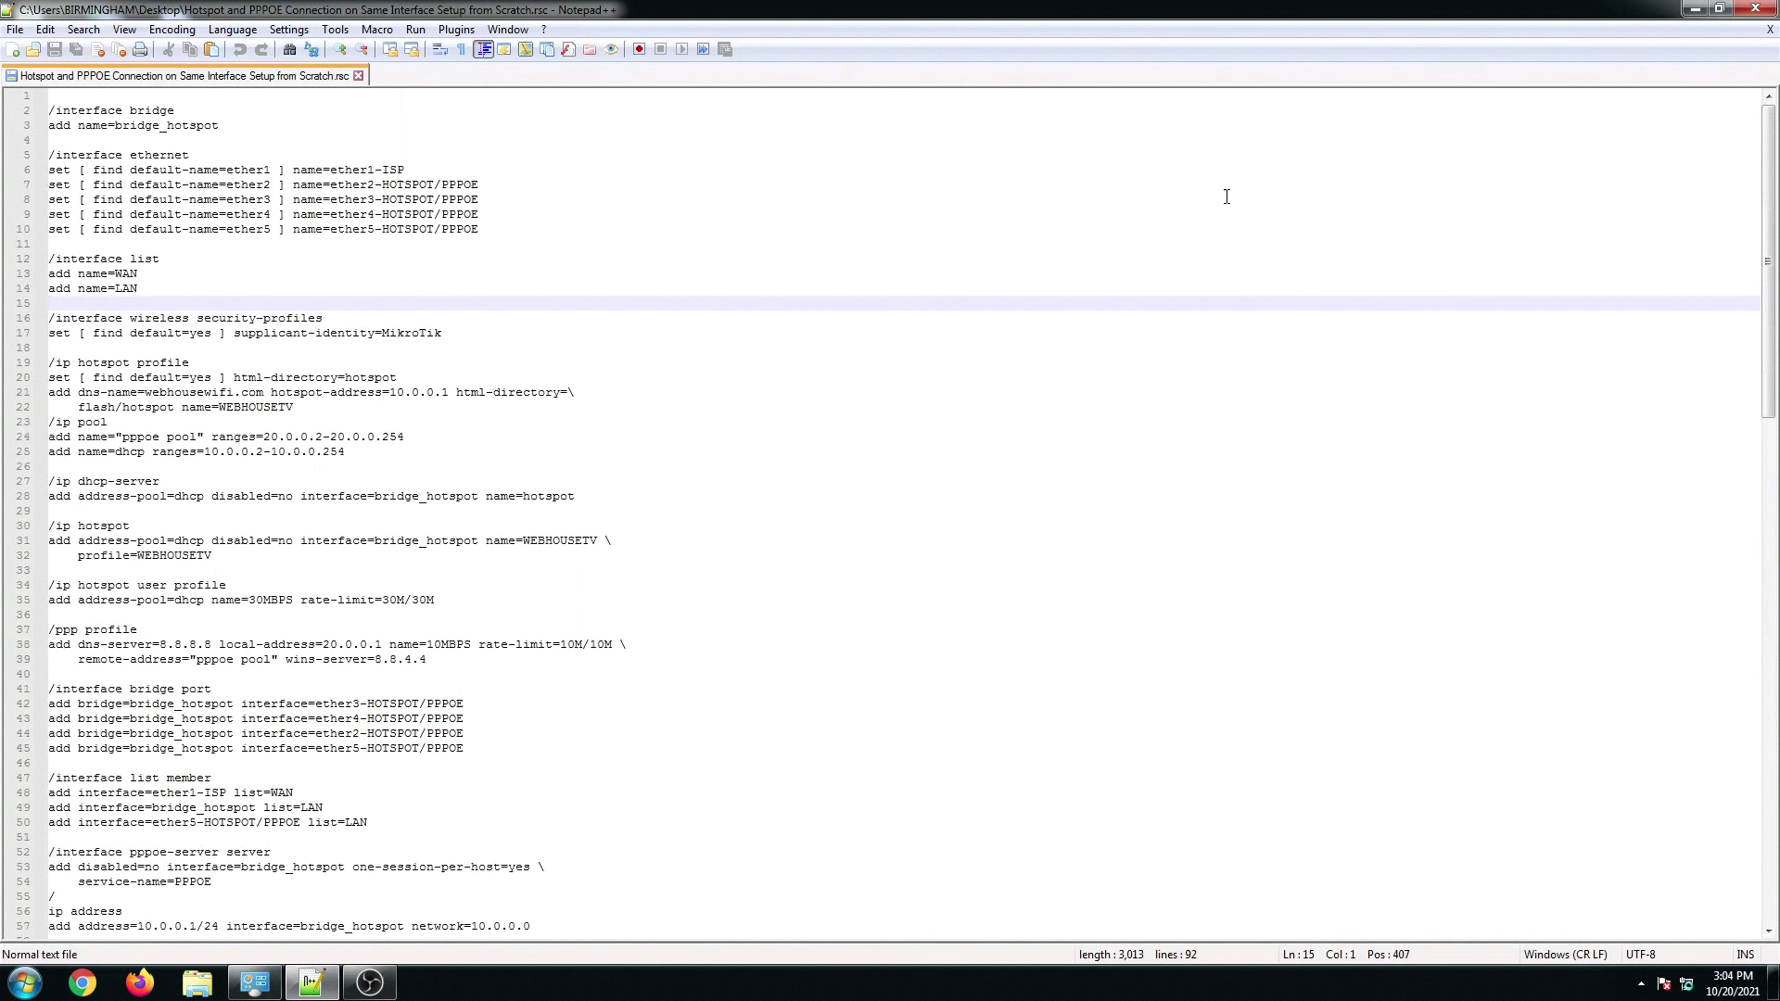
{"action": "left_click", "coordinate": [219, 259]}
{"action": "scroll", "coordinate": [231, 269], "scroll_direction": "down", "scroll_amount": 7}
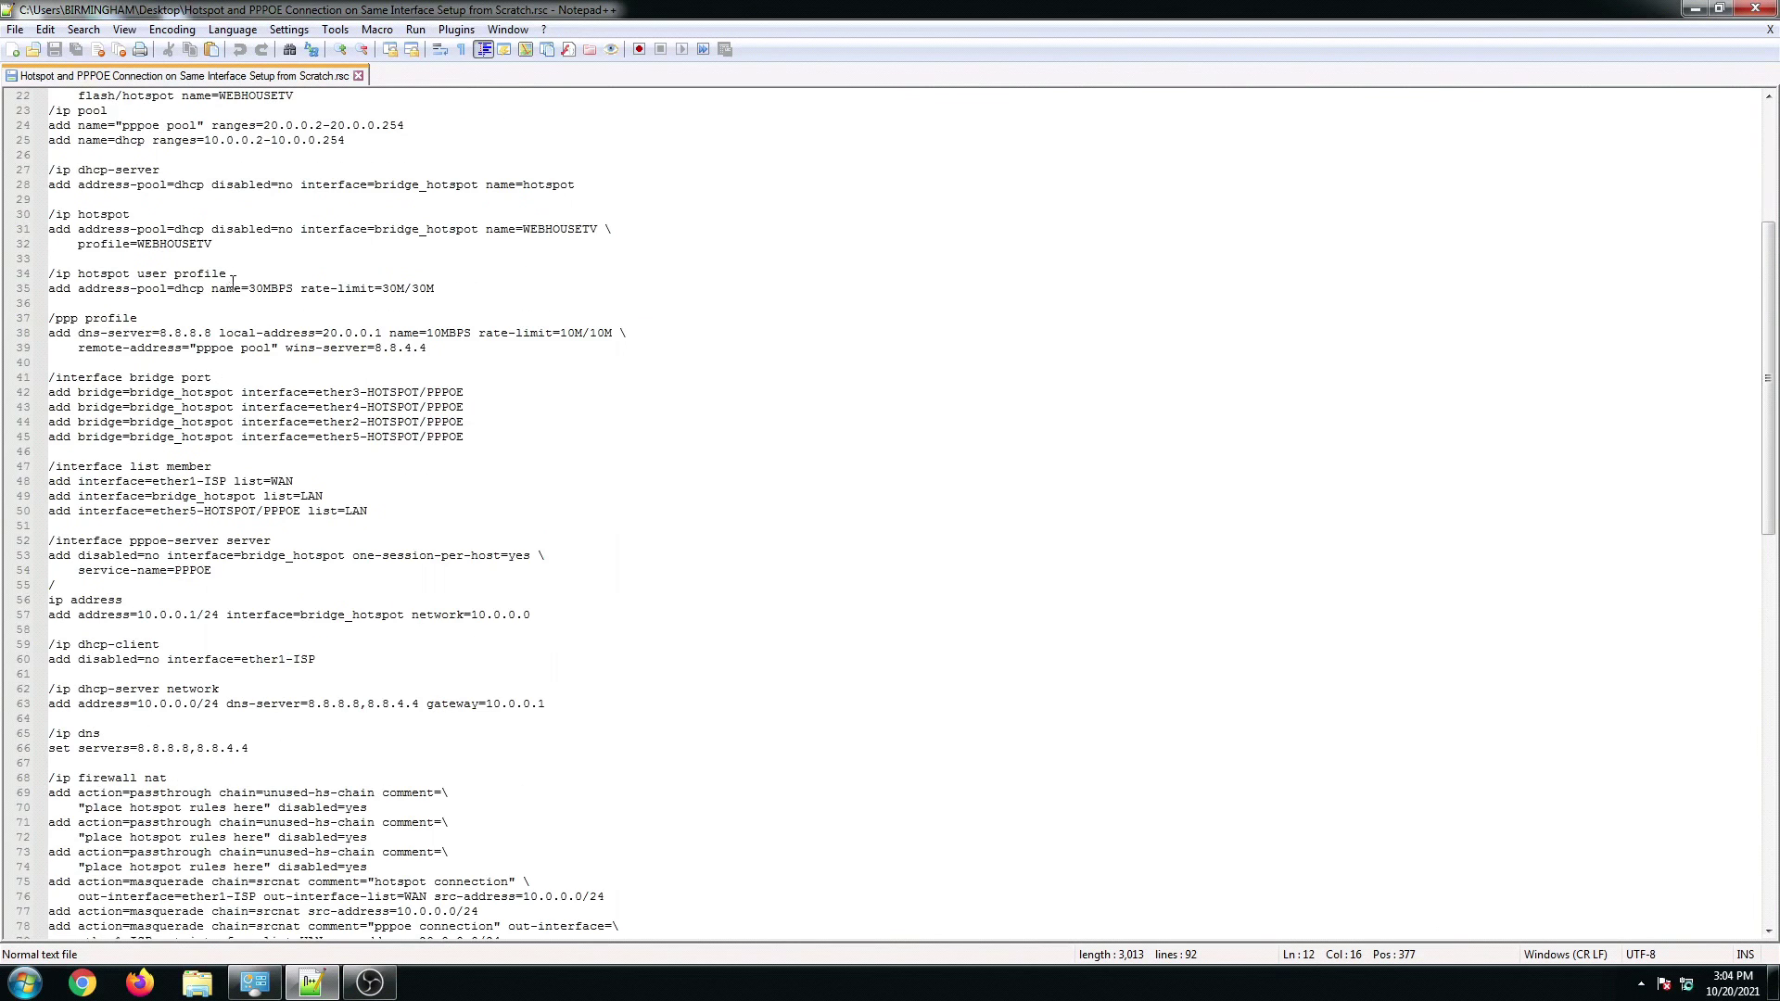
{"action": "scroll", "coordinate": [278, 315], "scroll_direction": "up", "scroll_amount": 6}
Step: Review the ether1–ether5 rename lines, then select the interface list block and wireless security-profiles lines 16–17
{"action": "left_click", "coordinate": [290, 378]}
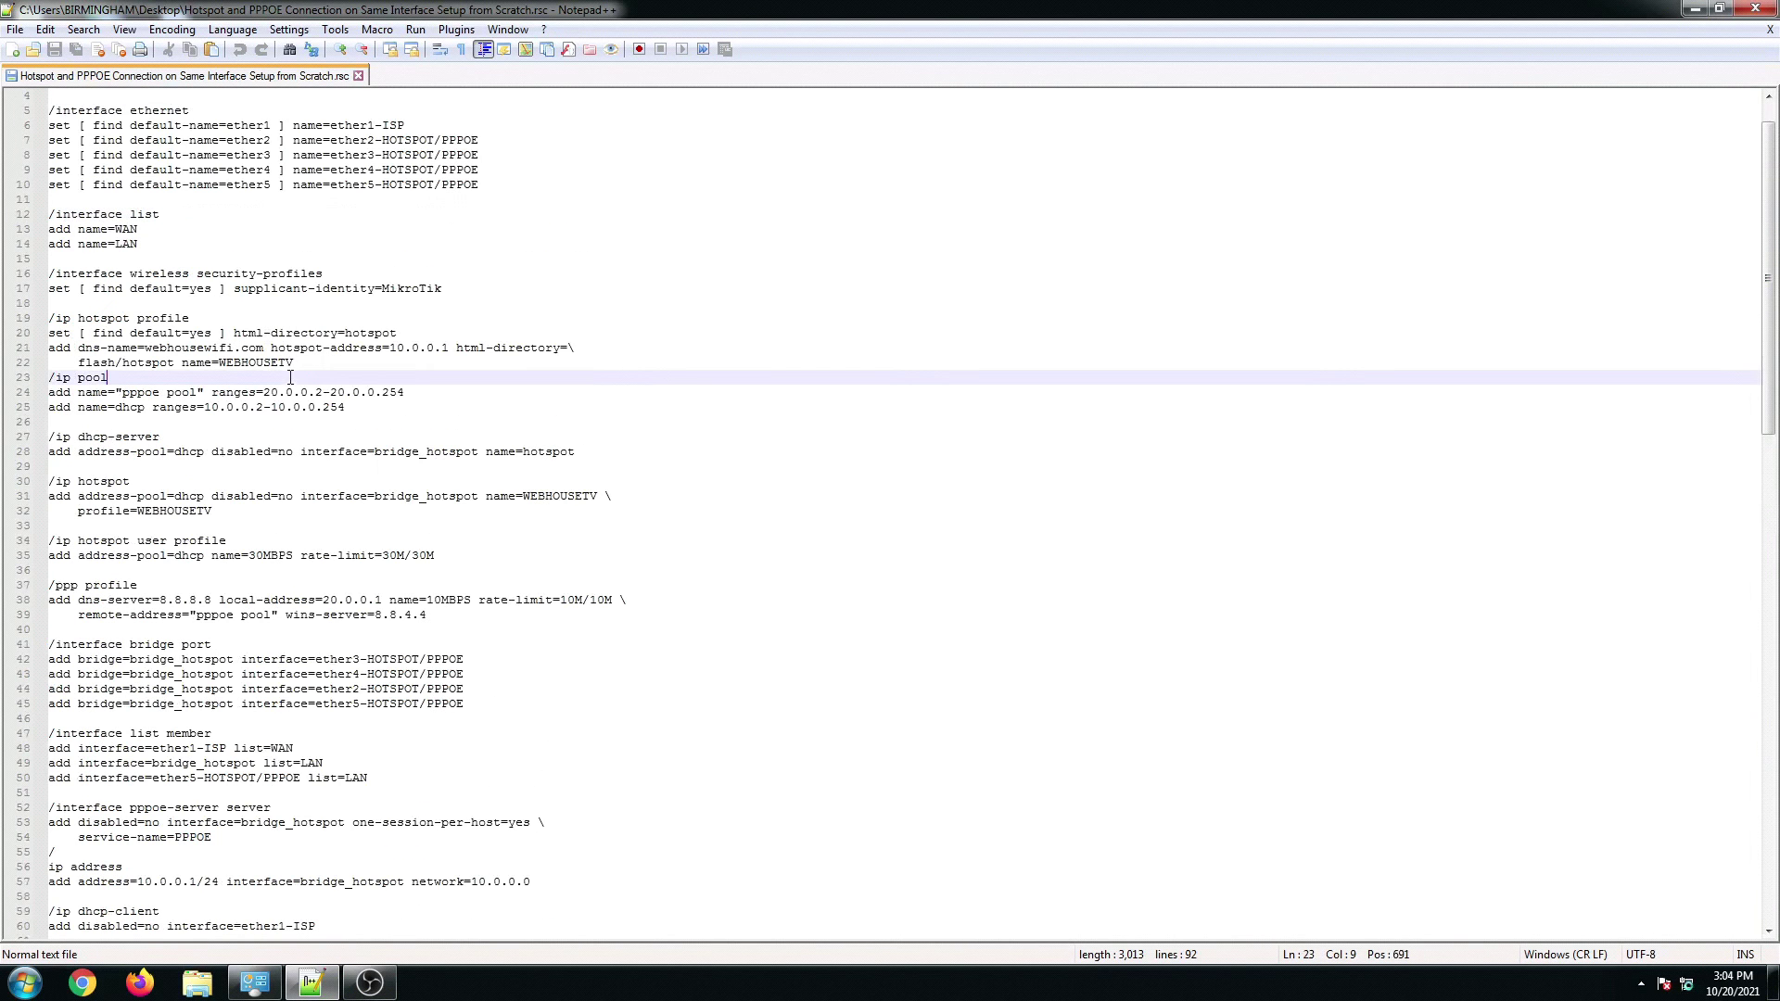
{"action": "left_click", "coordinate": [262, 214]}
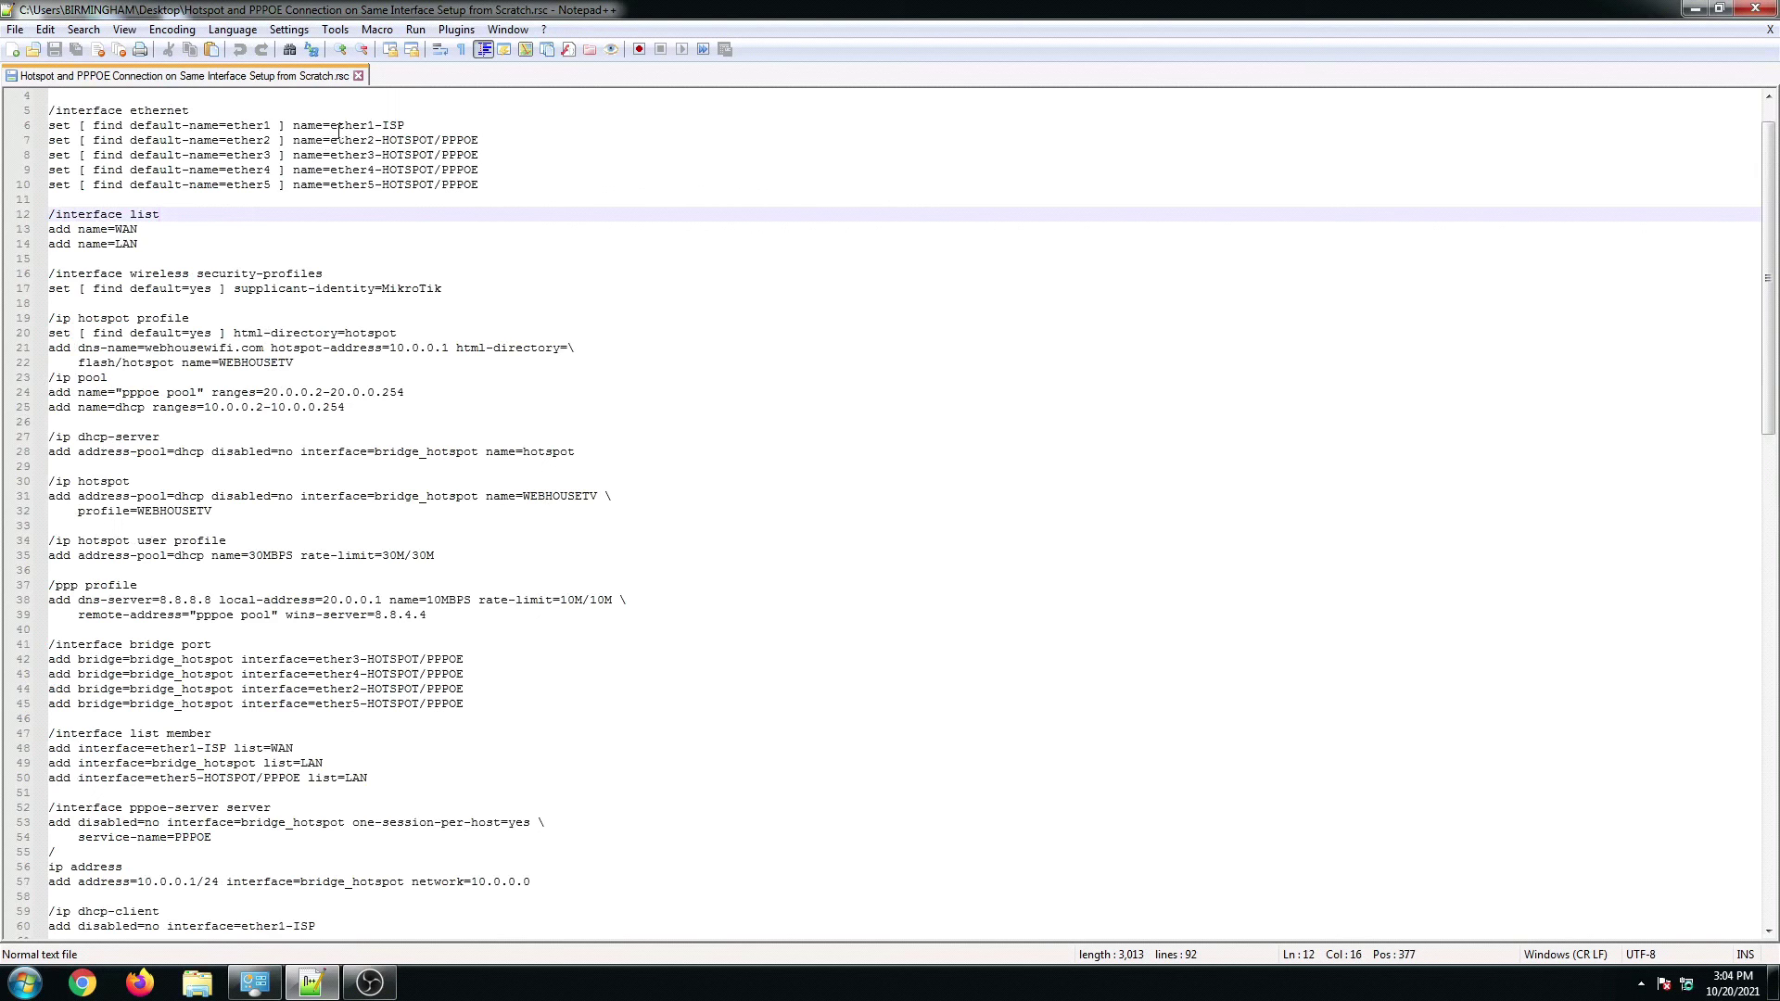
{"action": "left_click_drag", "start_coordinate": [323, 125], "coordinate": [410, 125]}
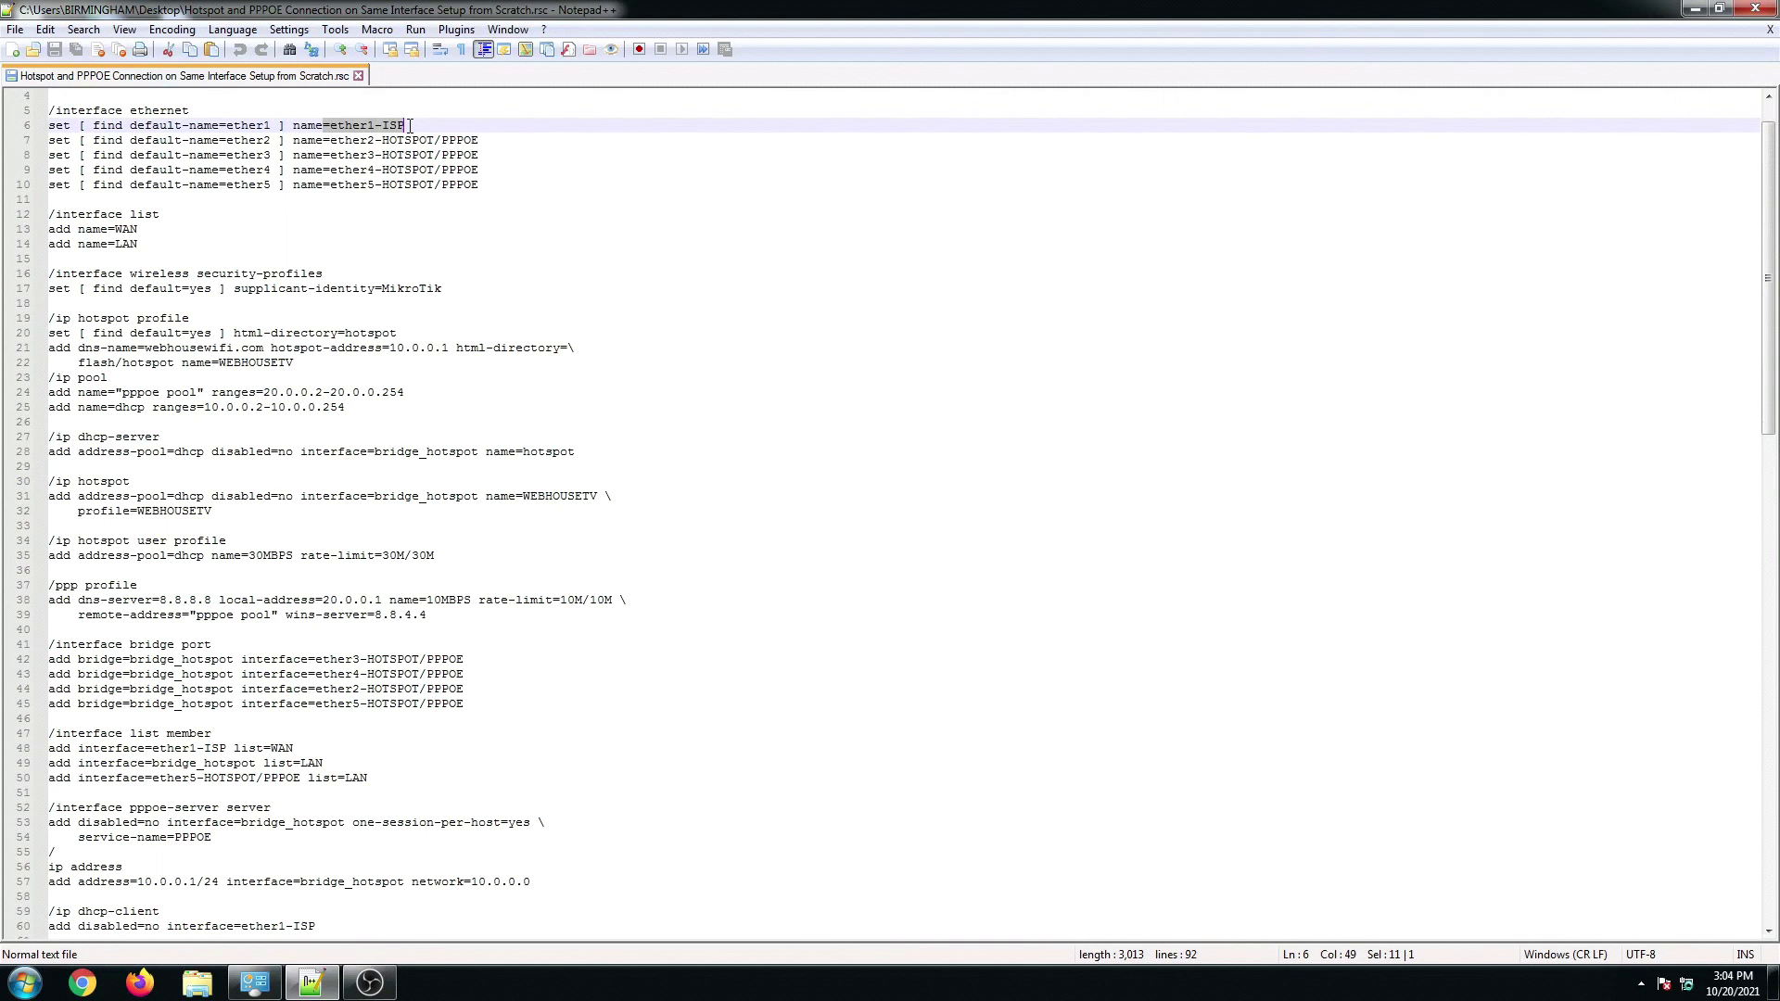
{"action": "left_click", "coordinate": [381, 184]}
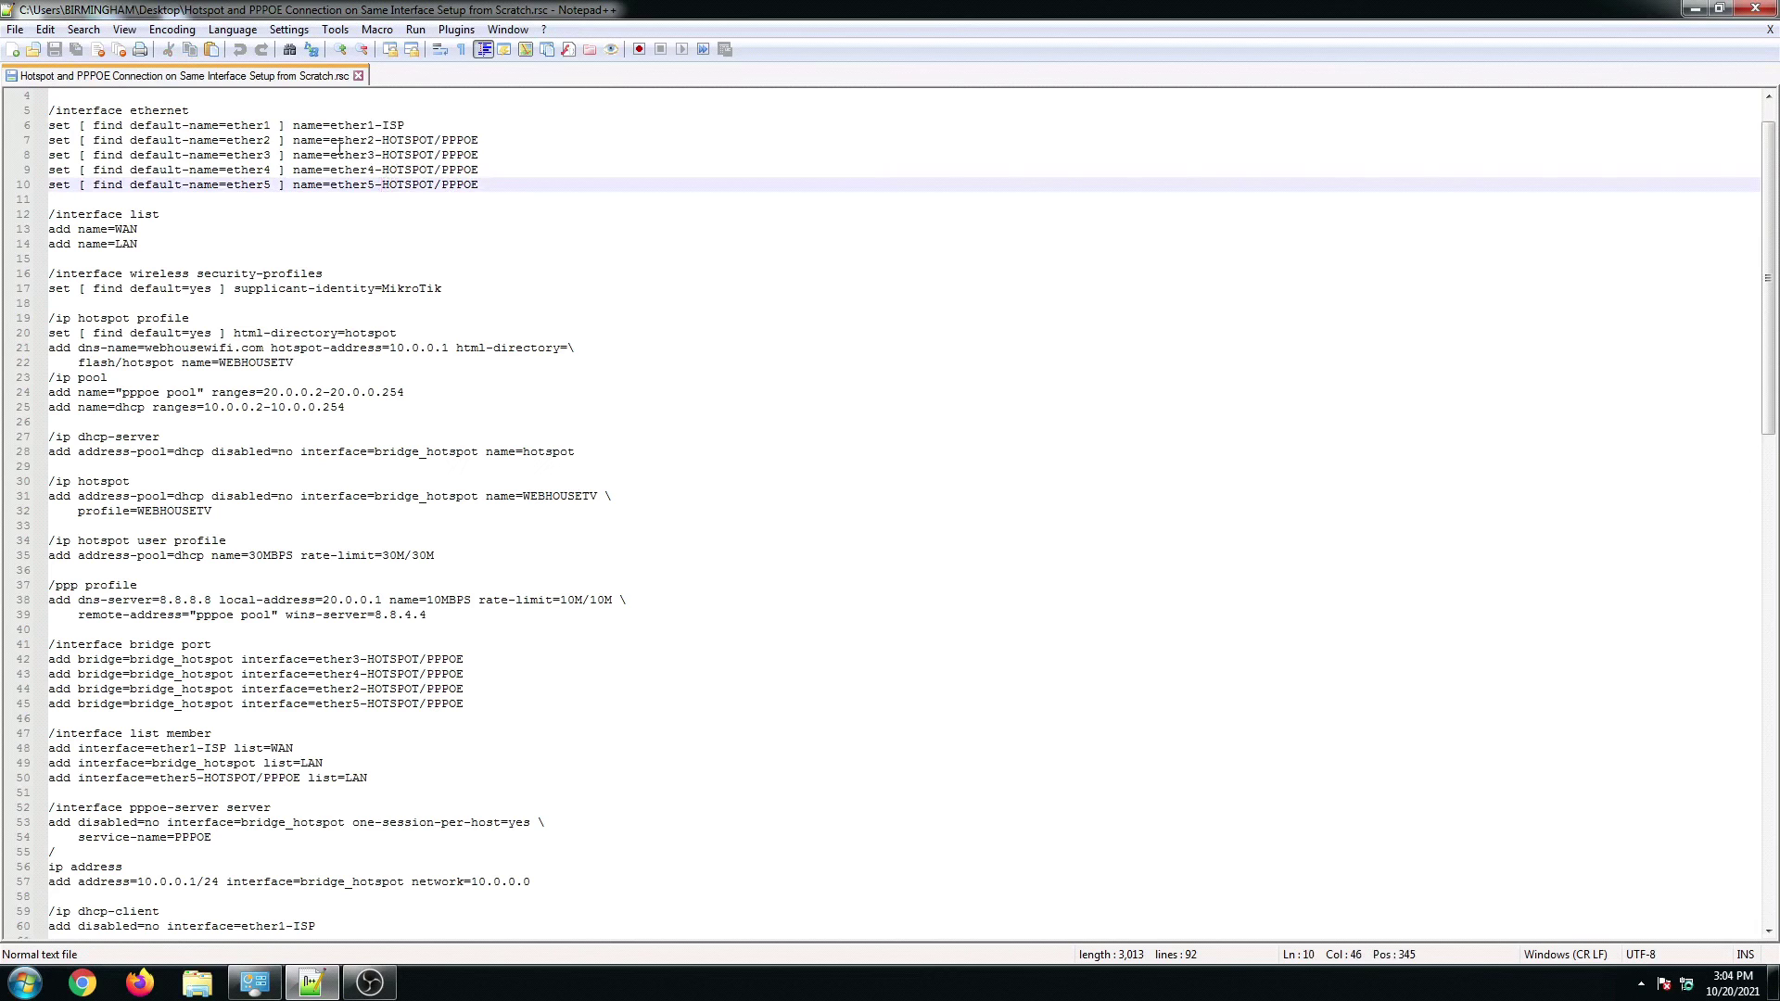
{"action": "left_click", "coordinate": [348, 140]}
{"action": "left_click", "coordinate": [348, 155]}
{"action": "left_click", "coordinate": [352, 169]}
{"action": "left_click", "coordinate": [367, 184]}
{"action": "left_click_drag", "start_coordinate": [55, 214], "coordinate": [166, 251]}
{"action": "left_click_drag", "start_coordinate": [442, 289], "coordinate": [32, 278]}
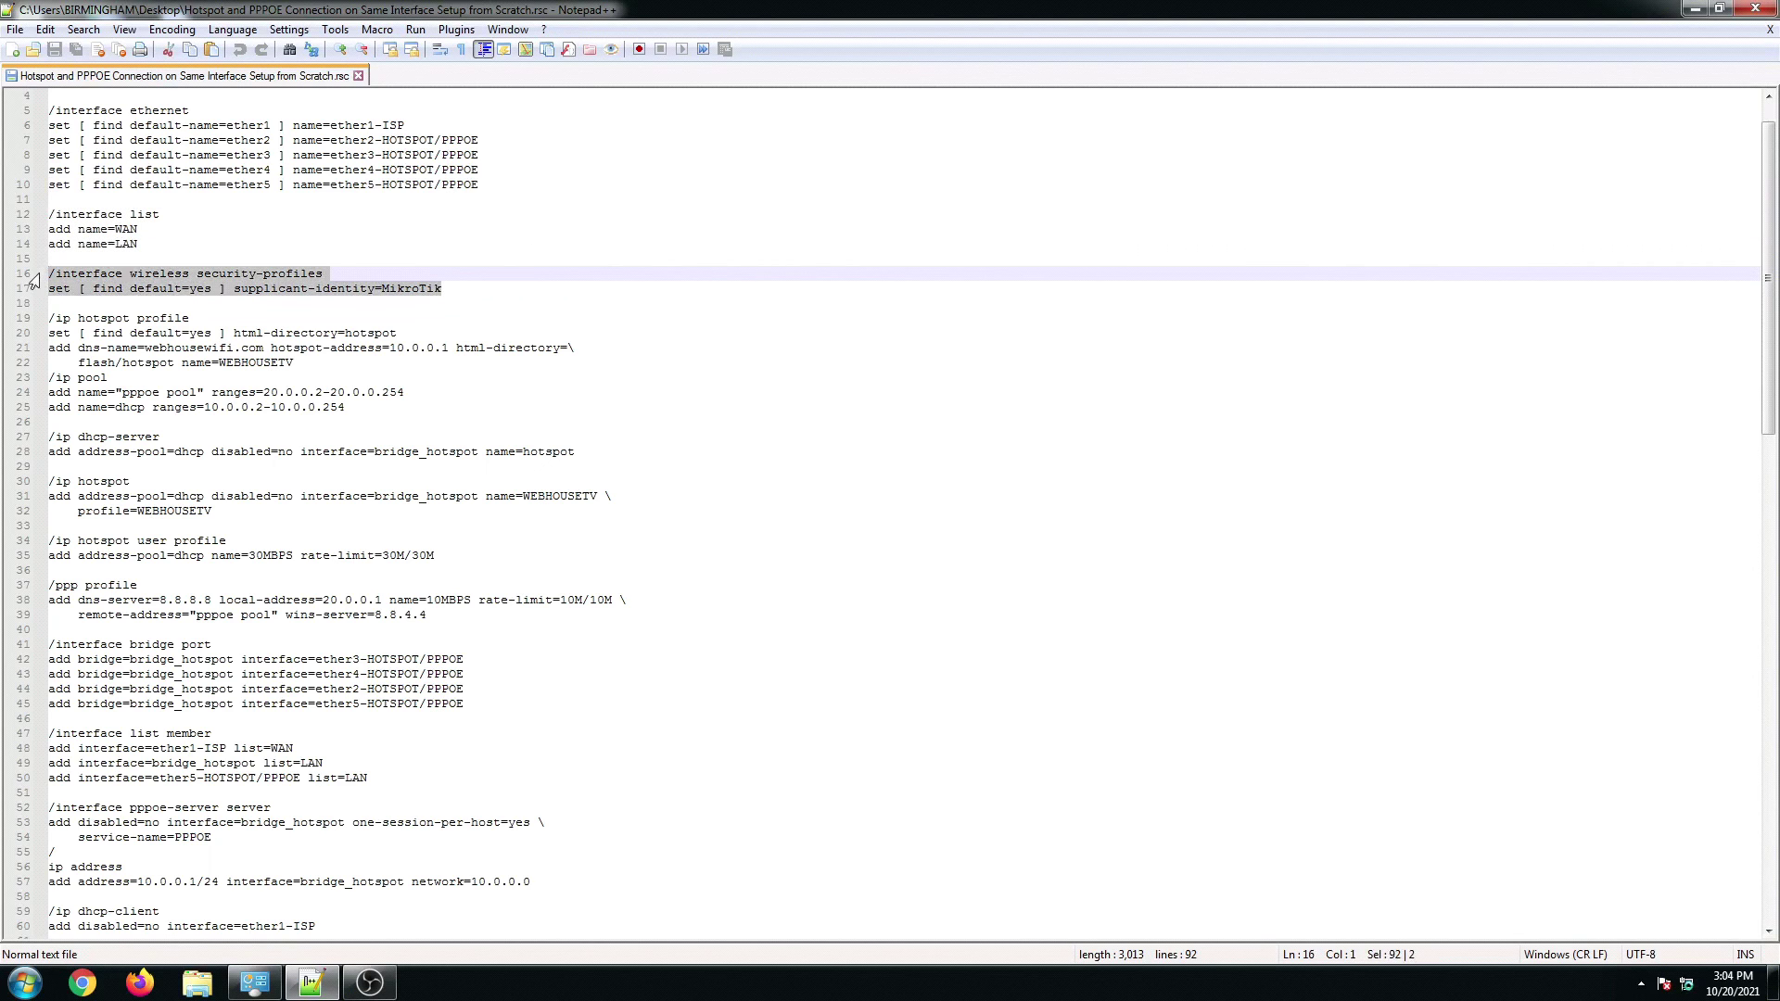
Step: Delete the wireless security-profiles lines and leftover blank line, then check the 10.0.0.1 address and WEBHOUSETV profile
{"action": "key", "text": "Delete"}
{"action": "left_click", "coordinate": [83, 265]}
{"action": "key", "text": "Delete"}
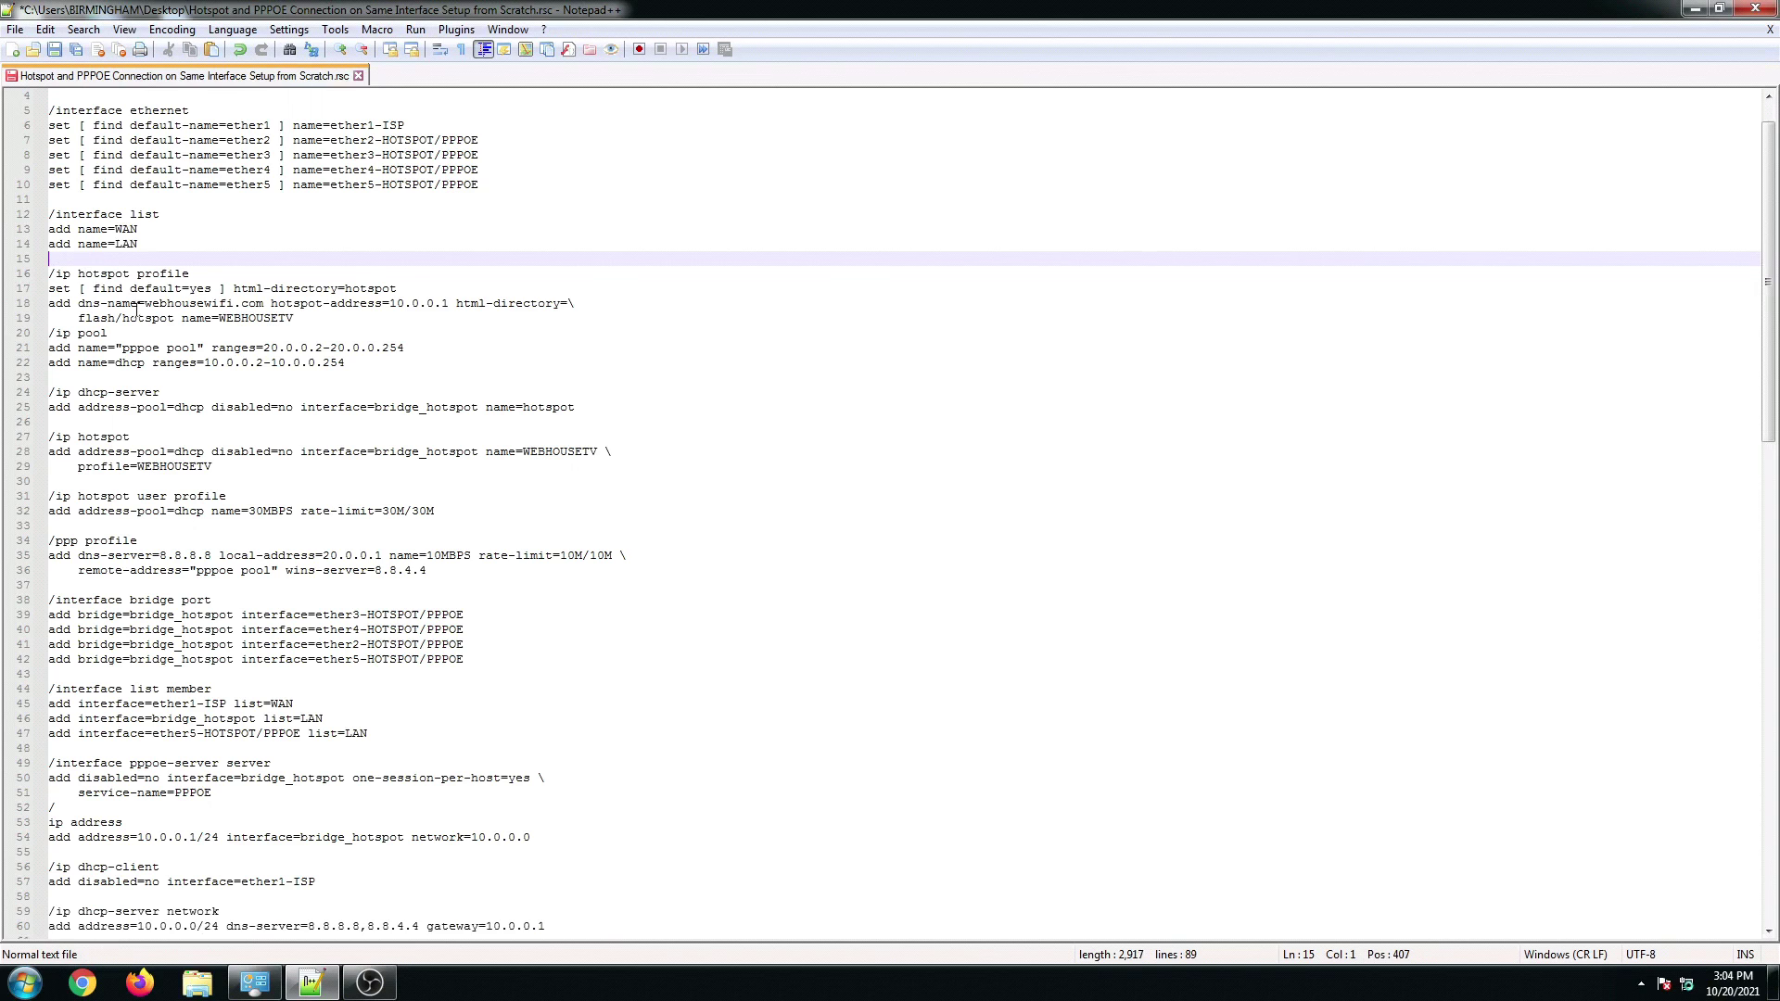
{"action": "left_click", "coordinate": [137, 312]}
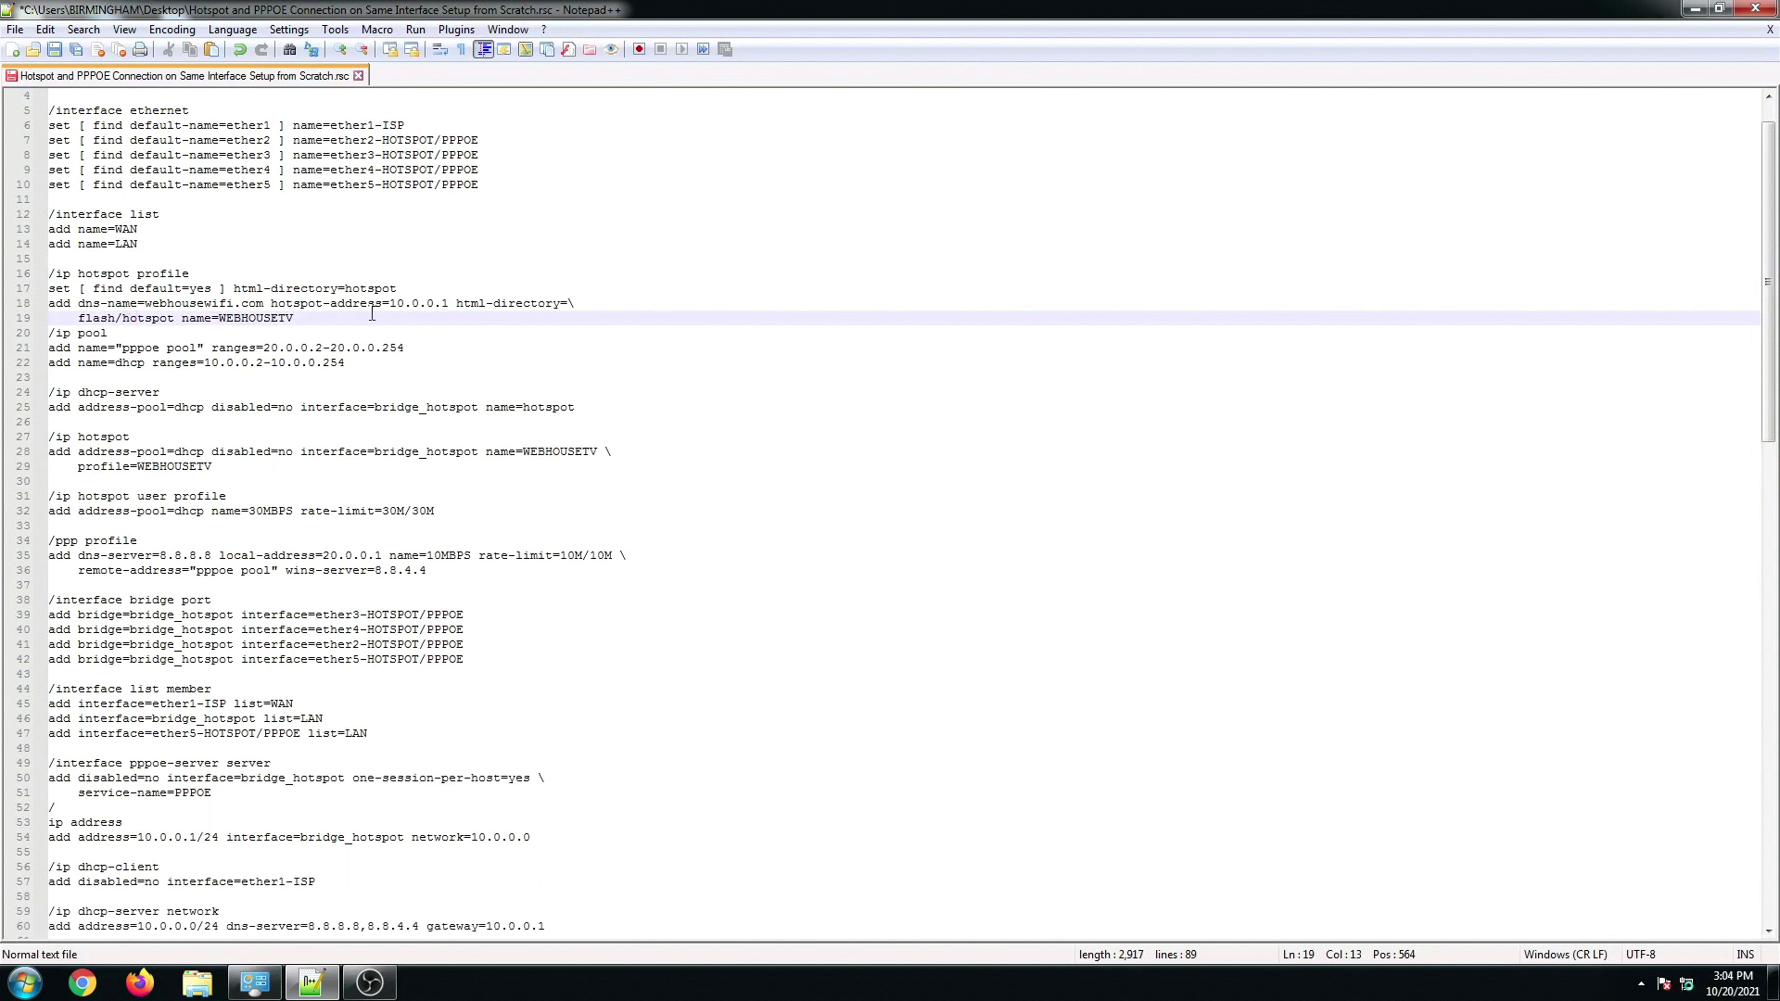
{"action": "left_click_drag", "start_coordinate": [360, 304], "coordinate": [449, 307]}
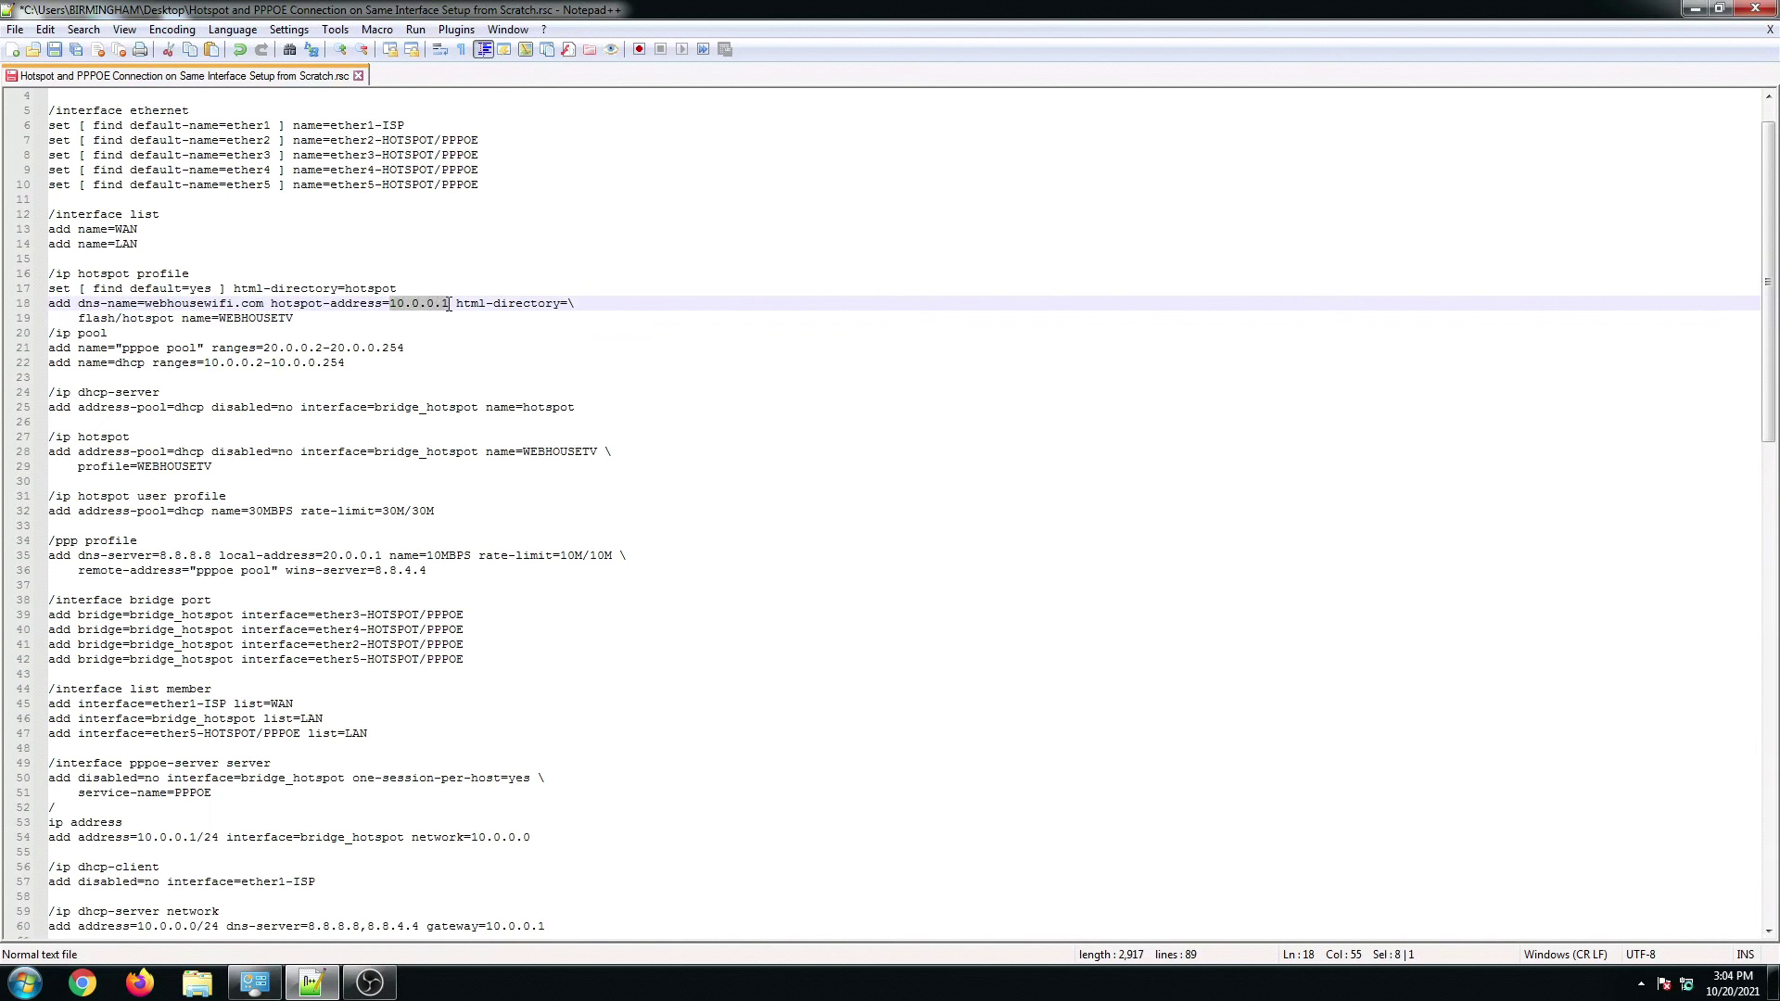
{"action": "left_click_drag", "start_coordinate": [218, 319], "coordinate": [294, 319]}
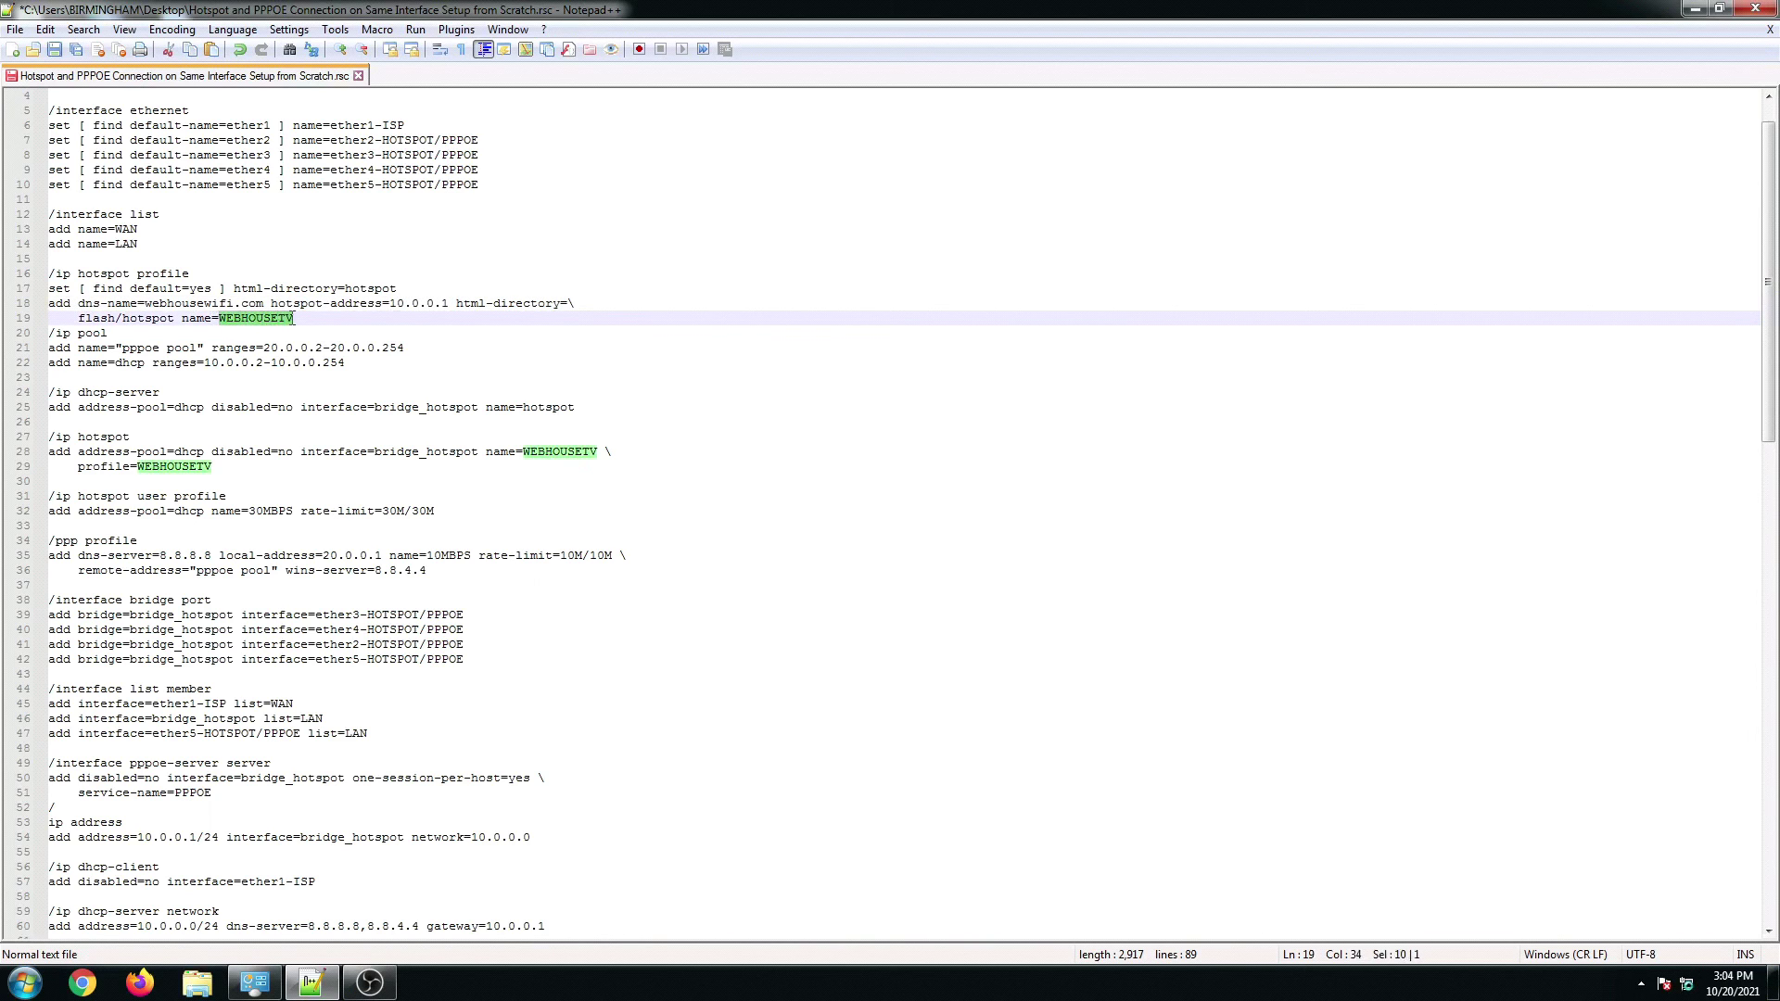
{"action": "left_click", "coordinate": [243, 390]}
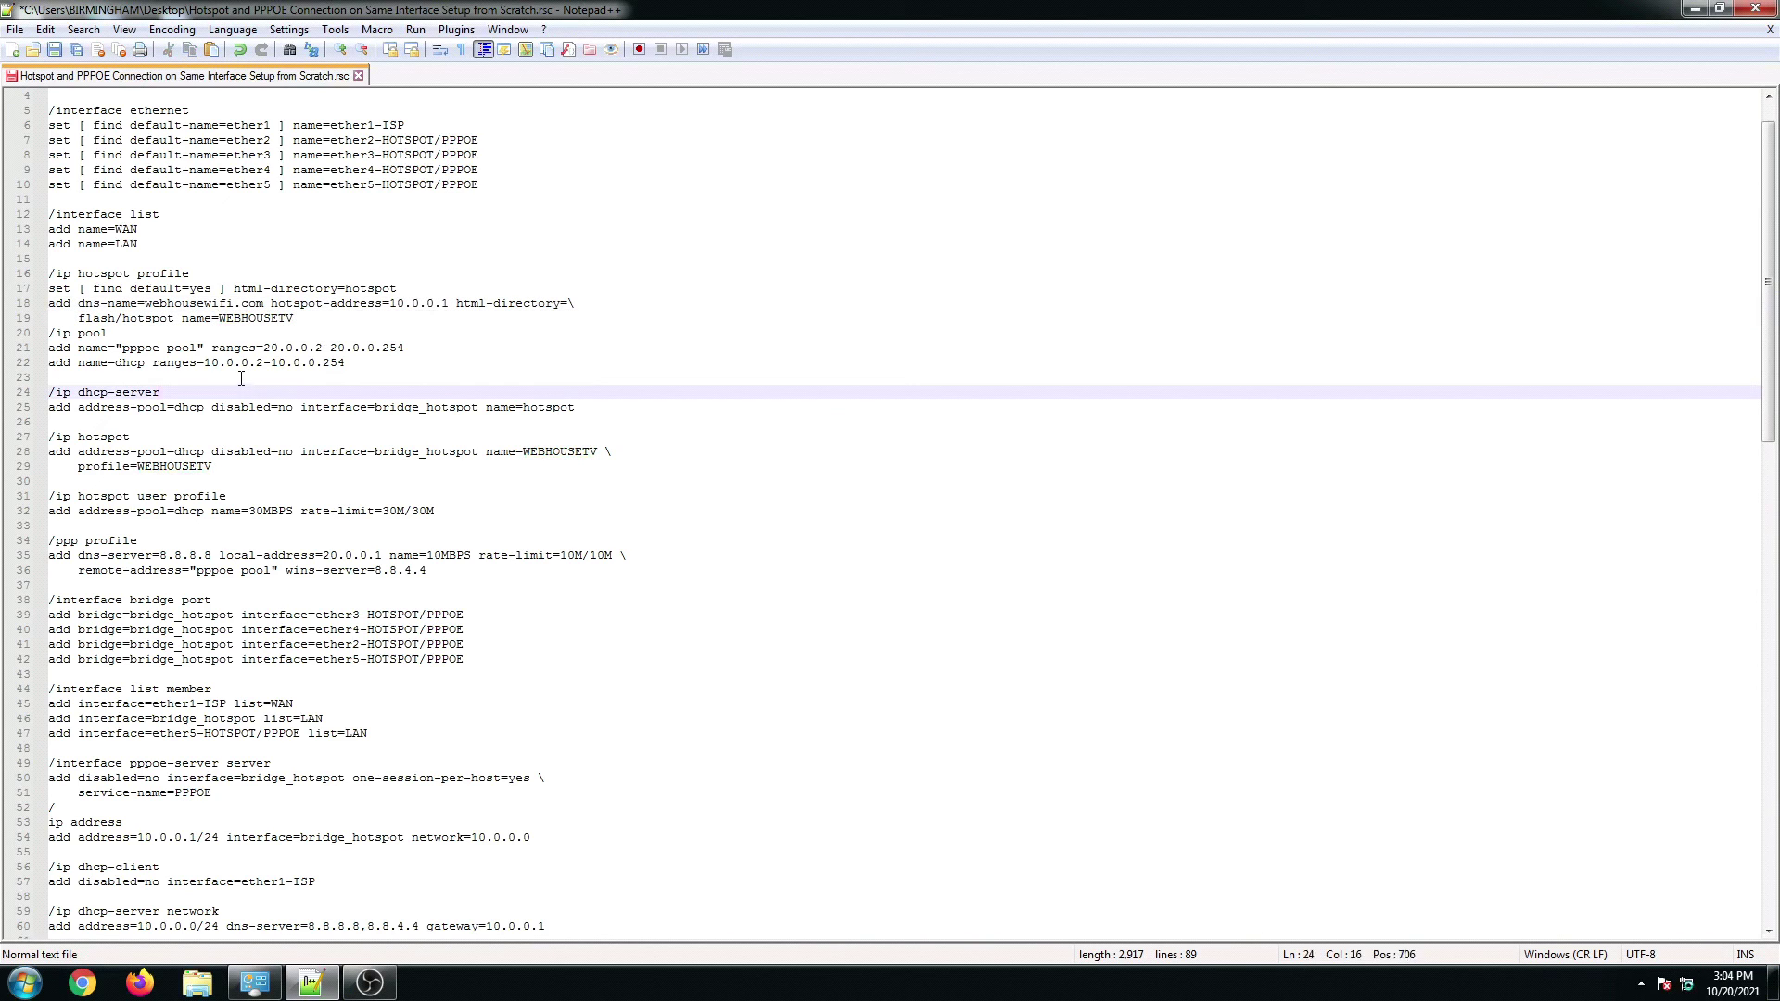
Step: Insert a blank line above /ip pool and review the pppoe pool and dhcp pool entries
{"action": "left_click", "coordinate": [51, 332]}
{"action": "key", "text": "Return"}
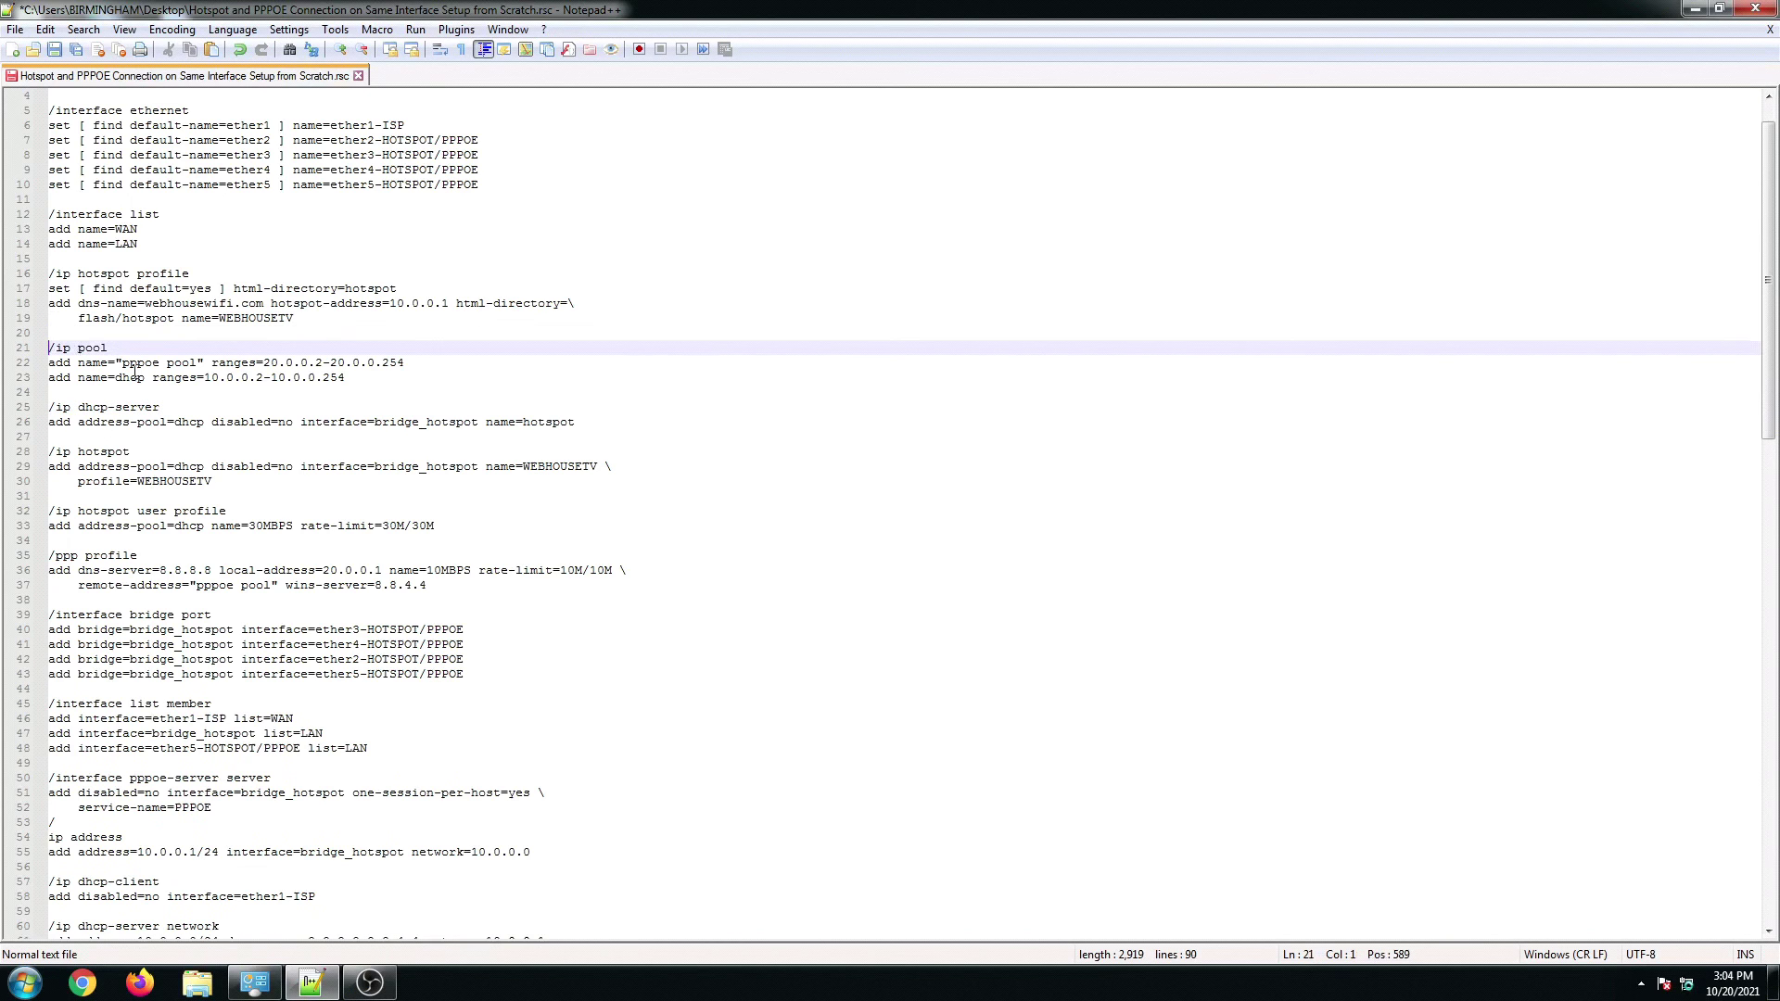
{"action": "left_click", "coordinate": [146, 377]}
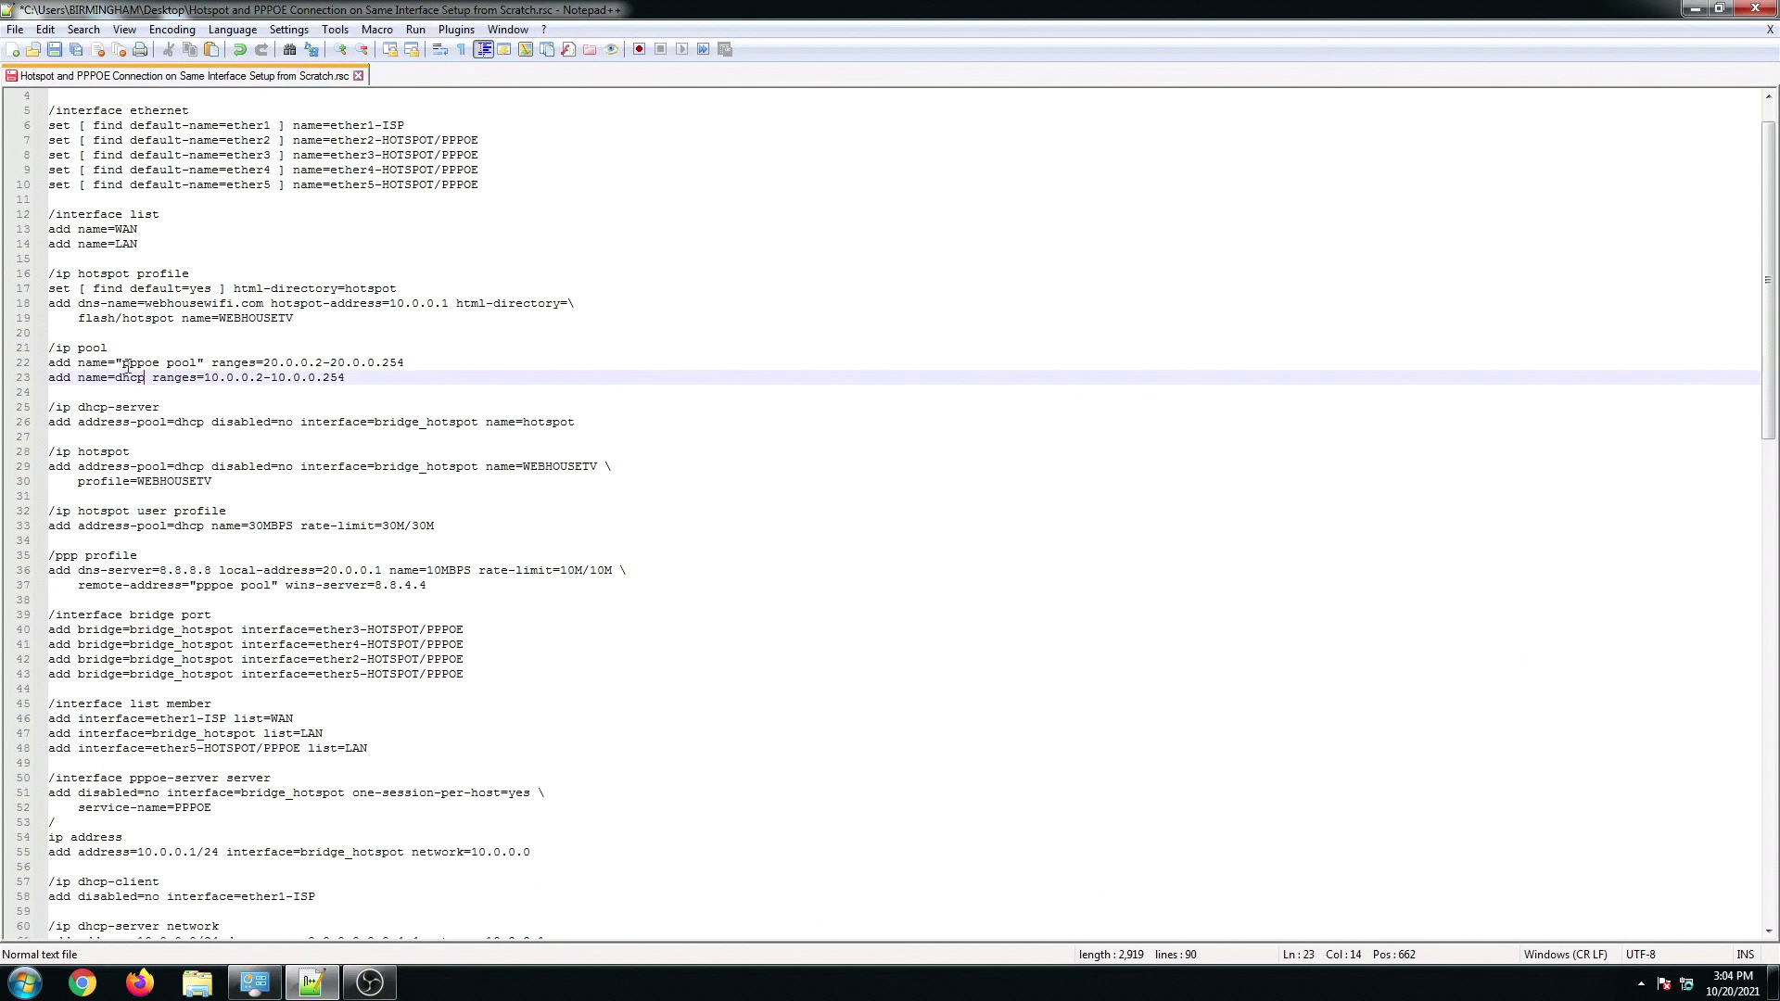
{"action": "left_click_drag", "start_coordinate": [122, 363], "coordinate": [193, 365]}
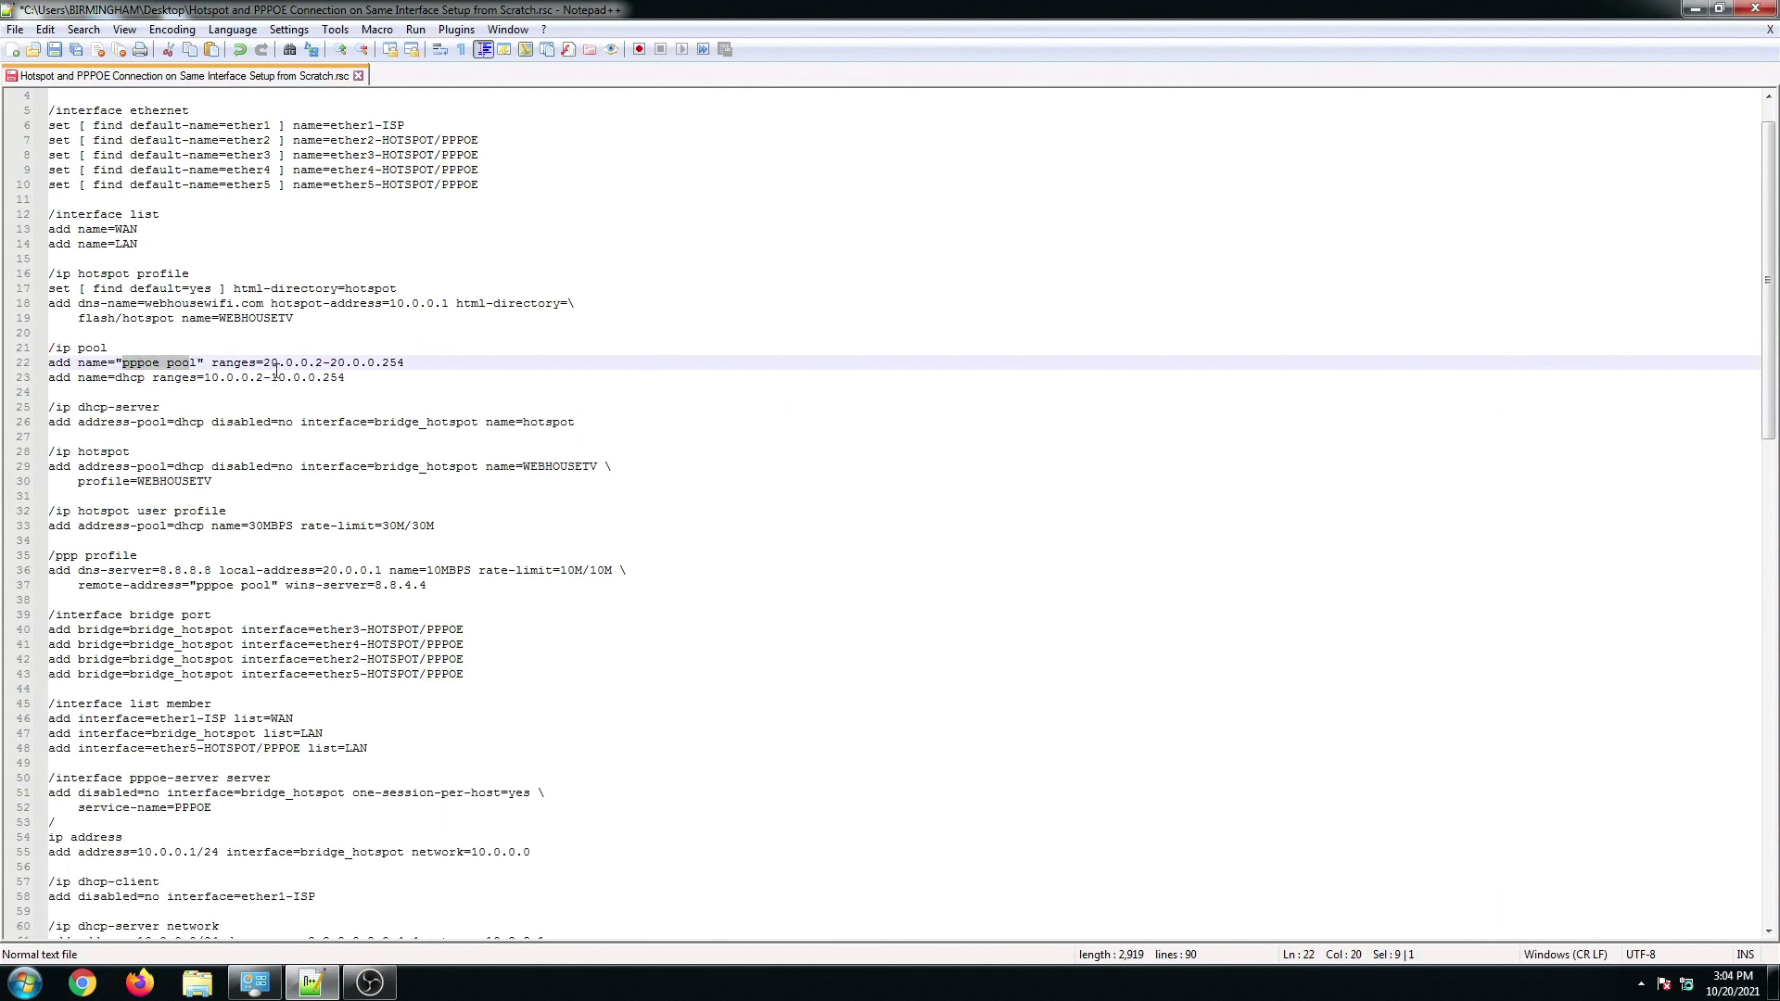
{"action": "left_click", "coordinate": [241, 362]}
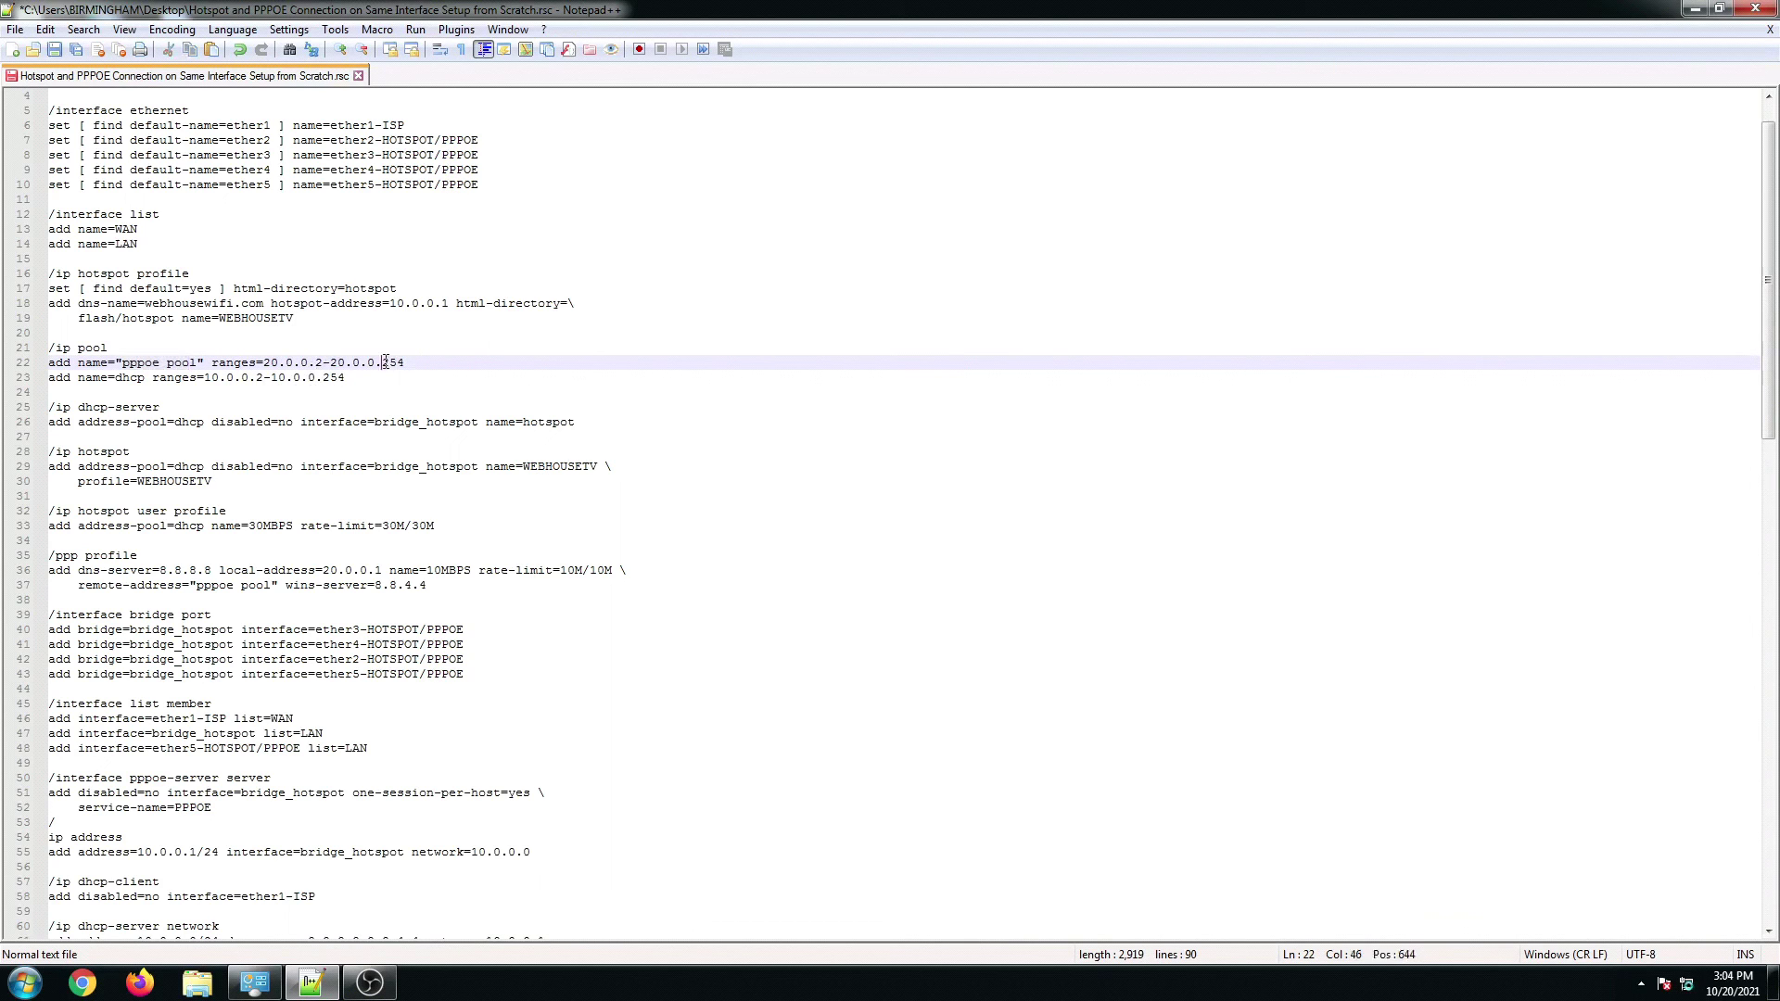
{"action": "key", "text": "Down"}
{"action": "double_click", "coordinate": [135, 377]}
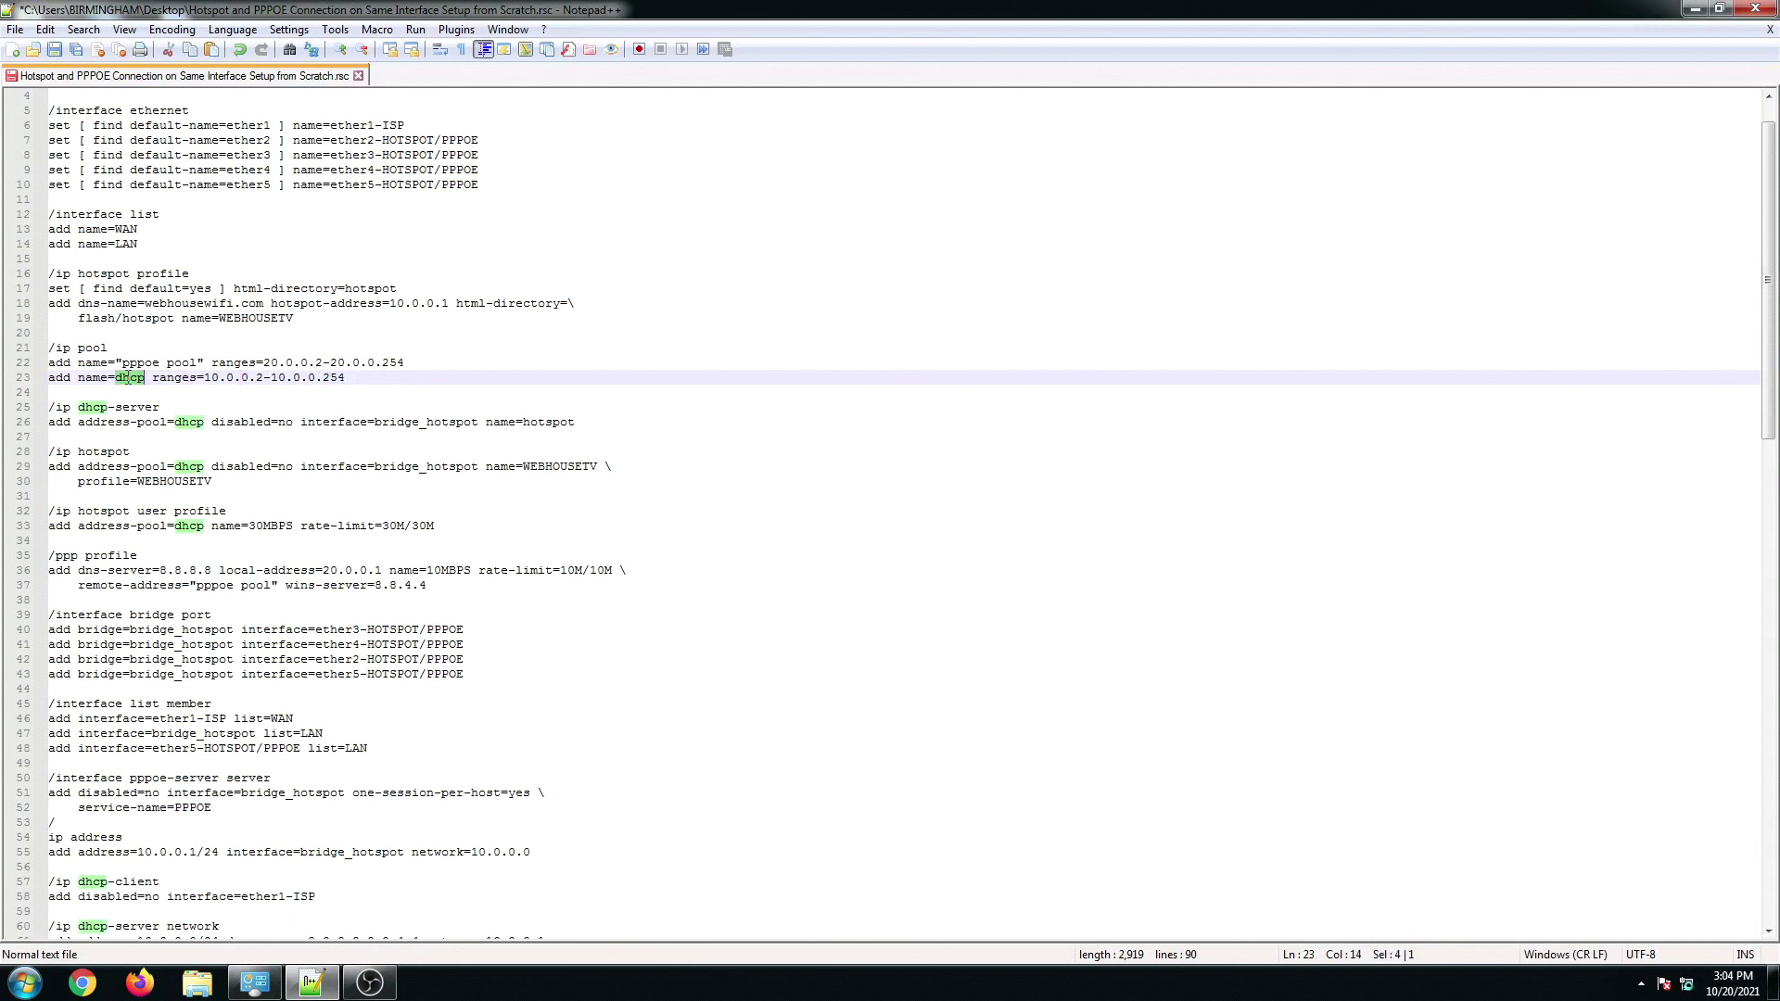
{"action": "left_click", "coordinate": [181, 377]}
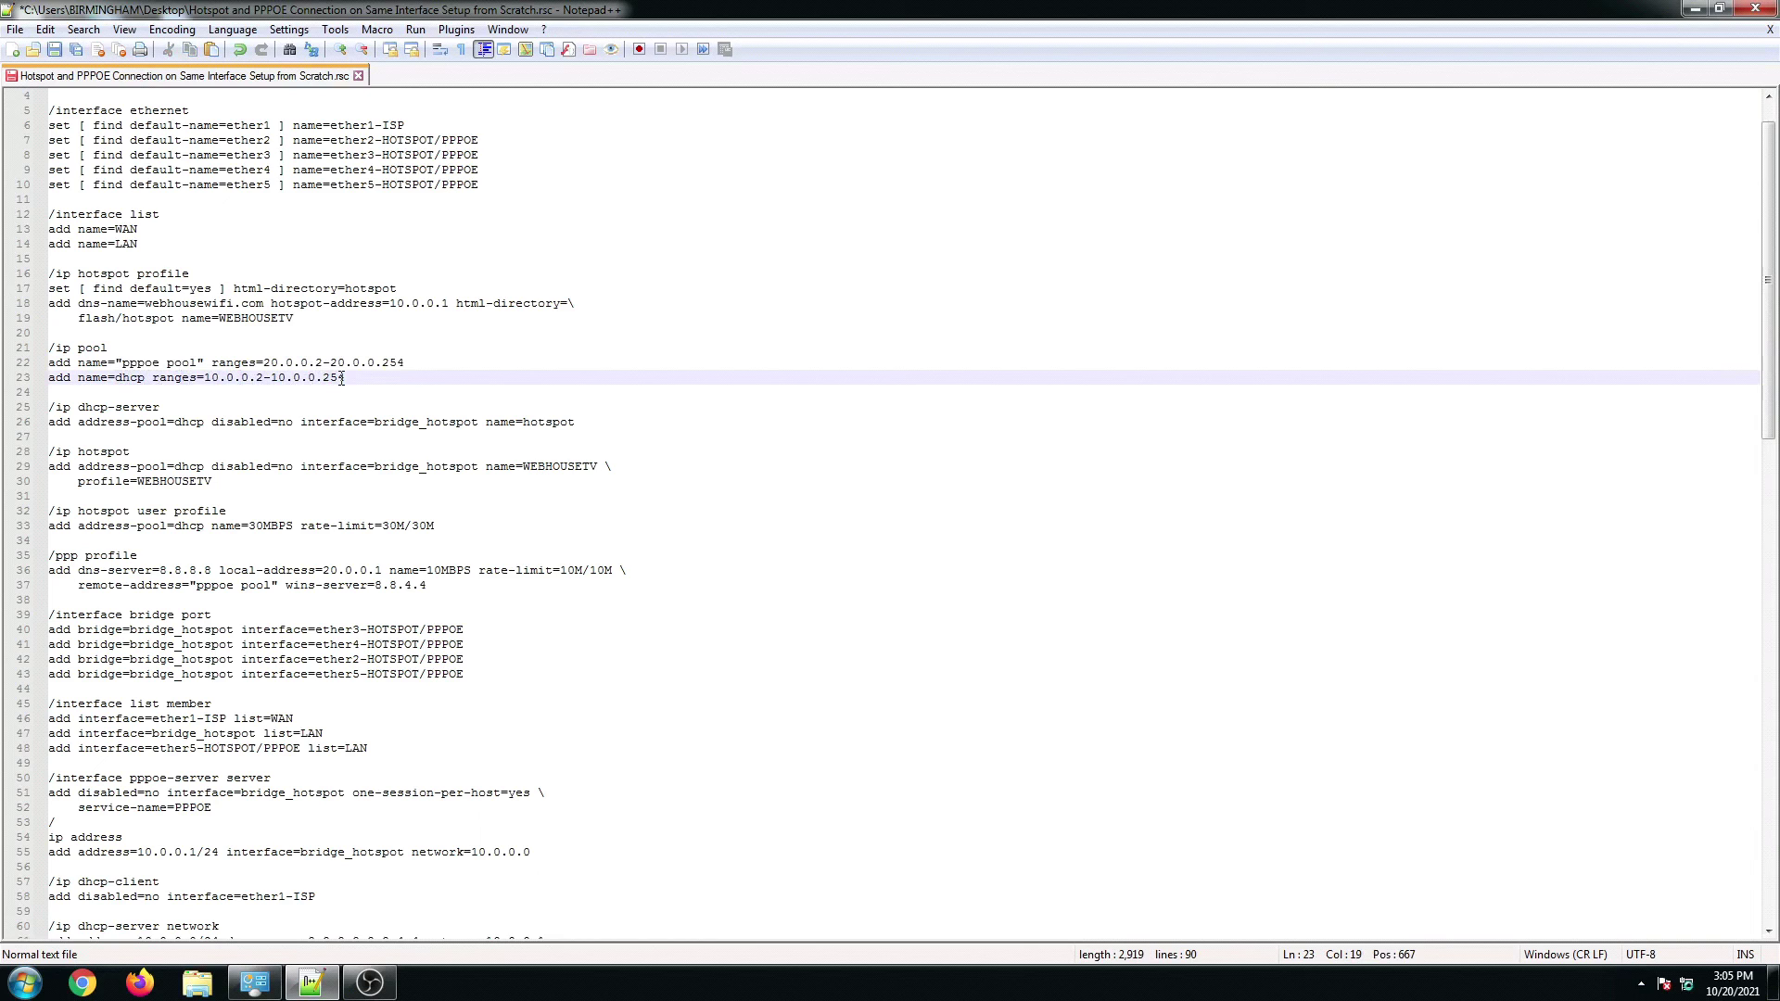
{"action": "left_click", "coordinate": [272, 419]}
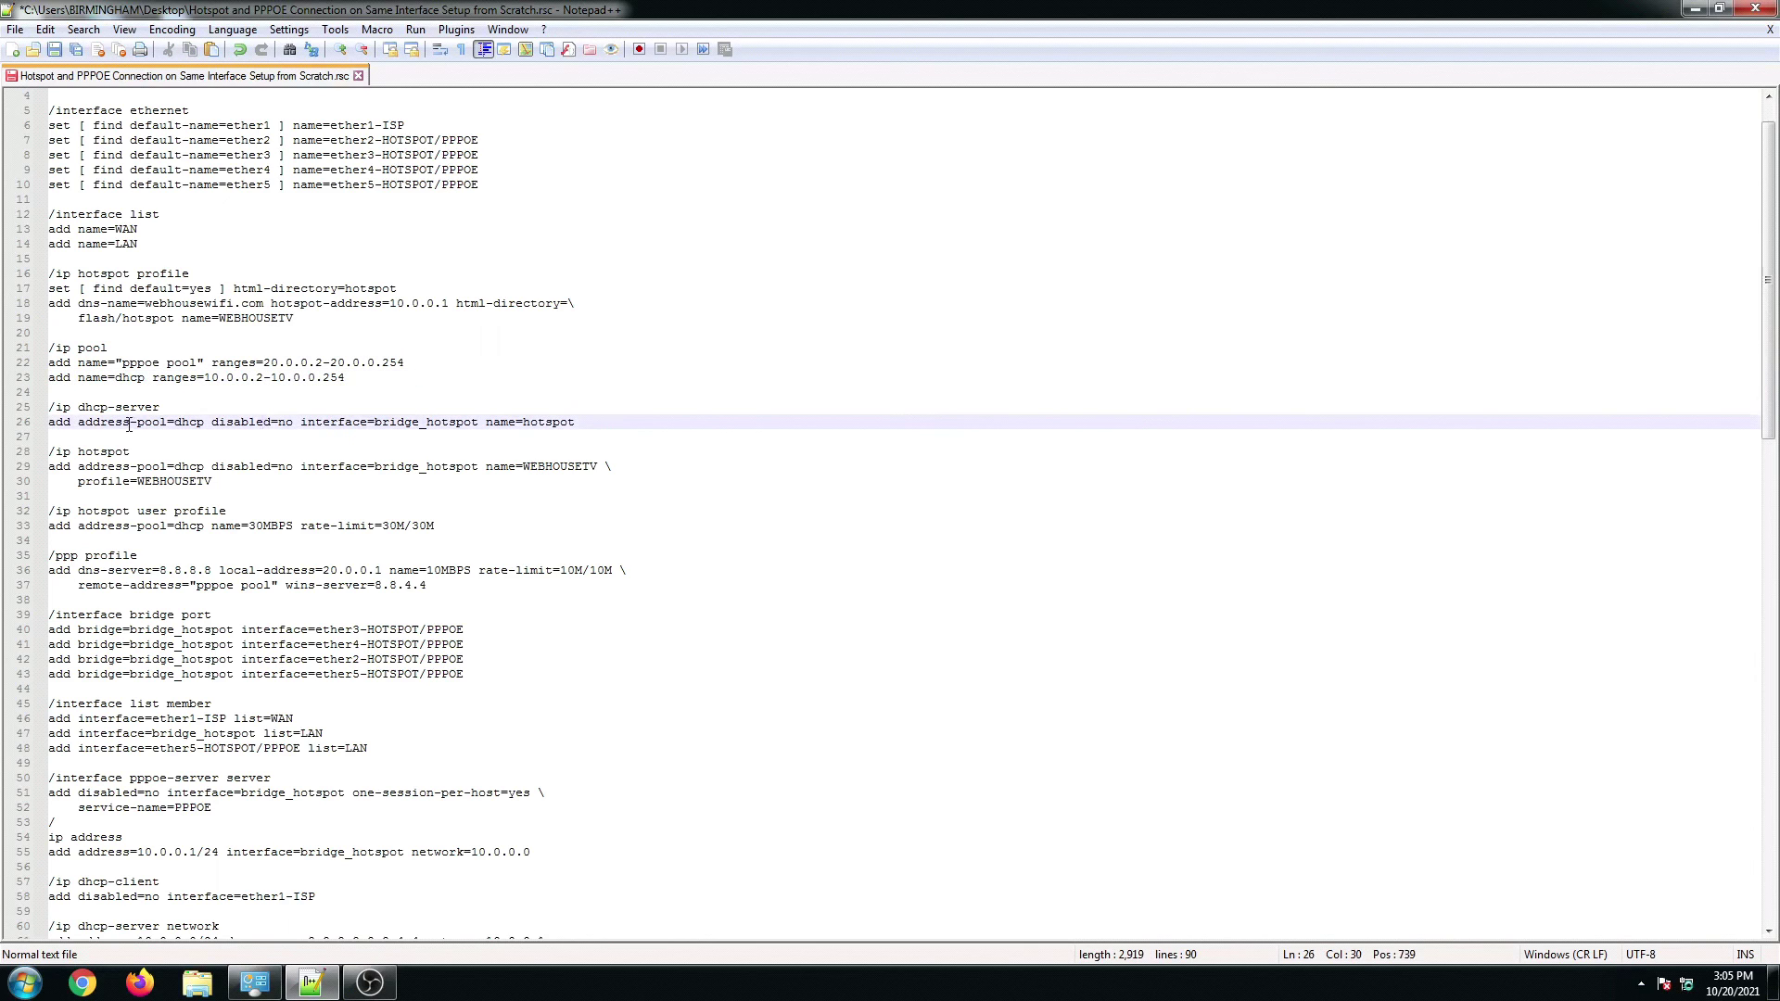
{"action": "left_click", "coordinate": [130, 421]}
{"action": "left_click_drag", "start_coordinate": [574, 422], "coordinate": [48, 414]}
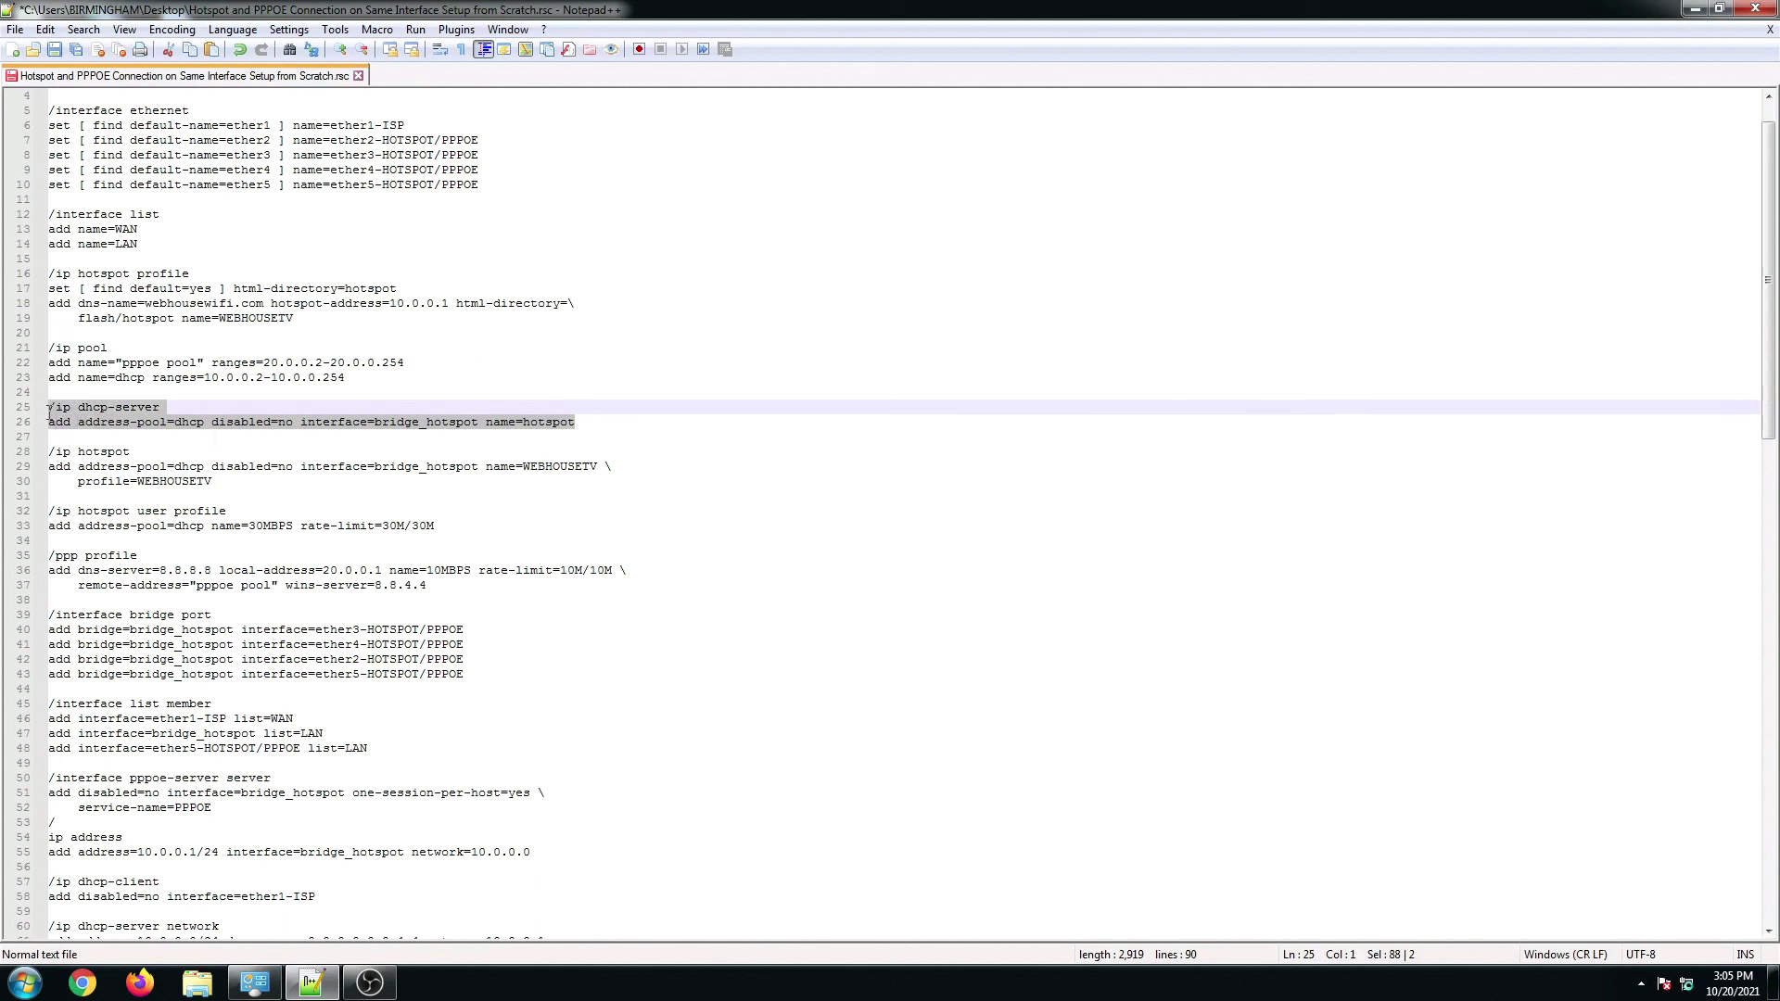
{"action": "left_click", "coordinate": [136, 440]}
{"action": "left_click", "coordinate": [107, 468]}
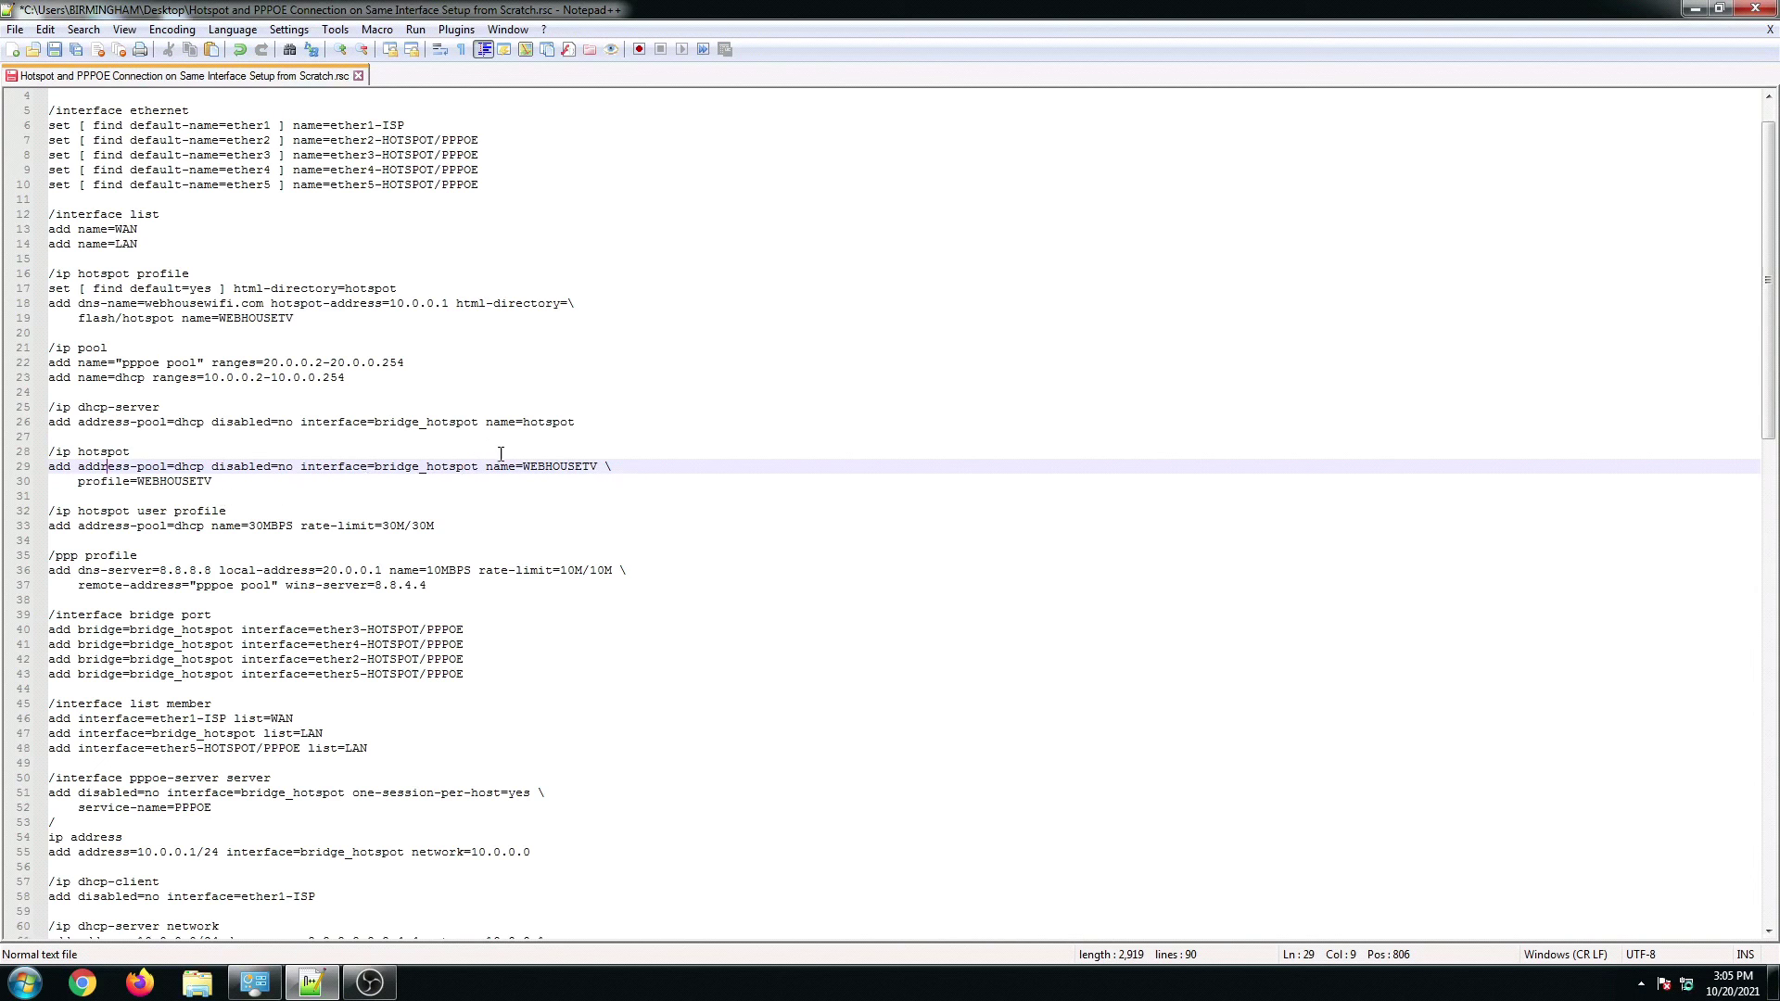
{"action": "left_click_drag", "start_coordinate": [523, 465], "coordinate": [586, 463]}
{"action": "left_click", "coordinate": [167, 527]}
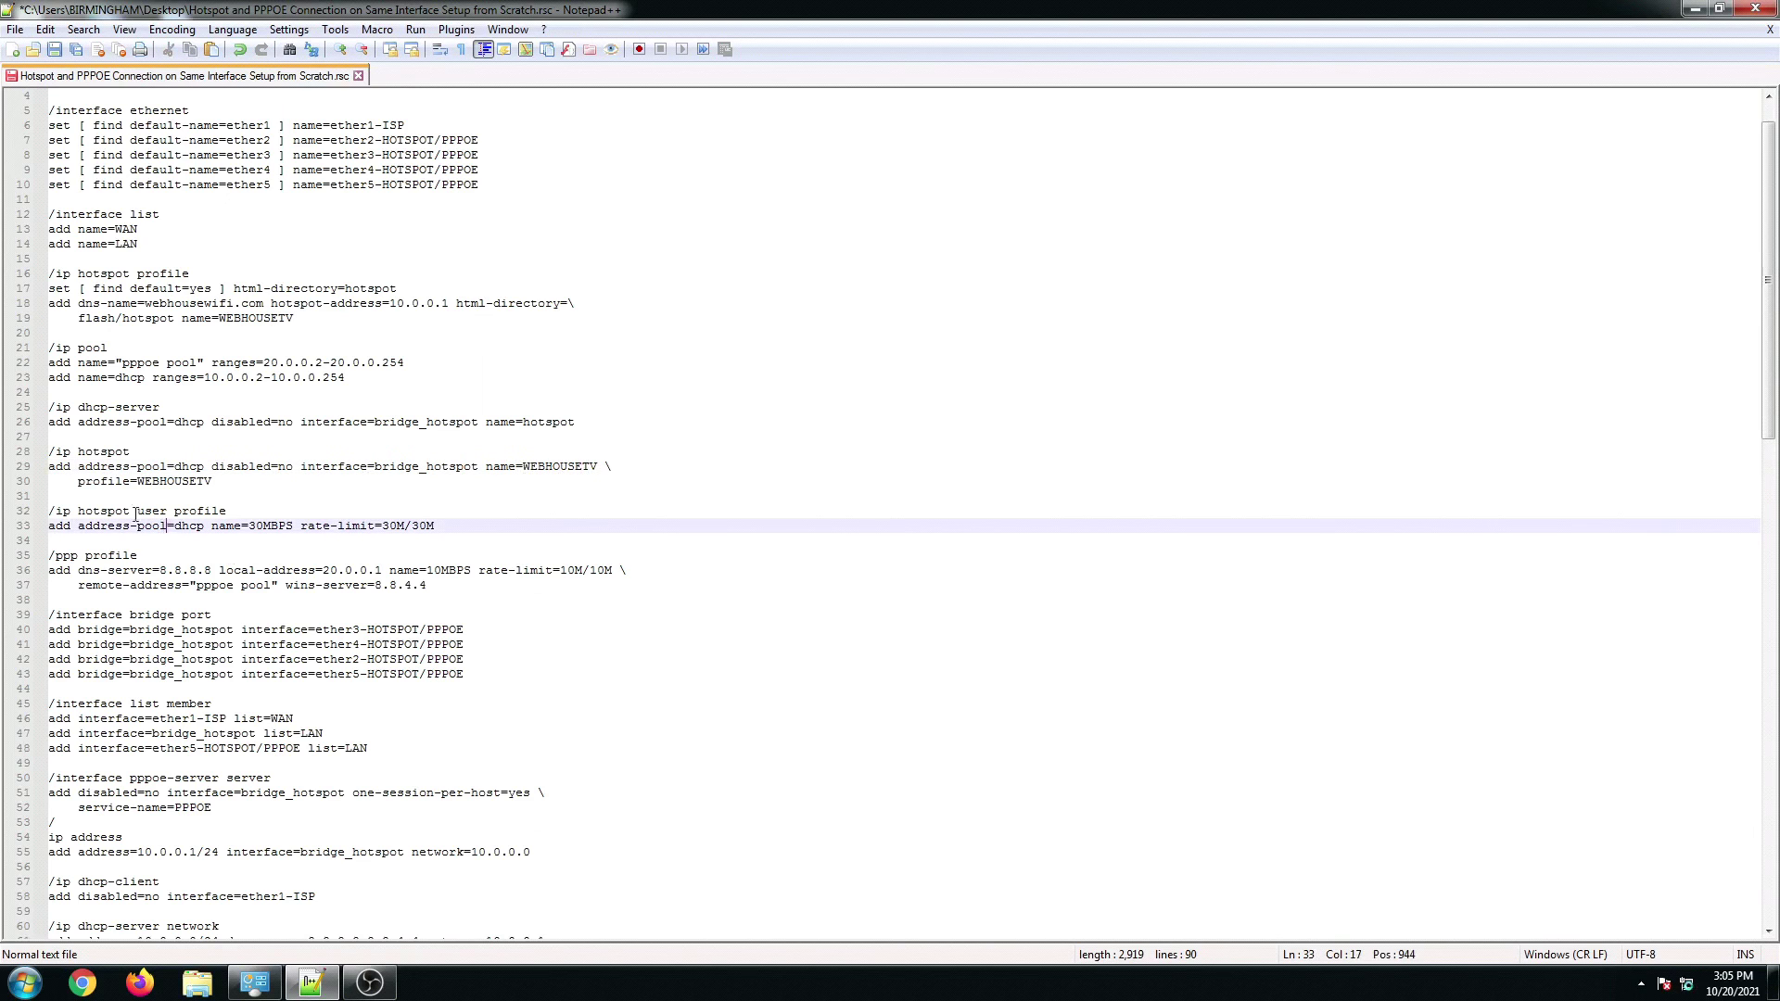
{"action": "left_click_drag", "start_coordinate": [51, 511], "coordinate": [453, 522]}
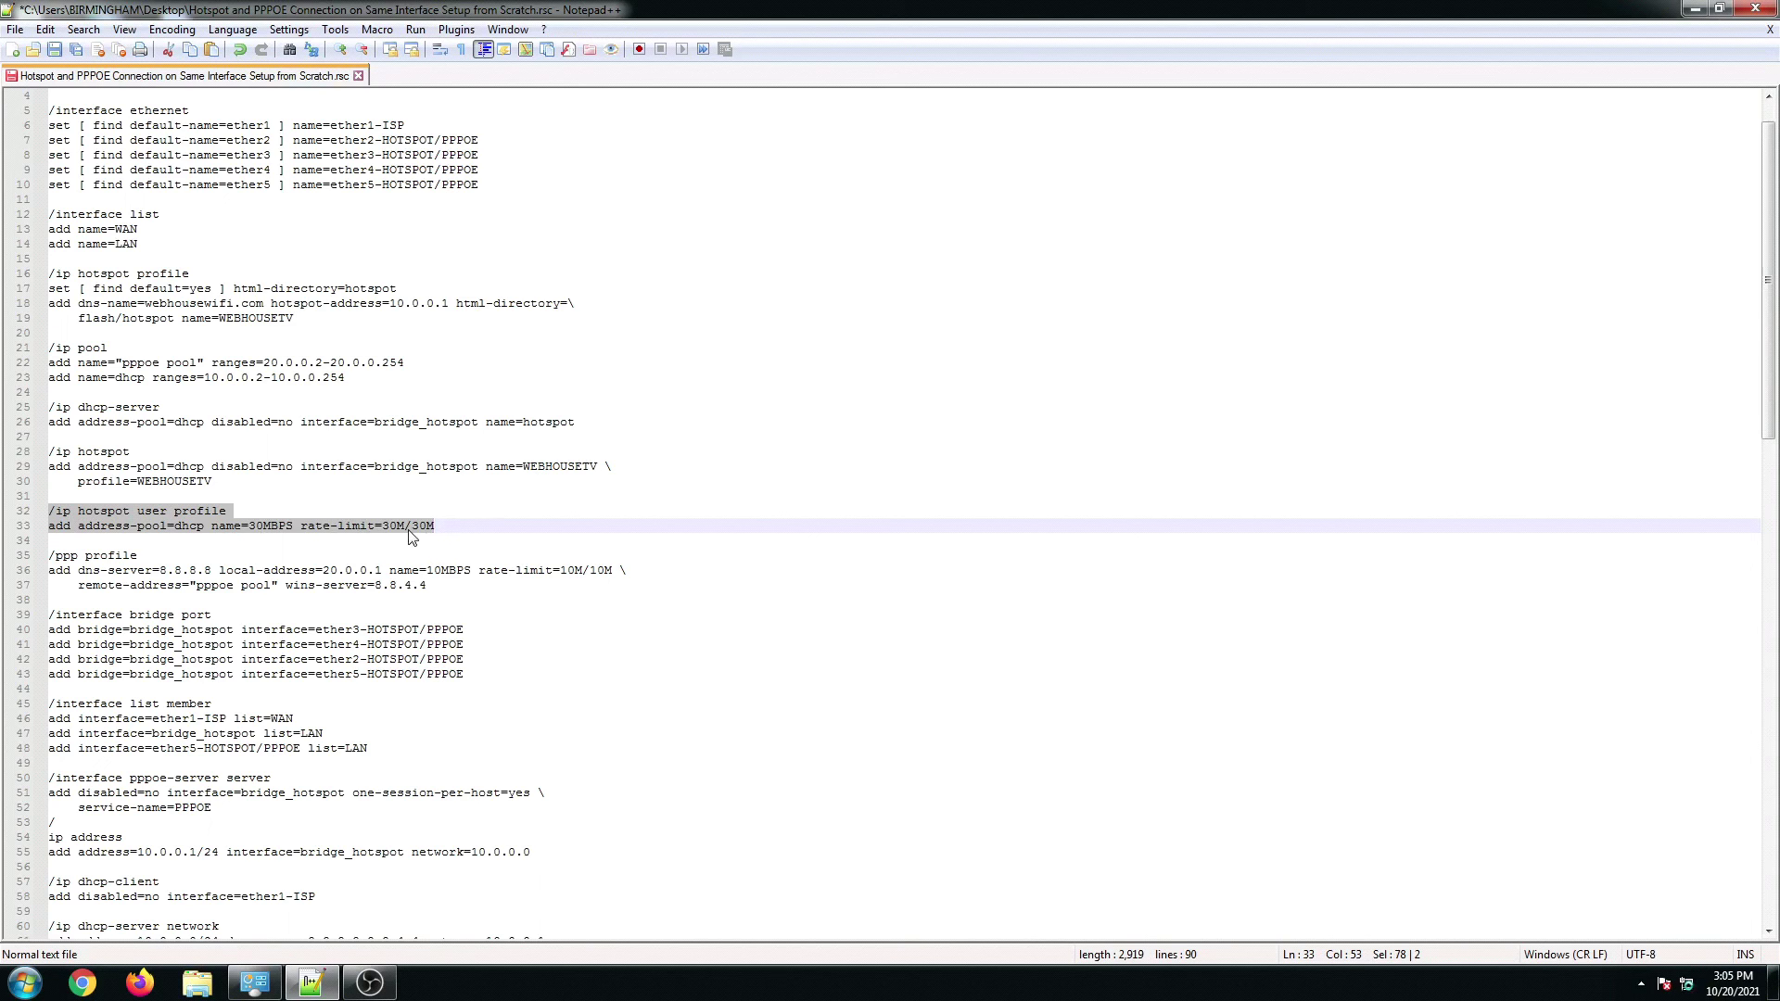
{"action": "left_click", "coordinate": [246, 530]}
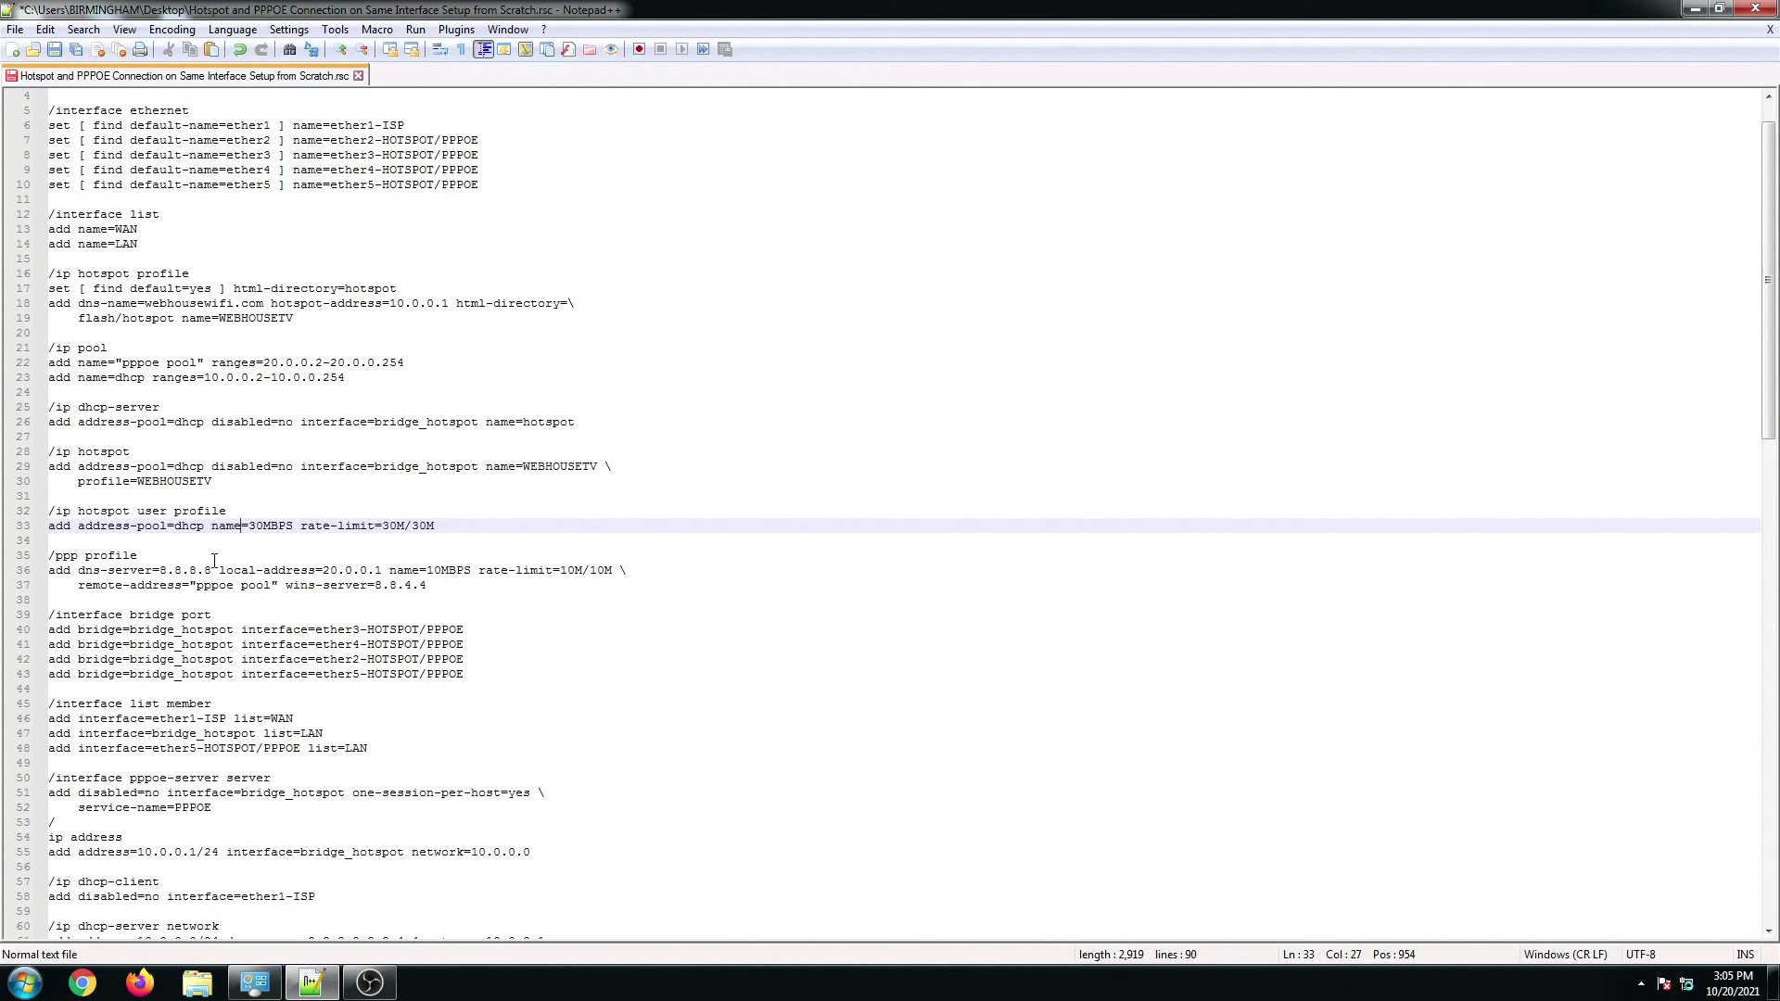
{"action": "left_click_drag", "start_coordinate": [49, 556], "coordinate": [465, 585]}
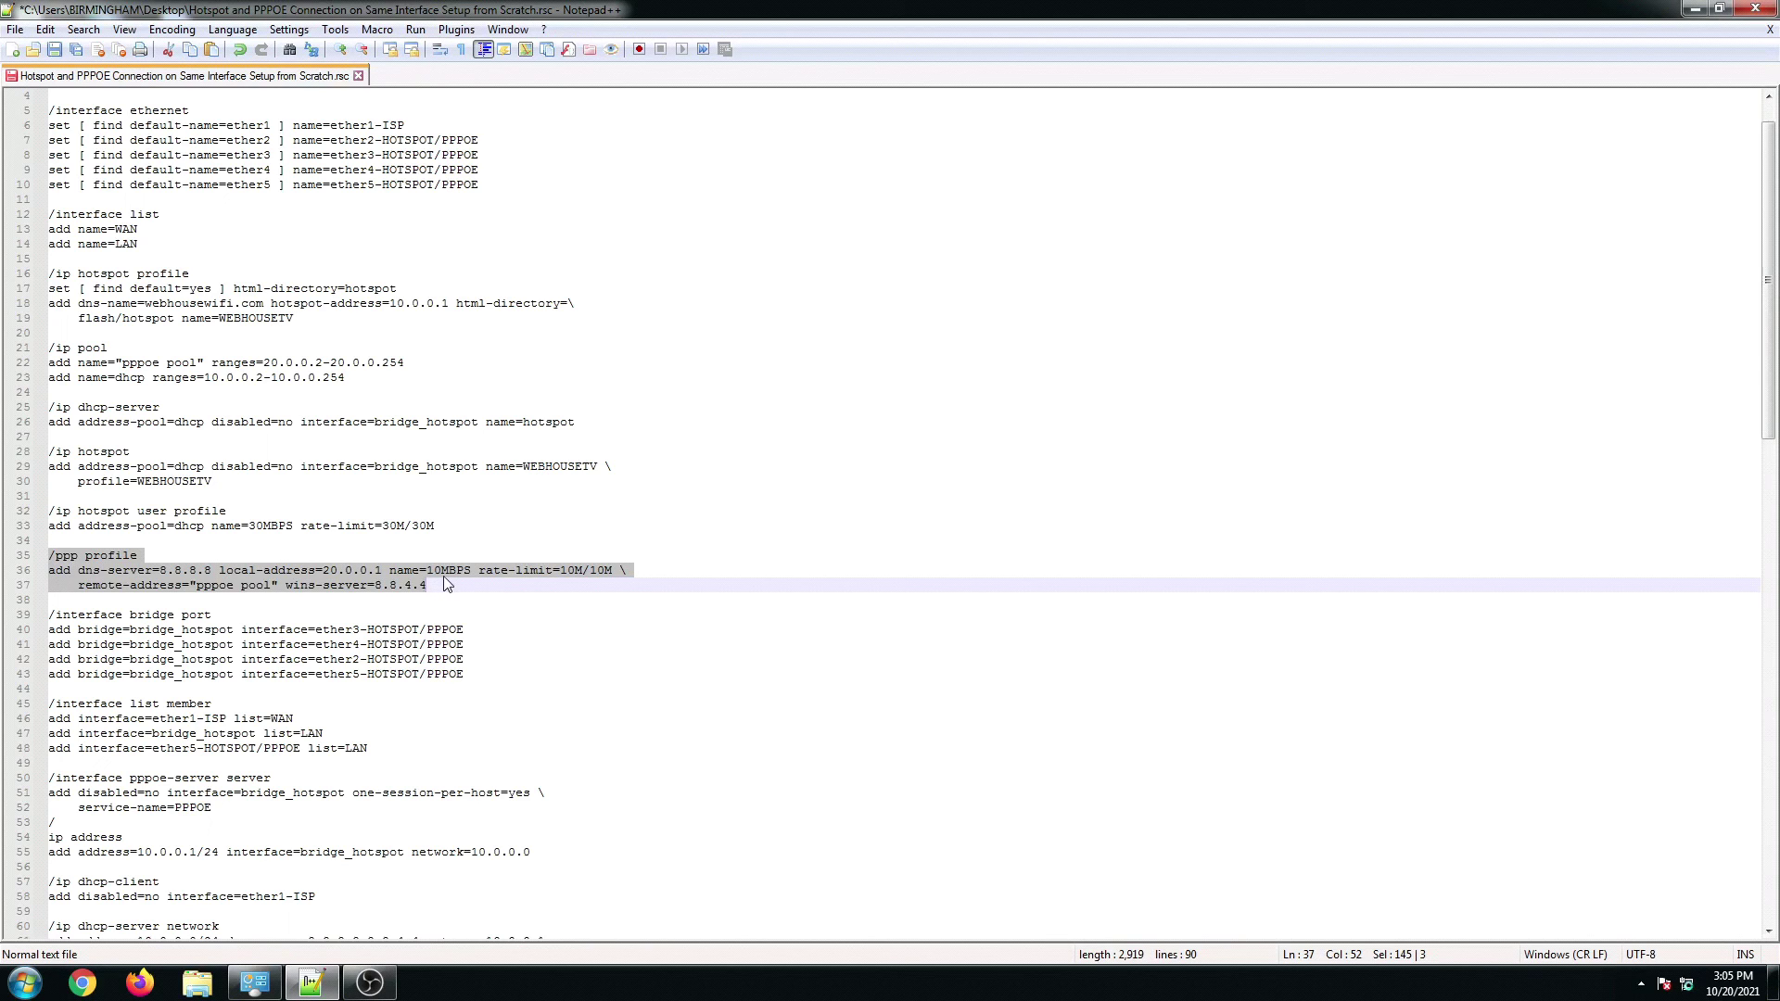
Step: Review the bridge port block, the LAN list entry and the PPPoE server's bridge interface setting
{"action": "left_click", "coordinate": [370, 615]}
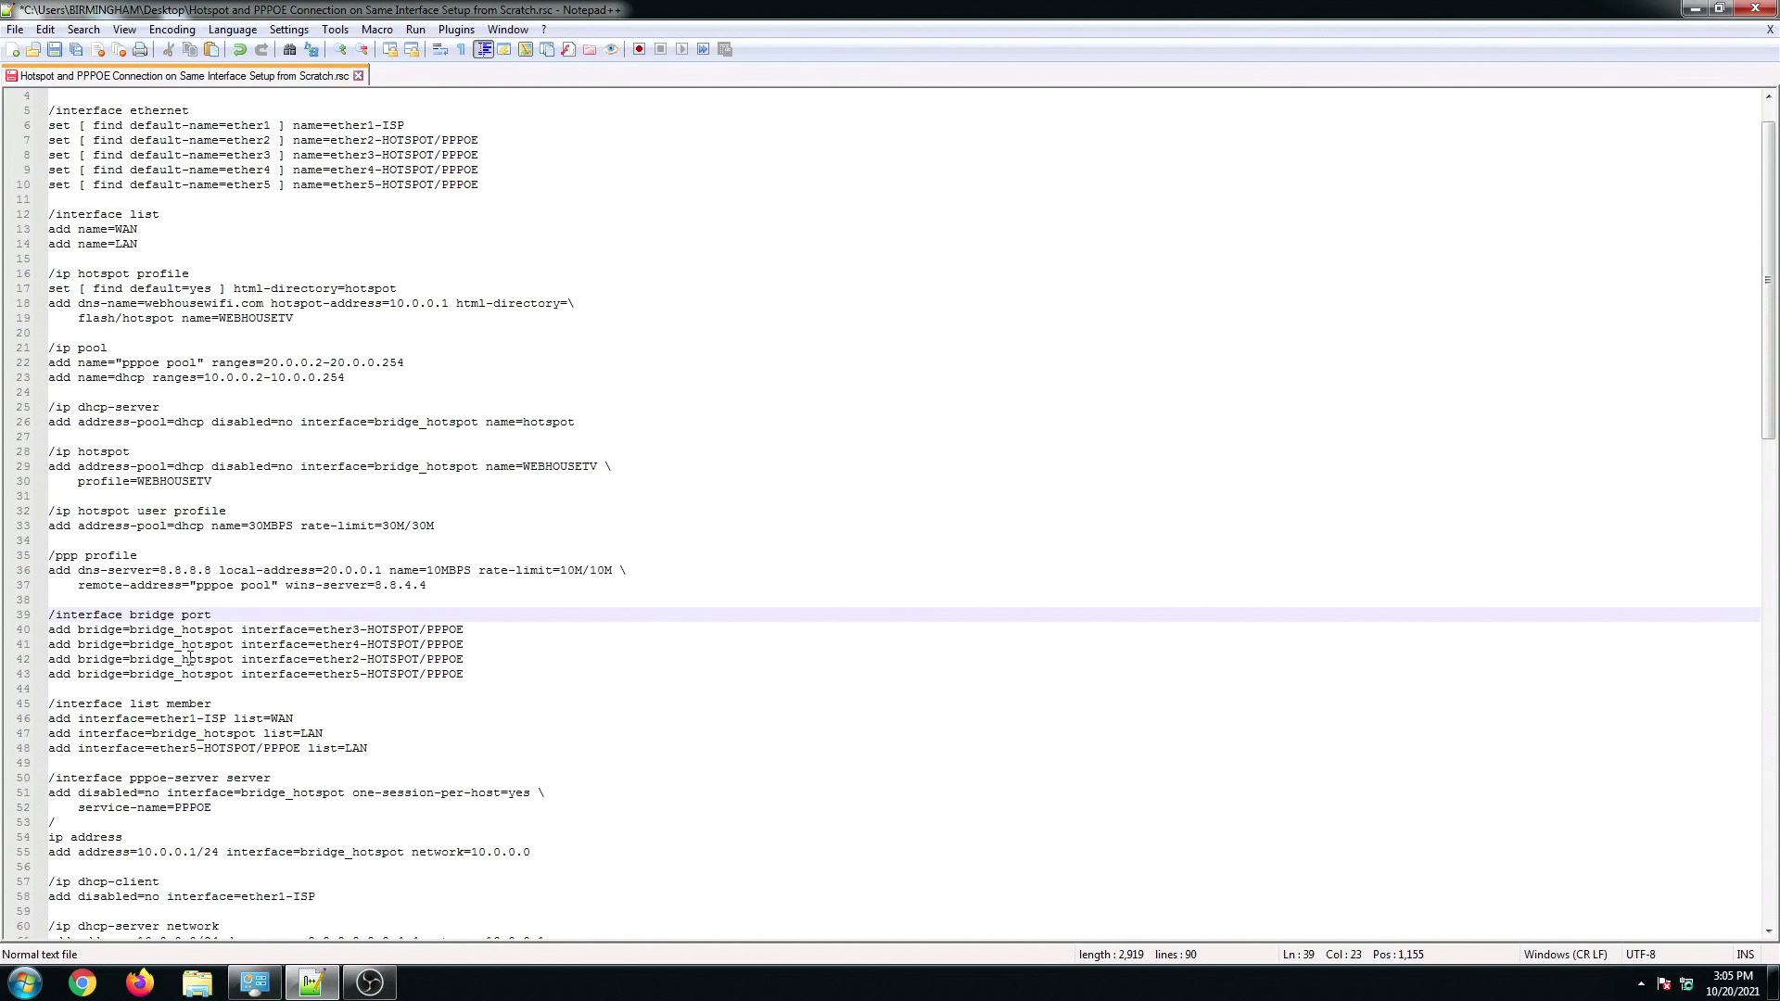
{"action": "left_click", "coordinate": [185, 572]}
{"action": "left_click", "coordinate": [190, 615]}
{"action": "left_click_drag", "start_coordinate": [48, 615], "coordinate": [482, 674]}
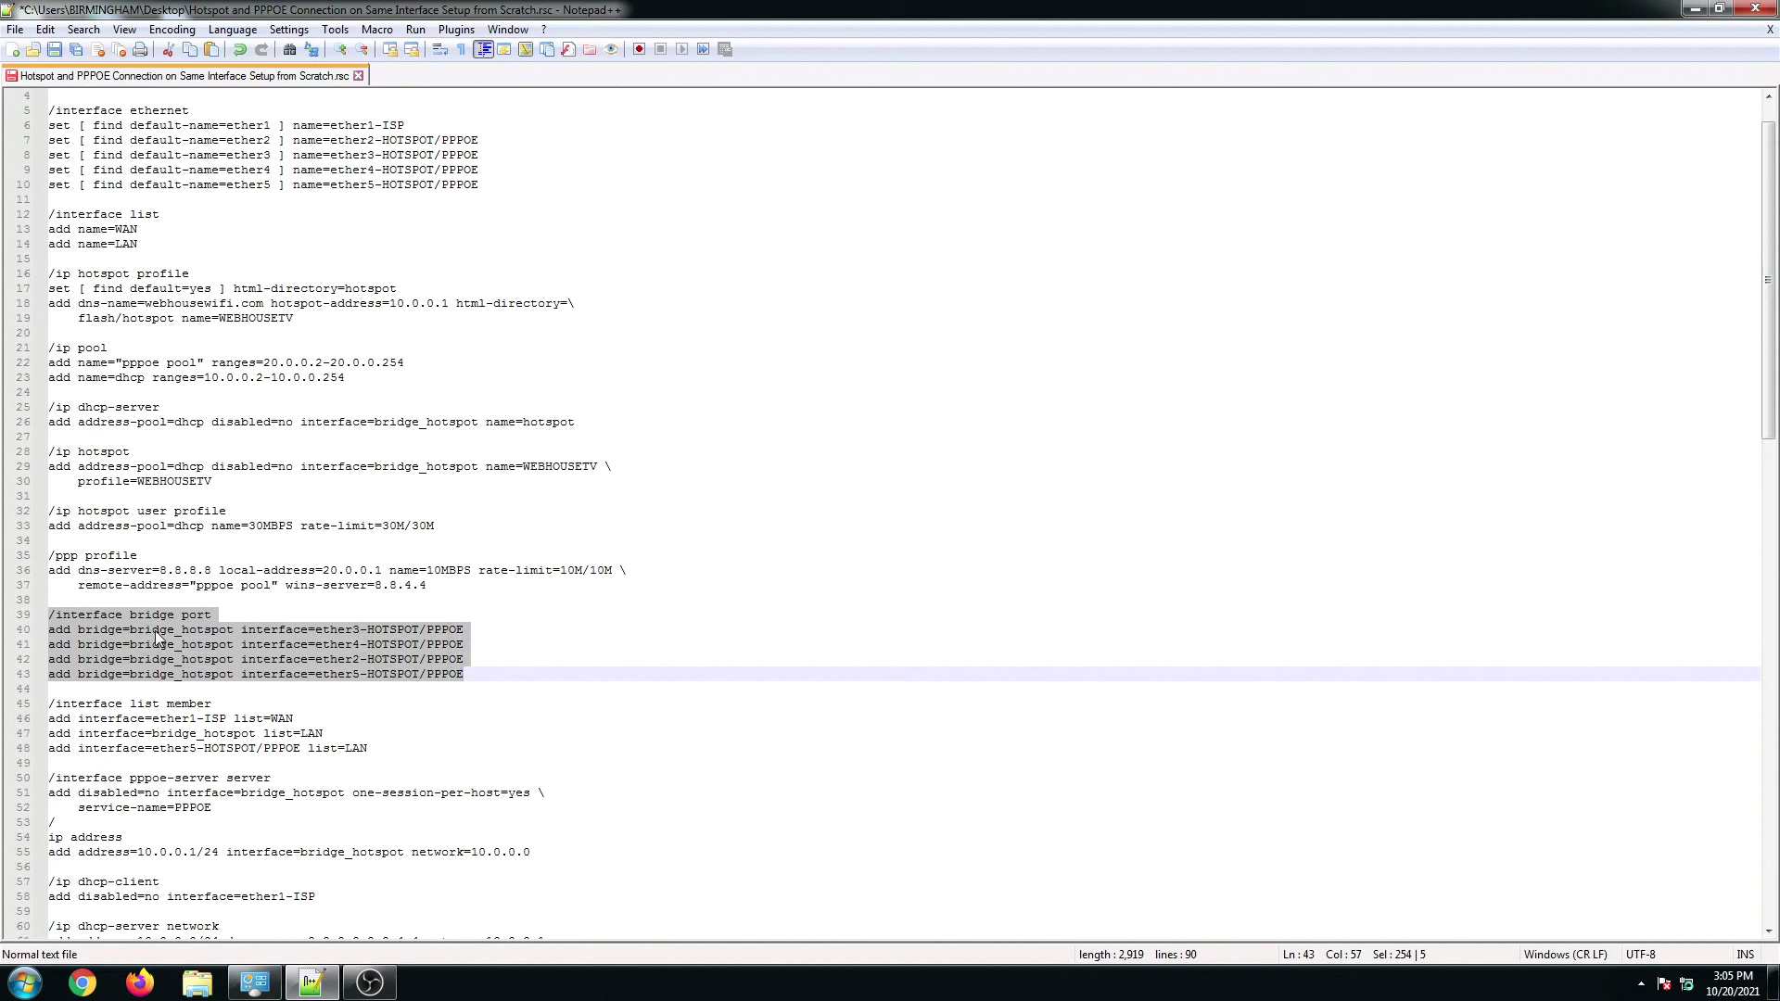
{"action": "left_click", "coordinate": [188, 760]}
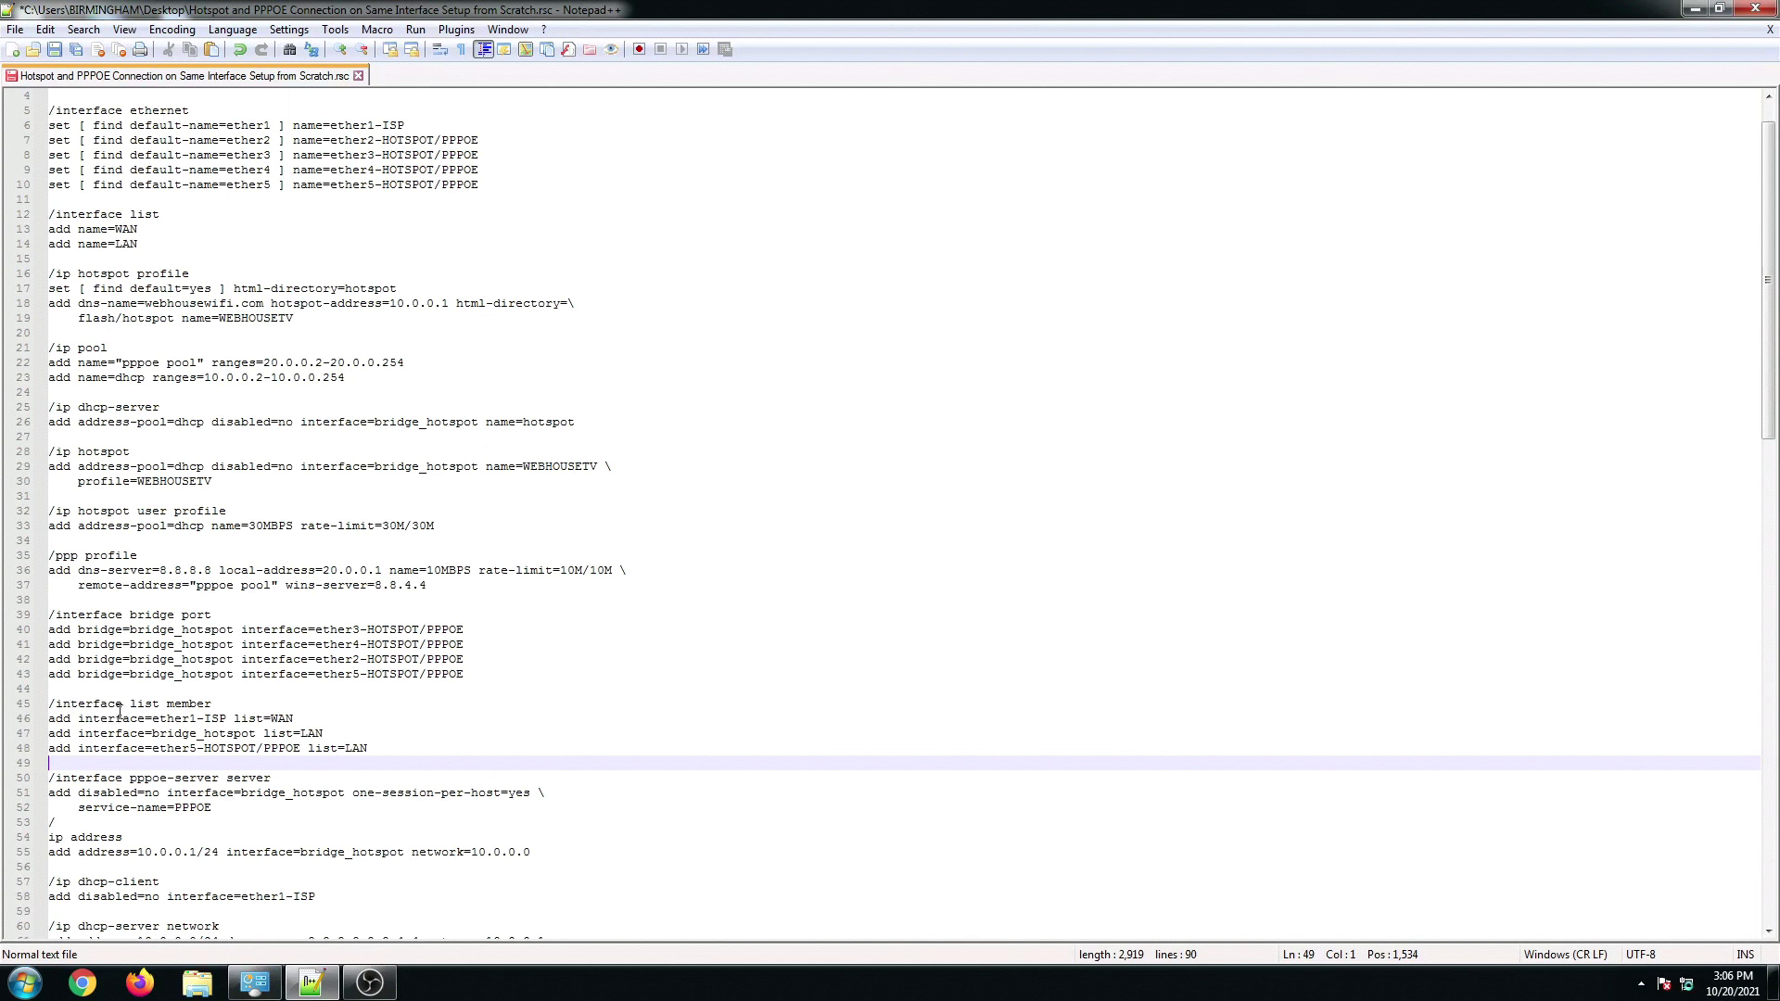
{"action": "left_click", "coordinate": [263, 733]}
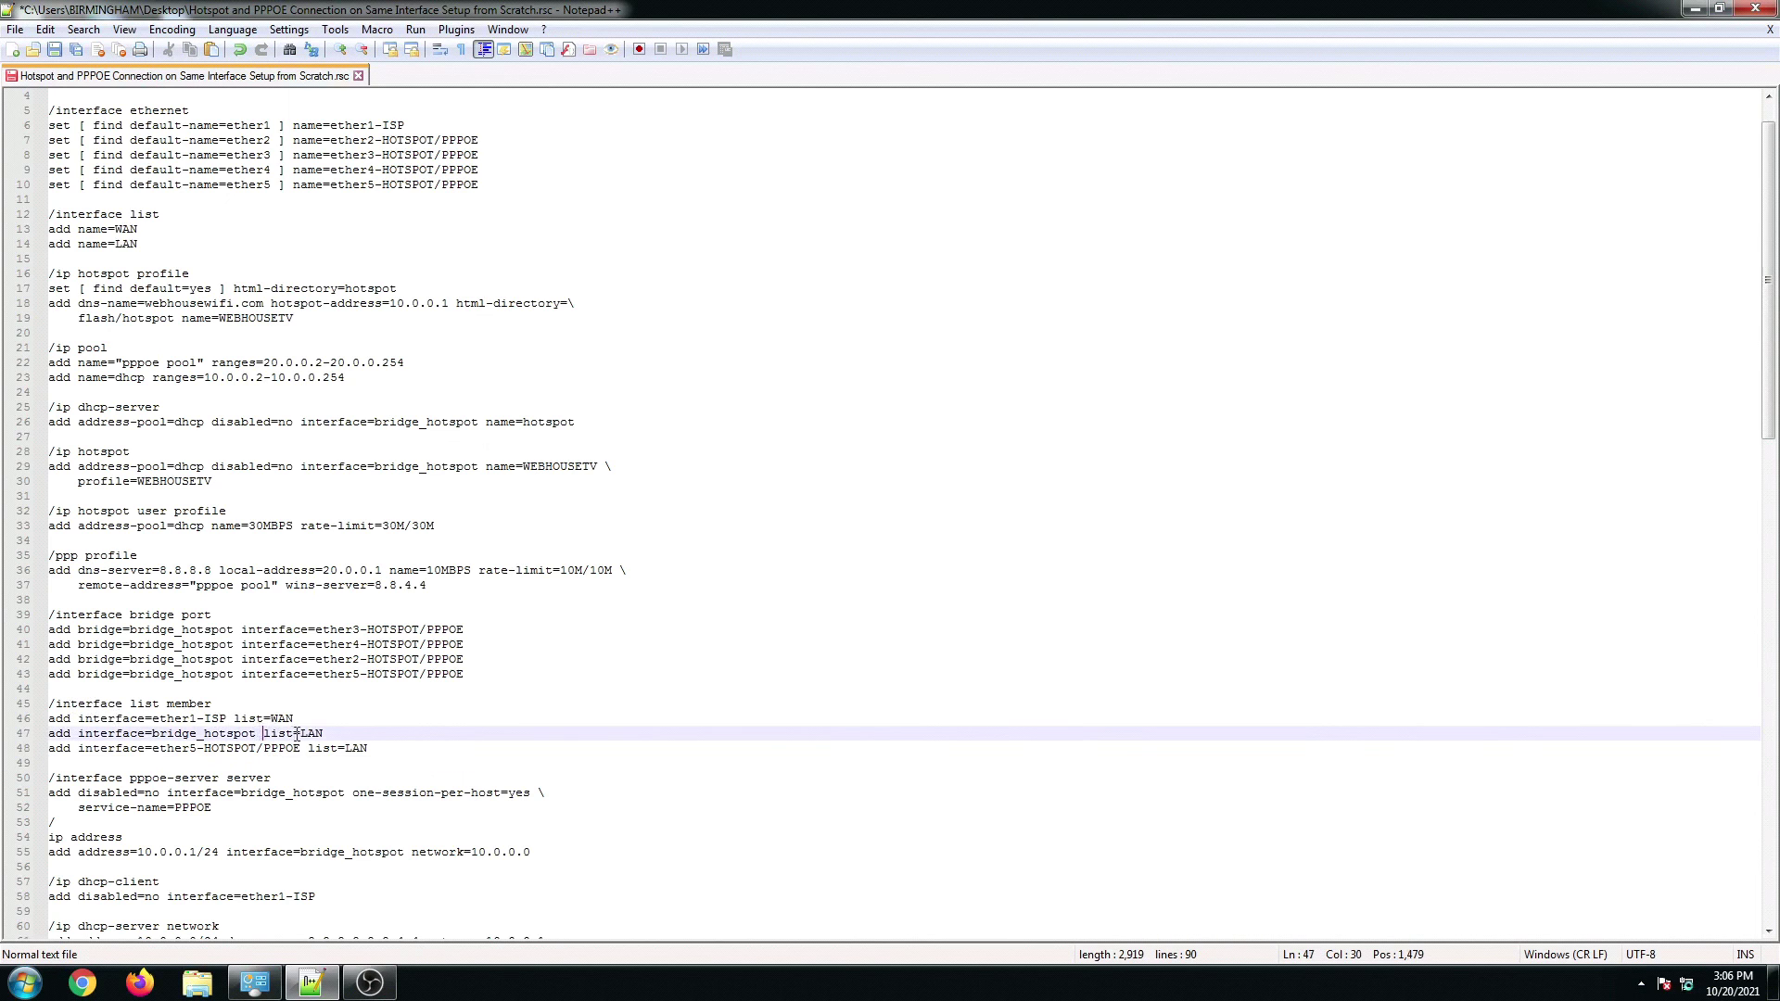
{"action": "scroll", "coordinate": [278, 771], "scroll_direction": "down", "scroll_amount": 1}
{"action": "left_click_drag", "start_coordinate": [123, 749], "coordinate": [320, 749]}
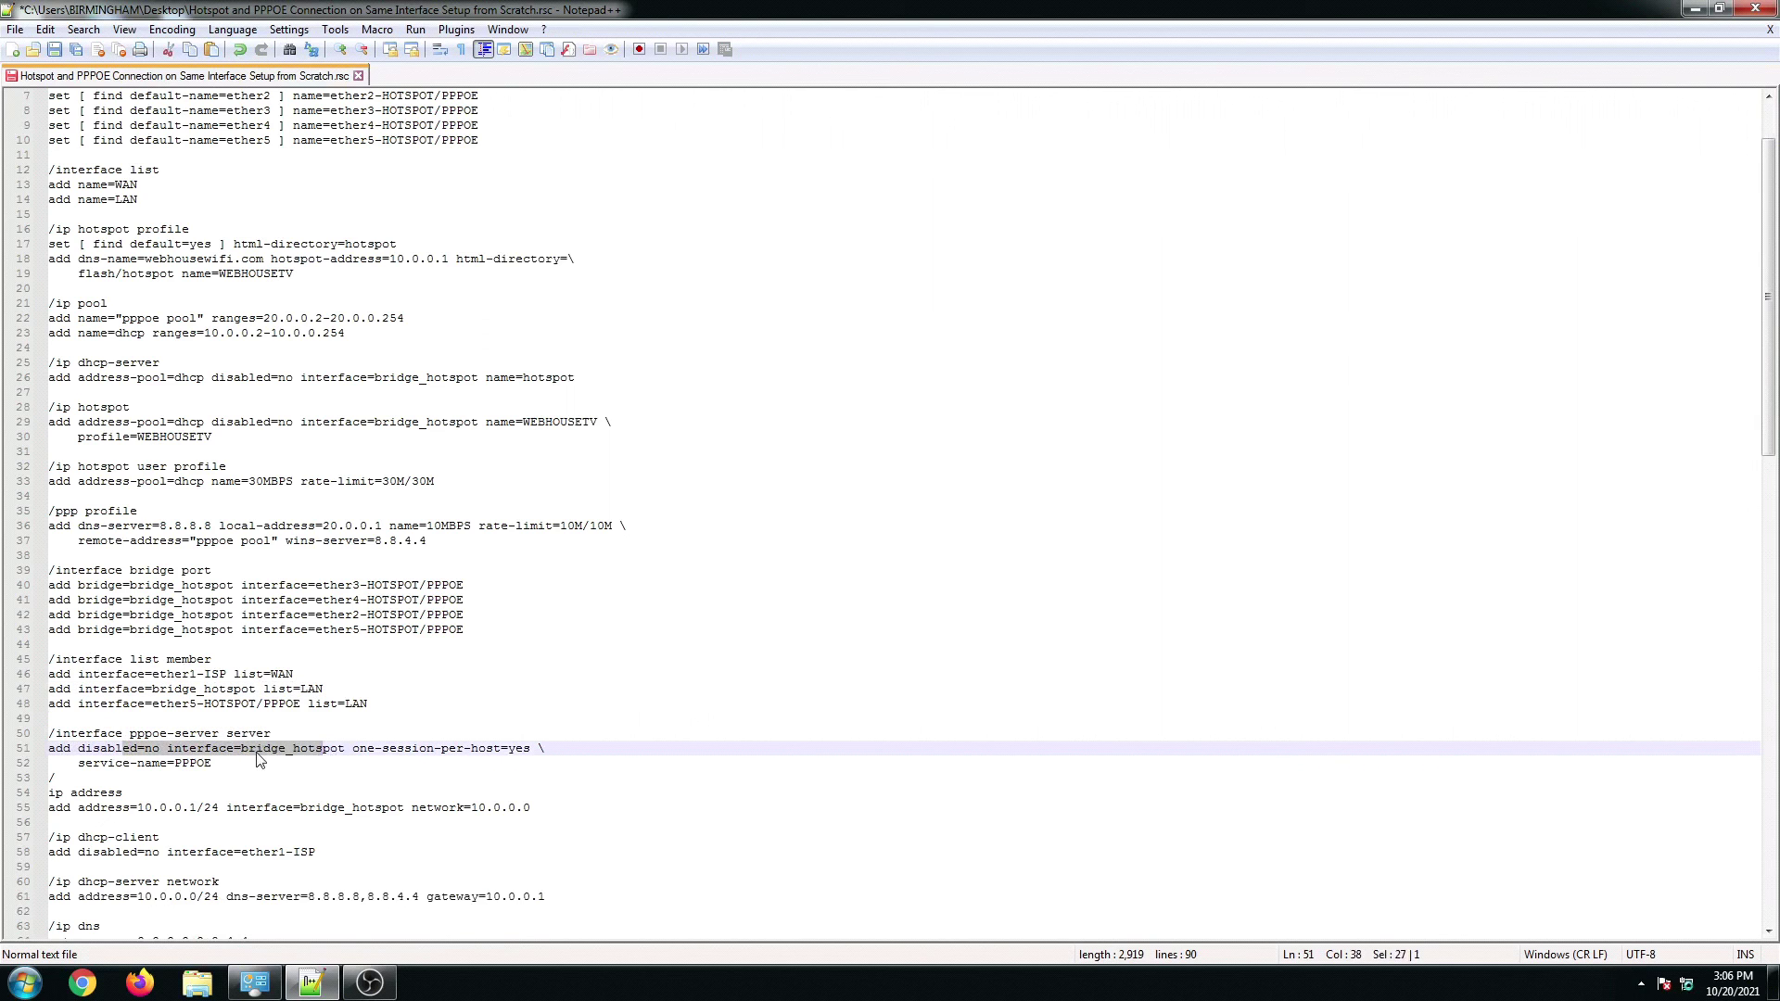
{"action": "scroll", "coordinate": [261, 751], "scroll_direction": "down", "scroll_amount": 1}
{"action": "left_click", "coordinate": [190, 763]}
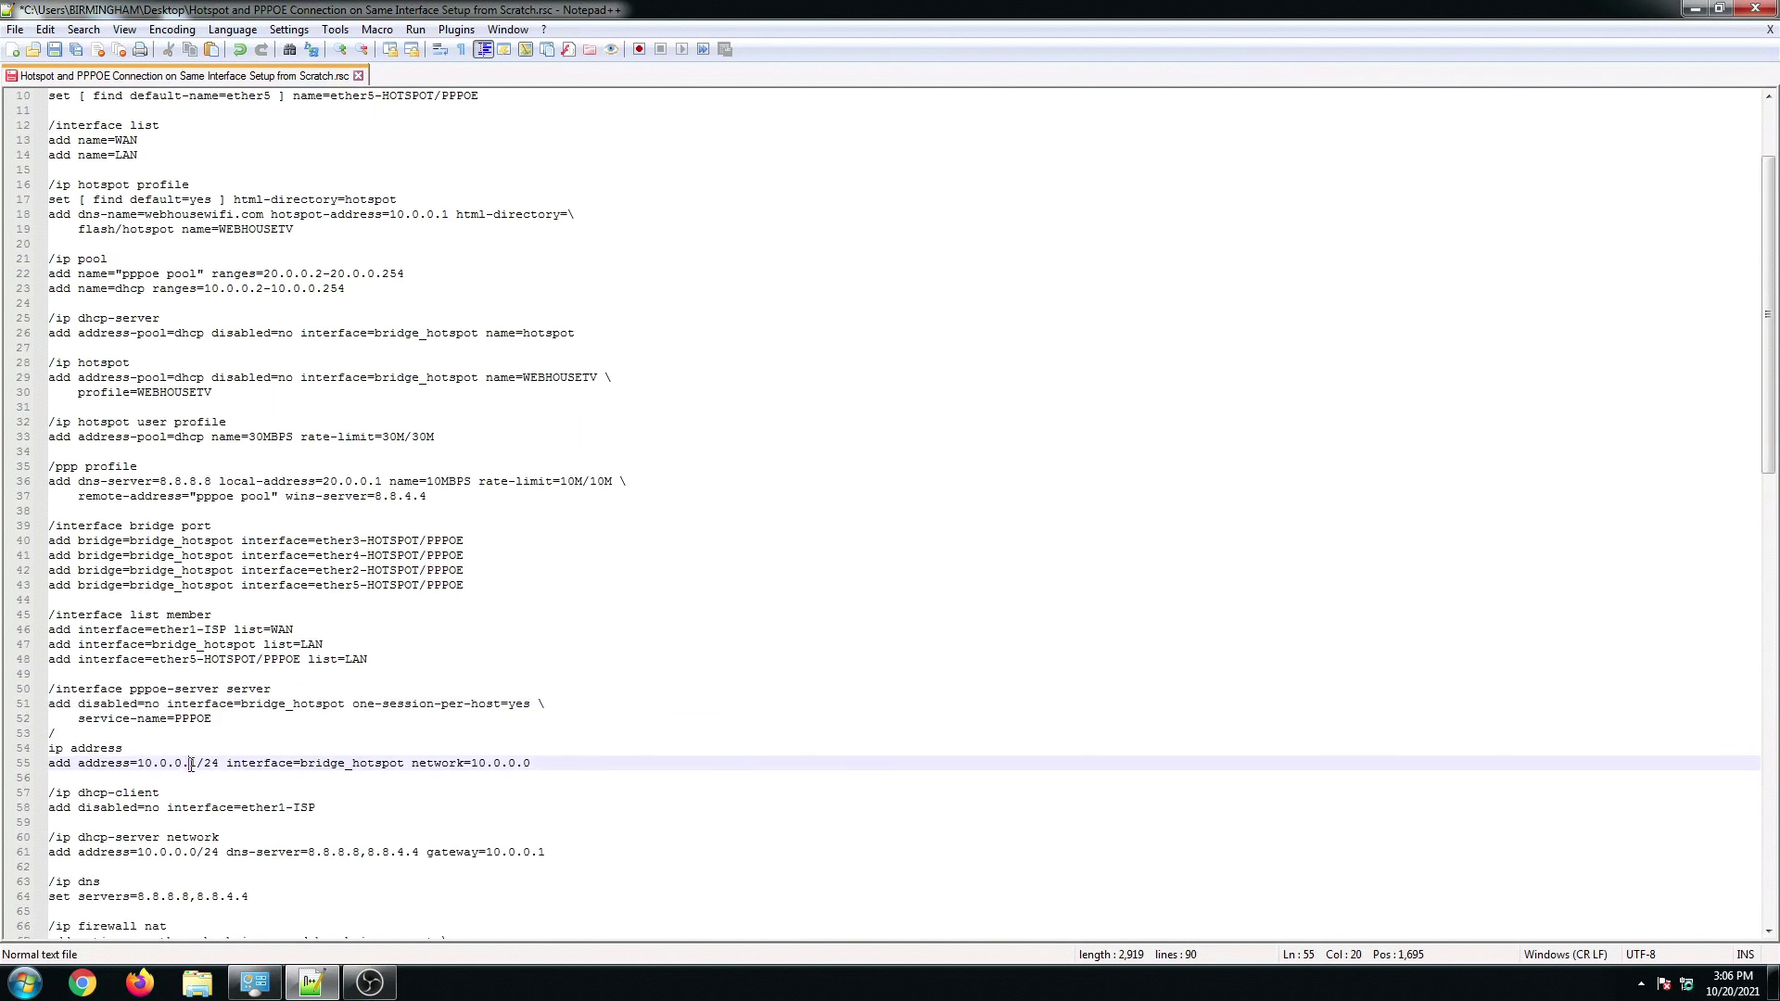
{"action": "scroll", "coordinate": [192, 755], "scroll_direction": "down", "scroll_amount": 1}
Step: Join the stray slash into '/ip address', add a blank line above, and check the DNS/gateway line
{"action": "left_click", "coordinate": [75, 690]}
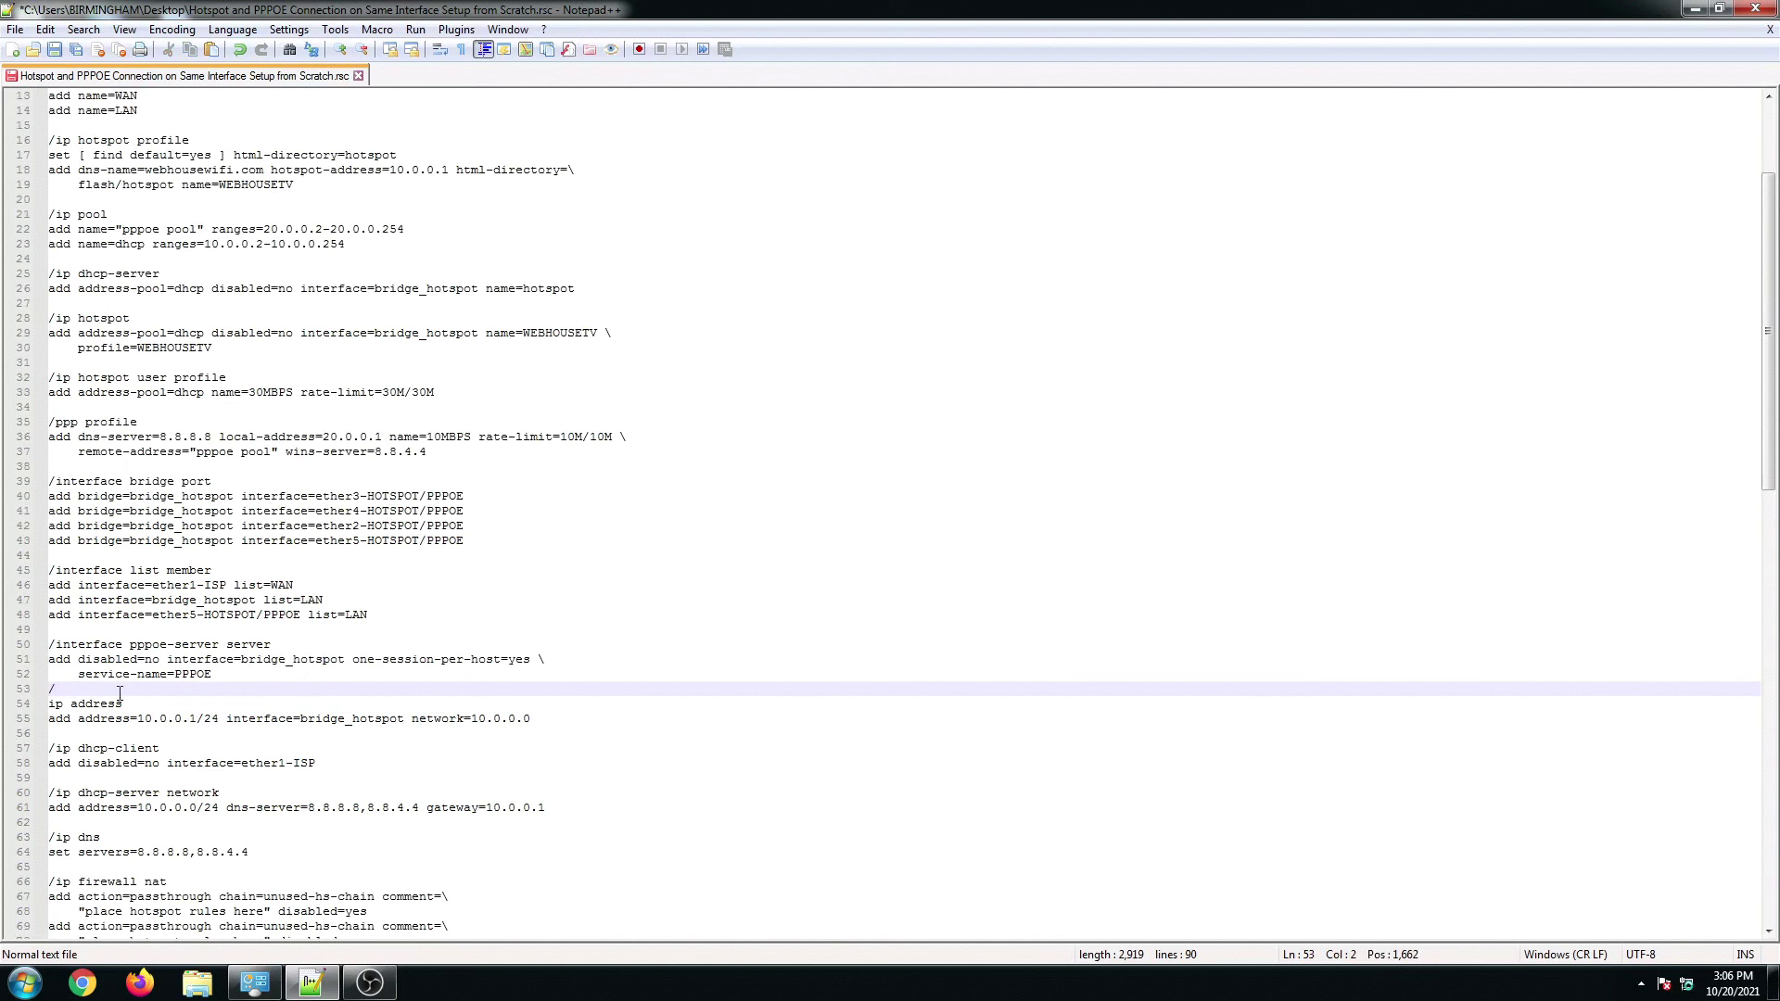
{"action": "key", "text": "Delete"}
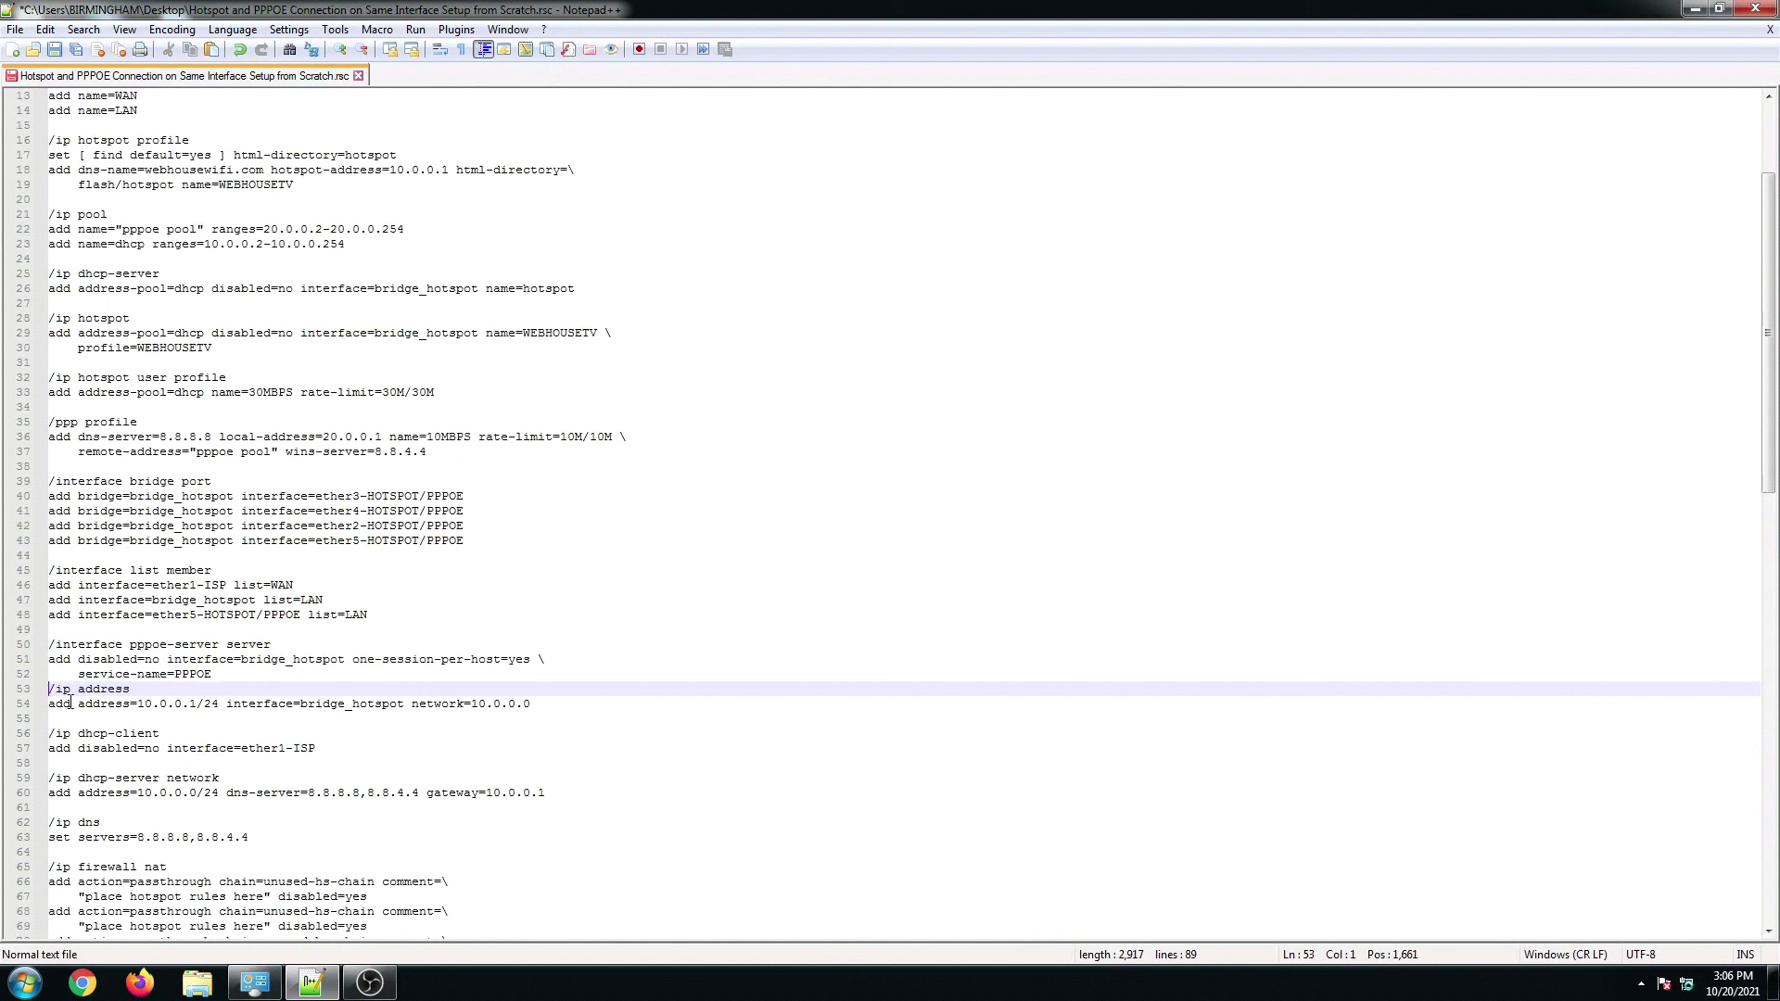
{"action": "key", "text": "Return"}
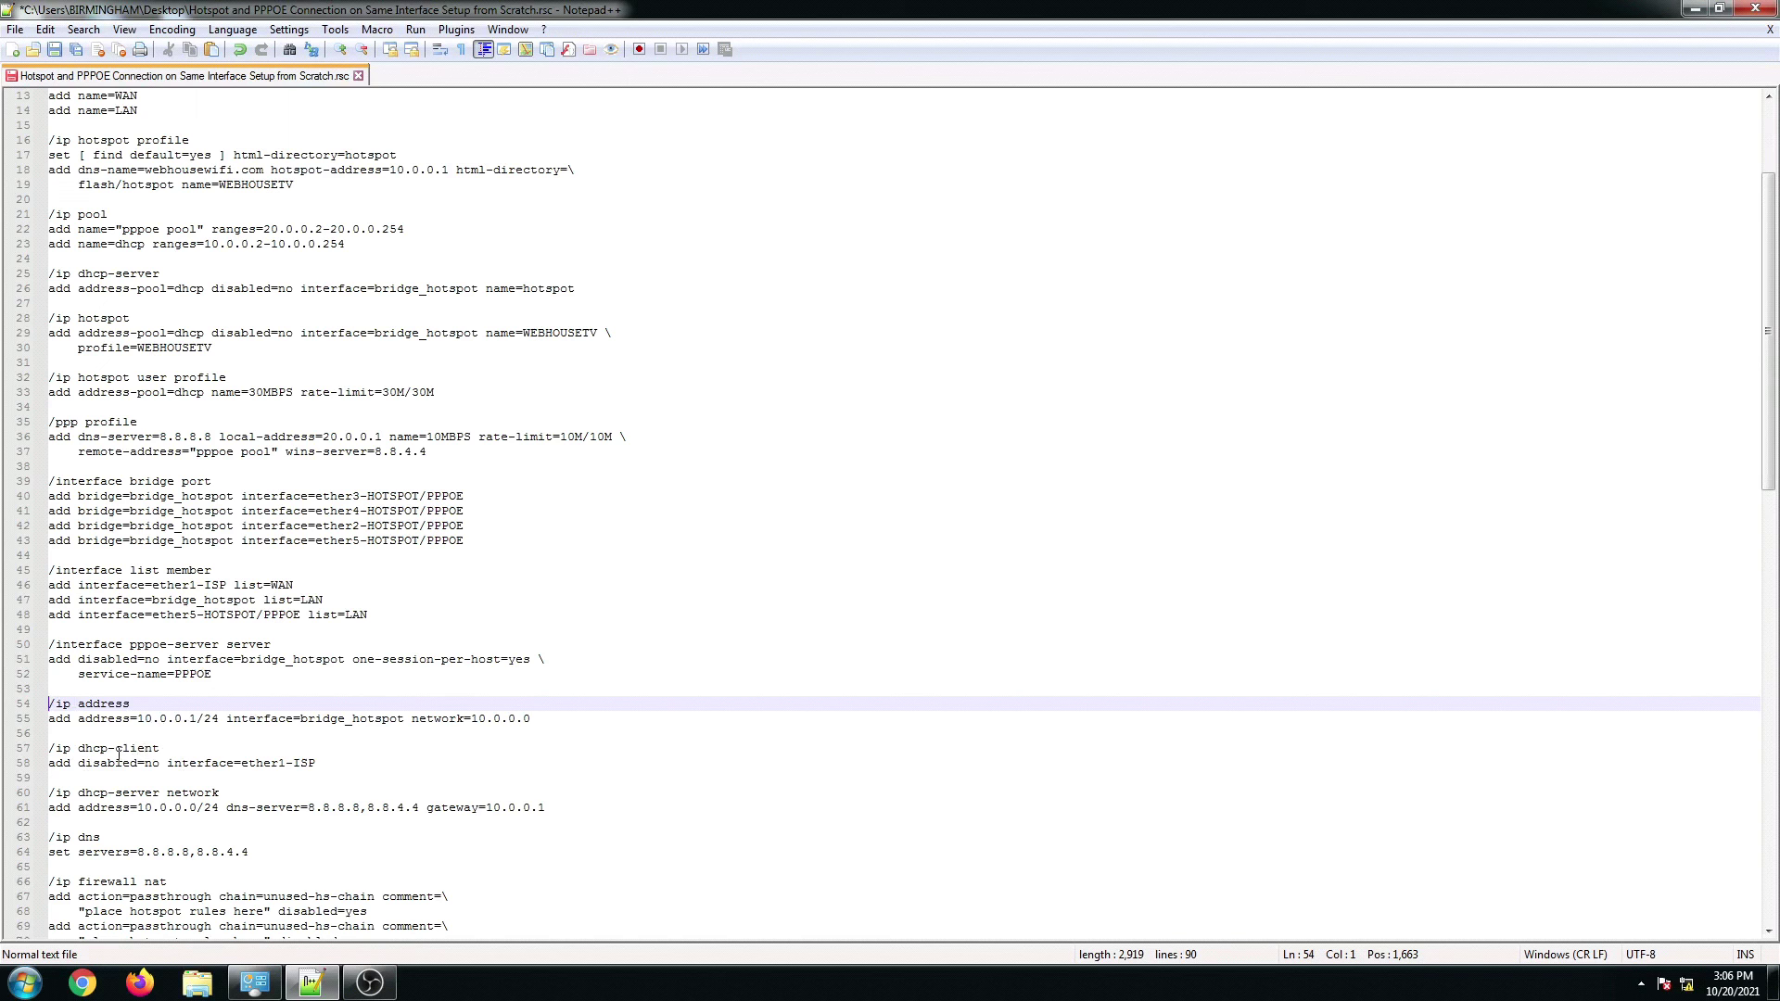
{"action": "scroll", "coordinate": [192, 760], "scroll_direction": "down", "scroll_amount": 1}
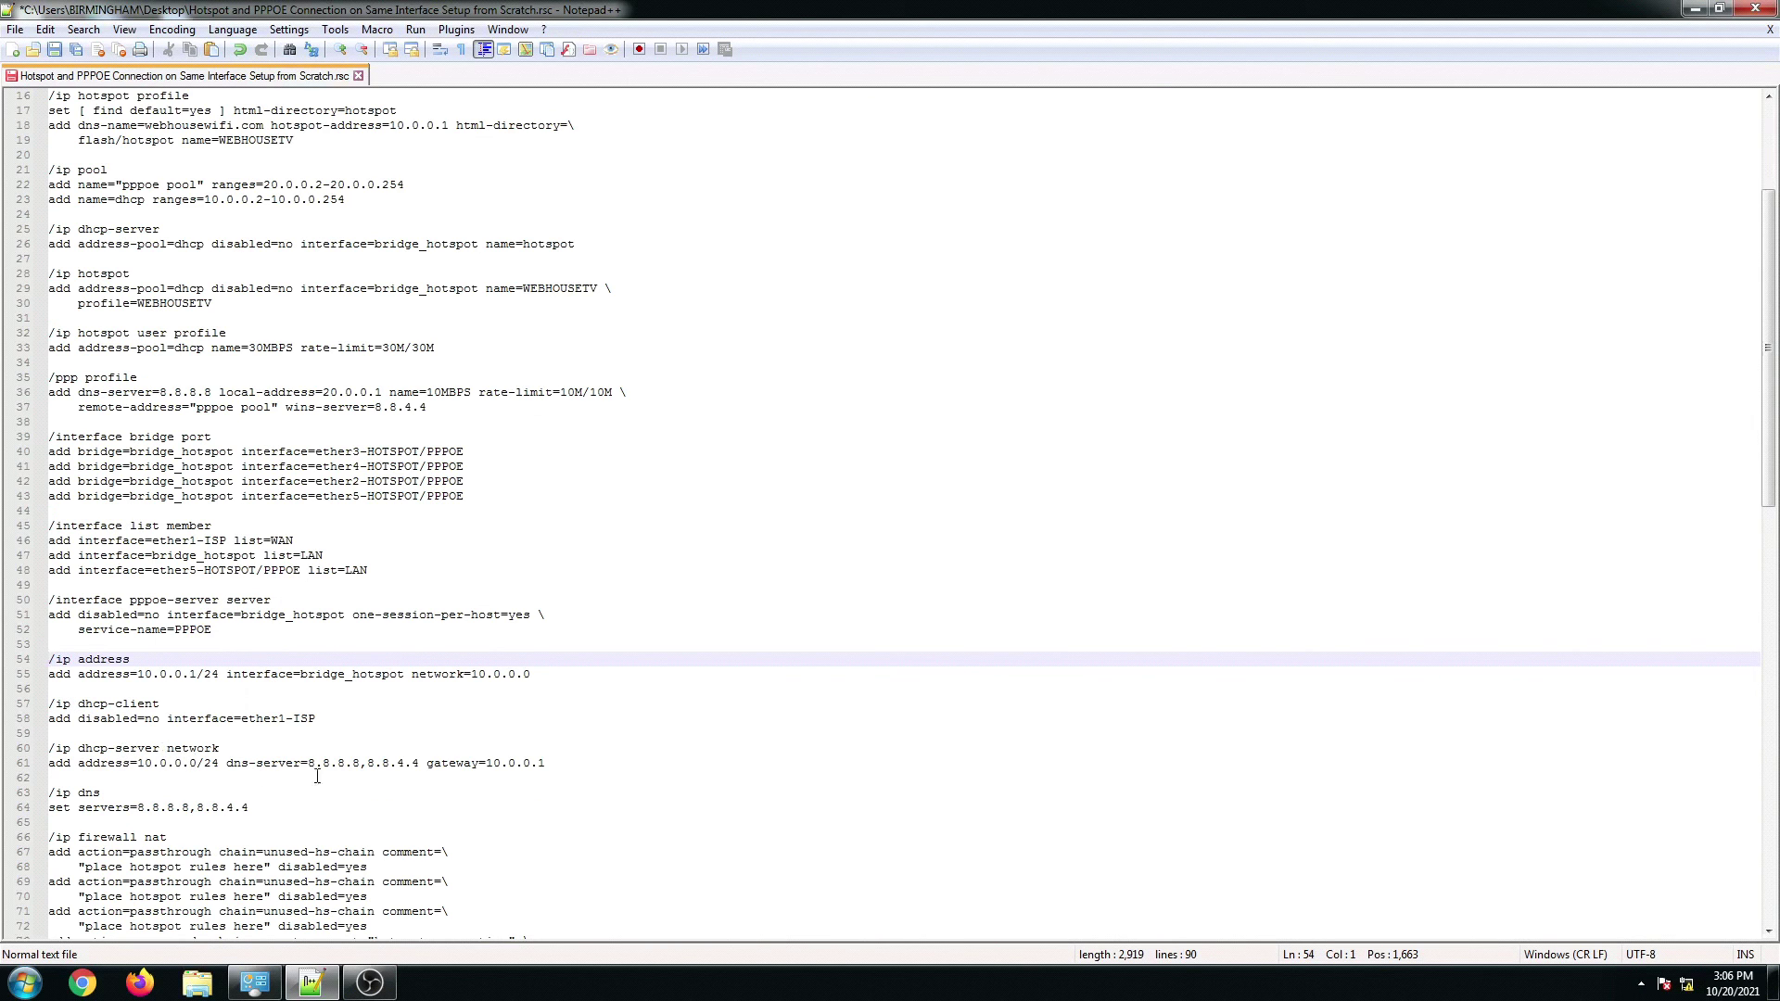
{"action": "left_click_drag", "start_coordinate": [309, 763], "coordinate": [556, 762]}
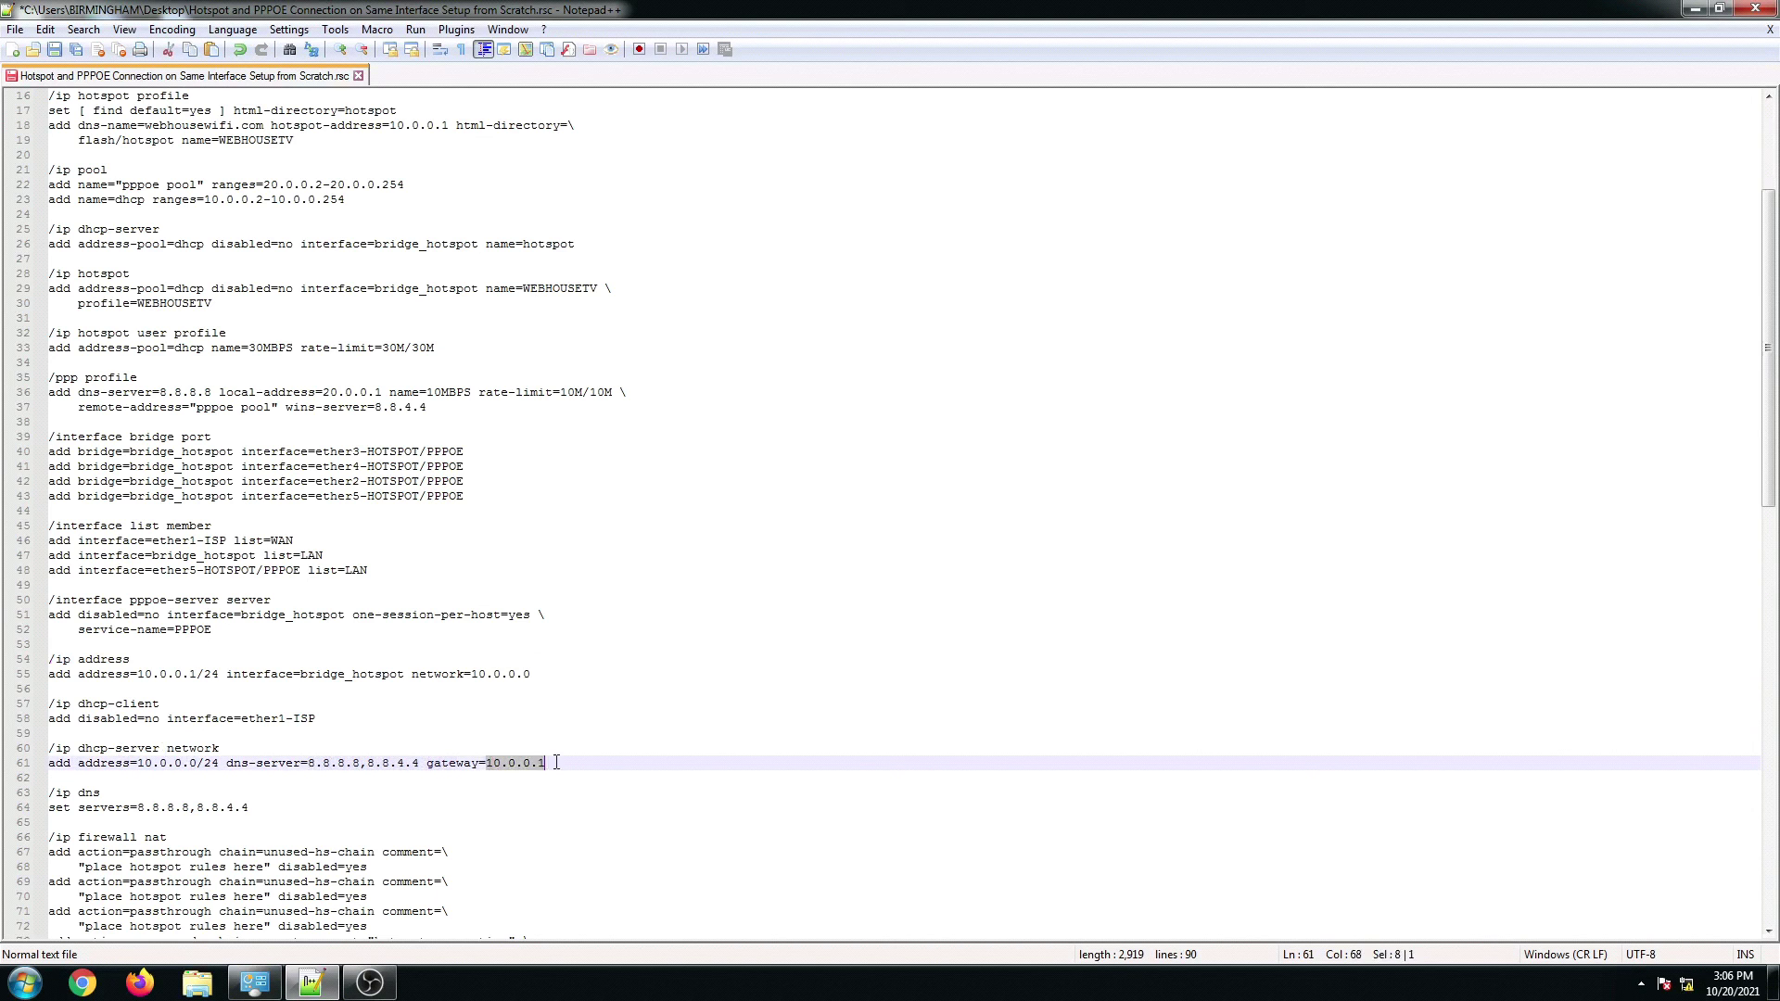
{"action": "scroll", "coordinate": [219, 770], "scroll_direction": "down", "scroll_amount": 2}
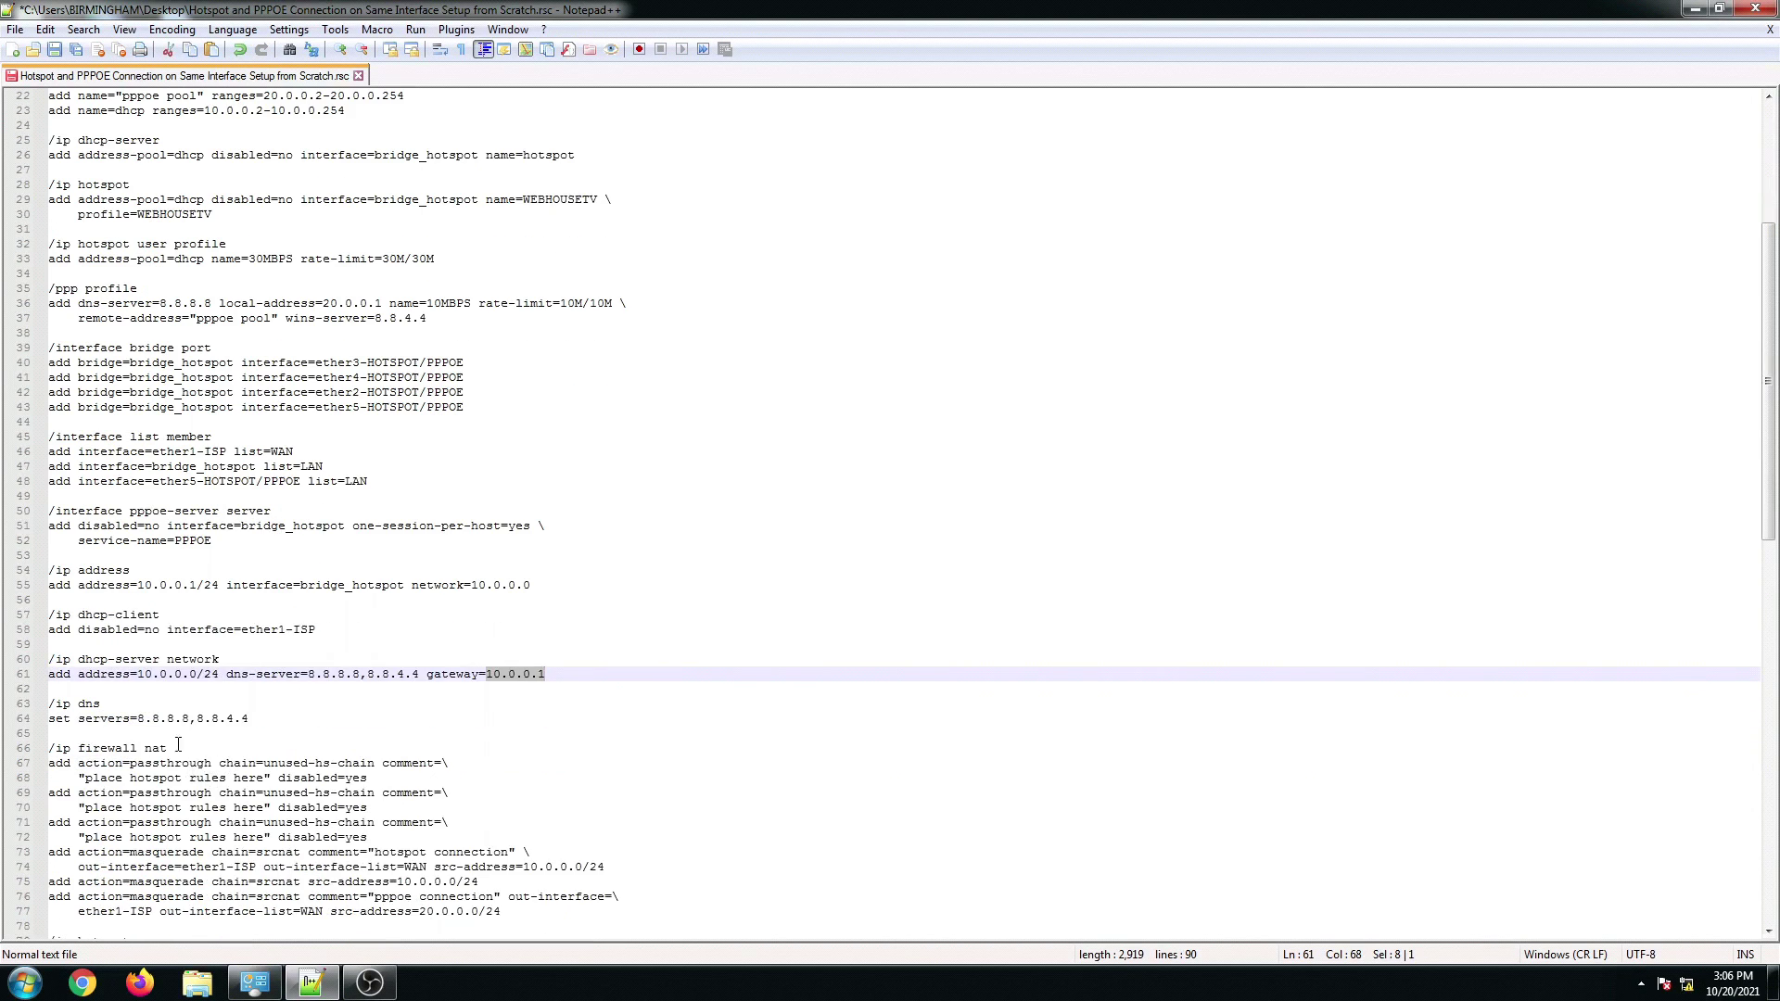
{"action": "scroll", "coordinate": [178, 745], "scroll_direction": "down", "scroll_amount": 2}
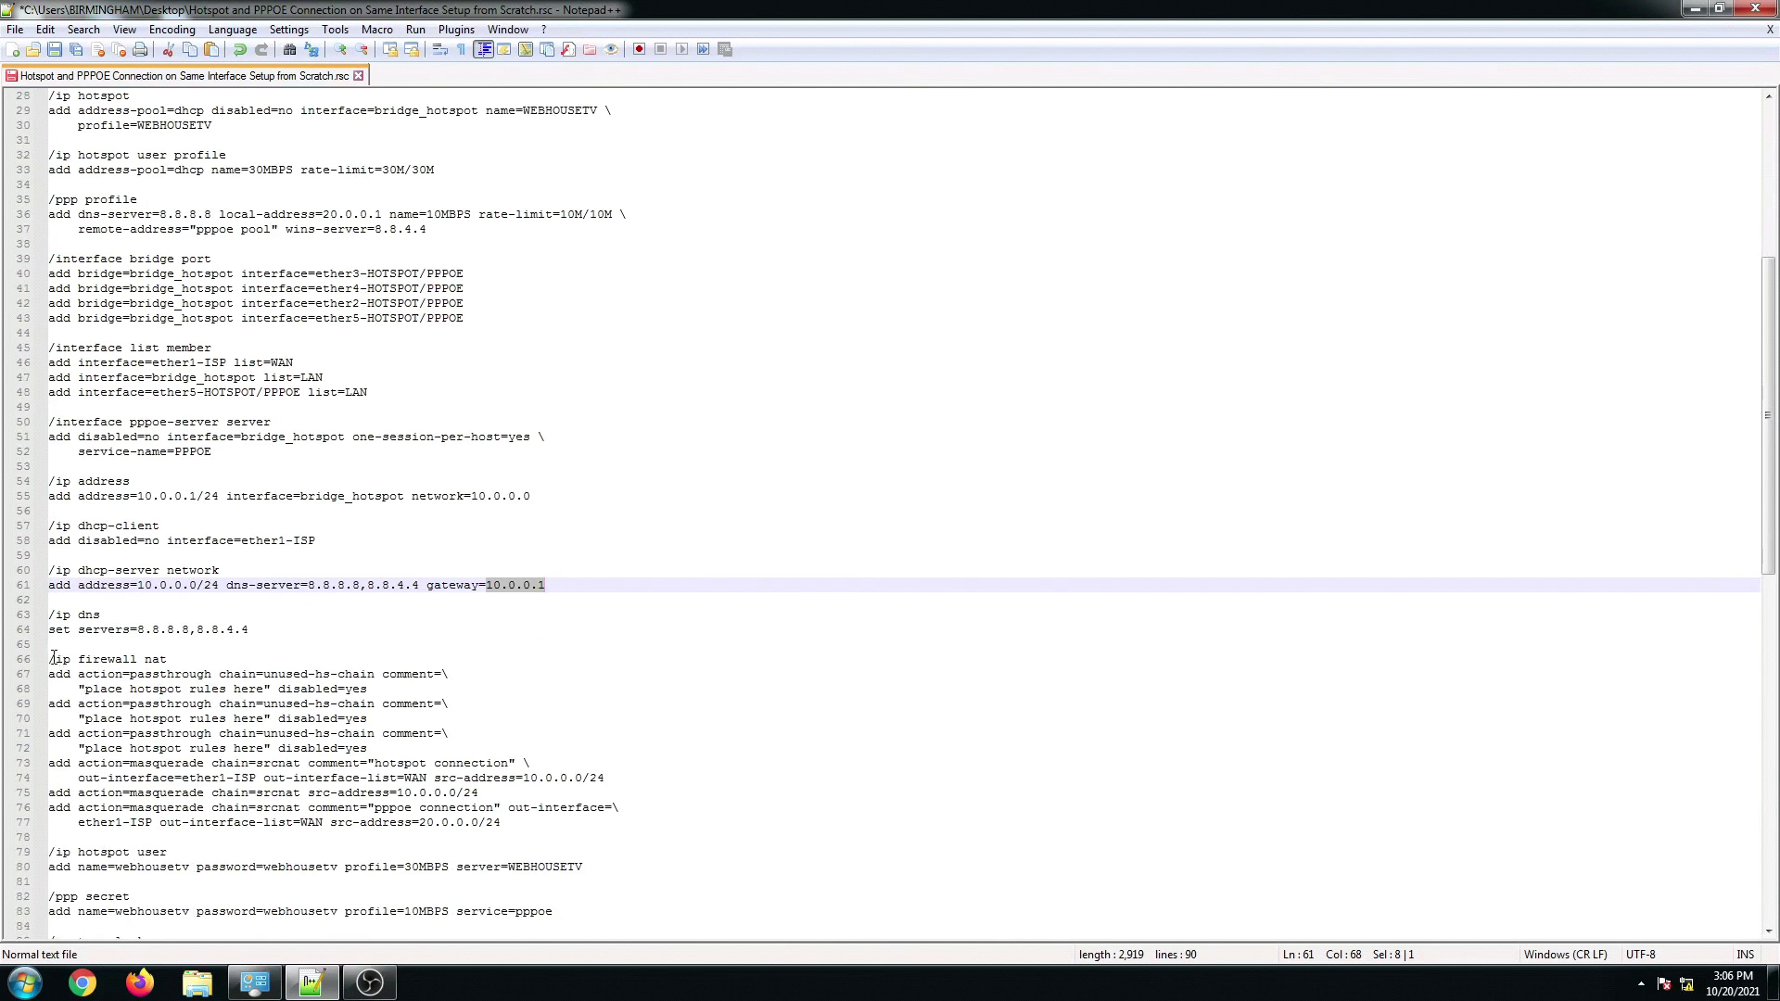
{"action": "left_click_drag", "start_coordinate": [51, 657], "coordinate": [575, 823]}
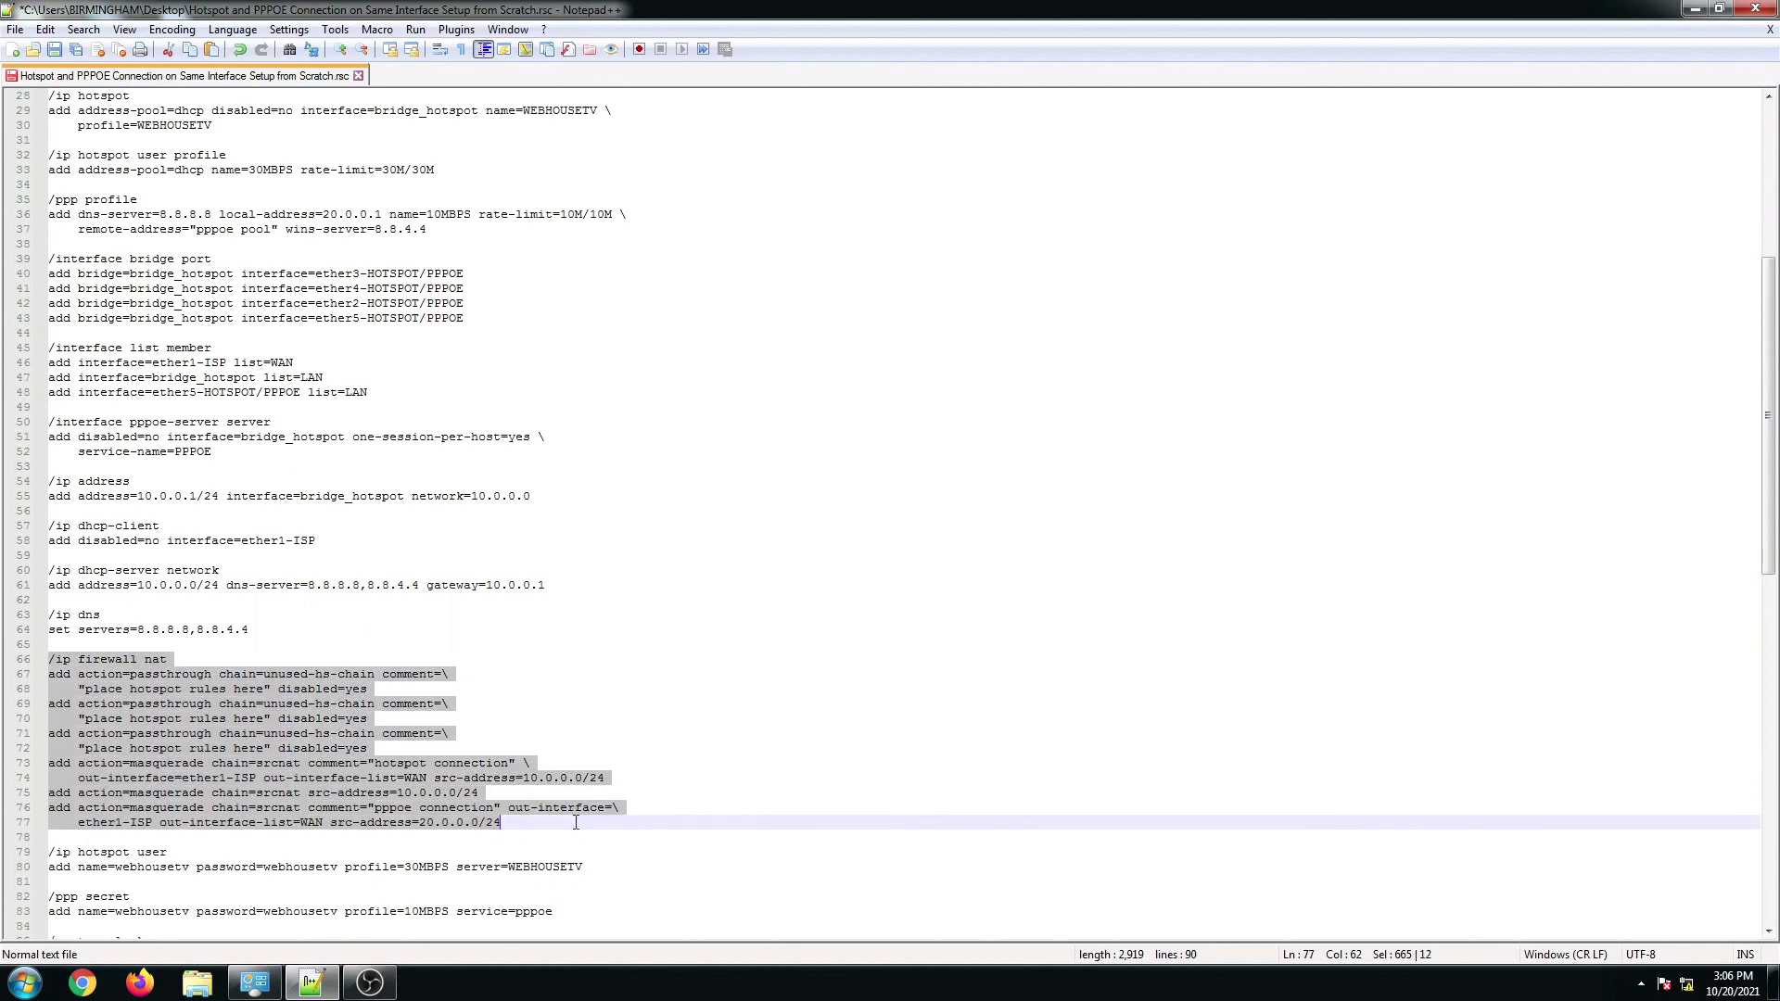
{"action": "scroll", "coordinate": [238, 804], "scroll_direction": "down", "scroll_amount": 2}
{"action": "scroll", "coordinate": [206, 783], "scroll_direction": "down", "scroll_amount": 1}
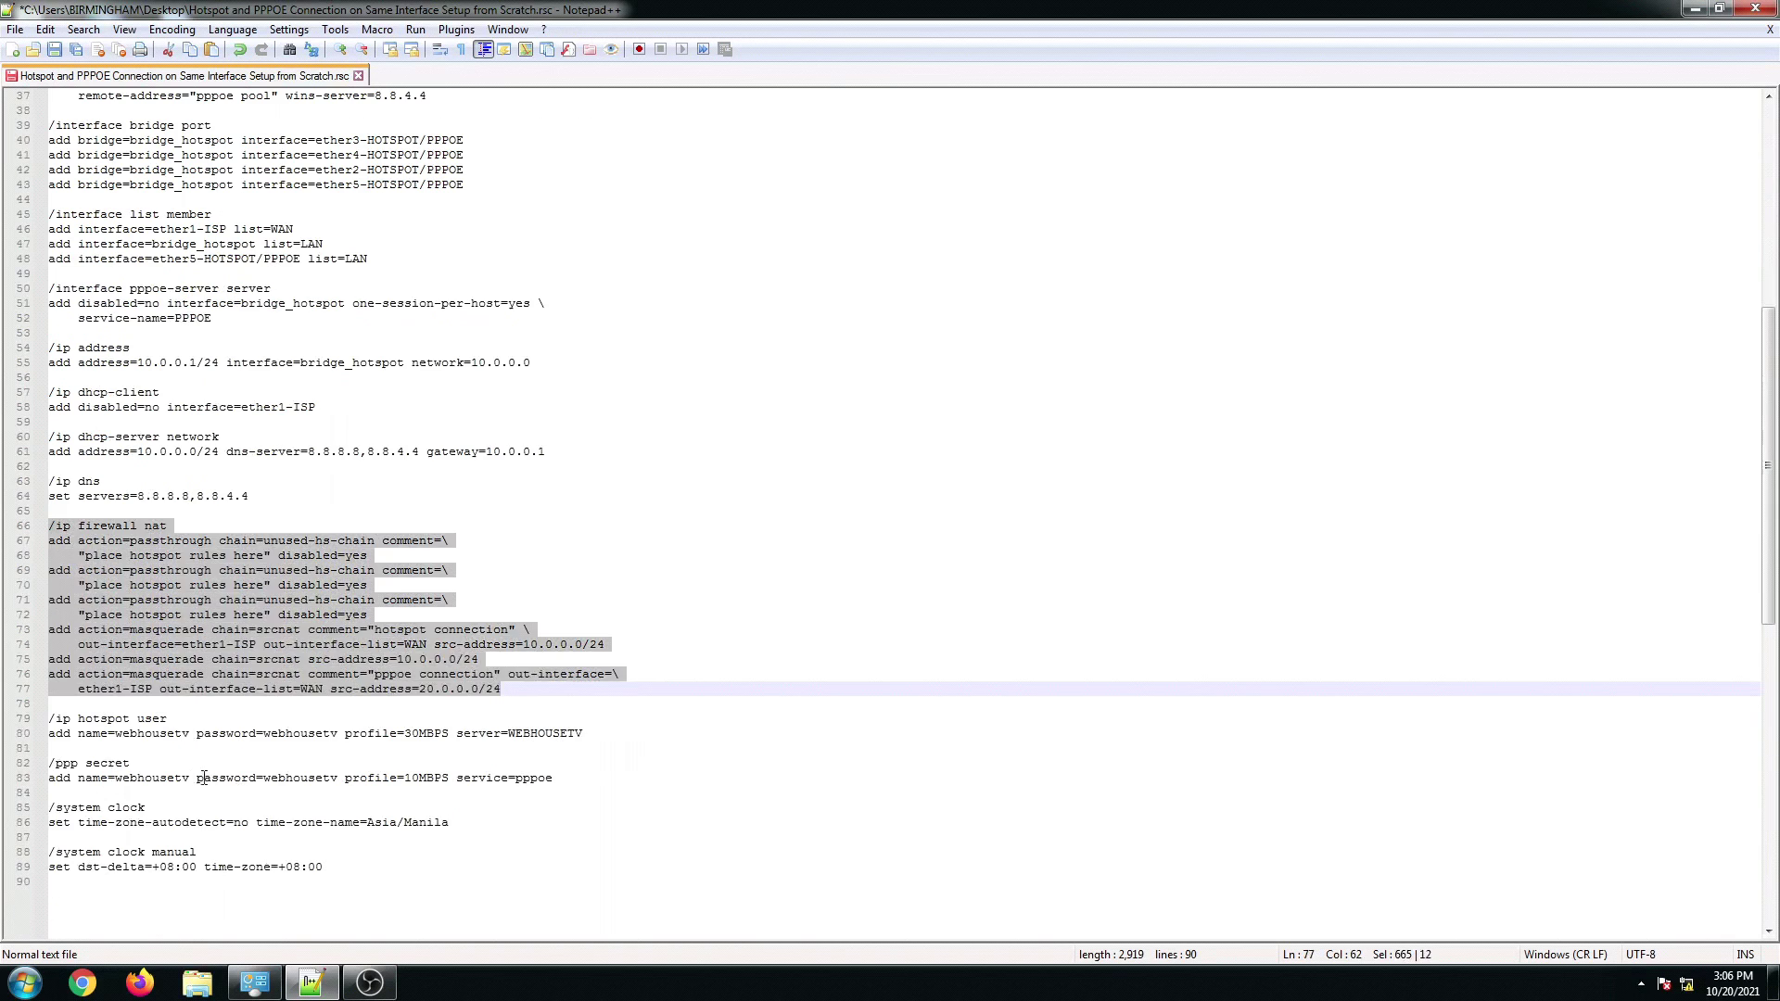
{"action": "left_click", "coordinate": [206, 783]}
{"action": "left_click", "coordinate": [109, 733]}
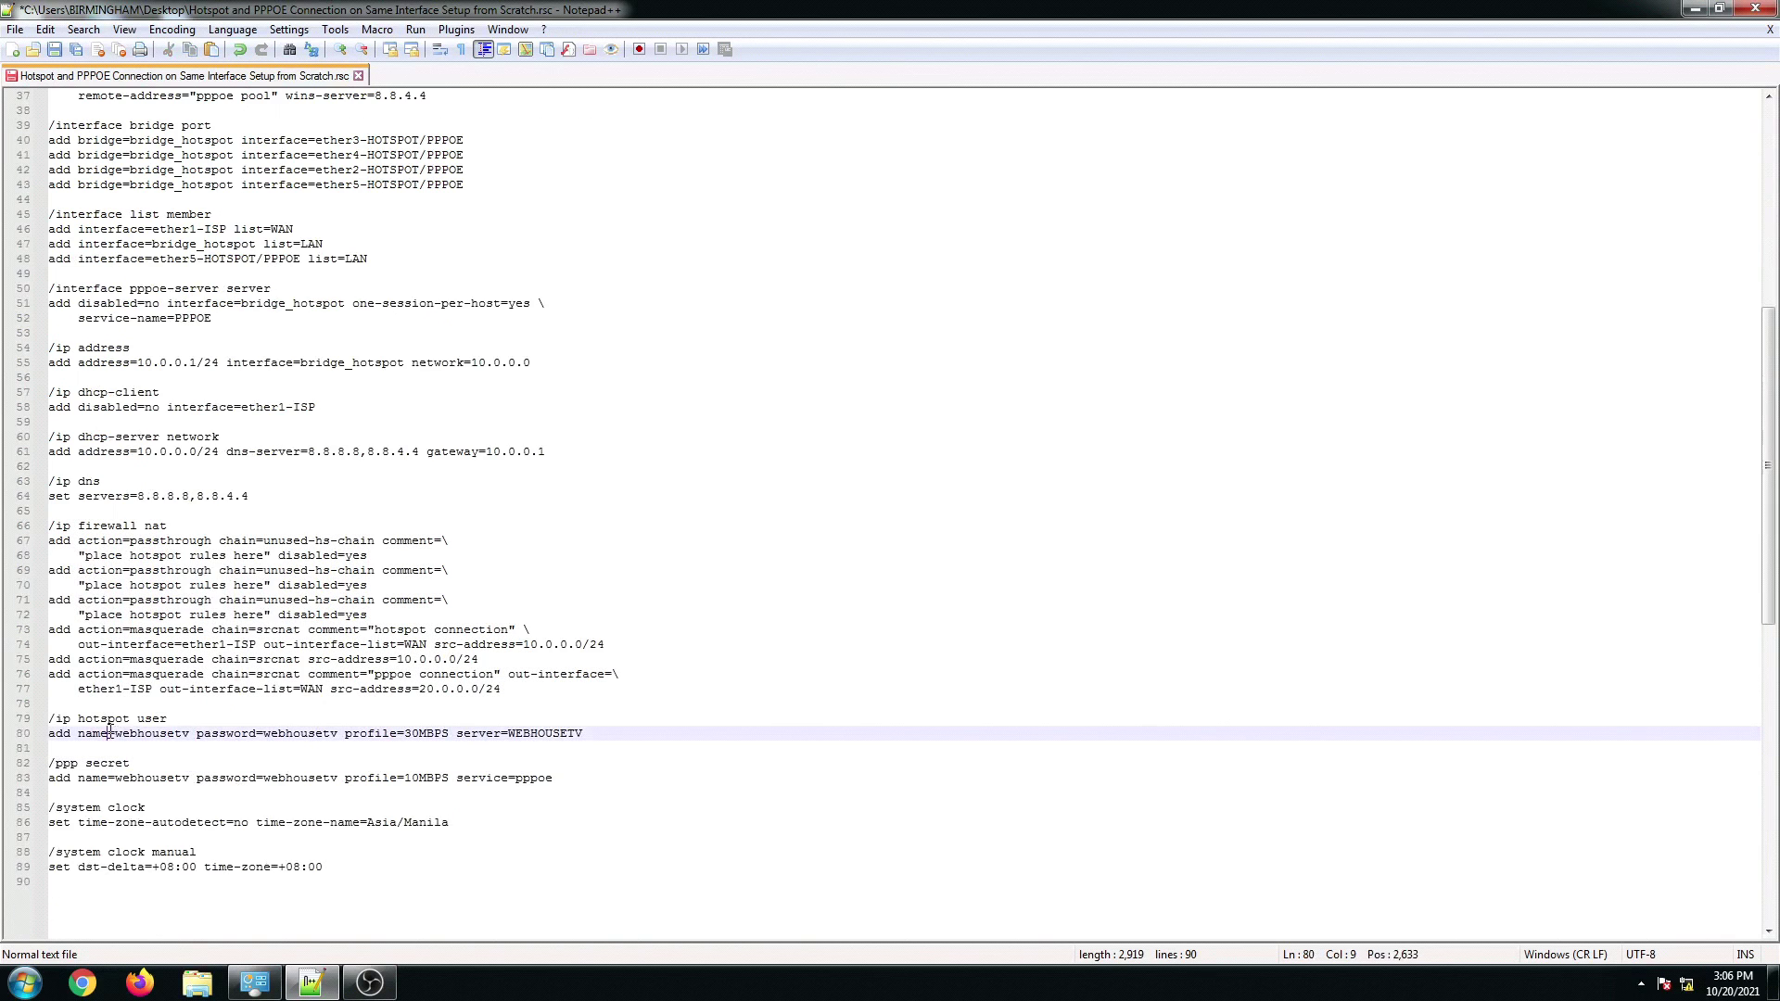
{"action": "left_click", "coordinate": [155, 733]}
{"action": "left_click_drag", "start_coordinate": [51, 722], "coordinate": [581, 733]}
{"action": "left_click", "coordinate": [415, 733]}
{"action": "left_click", "coordinate": [131, 777]}
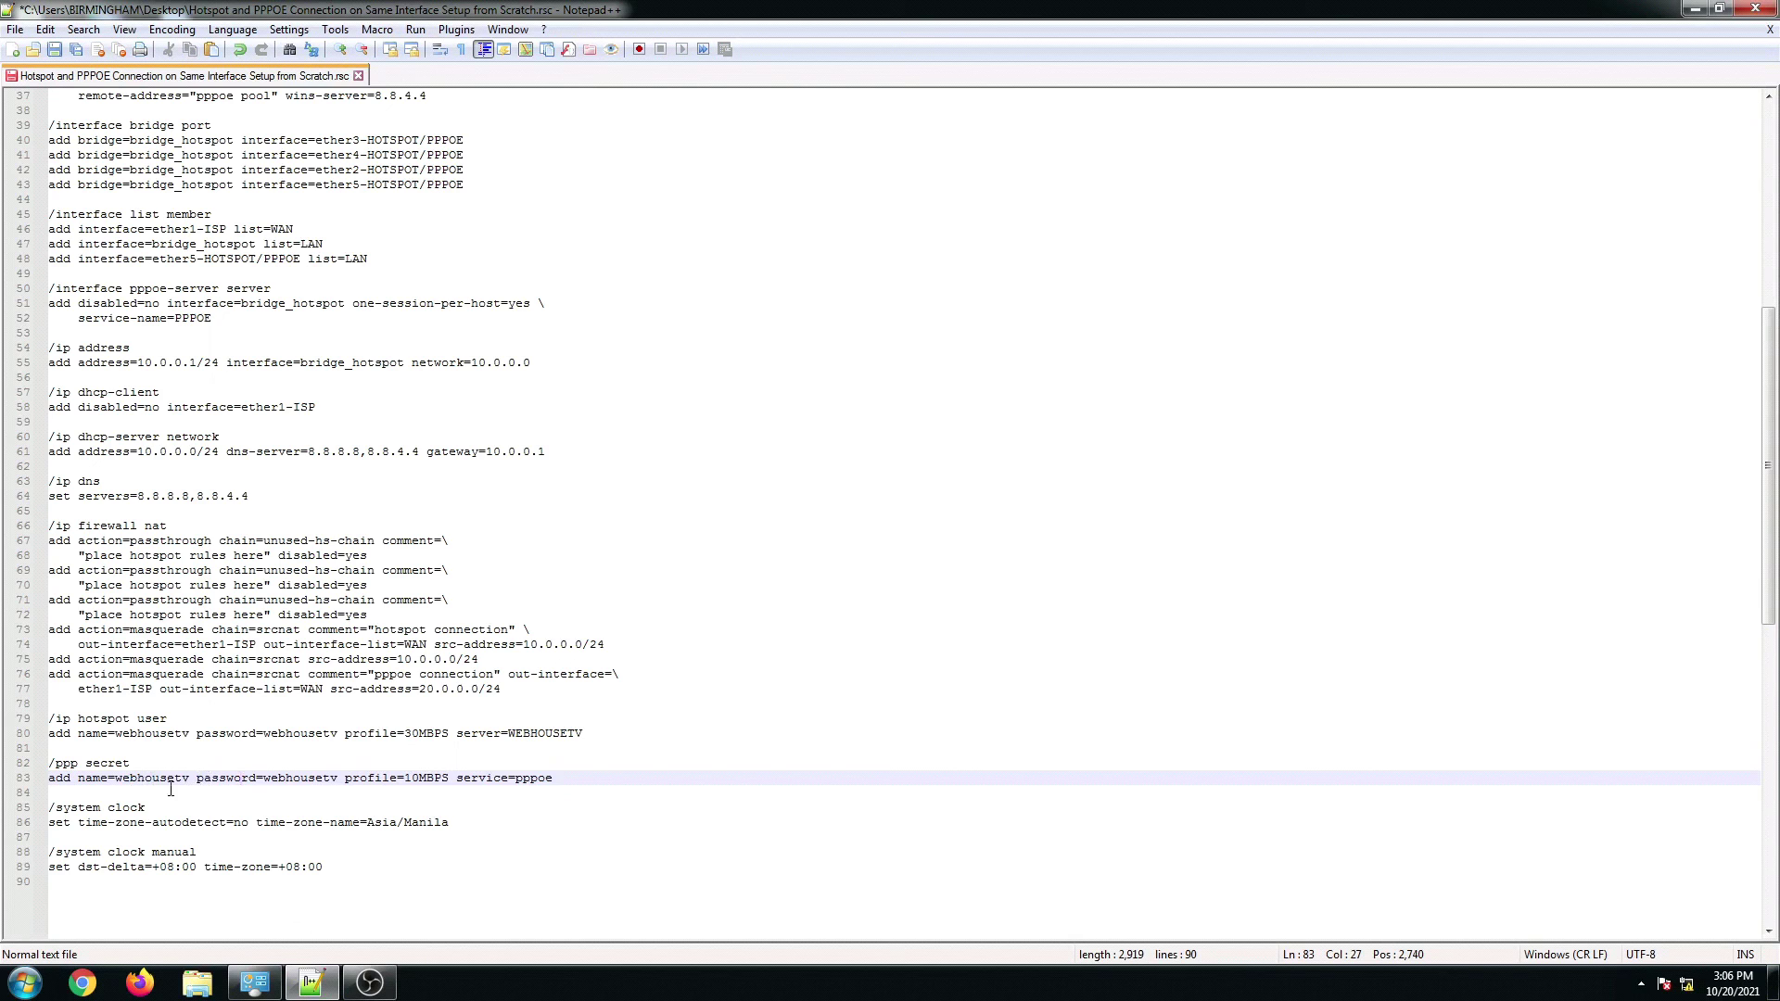
{"action": "left_click_drag", "start_coordinate": [56, 807], "coordinate": [316, 866]}
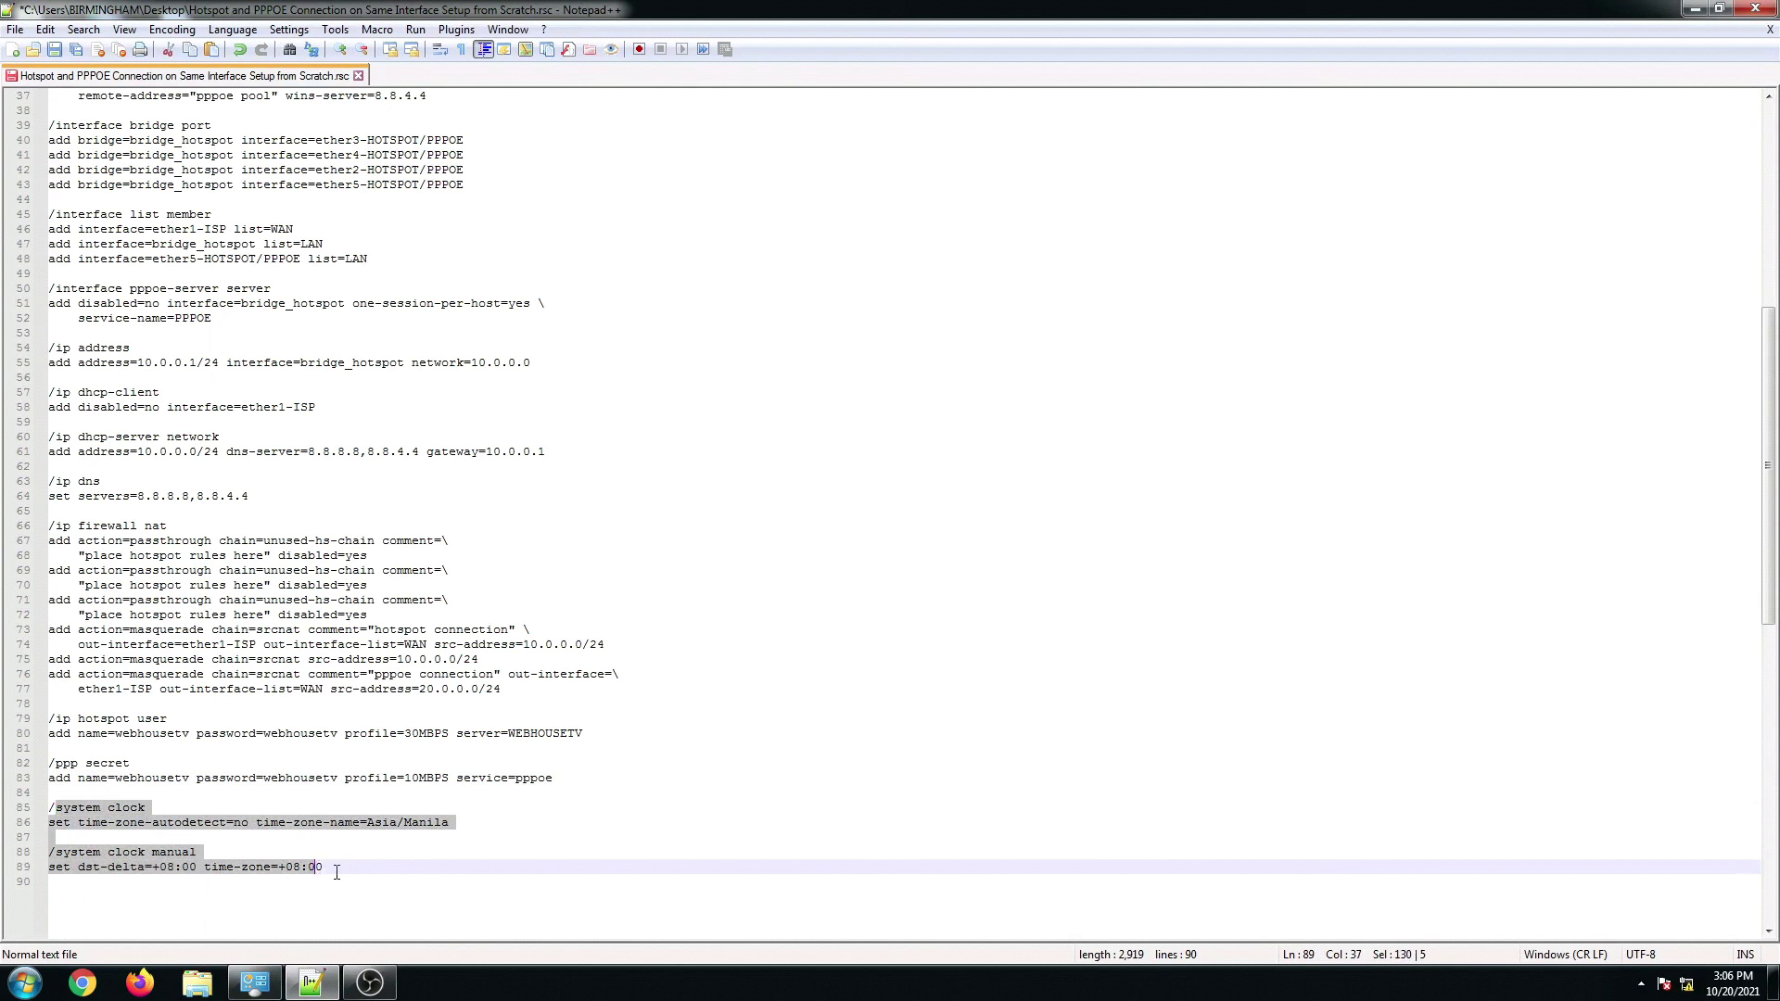
{"action": "scroll", "coordinate": [337, 871], "scroll_direction": "up", "scroll_amount": 12}
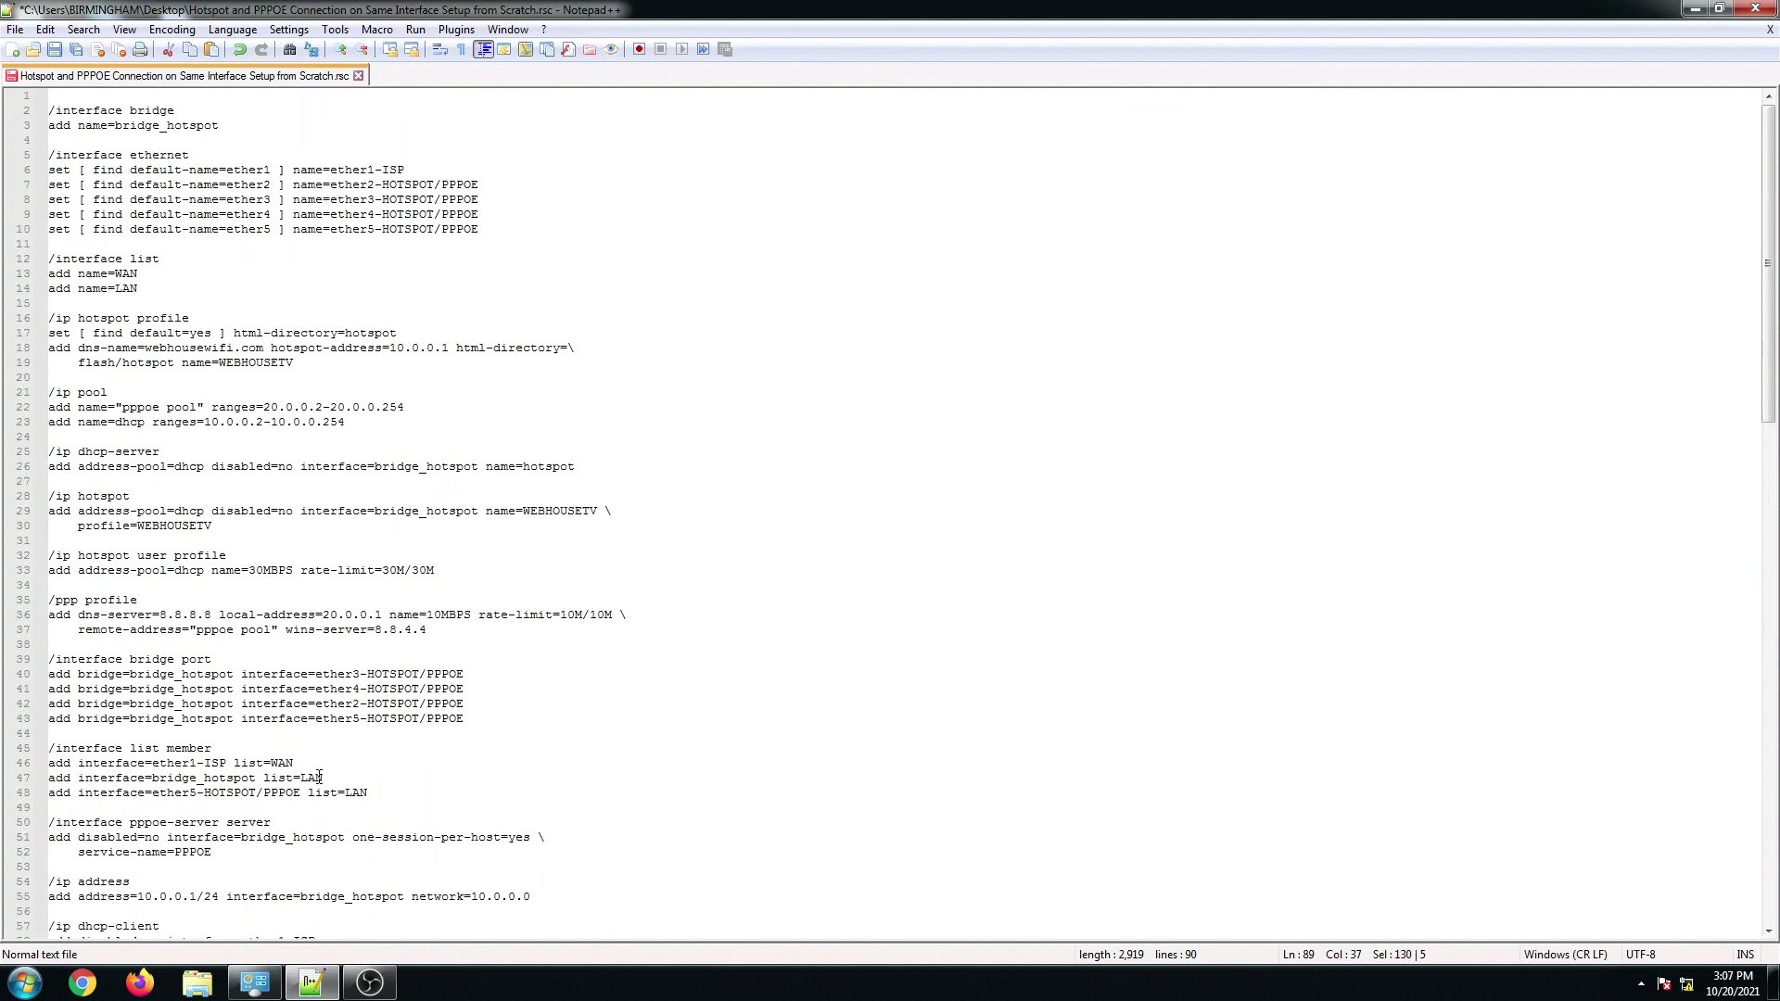
Step: Minimize Notepad++, connect to the router in WinBox with the saved password cleared, and dismiss the password-change prompt
{"action": "left_click", "coordinate": [1694, 9]}
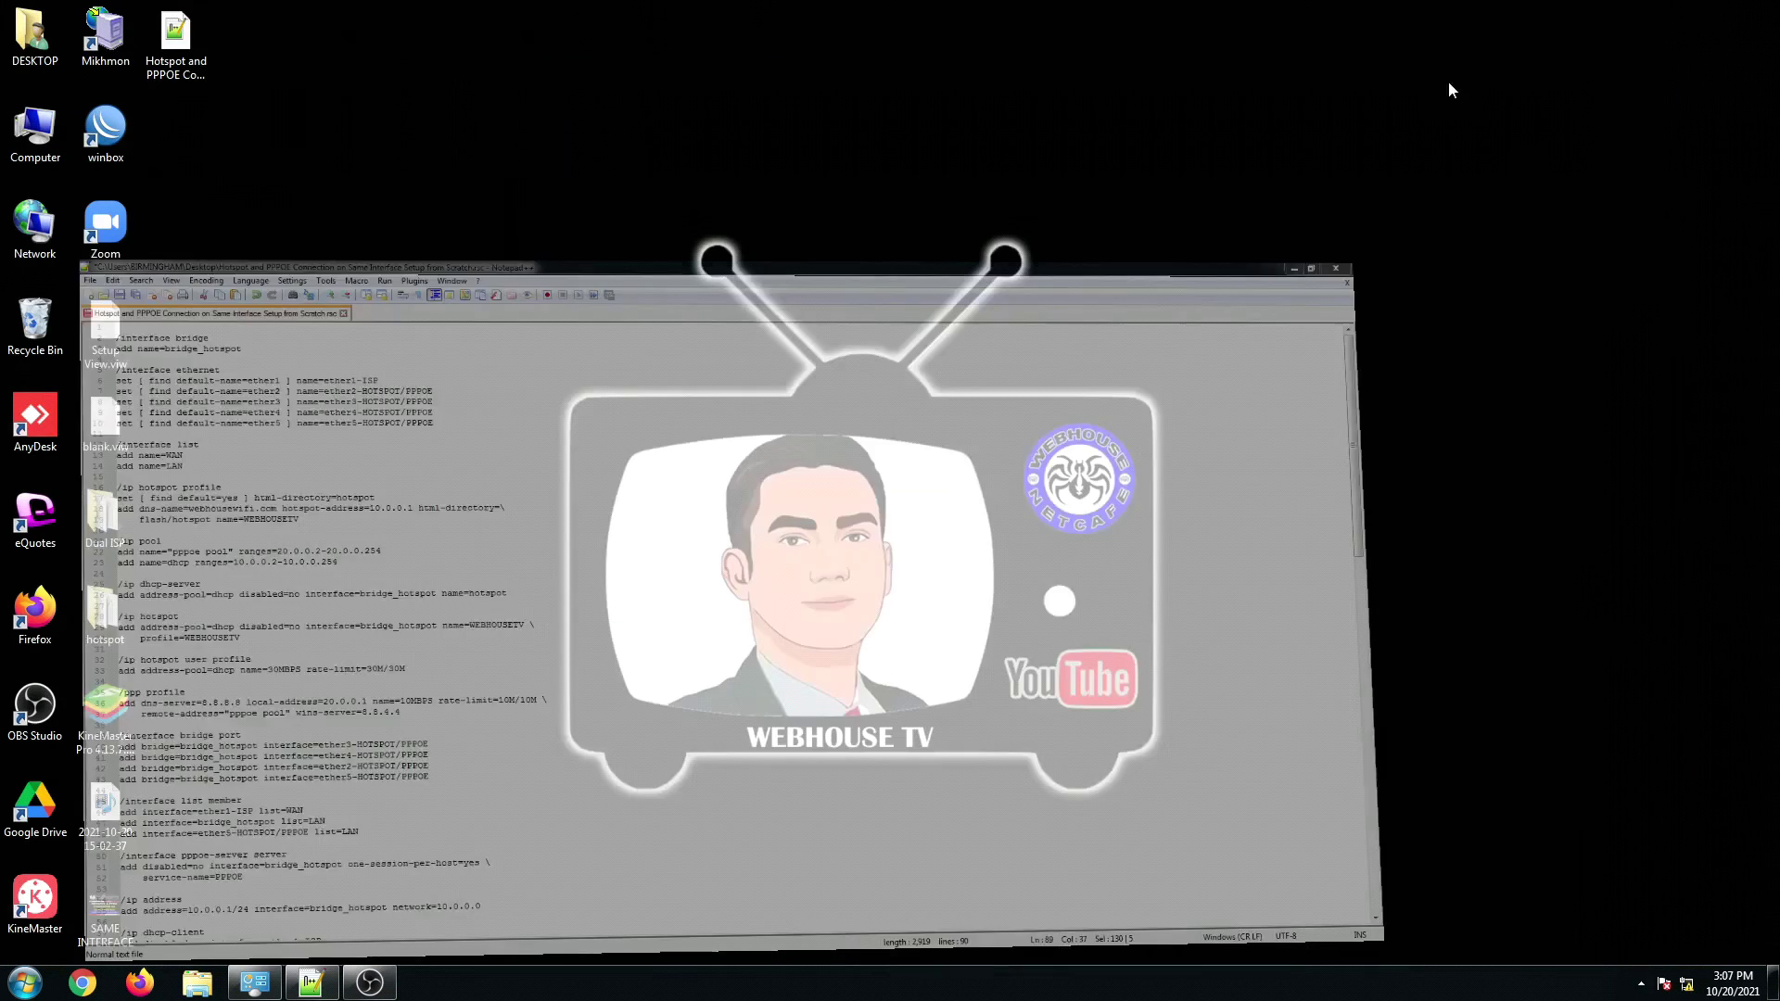
{"action": "double_click", "coordinate": [93, 158]}
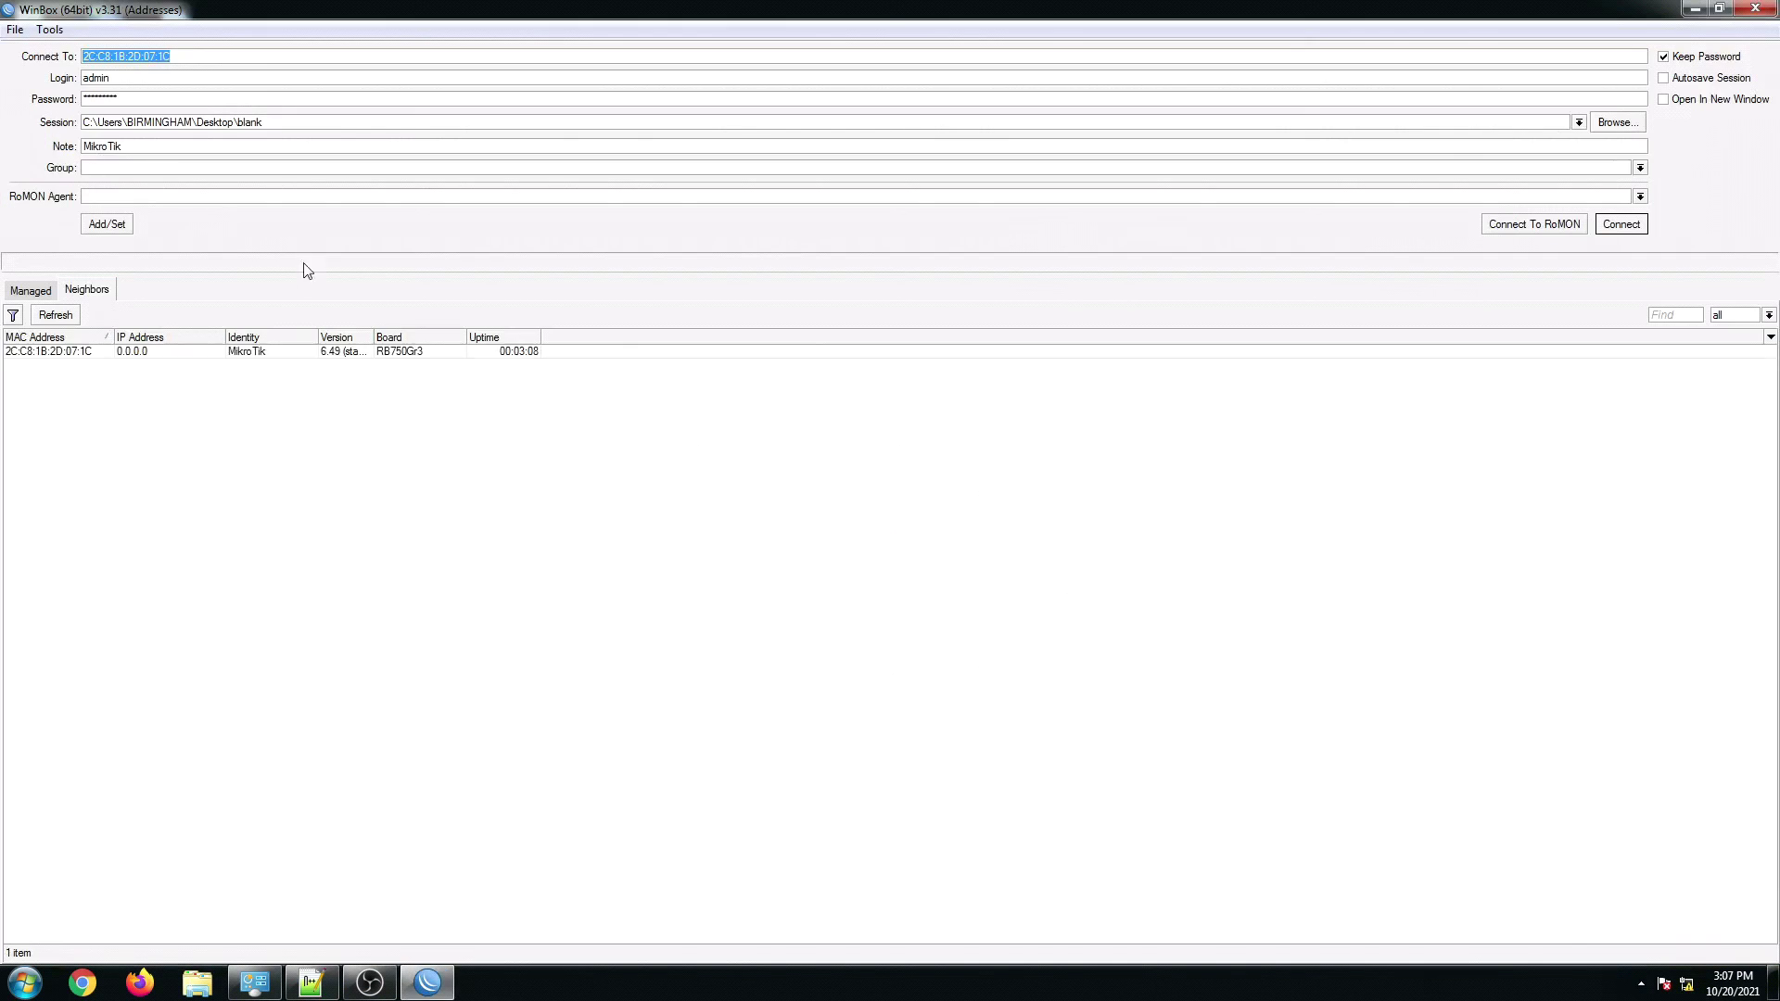
{"action": "left_click", "coordinate": [140, 96]}
{"action": "key", "text": "BackSpace"}
{"action": "left_click", "coordinate": [1662, 58]}
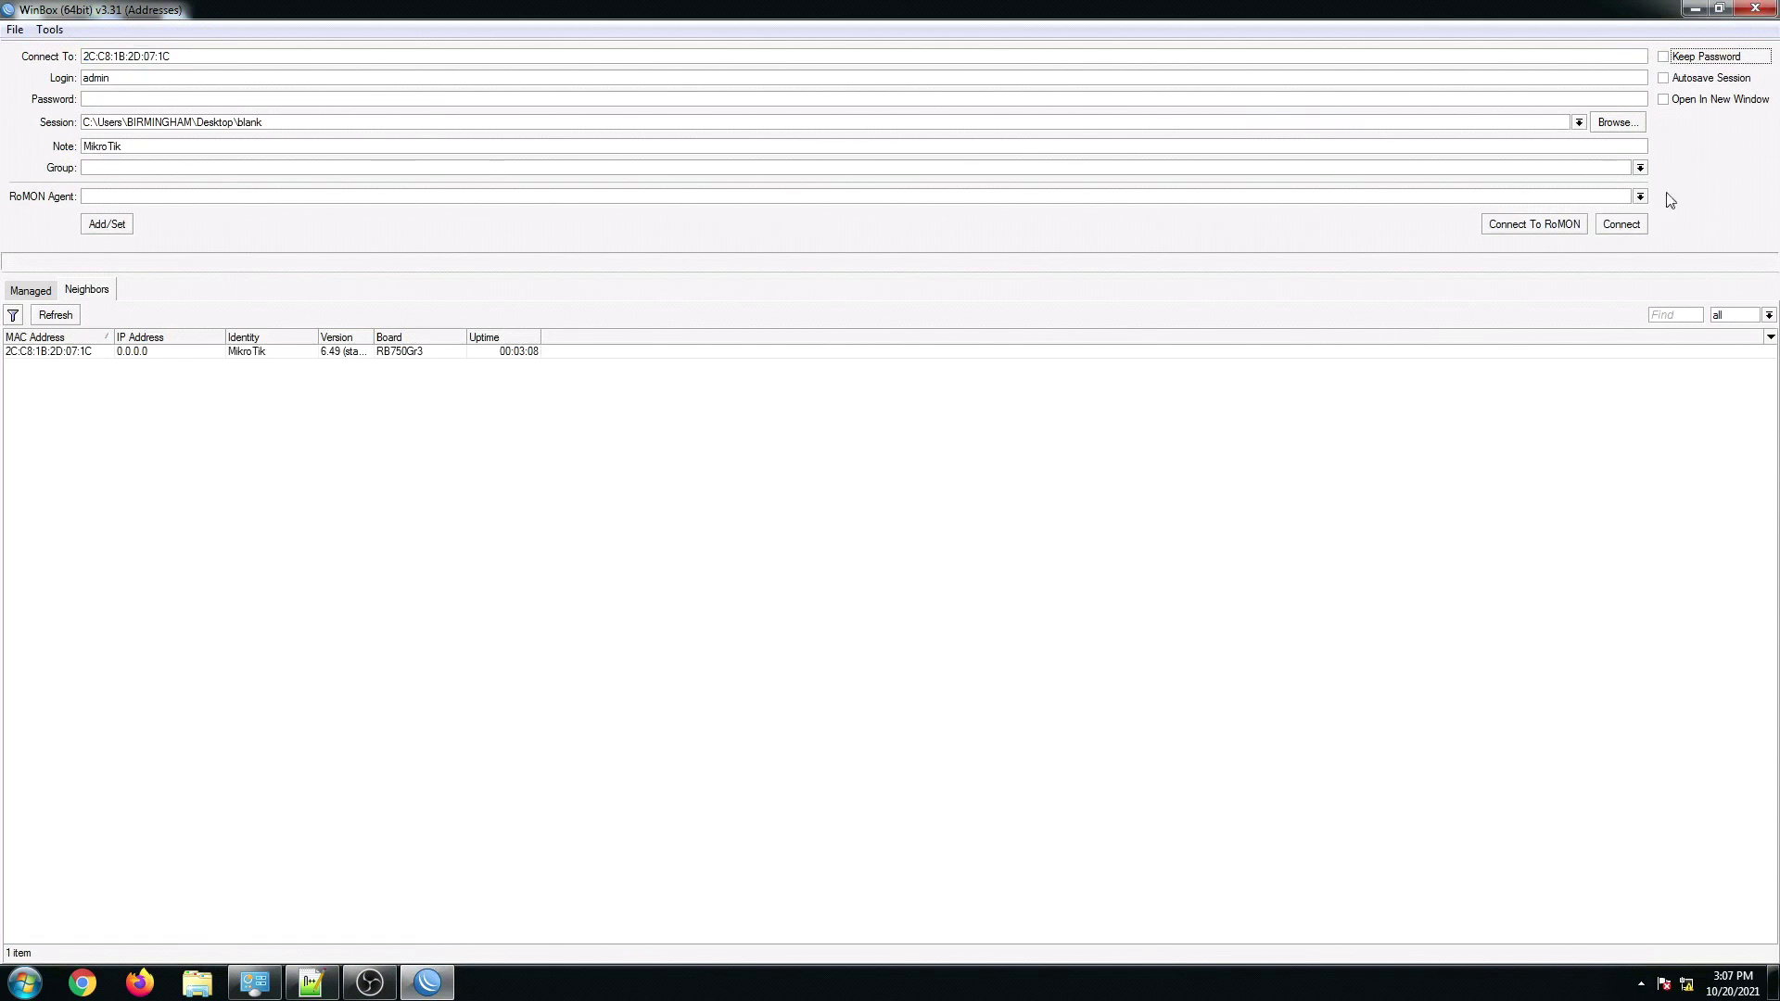
{"action": "left_click", "coordinate": [53, 352]}
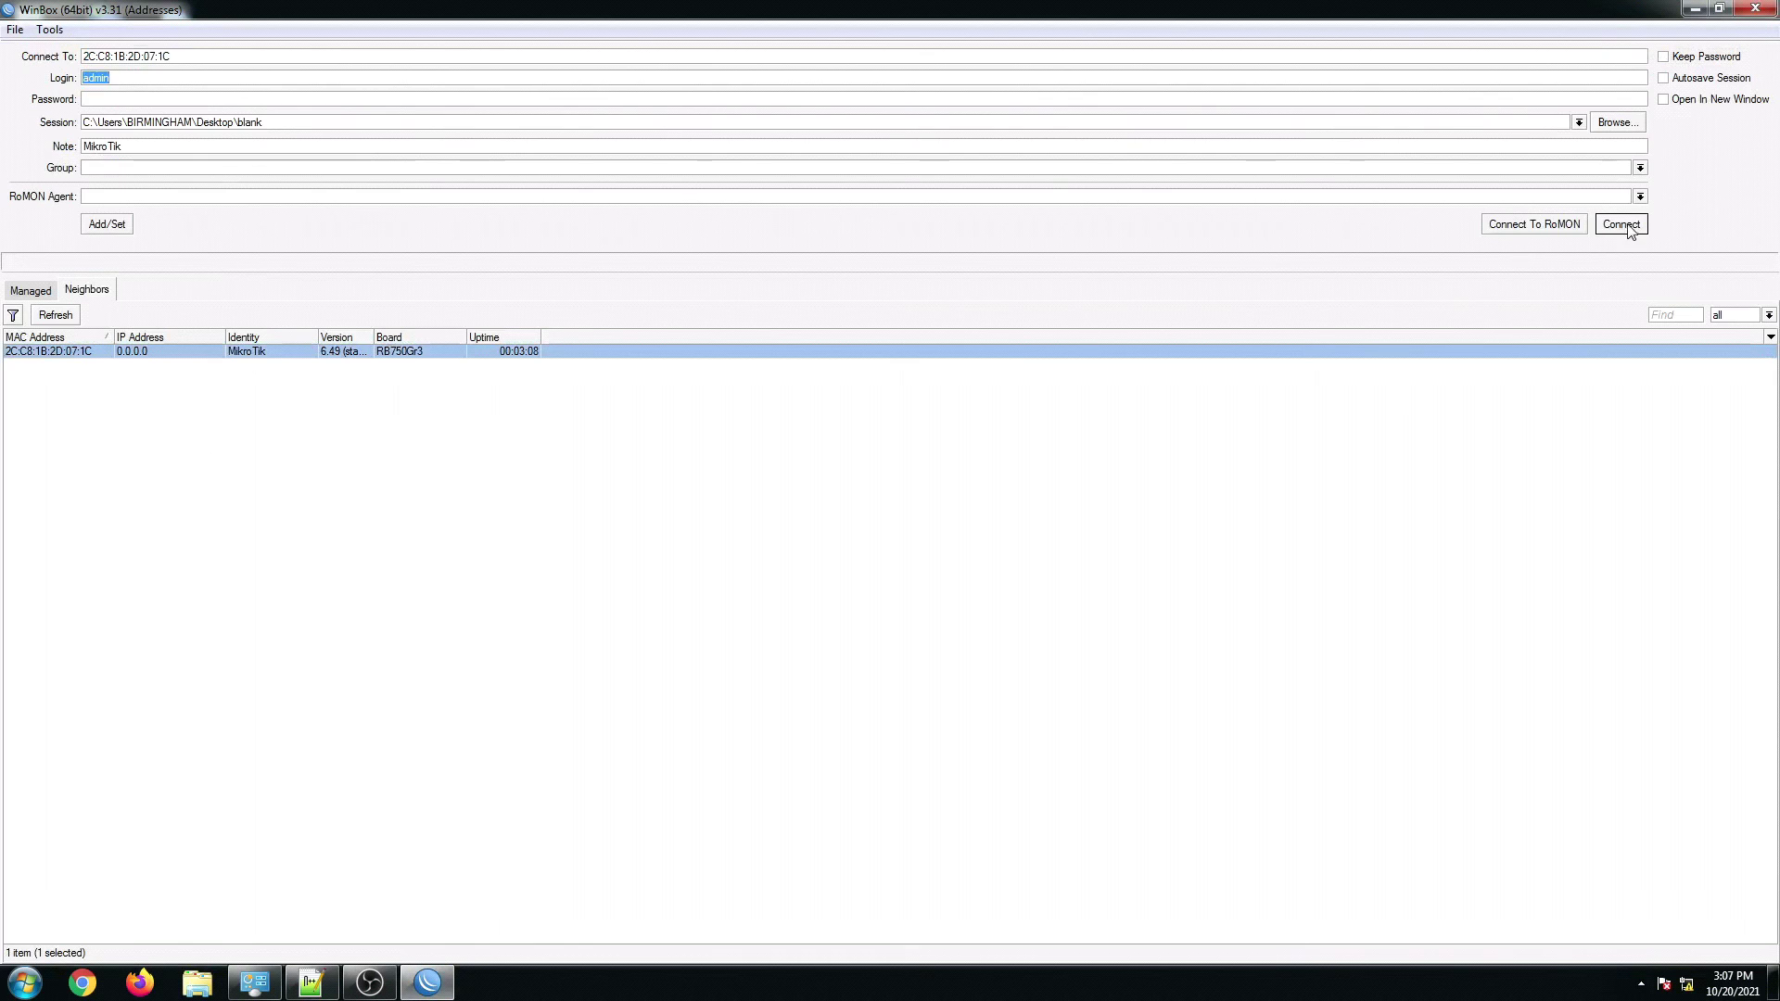
{"action": "left_click", "coordinate": [1621, 223]}
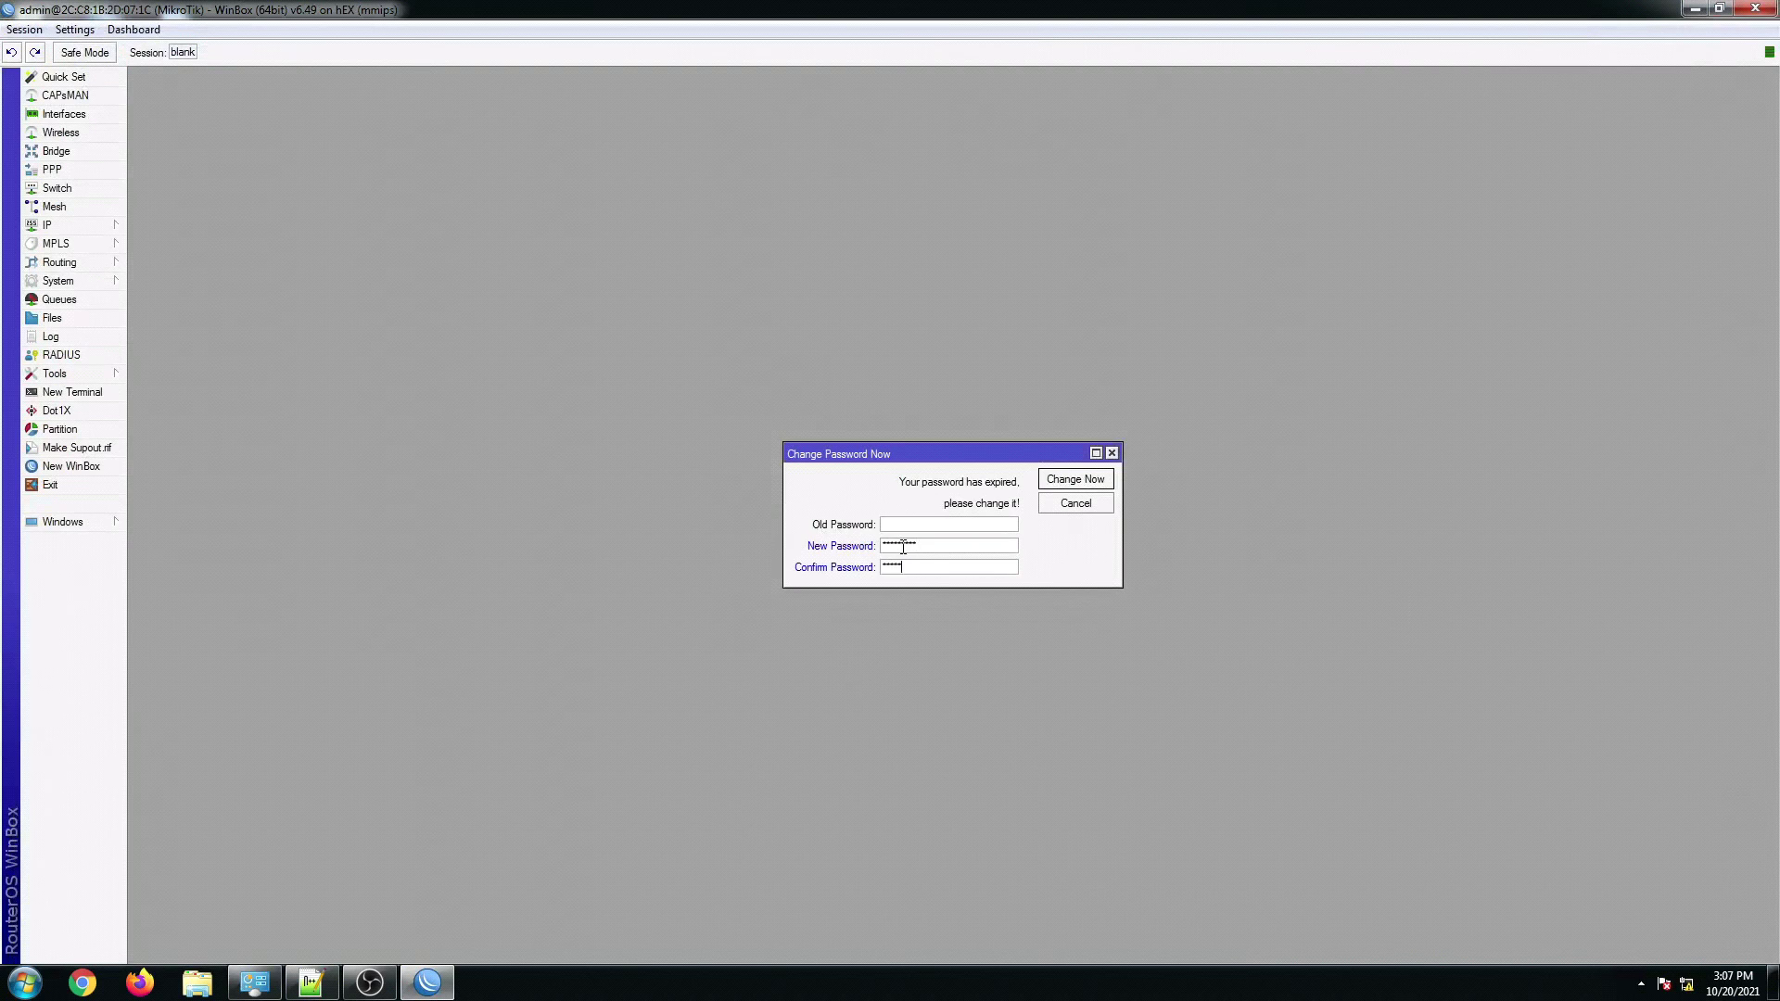
{"action": "left_click", "coordinate": [1044, 486]}
Step: Relaunch WinBox, enter the router password with Keep Password ticked, and connect
{"action": "left_click", "coordinate": [1766, 8]}
{"action": "double_click", "coordinate": [103, 131]}
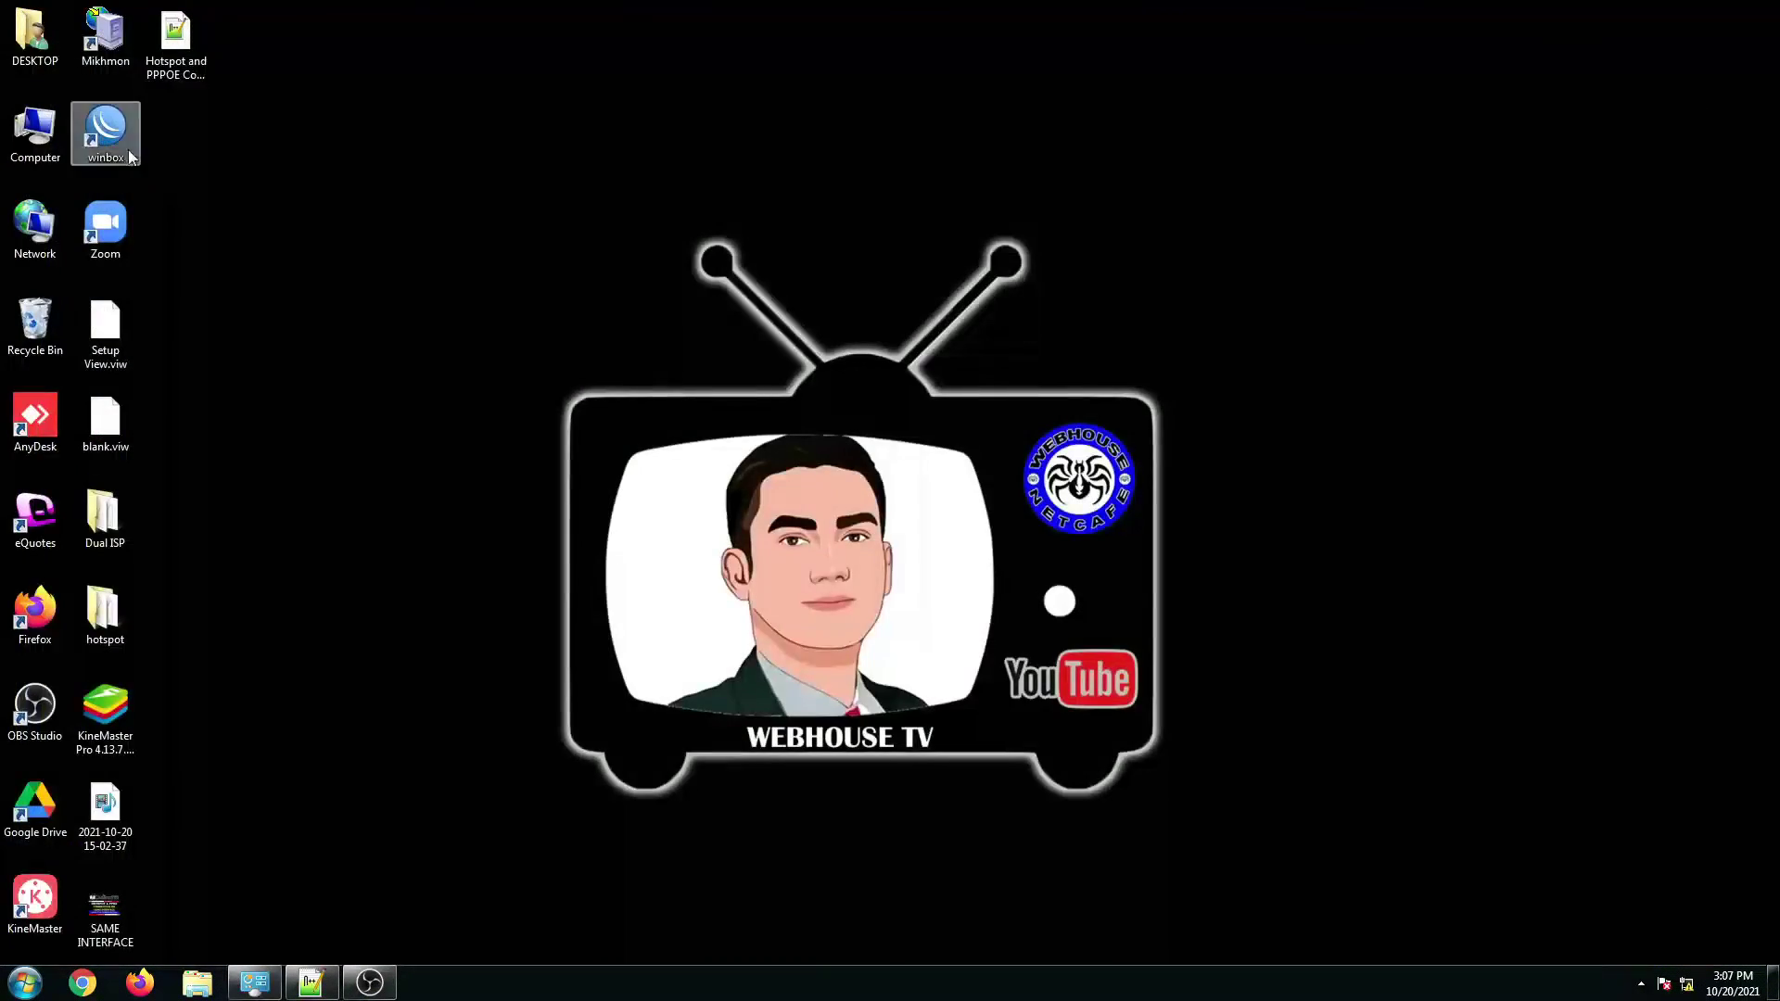
{"action": "left_click", "coordinate": [141, 98]}
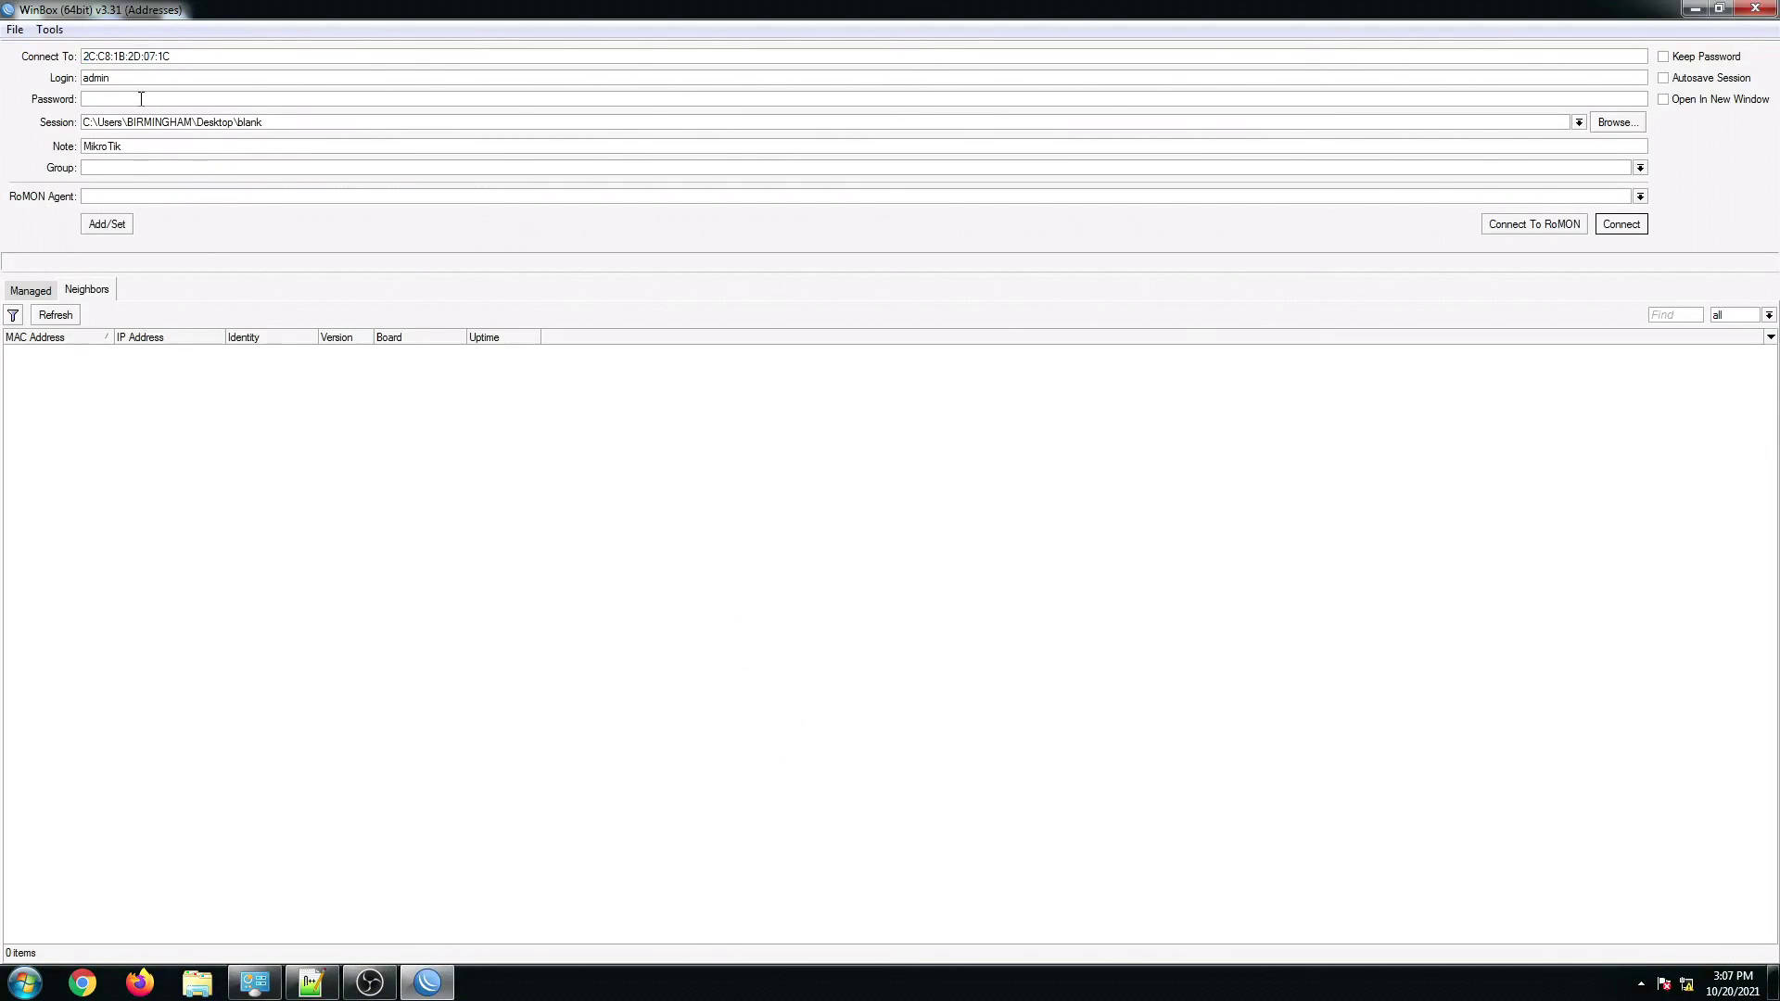
{"action": "type", "text": "*"}
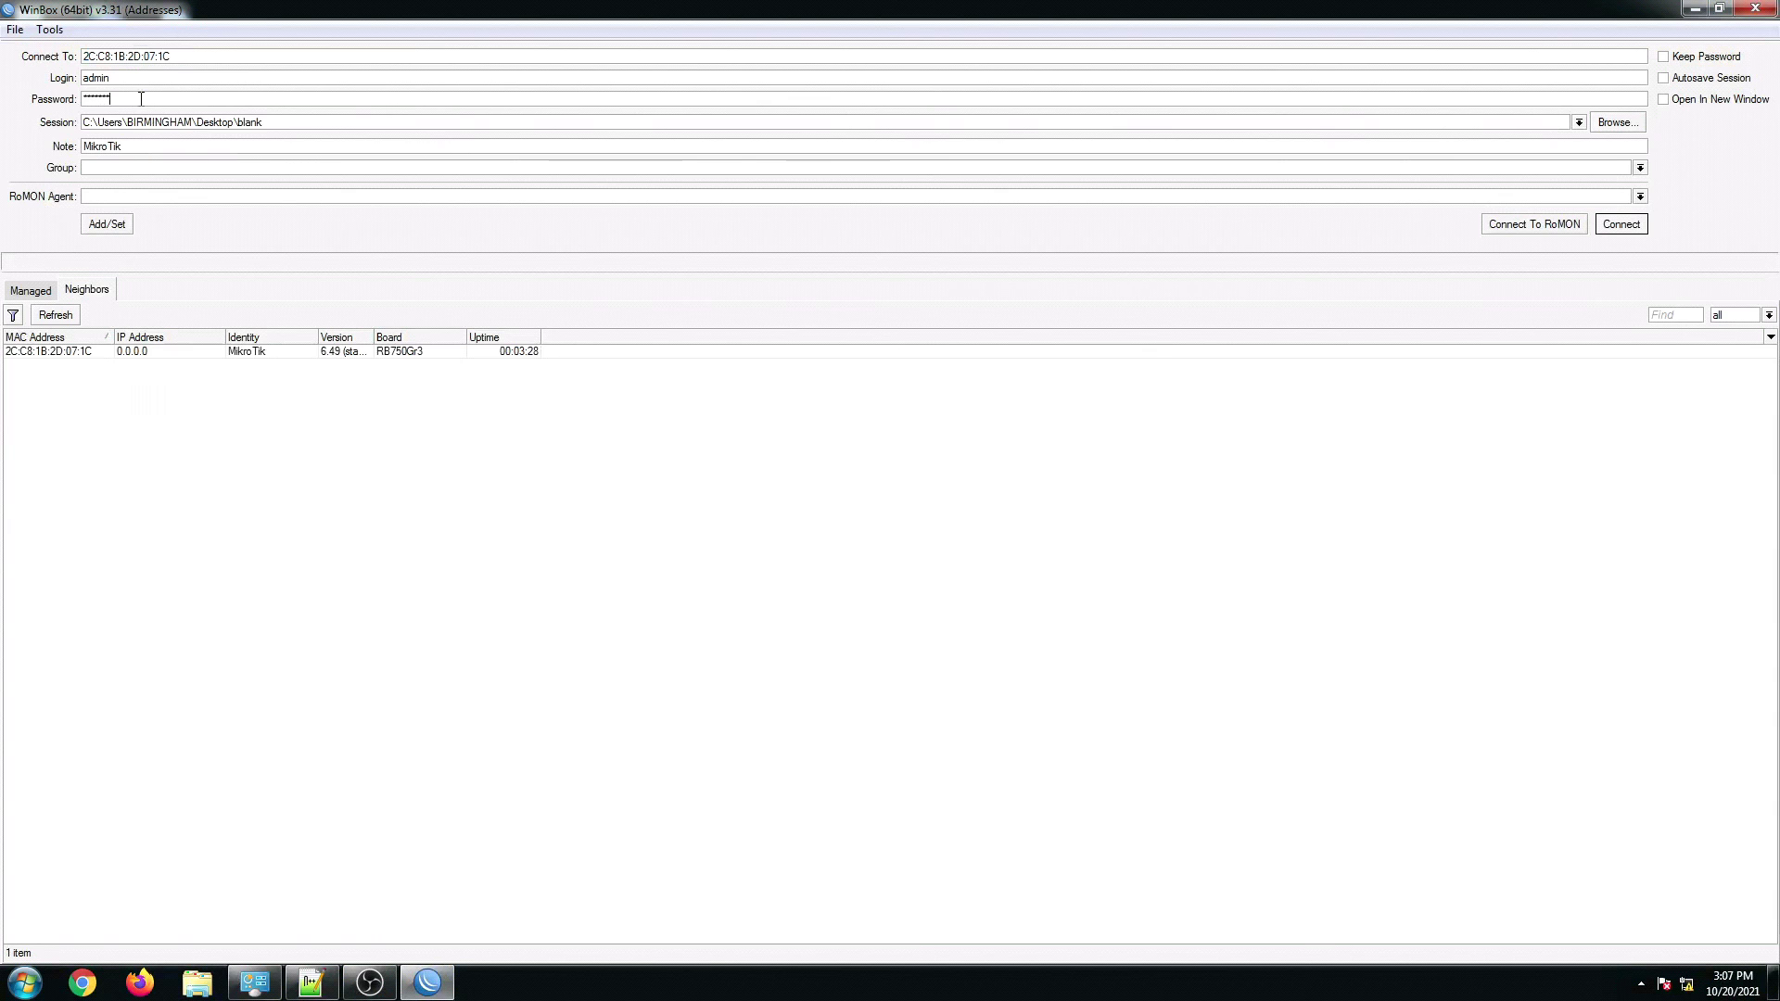
{"action": "left_click", "coordinate": [1663, 57]}
{"action": "left_click", "coordinate": [1621, 224]}
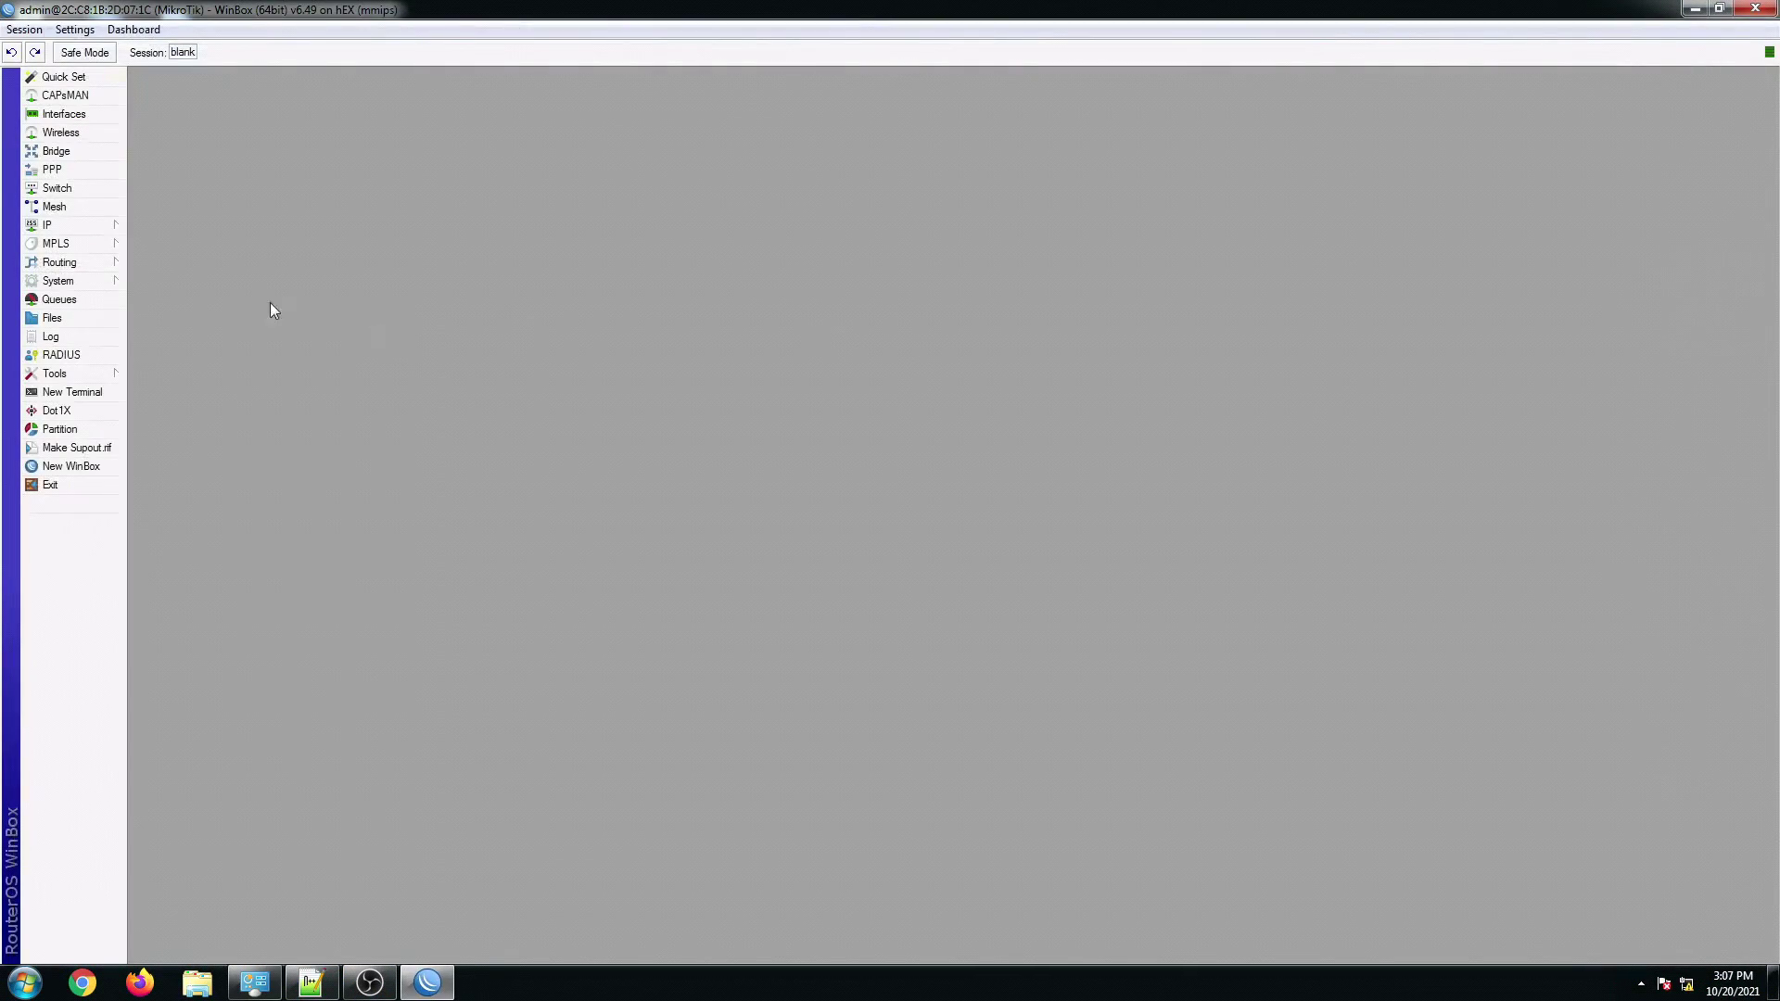
Step: Open the Interfaces list maximized to show ether1 through ether5
{"action": "left_click", "coordinate": [63, 114]}
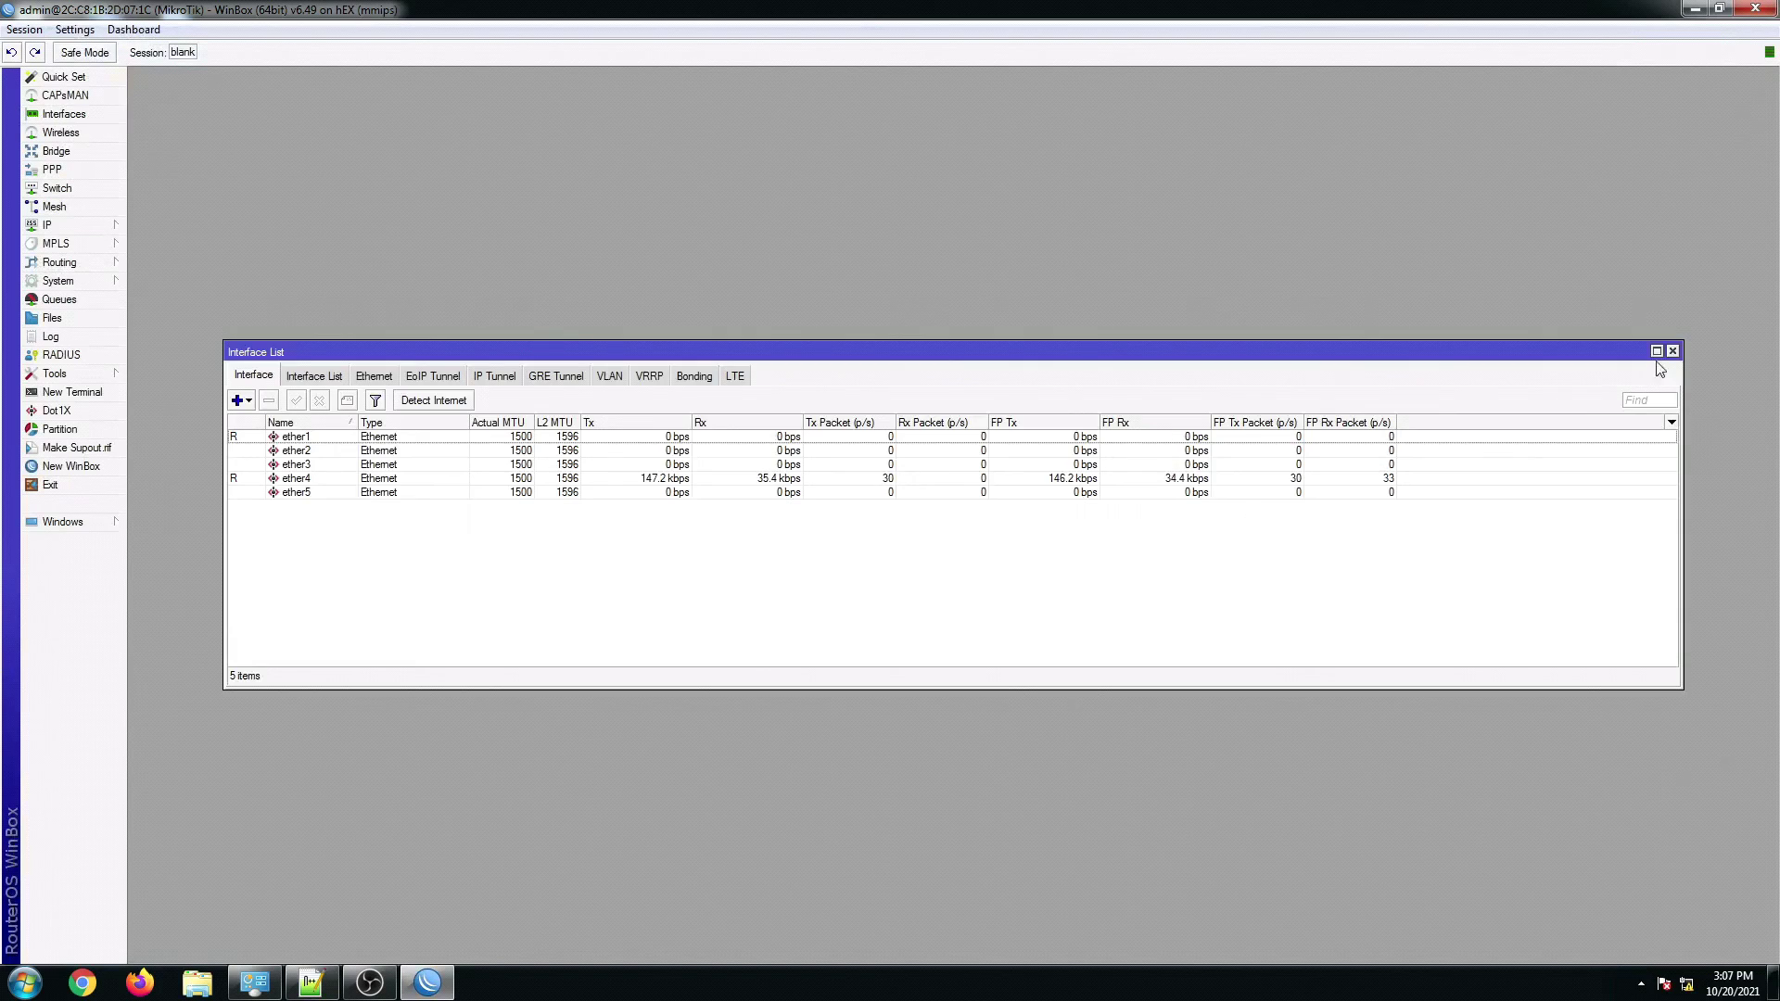
{"action": "left_click", "coordinate": [1657, 351]}
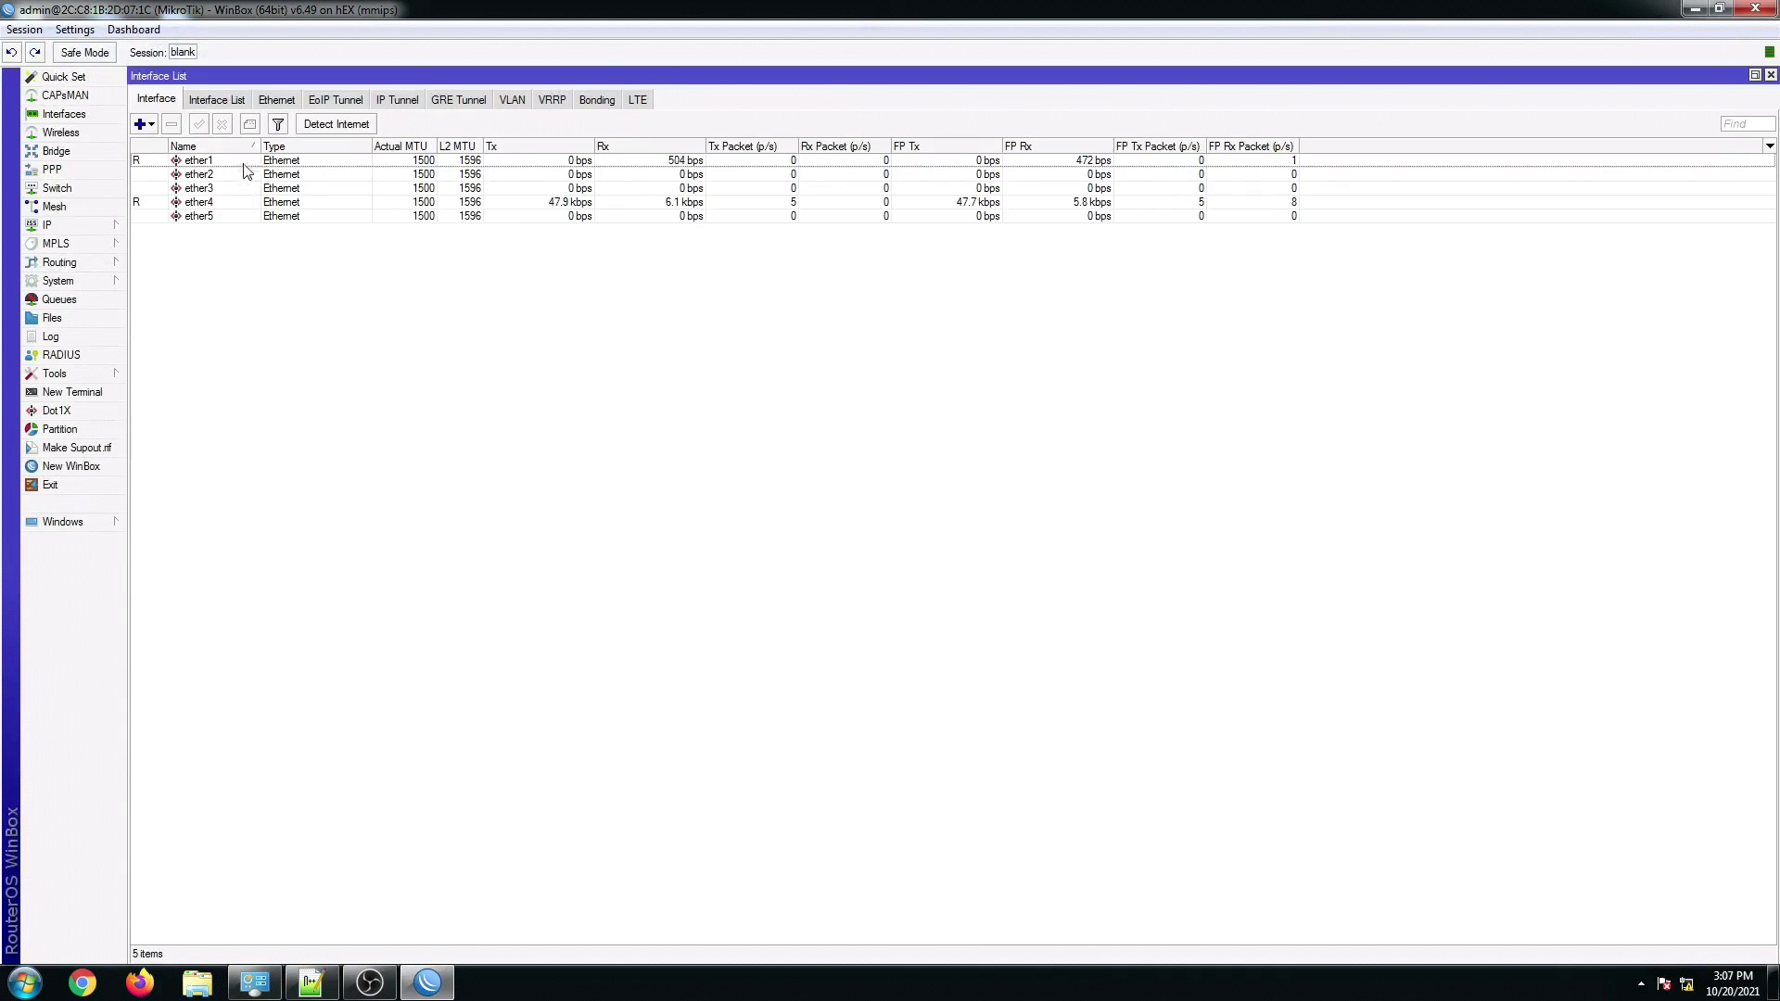
{"action": "left_click_drag", "start_coordinate": [261, 147], "coordinate": [258, 146]}
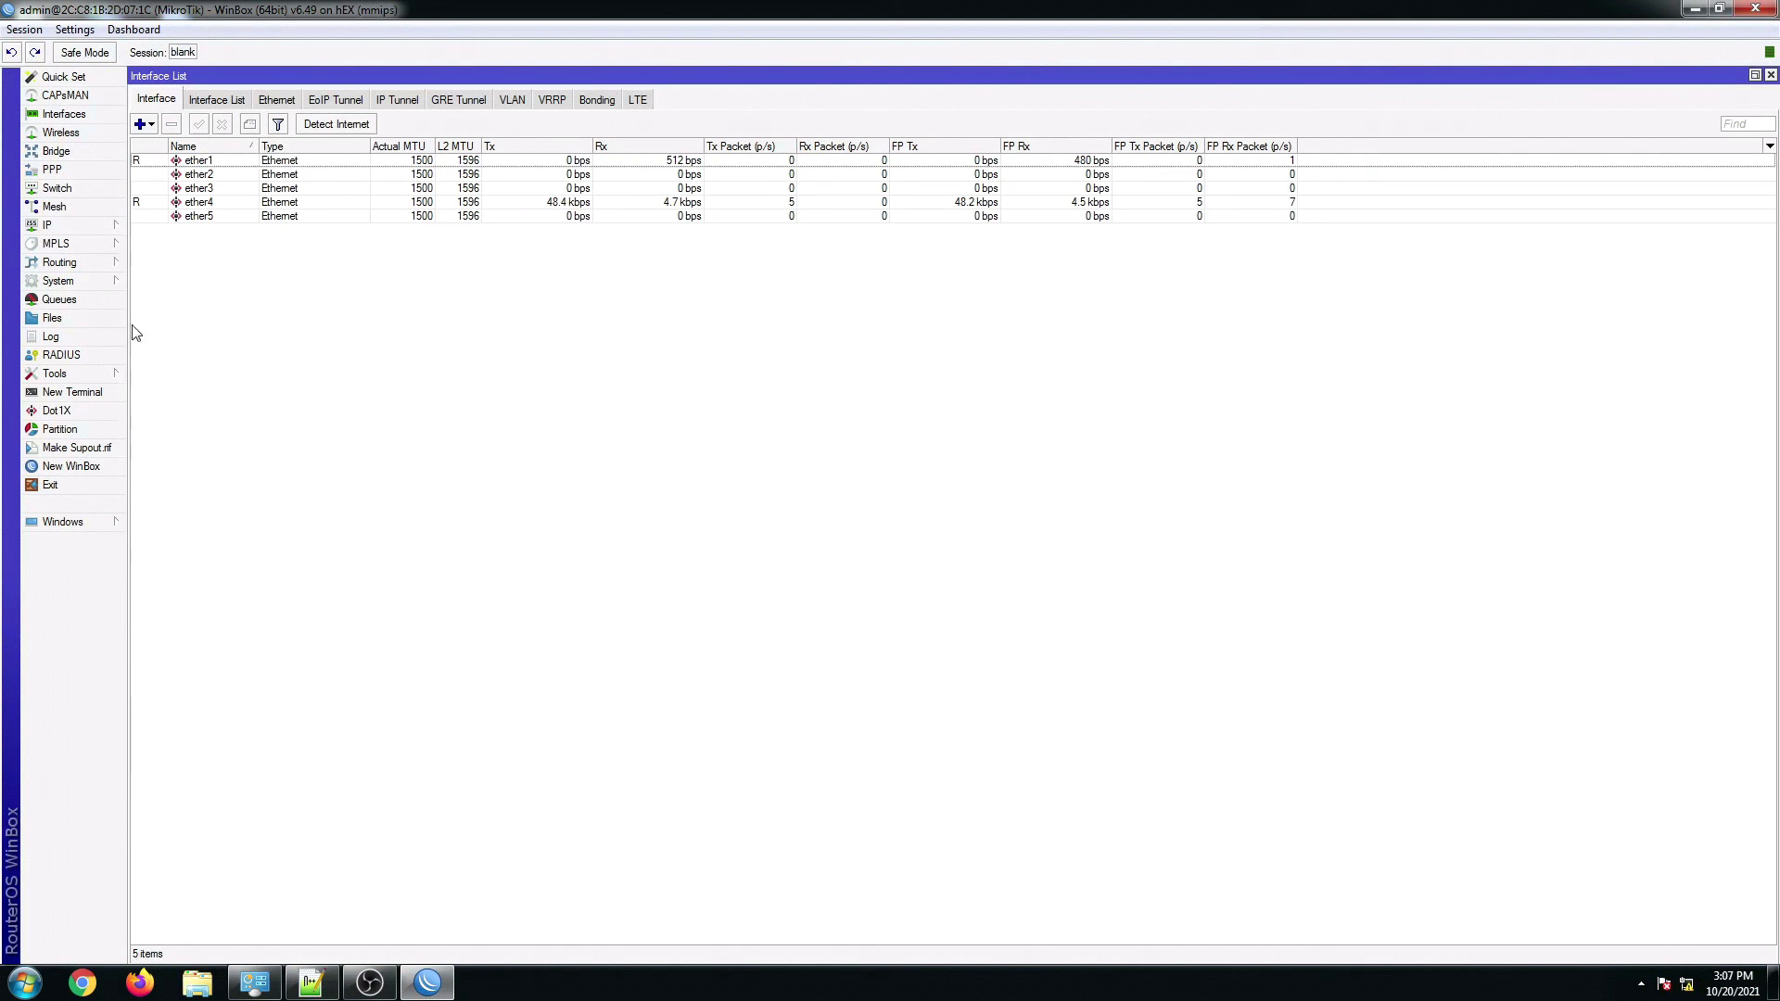
Step: Check that the firewall Filter Rules, NAT and Mangle tabs are empty, then close the Firewall window
{"action": "left_click", "coordinate": [55, 225]}
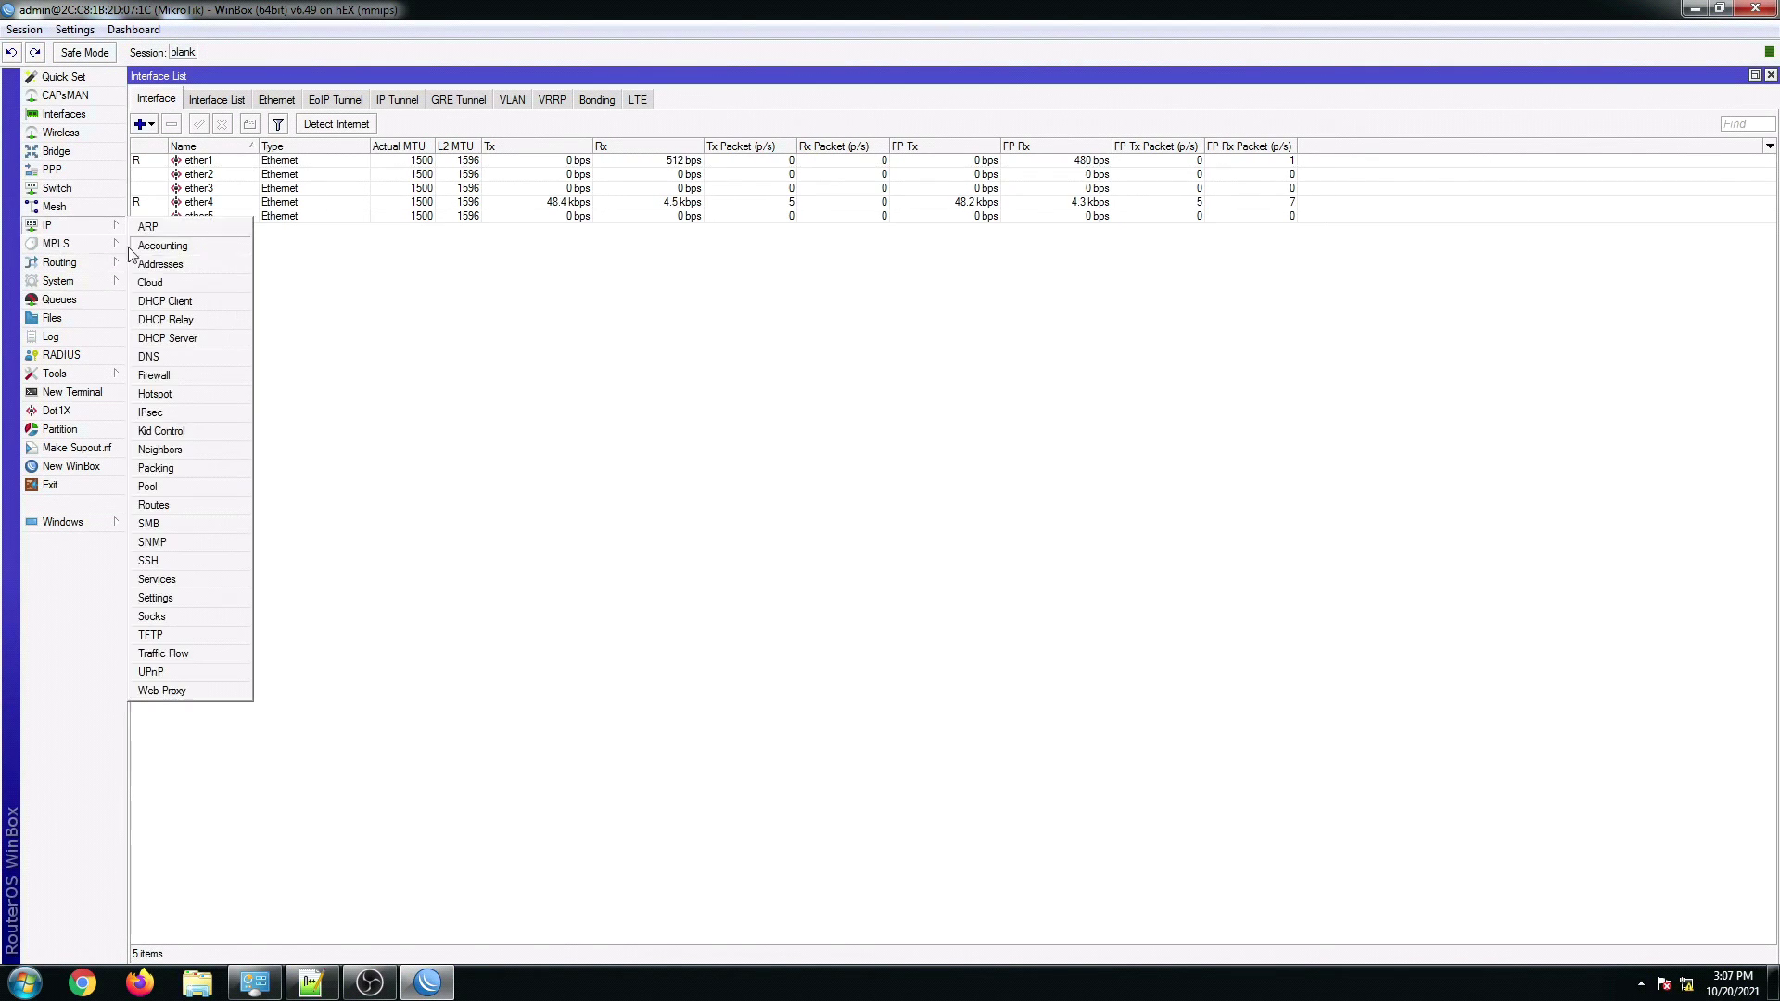
{"action": "left_click", "coordinate": [158, 375]}
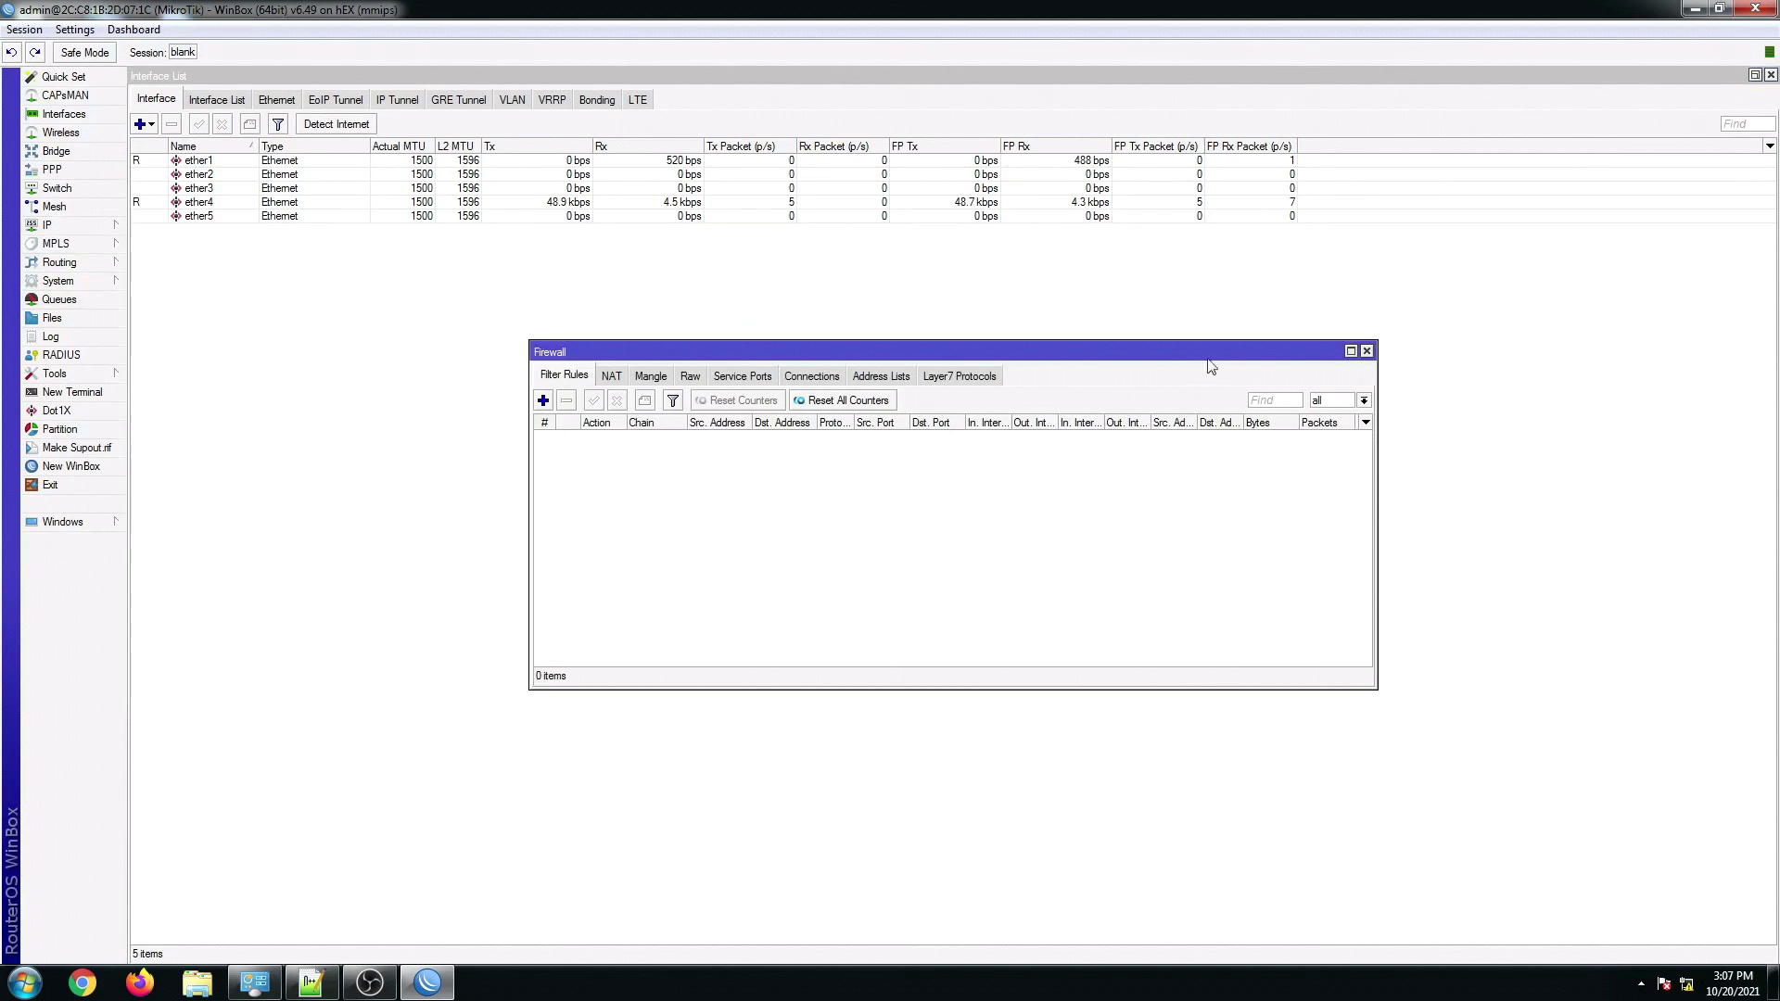
{"action": "left_click", "coordinate": [1351, 351]}
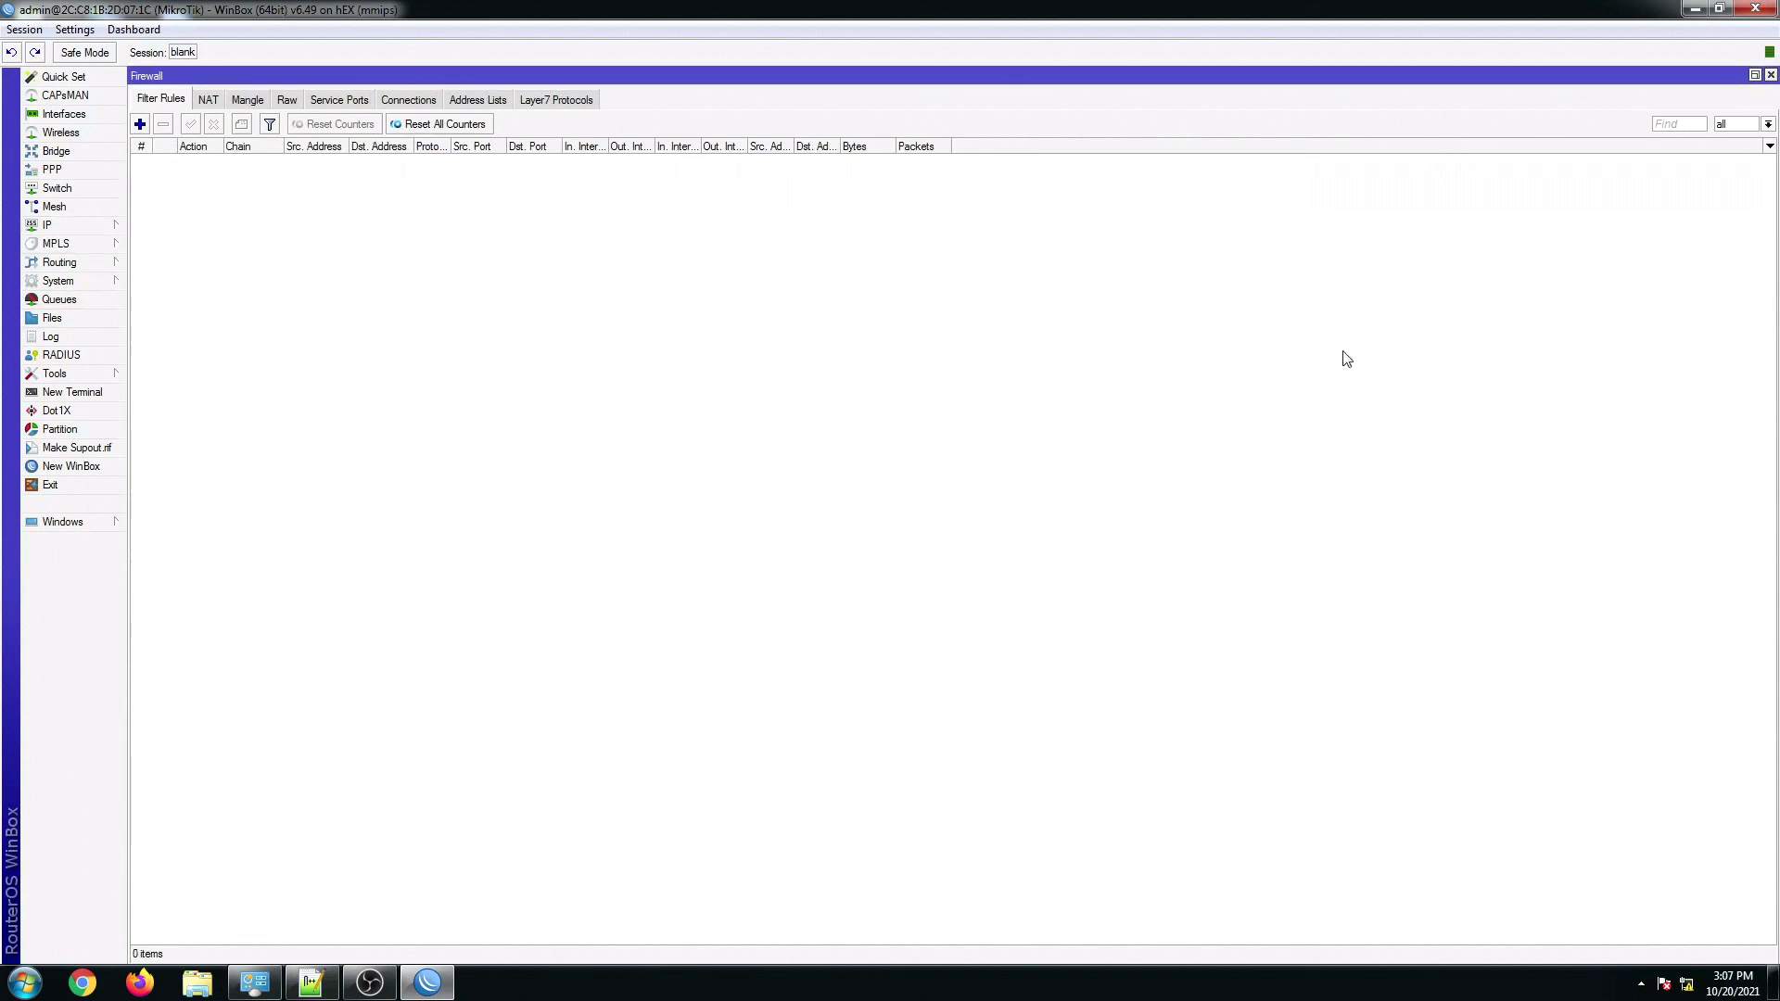
{"action": "left_click", "coordinate": [209, 102]}
{"action": "left_click", "coordinate": [248, 100]}
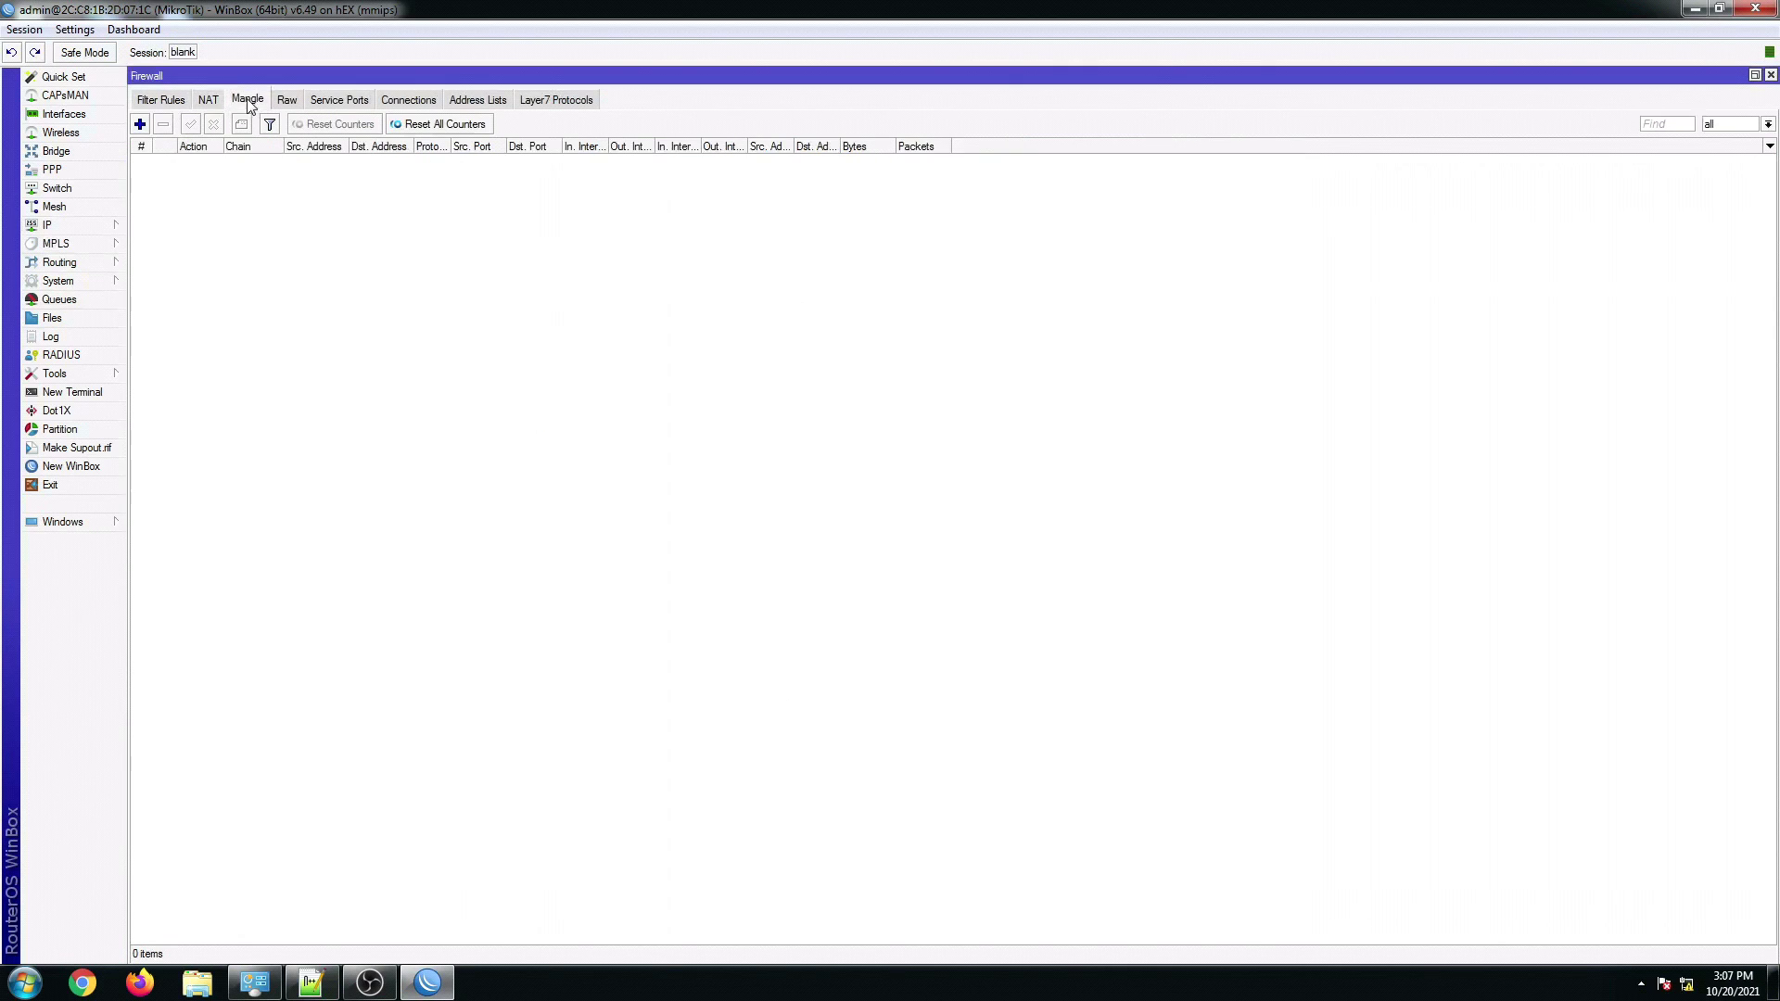
{"action": "left_click", "coordinate": [1770, 75]}
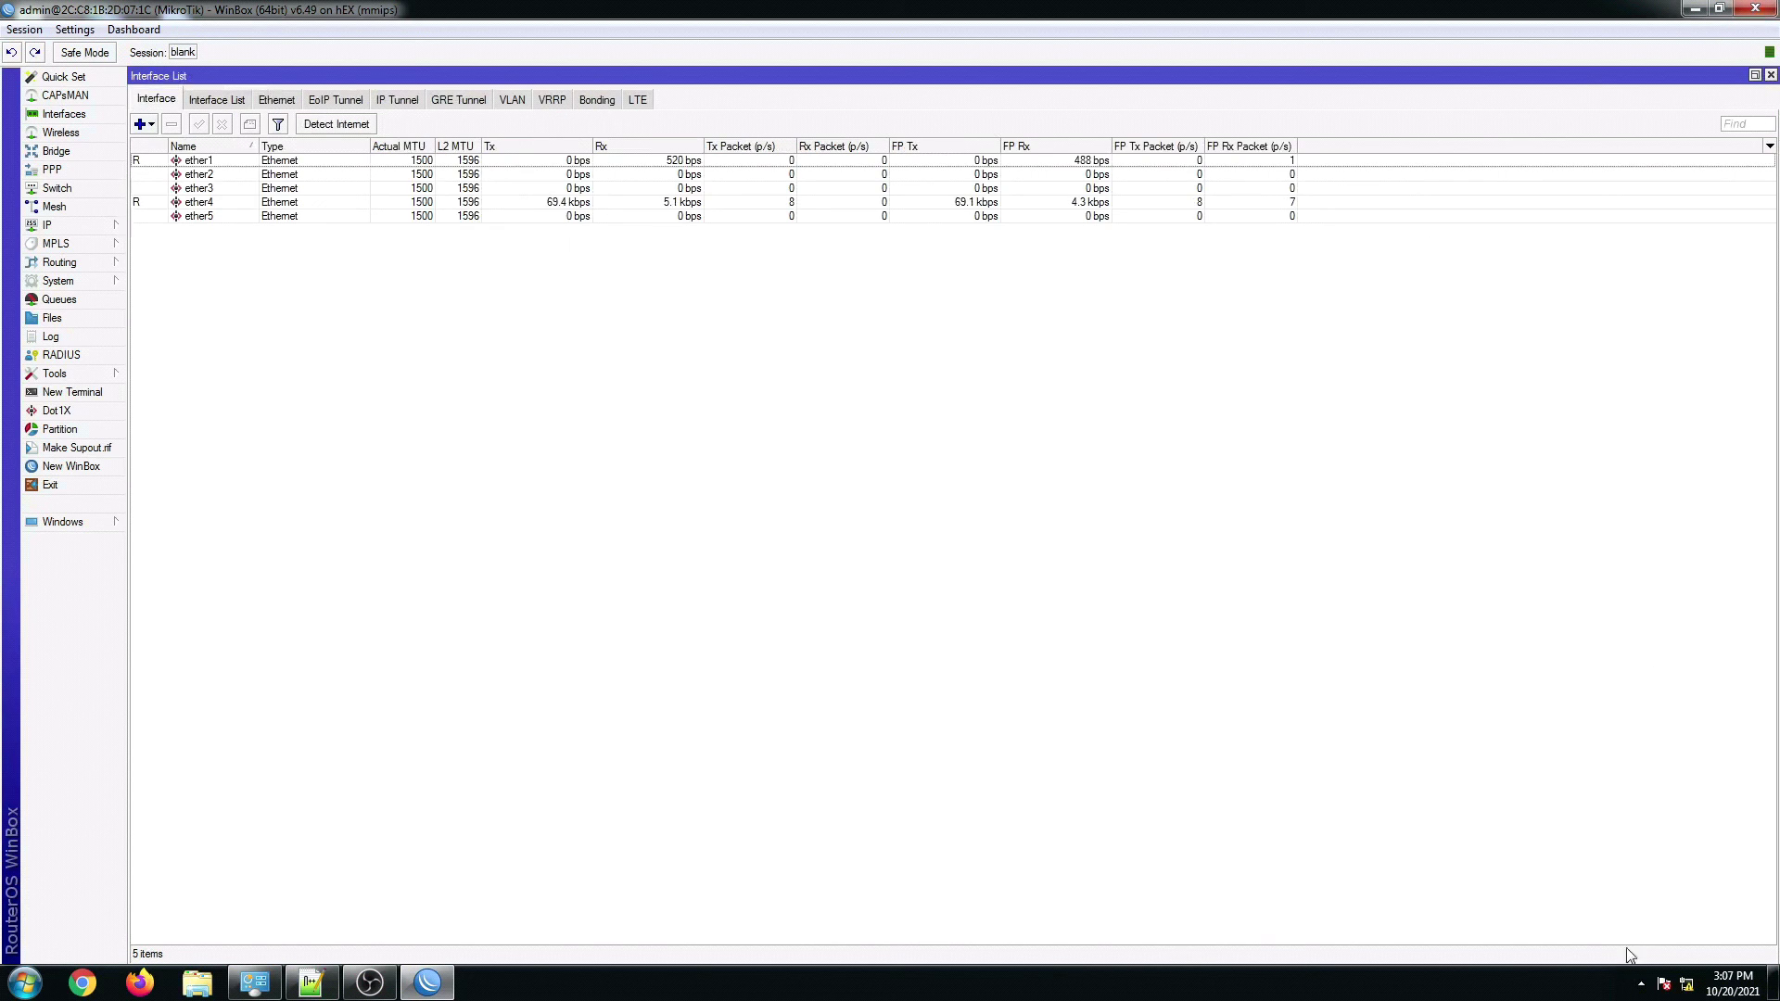
{"action": "left_click", "coordinate": [1719, 10]}
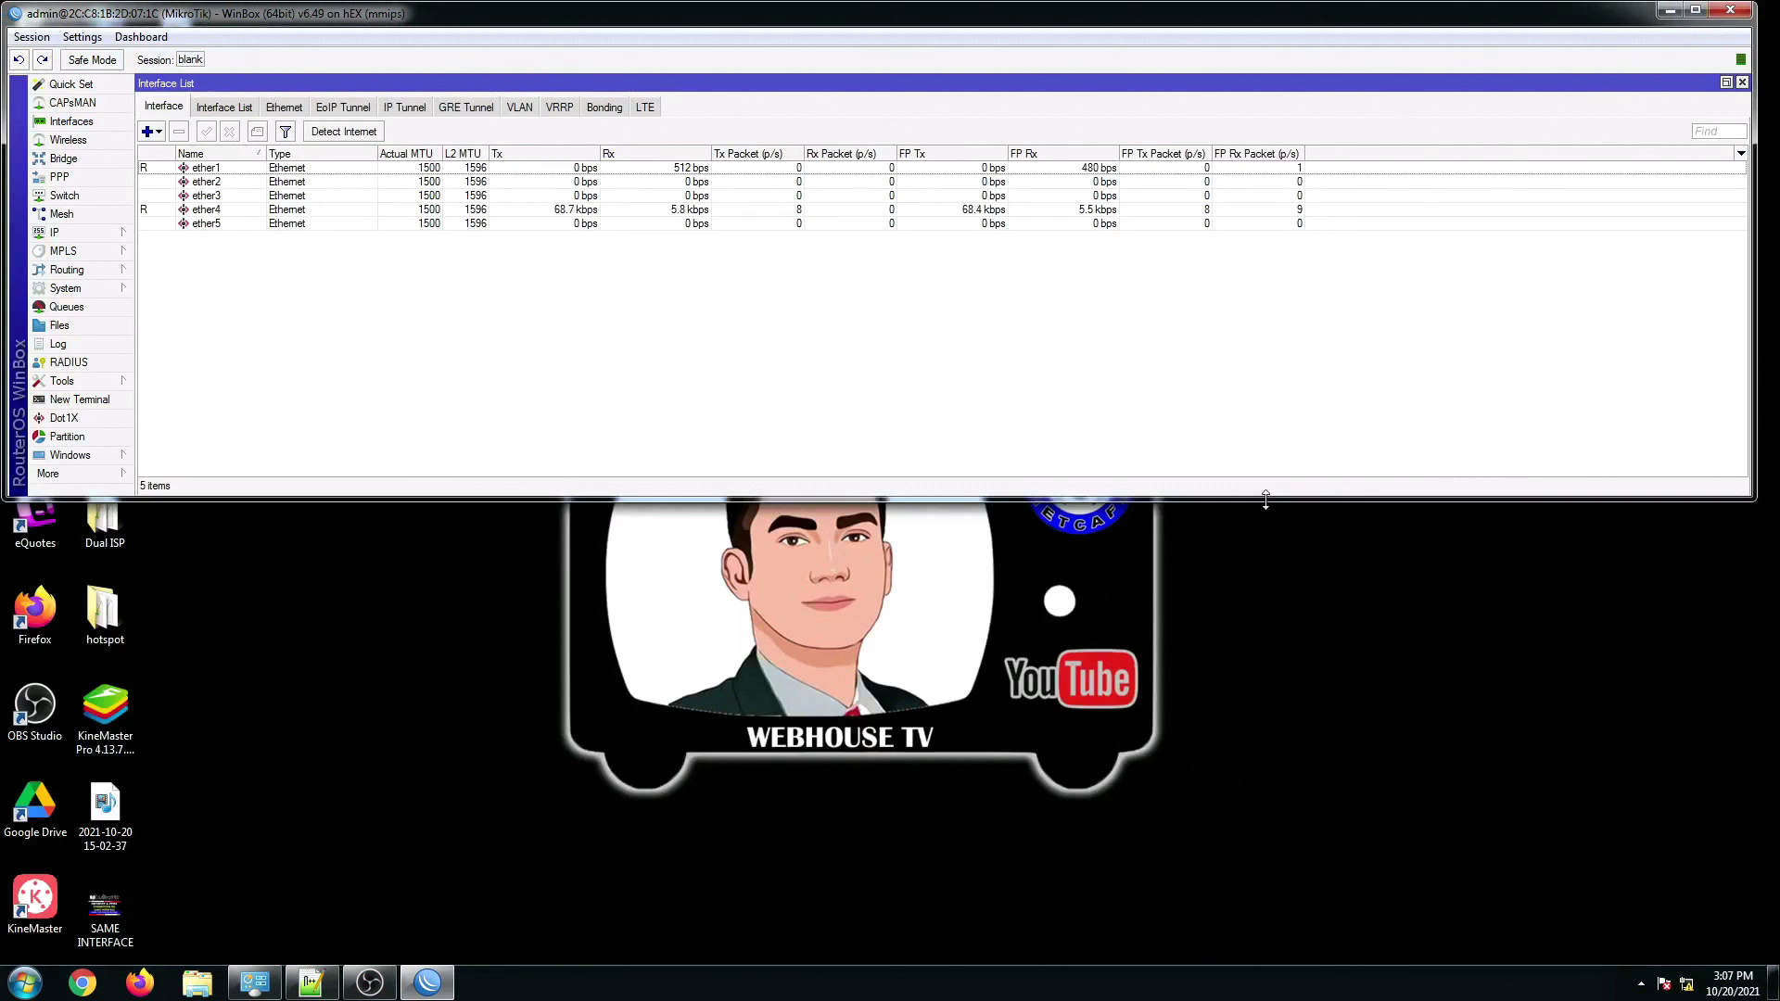
Step: Tile the windows so WinBox fills the top of the screen and Notepad++ the bottom
{"action": "left_click_drag", "start_coordinate": [1265, 499], "coordinate": [1309, 762]}
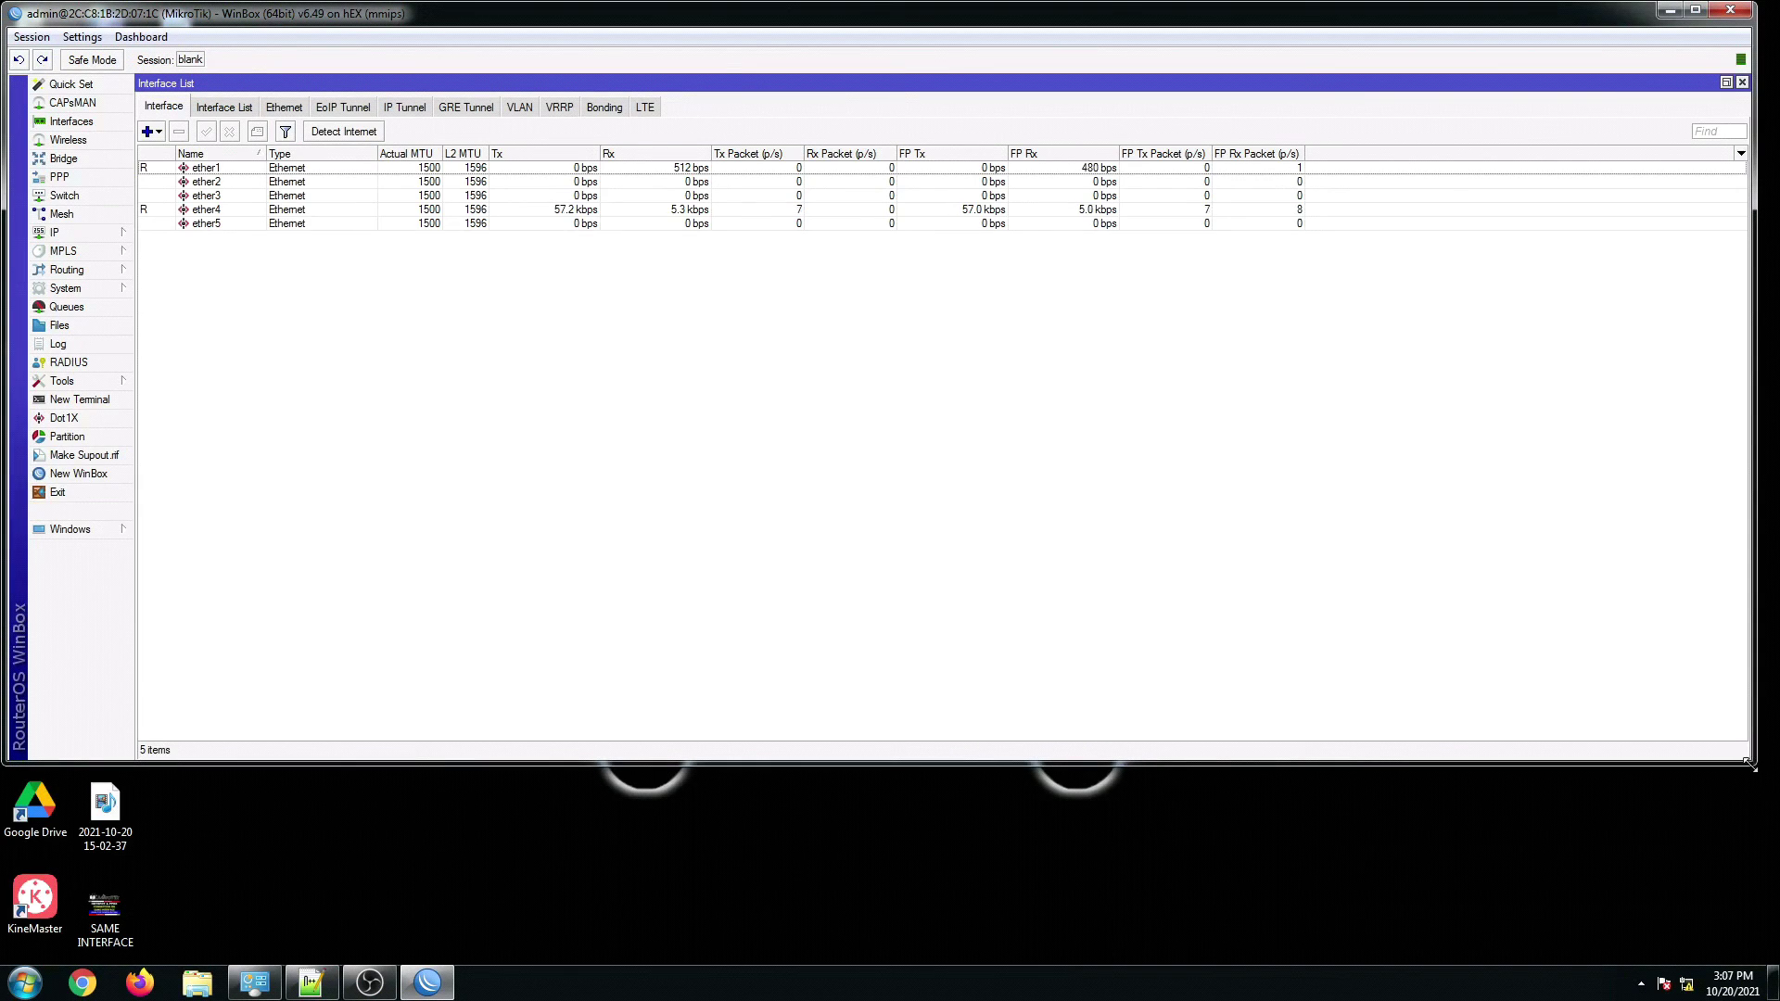
{"action": "left_click_drag", "start_coordinate": [1750, 766], "coordinate": [1759, 741]}
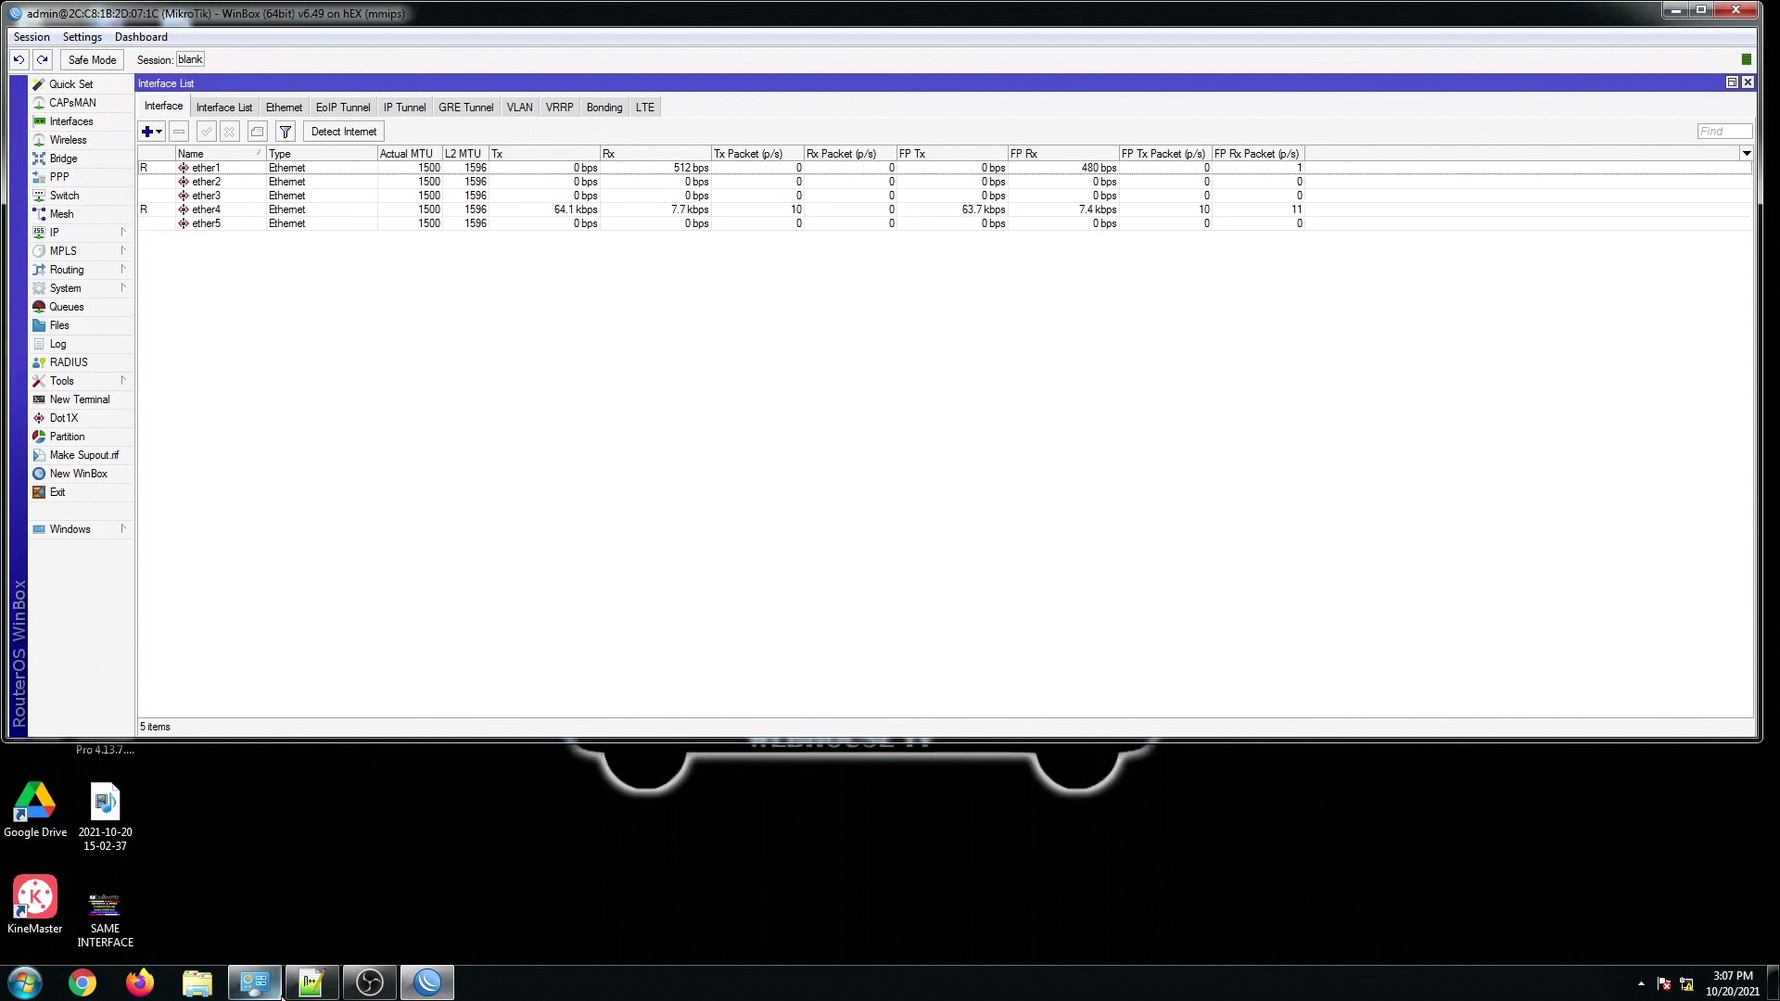
{"action": "left_click_drag", "start_coordinate": [343, 739], "coordinate": [343, 660]}
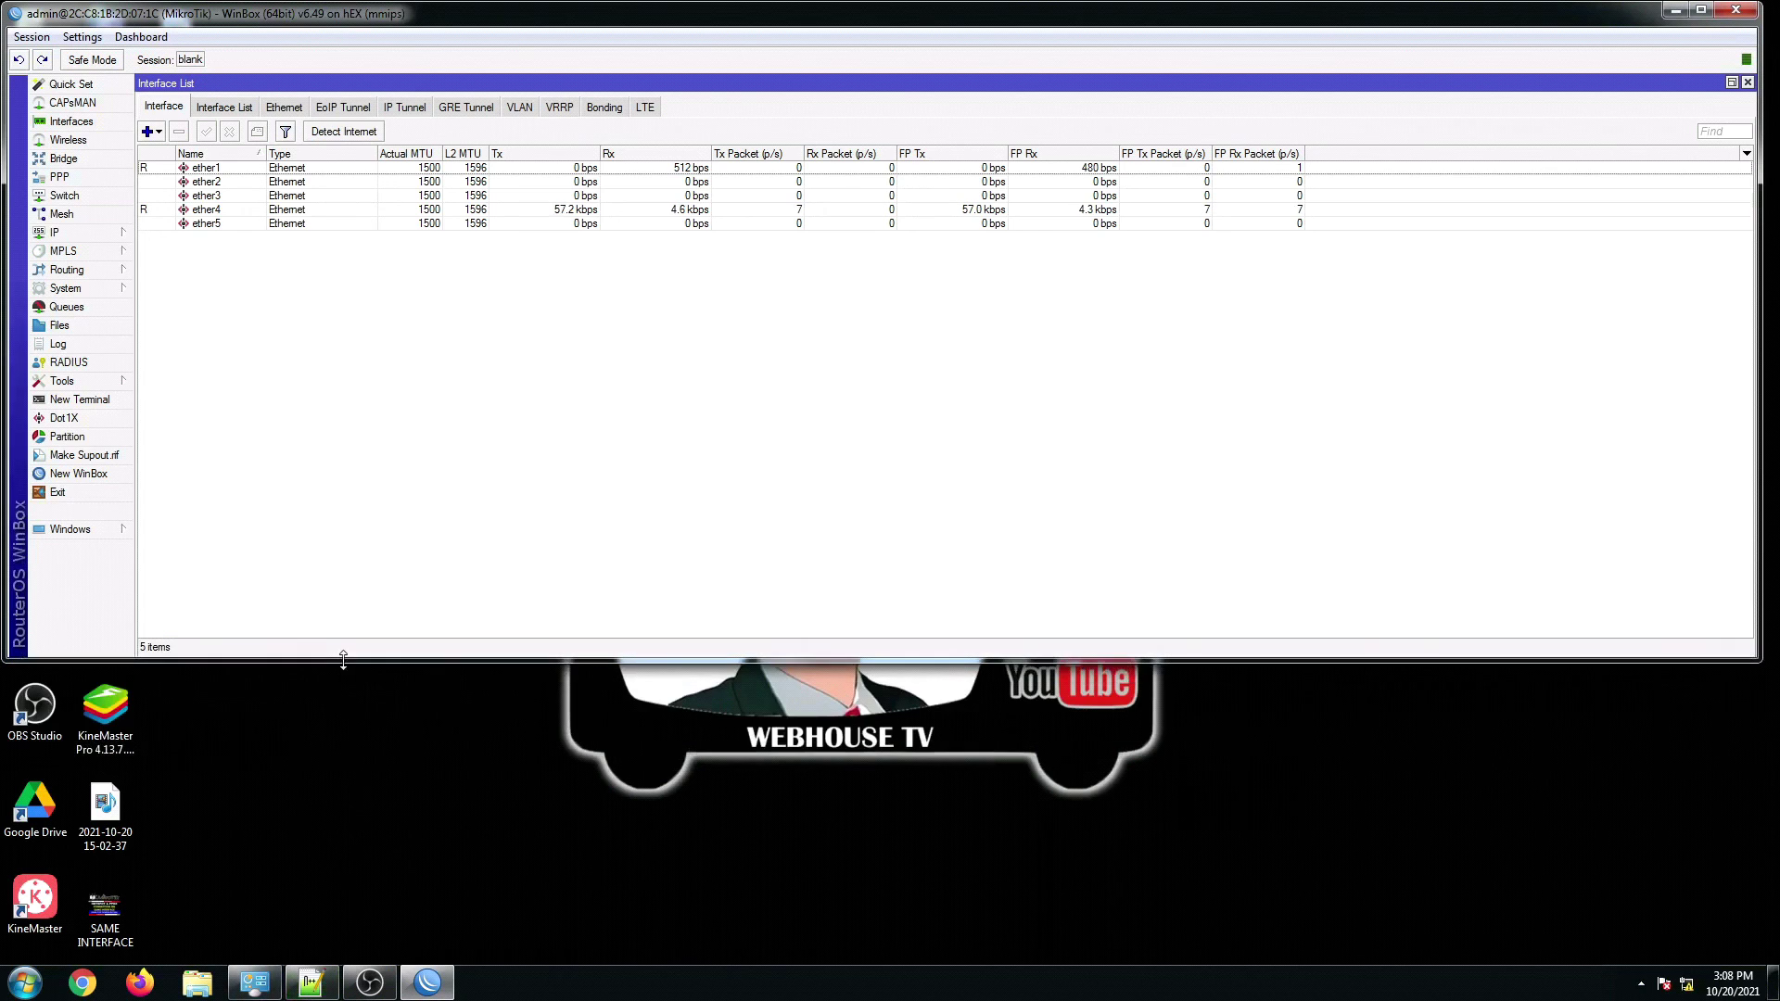
{"action": "left_click", "coordinate": [312, 982]}
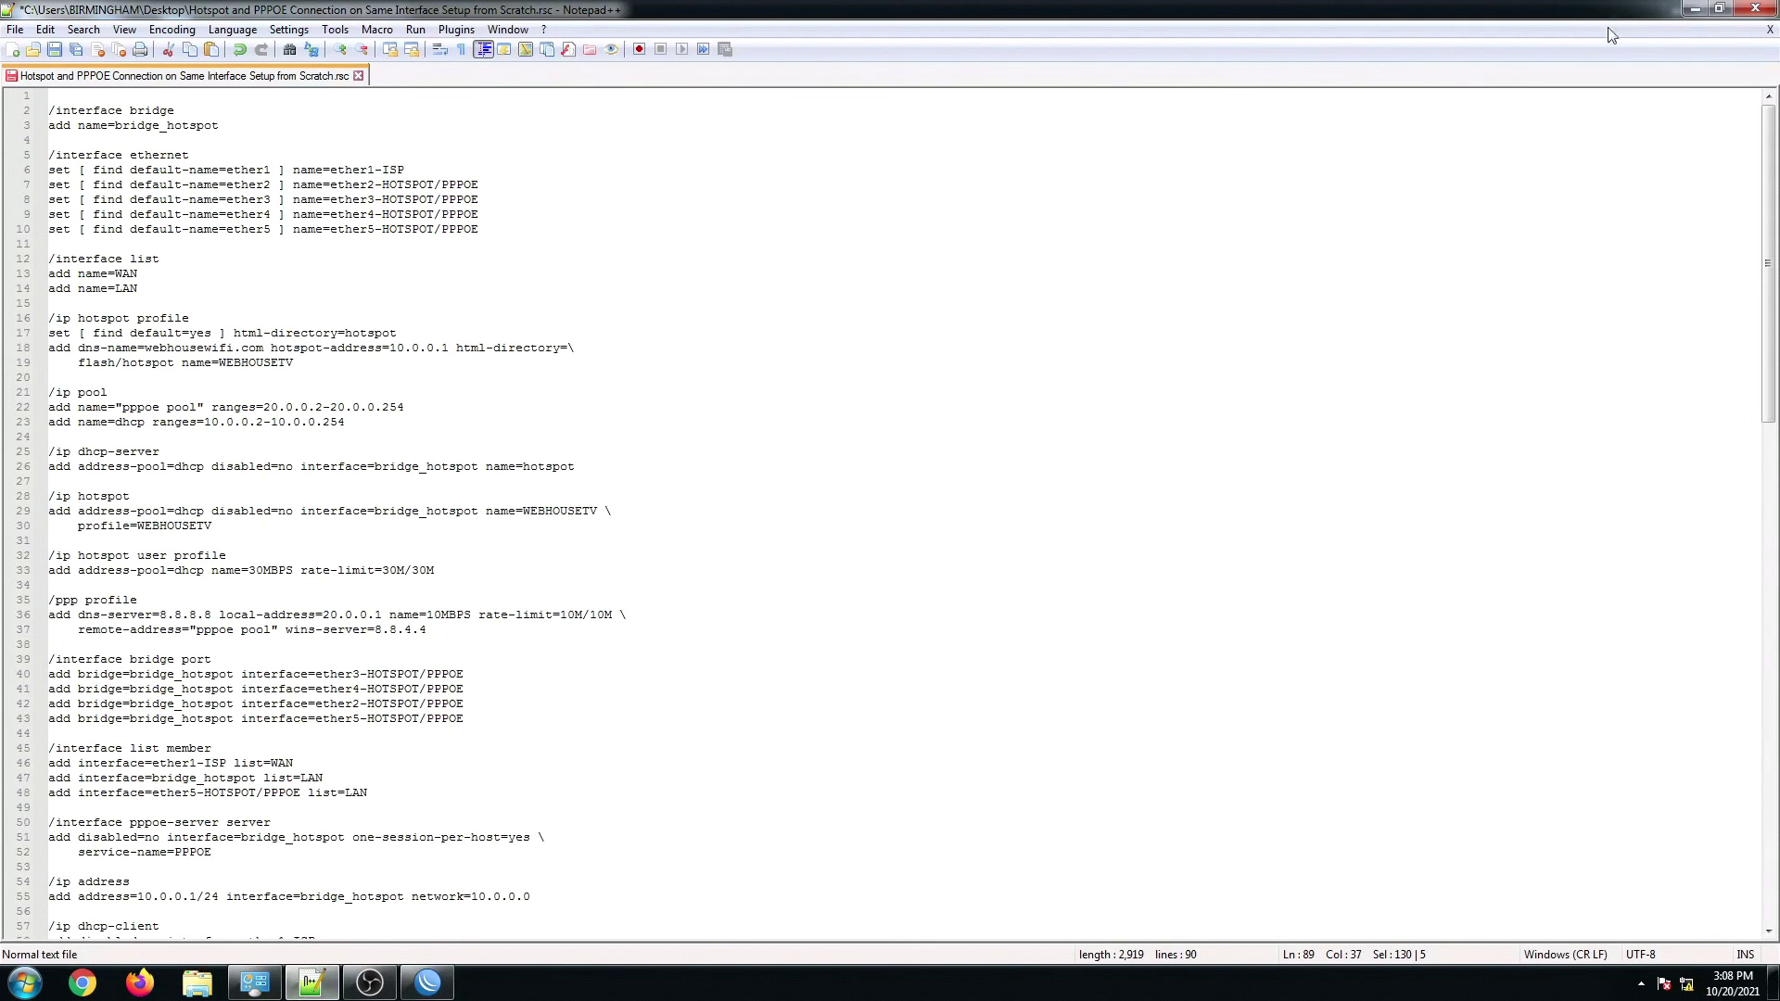
{"action": "left_click", "coordinate": [1717, 8]}
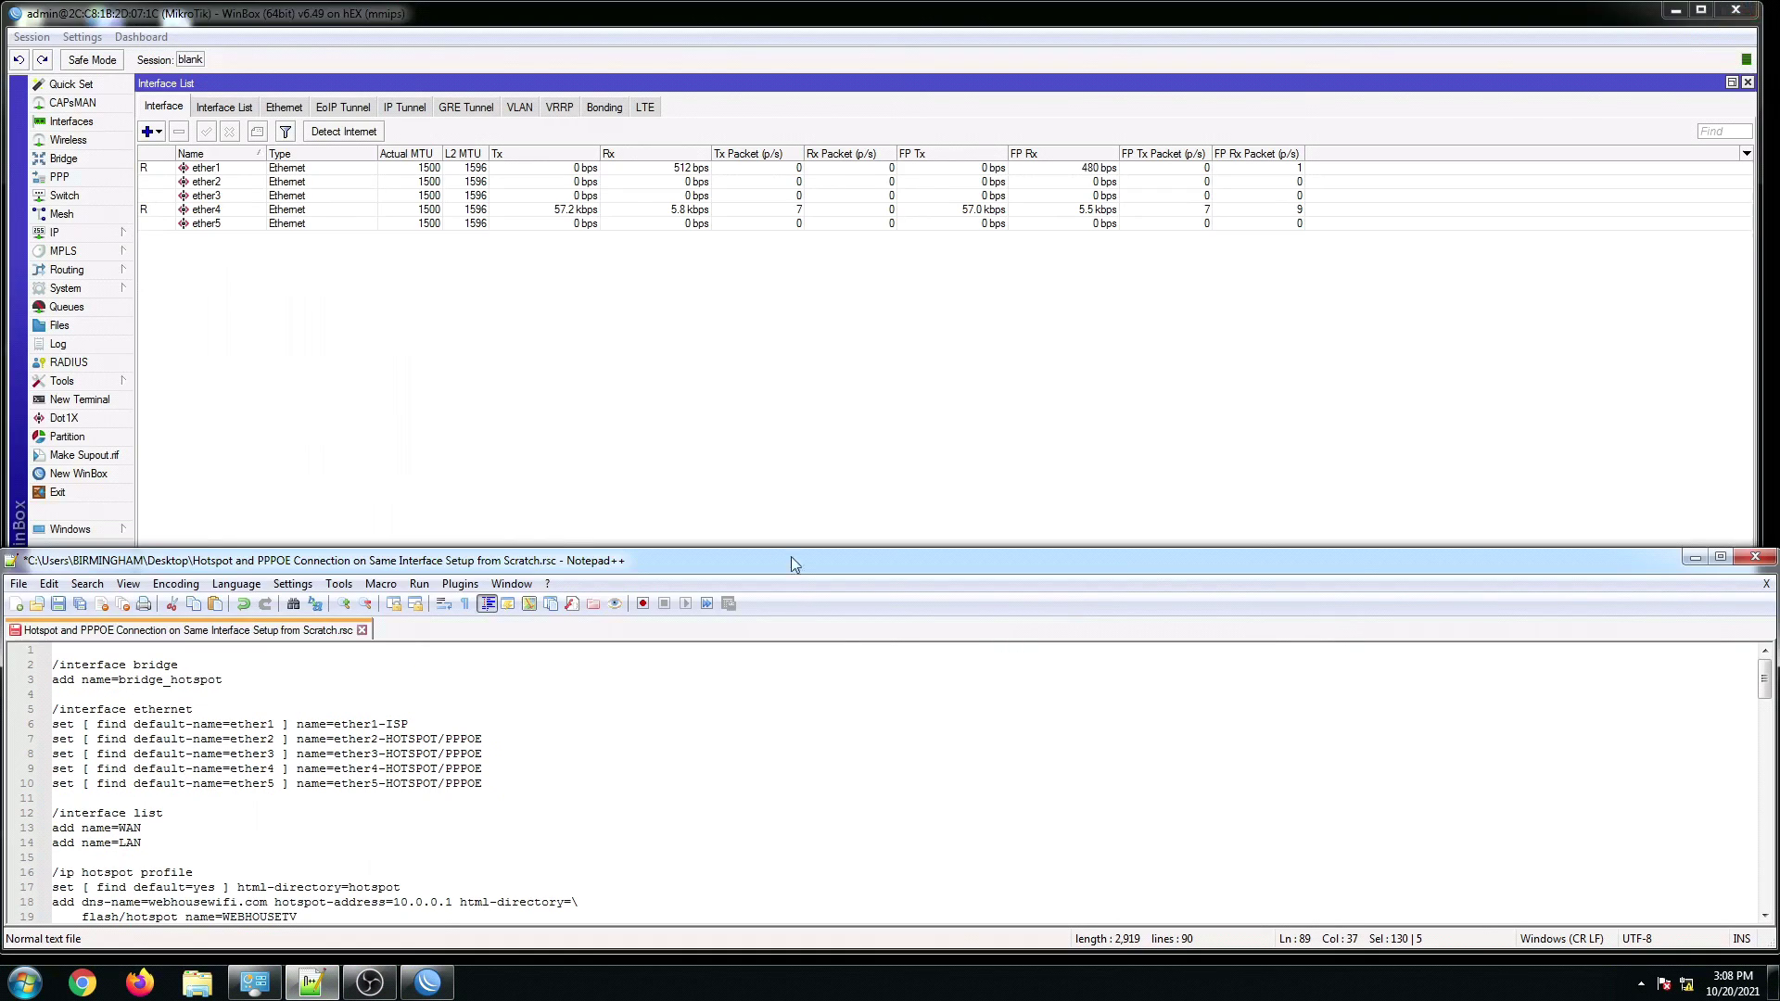
{"action": "left_click", "coordinate": [744, 501]}
{"action": "left_click_drag", "start_coordinate": [768, 663], "coordinate": [752, 567]}
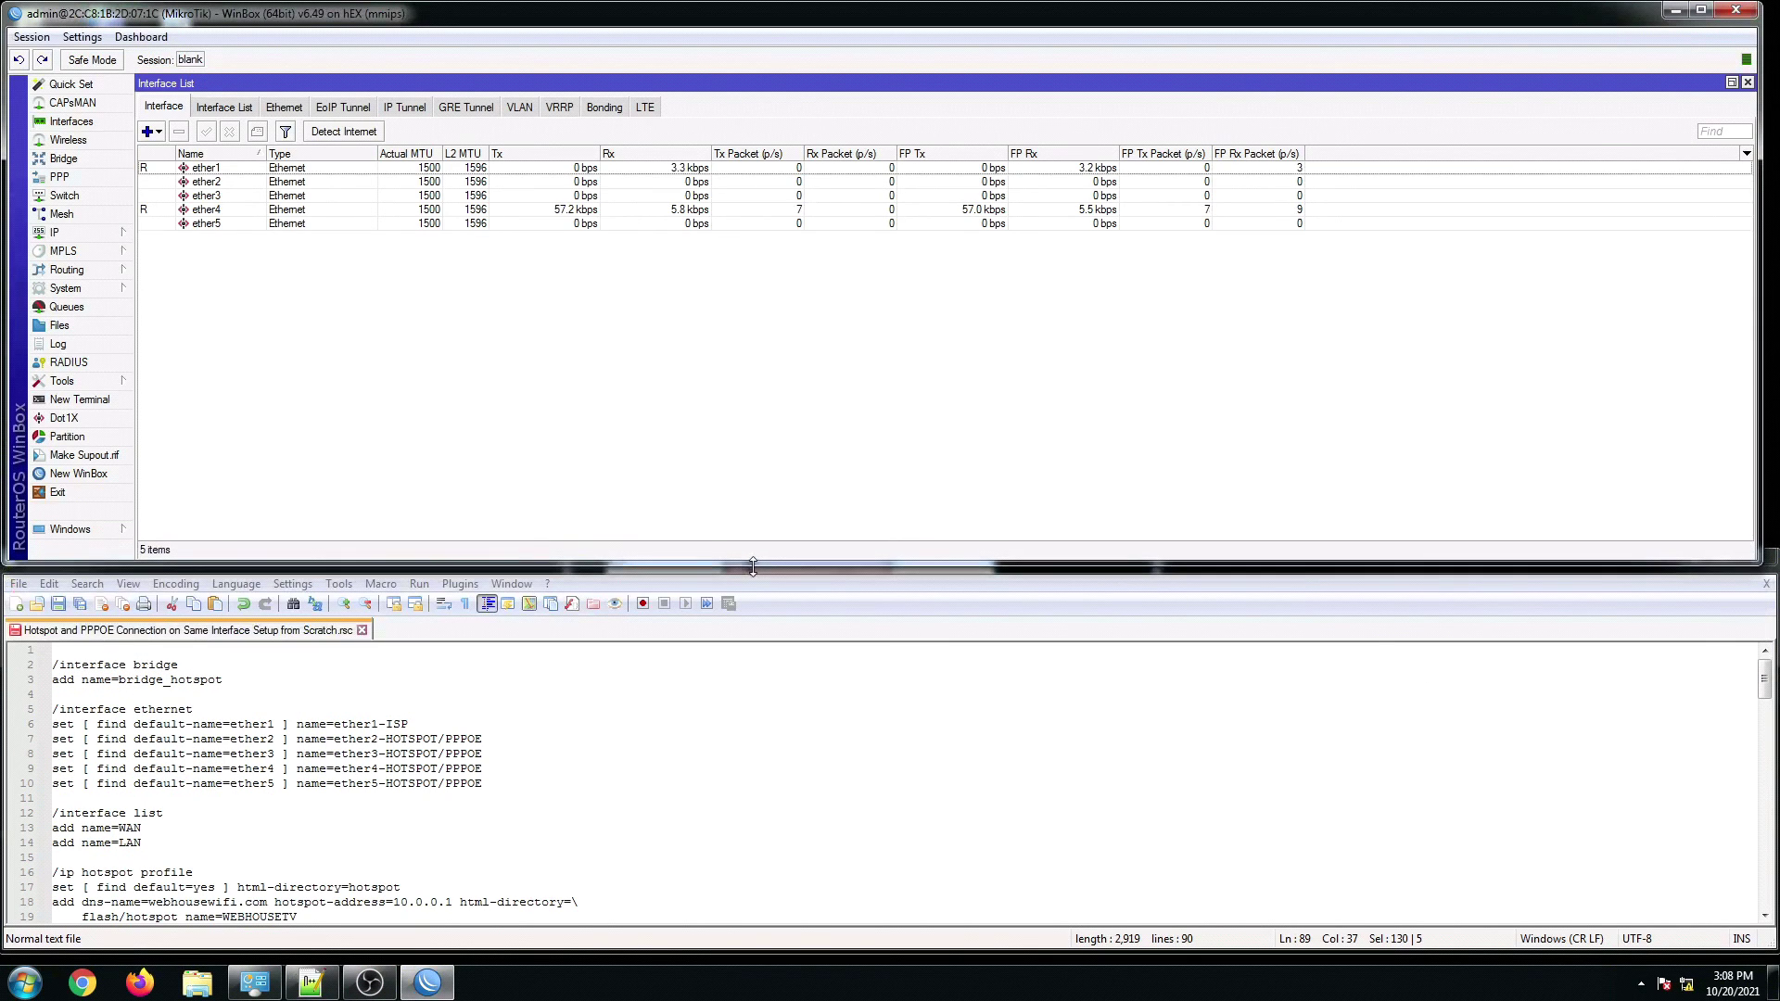
{"action": "left_click", "coordinate": [131, 738]}
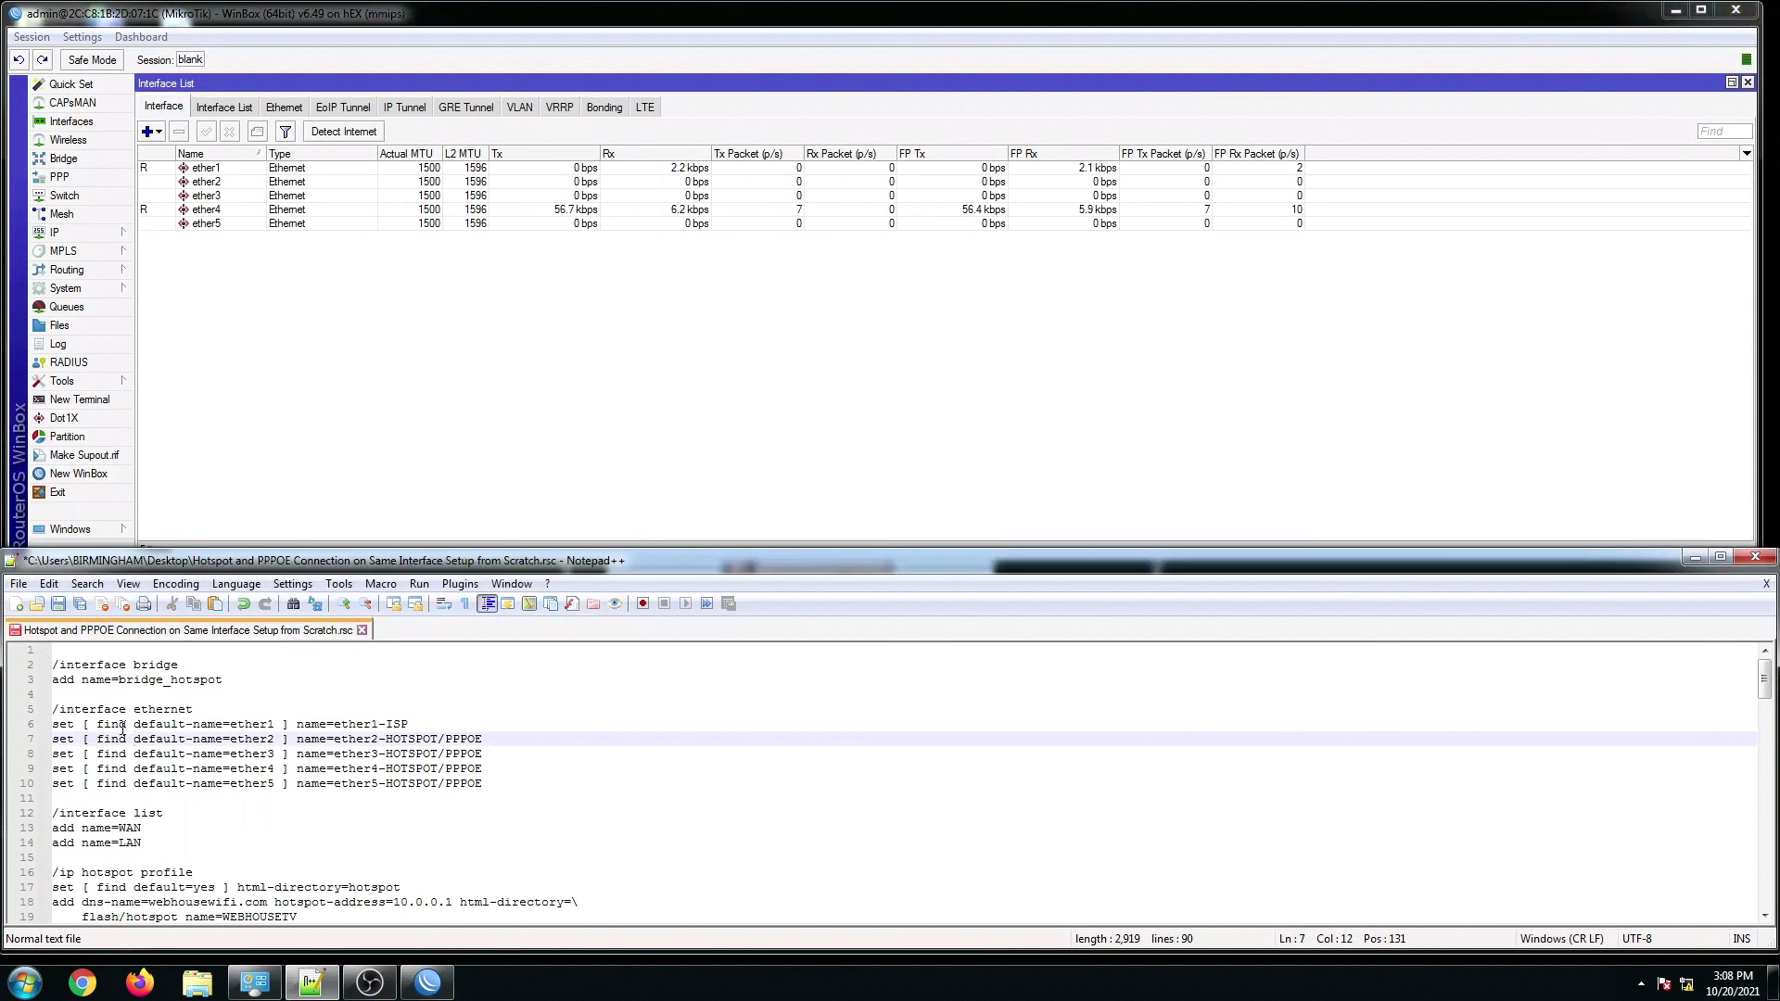
Step: Copy script lines 2–10 and paste them into a new terminal to create bridge_hotspot and rename ports
{"action": "left_click", "coordinate": [122, 730]}
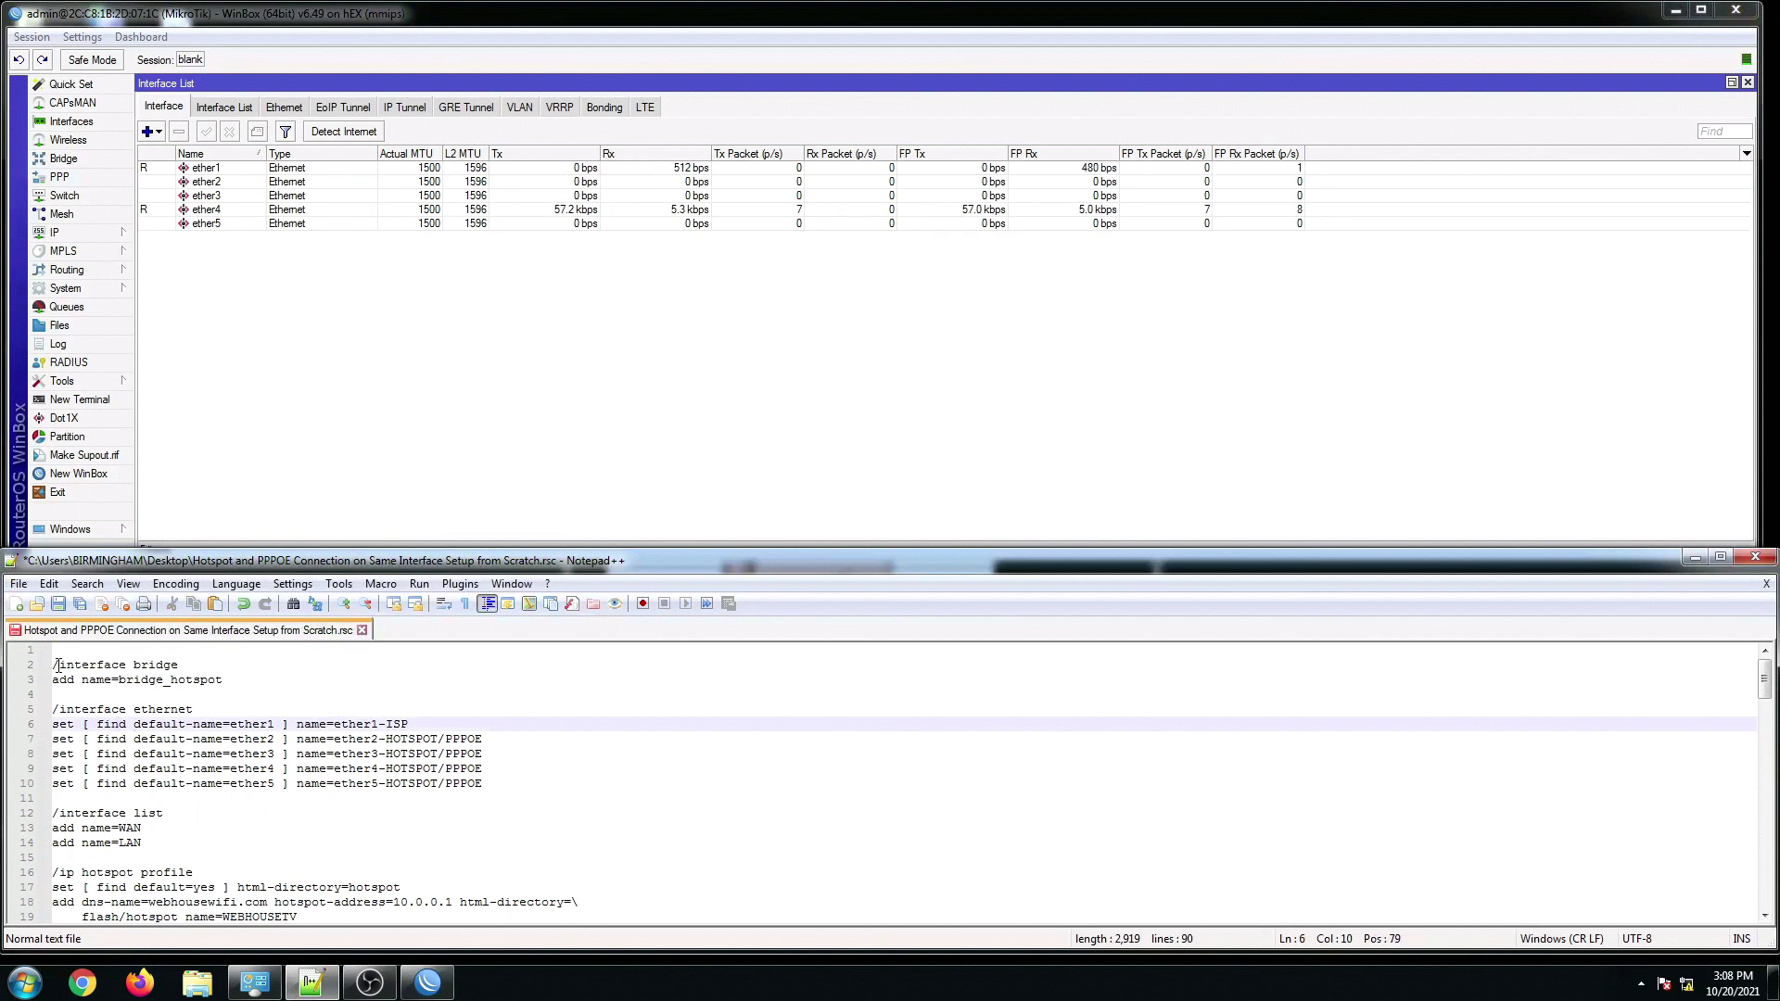
{"action": "left_click_drag", "start_coordinate": [54, 665], "coordinate": [492, 784]}
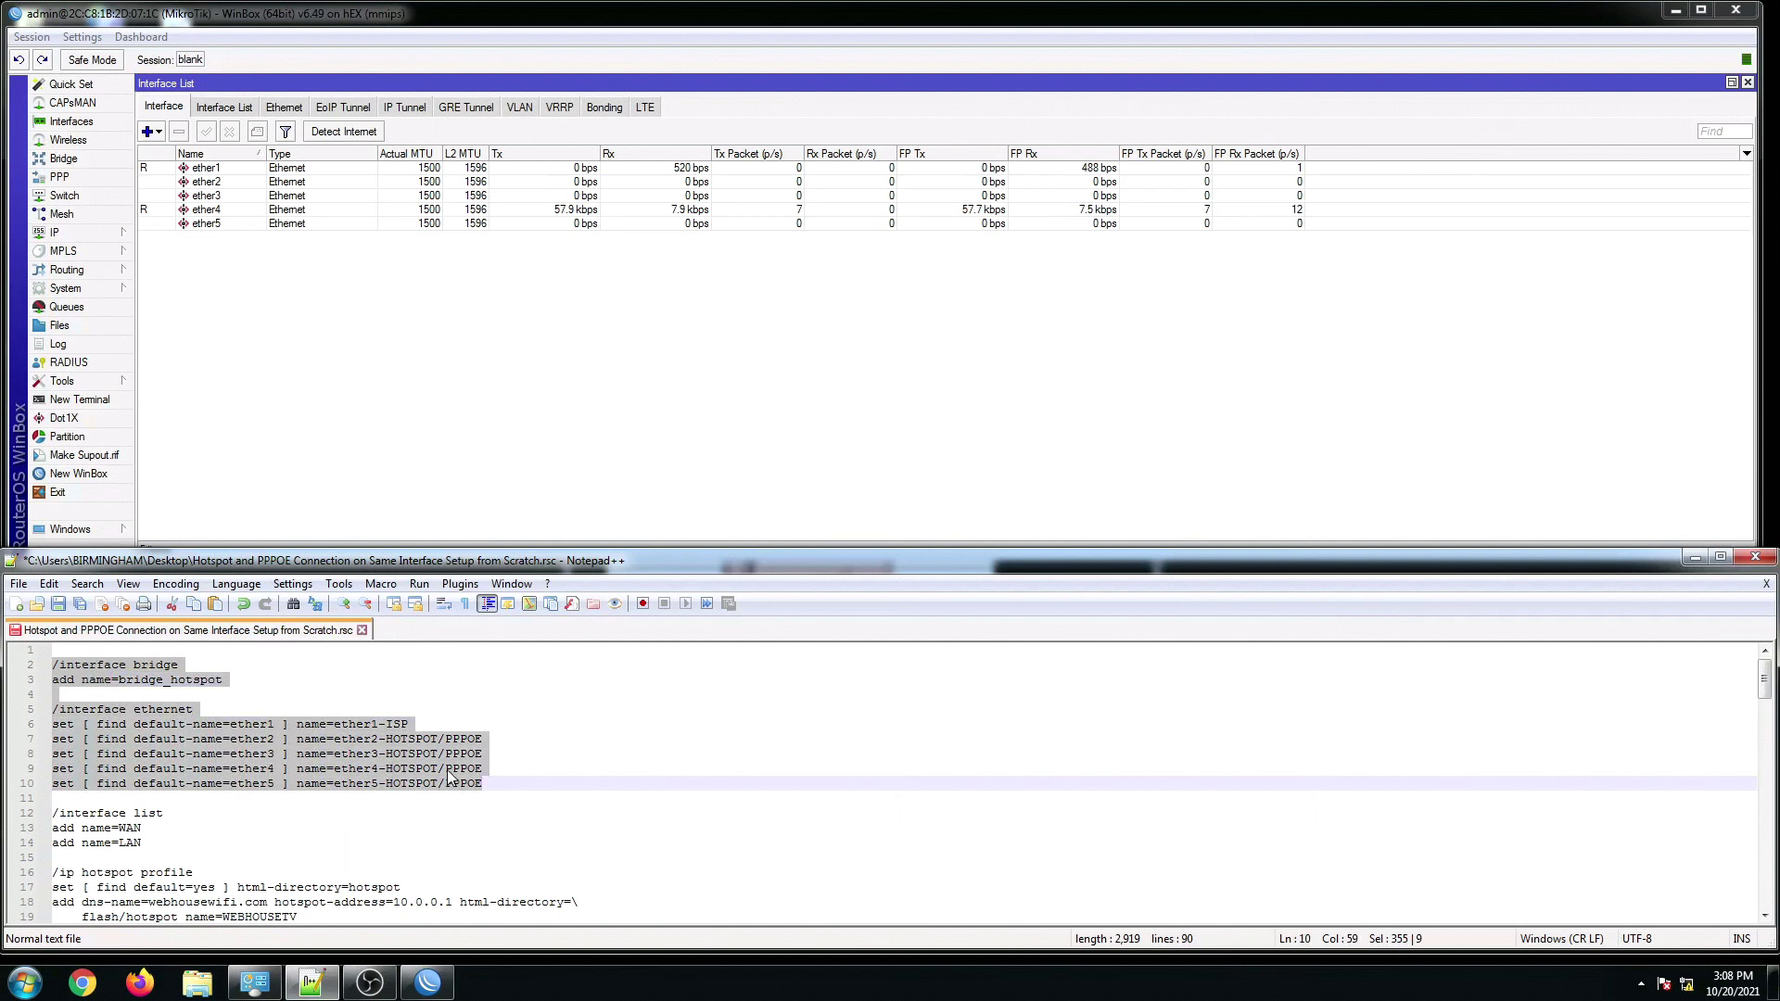
{"action": "right_click", "coordinate": [488, 784]}
{"action": "left_click", "coordinate": [491, 386]}
{"action": "left_click", "coordinate": [120, 399]}
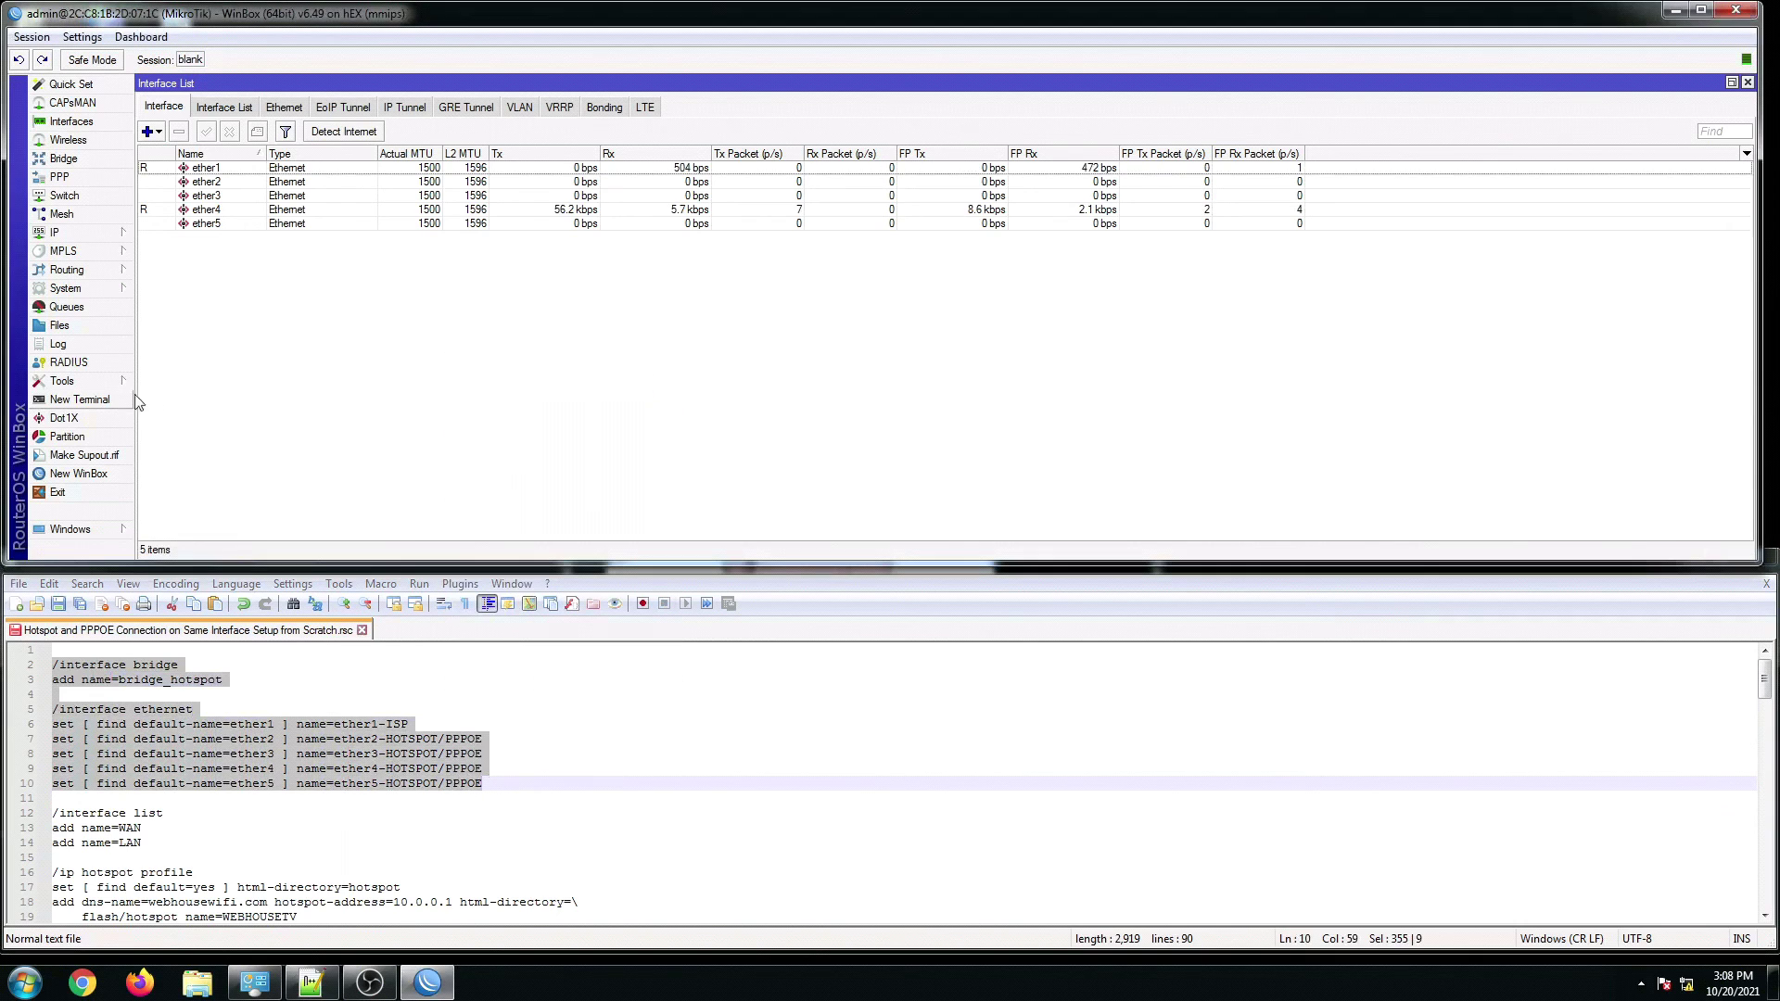
{"action": "right_click", "coordinate": [846, 494]}
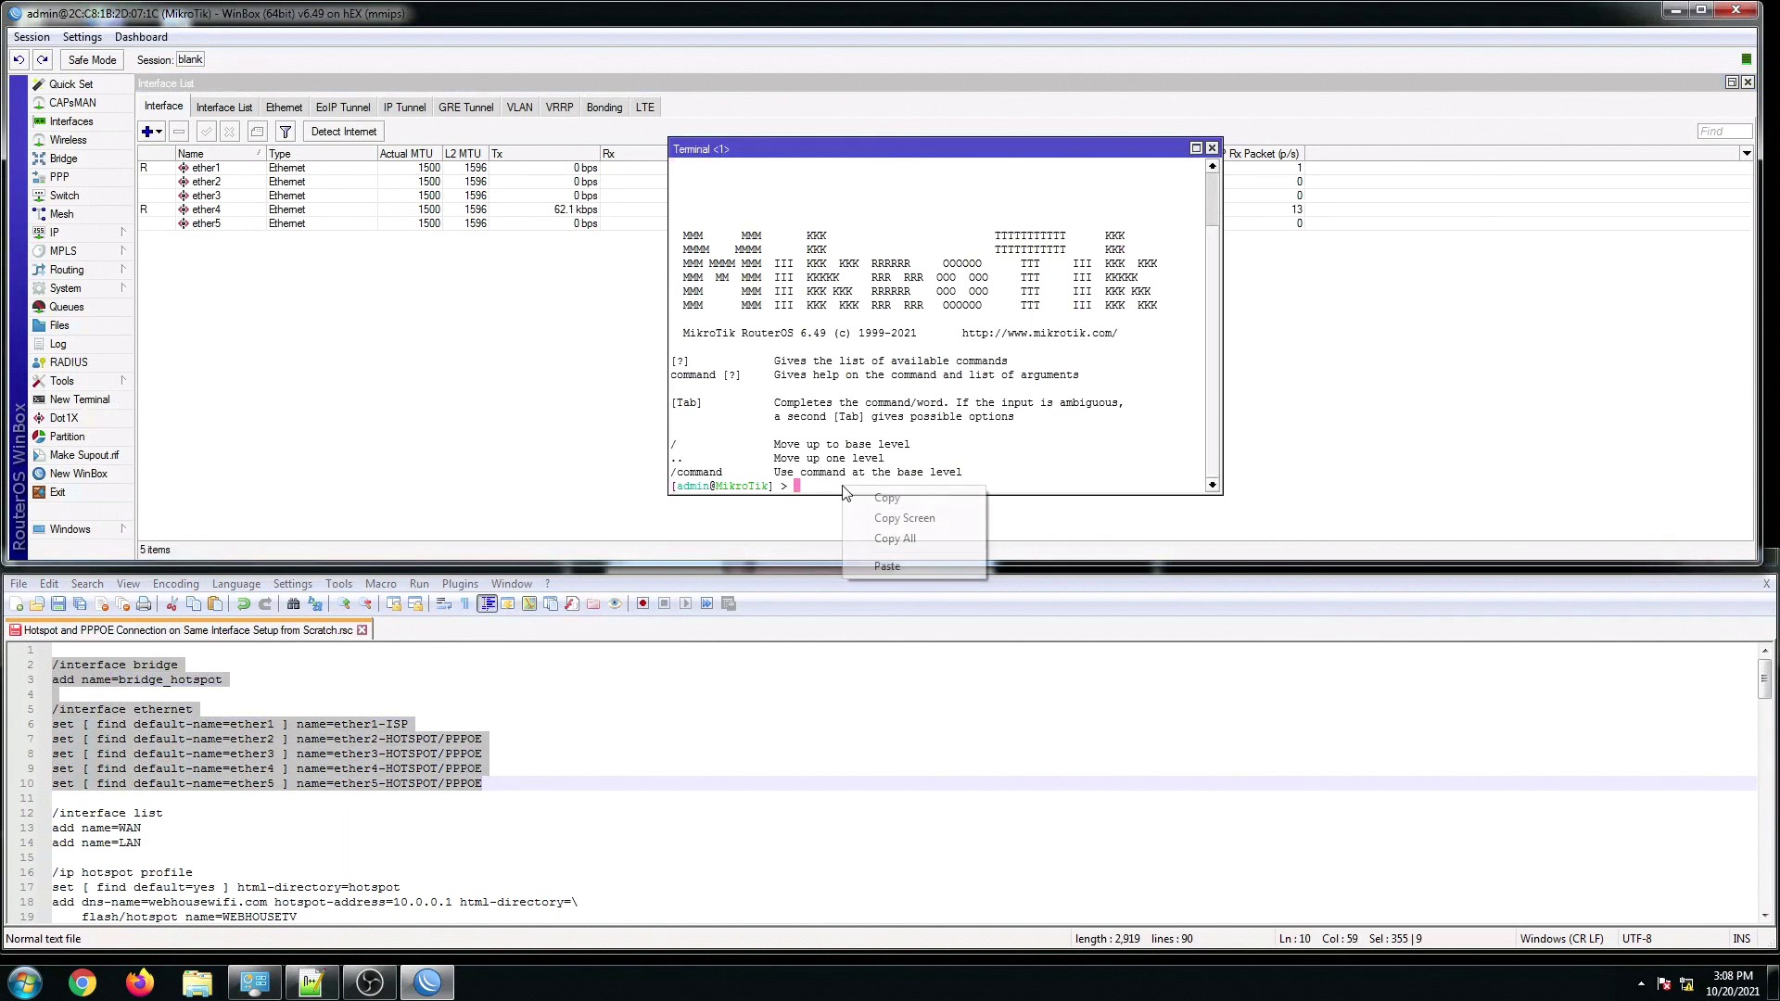
{"action": "left_click", "coordinate": [875, 569]}
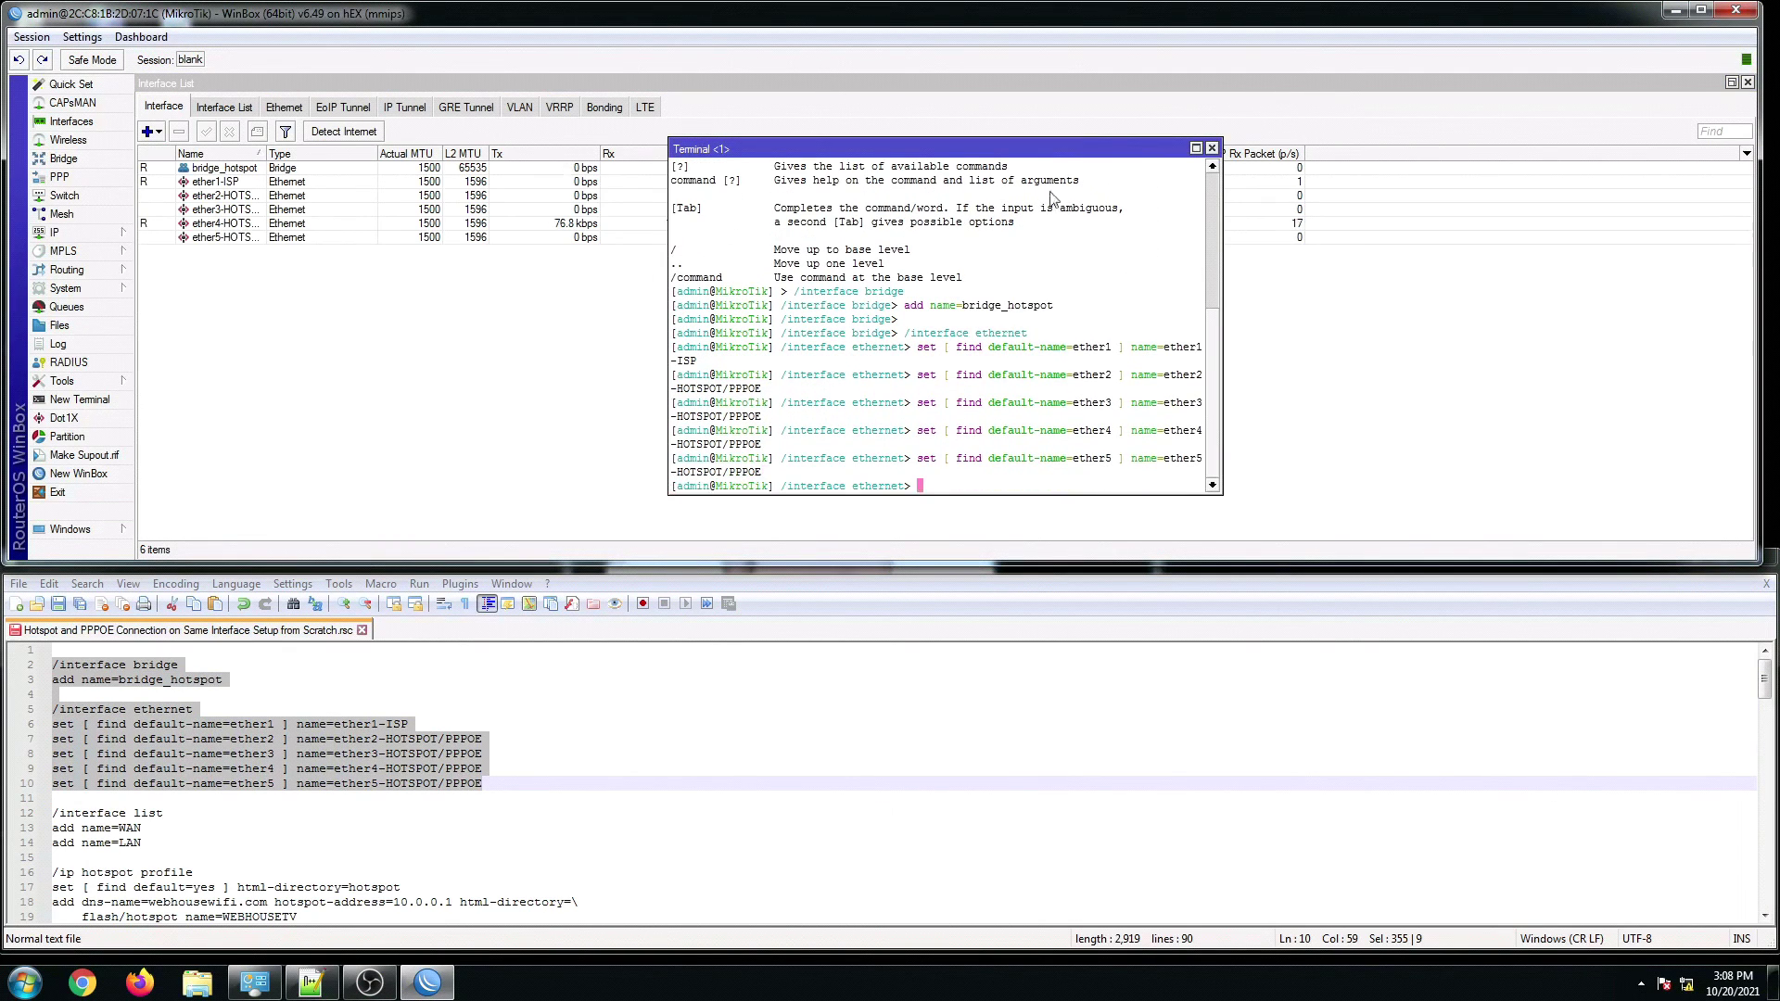
{"action": "left_click", "coordinate": [1211, 149]}
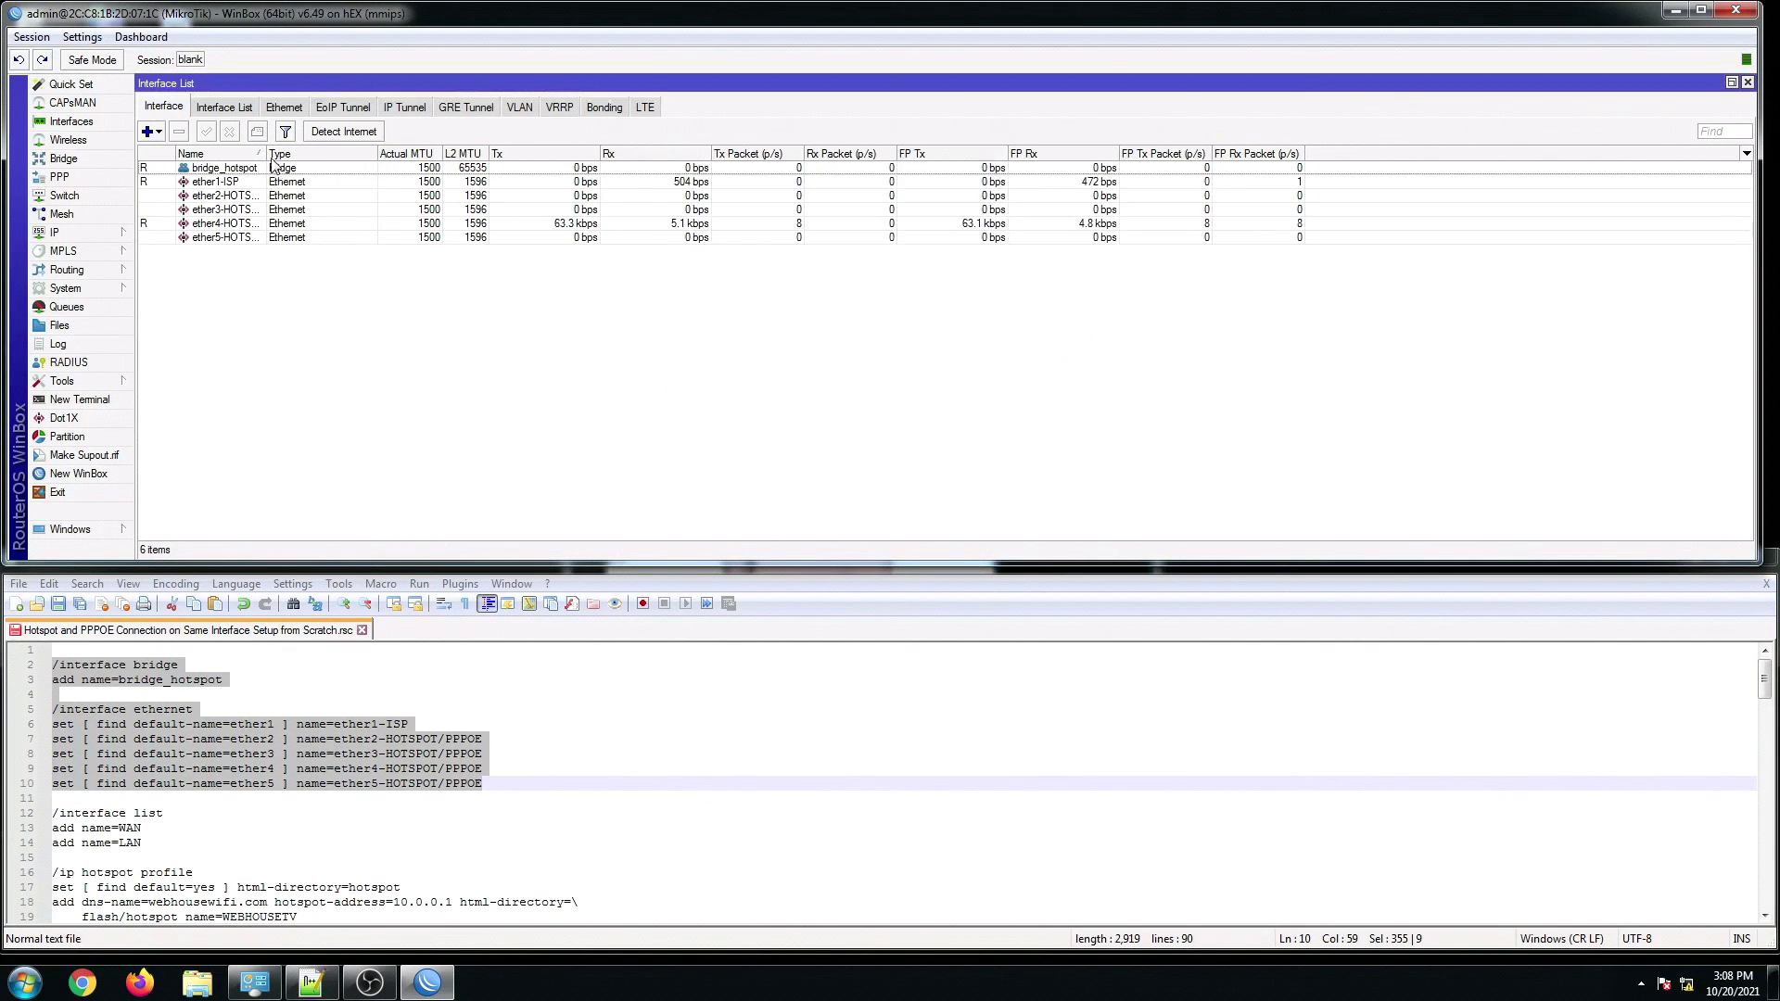
Step: Widen the Name column and copy script lines 12–19 with the interface list and hotspot profile commands
{"action": "left_click_drag", "start_coordinate": [267, 156], "coordinate": [380, 160]}
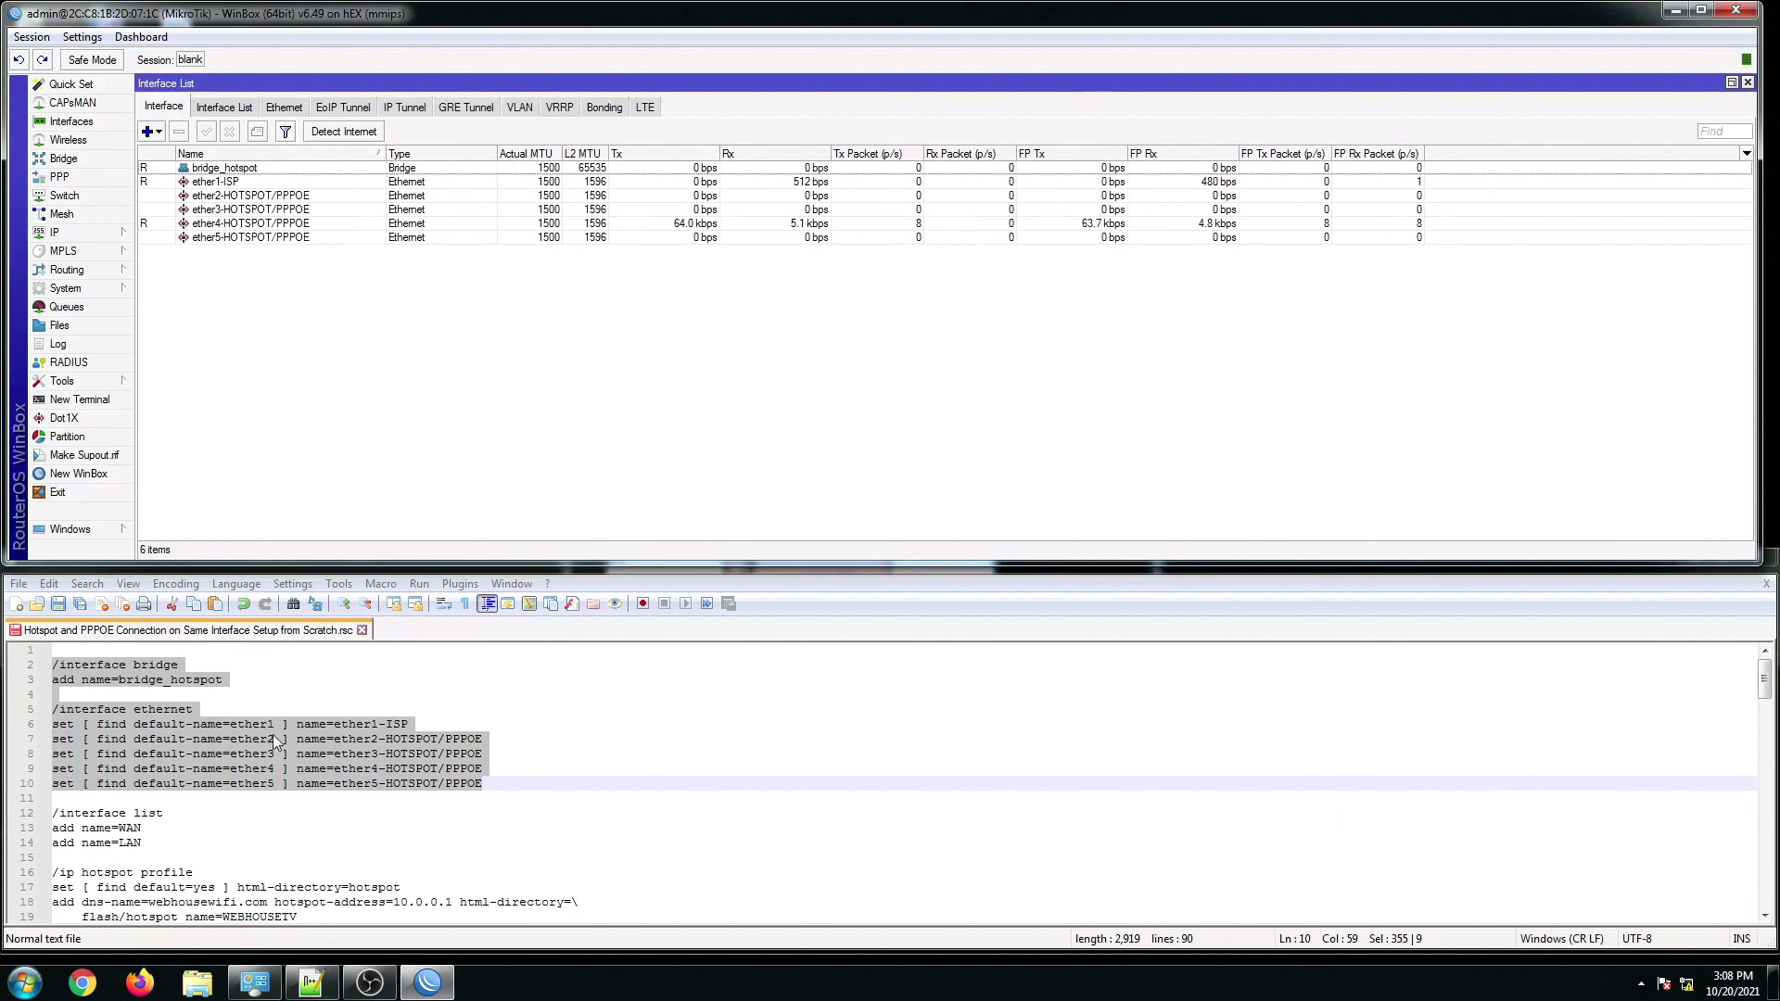
{"action": "left_click", "coordinate": [227, 754]}
{"action": "scroll", "coordinate": [225, 761], "scroll_direction": "down", "scroll_amount": 2}
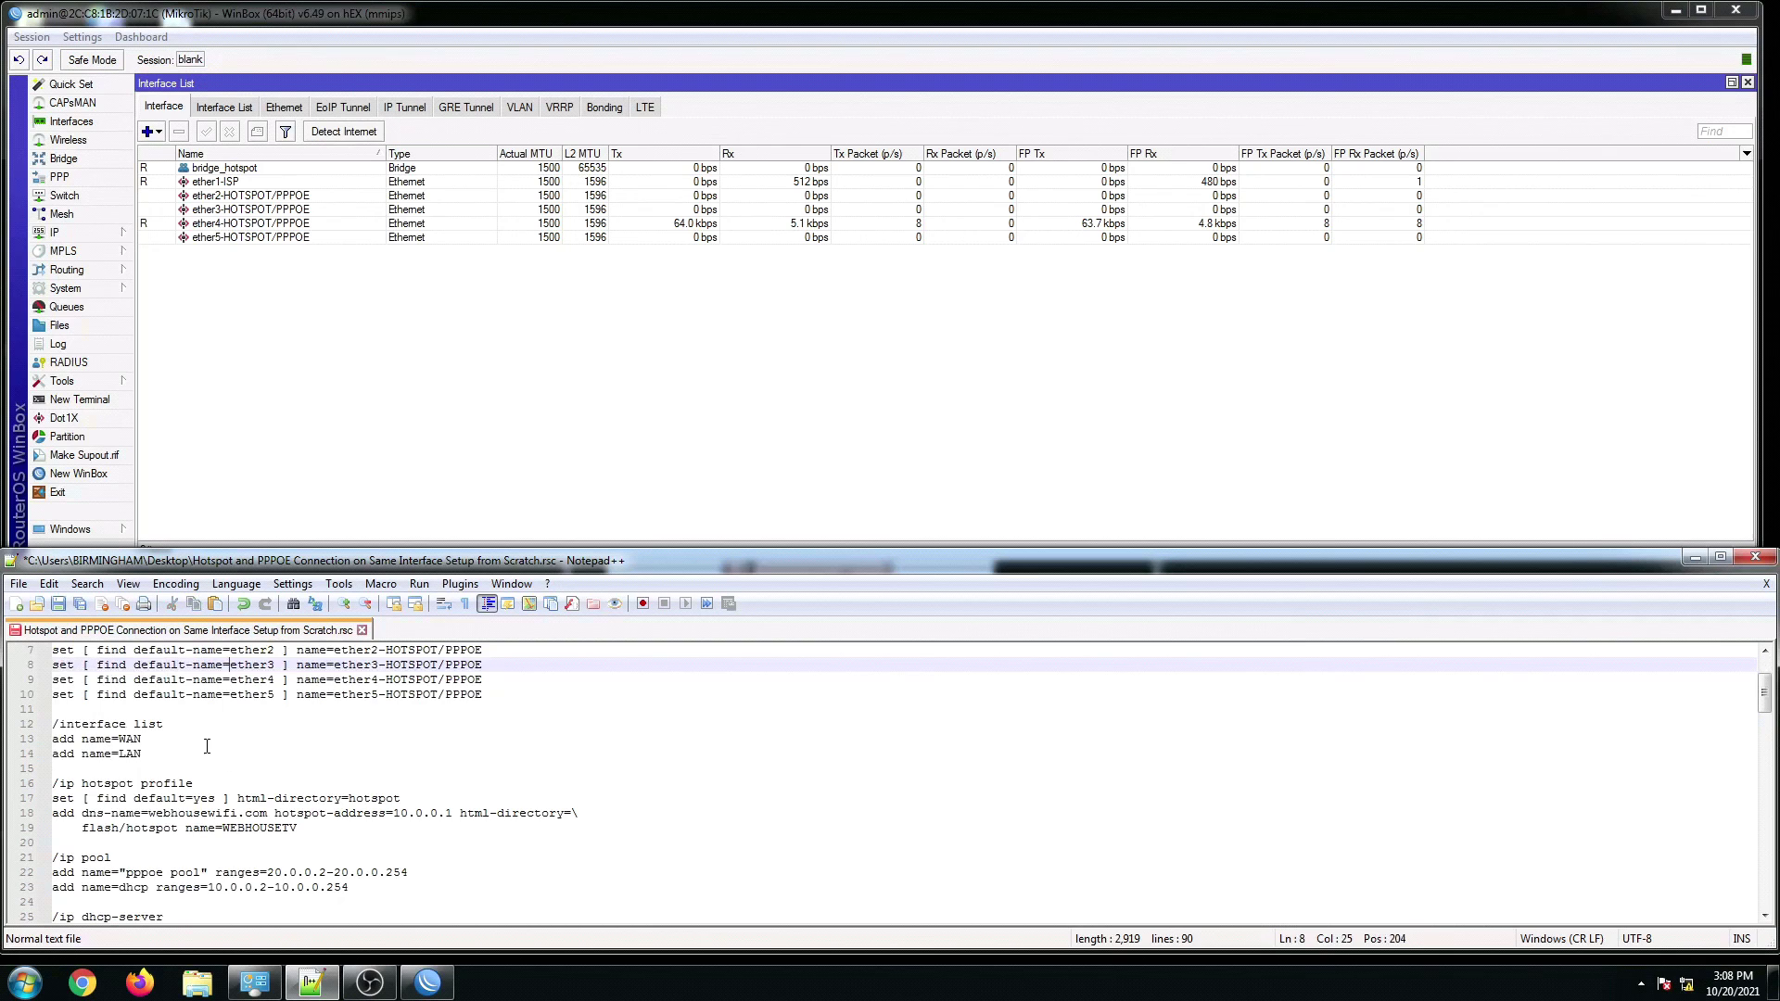
{"action": "left_click", "coordinate": [207, 747]}
{"action": "scroll", "coordinate": [165, 746], "scroll_direction": "down", "scroll_amount": 1}
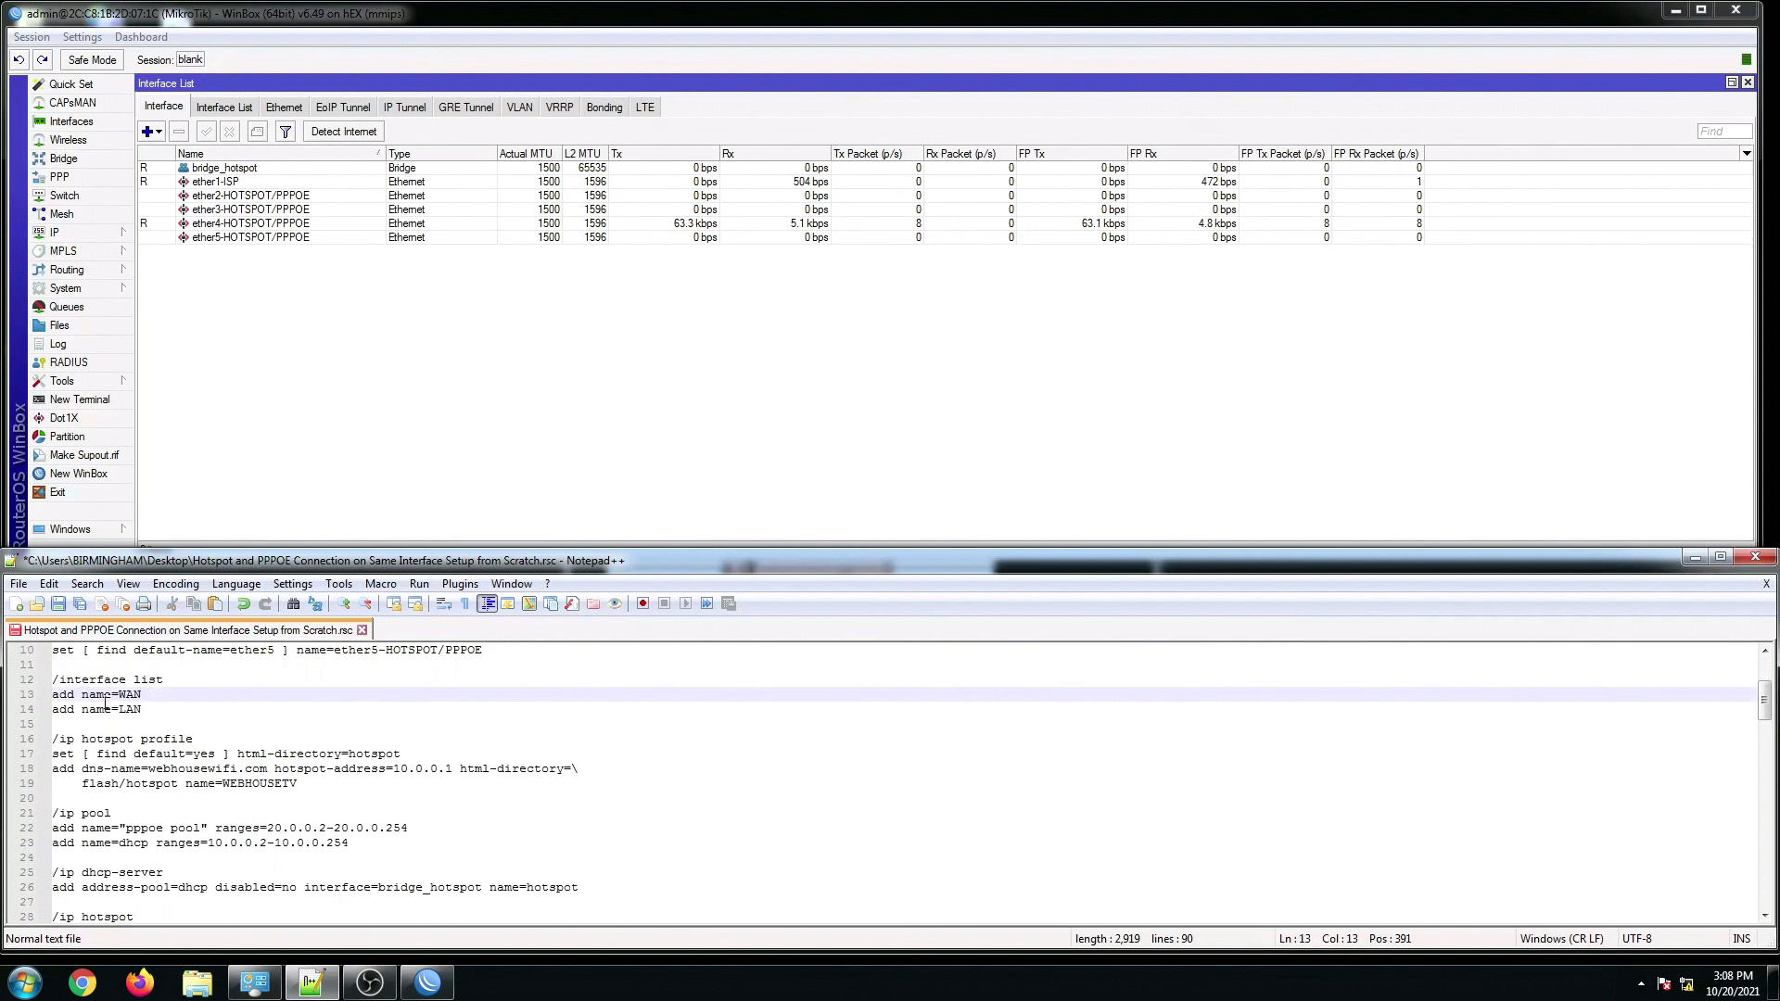
{"action": "left_click", "coordinate": [80, 693]}
{"action": "left_click_drag", "start_coordinate": [54, 680], "coordinate": [344, 781]}
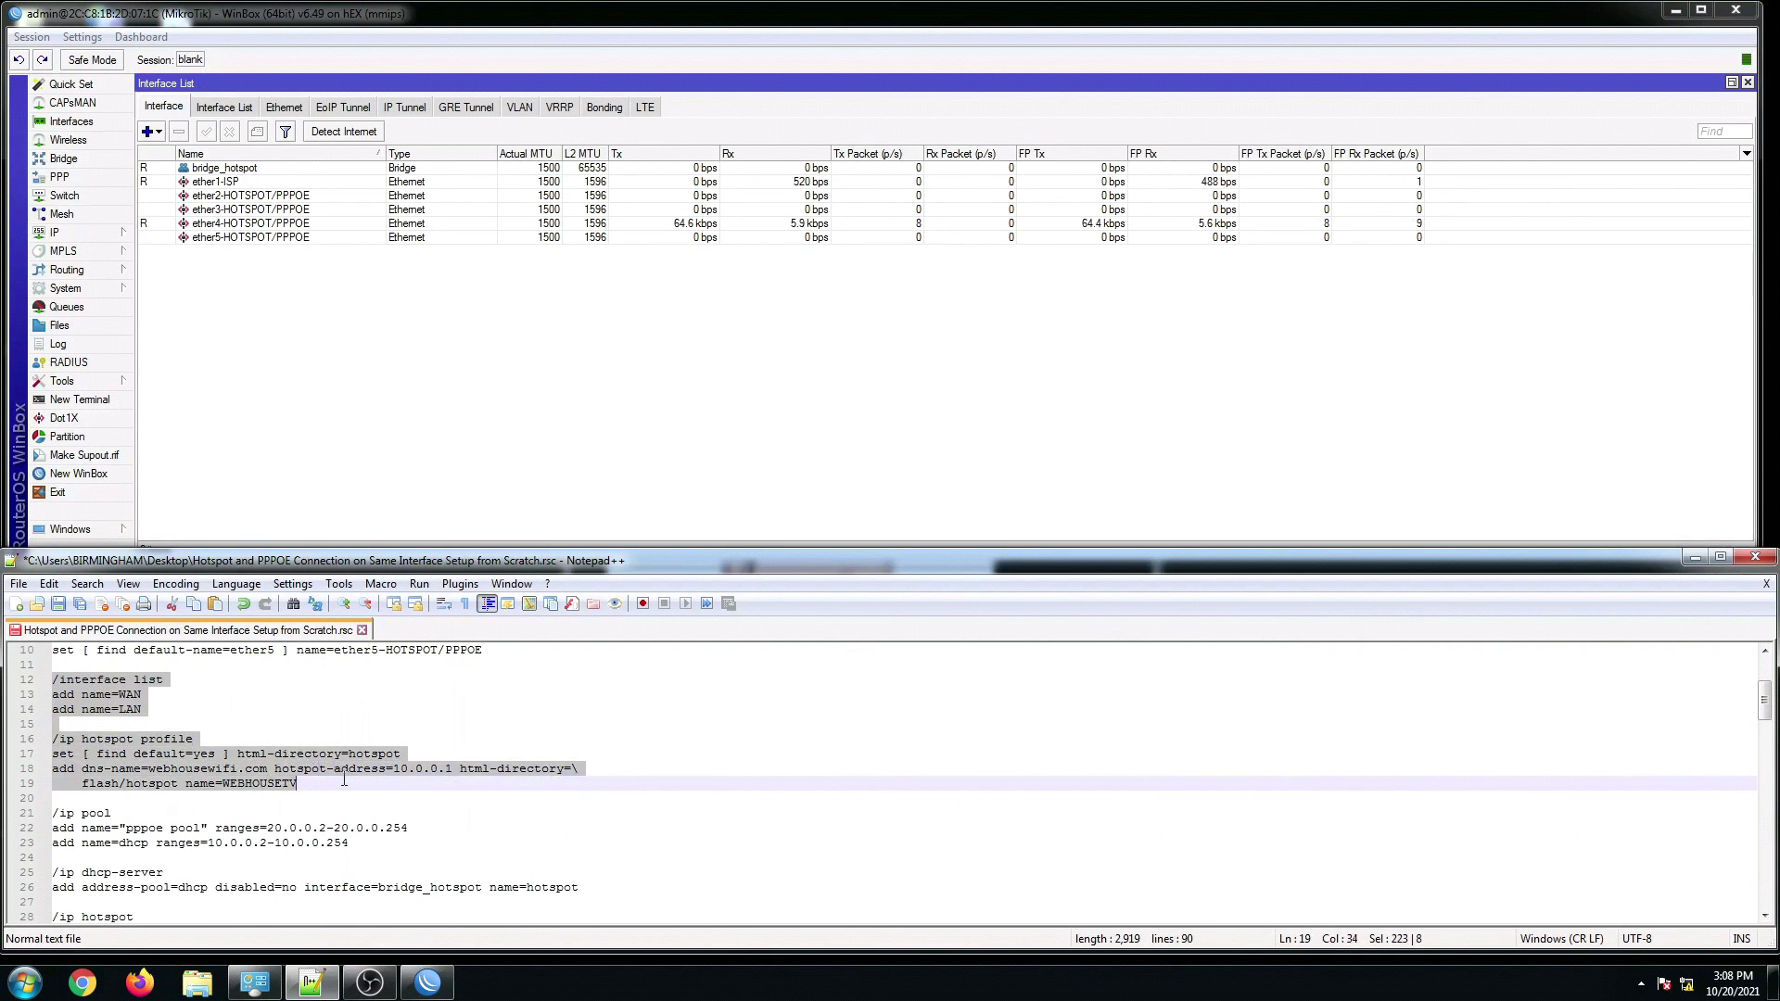
{"action": "right_click", "coordinate": [280, 764]}
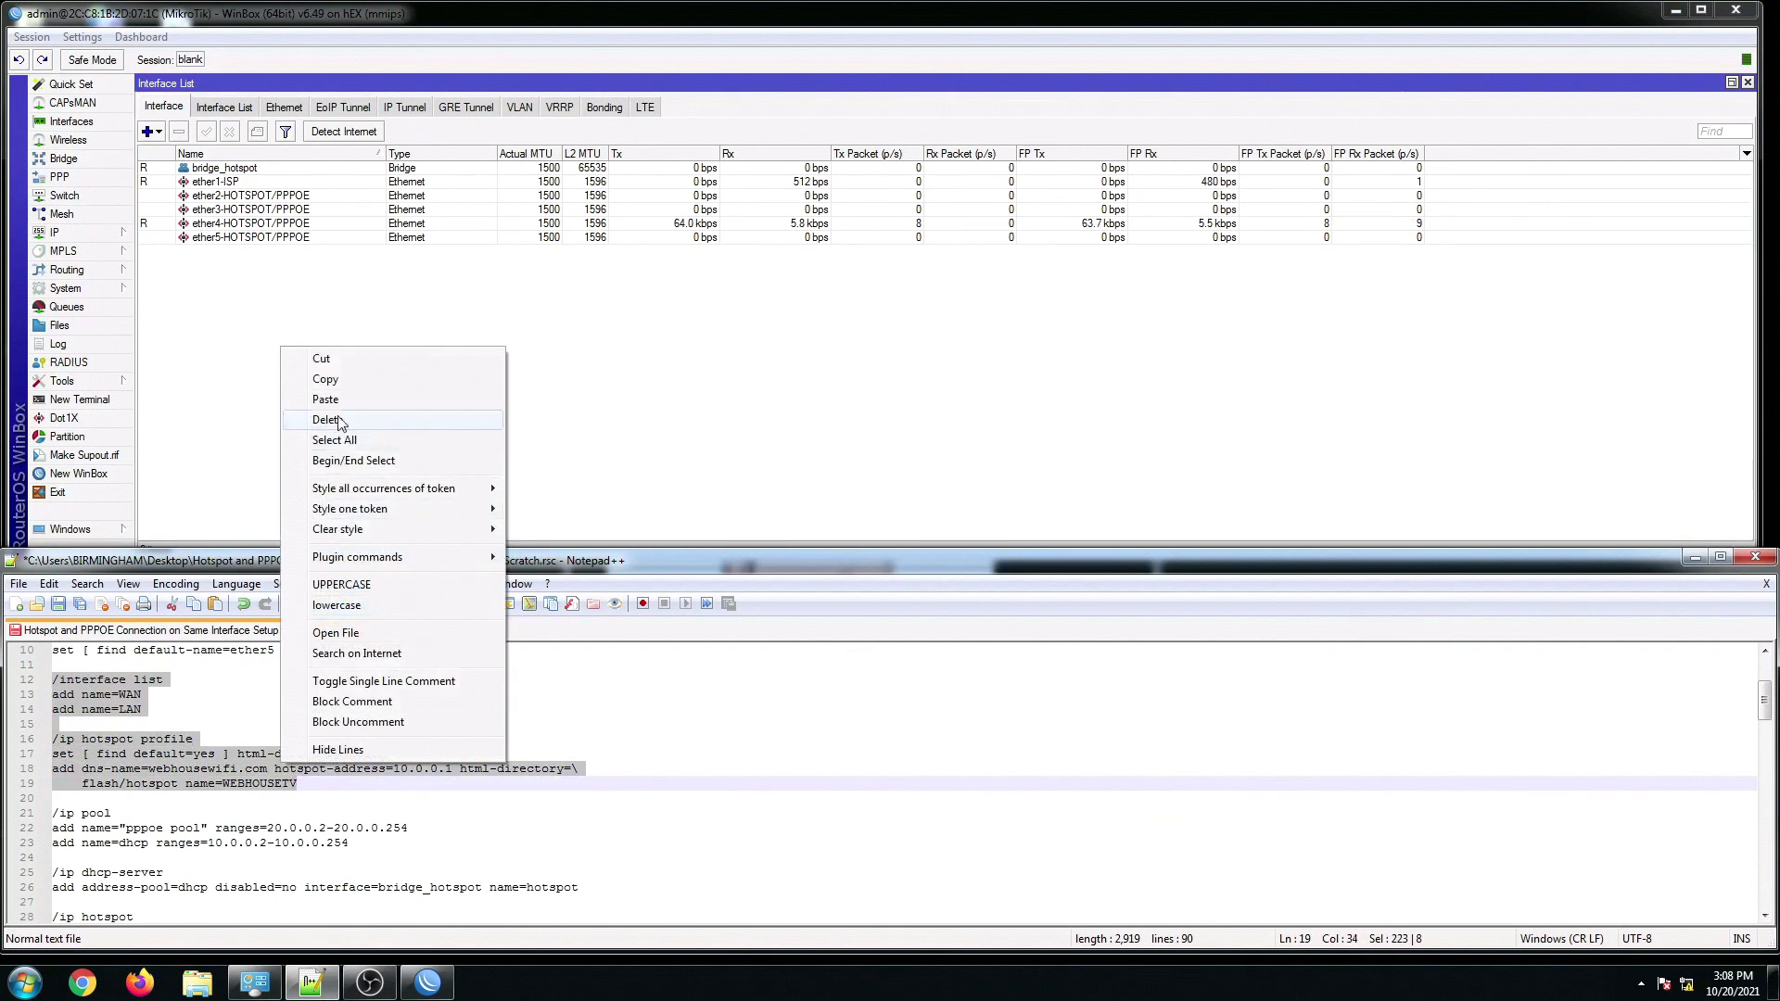
{"action": "left_click", "coordinate": [324, 379]}
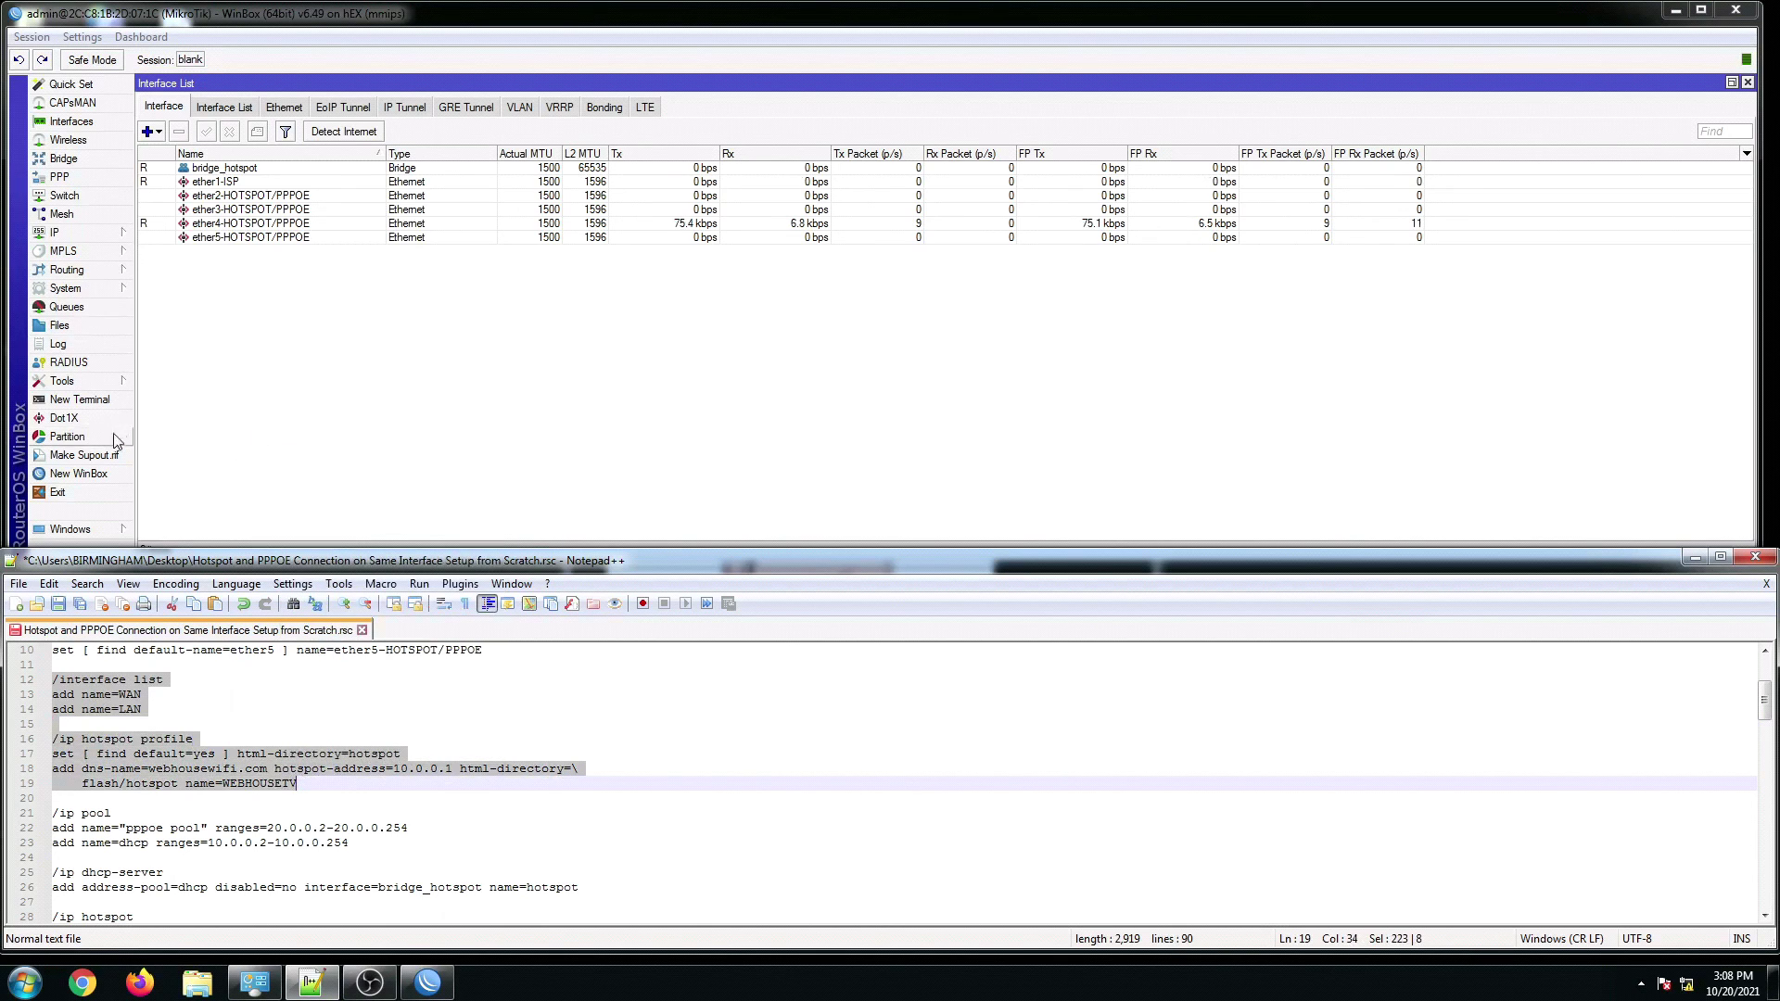
Step: Paste the copied lines into a new terminal to add WAN, LAN and the WEBHOUSETV profile
{"action": "left_click", "coordinate": [80, 398]}
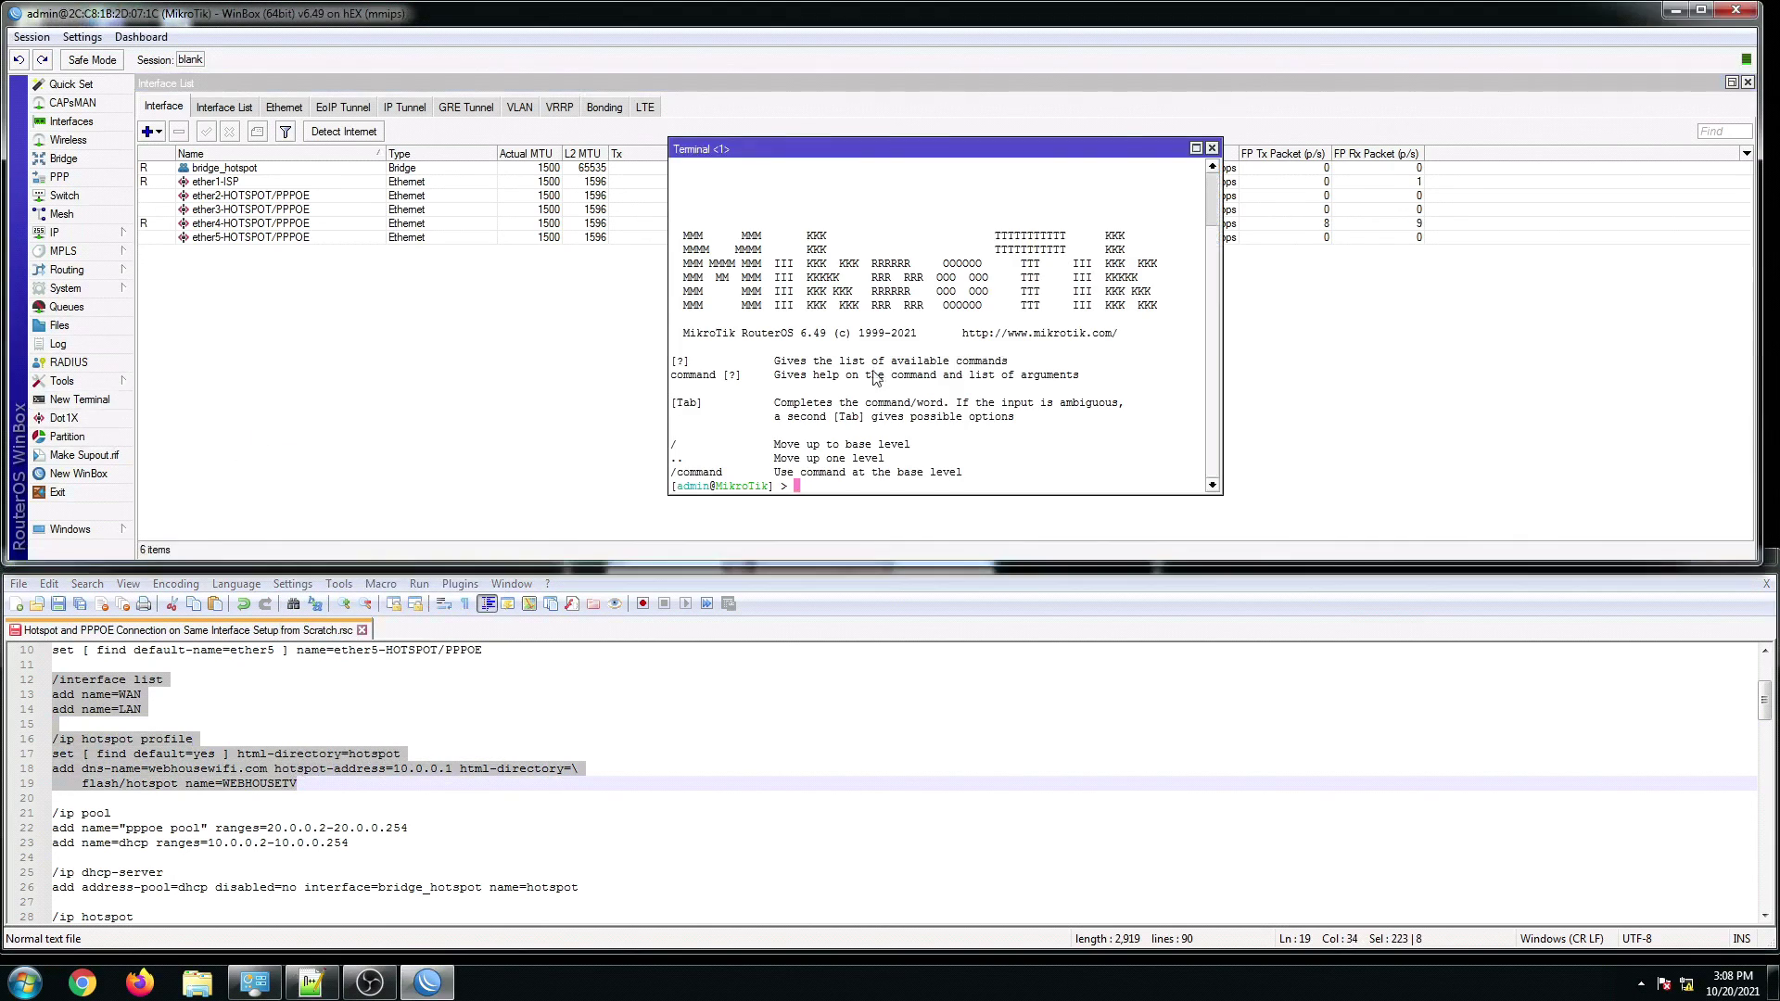
{"action": "right_click", "coordinate": [837, 488]}
{"action": "left_click", "coordinate": [882, 565]}
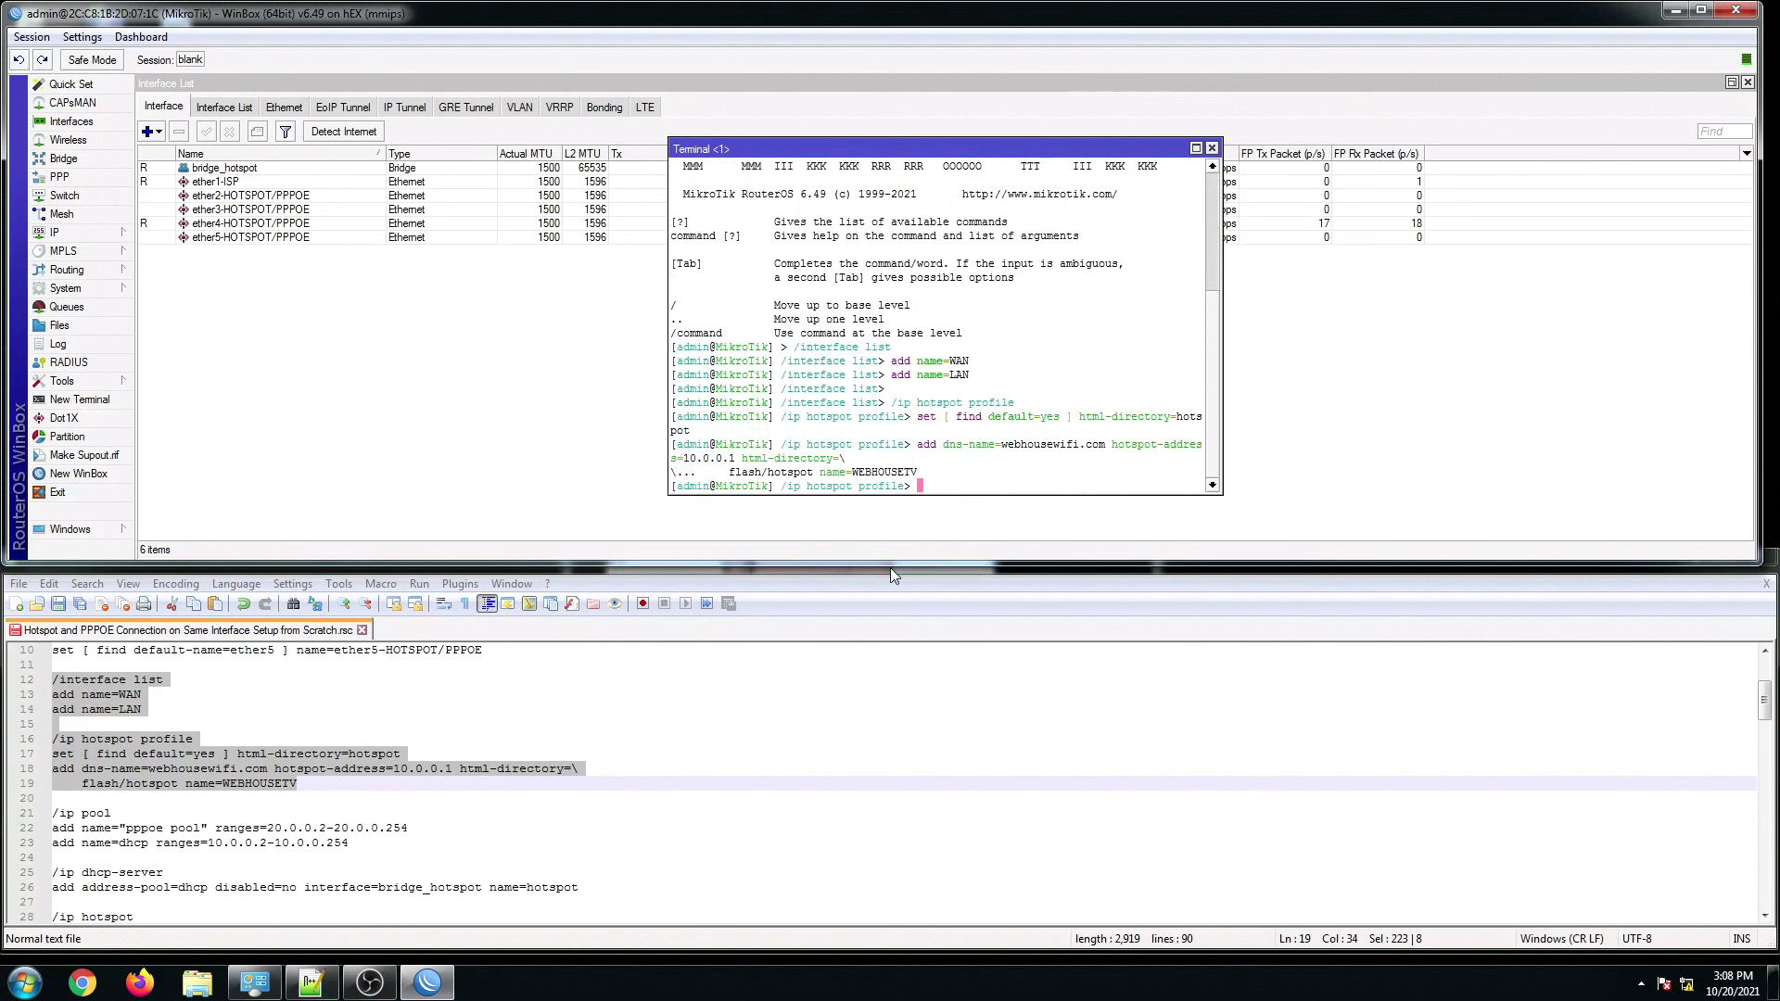
{"action": "left_click", "coordinate": [1212, 149]}
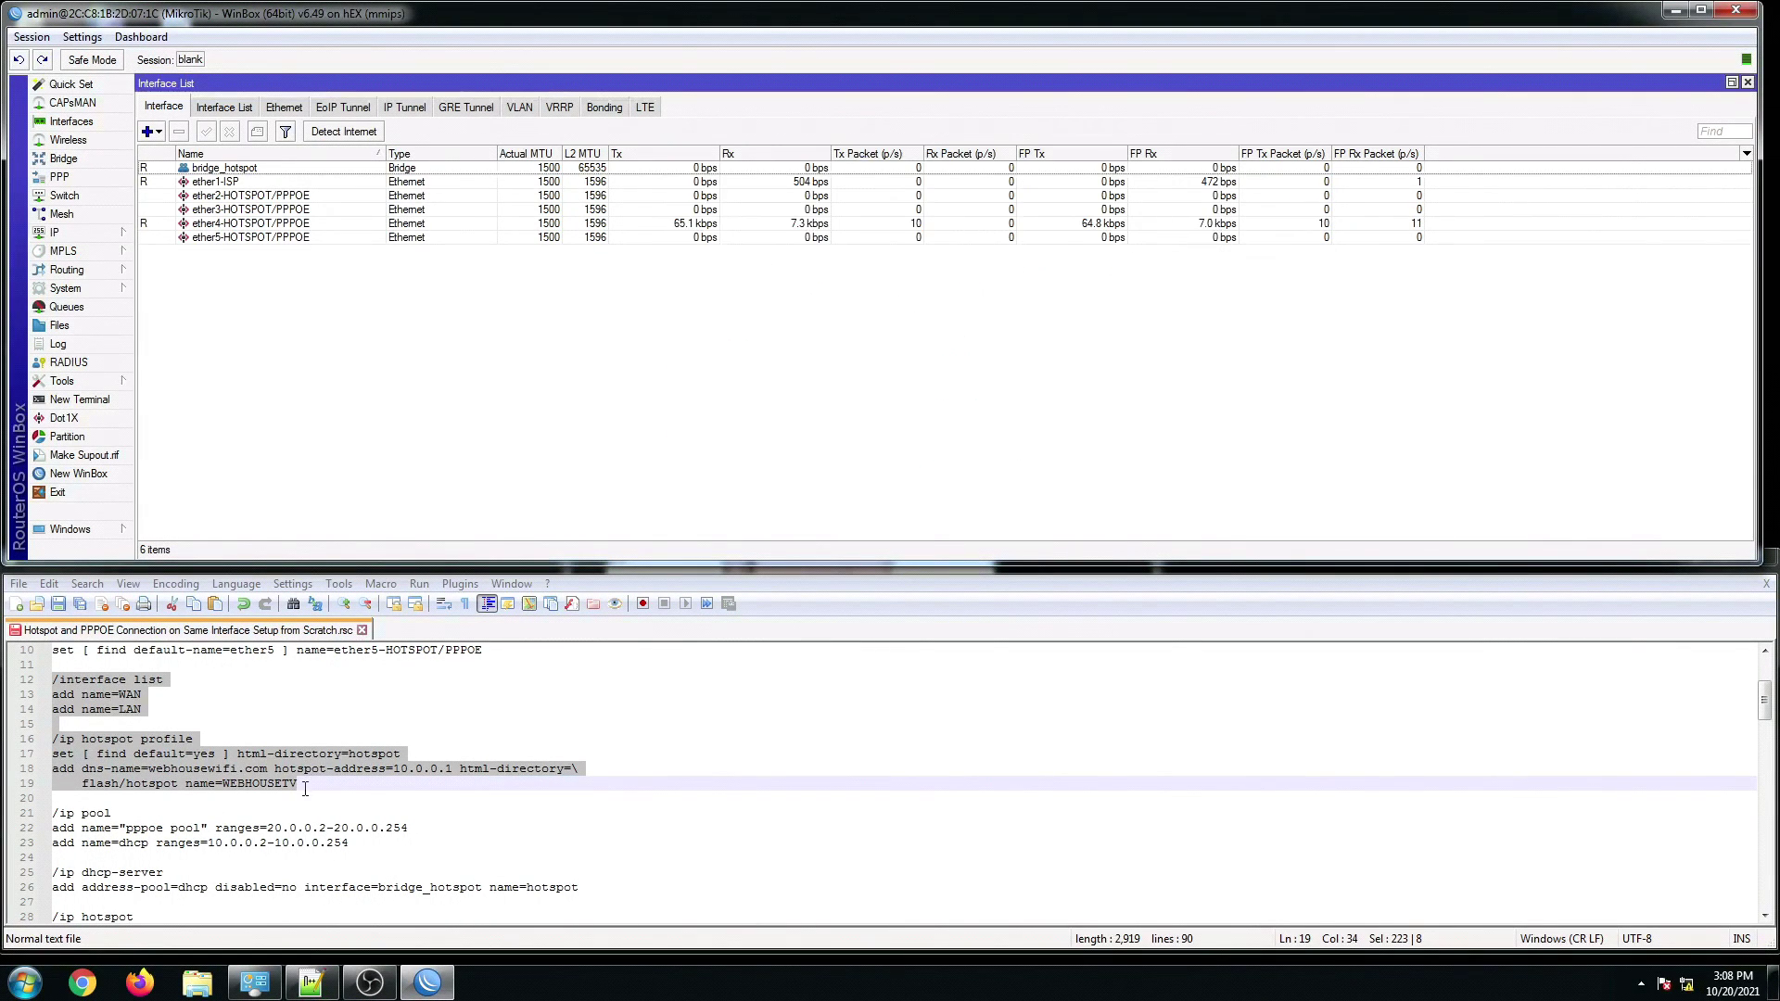
Step: Copy script lines 21–37 covering pools, DHCP server, hotspot and the 30MBPS and 10MBPS profiles
{"action": "left_click", "coordinate": [204, 829]}
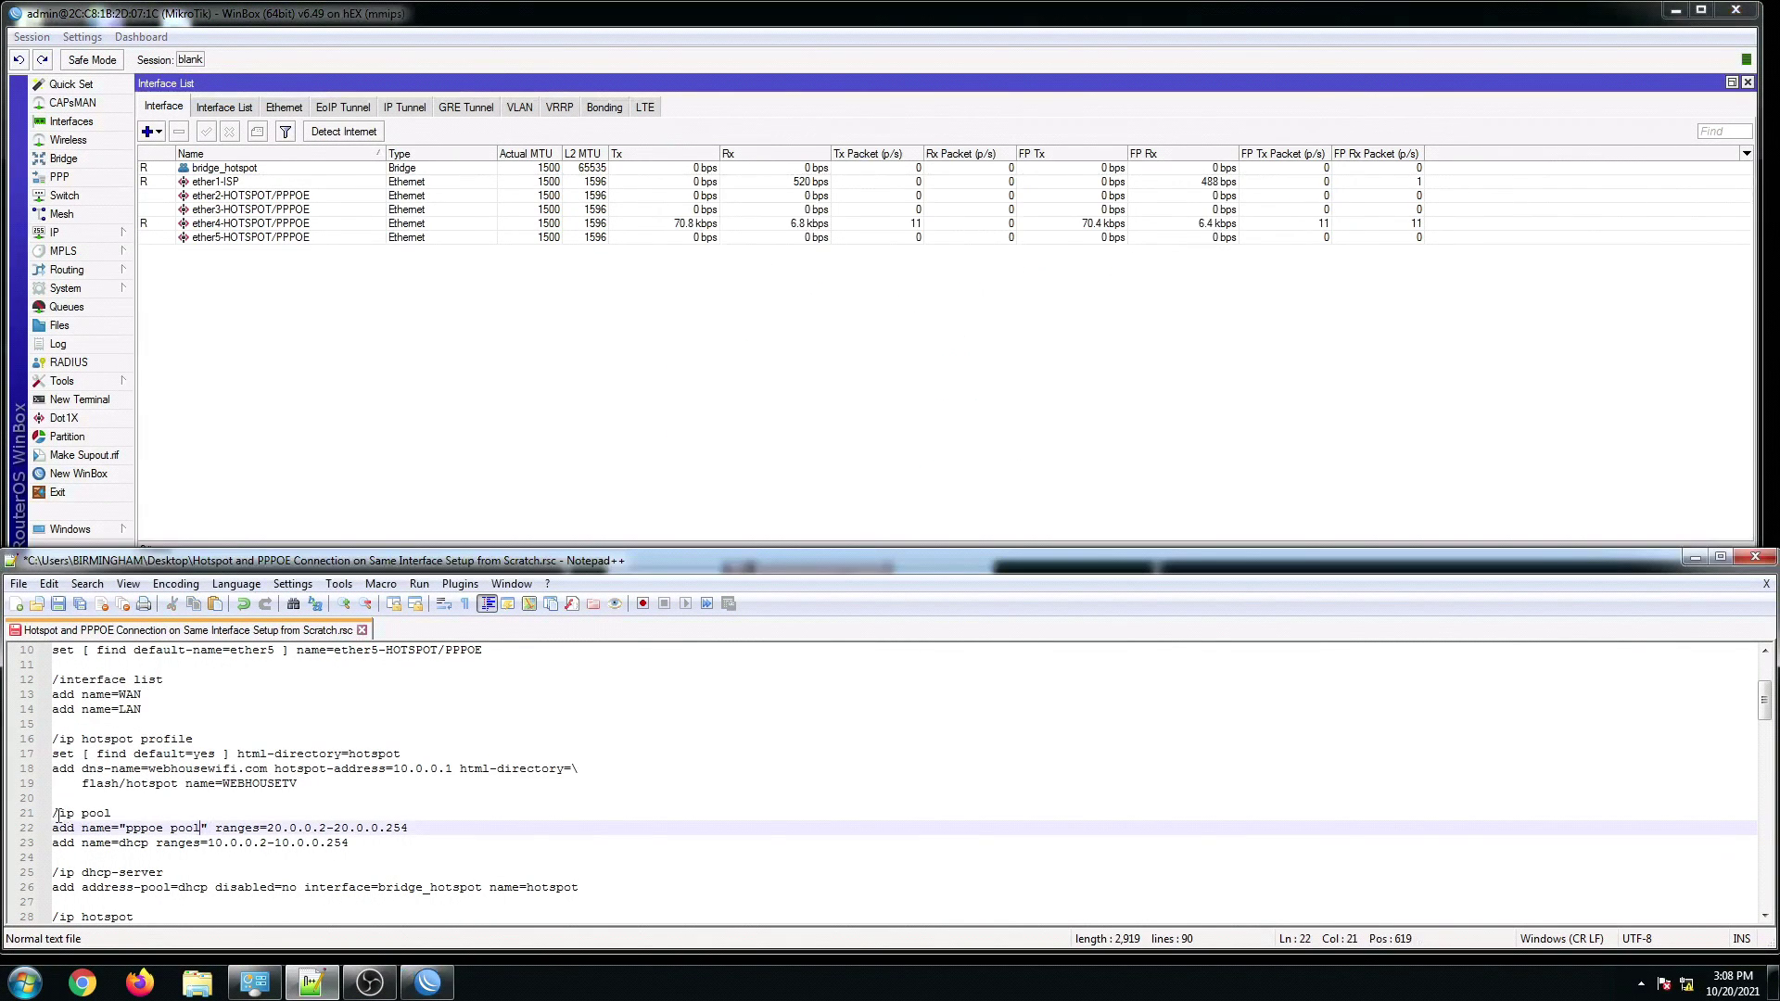
{"action": "left_click_drag", "start_coordinate": [58, 816], "coordinate": [452, 828]}
{"action": "scroll", "coordinate": [199, 832], "scroll_direction": "down", "scroll_amount": 3}
{"action": "scroll", "coordinate": [201, 832], "scroll_direction": "down", "scroll_amount": 2}
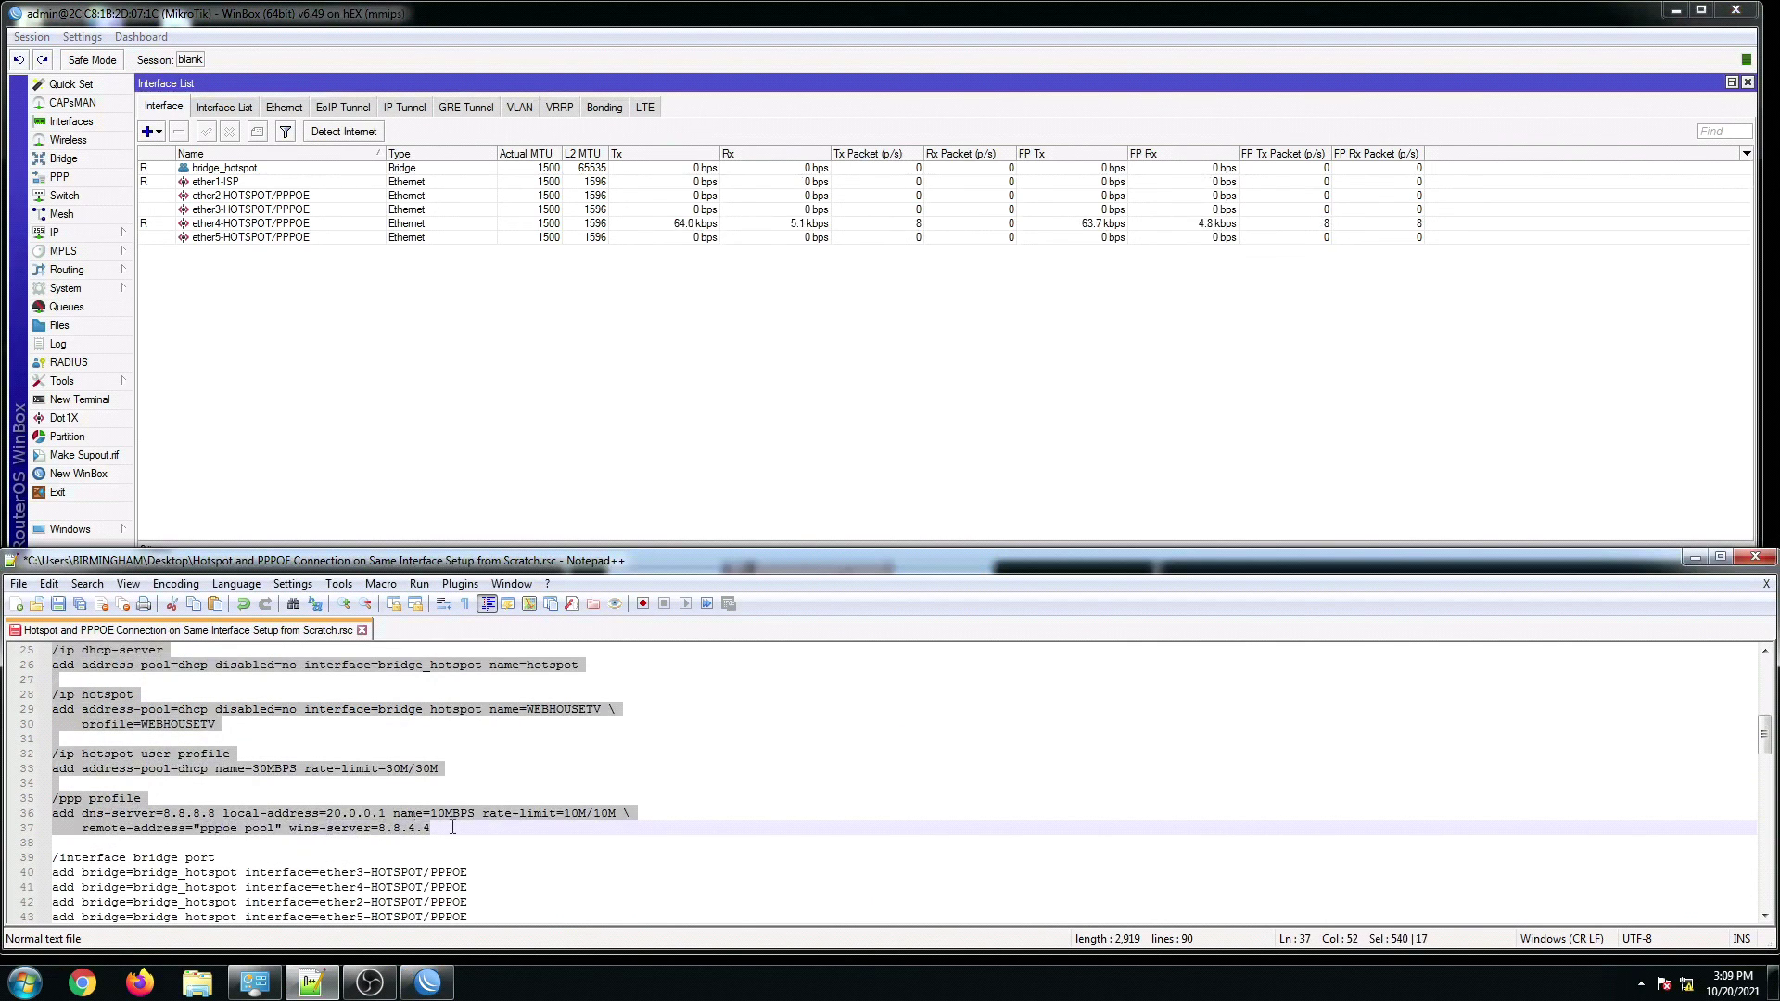
{"action": "right_click", "coordinate": [397, 820]}
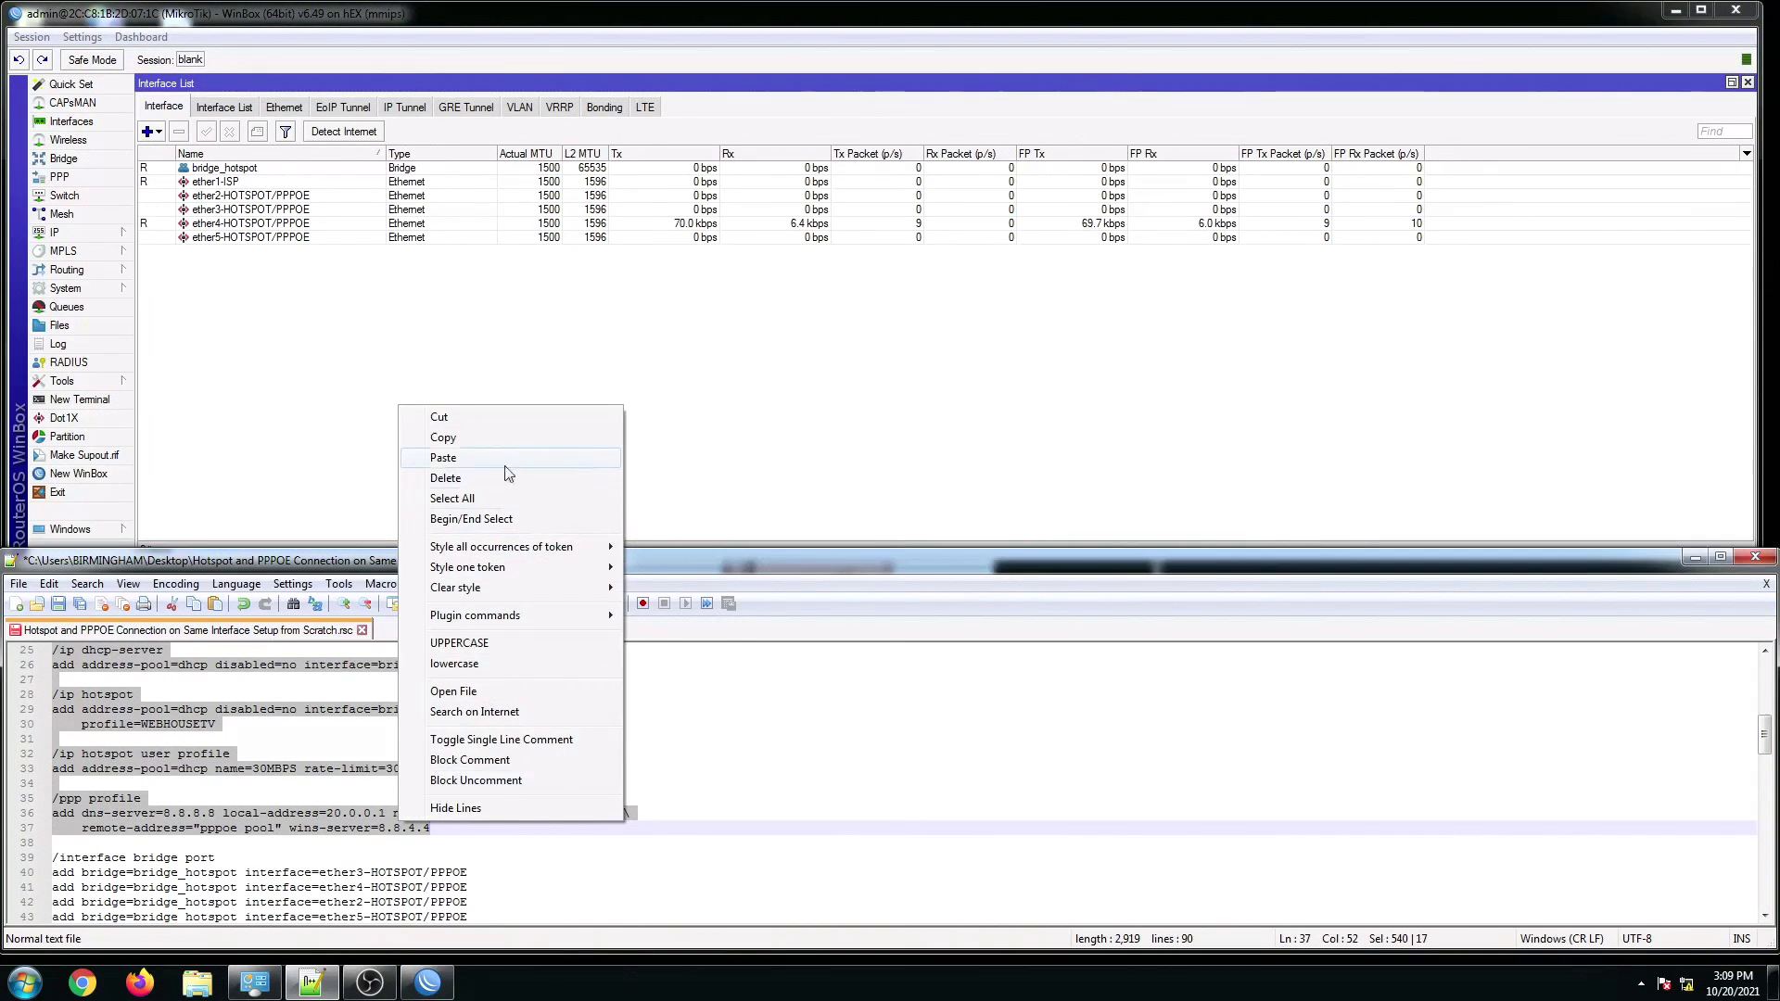
{"action": "left_click", "coordinate": [443, 436]}
Step: Paste the copied commands into a new terminal, run the last one with Enter, and close it
{"action": "left_click", "coordinate": [79, 399]}
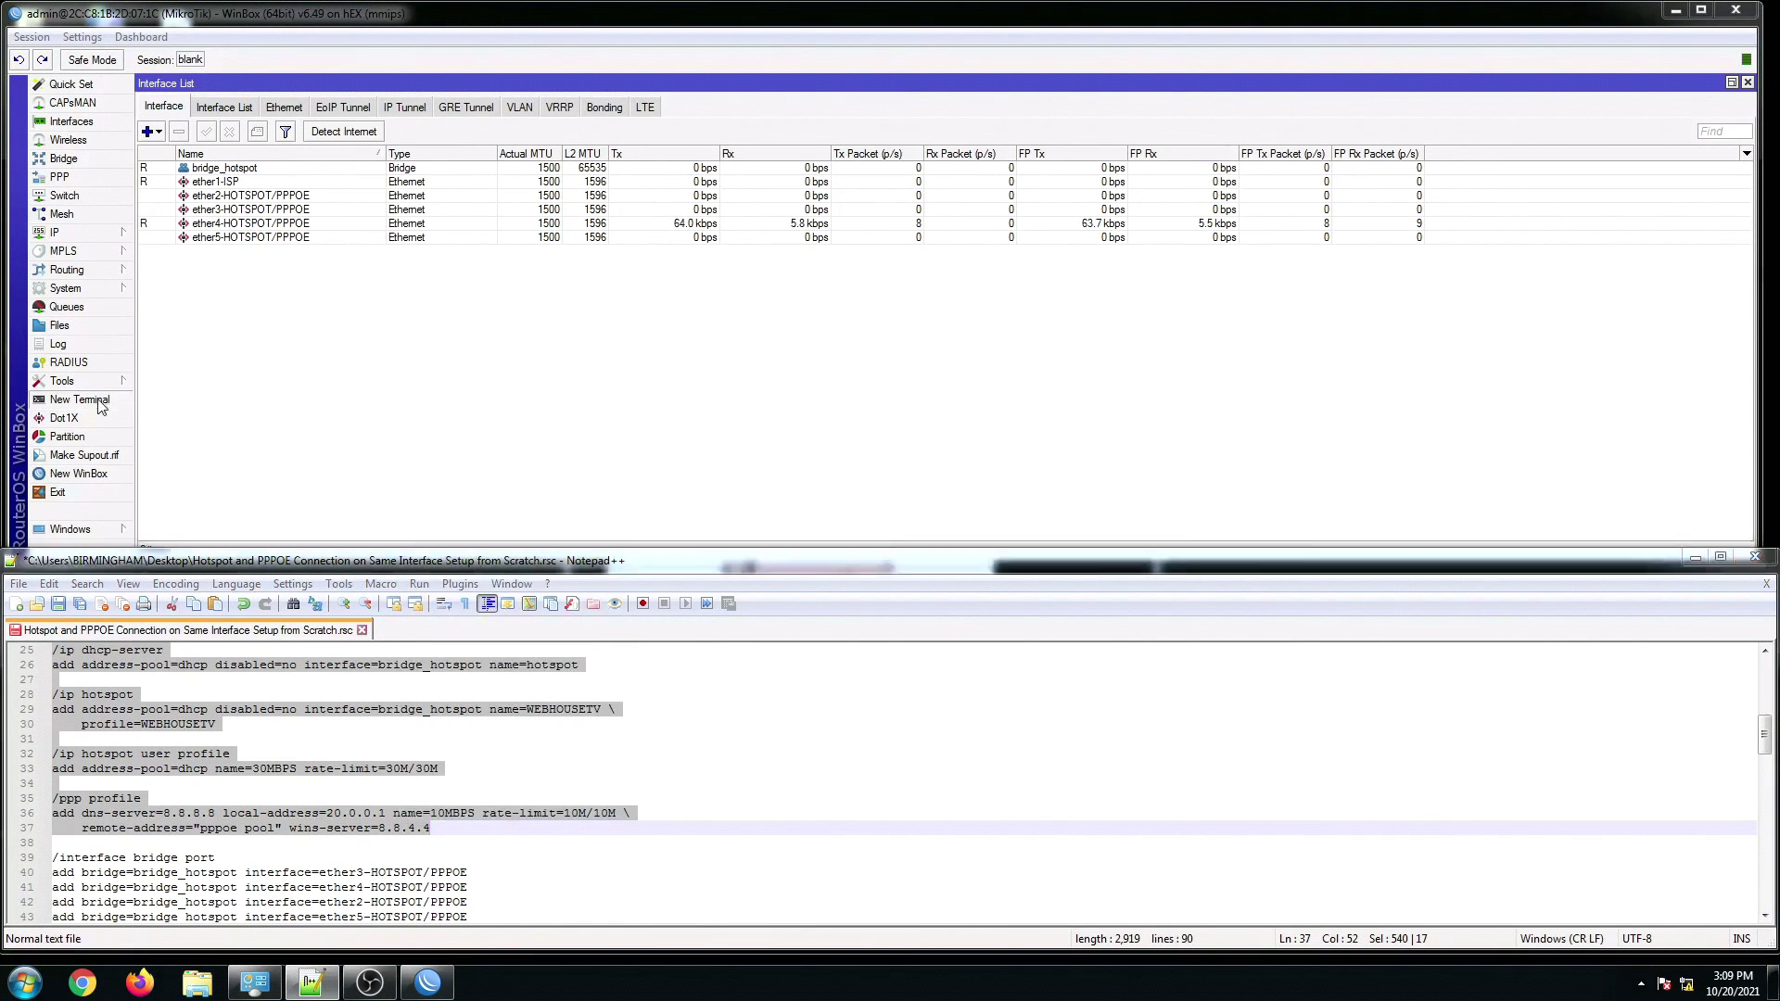
{"action": "right_click", "coordinate": [861, 482]}
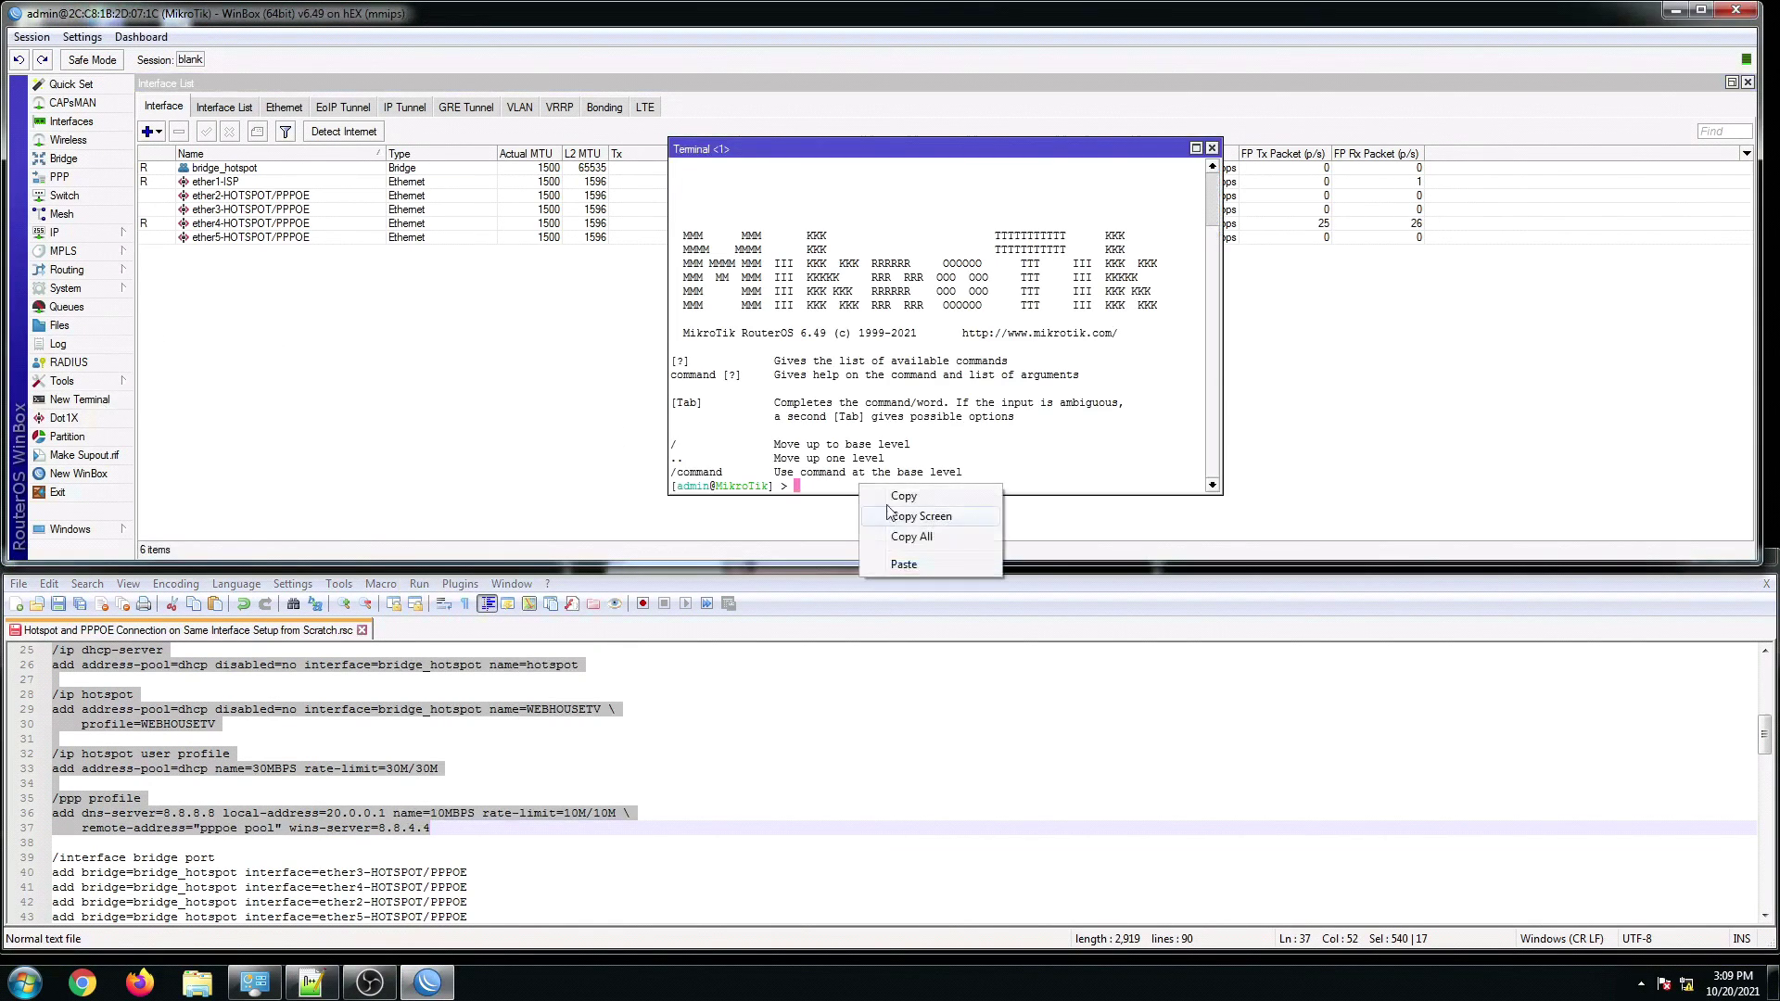
{"action": "left_click", "coordinate": [908, 561]}
{"action": "key", "text": "Return"}
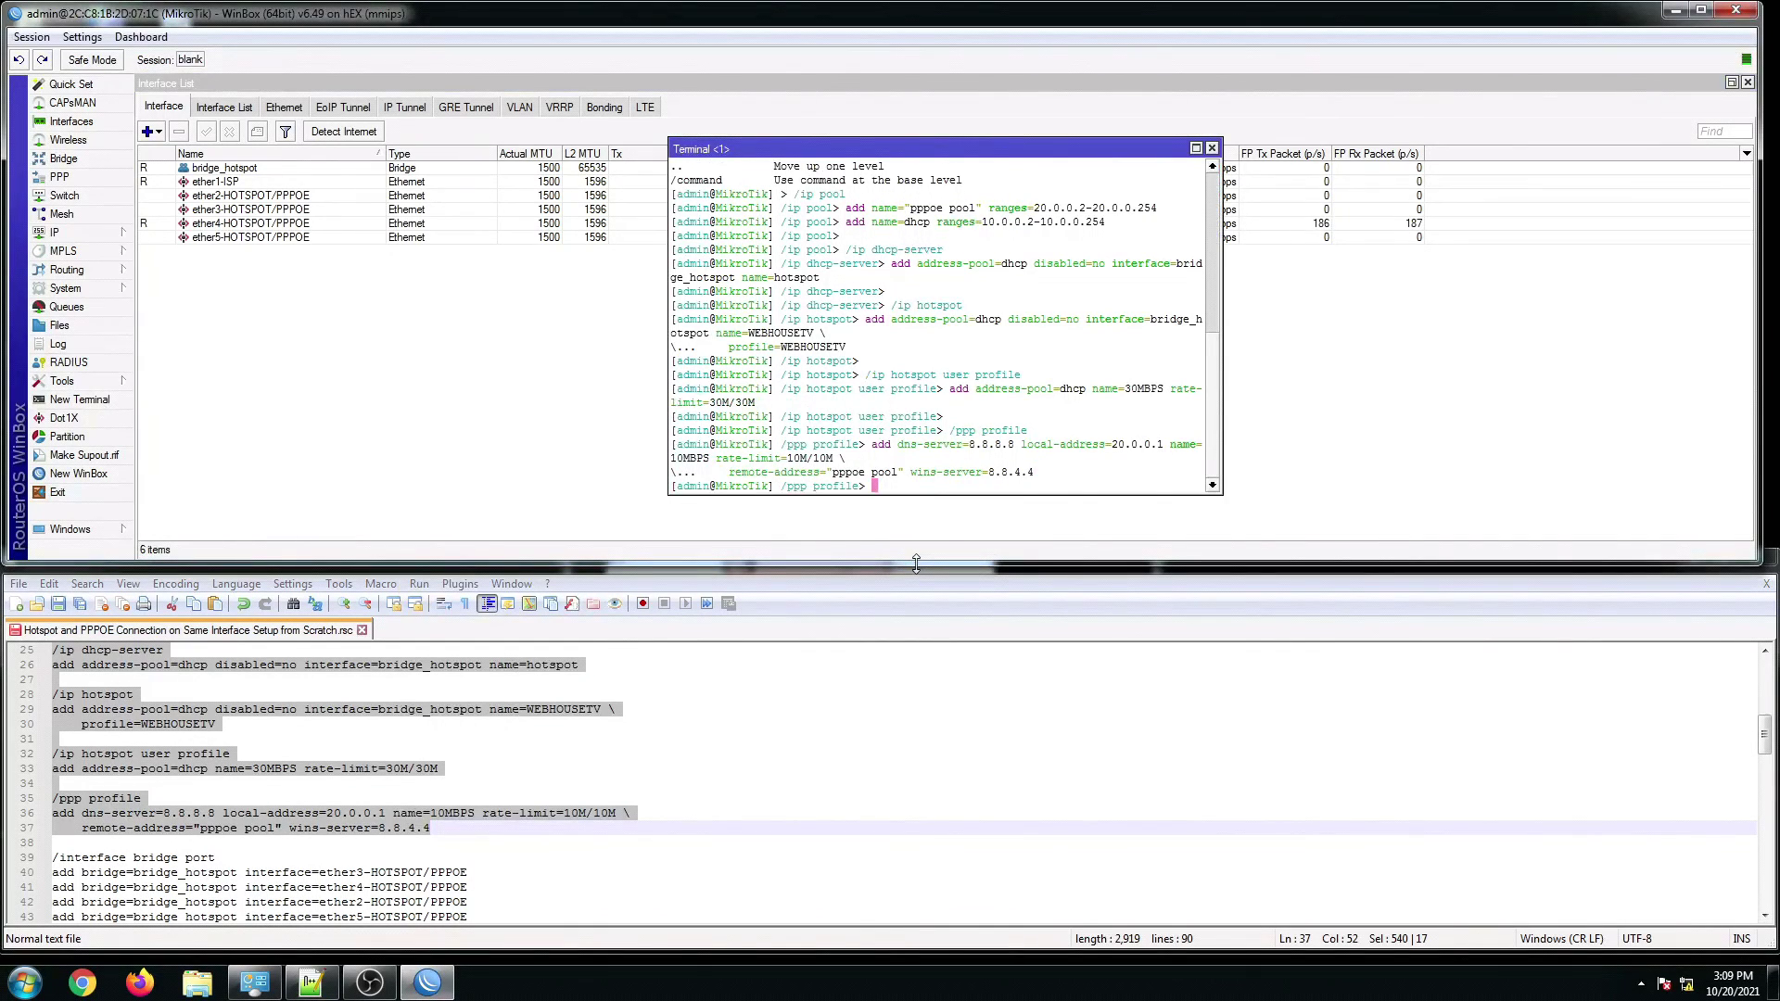
{"action": "left_click", "coordinate": [1210, 147]}
{"action": "left_click", "coordinate": [231, 770]}
{"action": "scroll", "coordinate": [231, 770], "scroll_direction": "down", "scroll_amount": 2}
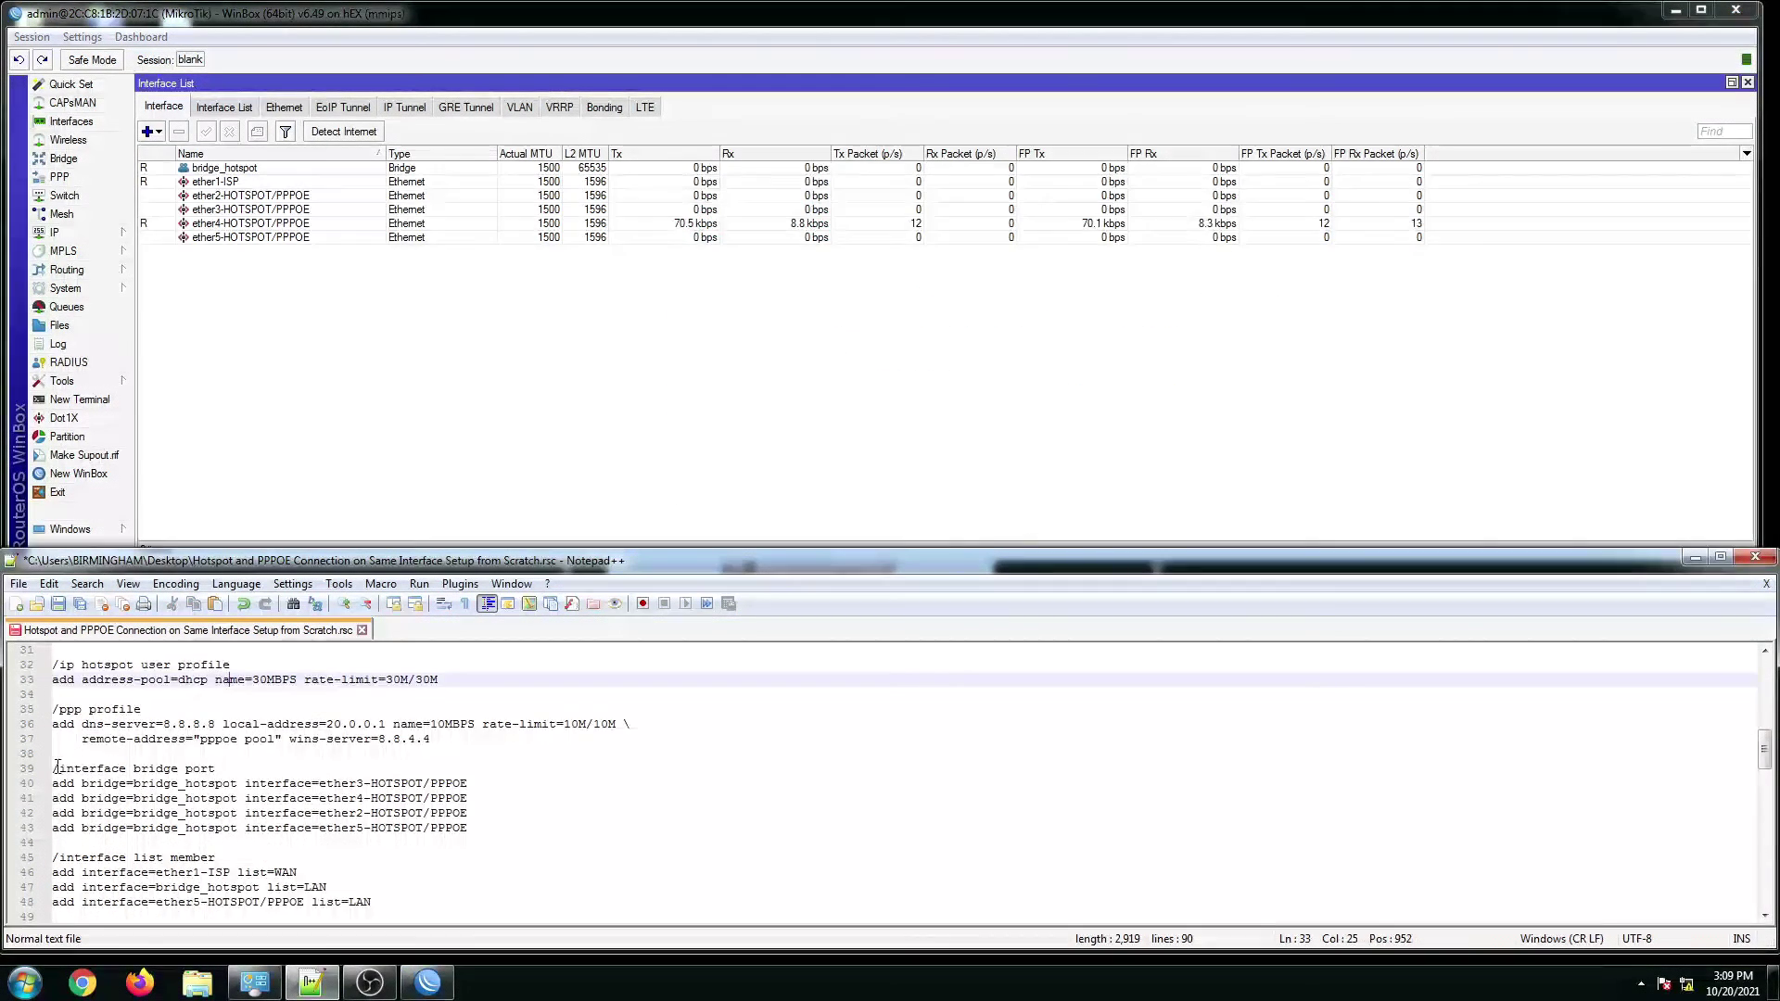
Step: Copy the /interface bridge port block and paste it into a new terminal, which crashes WinBox
{"action": "left_click_drag", "start_coordinate": [55, 770], "coordinate": [480, 830]}
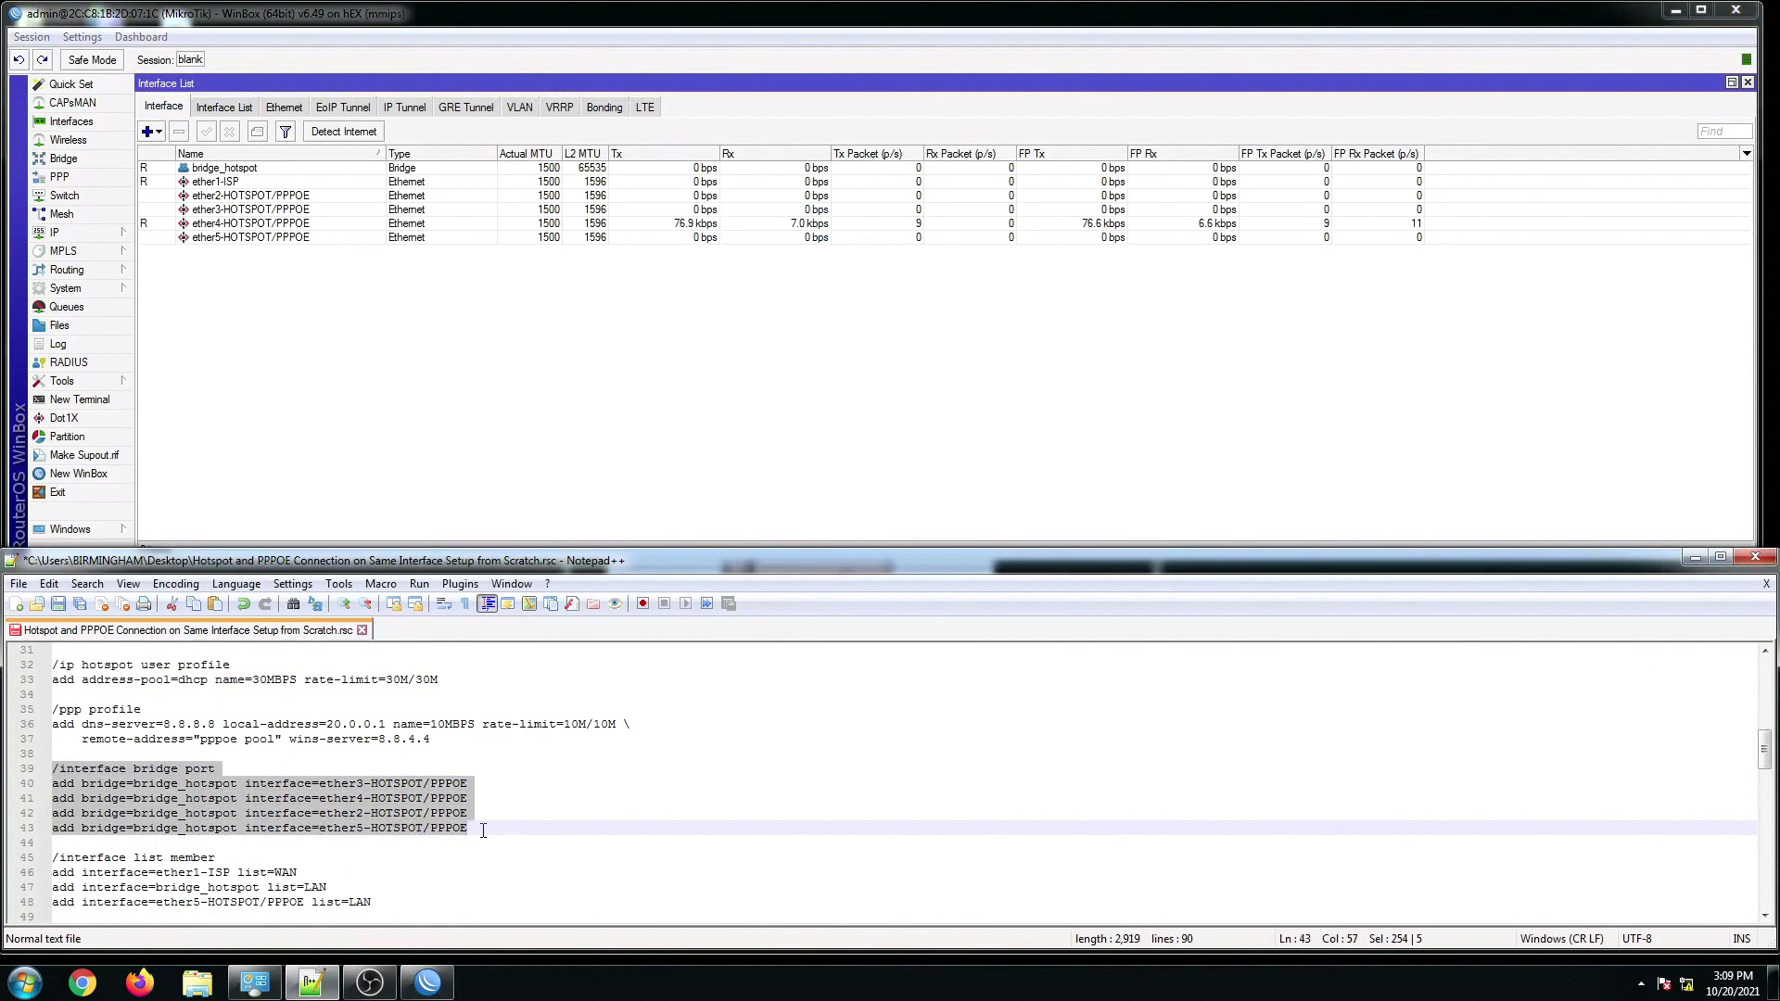
{"action": "right_click", "coordinate": [436, 832]}
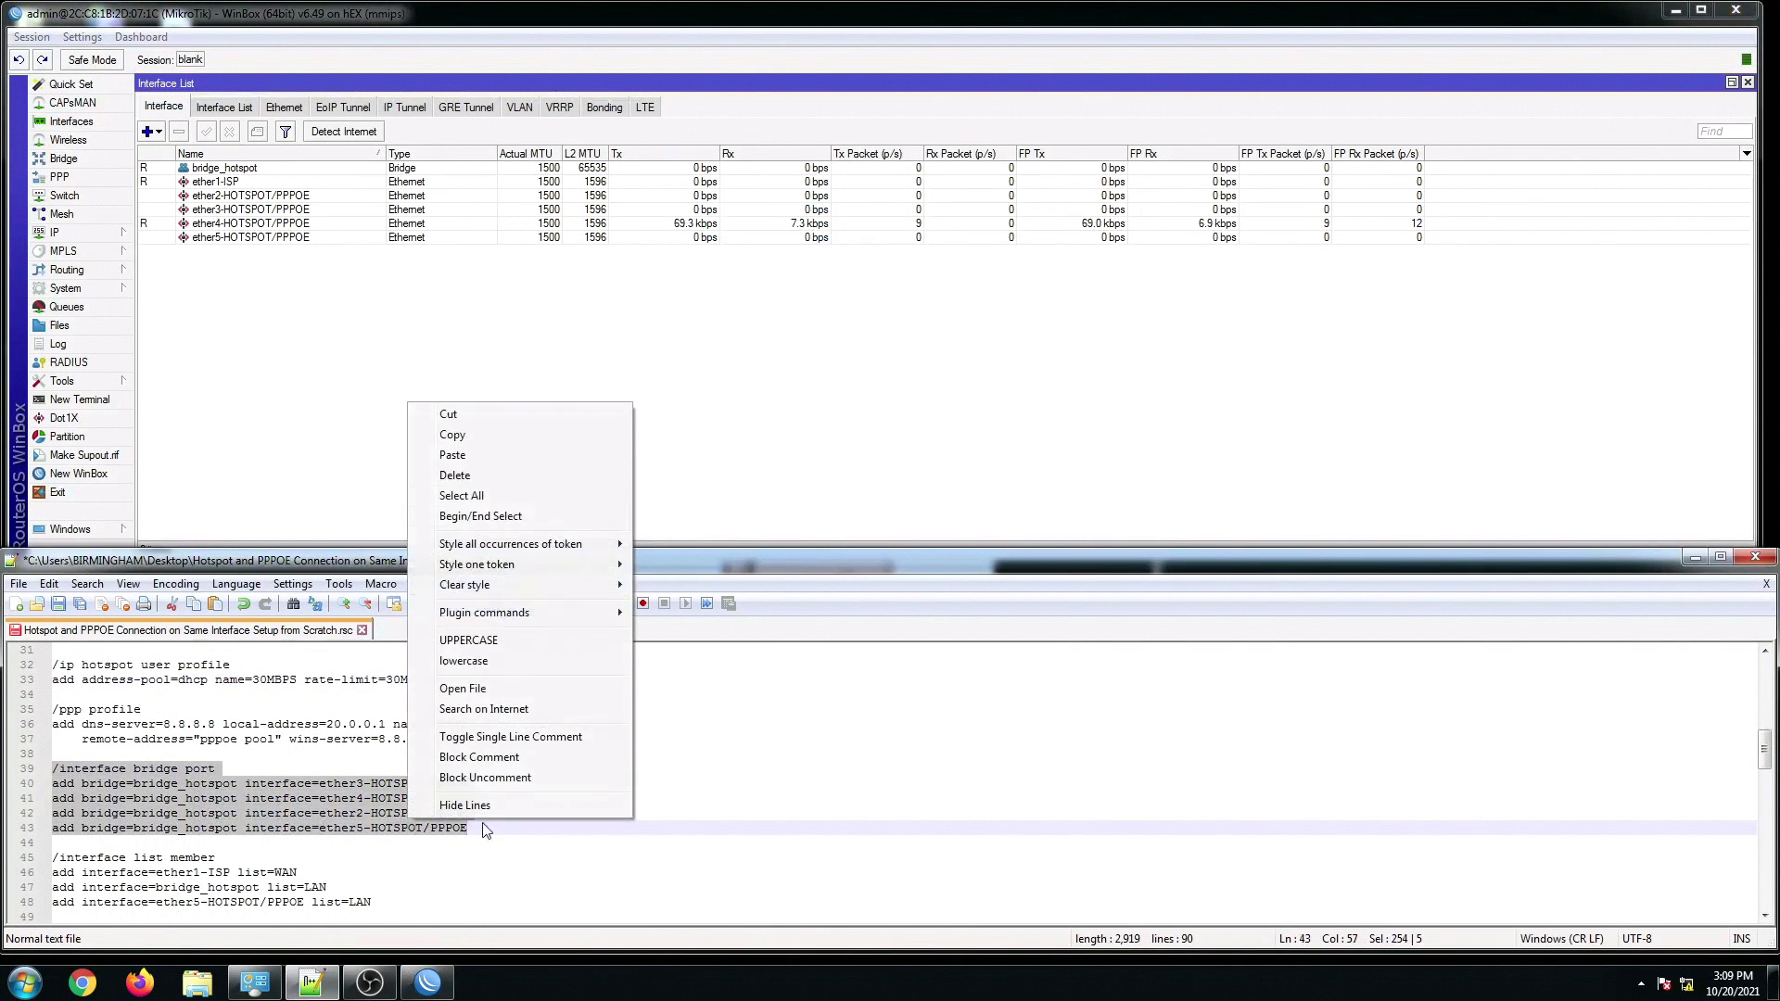
{"action": "left_click", "coordinate": [461, 439]}
{"action": "left_click", "coordinate": [61, 402]}
{"action": "right_click", "coordinate": [831, 488]}
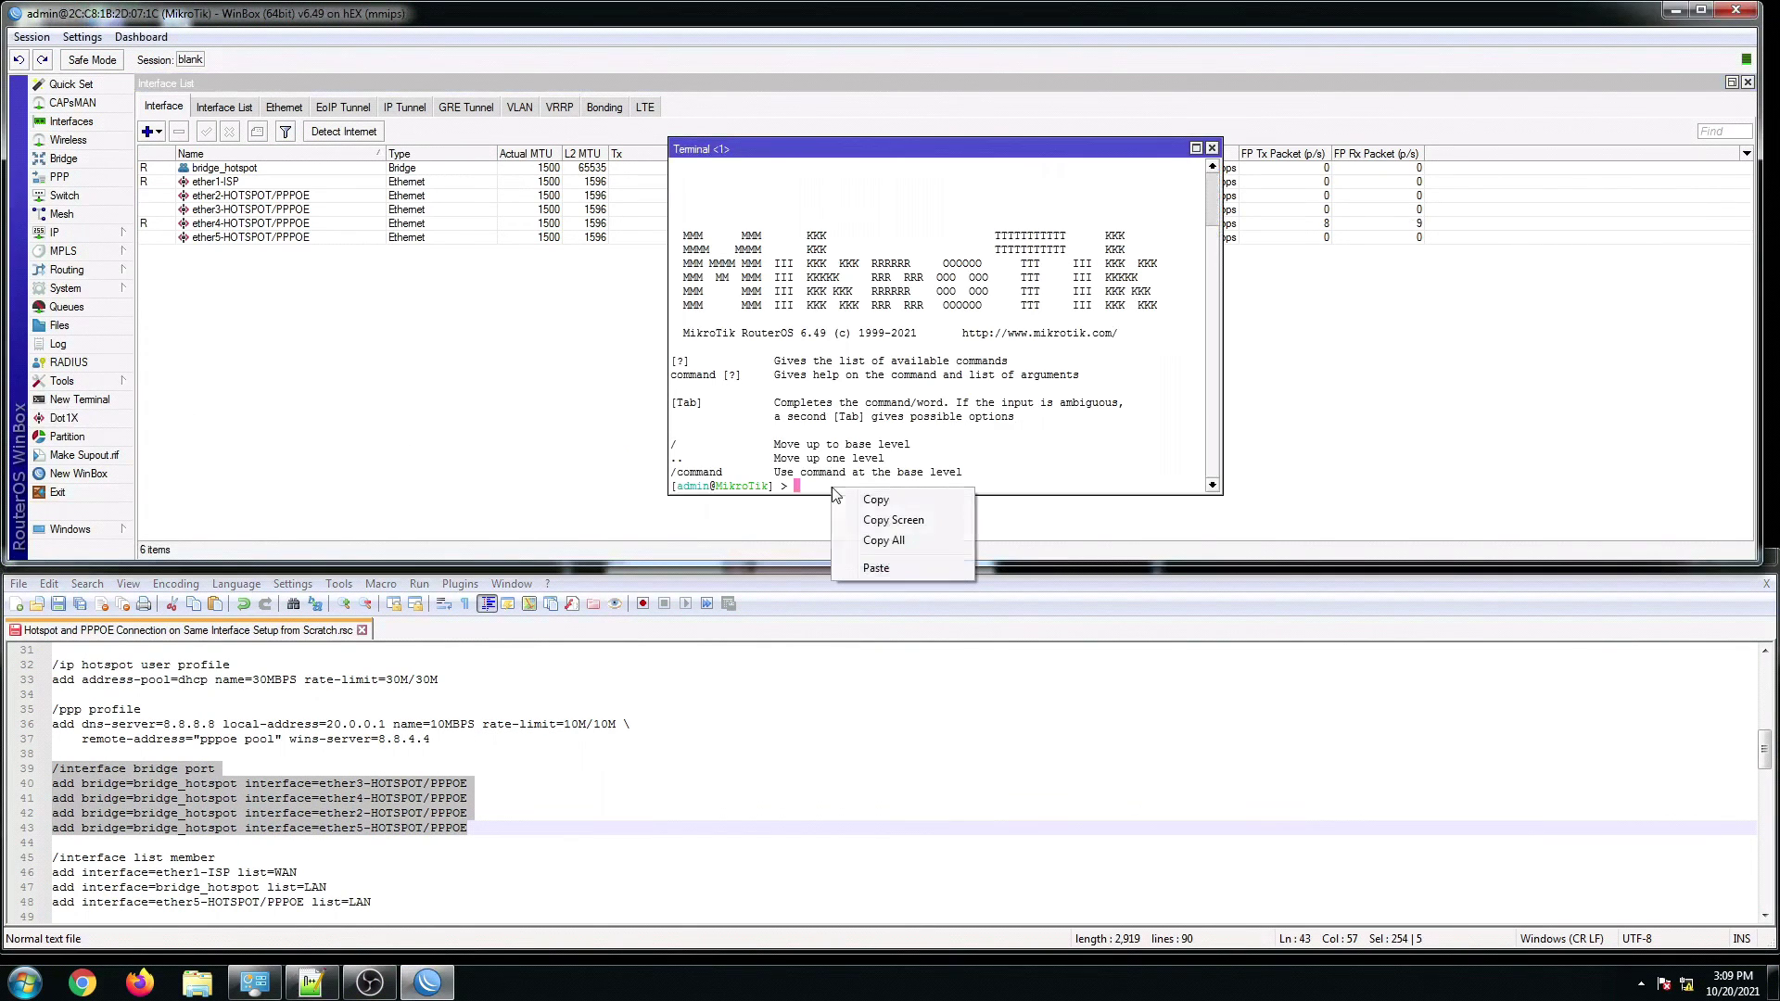
{"action": "left_click", "coordinate": [876, 568]}
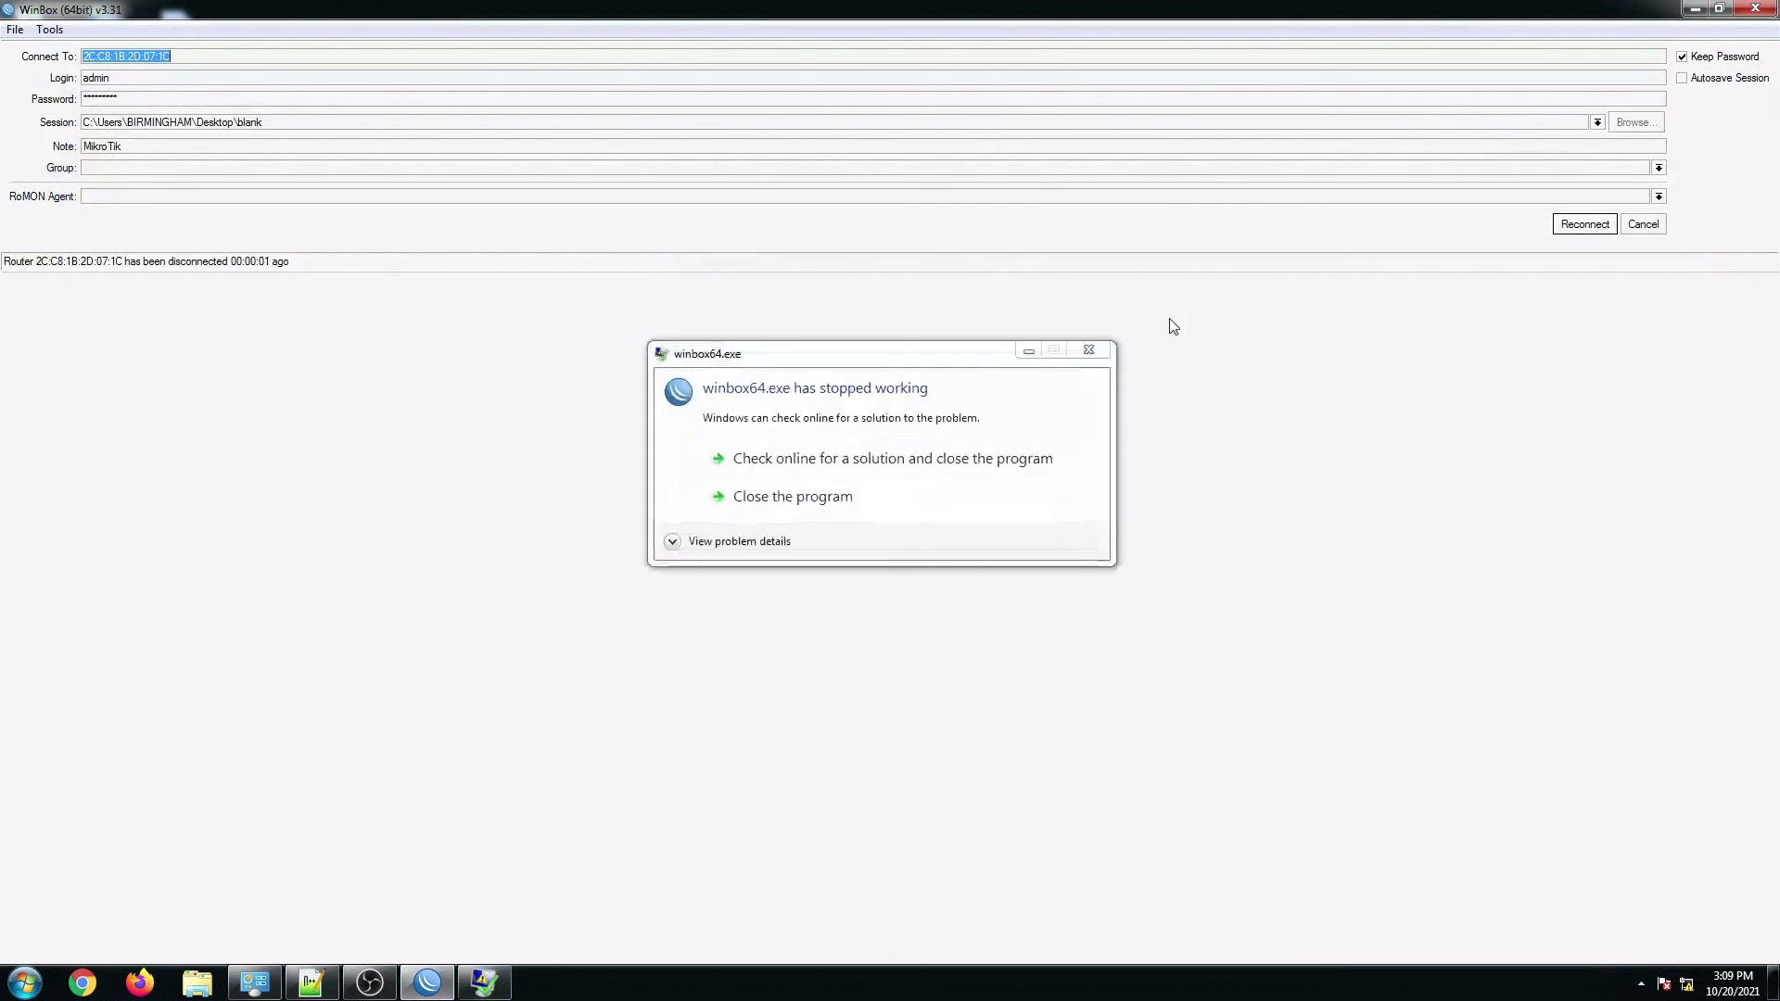
Step: Dismiss the crash notice and reconnect WinBox to the hEX router from Neighbors
{"action": "left_click", "coordinate": [769, 500]}
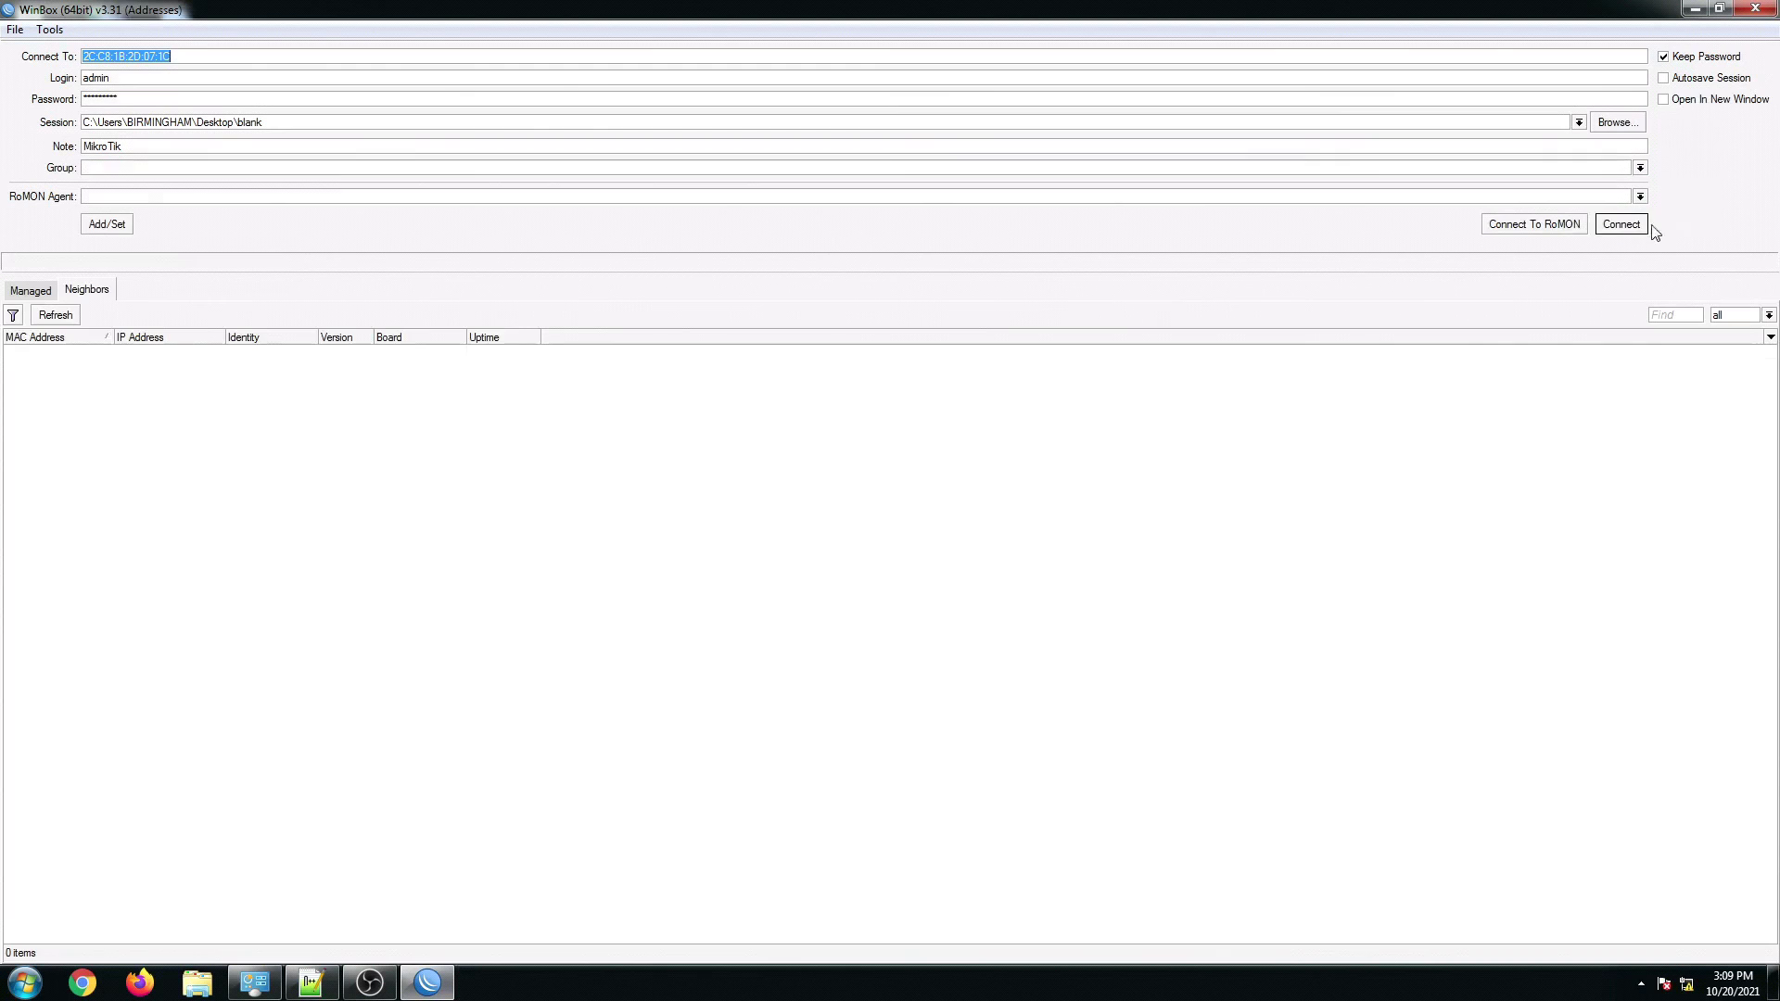
{"action": "left_click", "coordinate": [26, 353]}
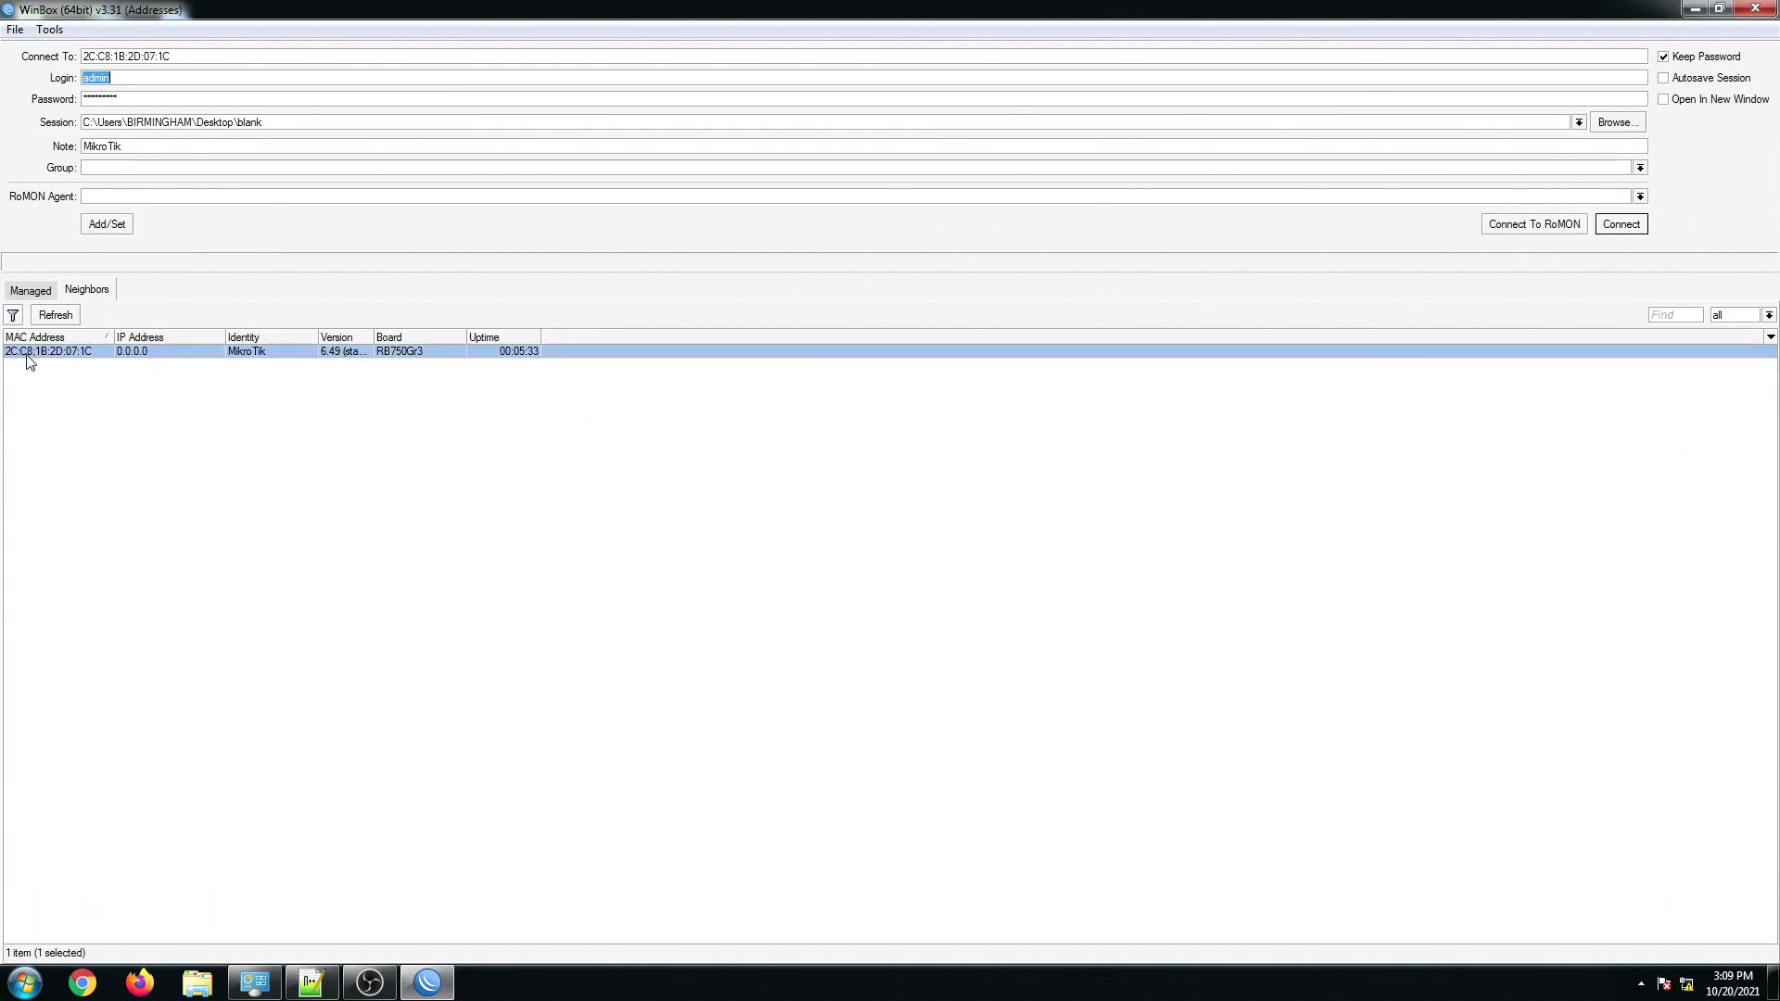
{"action": "left_click", "coordinate": [1622, 225]}
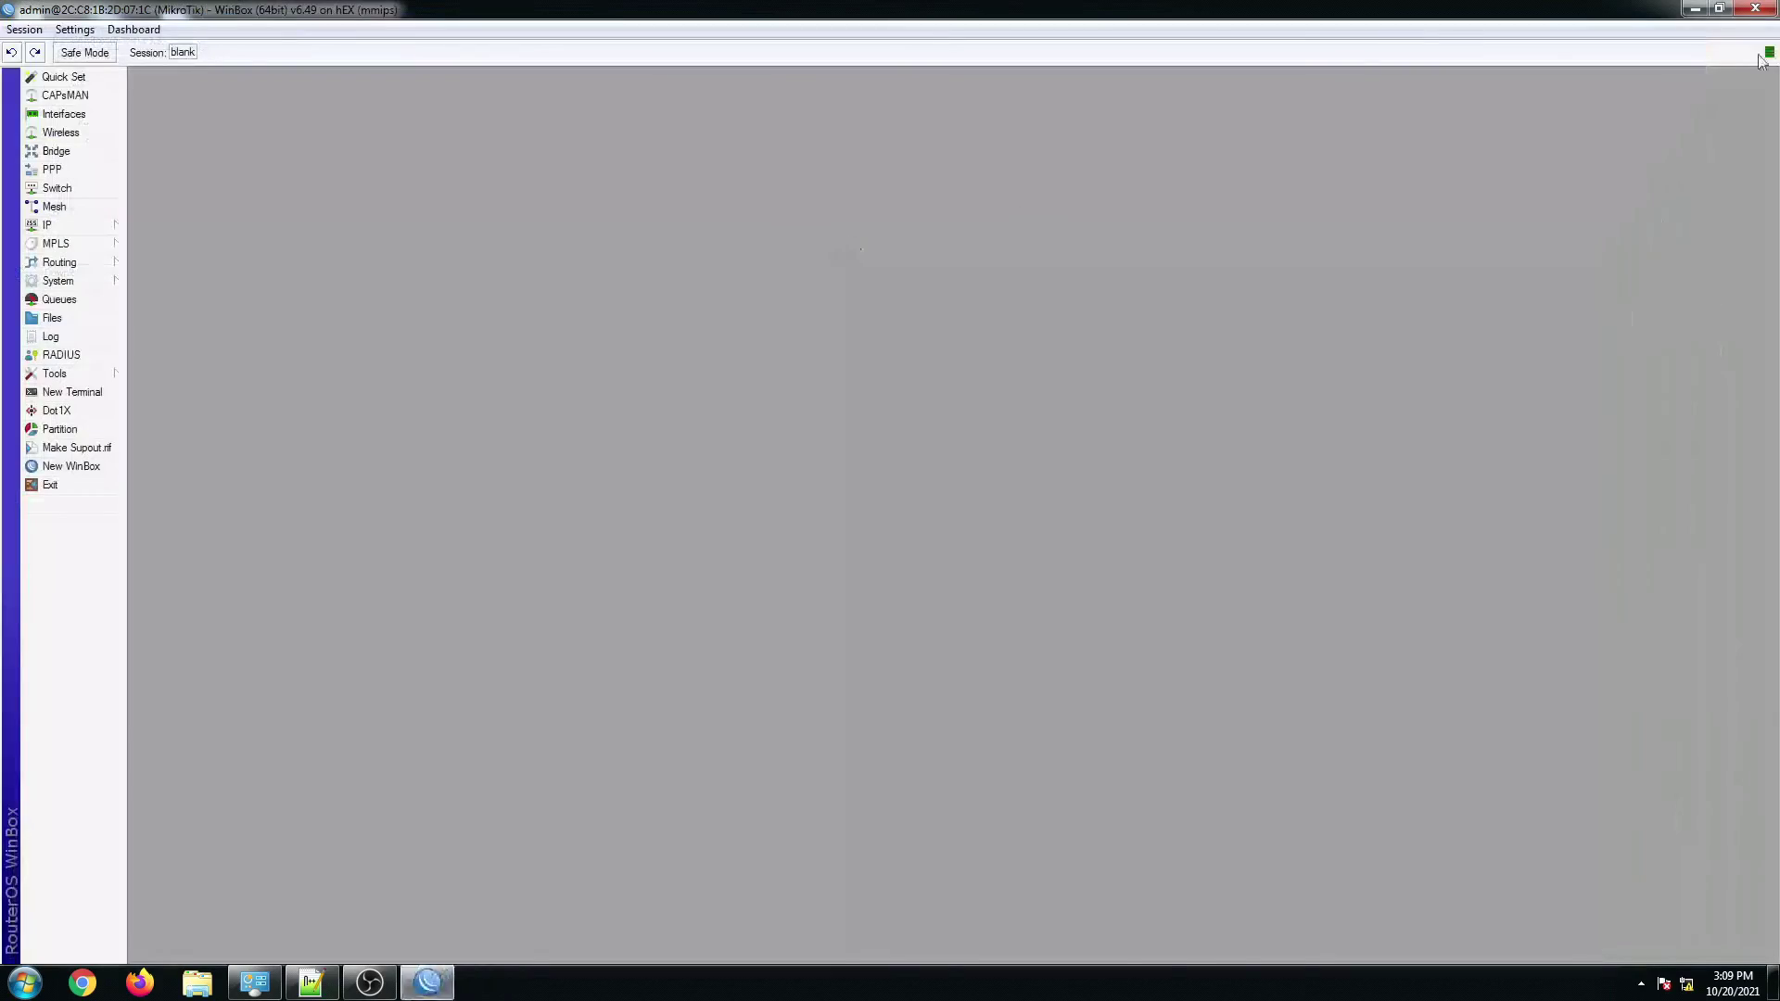
Step: Resize WinBox to sit beside the script editor and open the Bridge window
{"action": "left_click", "coordinate": [1720, 10]}
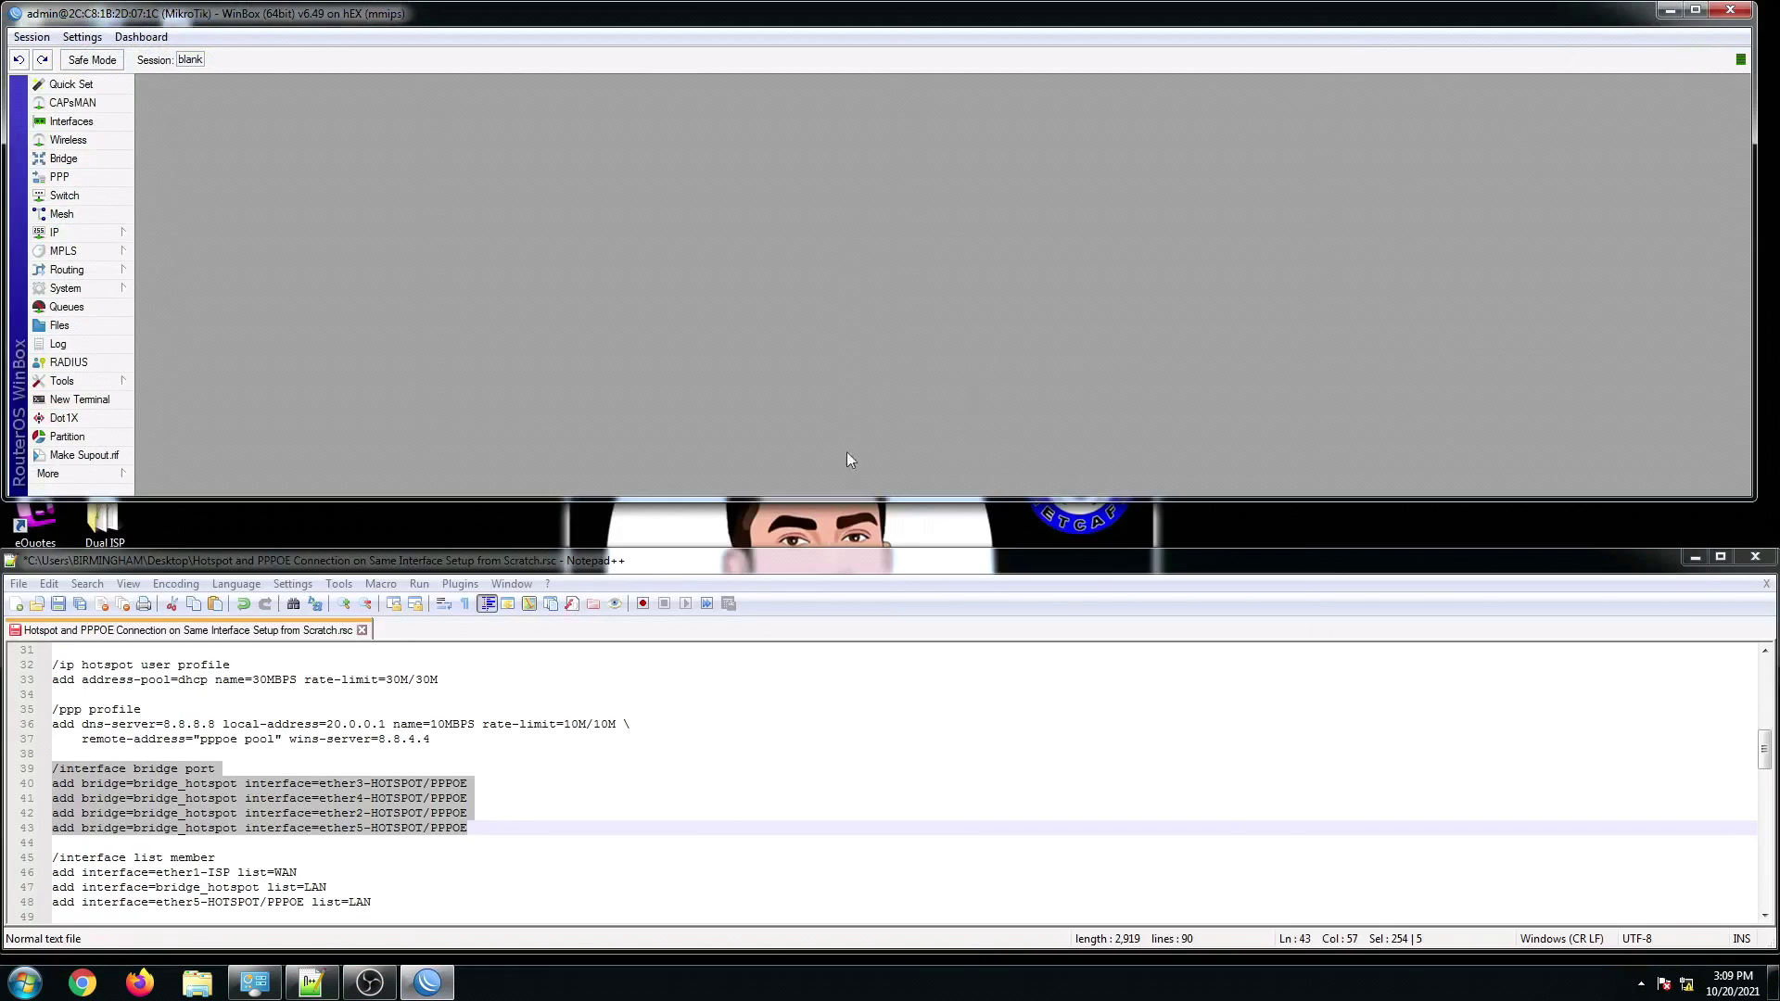
{"action": "left_click_drag", "start_coordinate": [515, 500], "coordinate": [515, 542]}
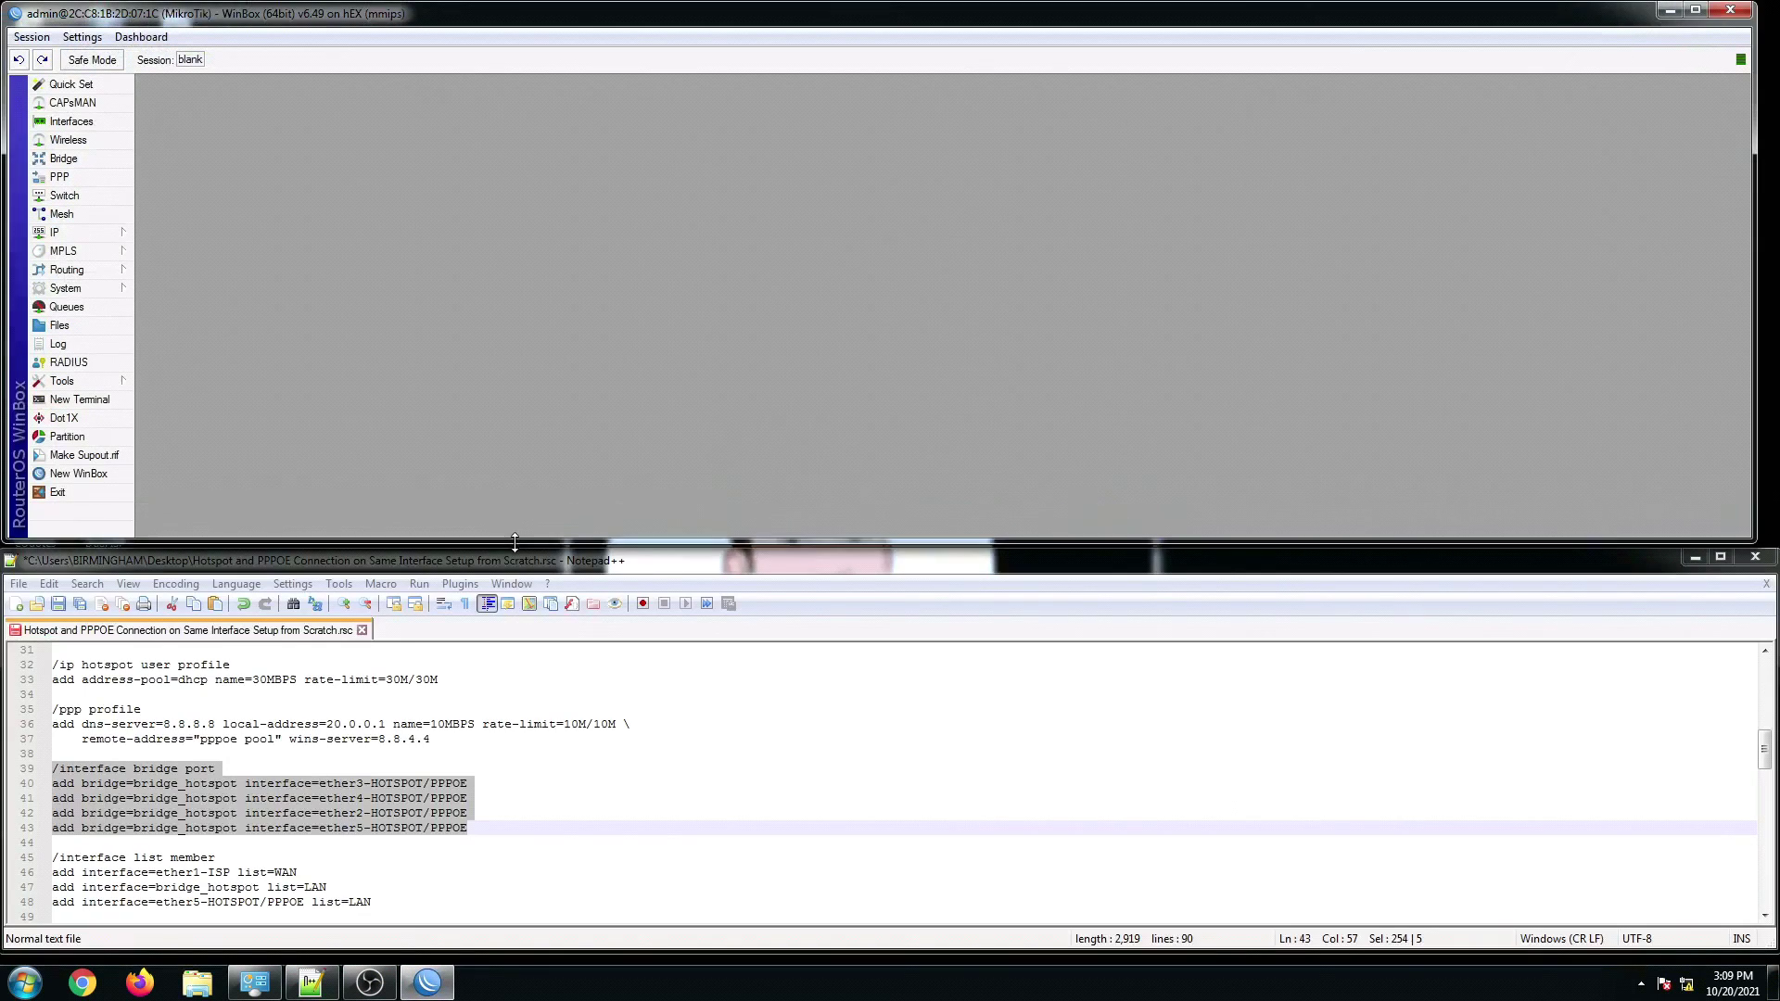
{"action": "left_click", "coordinate": [210, 771]}
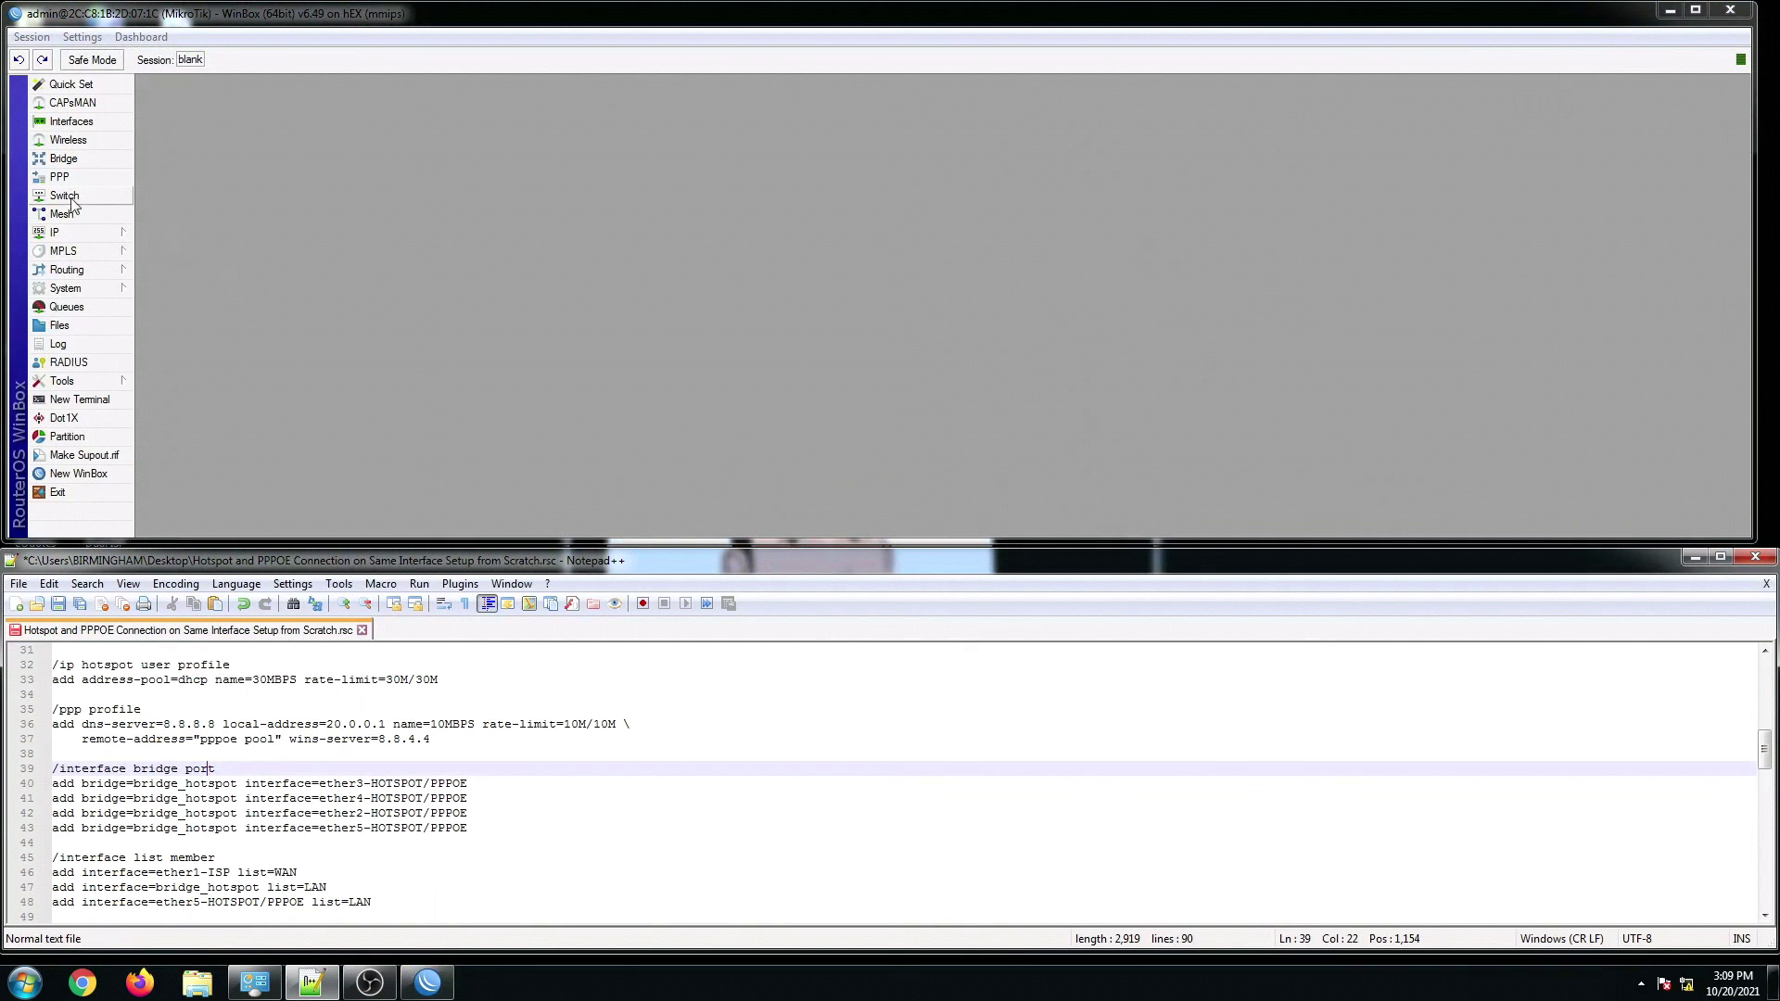
{"action": "left_click", "coordinate": [79, 162]}
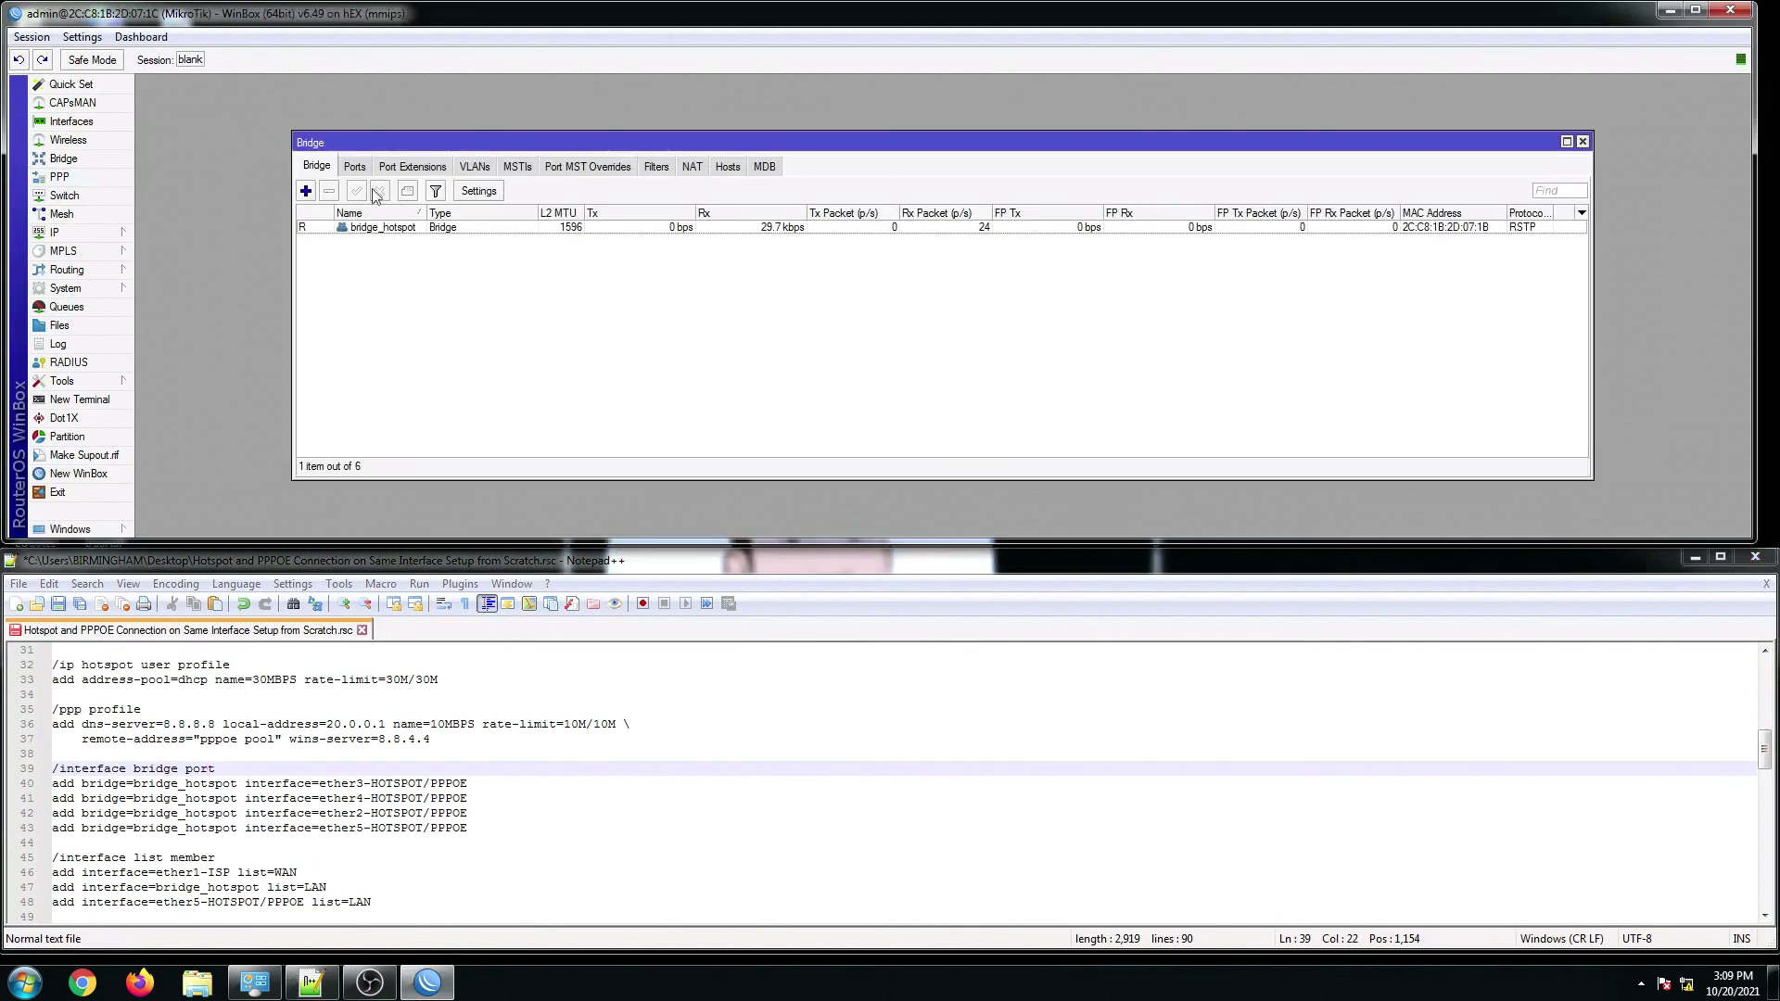
Step: Show the Bridge Ports list maximized, with a wider interface column
{"action": "left_click", "coordinate": [356, 169]}
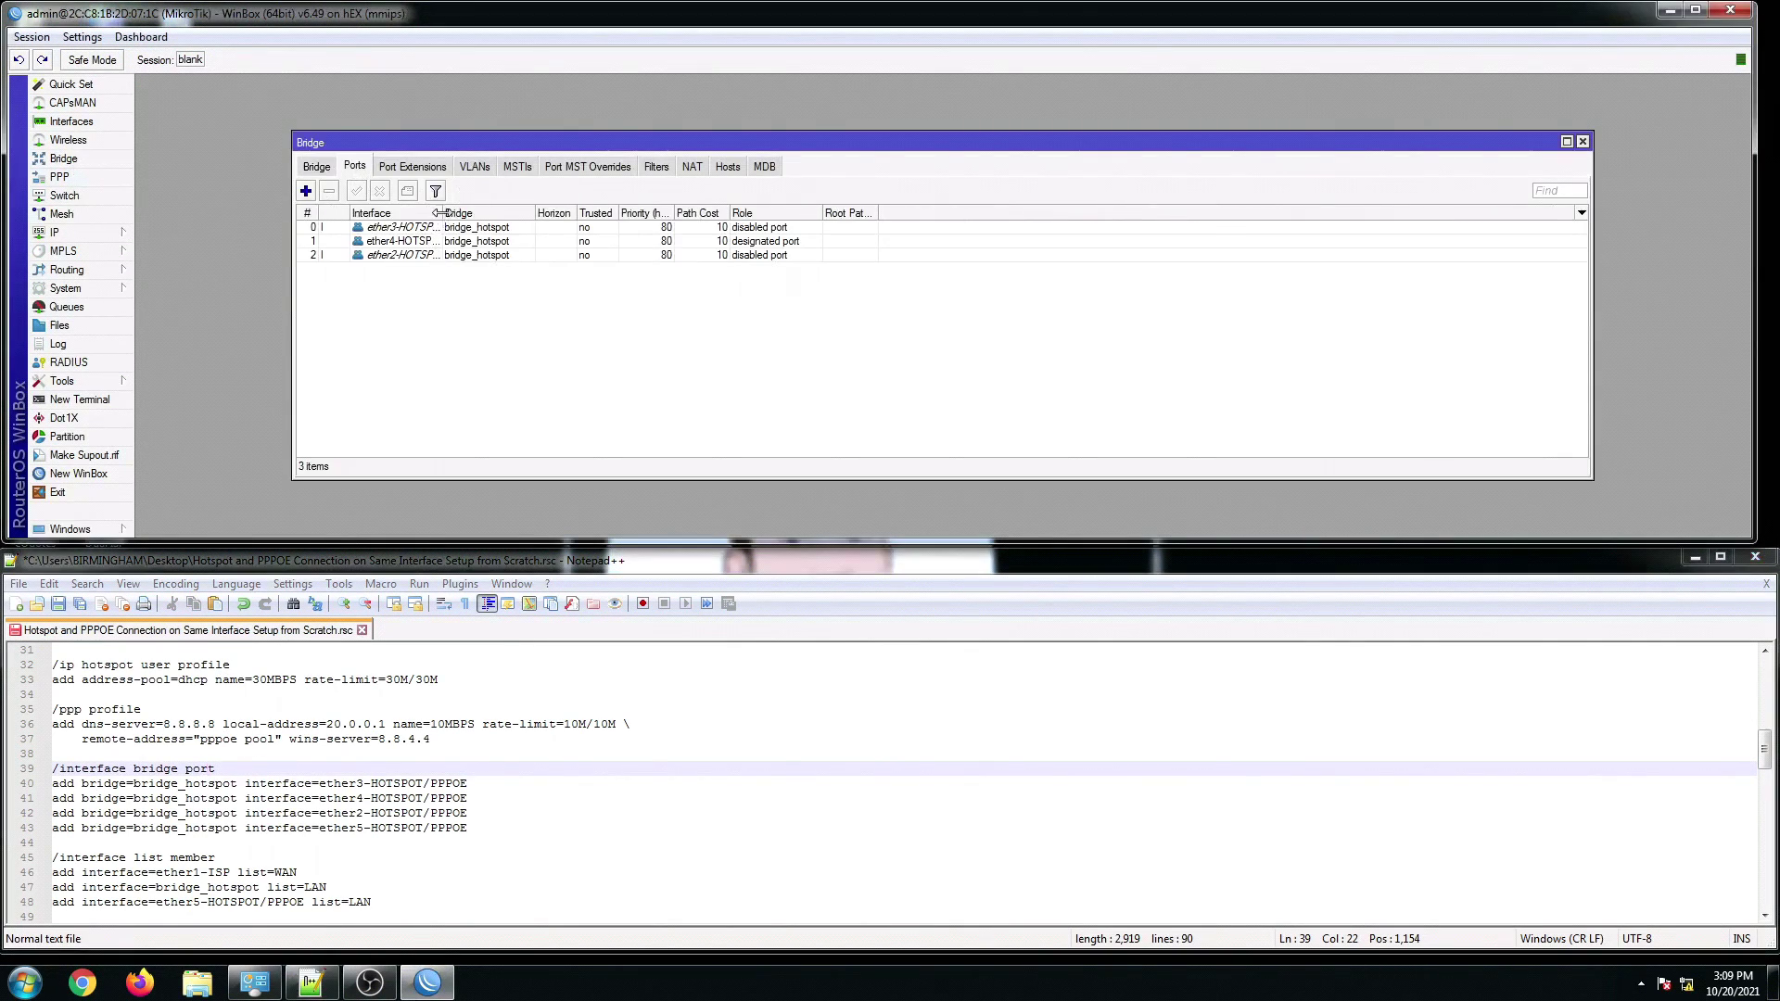
{"action": "left_click_drag", "start_coordinate": [442, 215], "coordinate": [481, 219]}
{"action": "left_click", "coordinate": [1566, 141]}
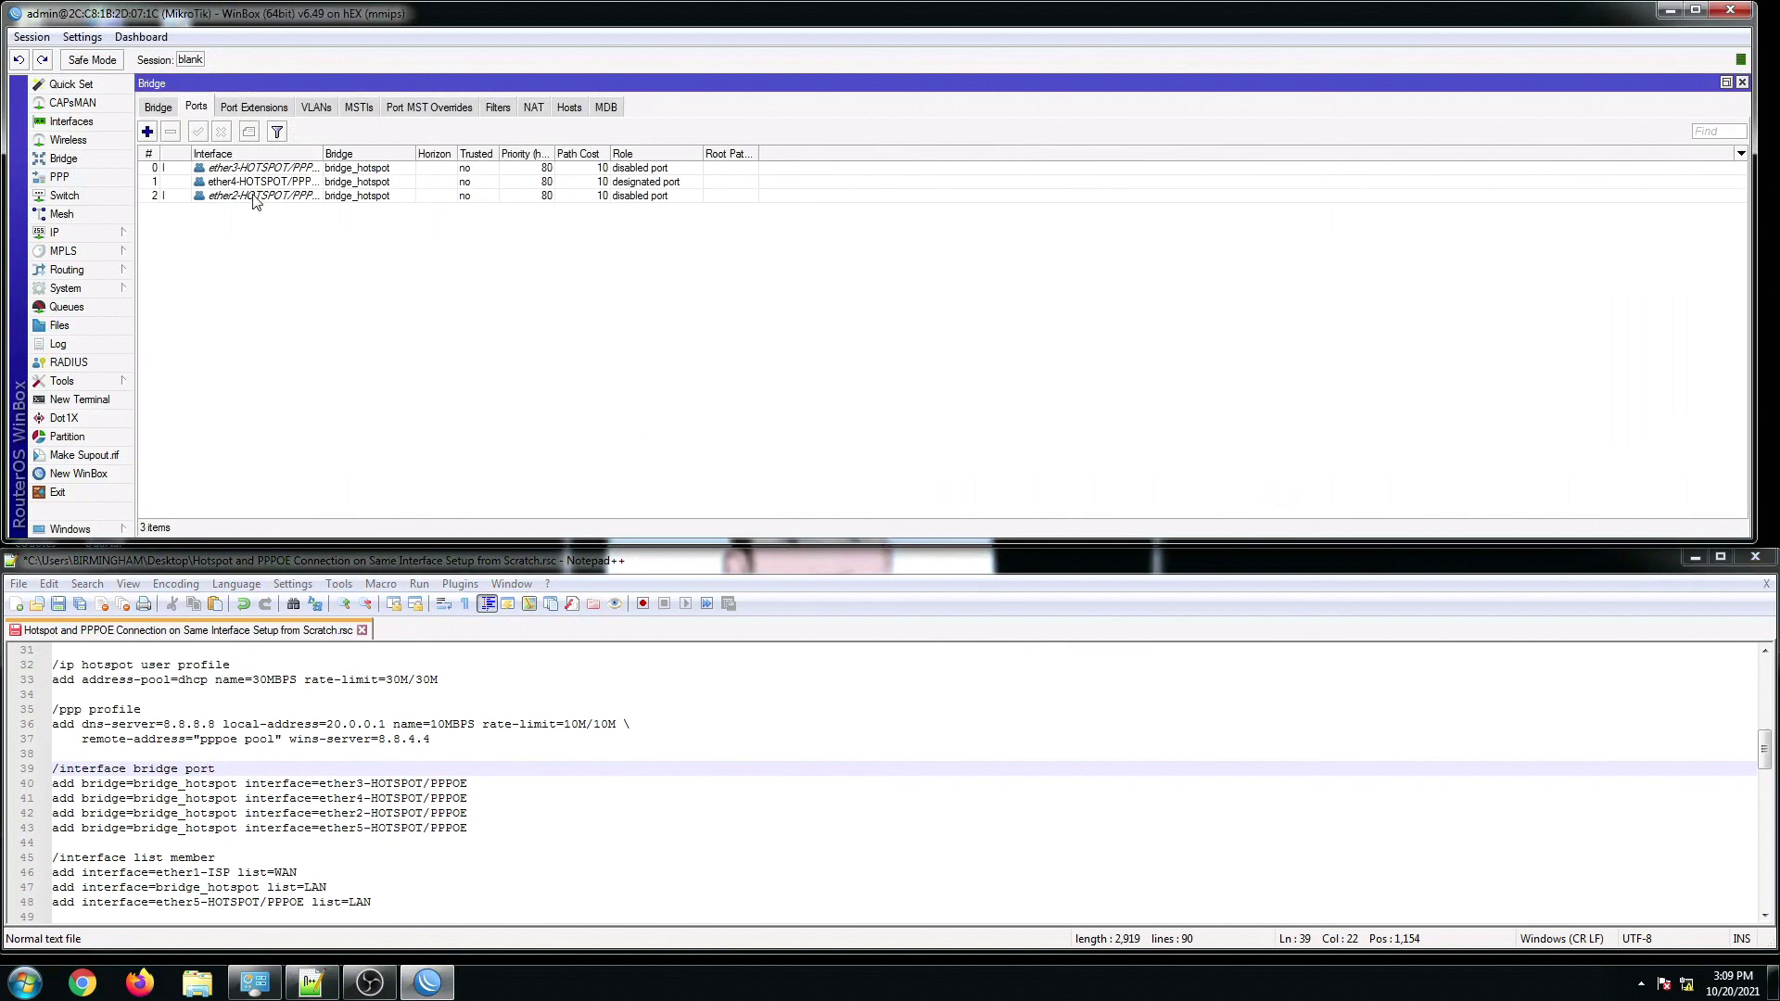
Step: Copy the script's bridge port lines and run them in a new terminal, adding ether5-HOTSPOT/PPPOE
{"action": "left_click", "coordinate": [242, 827]}
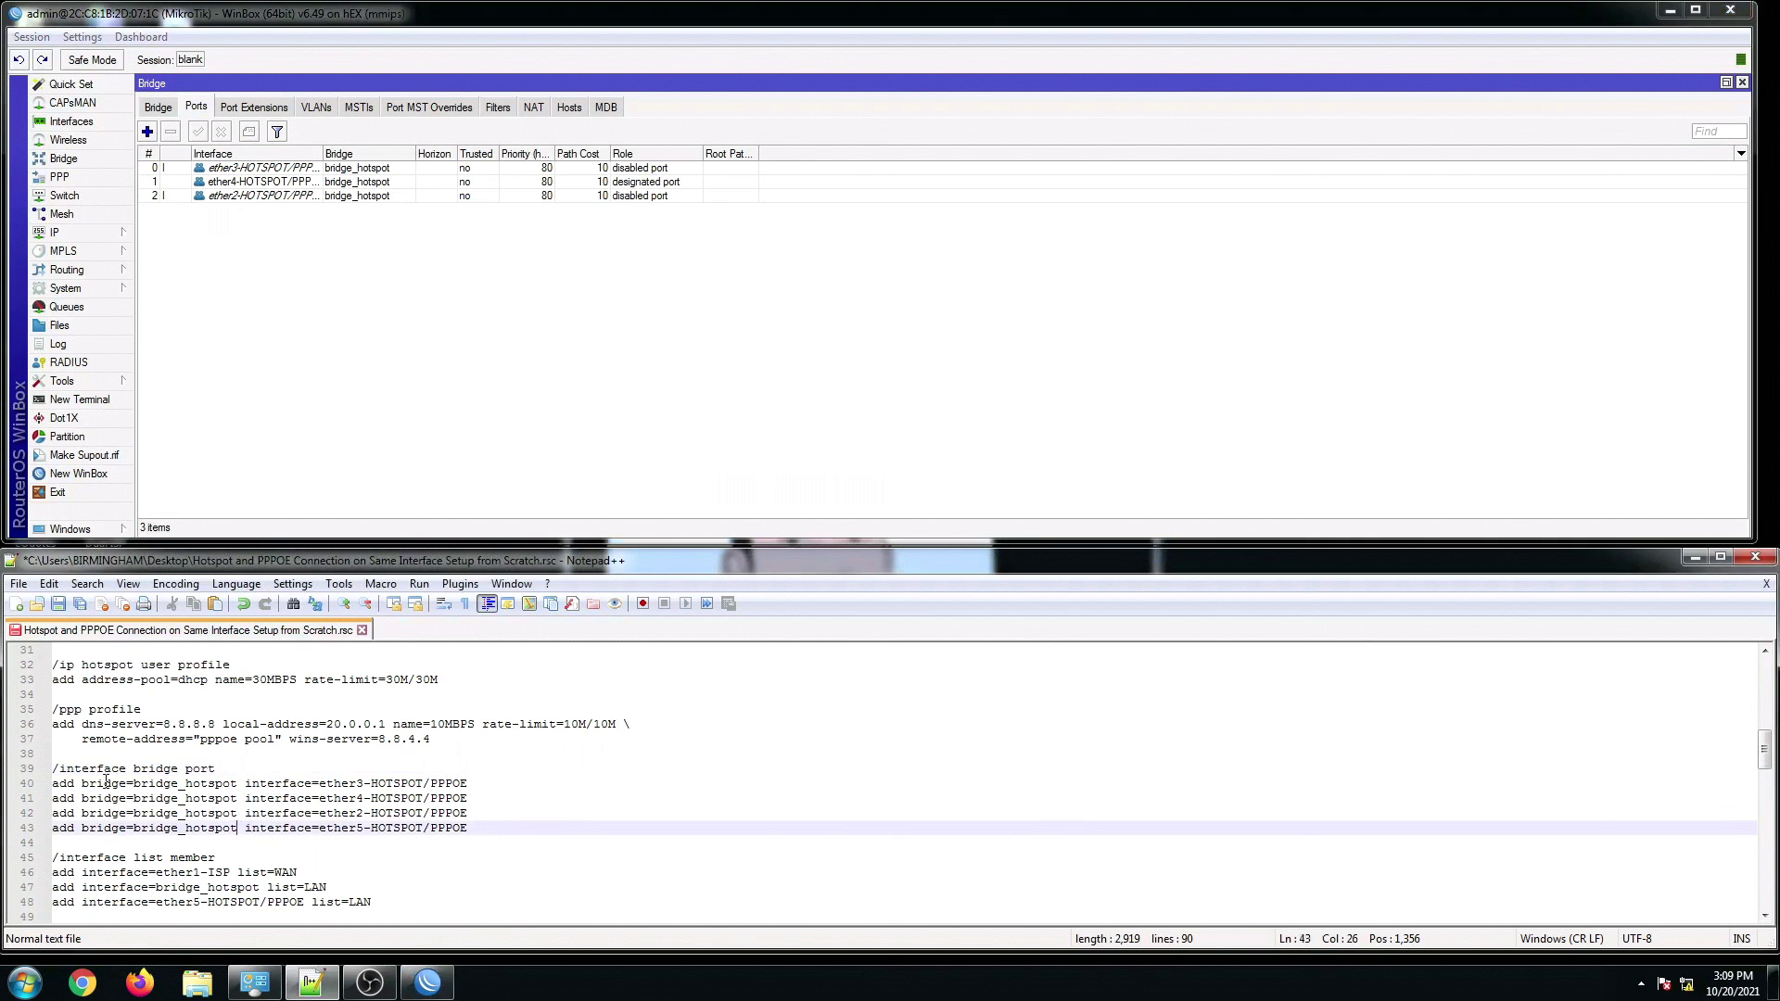
{"action": "left_click_drag", "start_coordinate": [55, 768], "coordinate": [478, 828]}
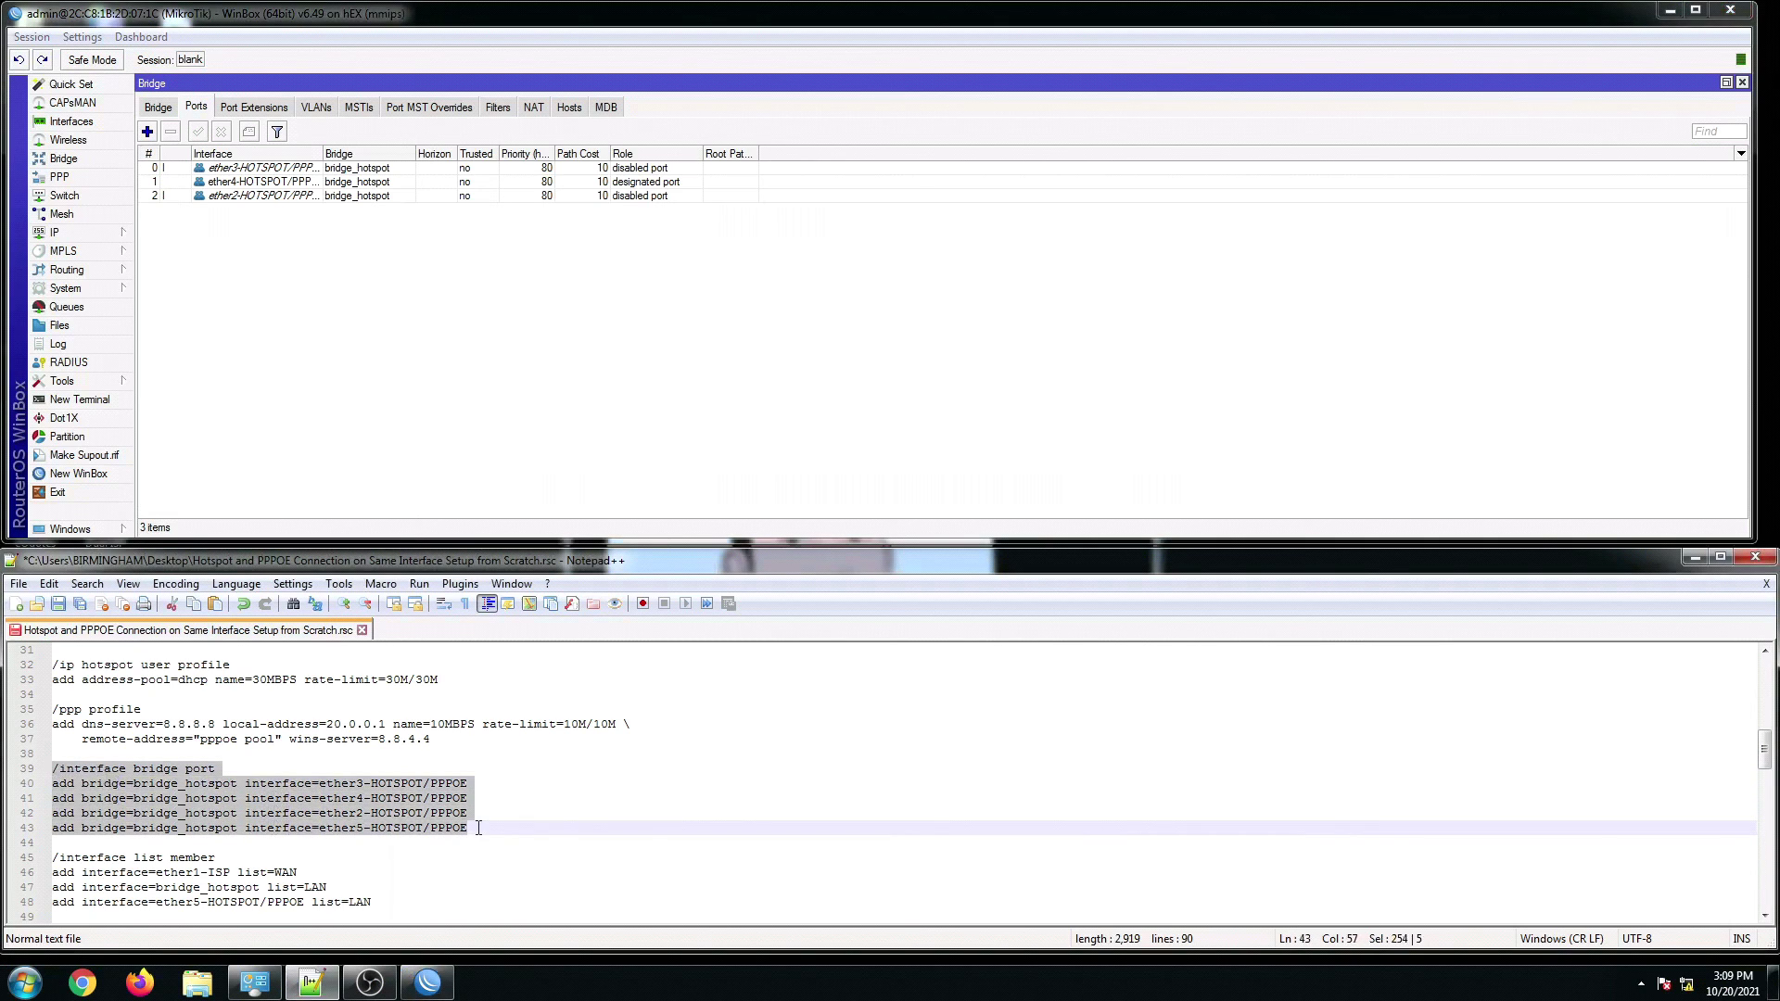
{"action": "right_click", "coordinate": [419, 811]}
{"action": "left_click", "coordinate": [472, 425]}
{"action": "left_click", "coordinate": [98, 398]}
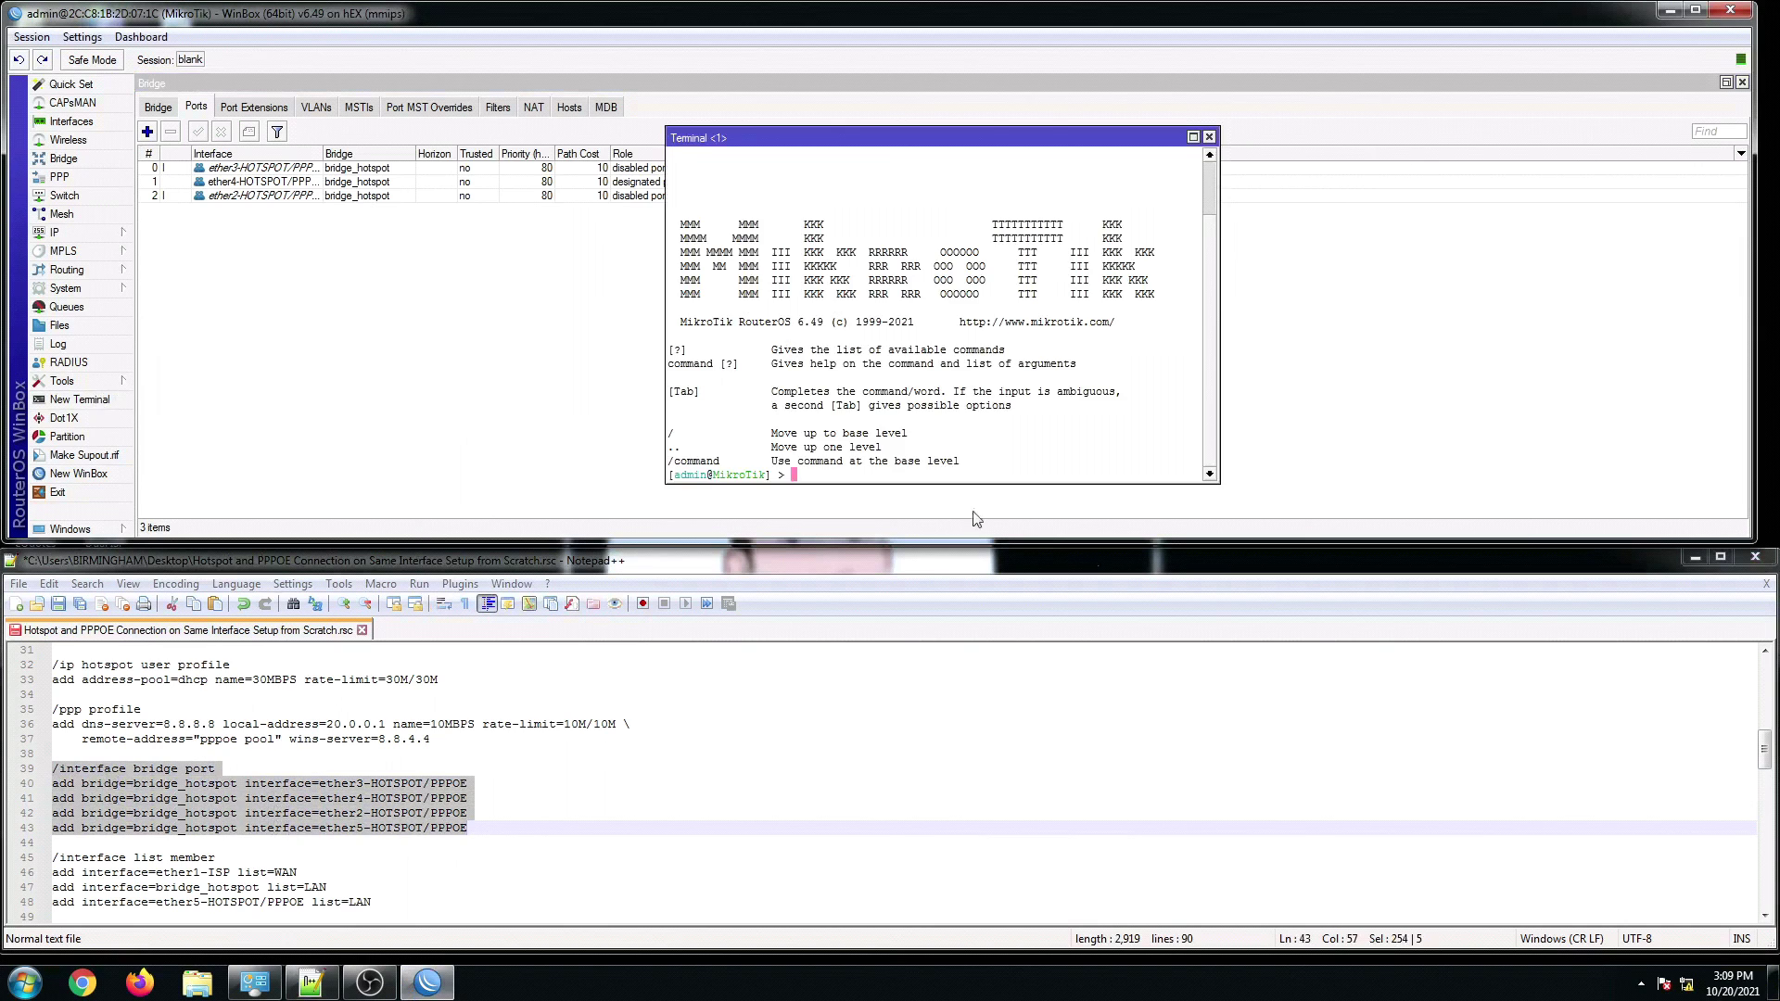
{"action": "right_click", "coordinate": [845, 481]}
{"action": "left_click", "coordinate": [884, 551]}
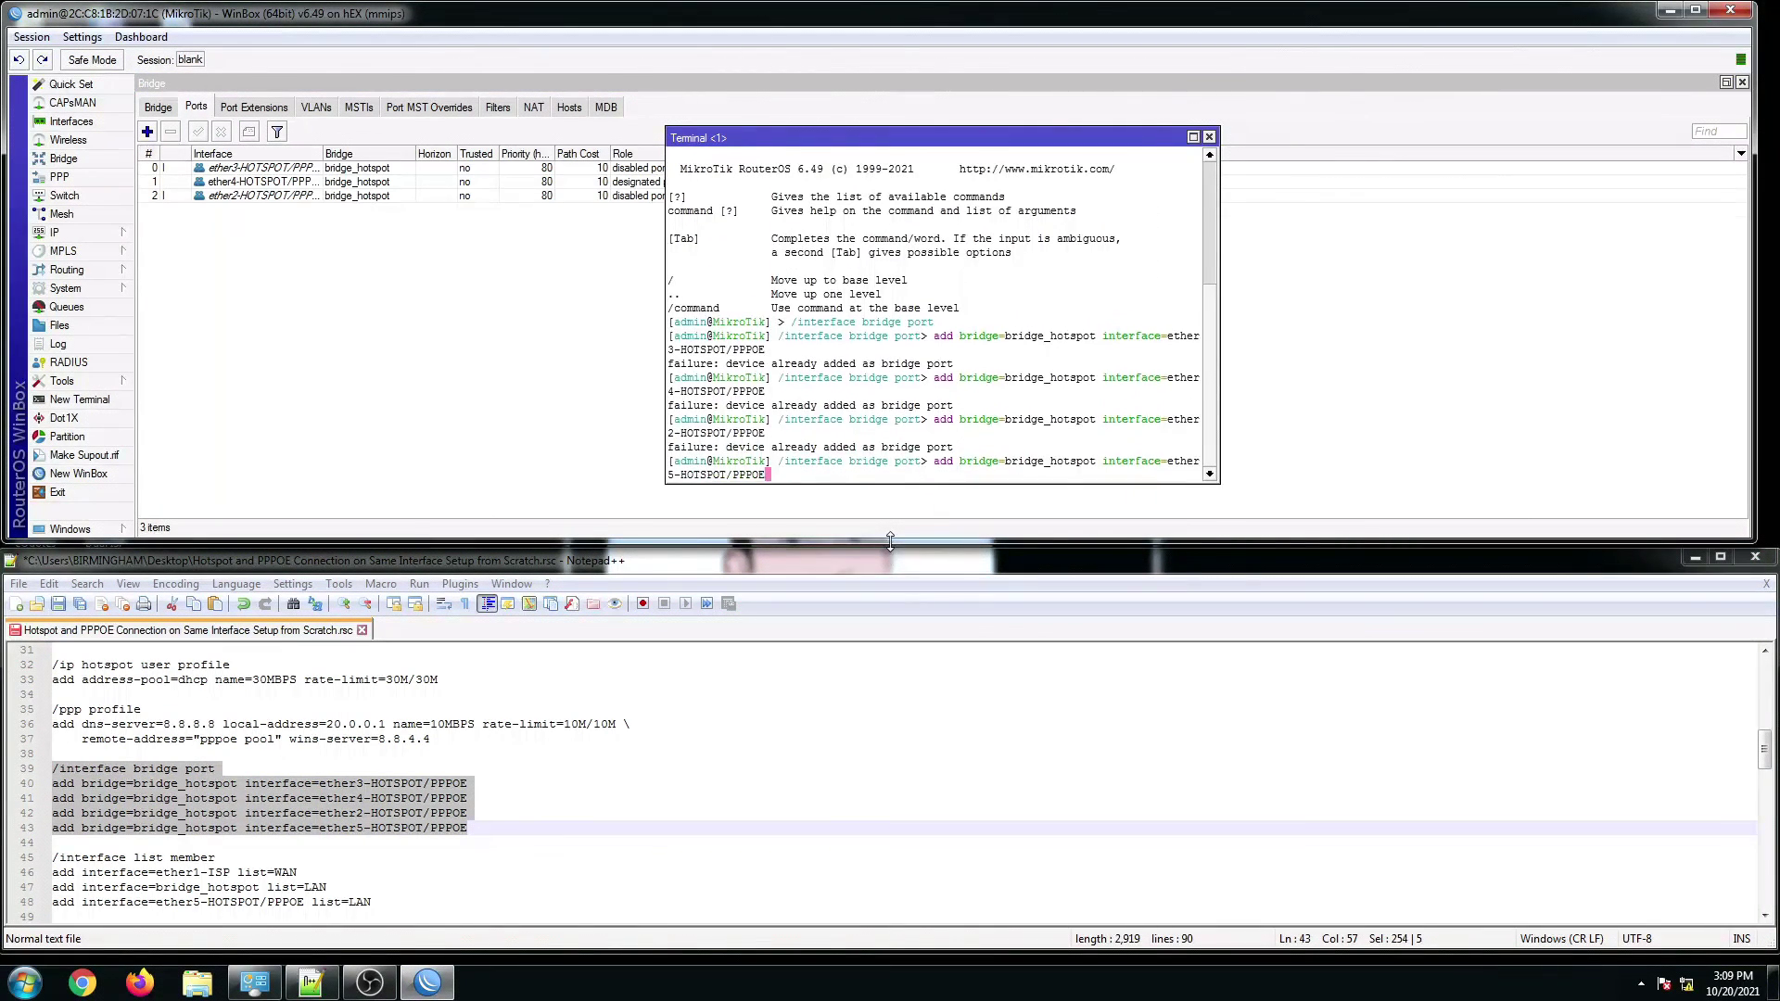
{"action": "key", "text": "Return"}
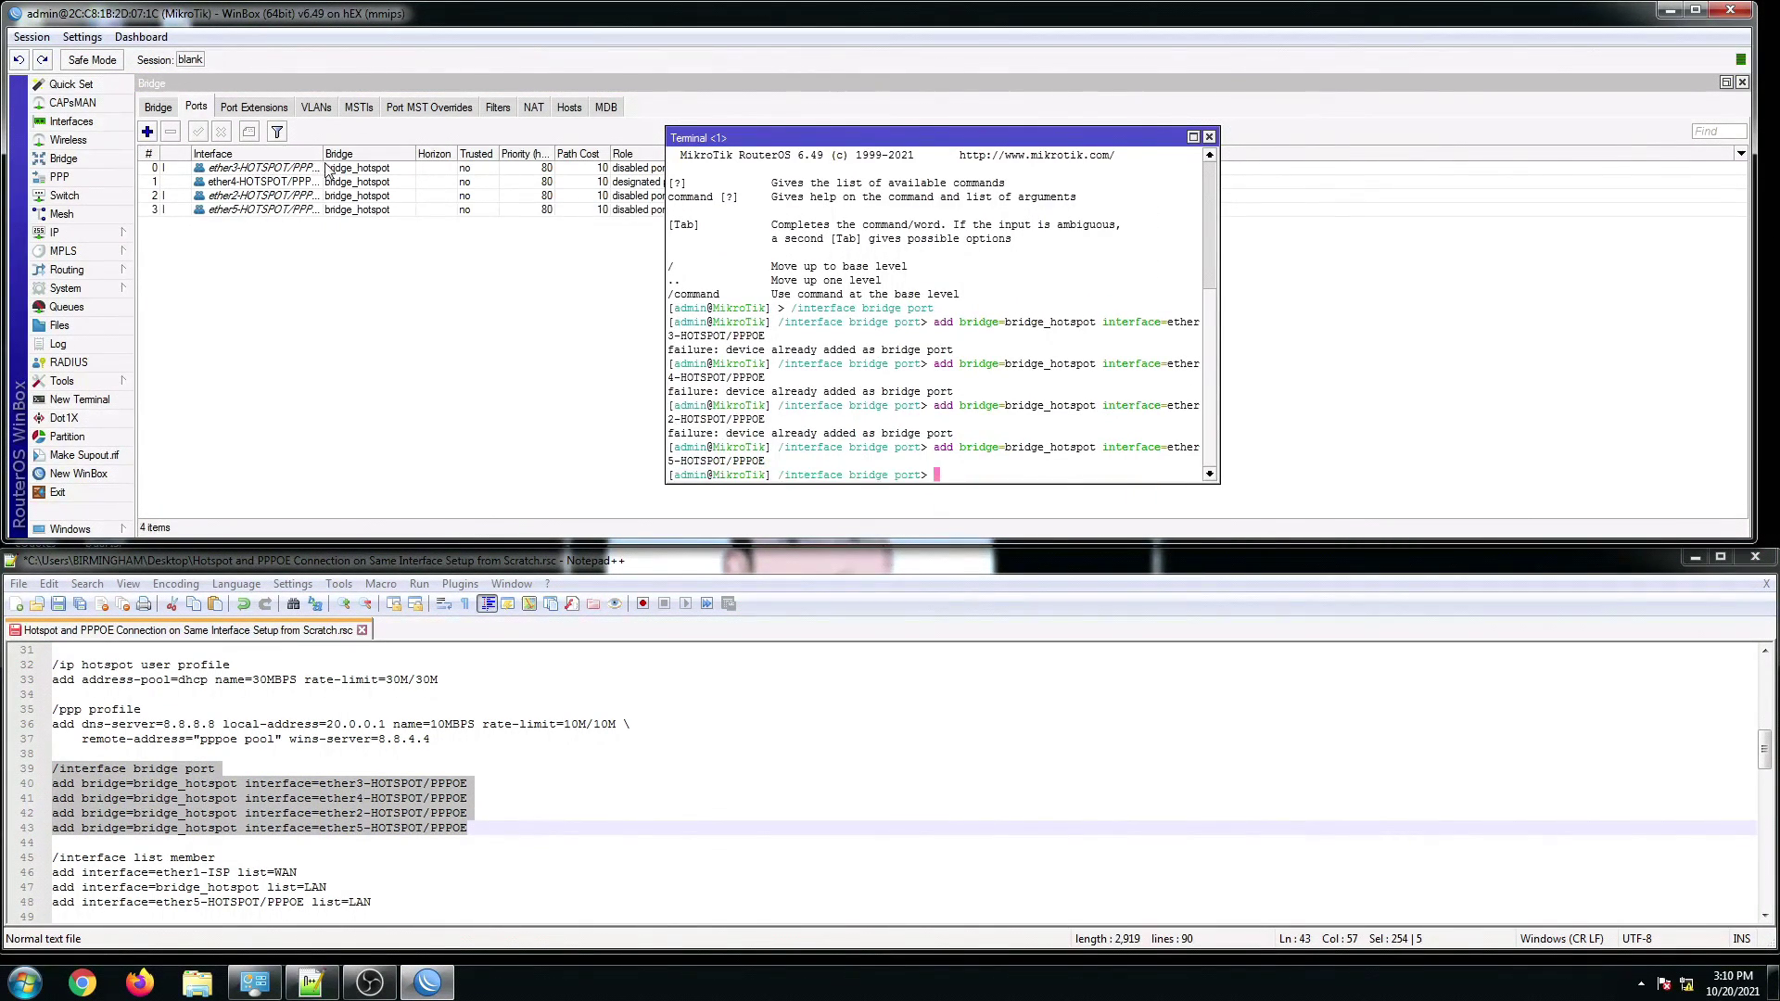
Step: Check that Bridge Ports now lists ether2–ether5 in bridge_hotspot
{"action": "left_click", "coordinate": [326, 169]}
{"action": "left_click_drag", "start_coordinate": [323, 153], "coordinate": [335, 153]}
{"action": "left_click", "coordinate": [217, 711]}
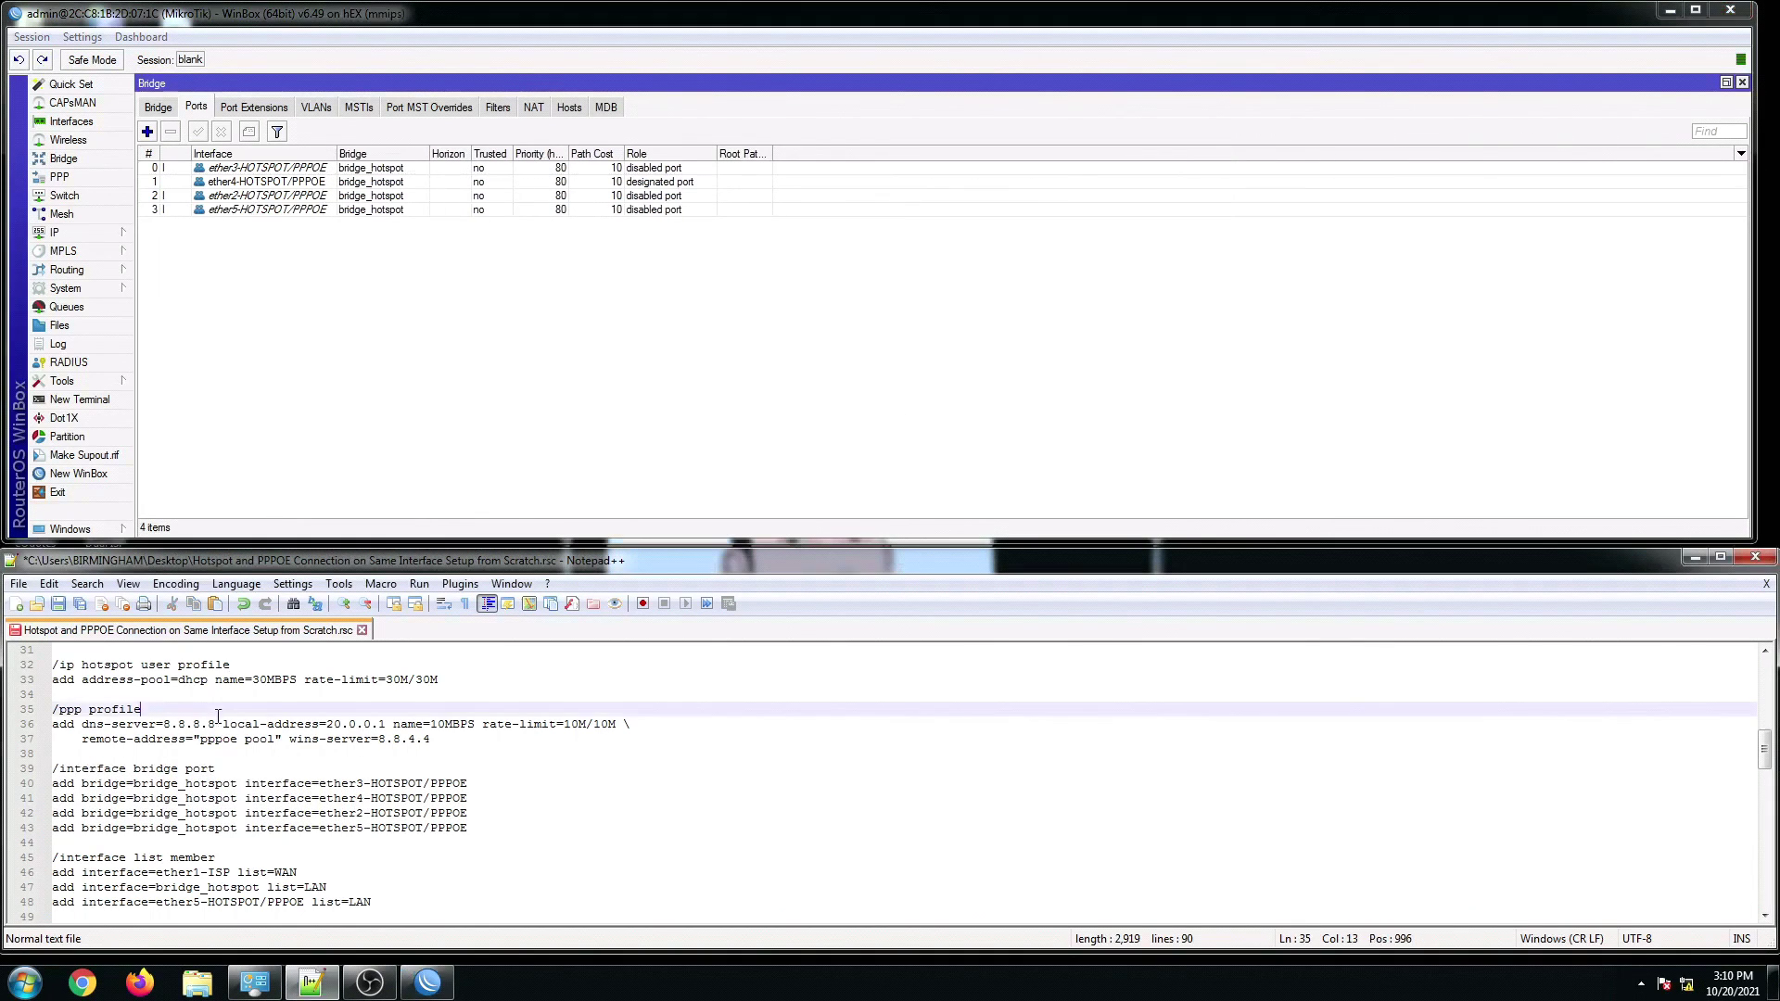
Step: Run script lines 45–64 (interface list, PPPoE server, 10.0.0.1/24, DHCP, DNS) in a new terminal
{"action": "scroll", "coordinate": [217, 714], "scroll_direction": "down", "scroll_amount": 2}
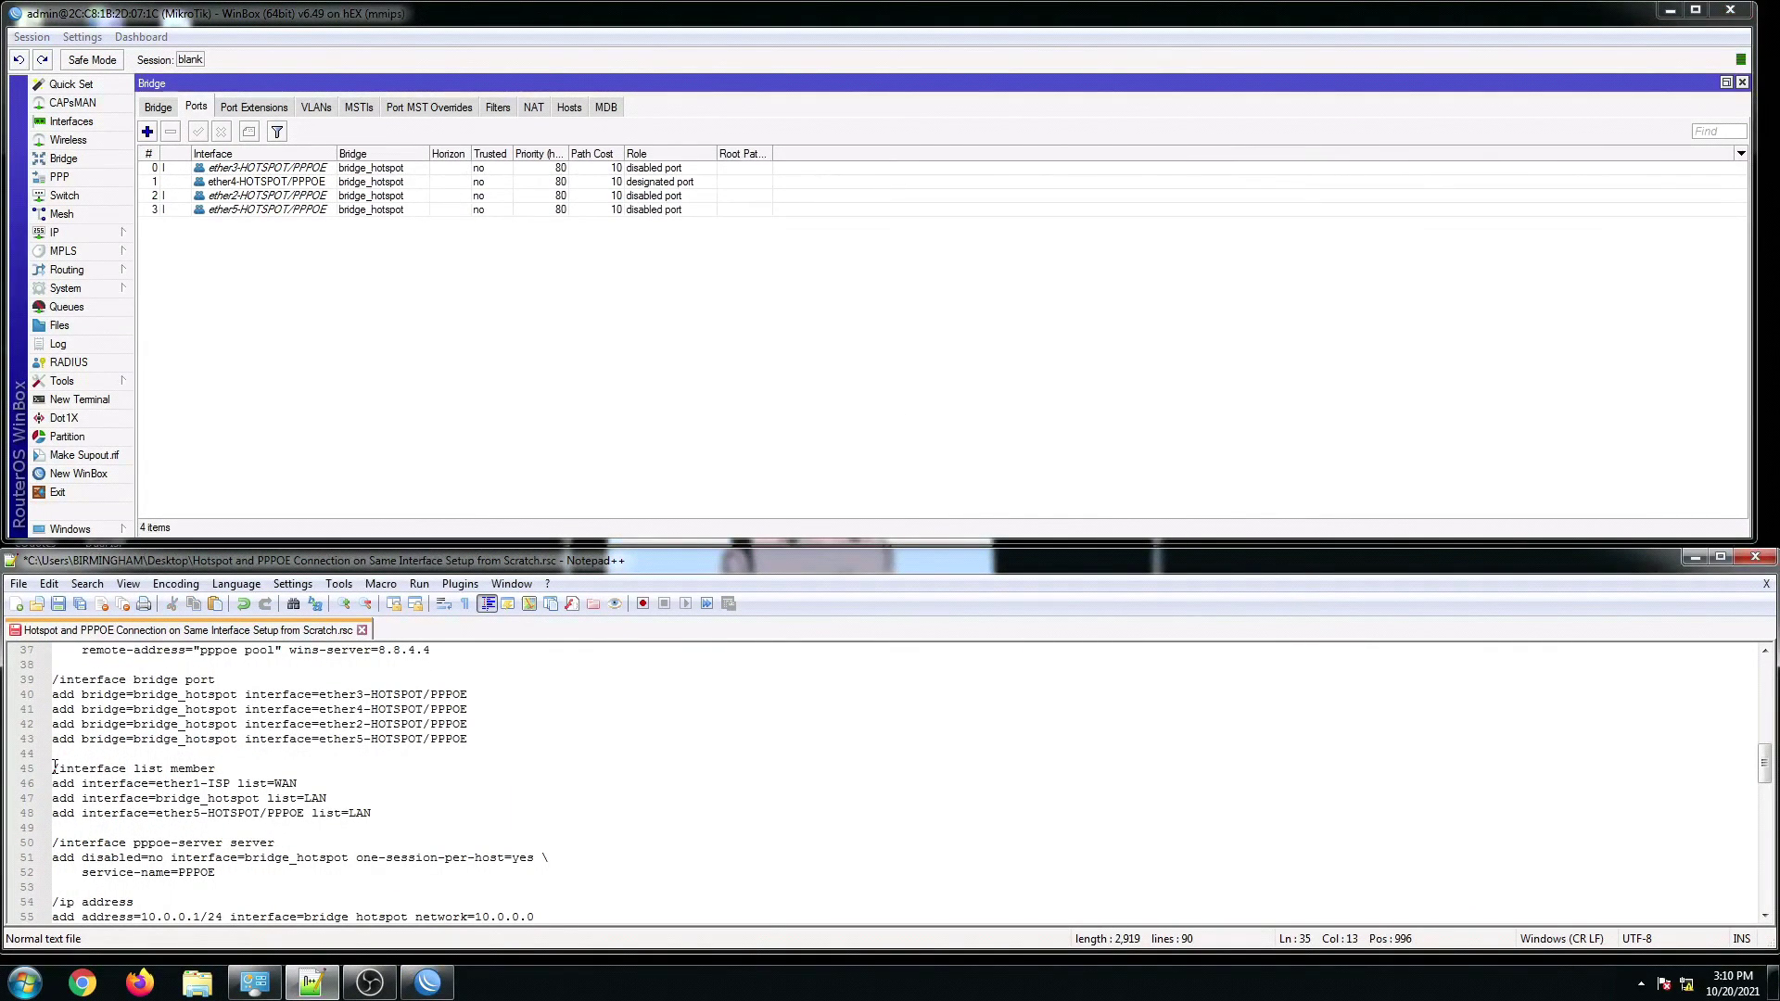
{"action": "left_click_drag", "start_coordinate": [53, 768], "coordinate": [255, 794]}
{"action": "scroll", "coordinate": [227, 805], "scroll_direction": "down", "scroll_amount": 6}
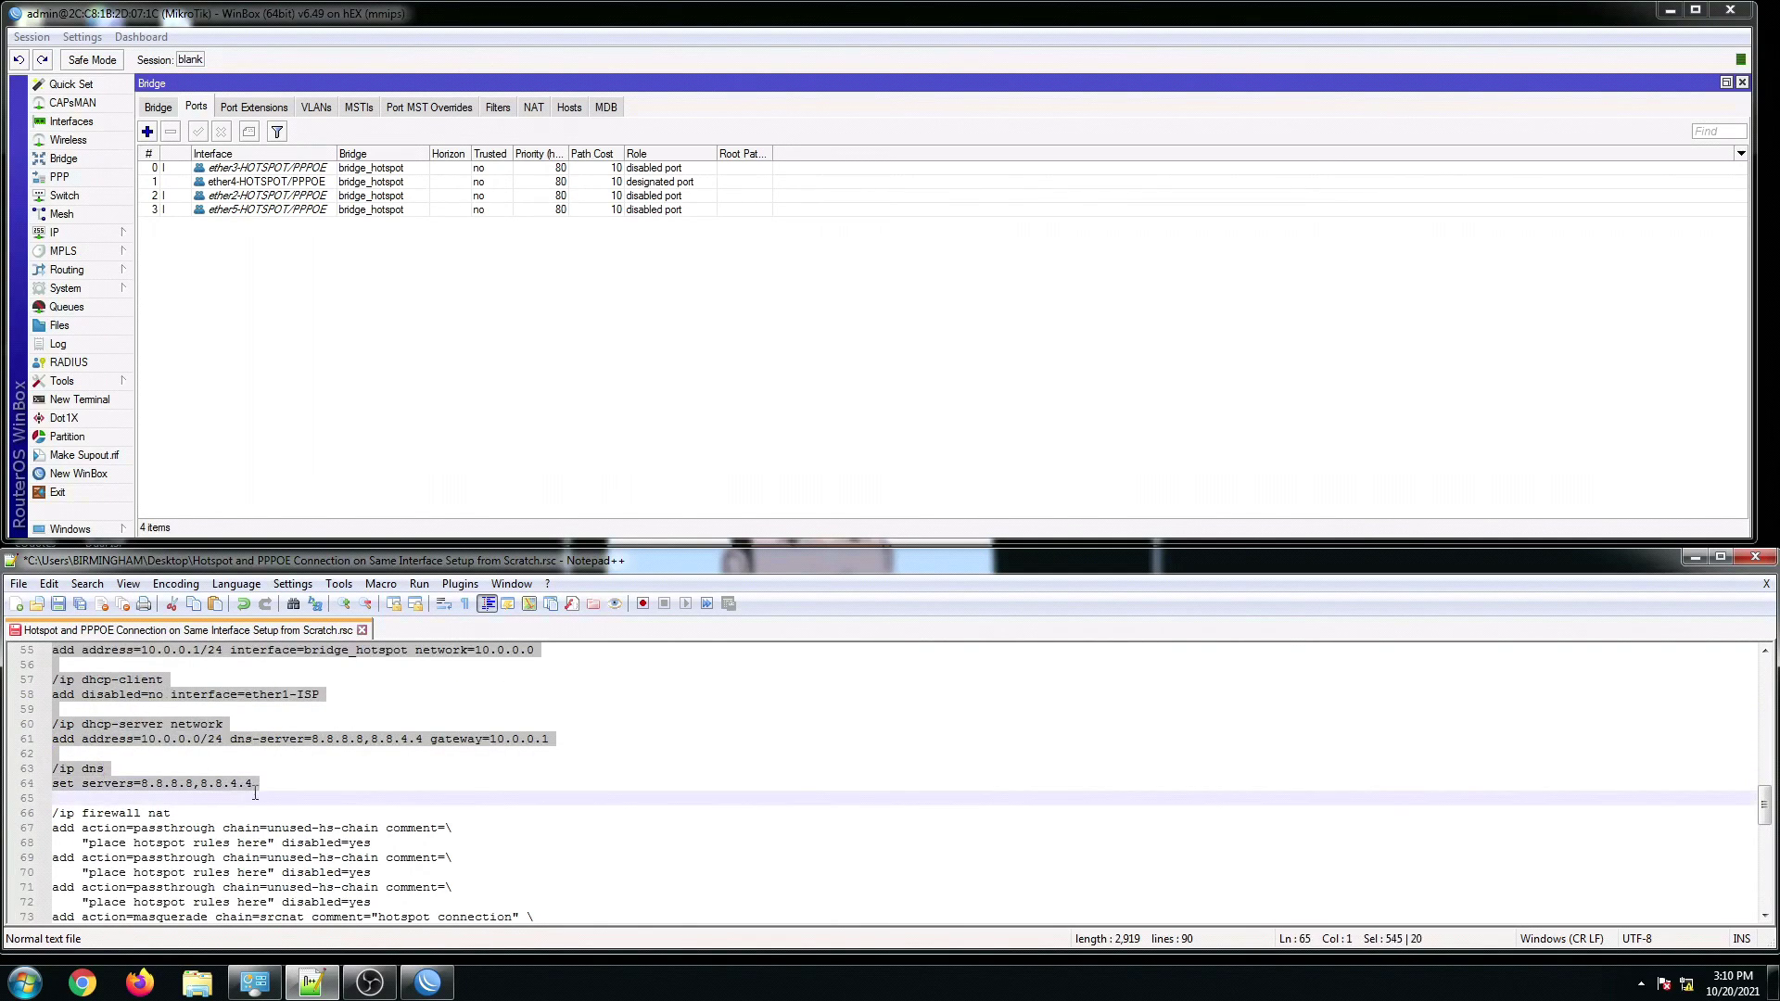
{"action": "right_click", "coordinate": [242, 782]}
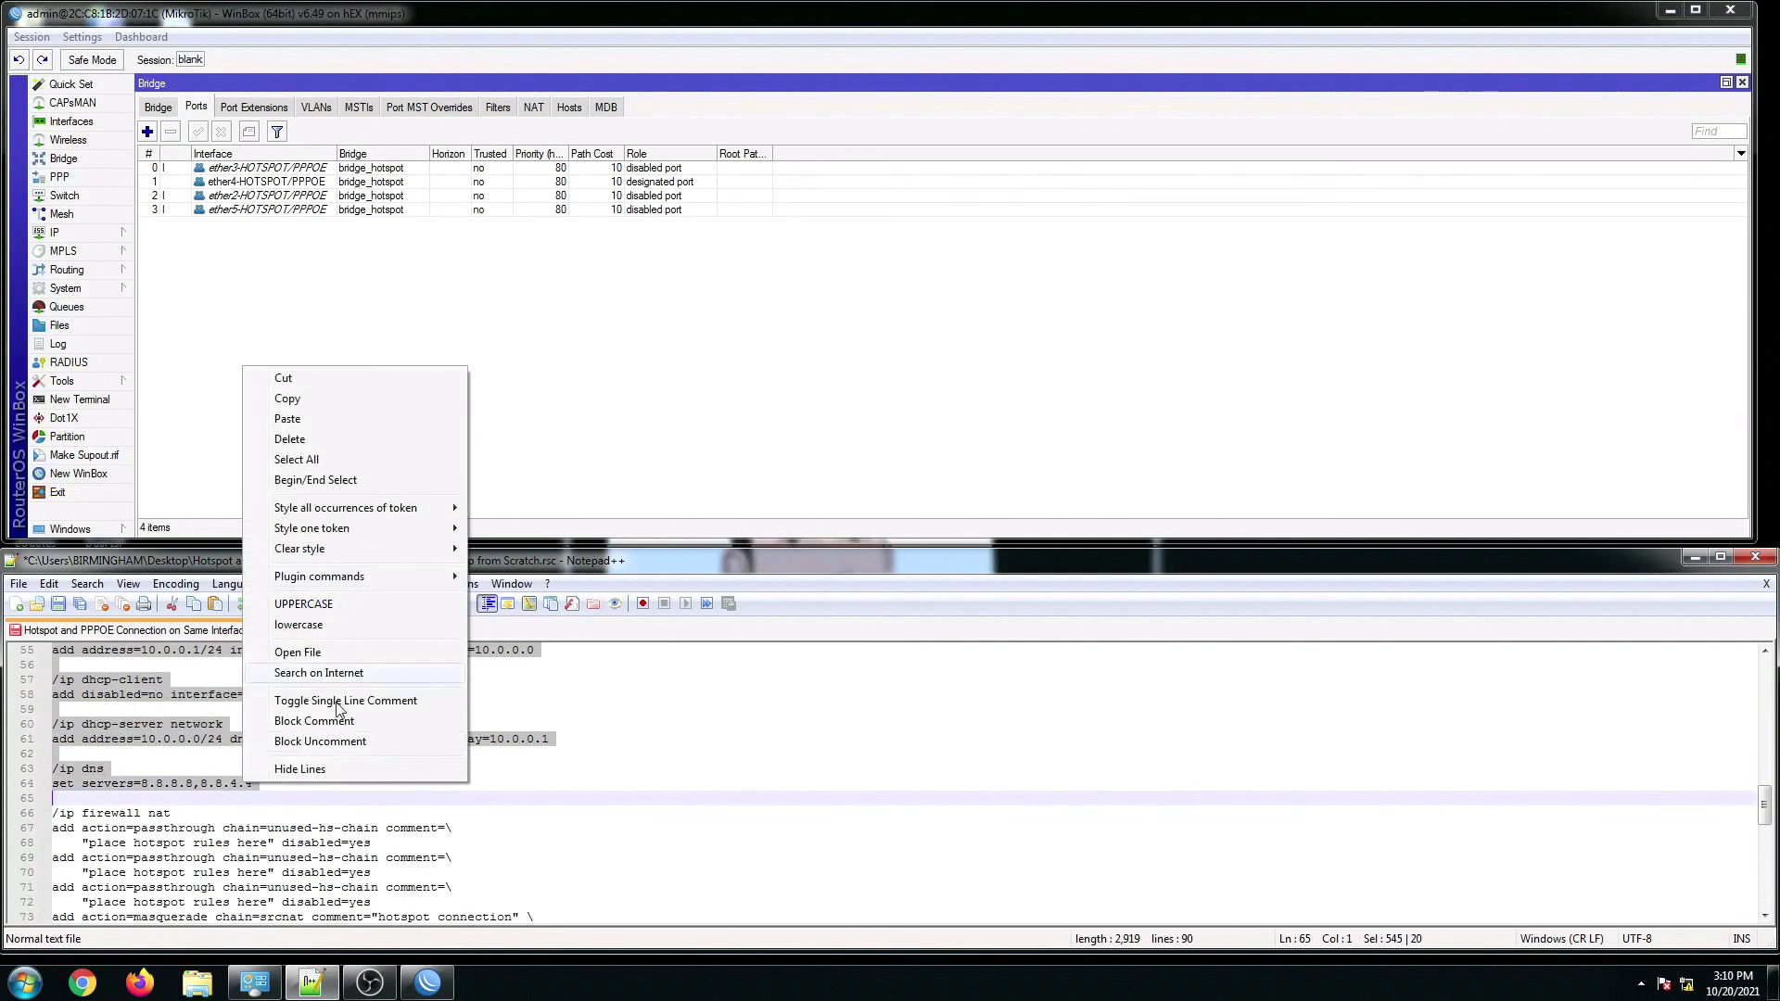
{"action": "left_click", "coordinate": [286, 400]}
{"action": "left_click", "coordinate": [100, 404]}
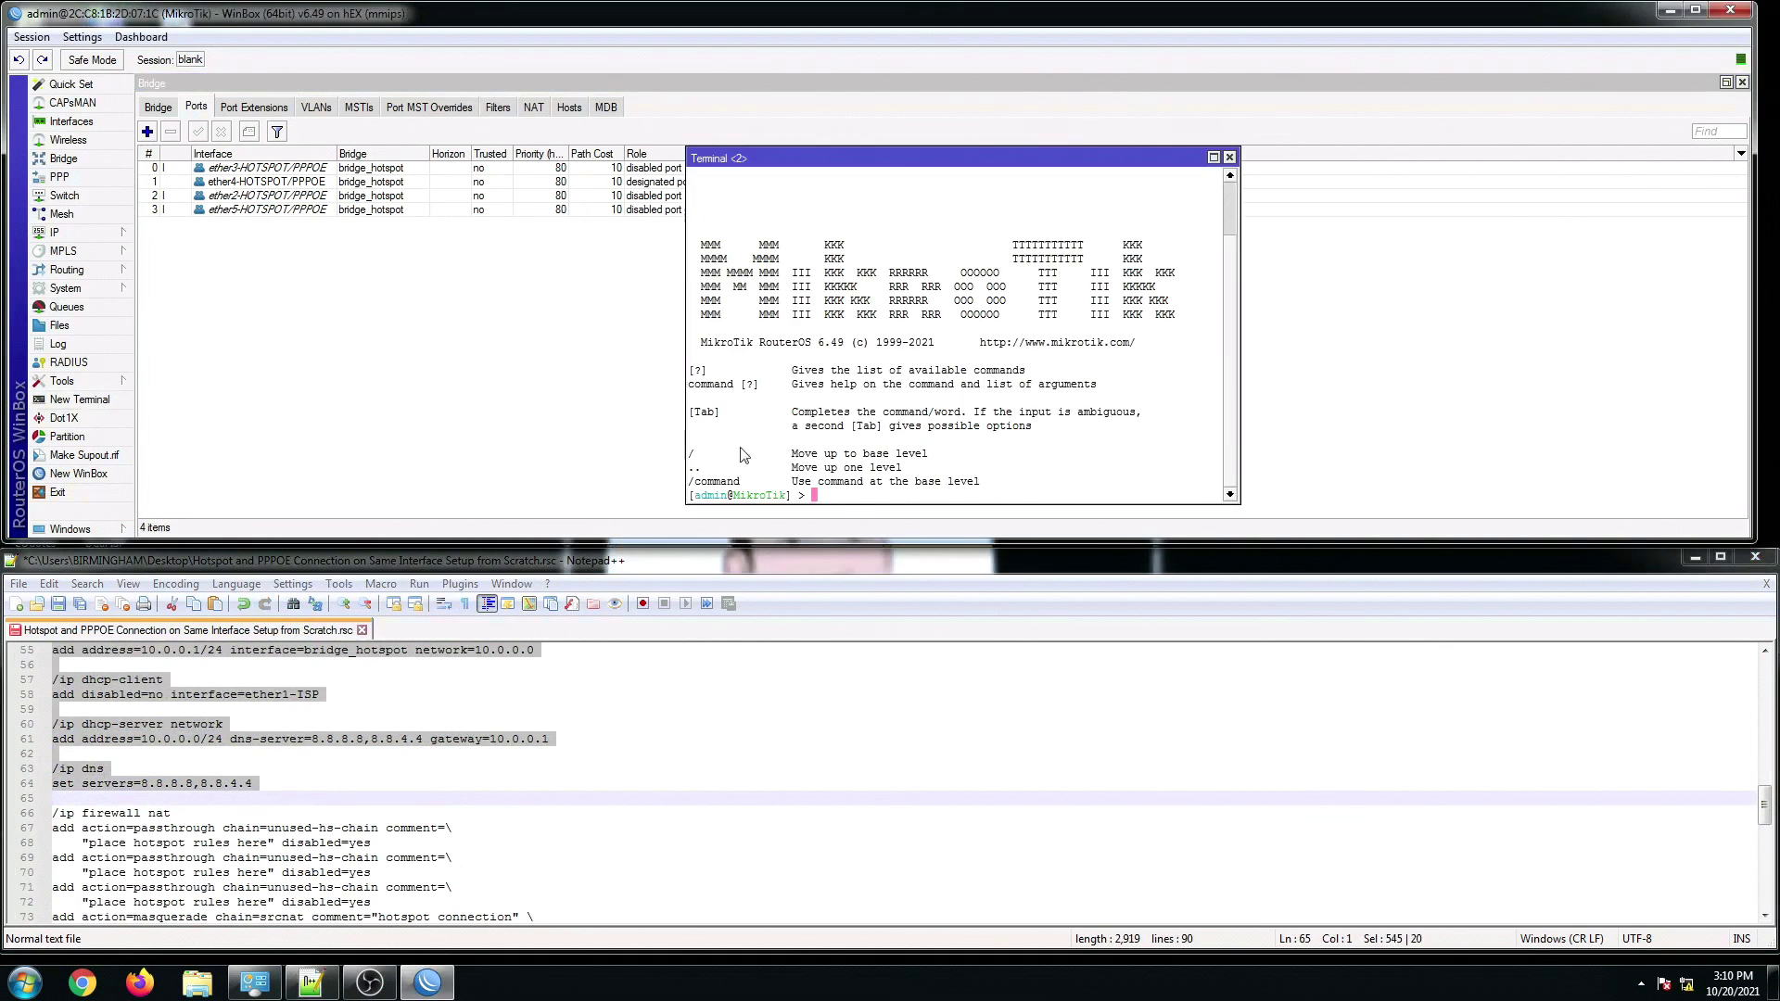
{"action": "right_click", "coordinate": [841, 500]}
{"action": "left_click", "coordinate": [926, 573]}
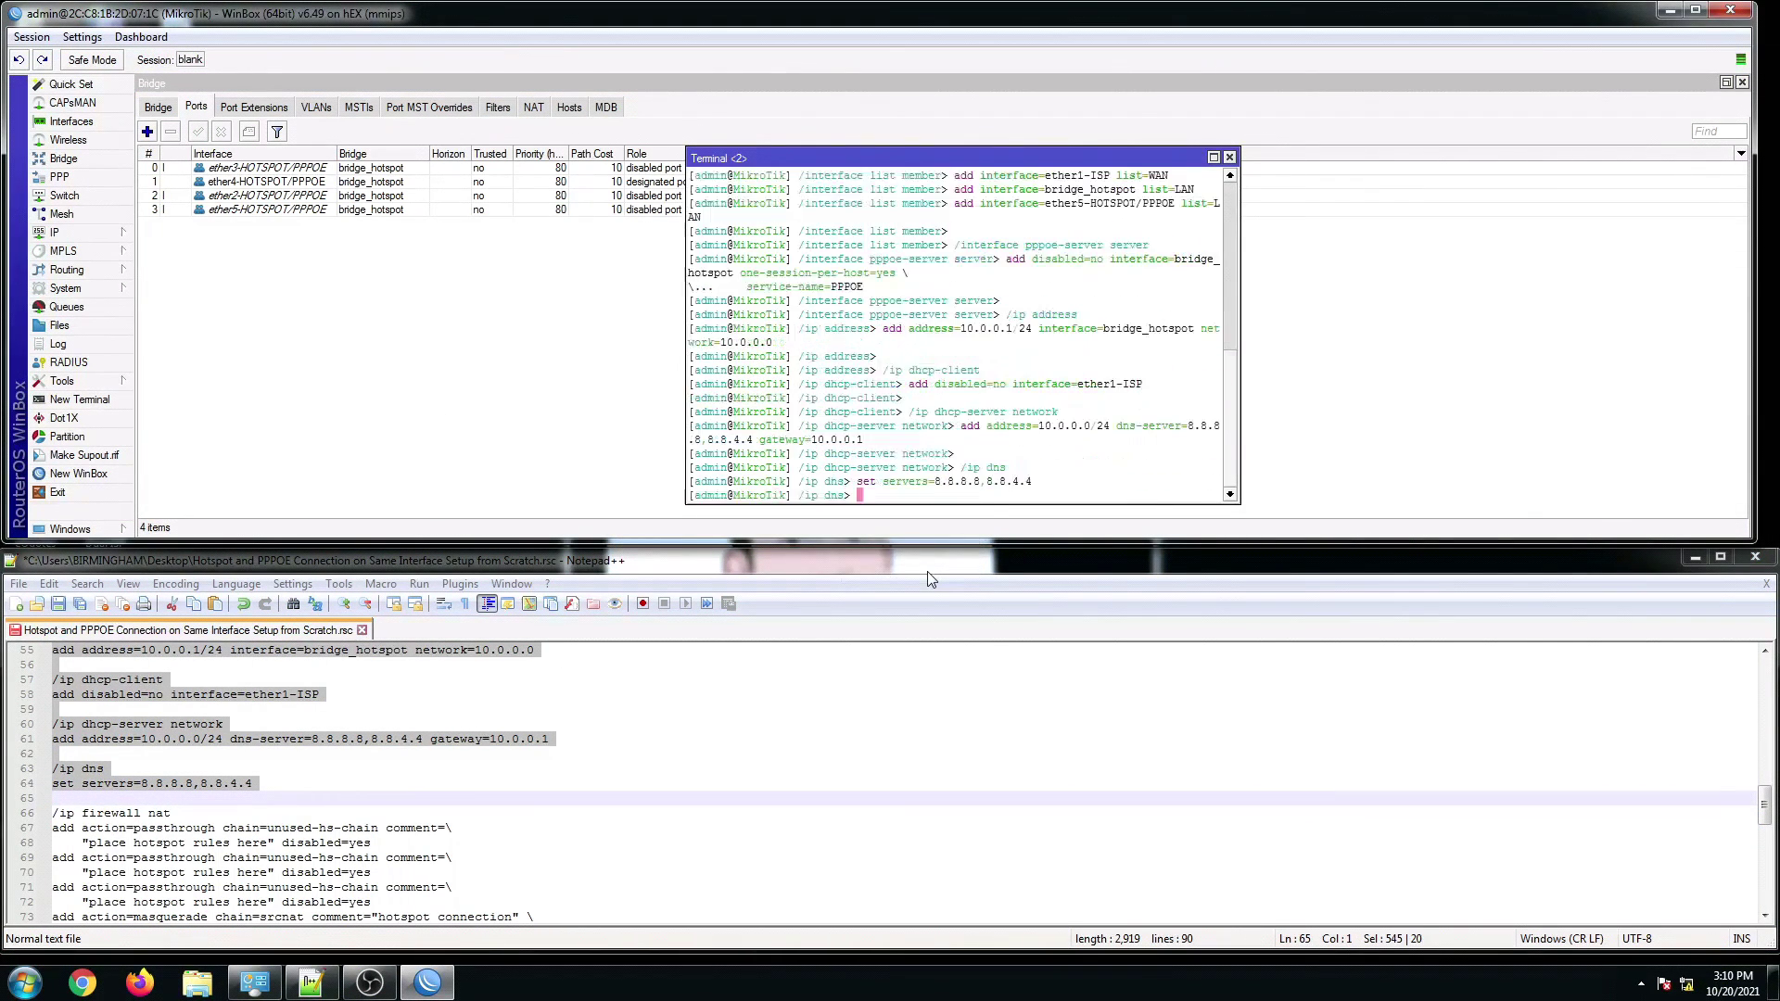
Step: Close the terminal and scroll the script to its firewall NAT section
{"action": "left_click", "coordinate": [1230, 157]}
{"action": "left_click", "coordinate": [182, 827]}
{"action": "scroll", "coordinate": [182, 826], "scroll_direction": "down", "scroll_amount": 1}
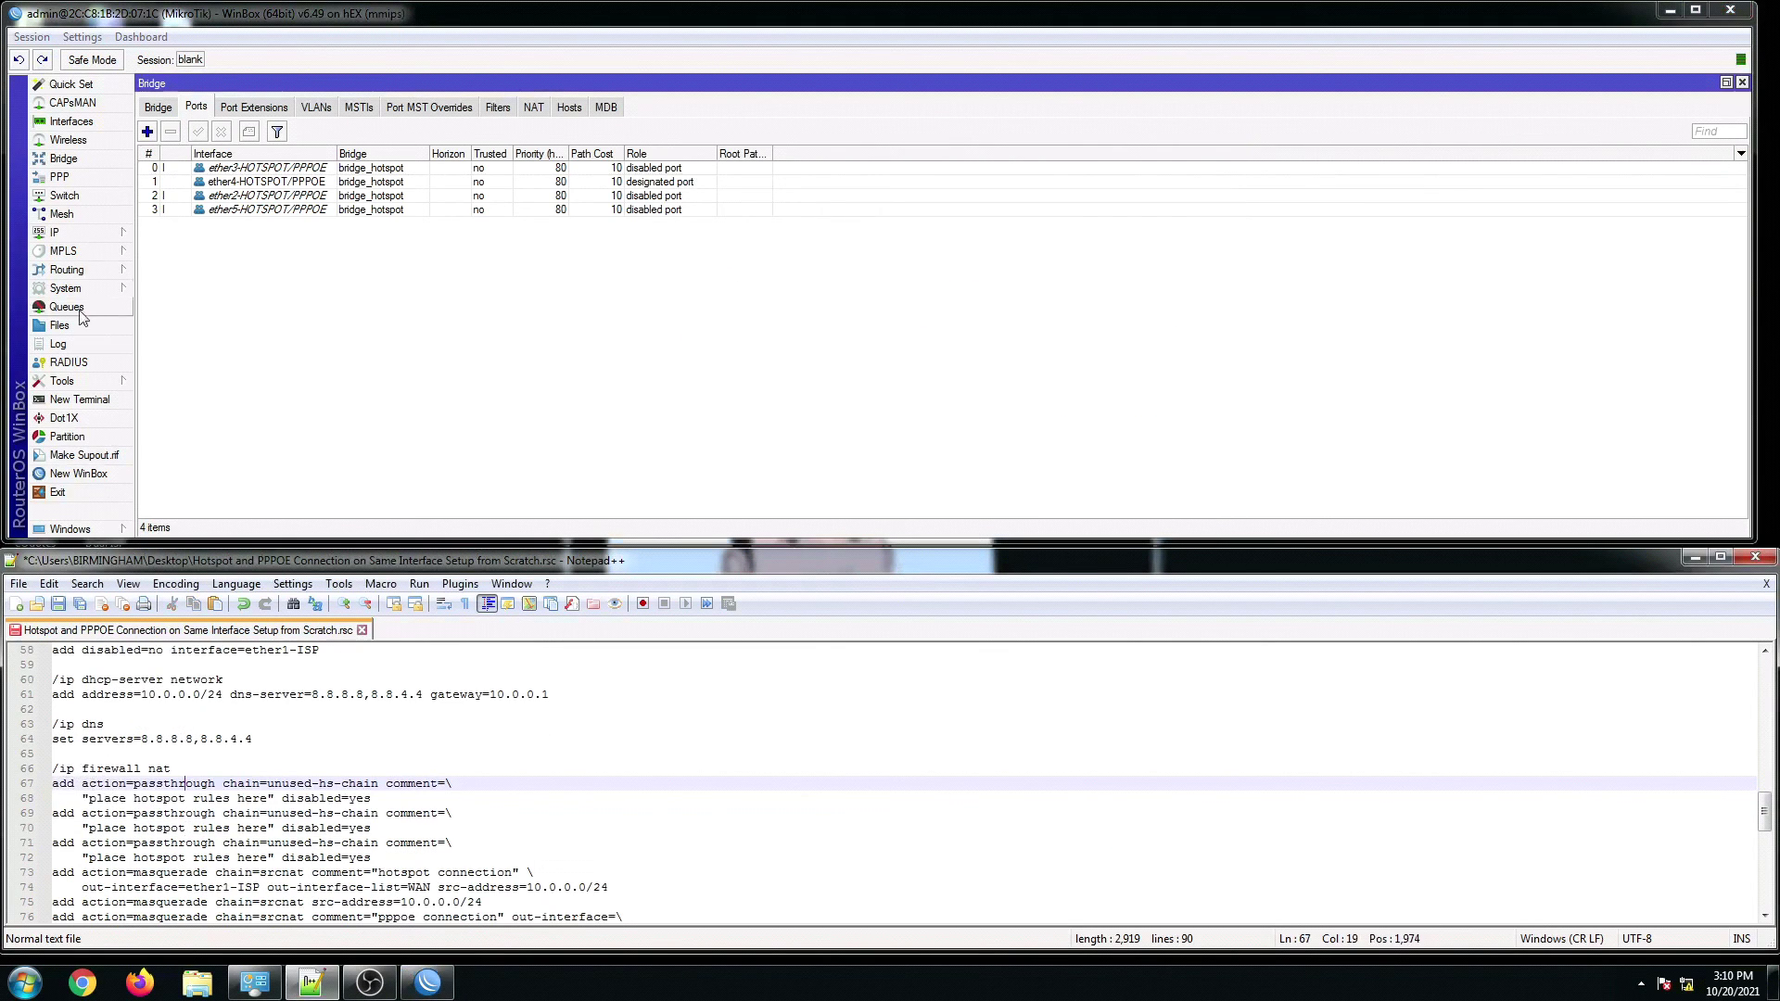
Step: Show the Firewall NAT rules maximized and select placeholder rule 14
{"action": "left_click", "coordinate": [63, 233]}
{"action": "left_click", "coordinate": [163, 382]}
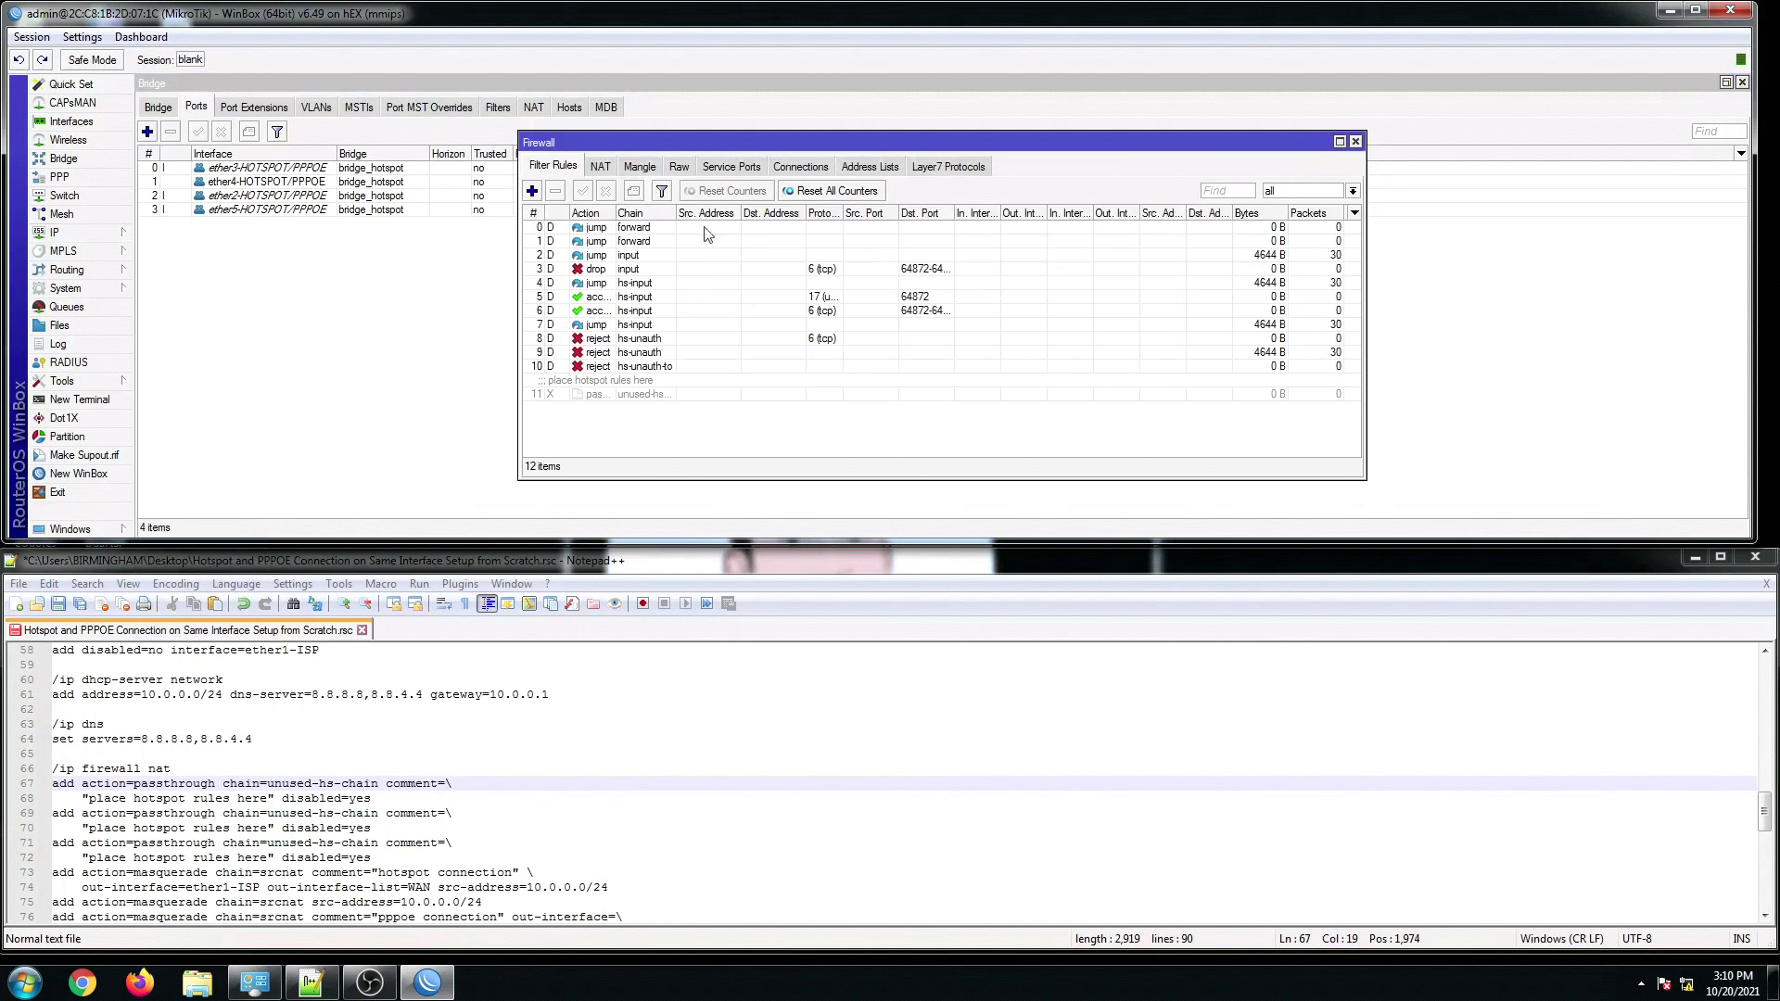
{"action": "left_click", "coordinate": [600, 166]}
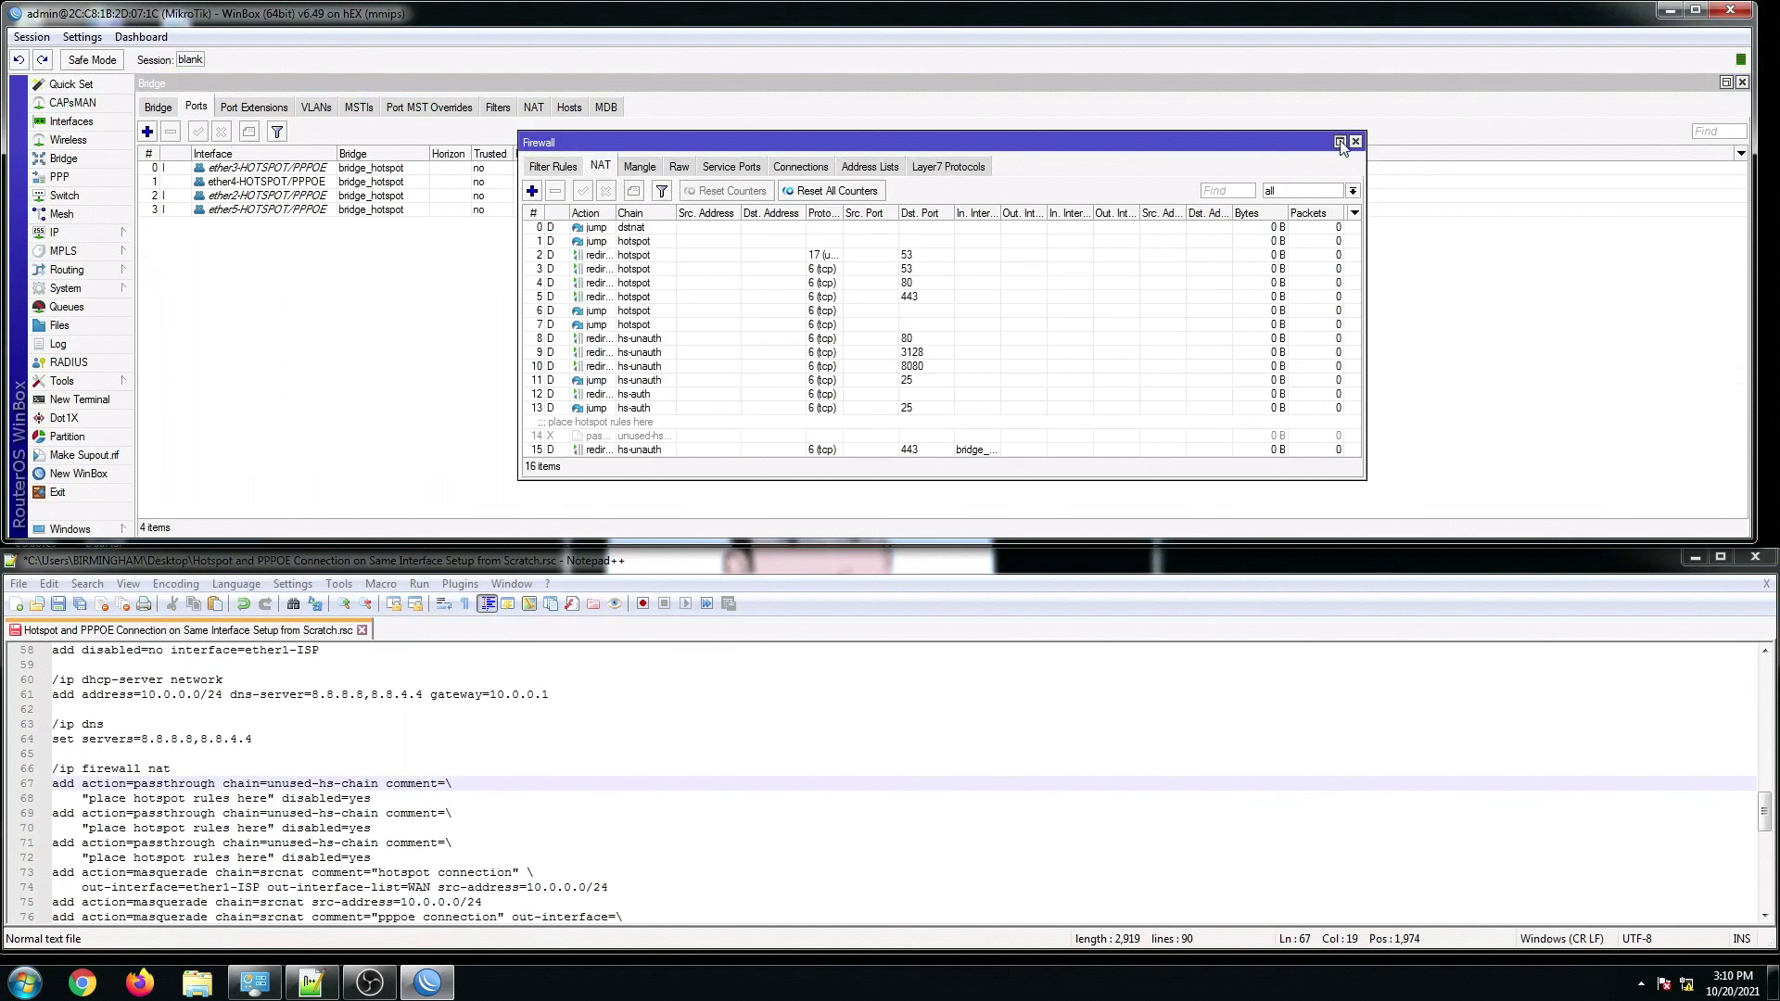
{"action": "left_click", "coordinate": [1339, 142]}
{"action": "left_click", "coordinate": [260, 368]}
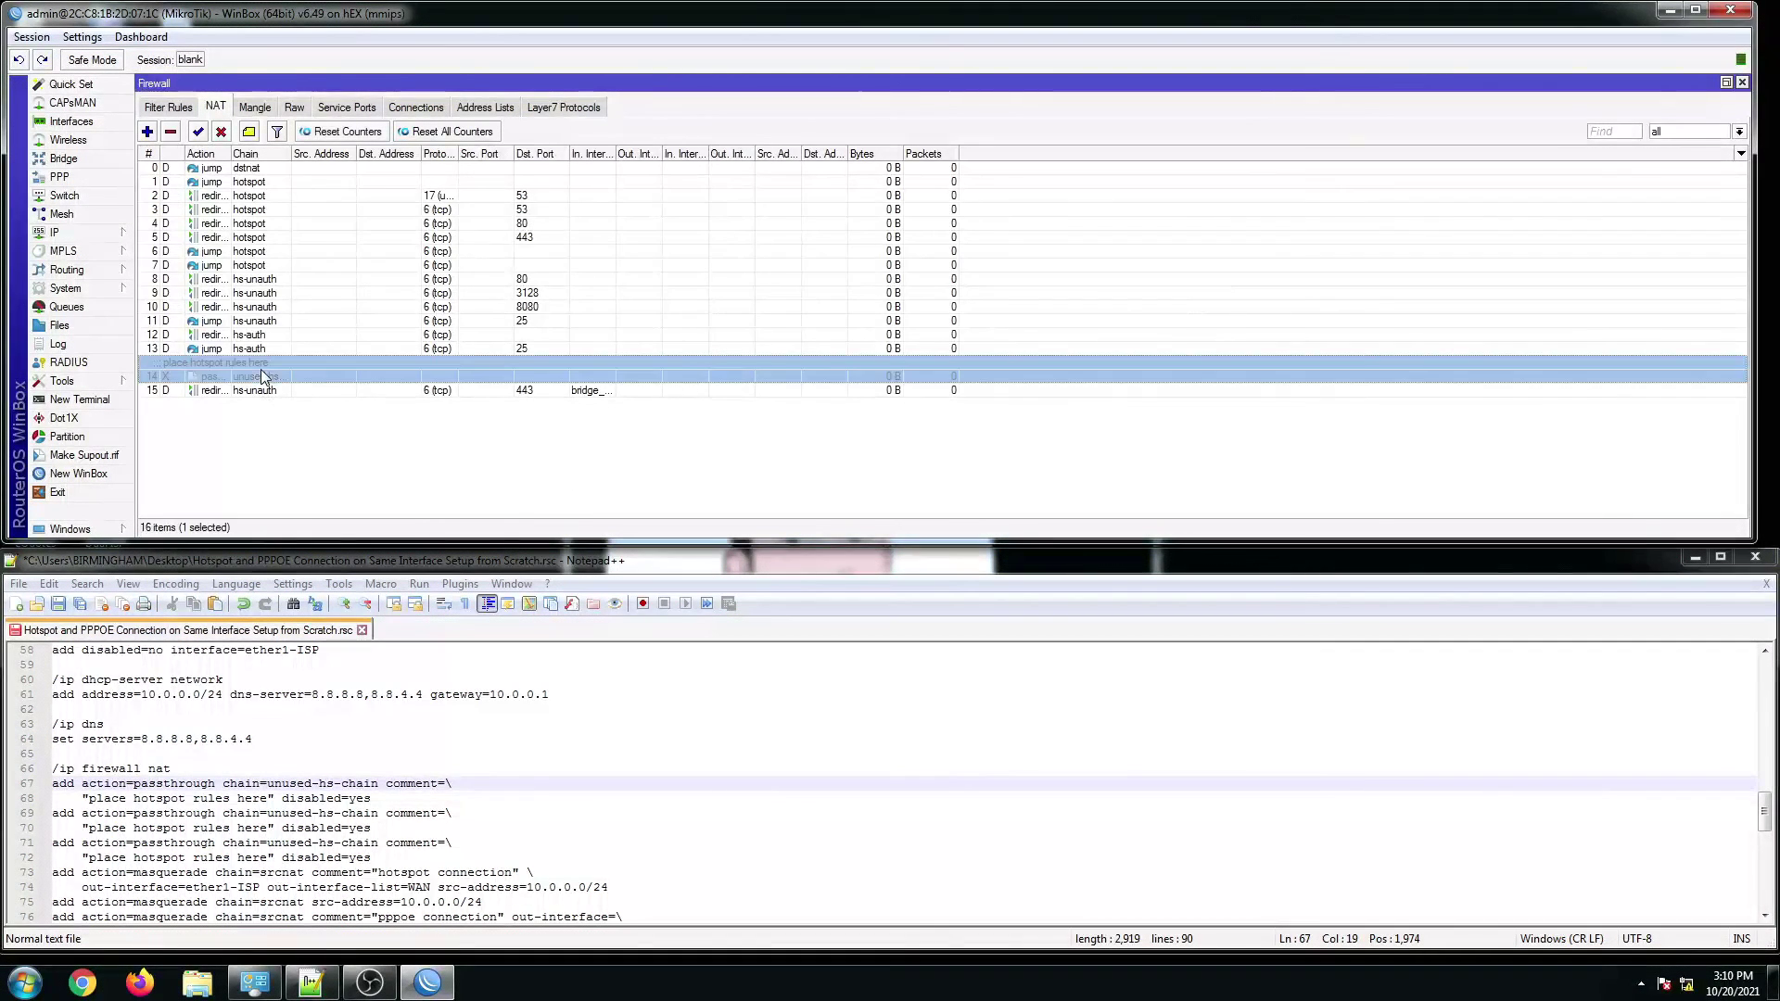
{"action": "left_click", "coordinate": [272, 768]}
{"action": "scroll", "coordinate": [127, 762], "scroll_direction": "down", "scroll_amount": 1}
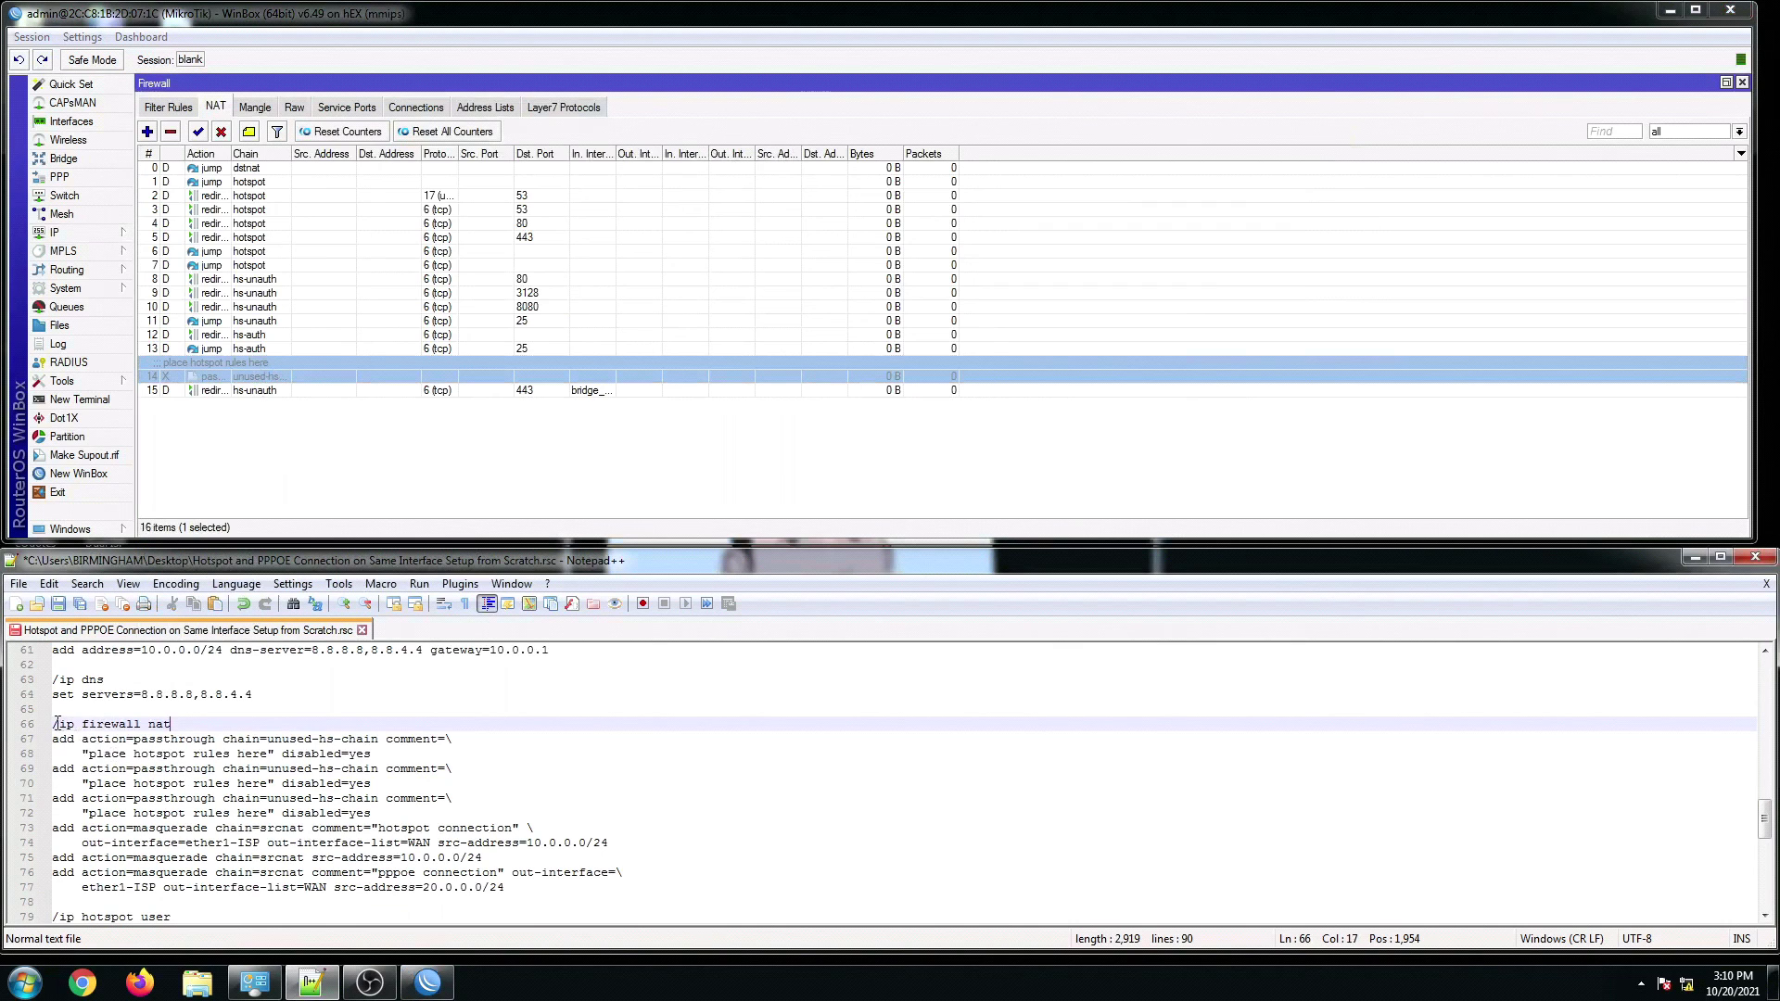
Step: Run script lines 66–89 (NAT masquerade, hotspot user, PPP secret, clock) in a new terminal, then close it
{"action": "left_click_drag", "start_coordinate": [53, 723], "coordinate": [357, 892]}
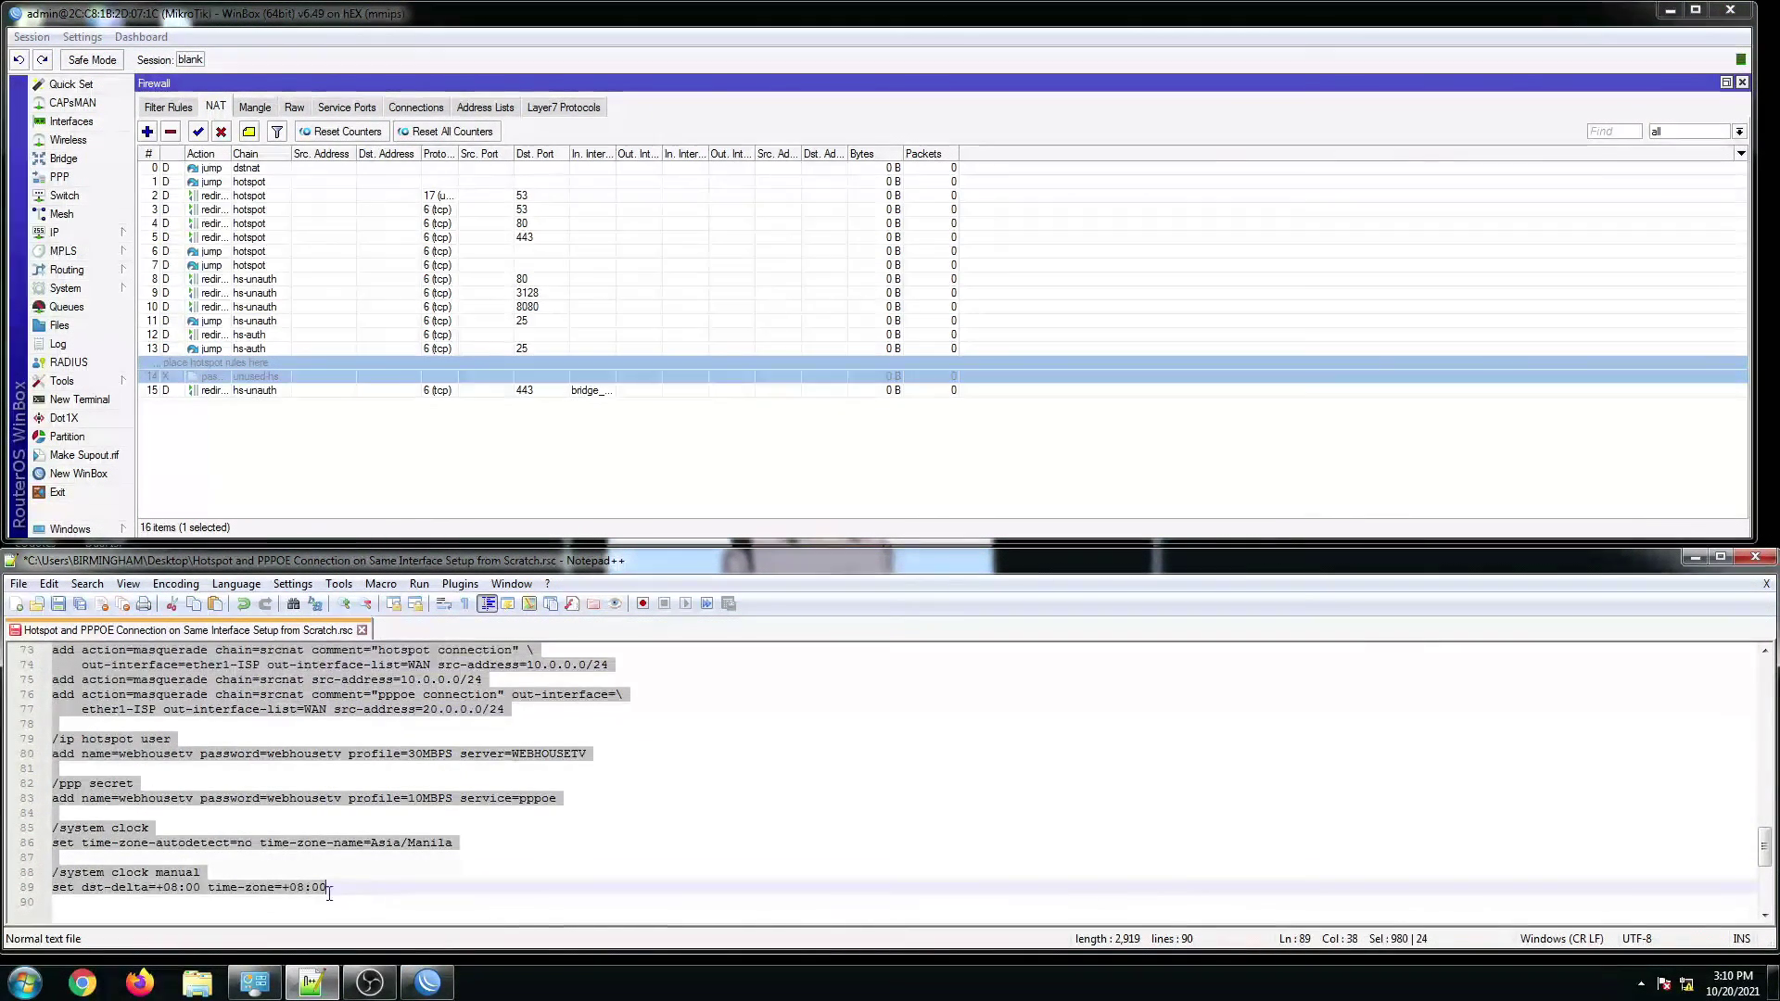
{"action": "right_click", "coordinate": [178, 892]}
{"action": "left_click", "coordinate": [227, 512]}
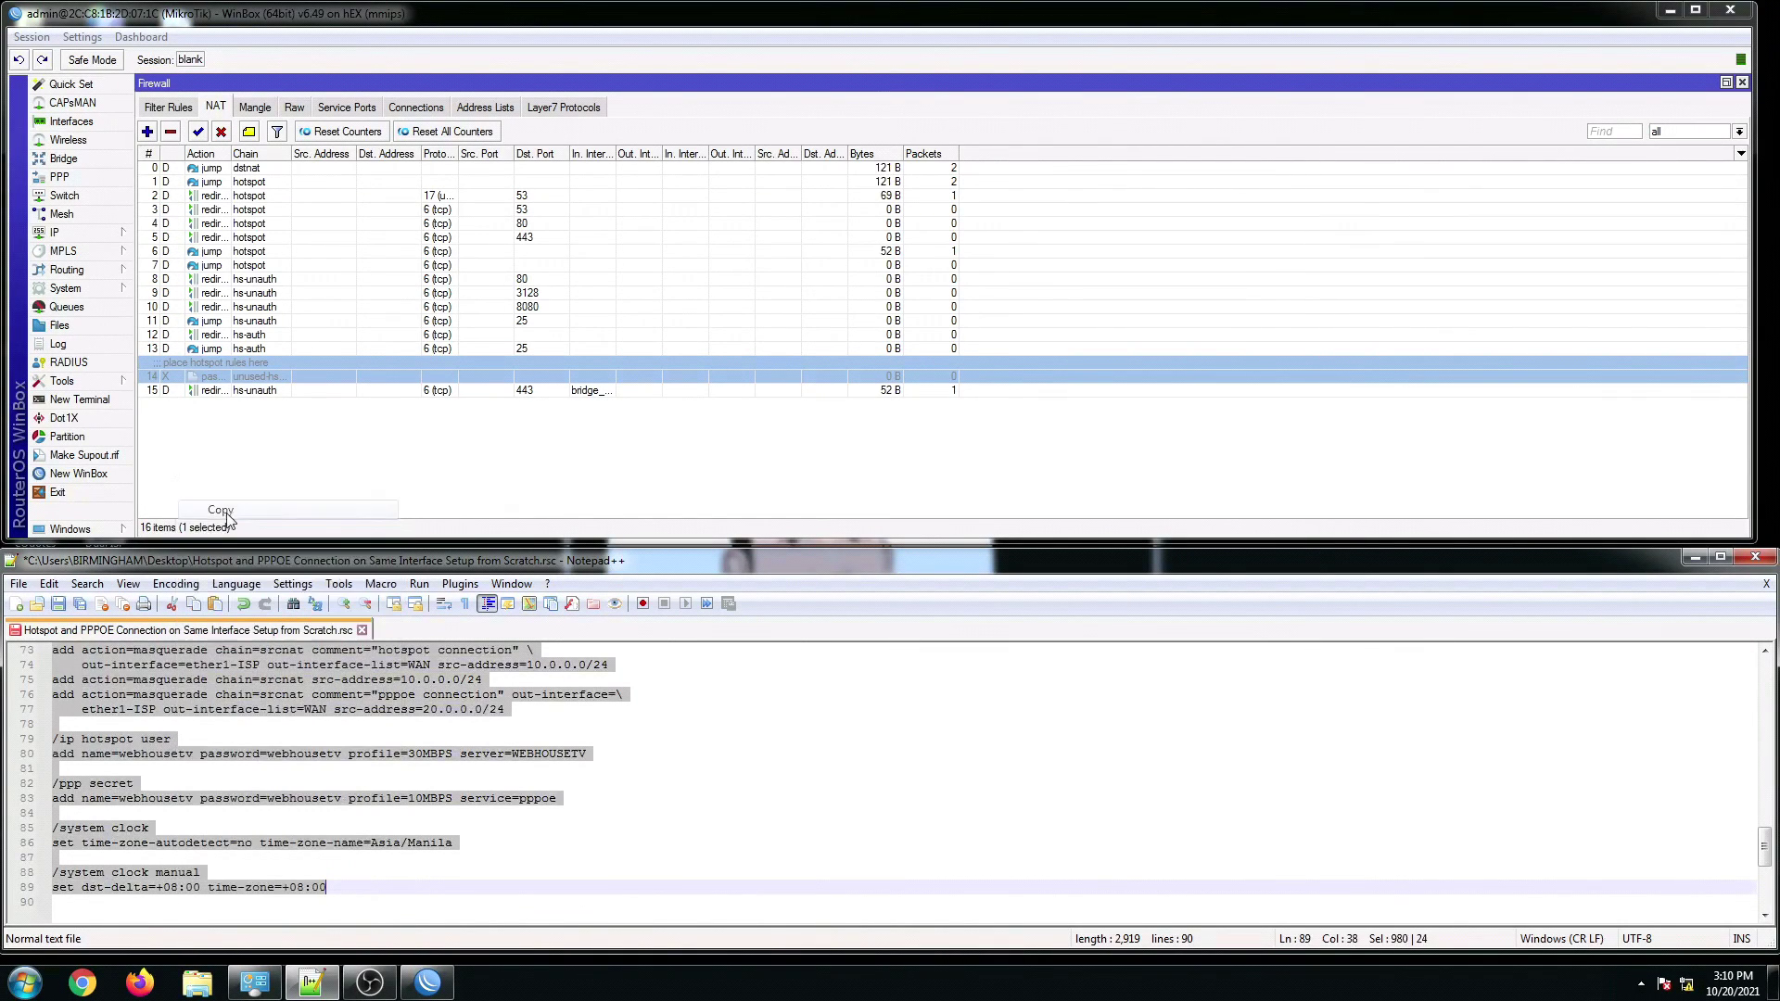
{"action": "left_click", "coordinate": [103, 400]}
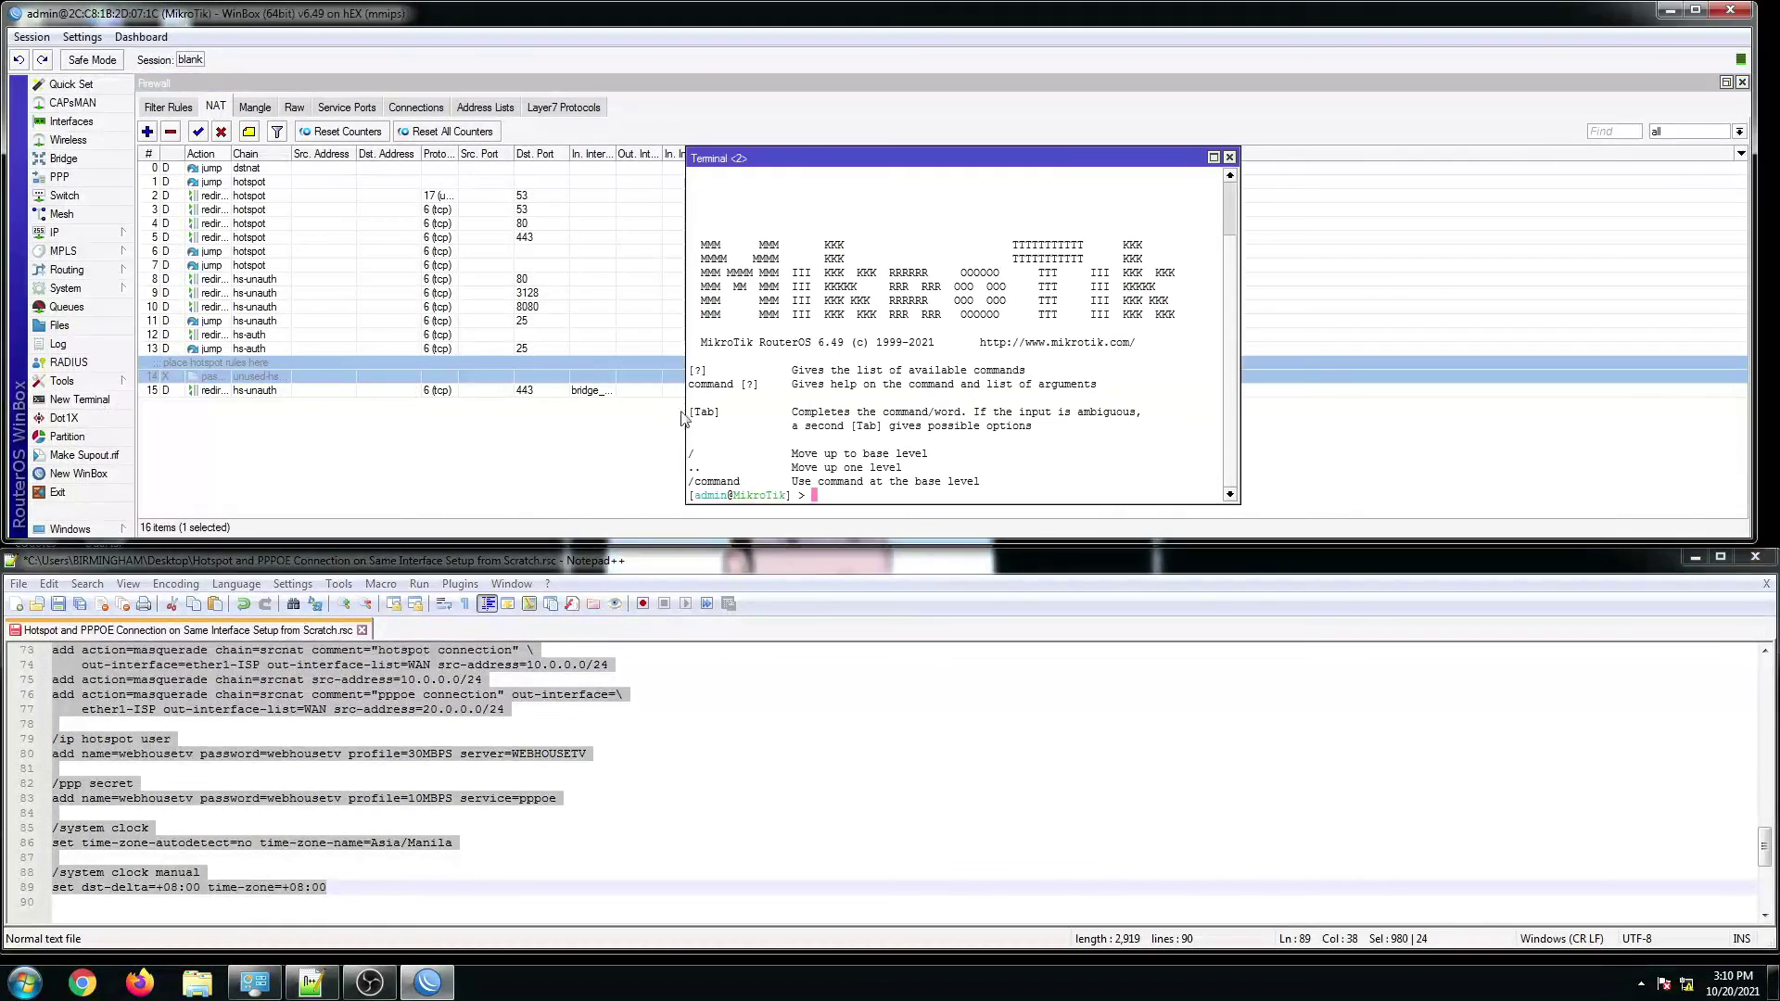
{"action": "right_click", "coordinate": [860, 499]}
{"action": "left_click", "coordinate": [921, 569]}
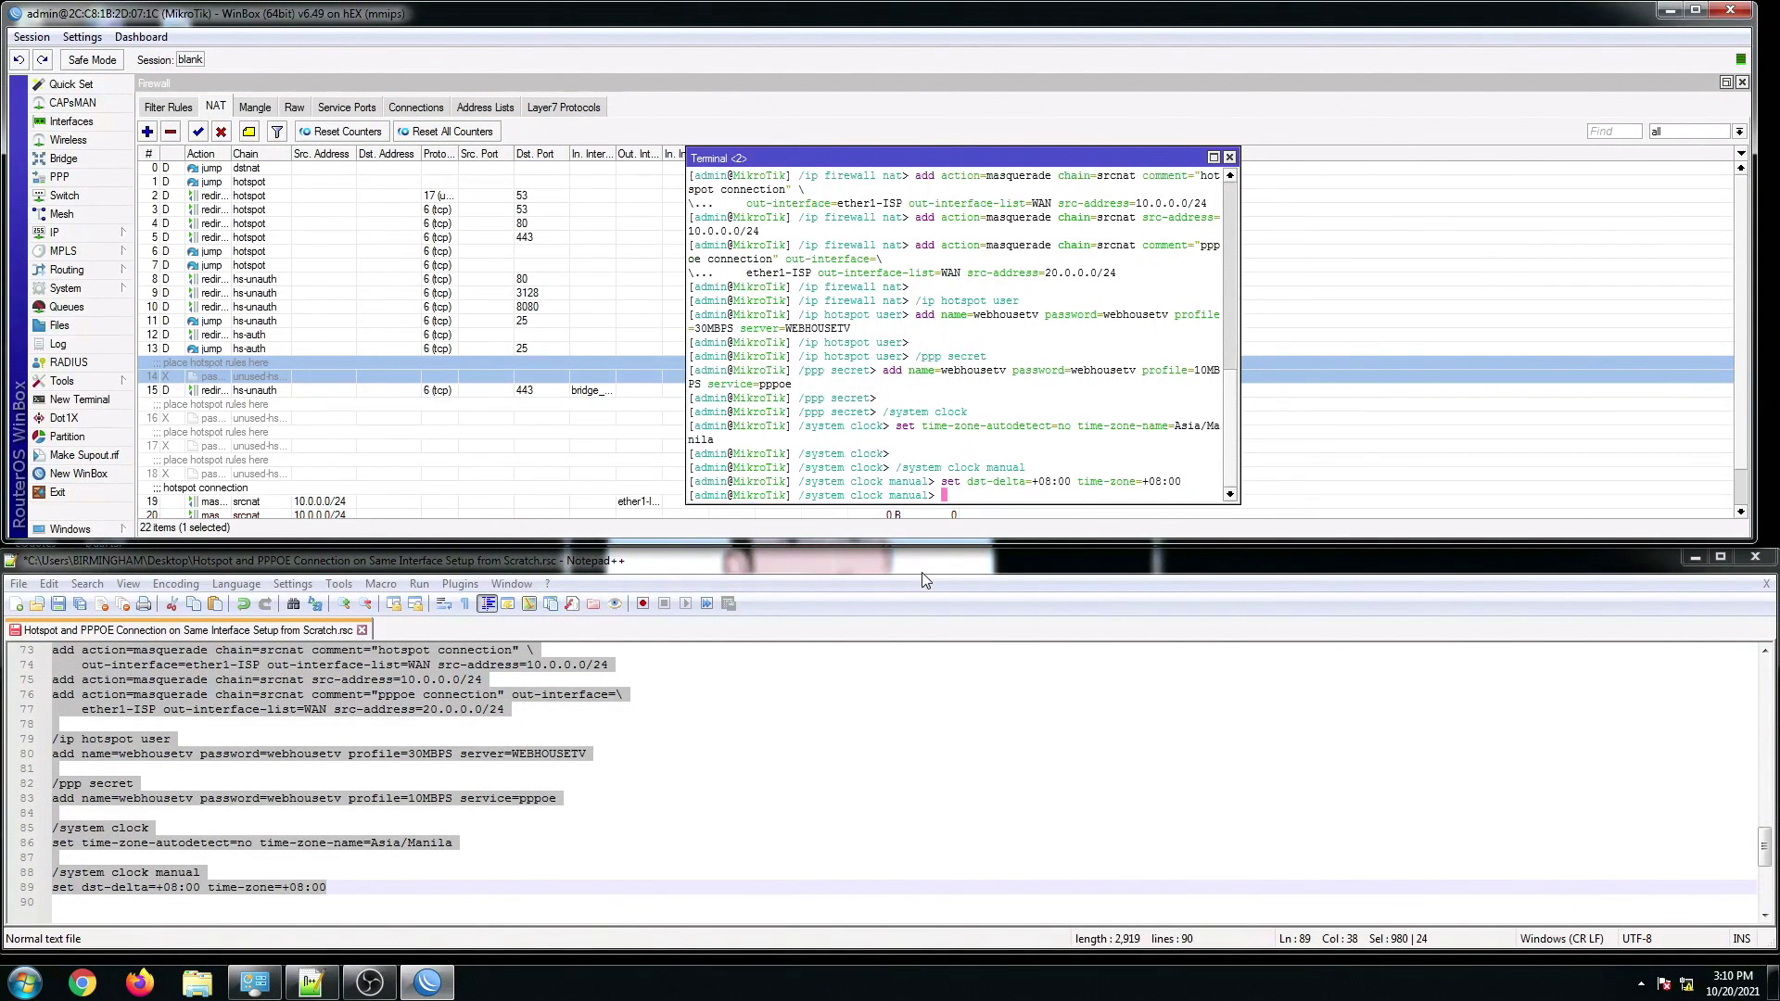
{"action": "left_click", "coordinate": [1229, 158]}
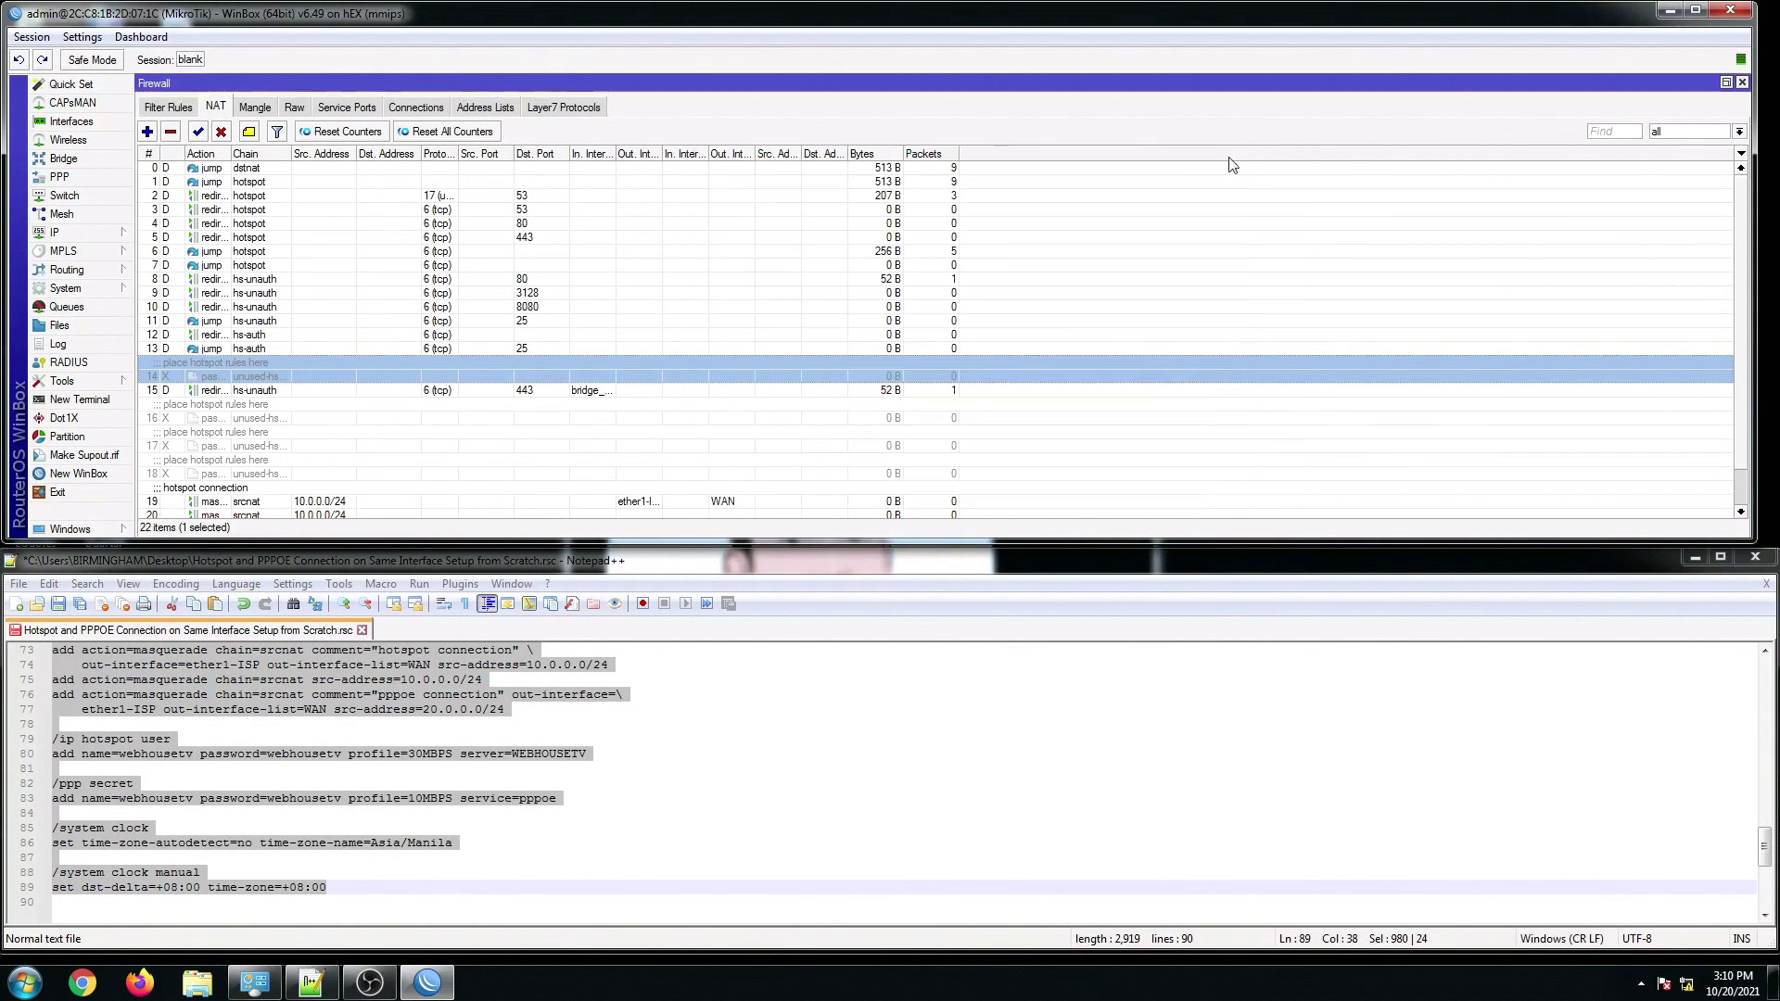
Step: Select the new hotspot connection rule, then close Notepad++ and the Firewall window with WinBox maximized
{"action": "left_click", "coordinate": [536, 501]}
{"action": "scroll", "coordinate": [492, 497], "scroll_direction": "down", "scroll_amount": 1}
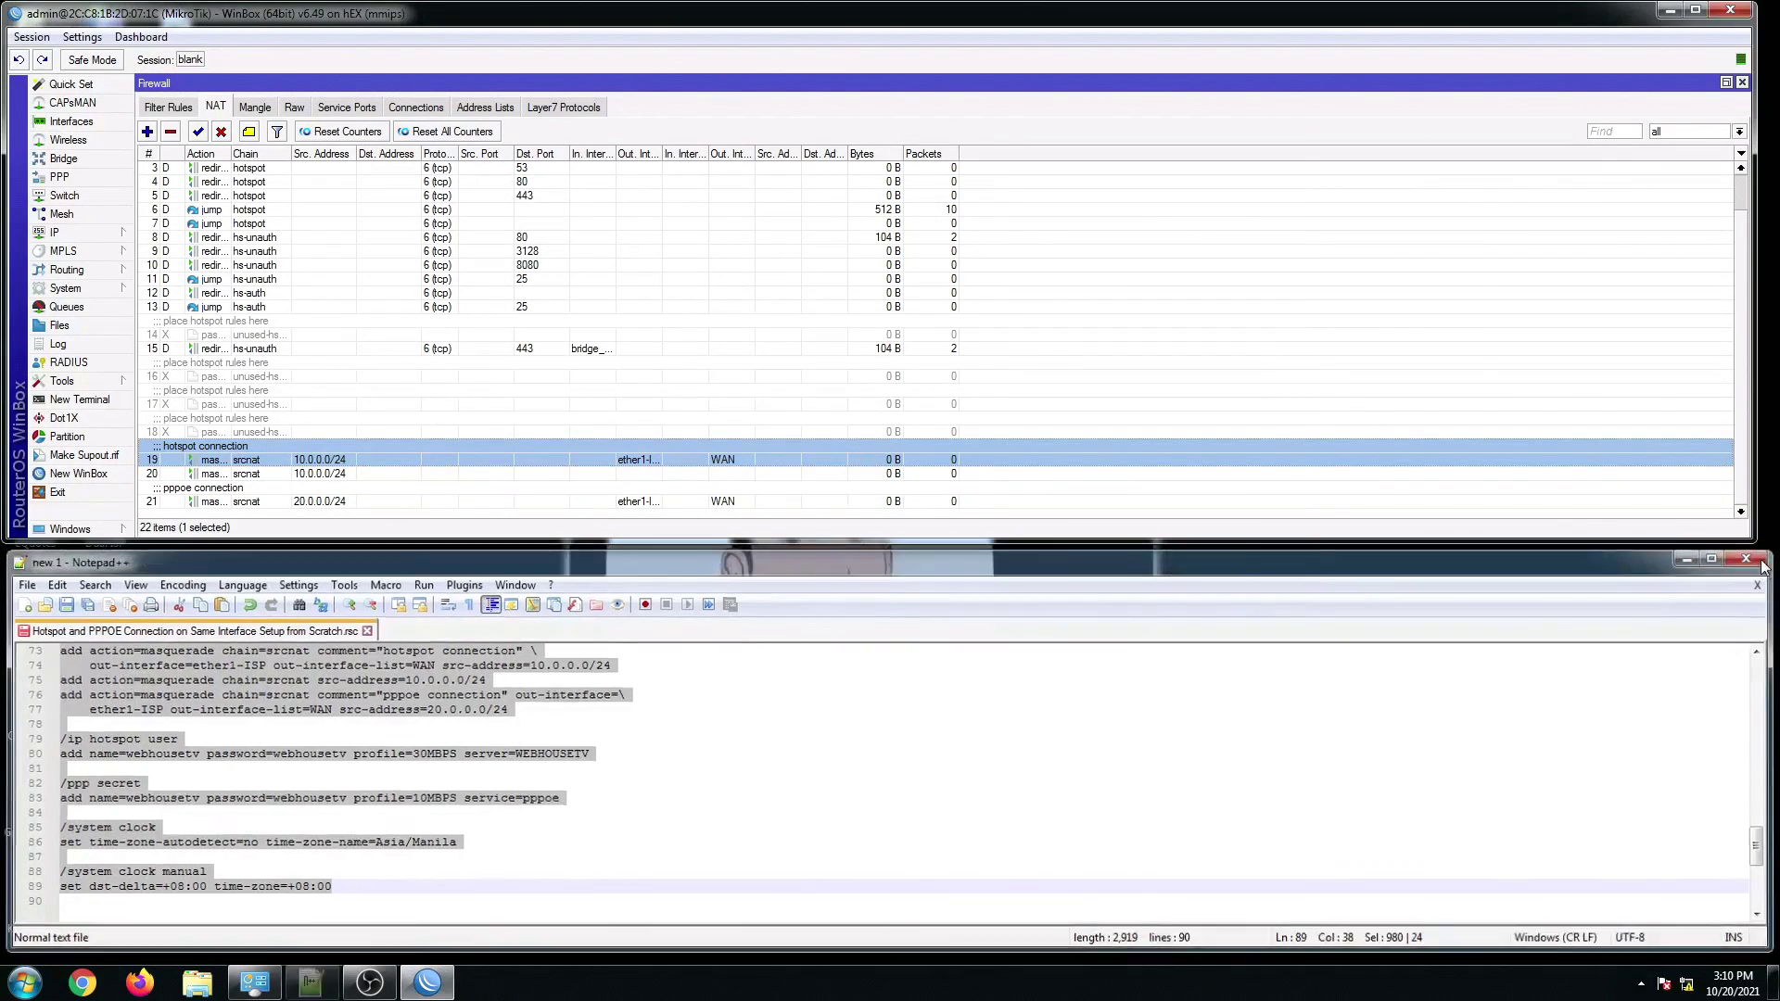
{"action": "left_click", "coordinate": [1767, 567]}
{"action": "left_click", "coordinate": [1695, 9]}
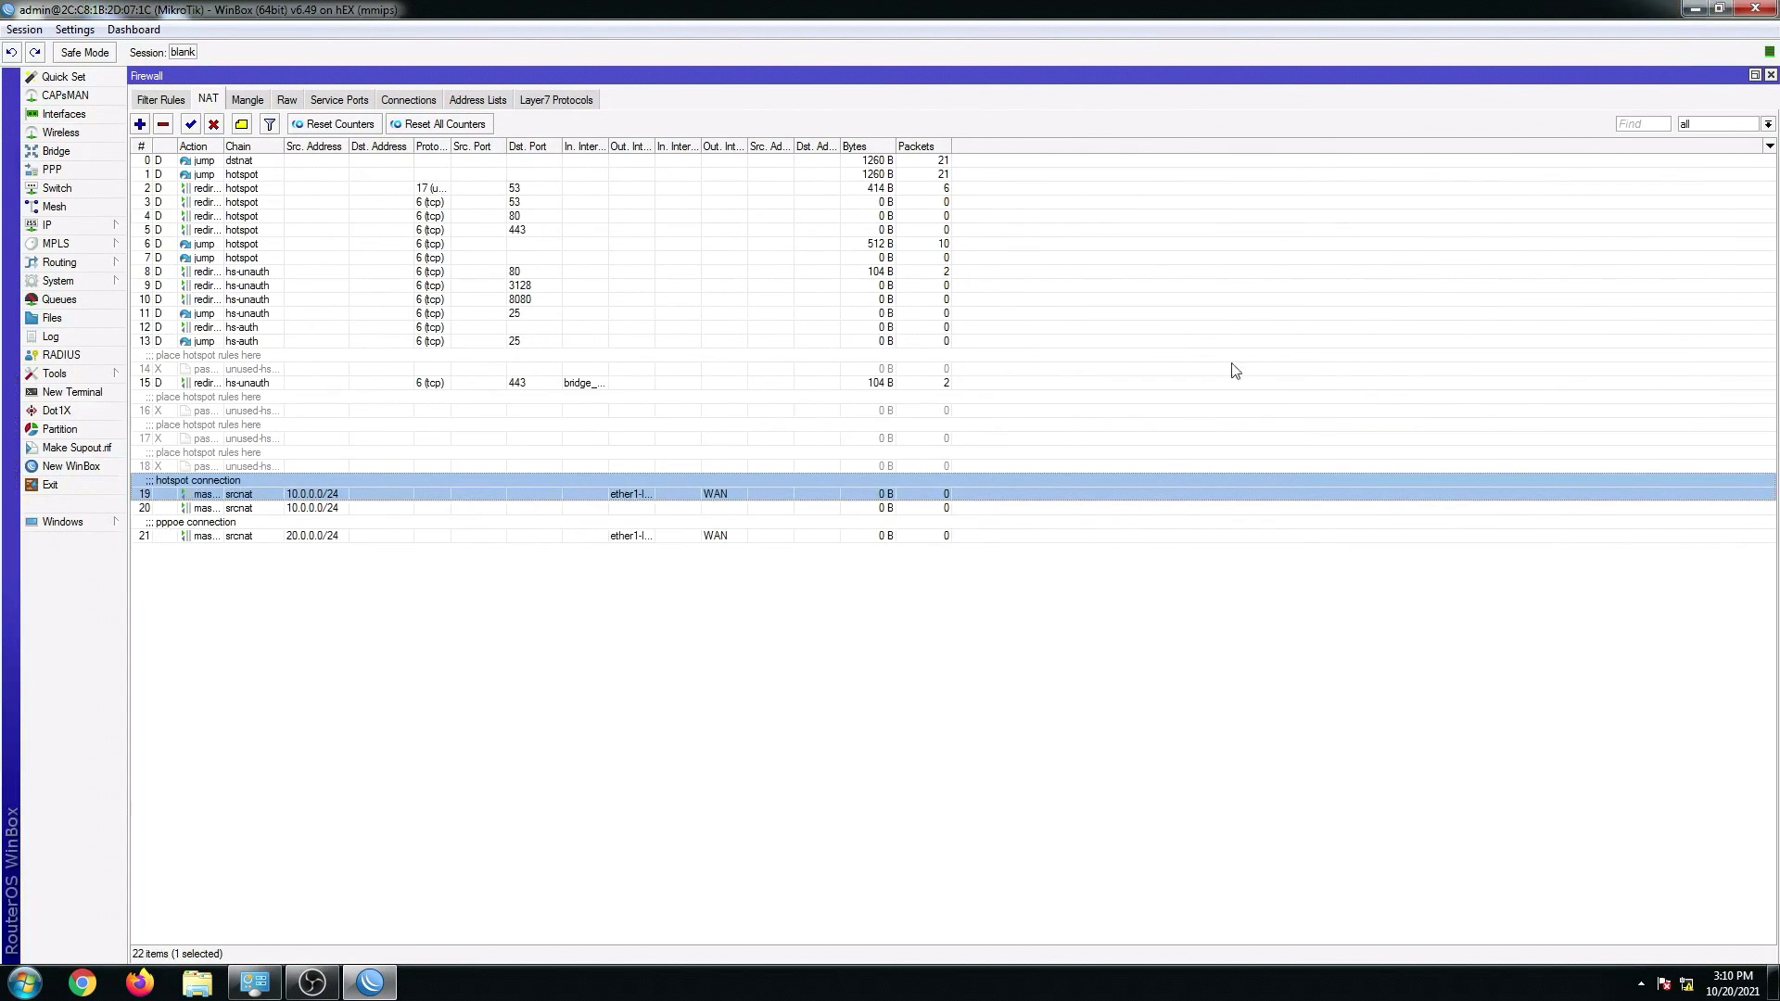
{"action": "left_click", "coordinate": [1770, 74]}
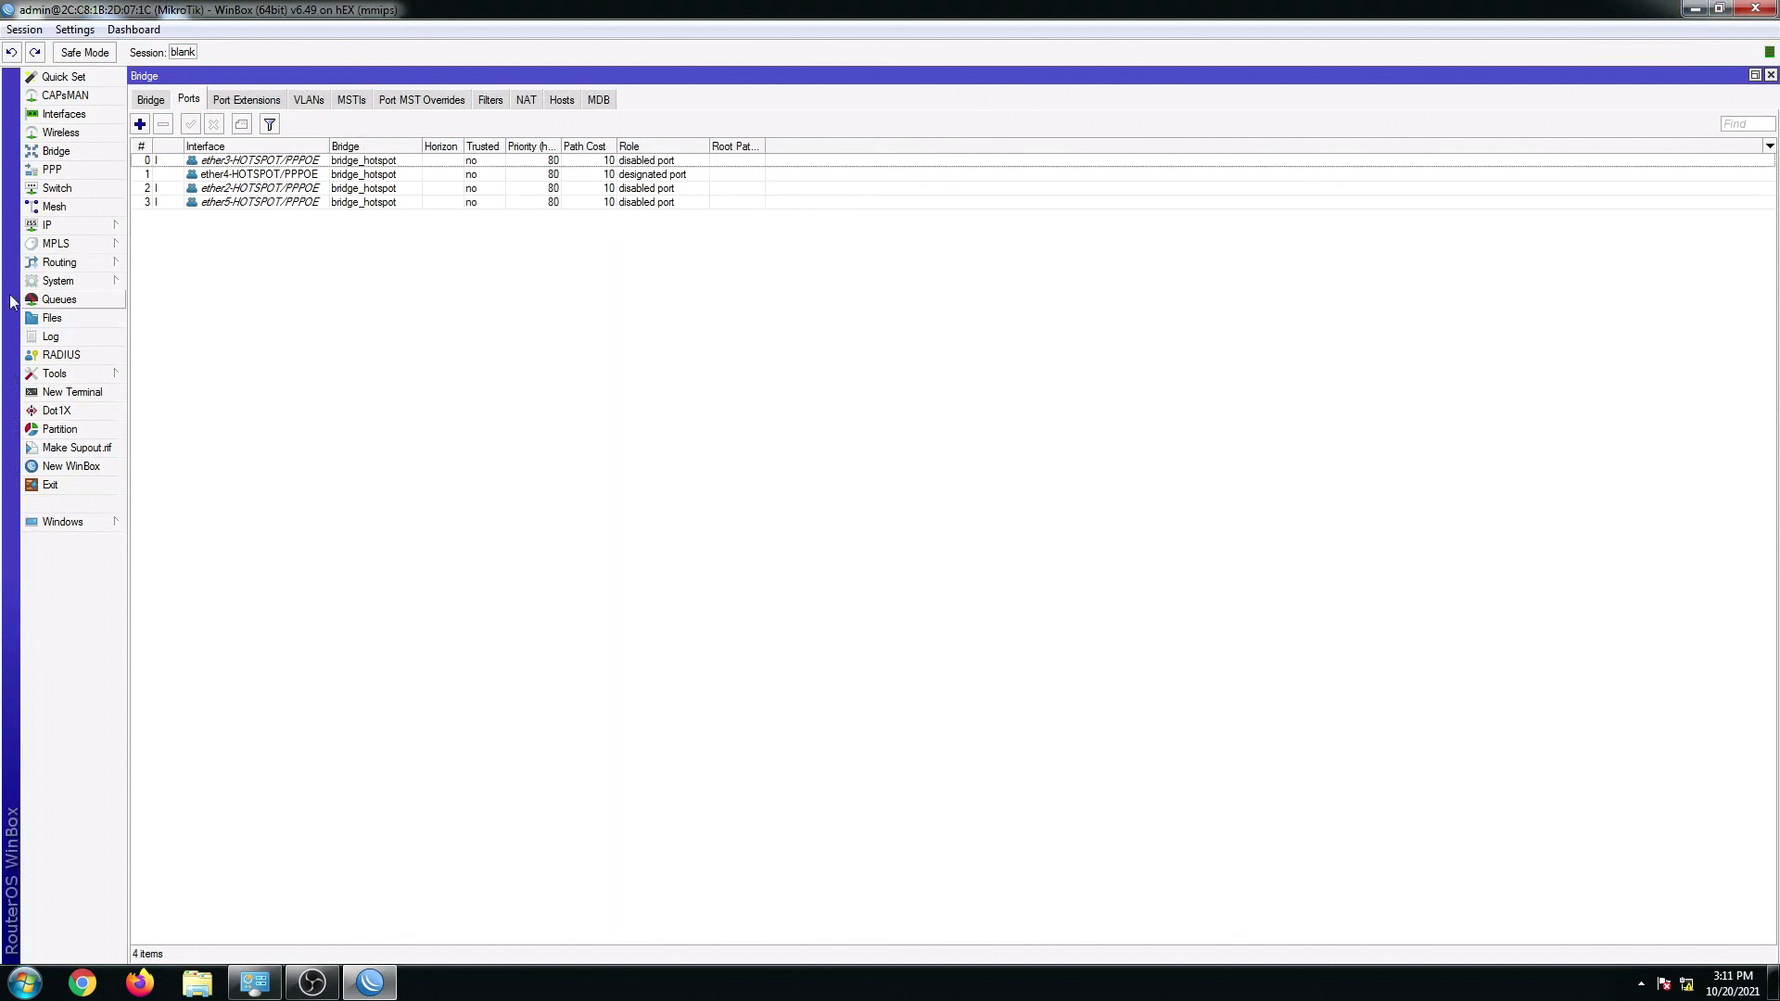
Step: Review the hotspot's 30MBPS user profile and select its user, then switch to Firefox
{"action": "left_click", "coordinate": [59, 225]}
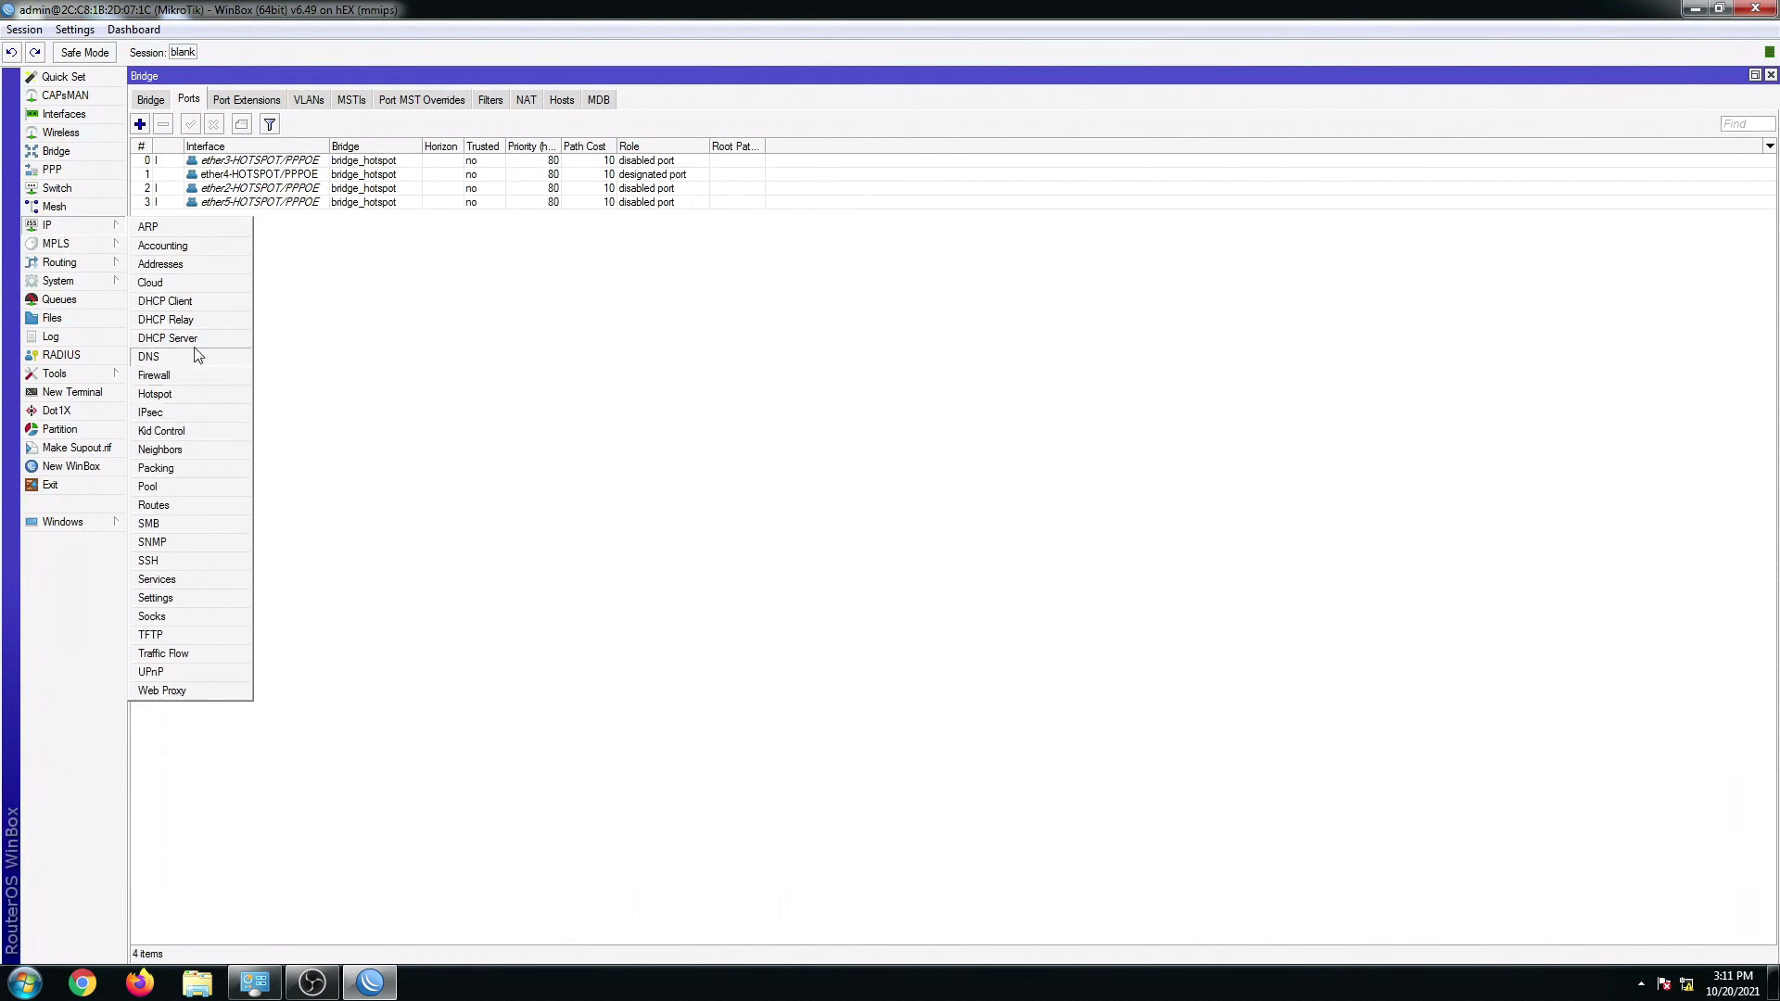
{"action": "left_click", "coordinate": [160, 393]}
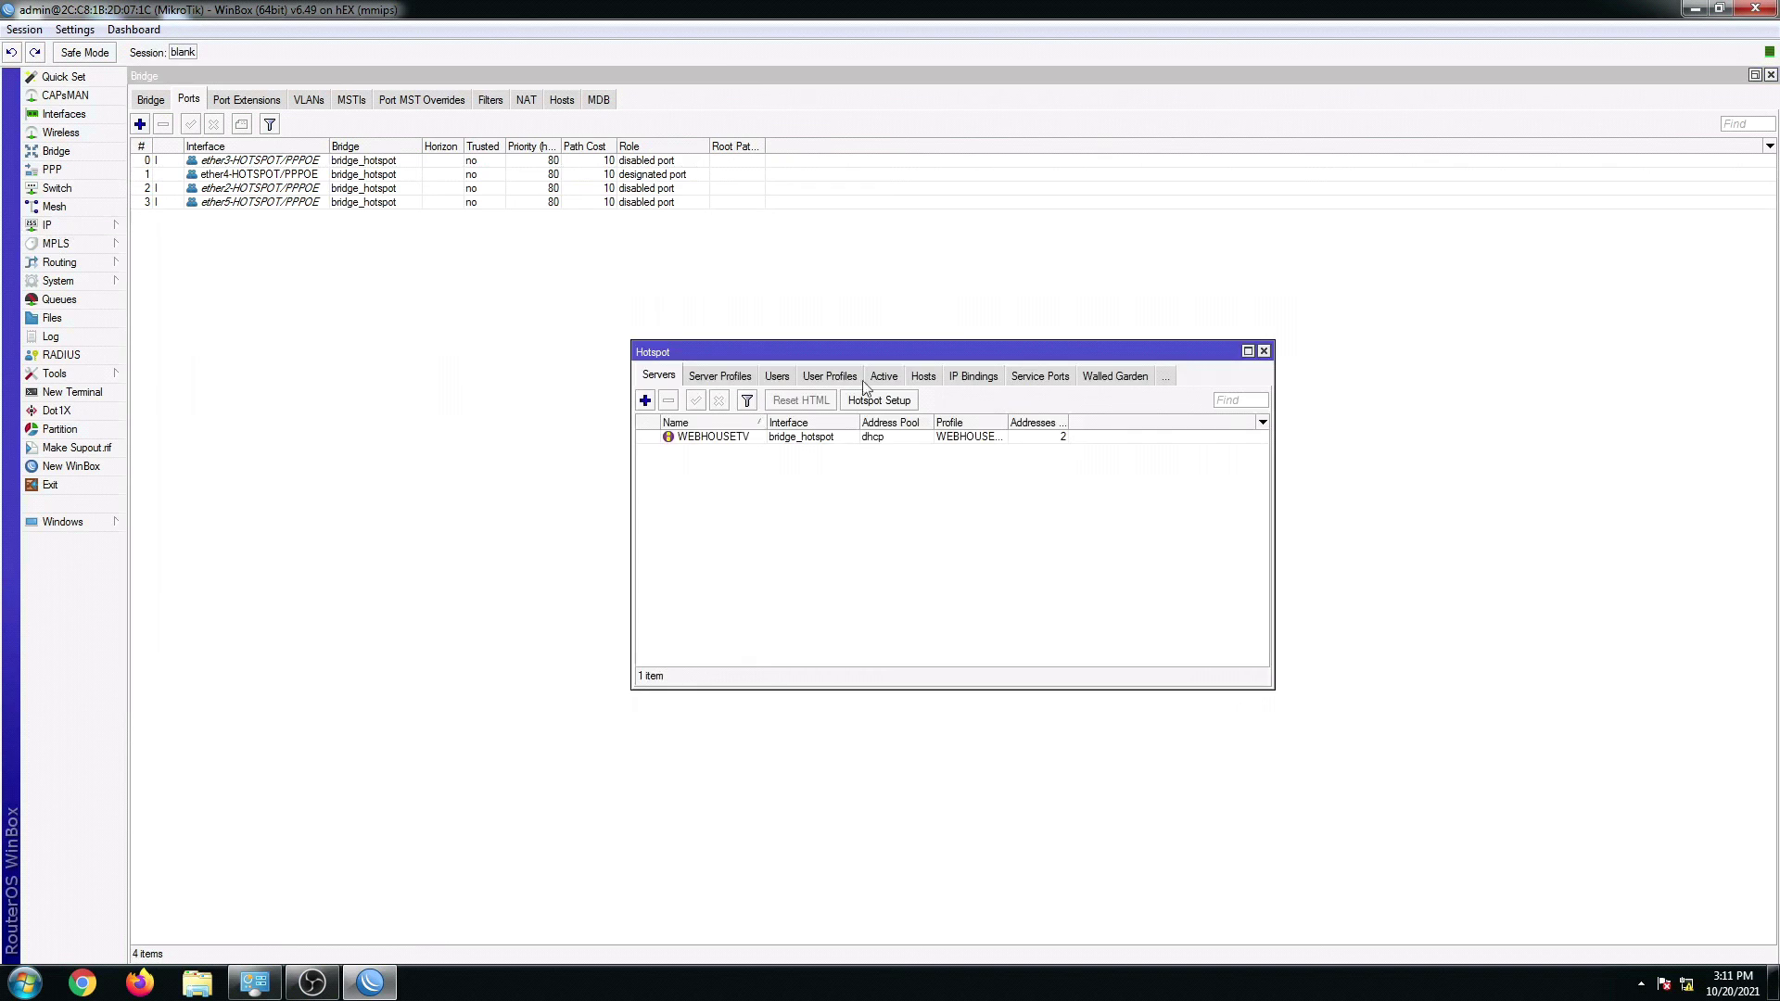
{"action": "left_click", "coordinate": [1247, 351]}
{"action": "left_click", "coordinate": [336, 102]}
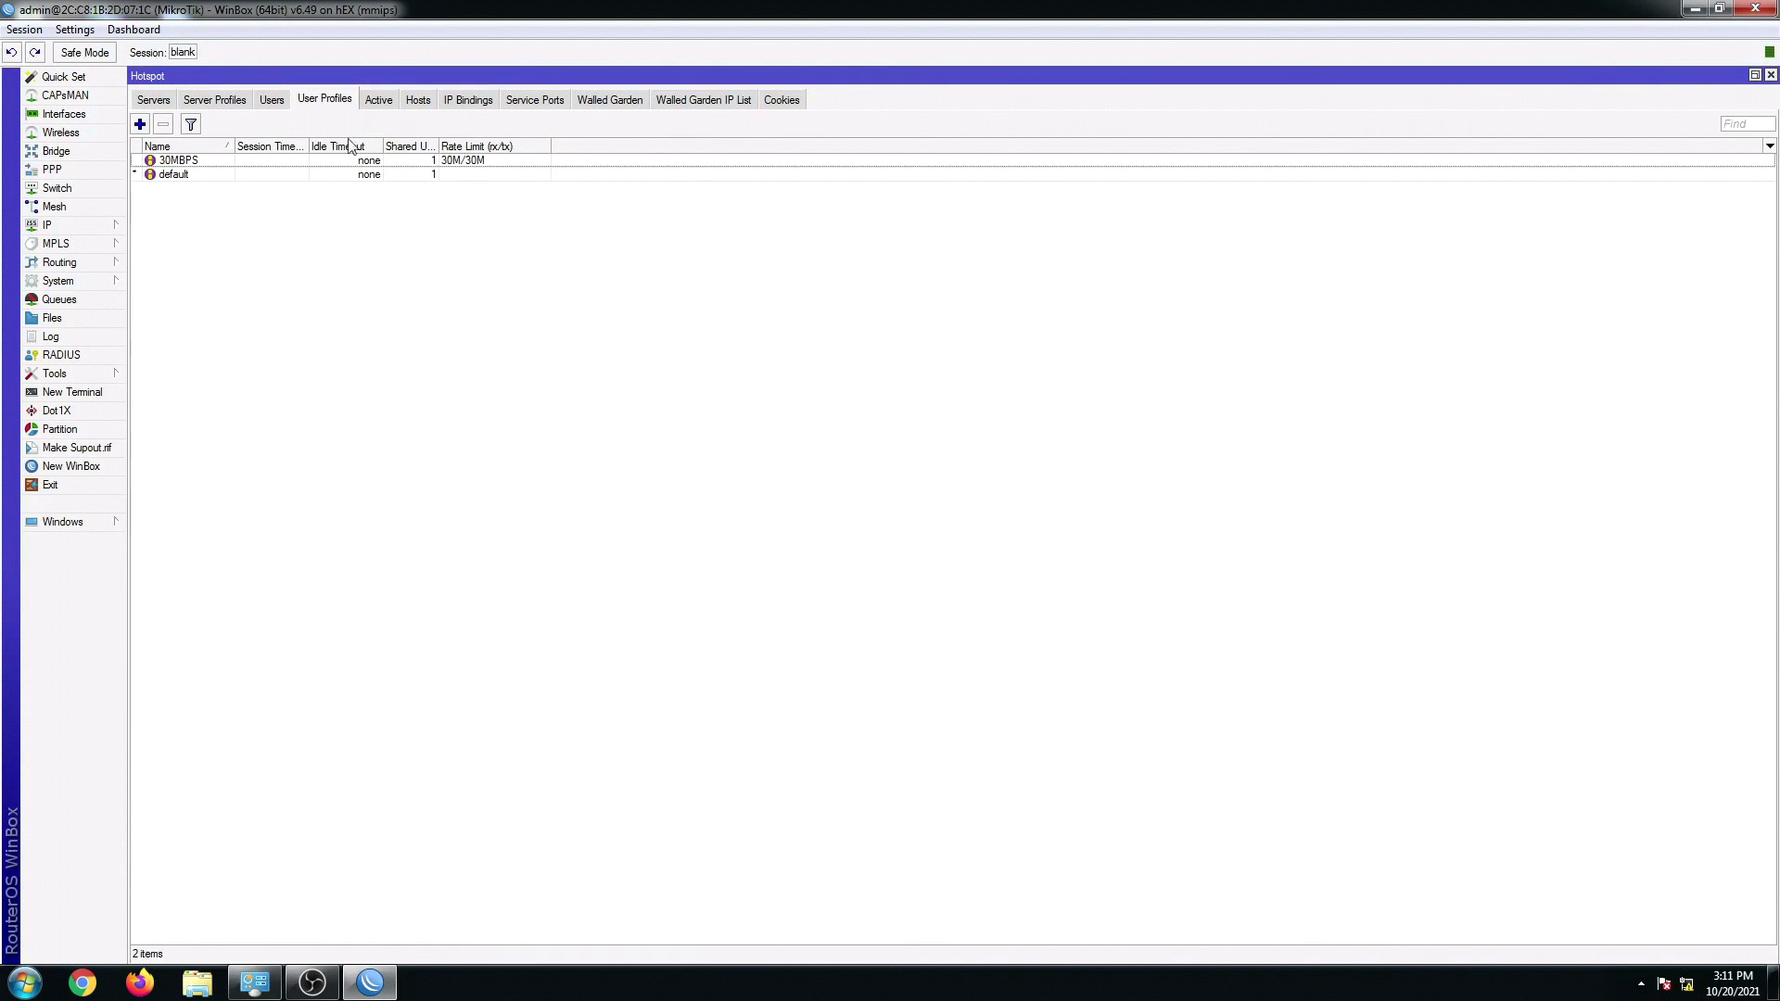
{"action": "left_click", "coordinate": [272, 101]}
{"action": "left_click", "coordinate": [278, 191]}
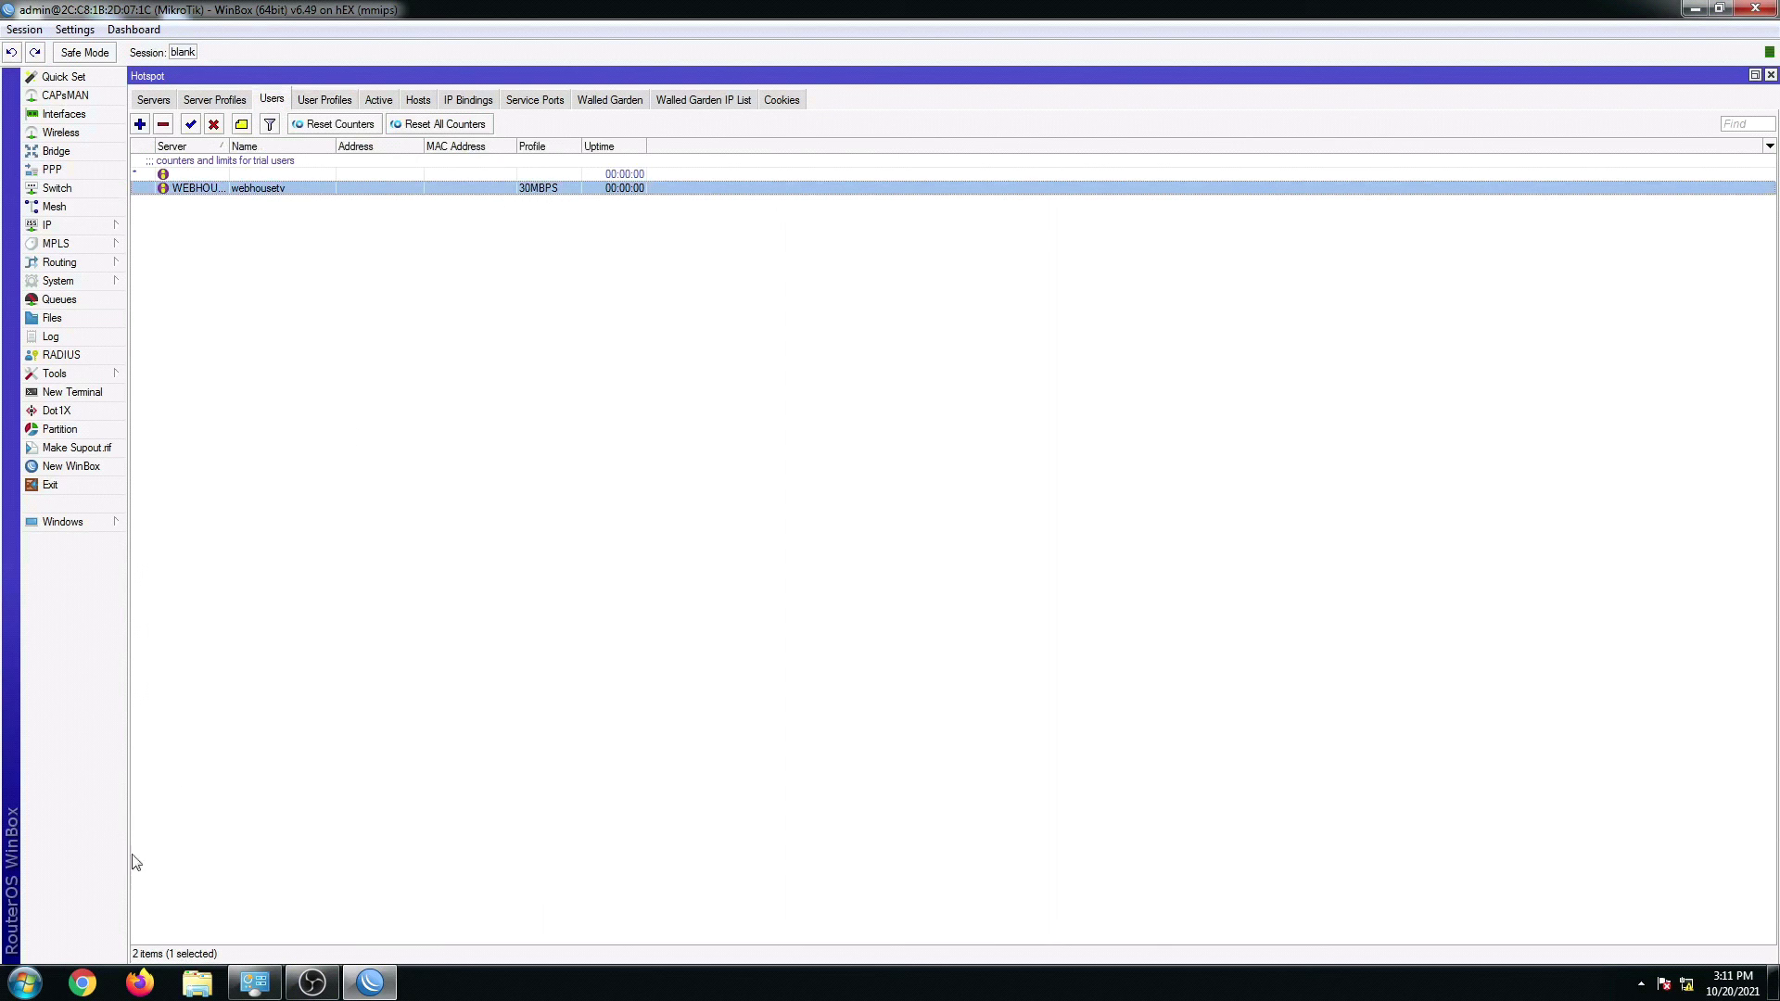
{"action": "left_click", "coordinate": [138, 981]}
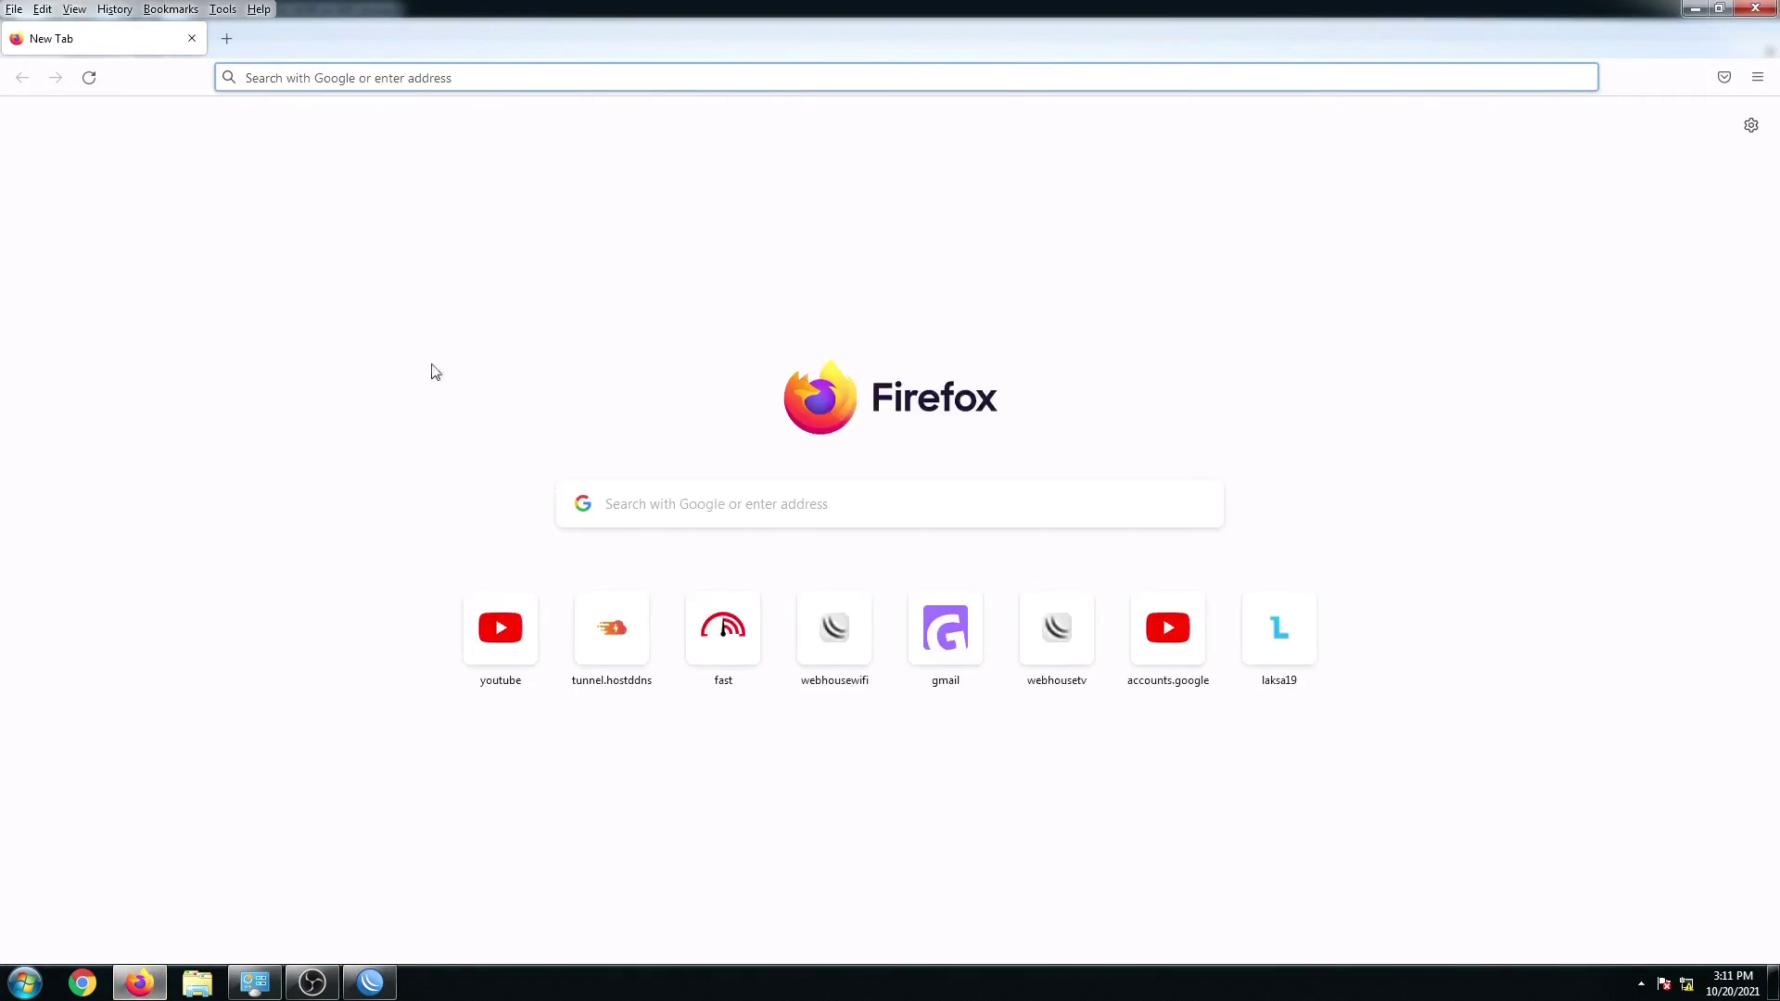
Step: Browse to 10.0.0.1, which redirects to an unreachable webhousewifi.com login page, then return to WinBox
{"action": "left_click", "coordinate": [317, 84]}
{"action": "type", "text": "10.0.0.1/"}
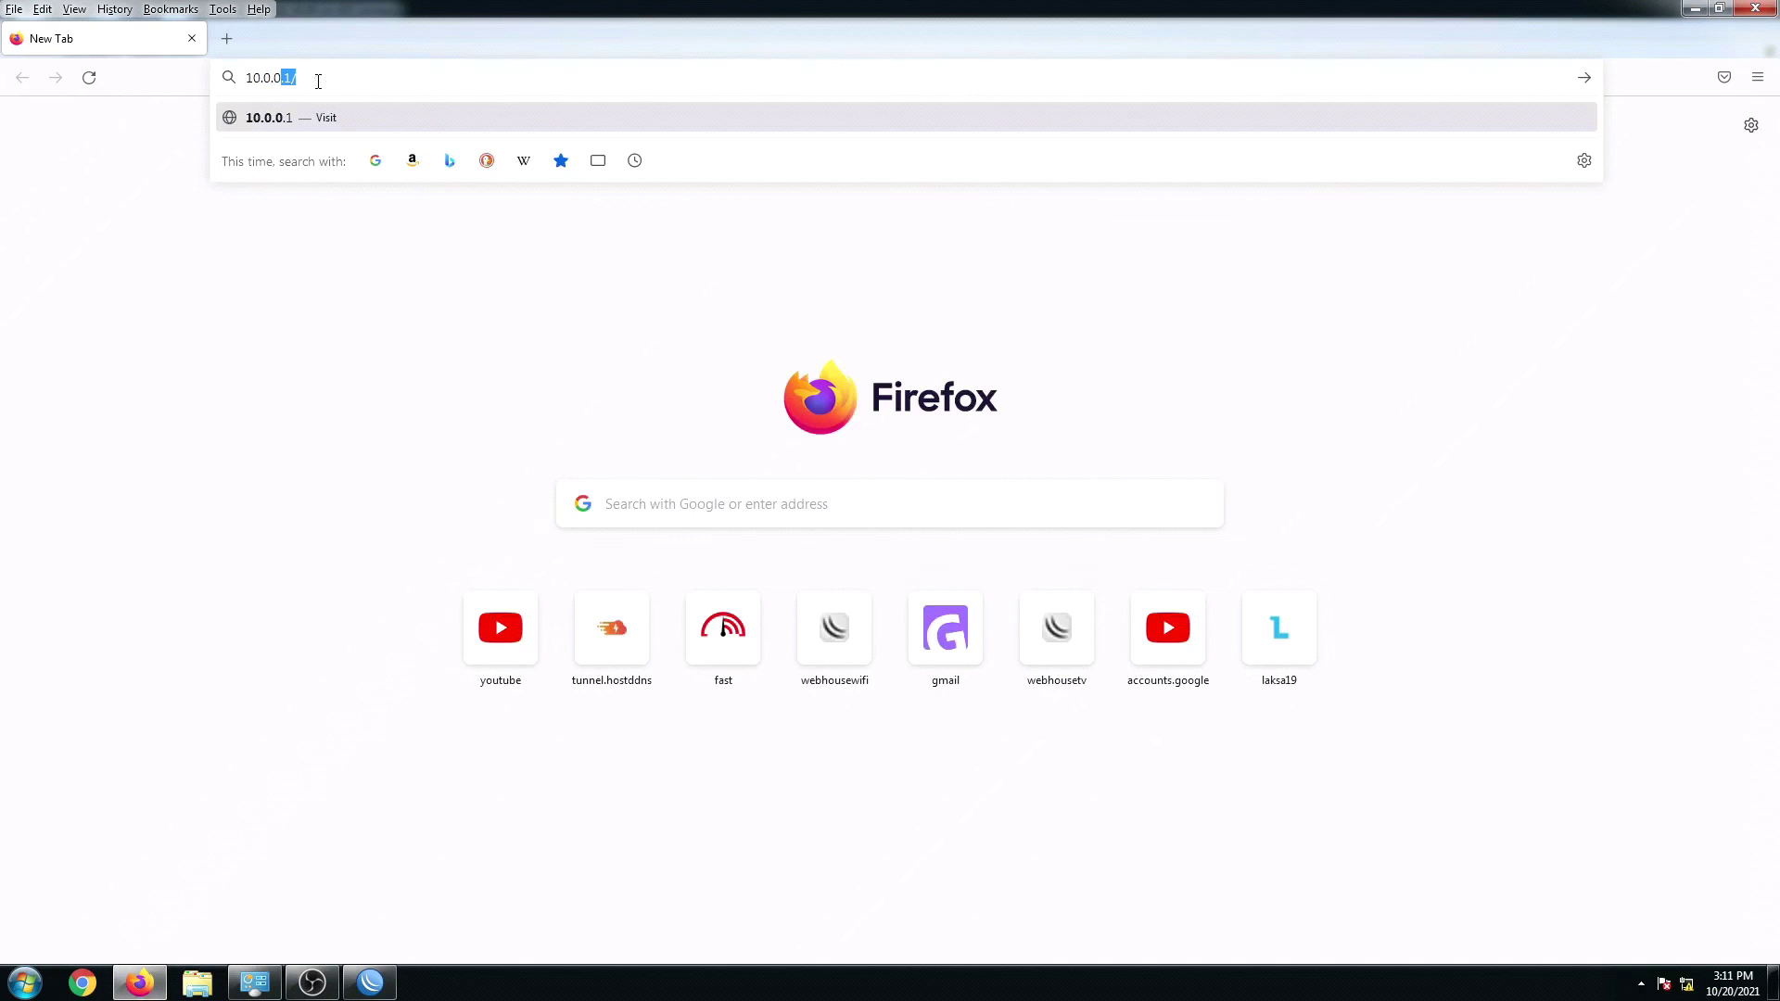
{"action": "key", "text": "Return"}
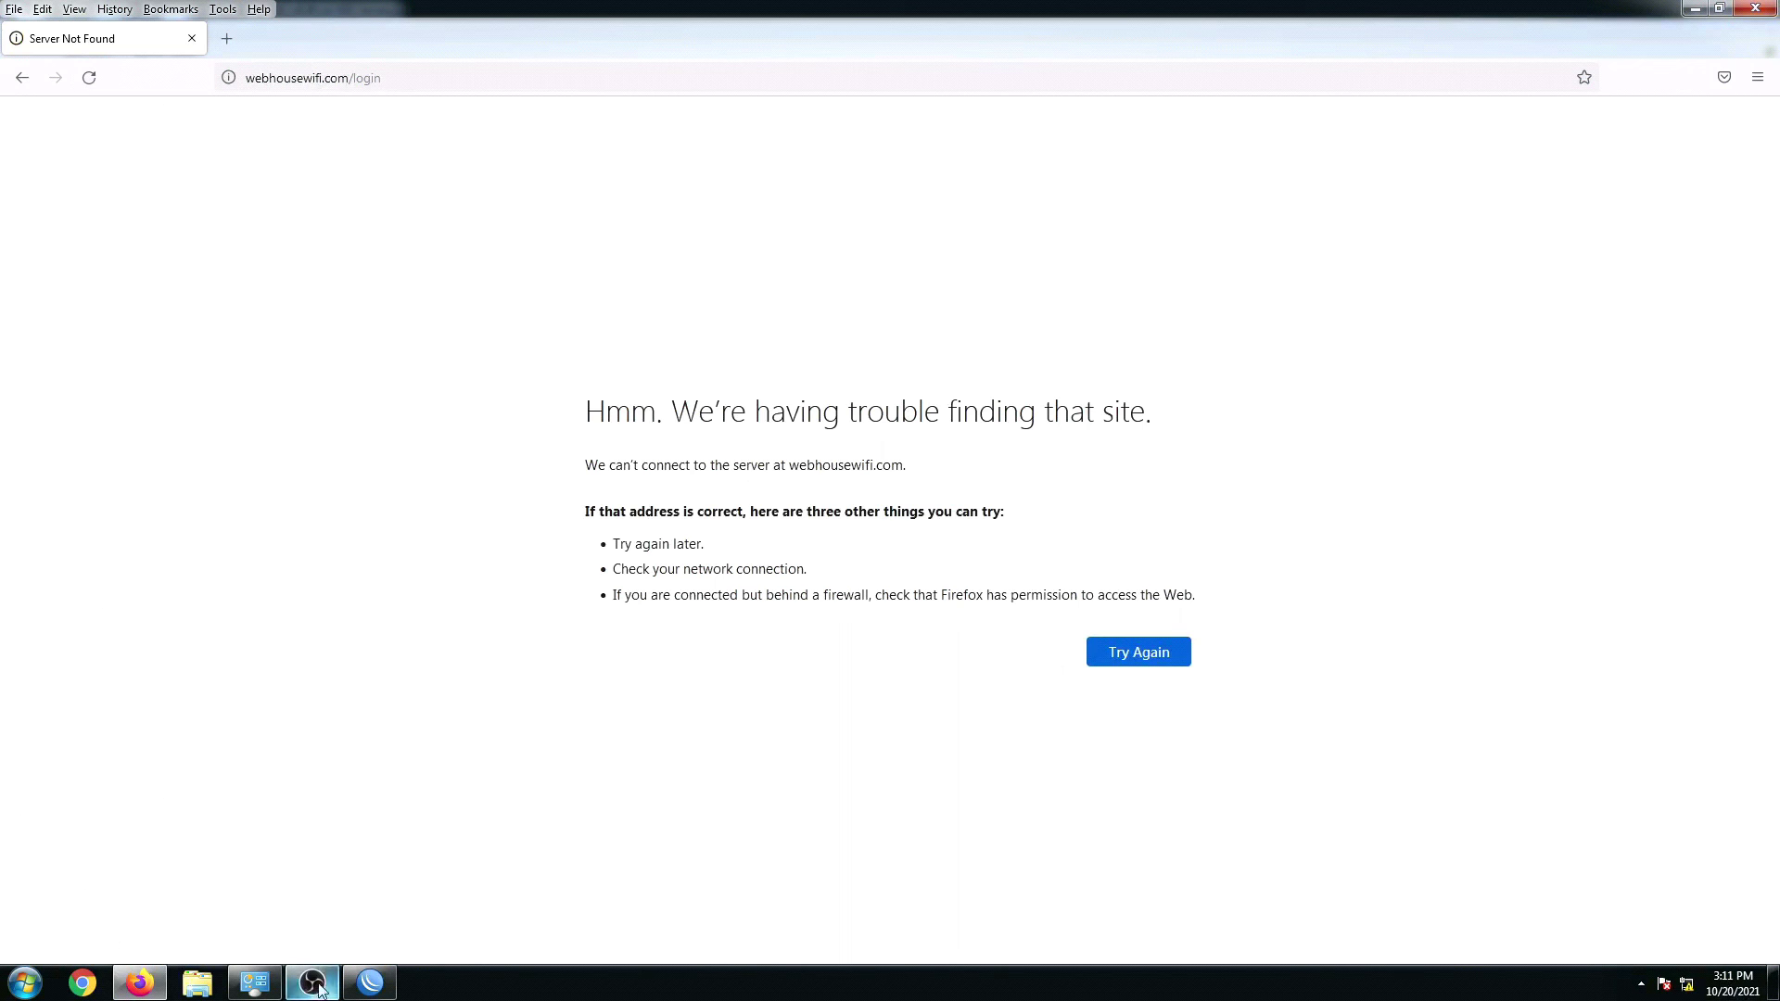
{"action": "left_click", "coordinate": [369, 982]}
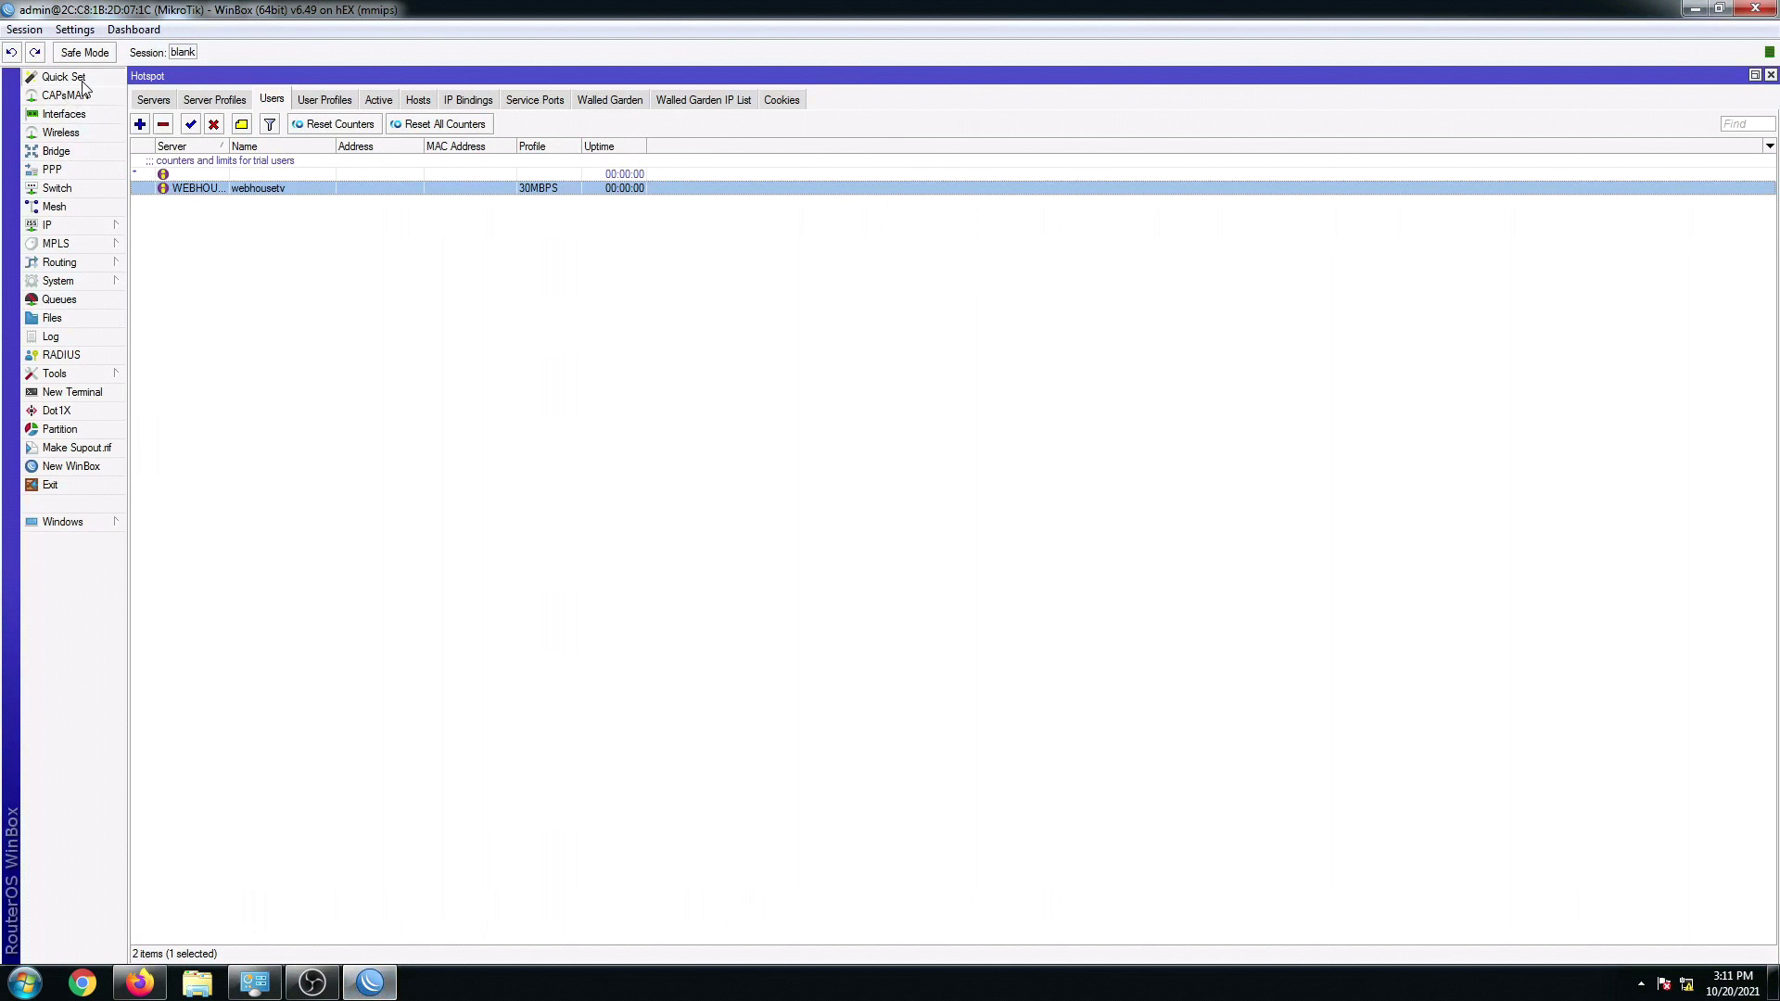
Step: Check for updates in a maximized Quick Set, confirming RouterOS 6.49 is current
{"action": "left_click", "coordinate": [61, 77]}
{"action": "left_click", "coordinate": [1198, 364]}
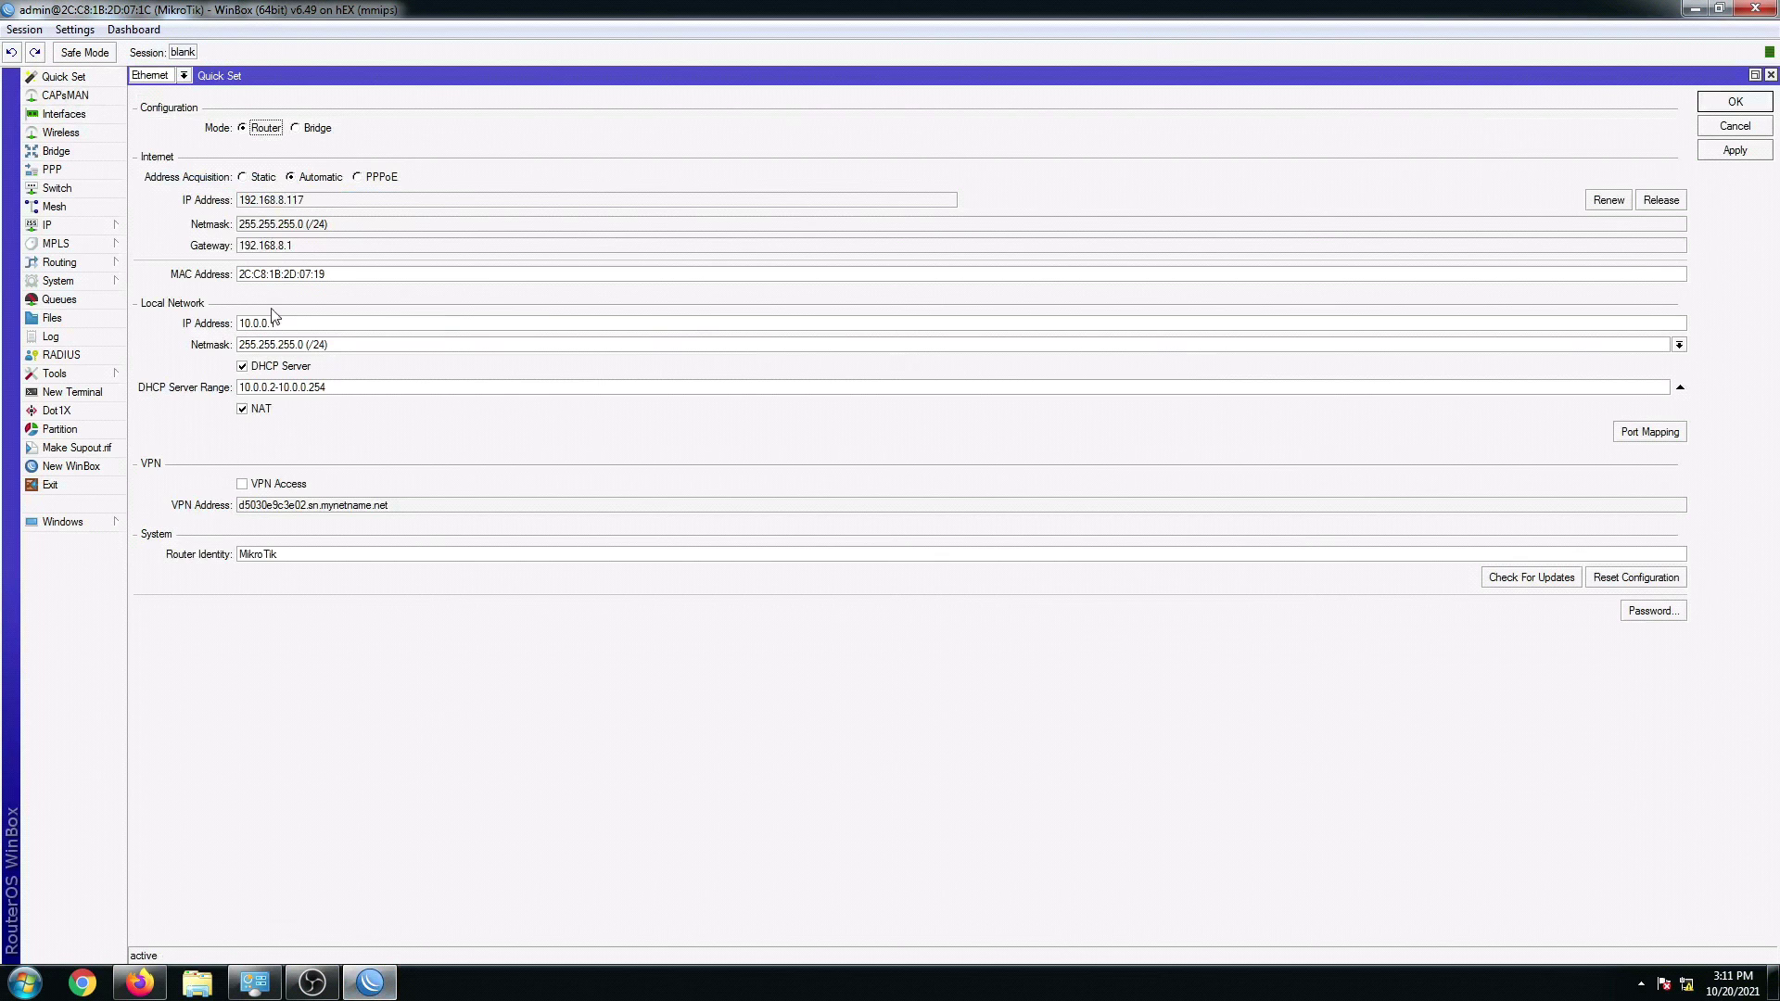
{"action": "left_click", "coordinate": [1518, 582]}
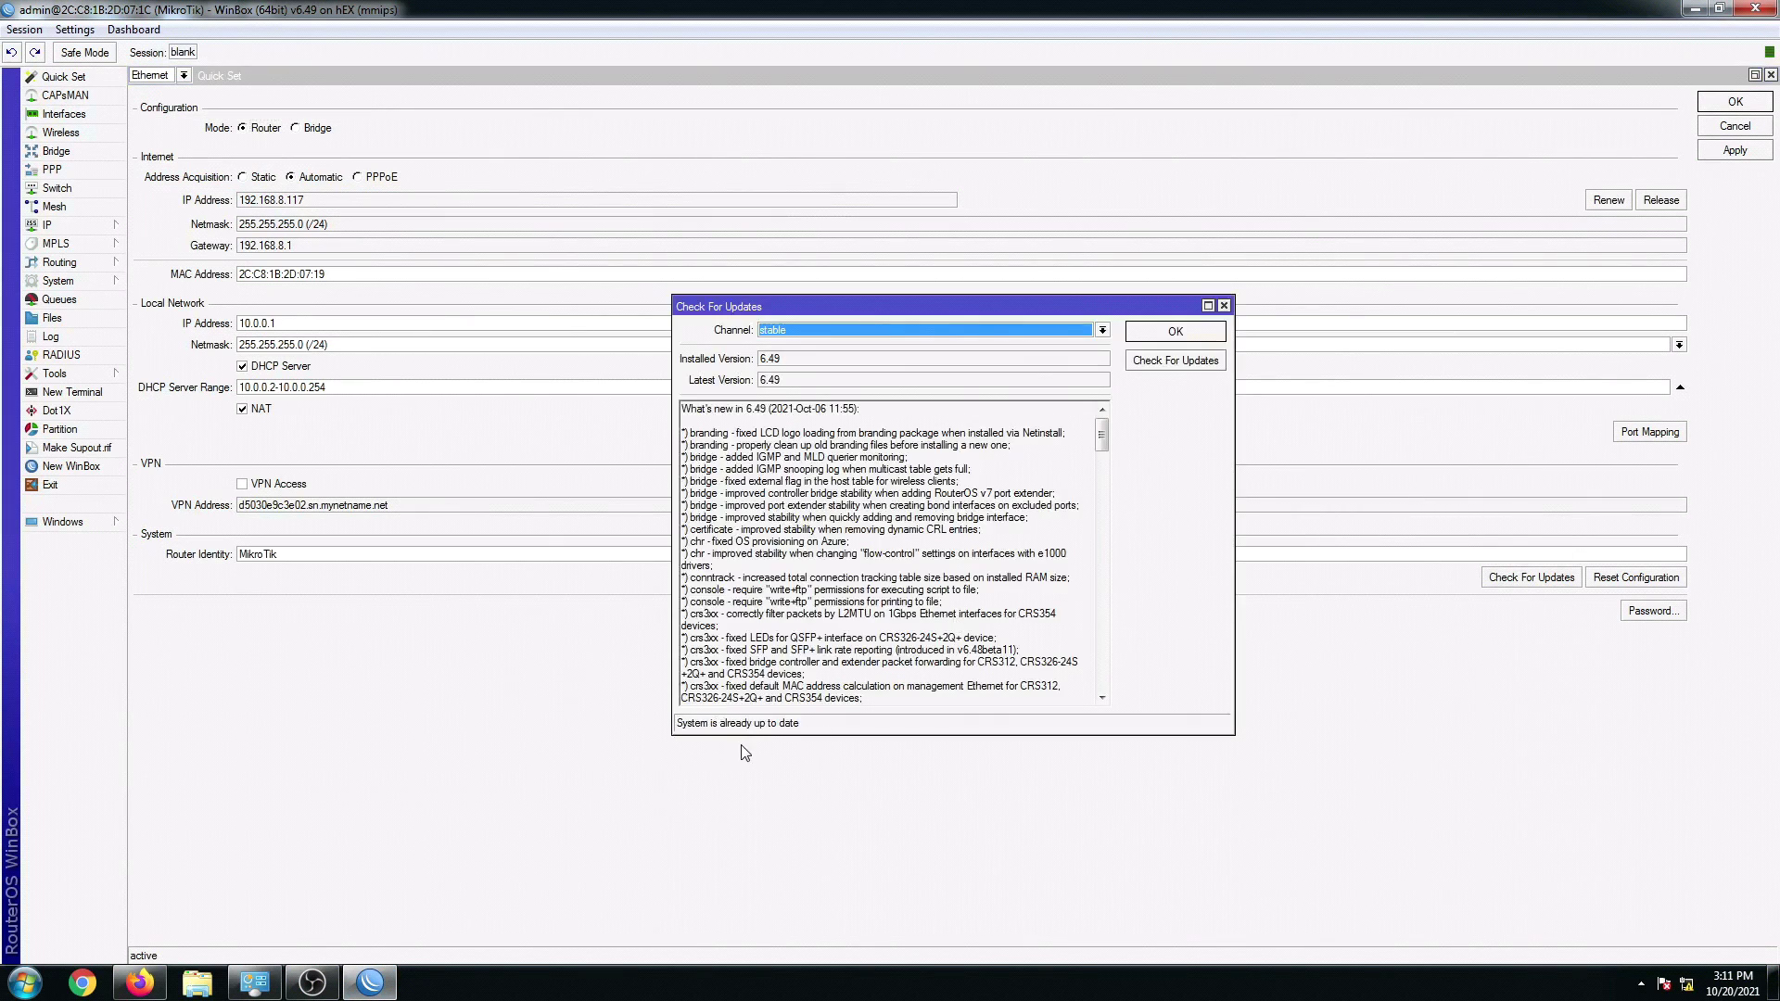
{"action": "left_click", "coordinate": [1224, 305]}
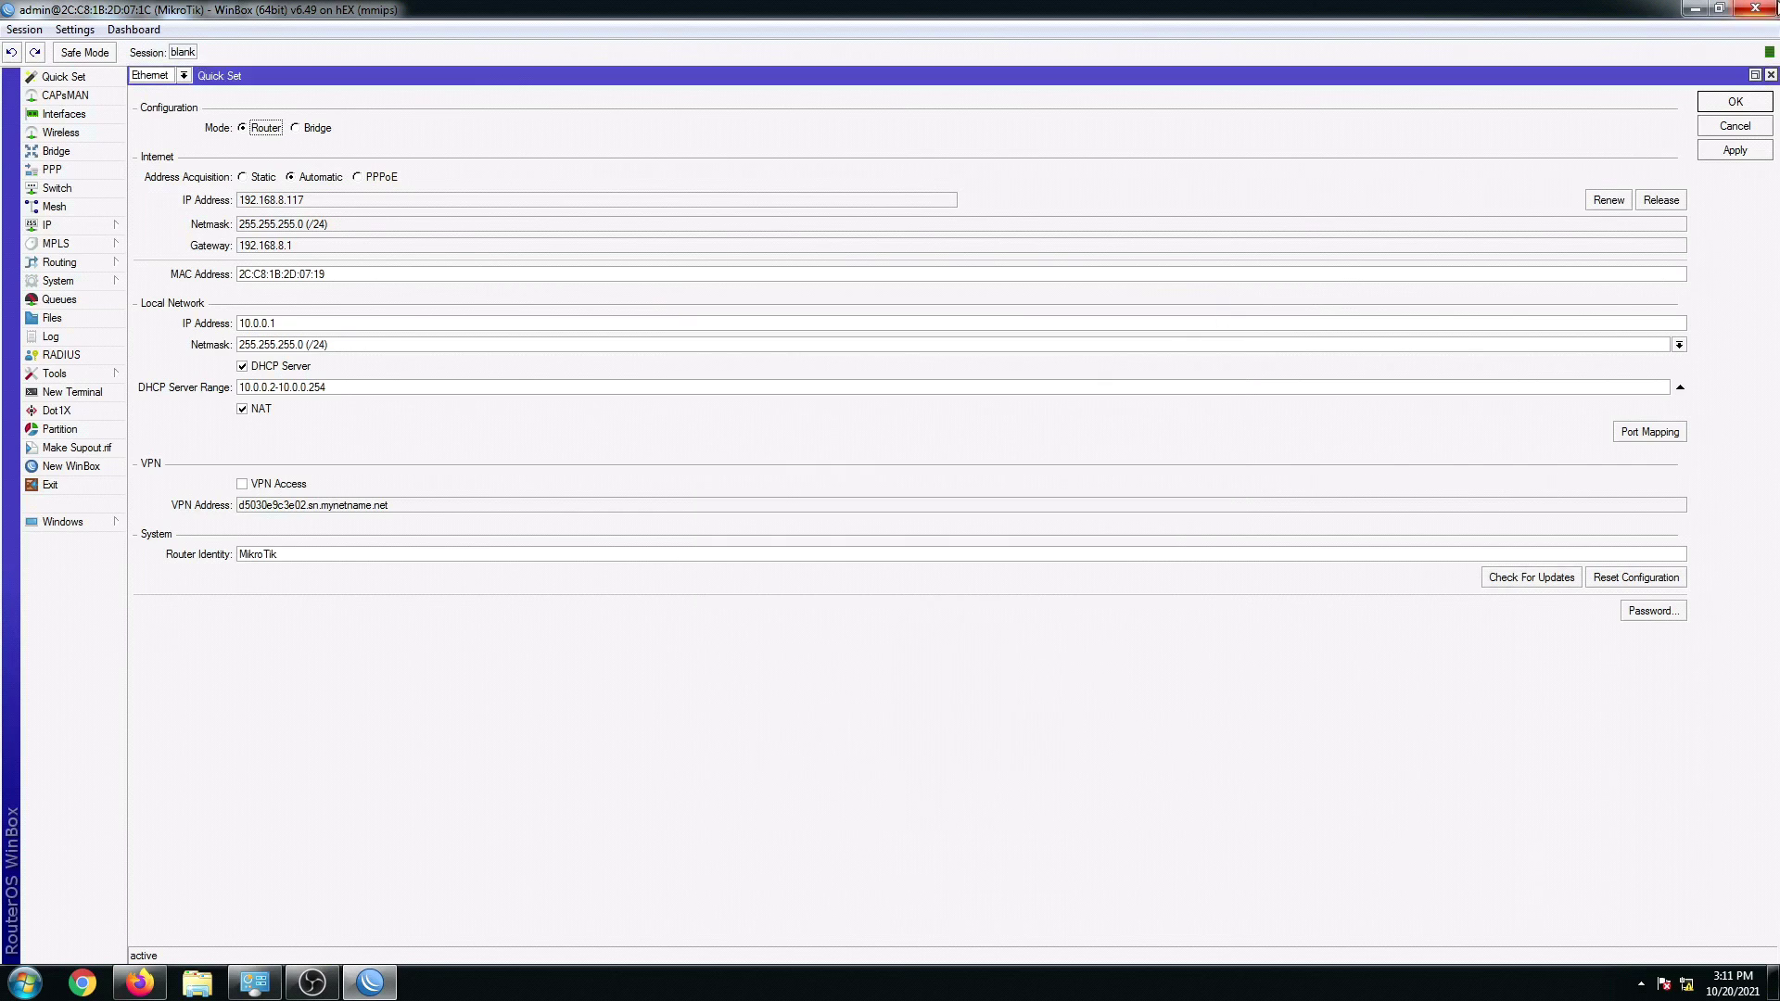
Step: Ping google.com from a new terminal, then close it and minimize WinBox
{"action": "left_click", "coordinate": [91, 397]}
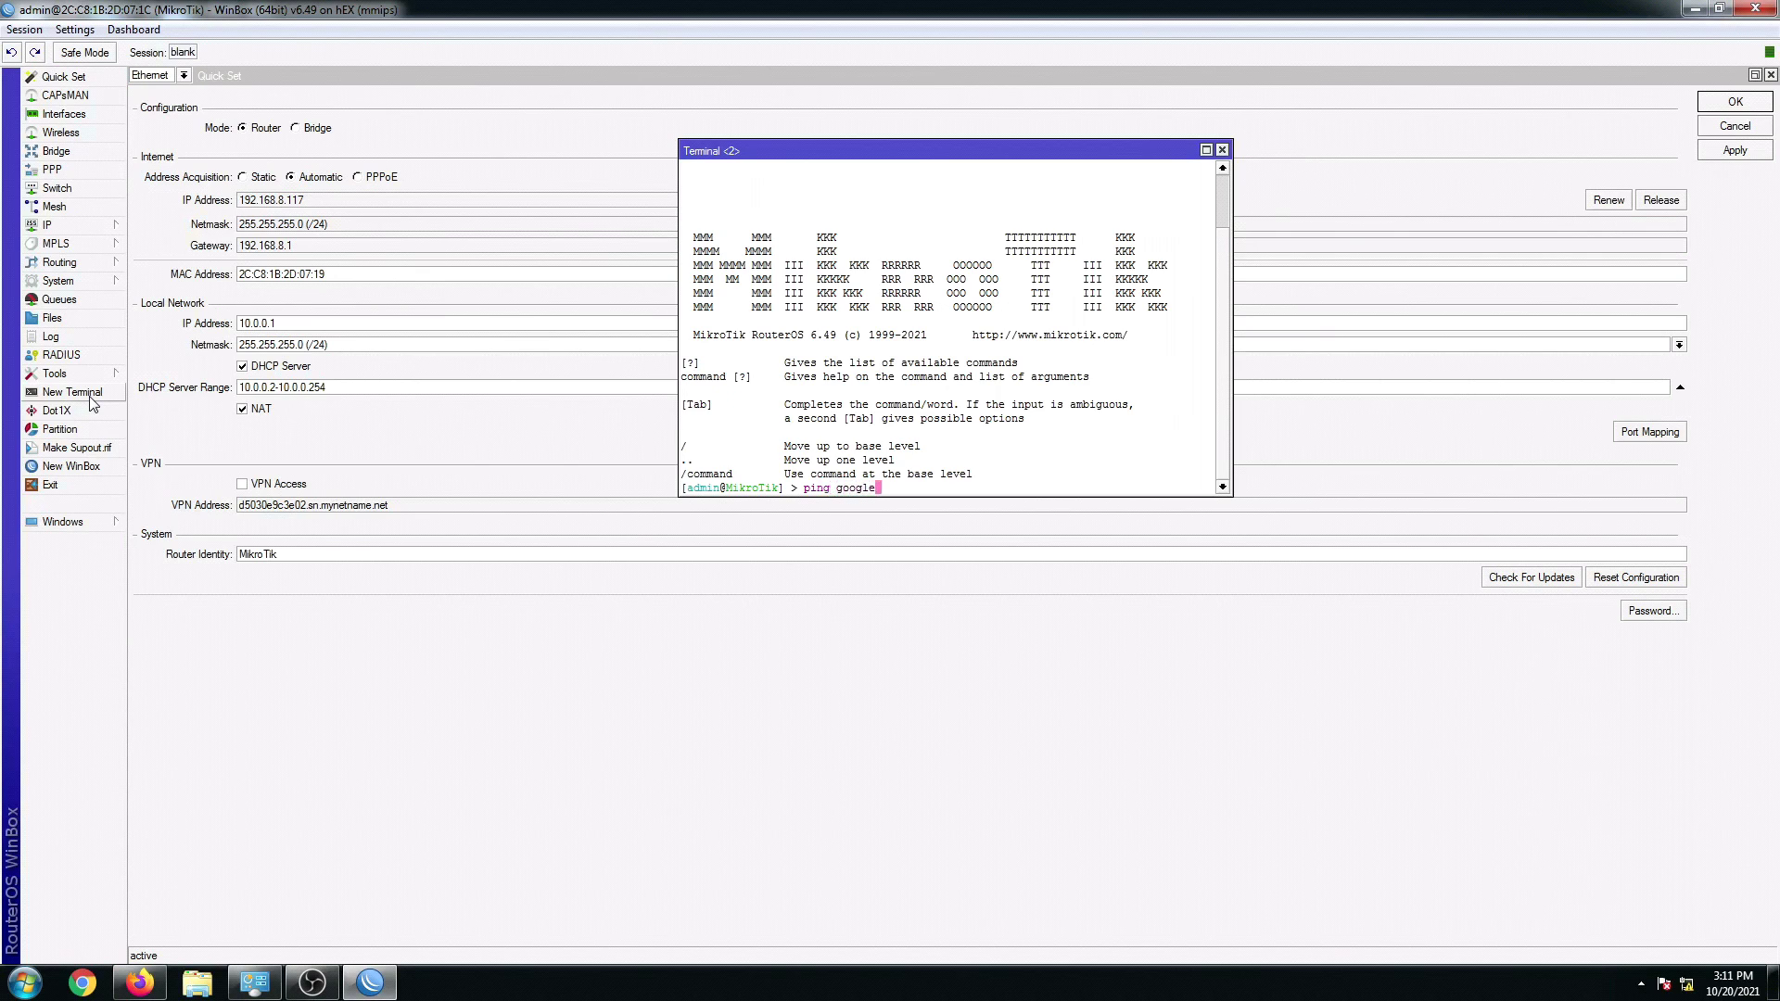
{"action": "type", "text": "ping google.com"}
{"action": "key", "text": "Return"}
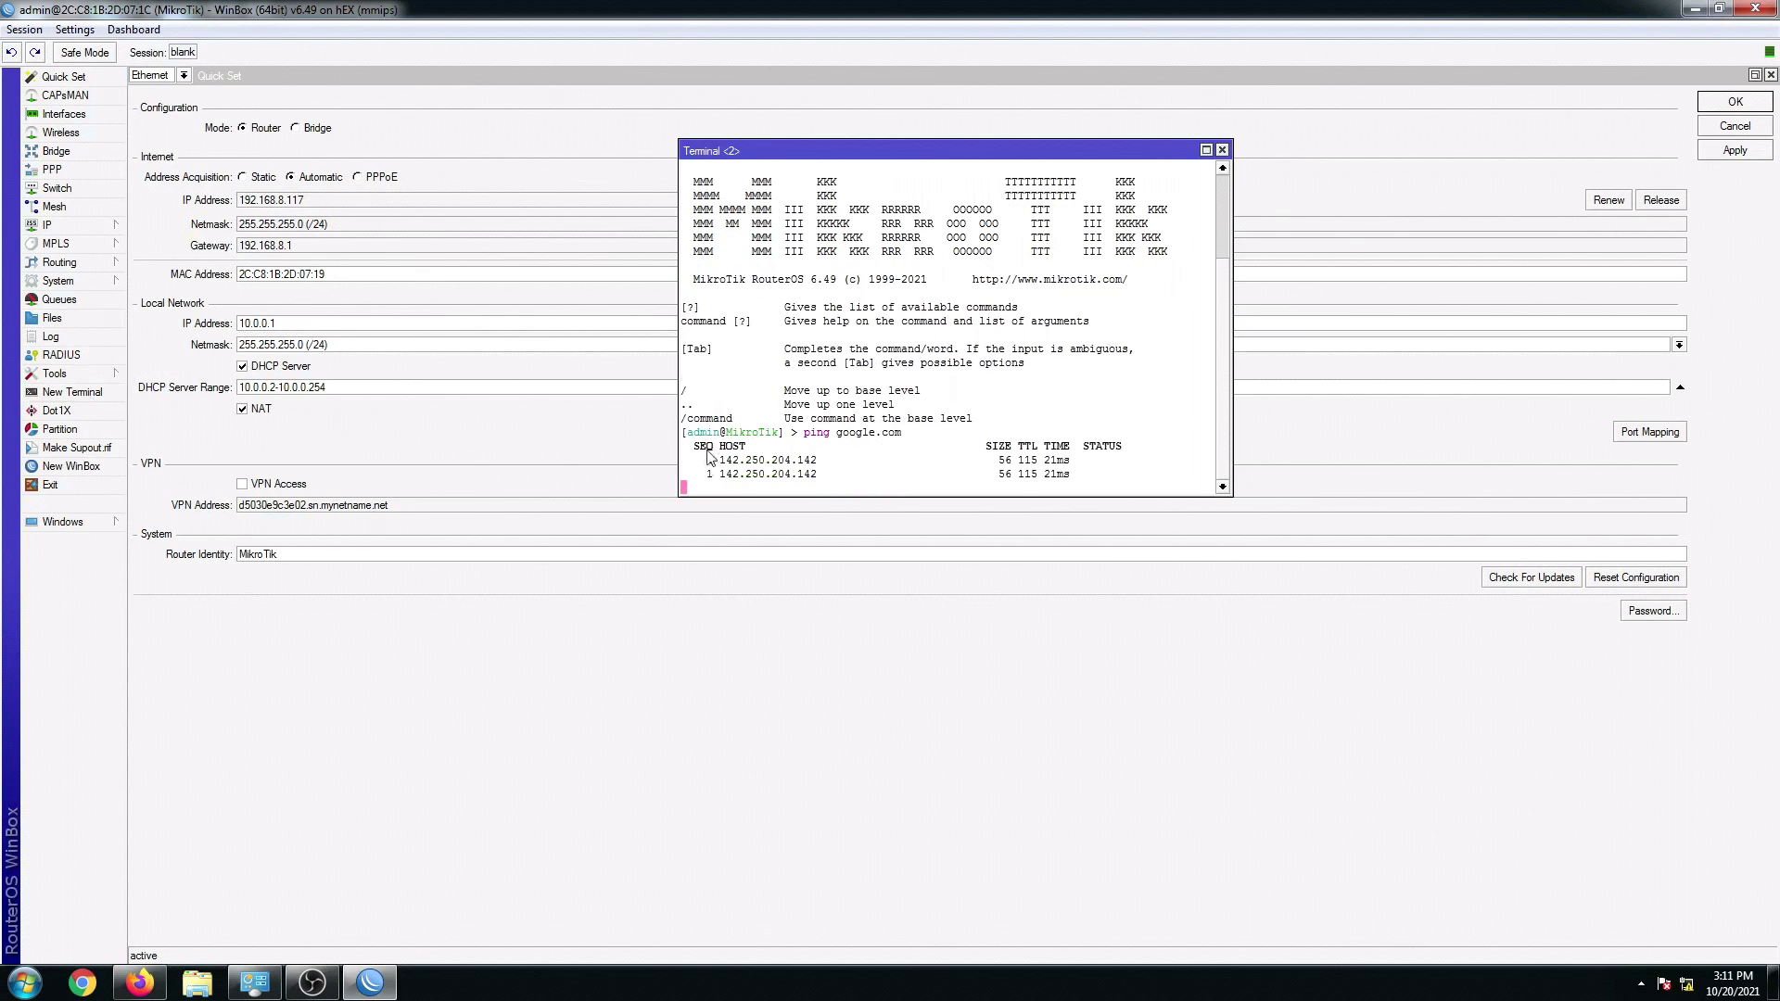
{"action": "left_click", "coordinate": [1221, 150]}
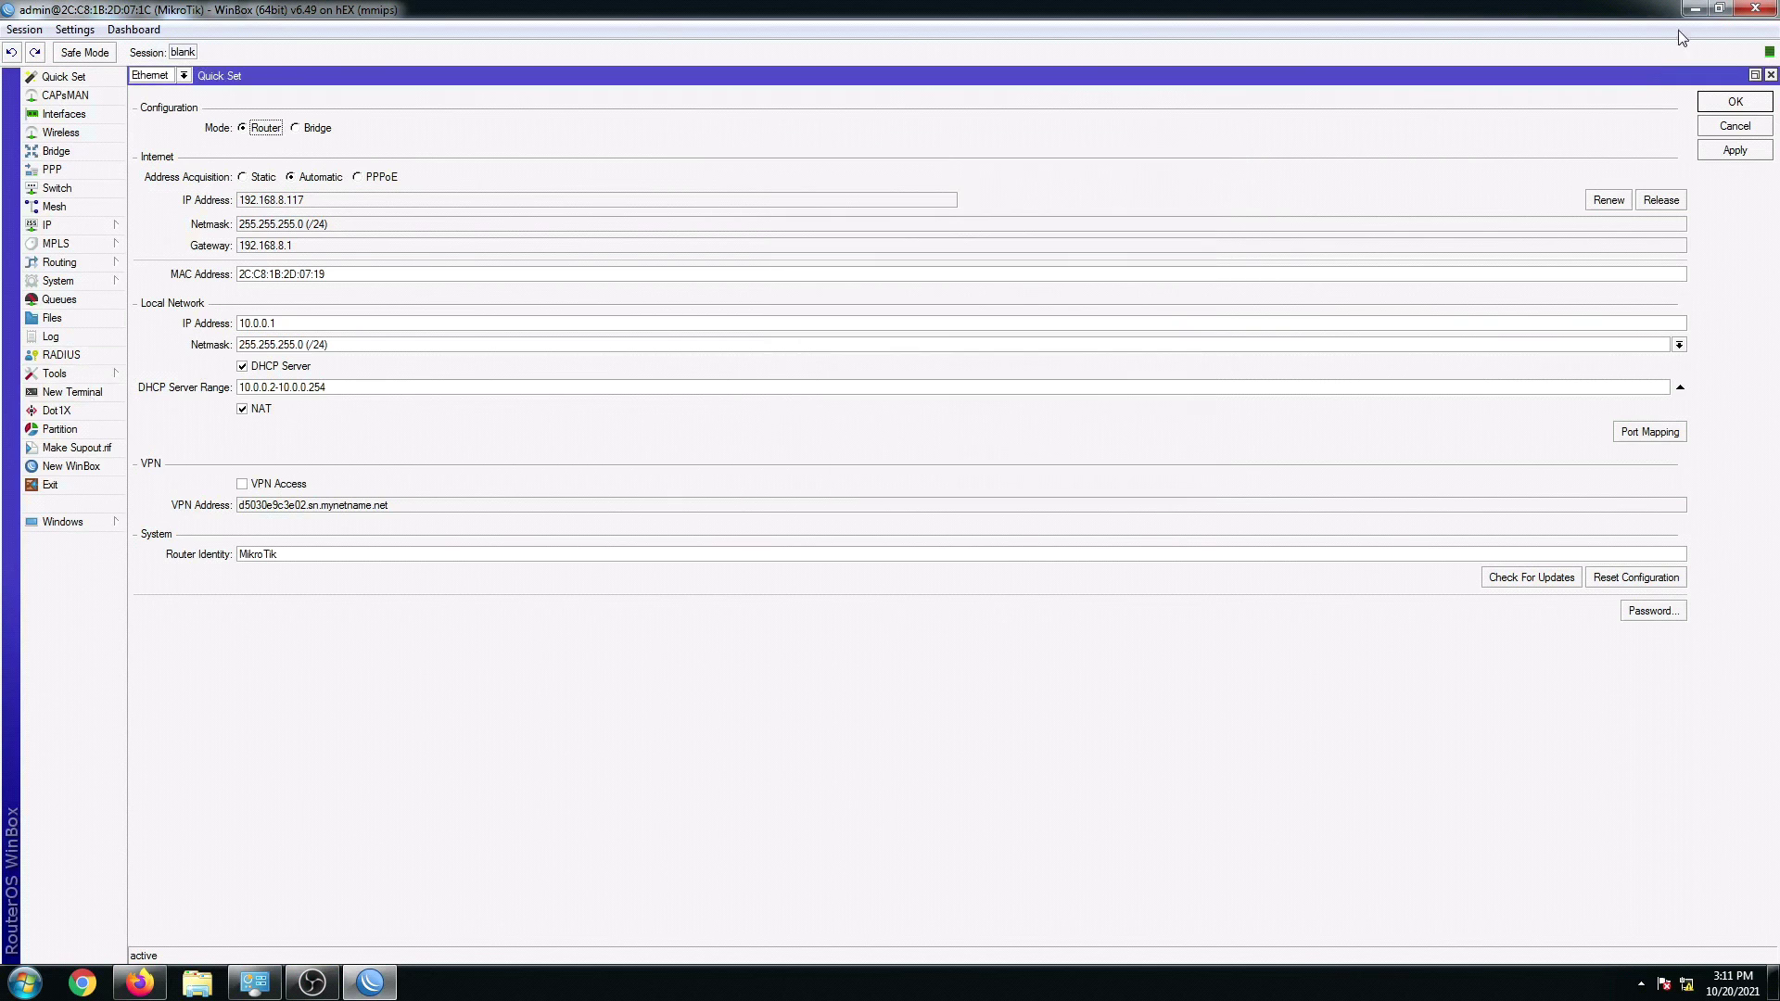
{"action": "left_click", "coordinate": [1692, 11]}
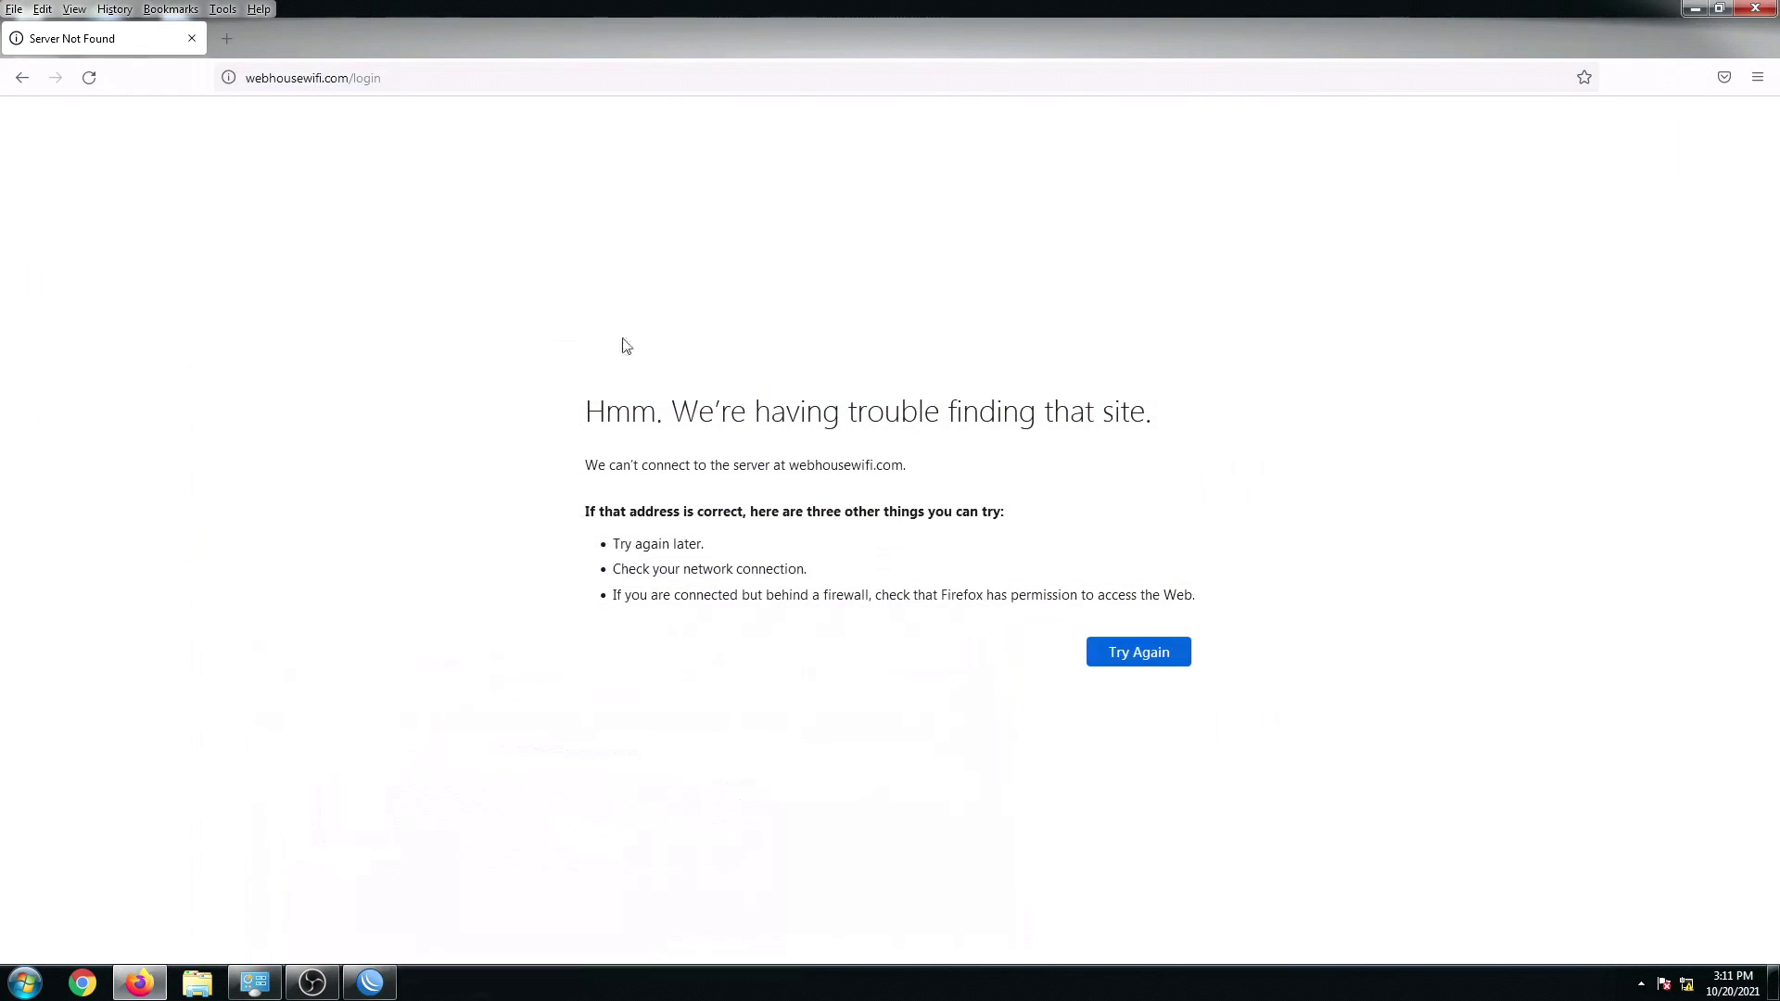
Step: Retry 10.0.0.1 in Firefox, check Network Connections, and return to WinBox Quick Set
{"action": "left_click", "coordinate": [397, 70]}
{"action": "type", "text": "10.0.0.1"}
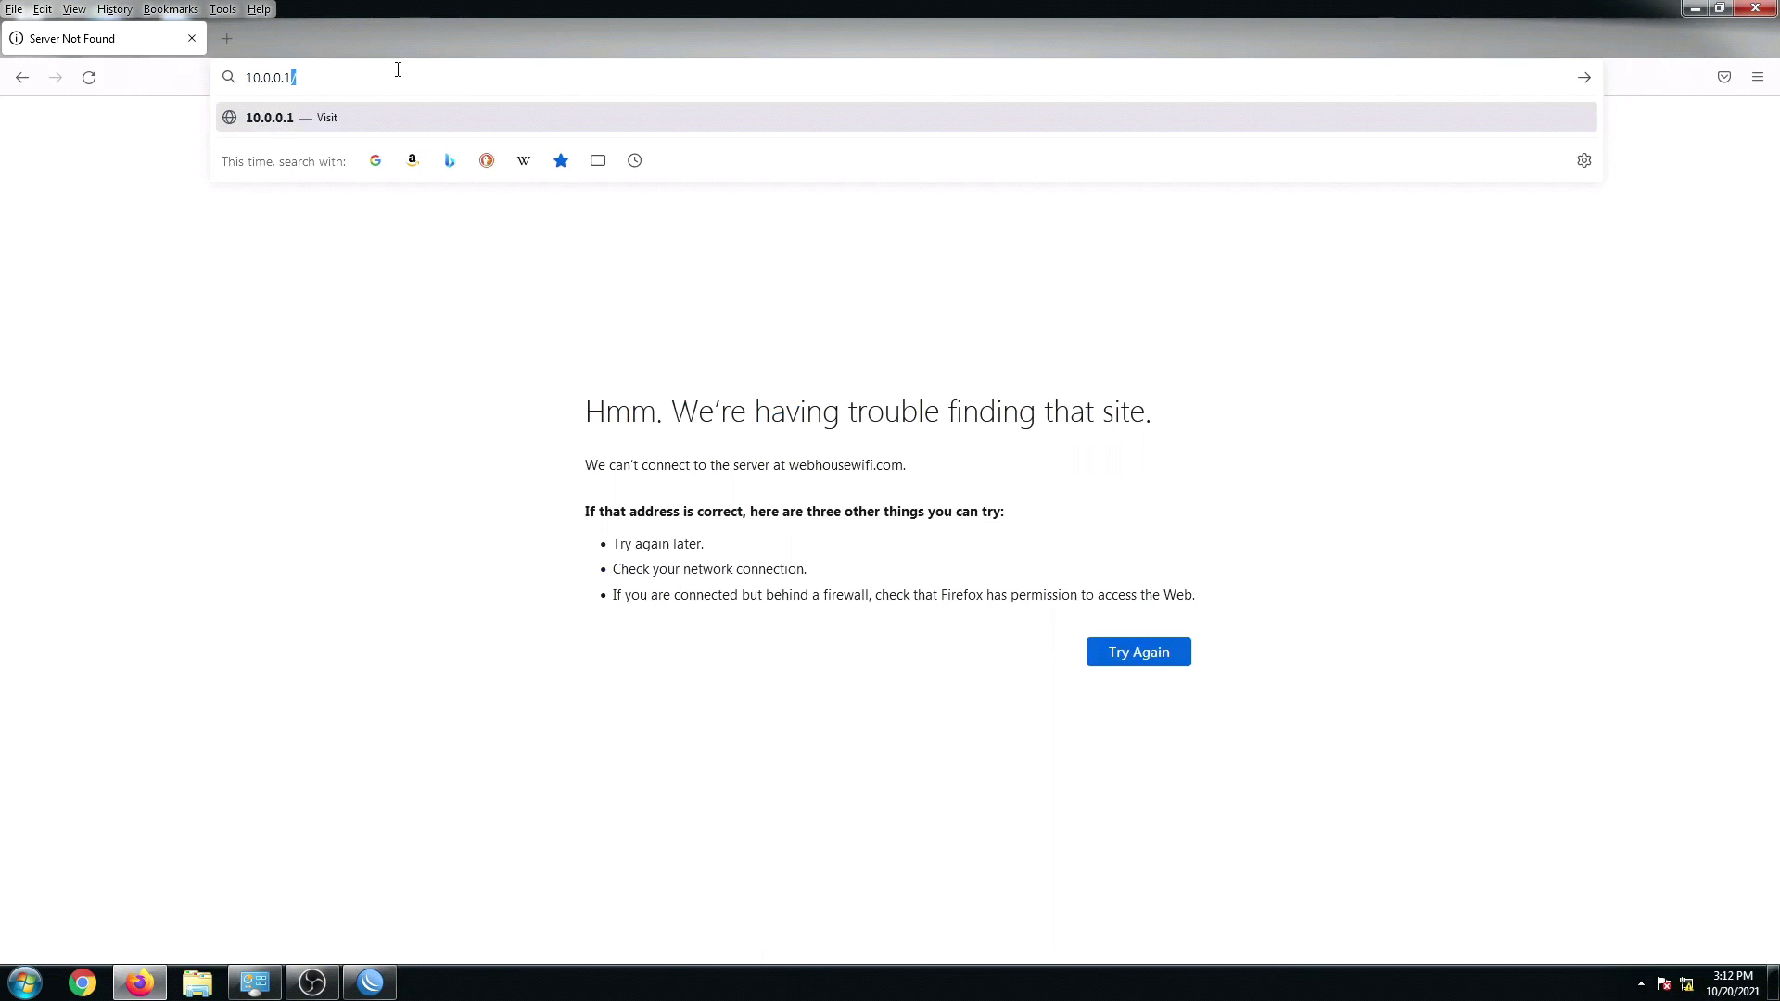
{"action": "key", "text": "Return"}
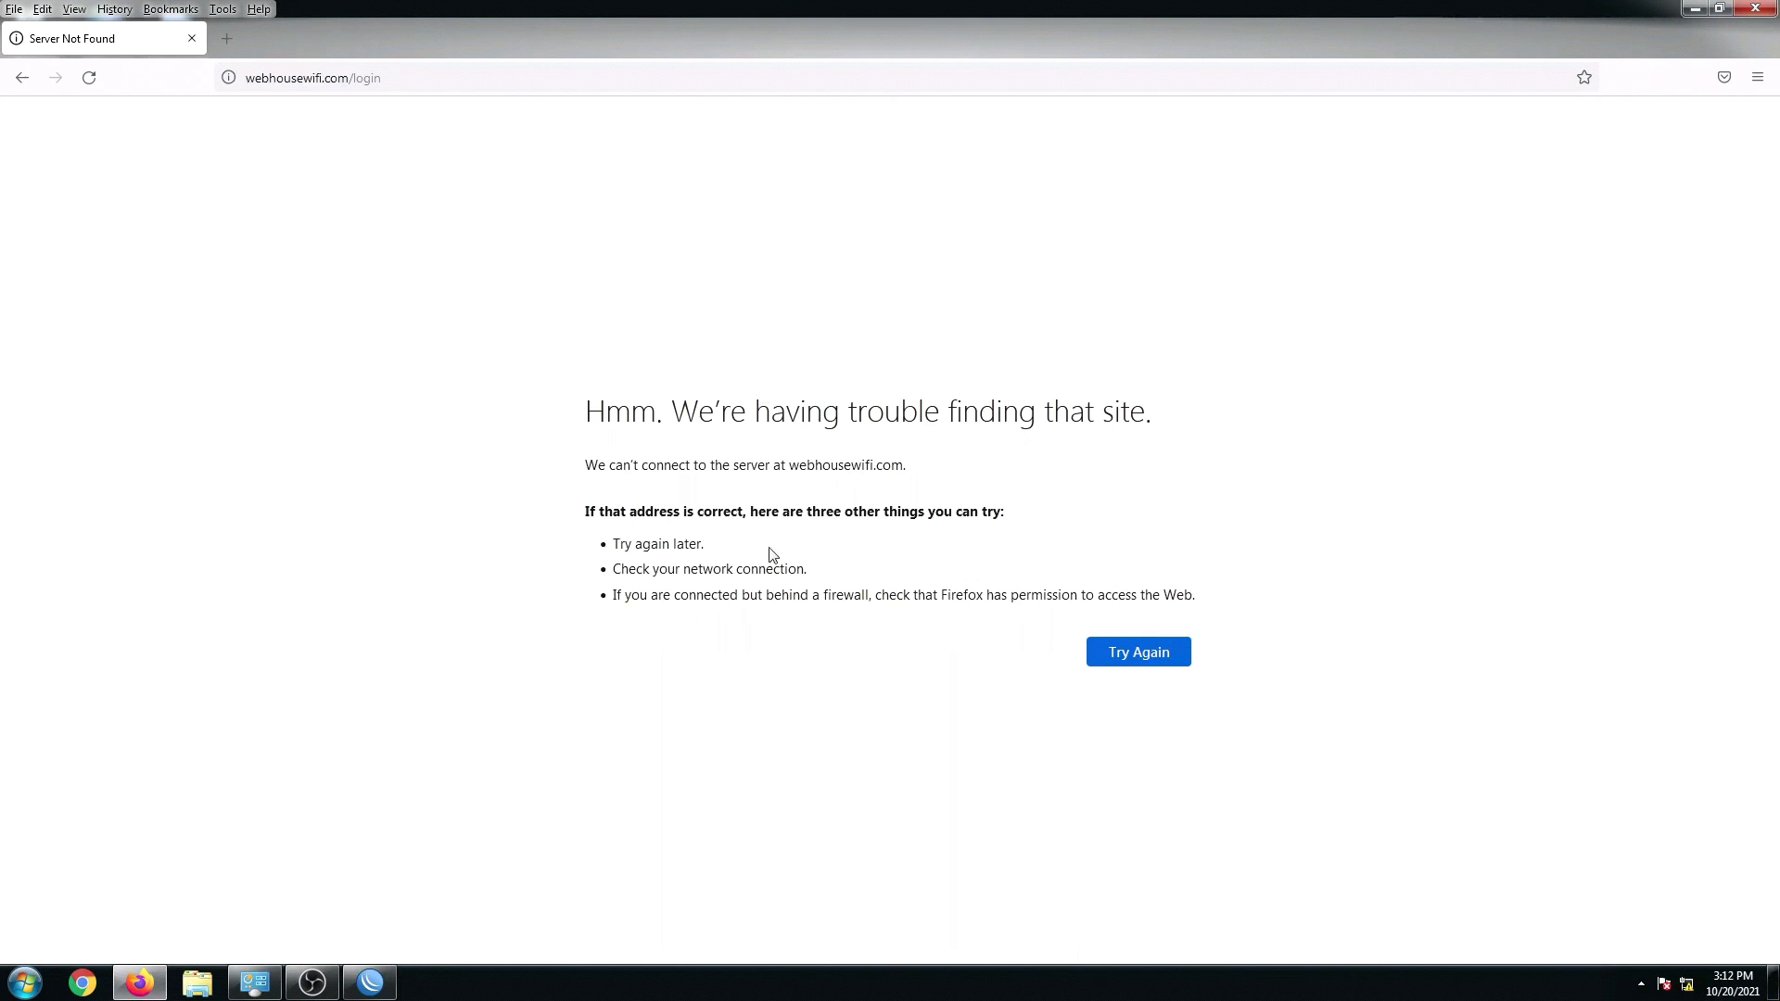
{"action": "left_click", "coordinate": [255, 982]}
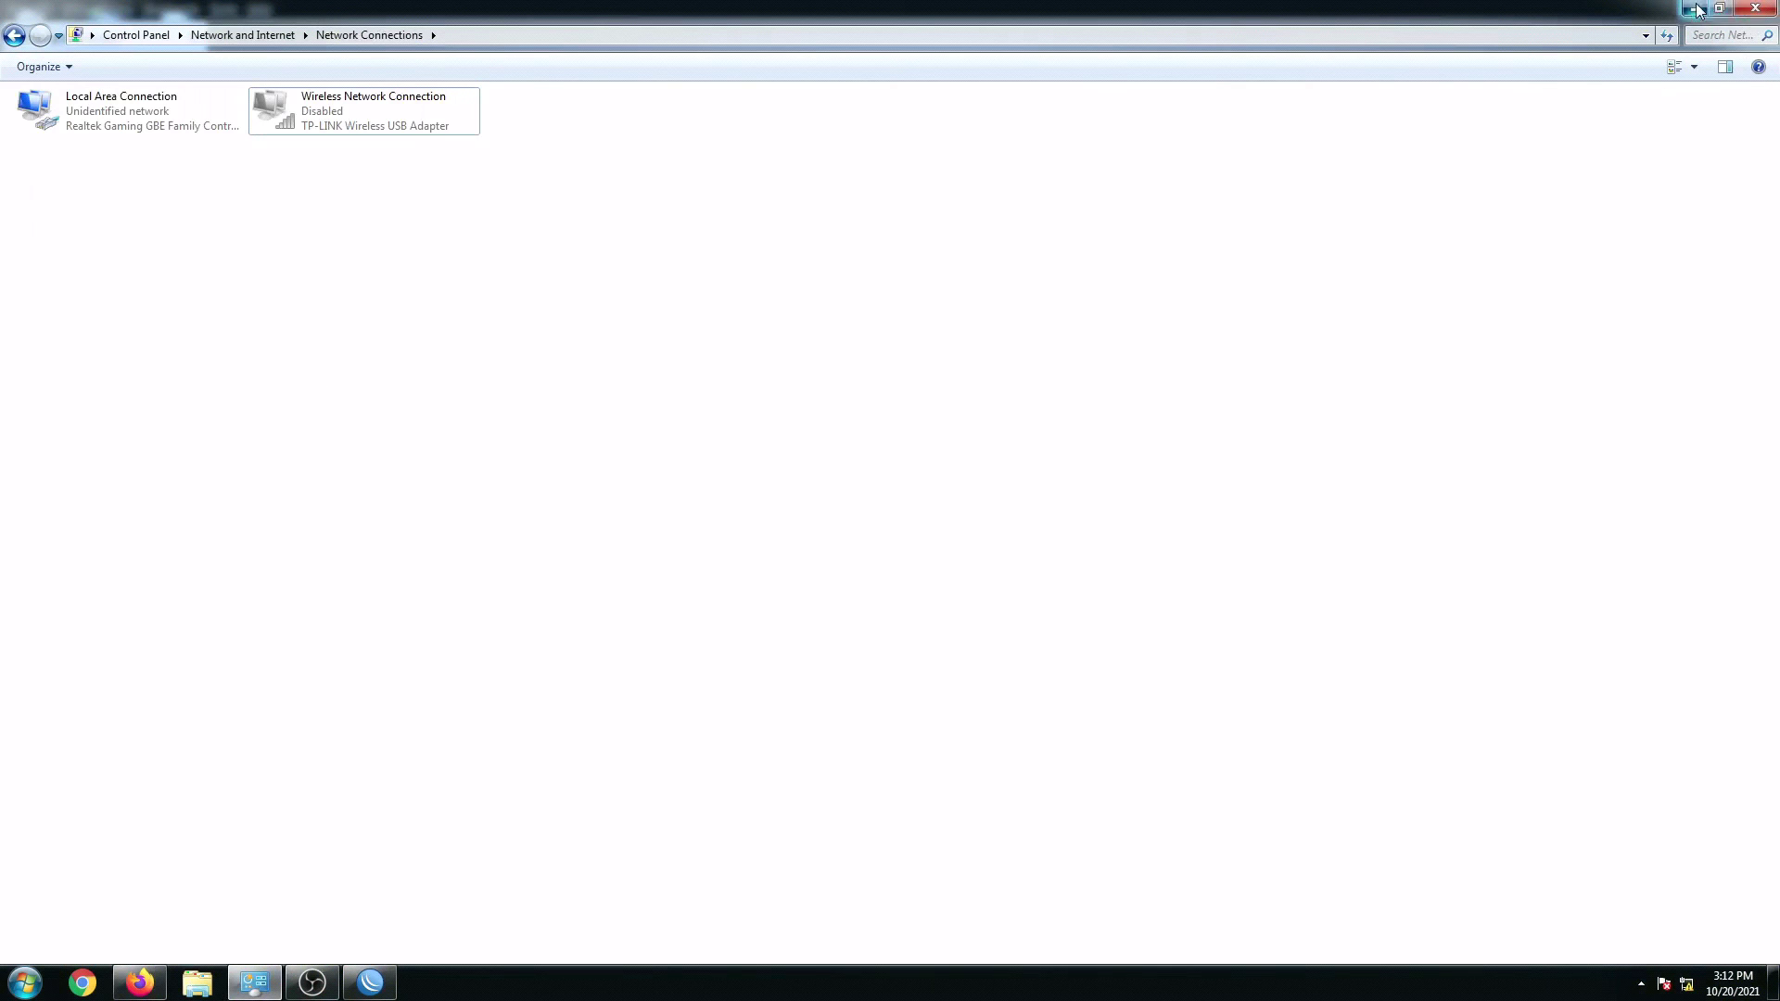
{"action": "key", "text": "alt+Tab"}
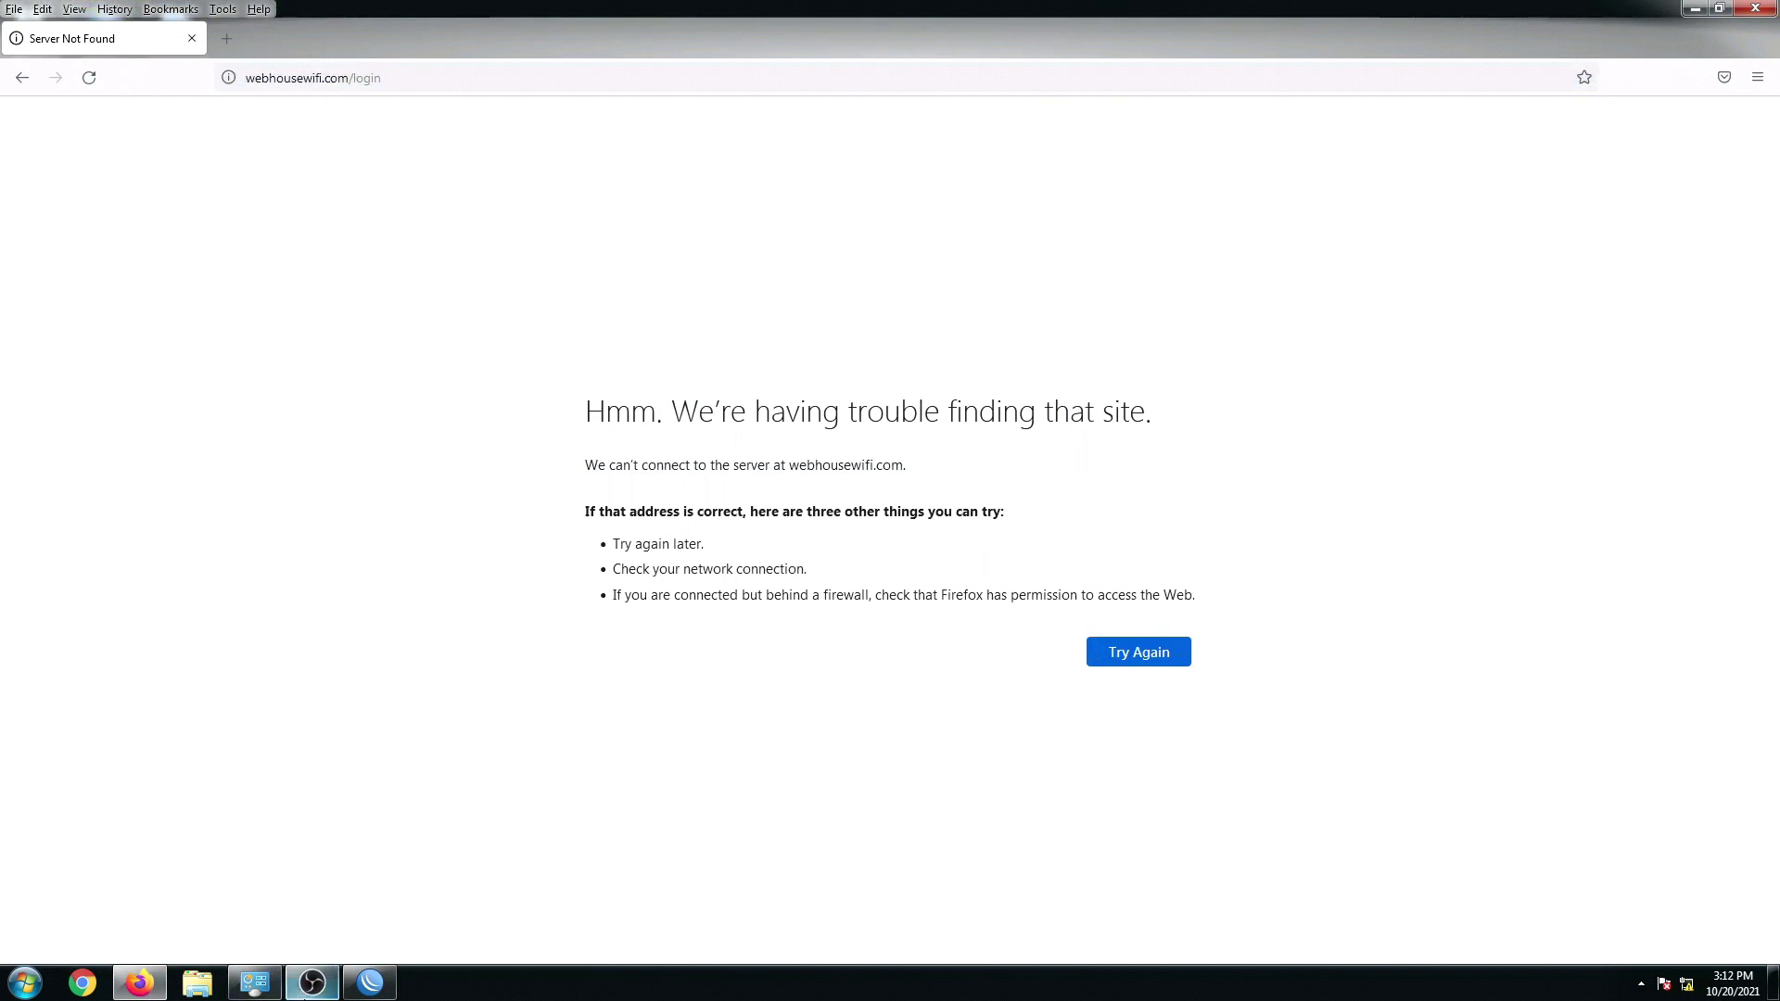
{"action": "left_click", "coordinate": [370, 982]}
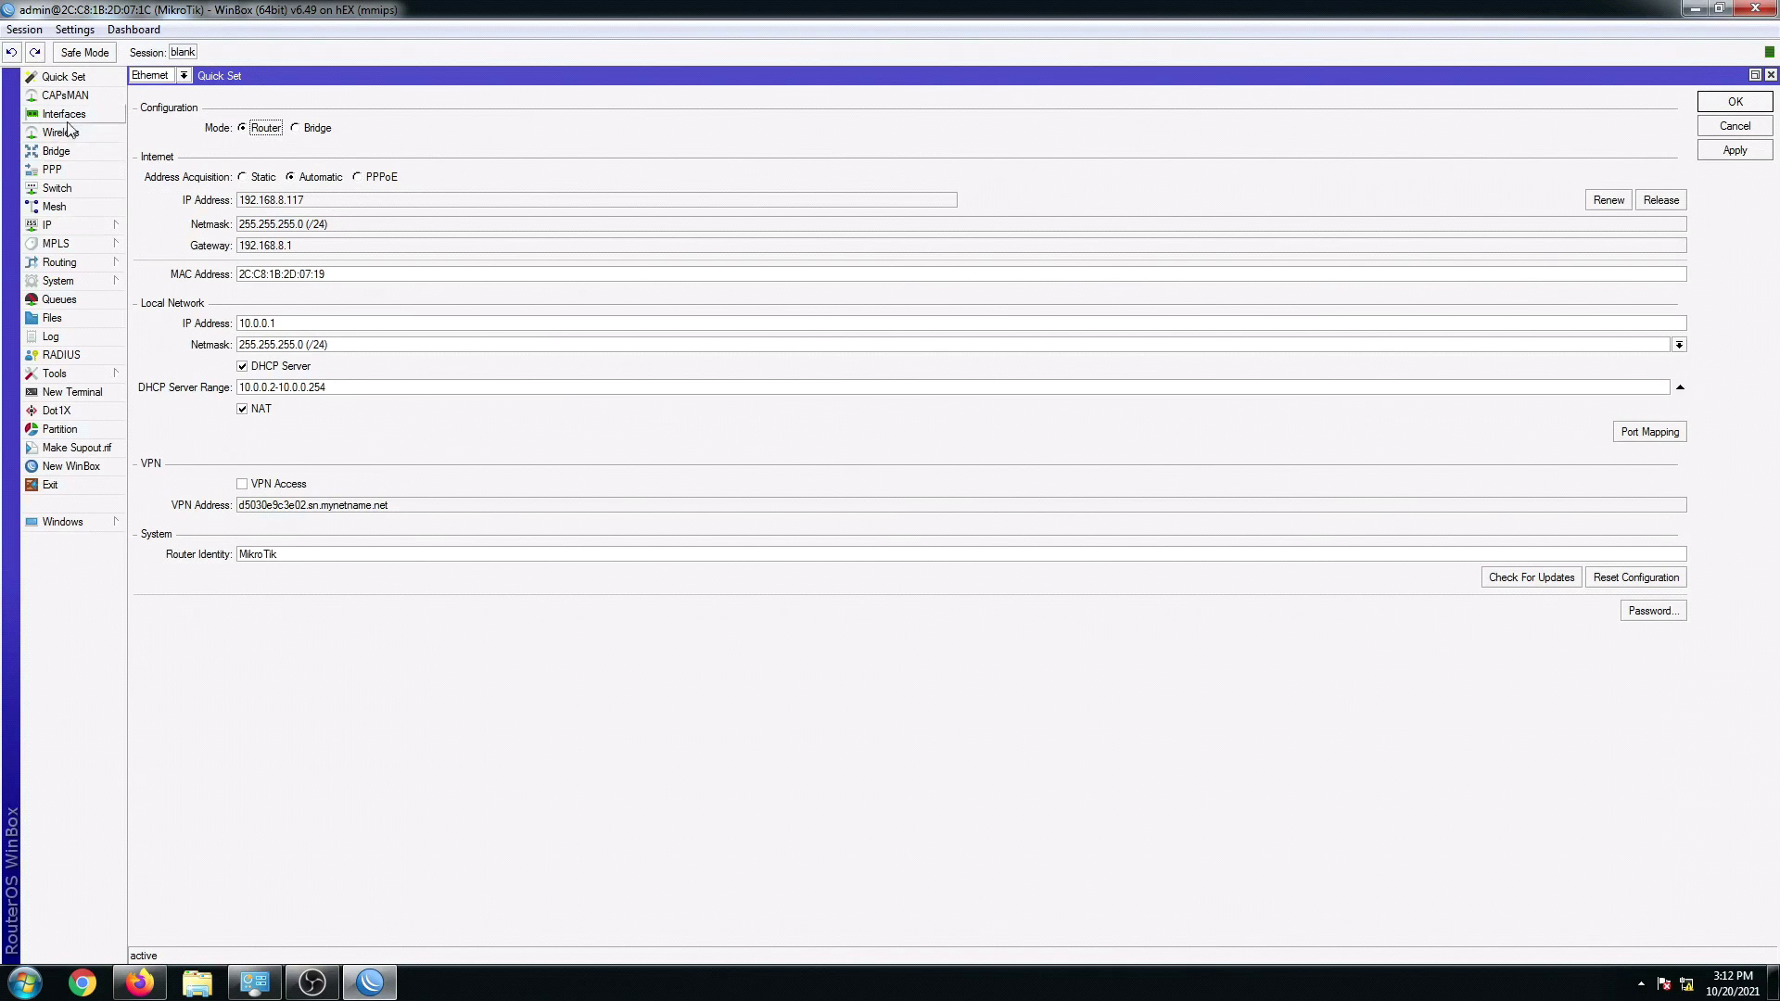
Step: Review the hotspot servers and the WEBHOUSETV server profile with DNS name webhousewifi.com
{"action": "left_click", "coordinate": [55, 225]}
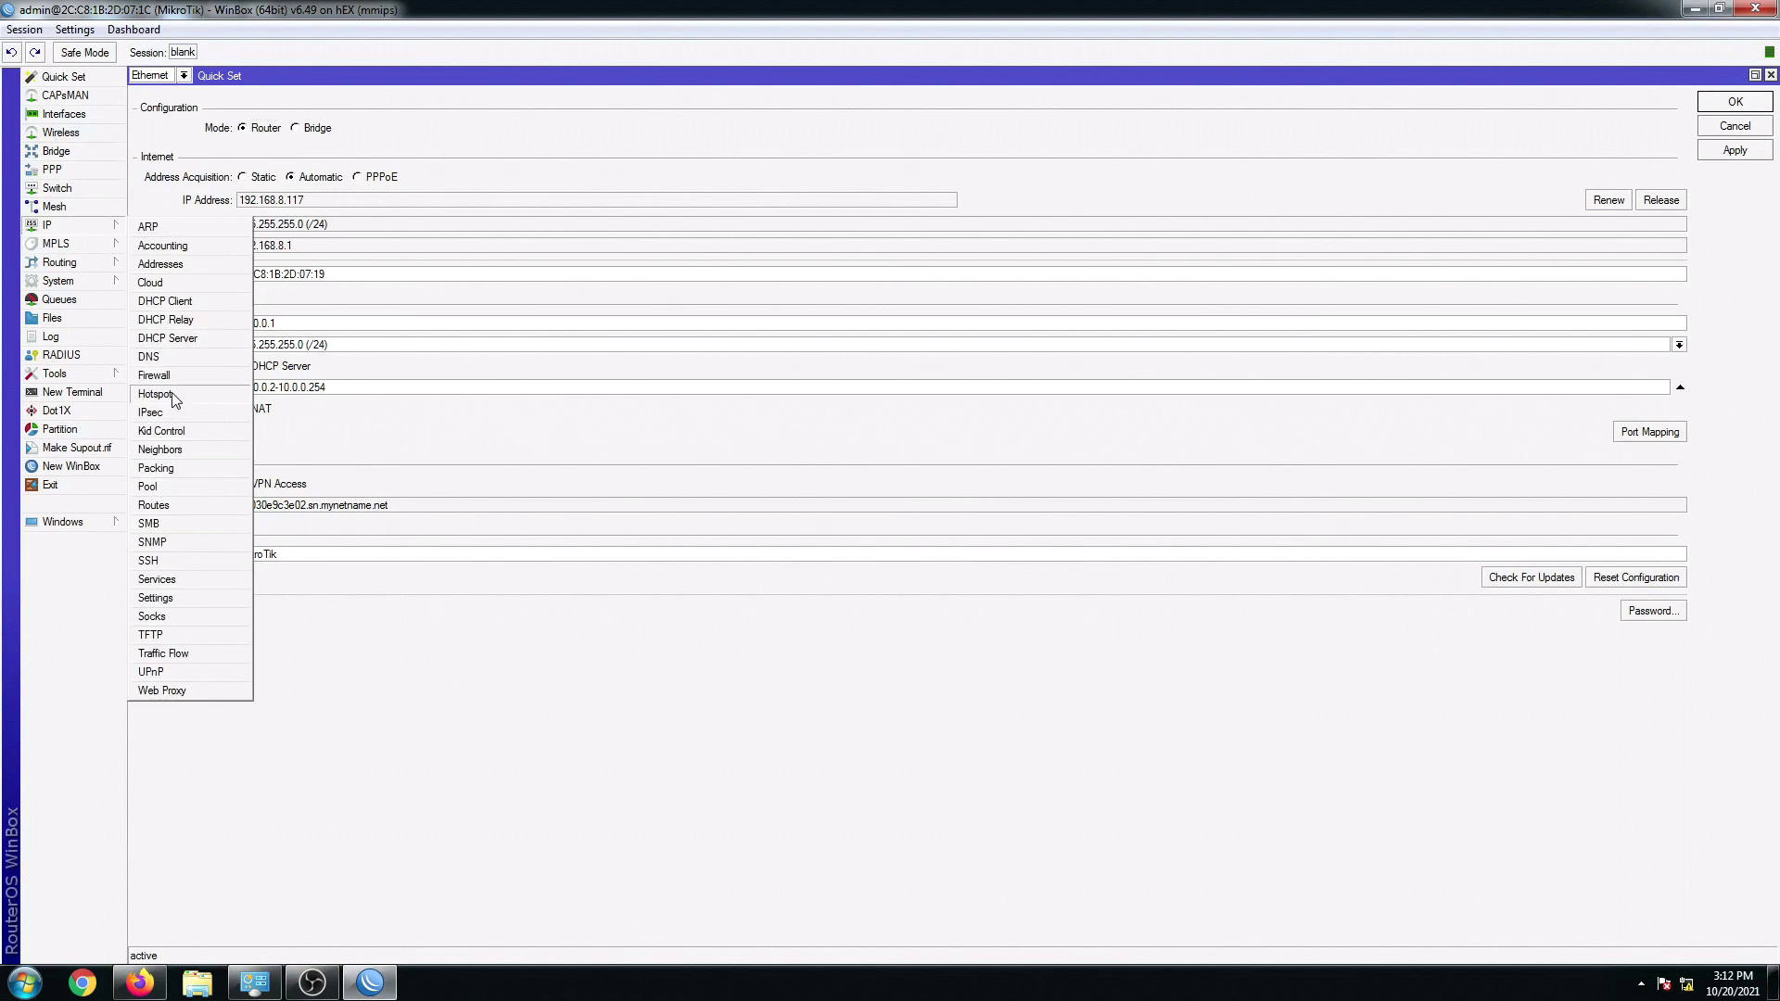
{"action": "left_click", "coordinate": [156, 394]}
{"action": "left_click", "coordinate": [153, 100]}
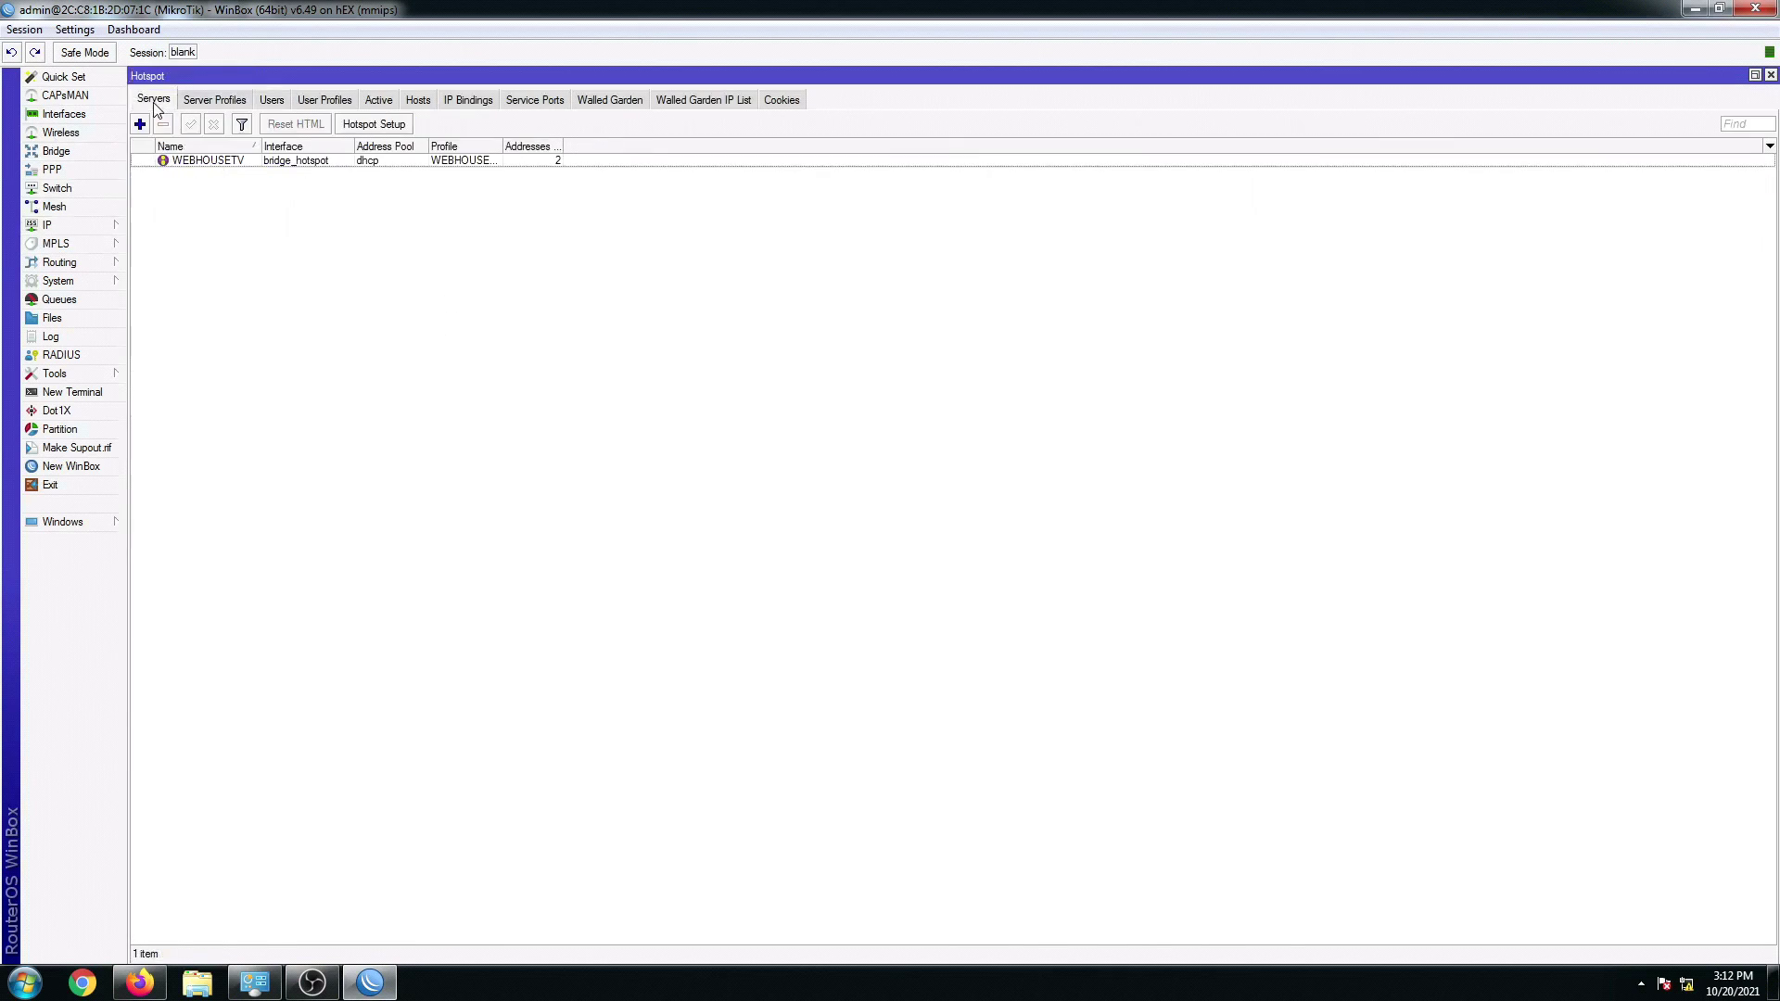
{"action": "left_click_drag", "start_coordinate": [263, 142], "coordinate": [315, 145]}
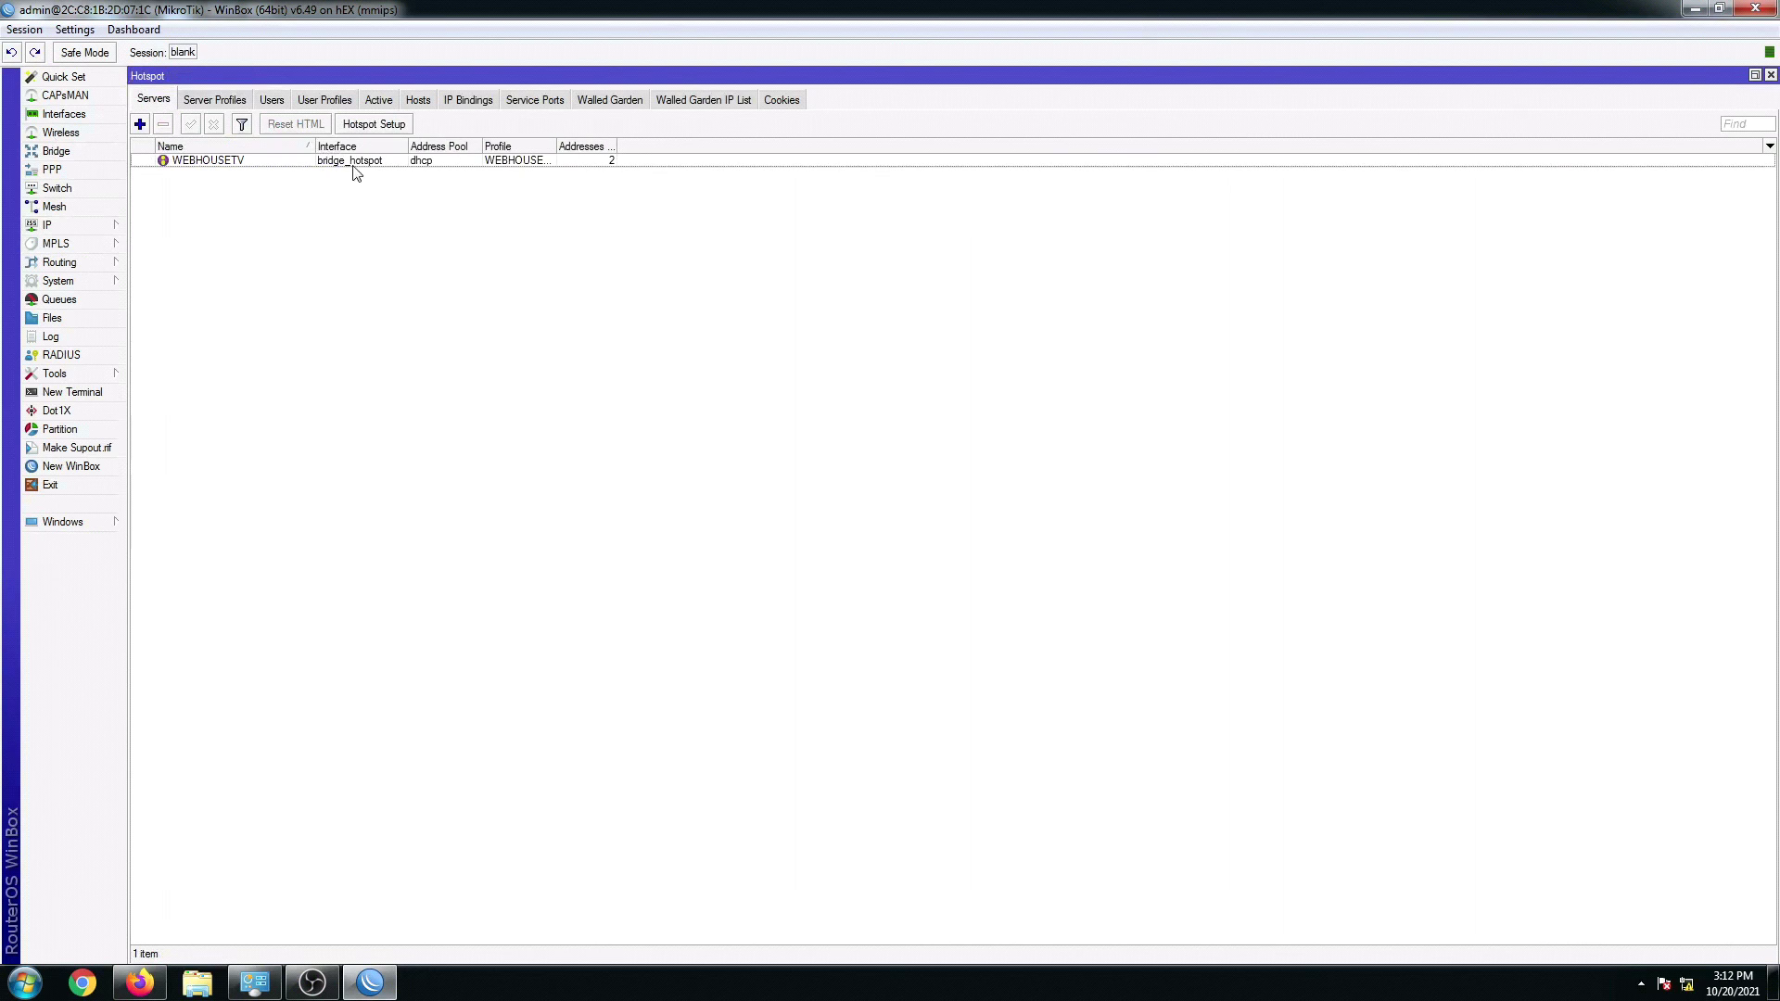
{"action": "left_click", "coordinate": [232, 100]}
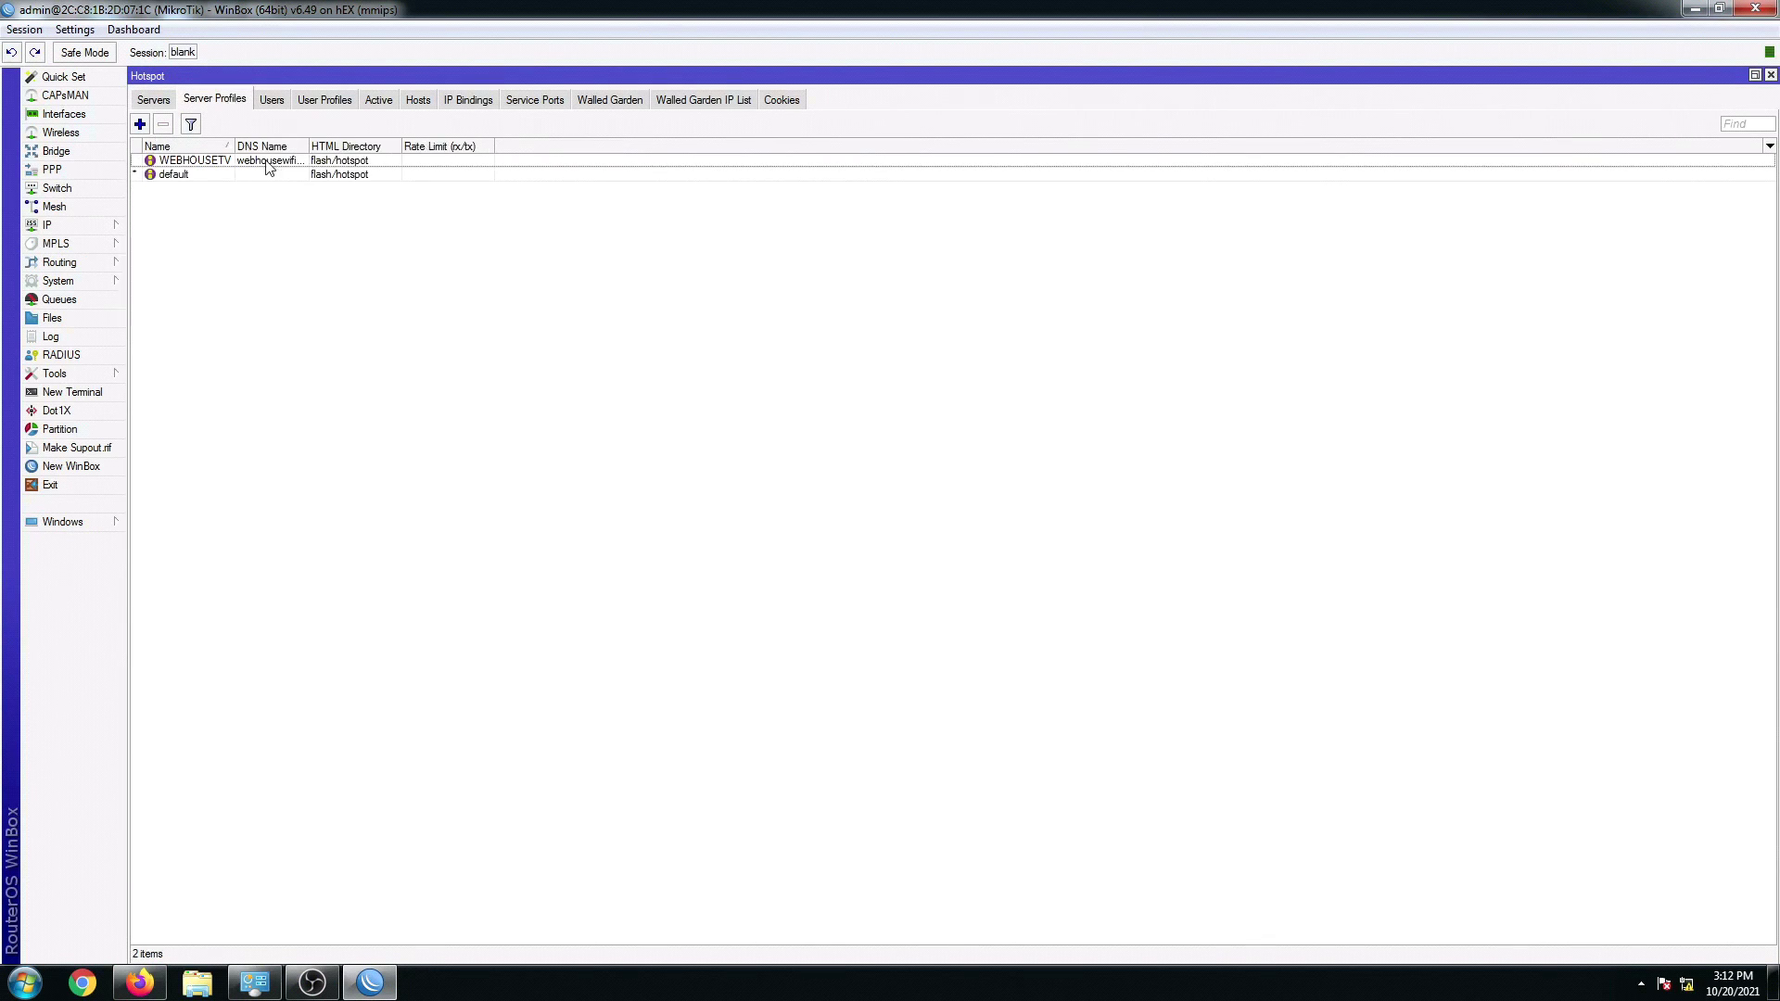
{"action": "left_click_drag", "start_coordinate": [308, 145], "coordinate": [345, 145]}
{"action": "double_click", "coordinate": [312, 163]}
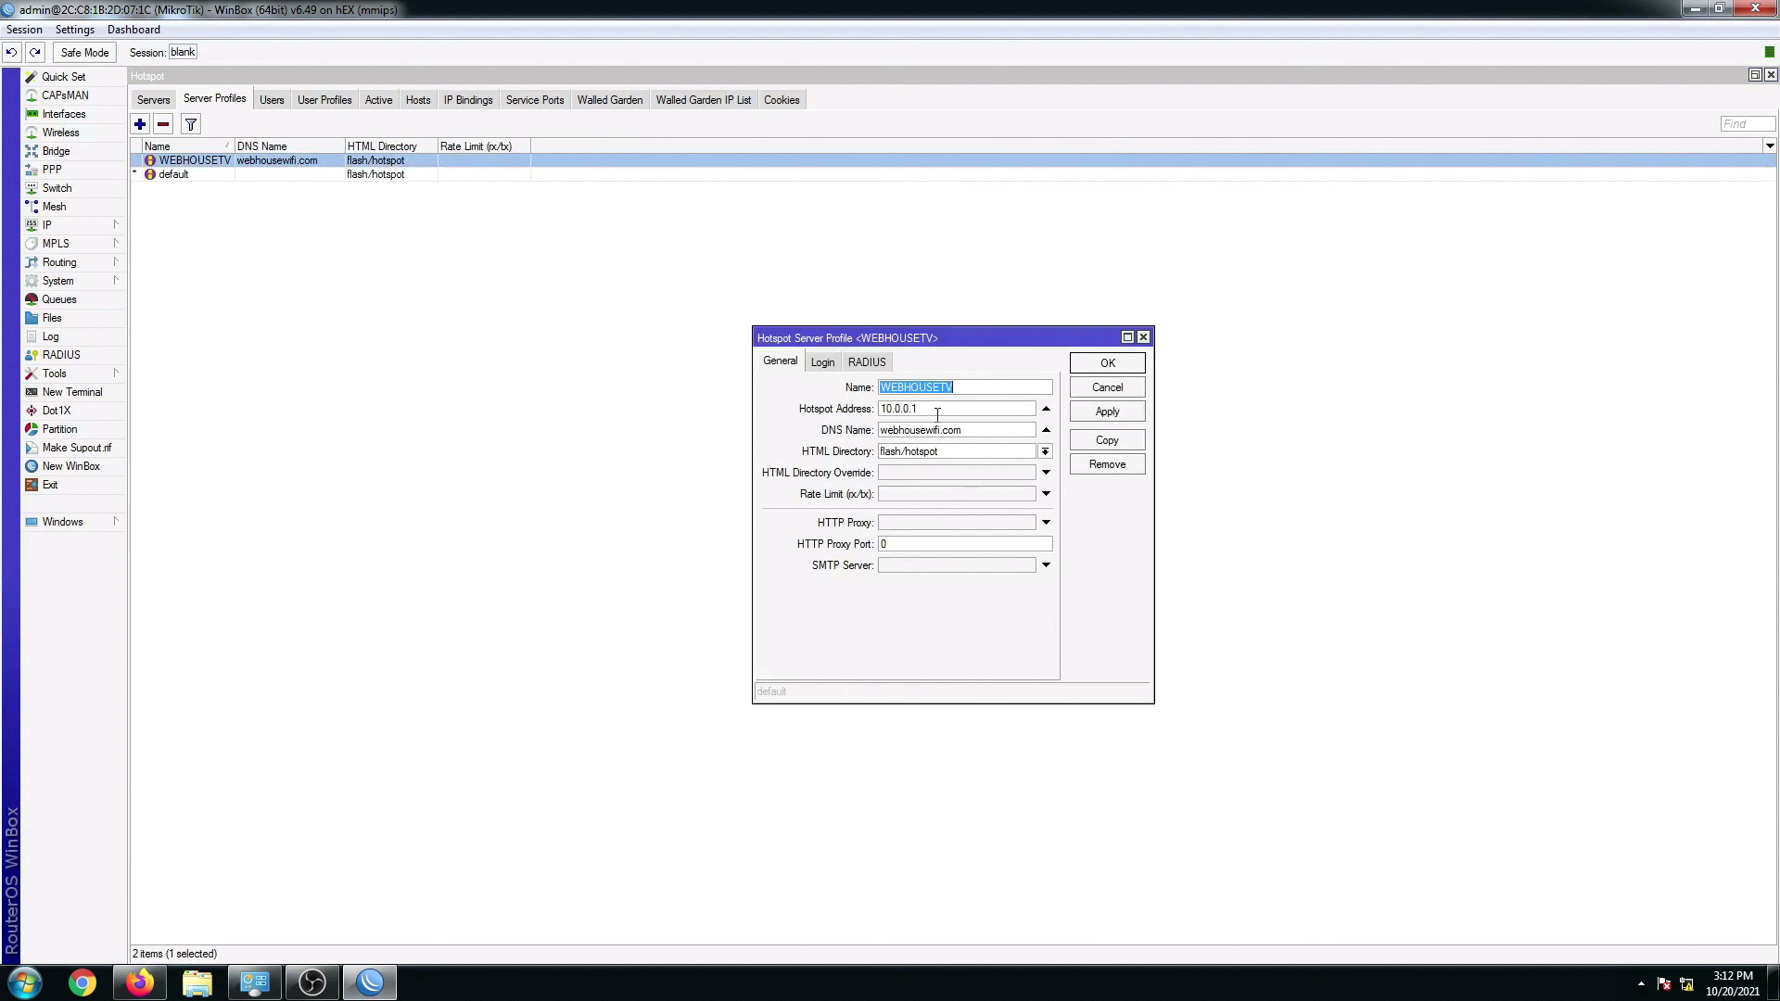
{"action": "left_click", "coordinate": [1118, 364]}
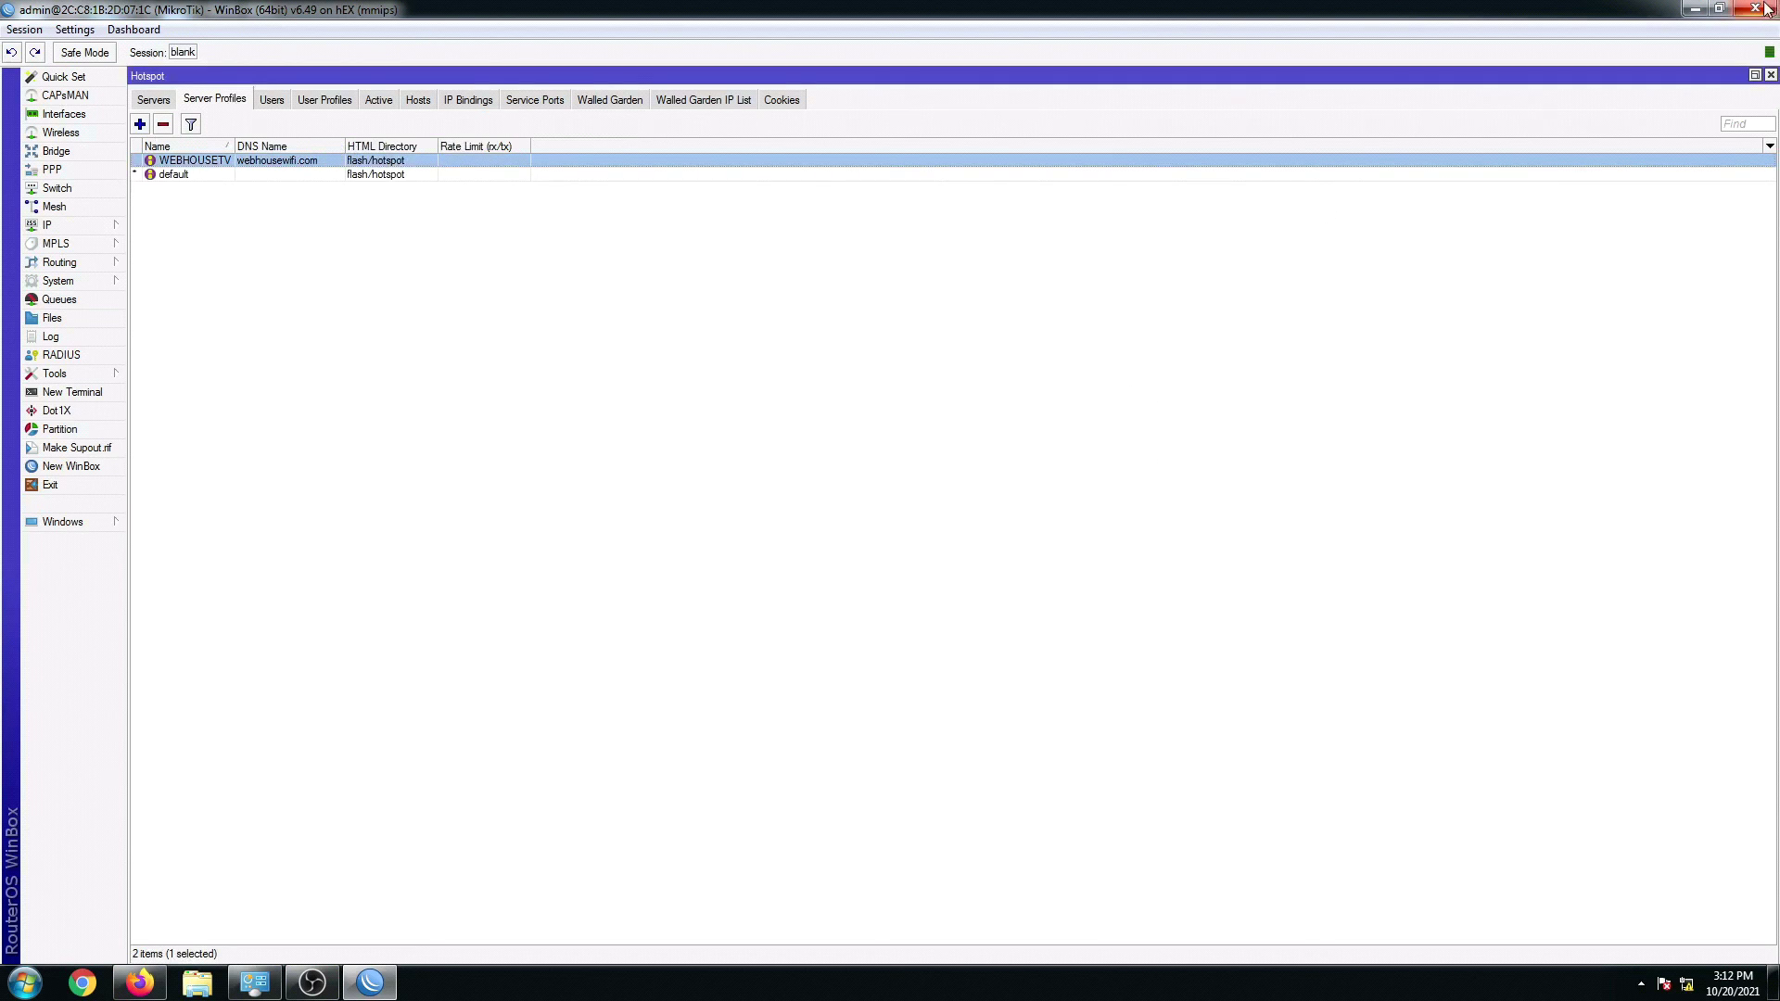
Step: Close WinBox, dismiss its crash message, and bring Firefox back to the front
{"action": "left_click", "coordinate": [1755, 8]}
{"action": "left_click", "coordinate": [1694, 8]}
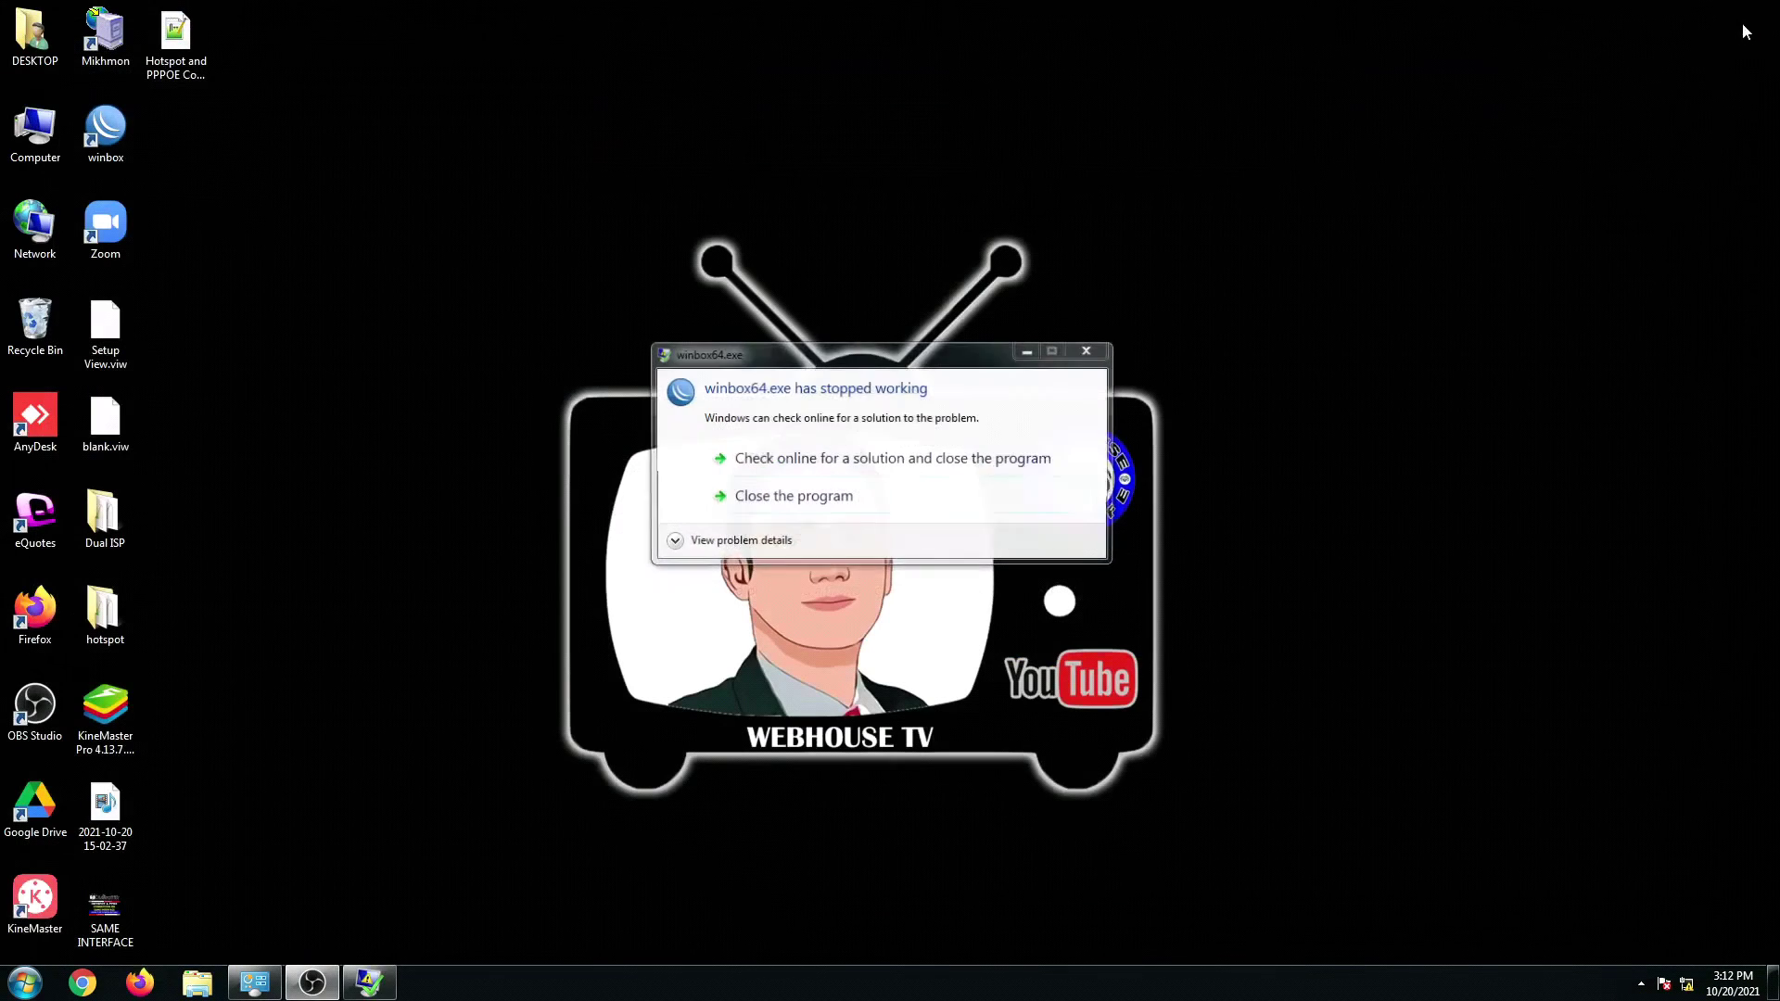
{"action": "left_click", "coordinate": [795, 495]}
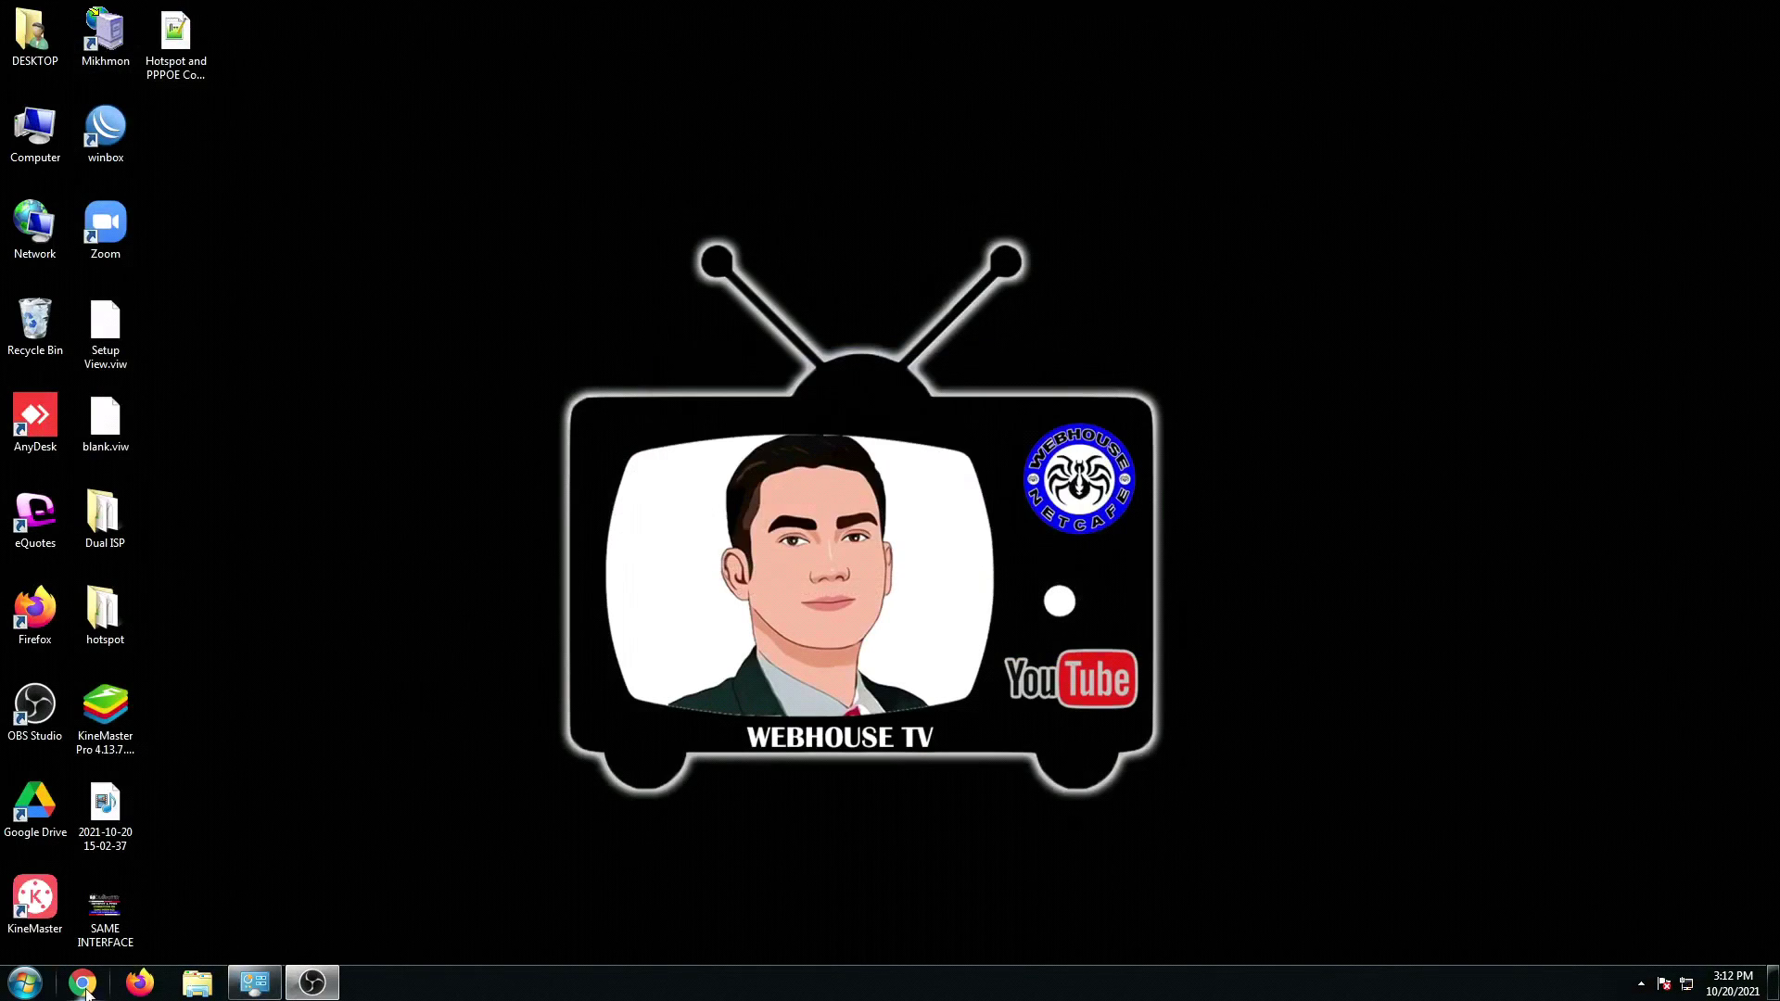
{"action": "left_click", "coordinate": [139, 983]}
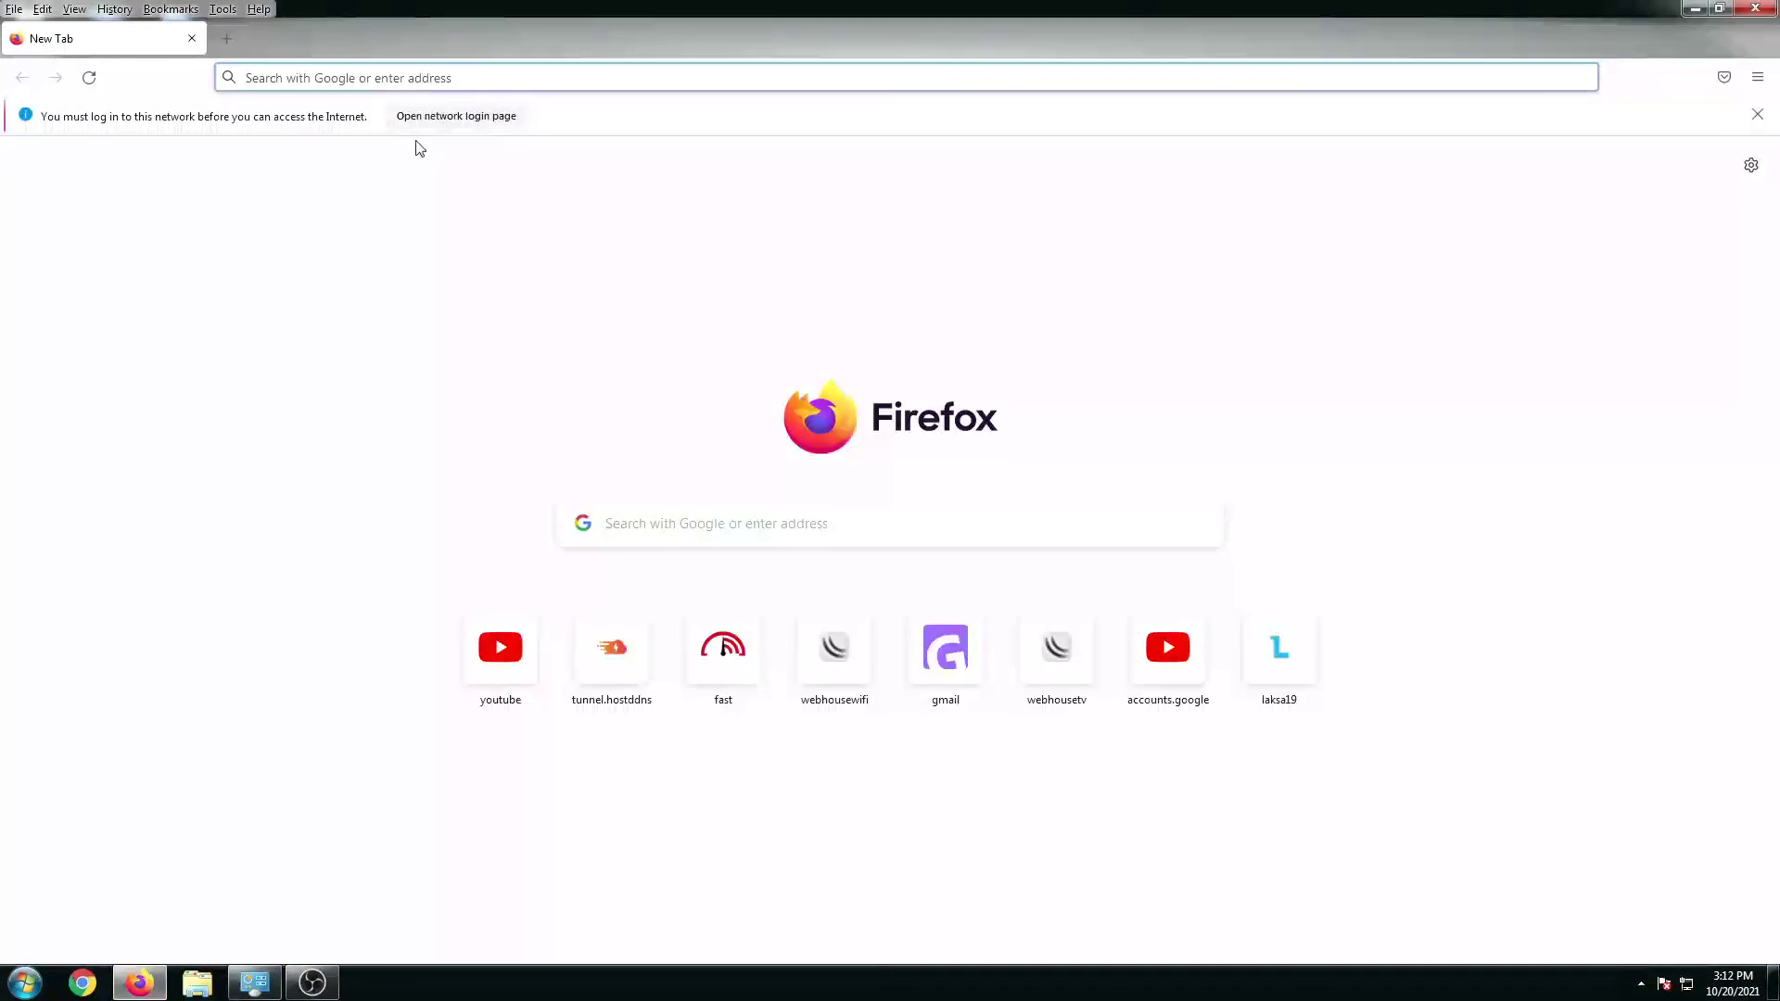
Step: Log in through the hotspot network login page with the voucher code and connect
{"action": "left_click", "coordinate": [438, 119]}
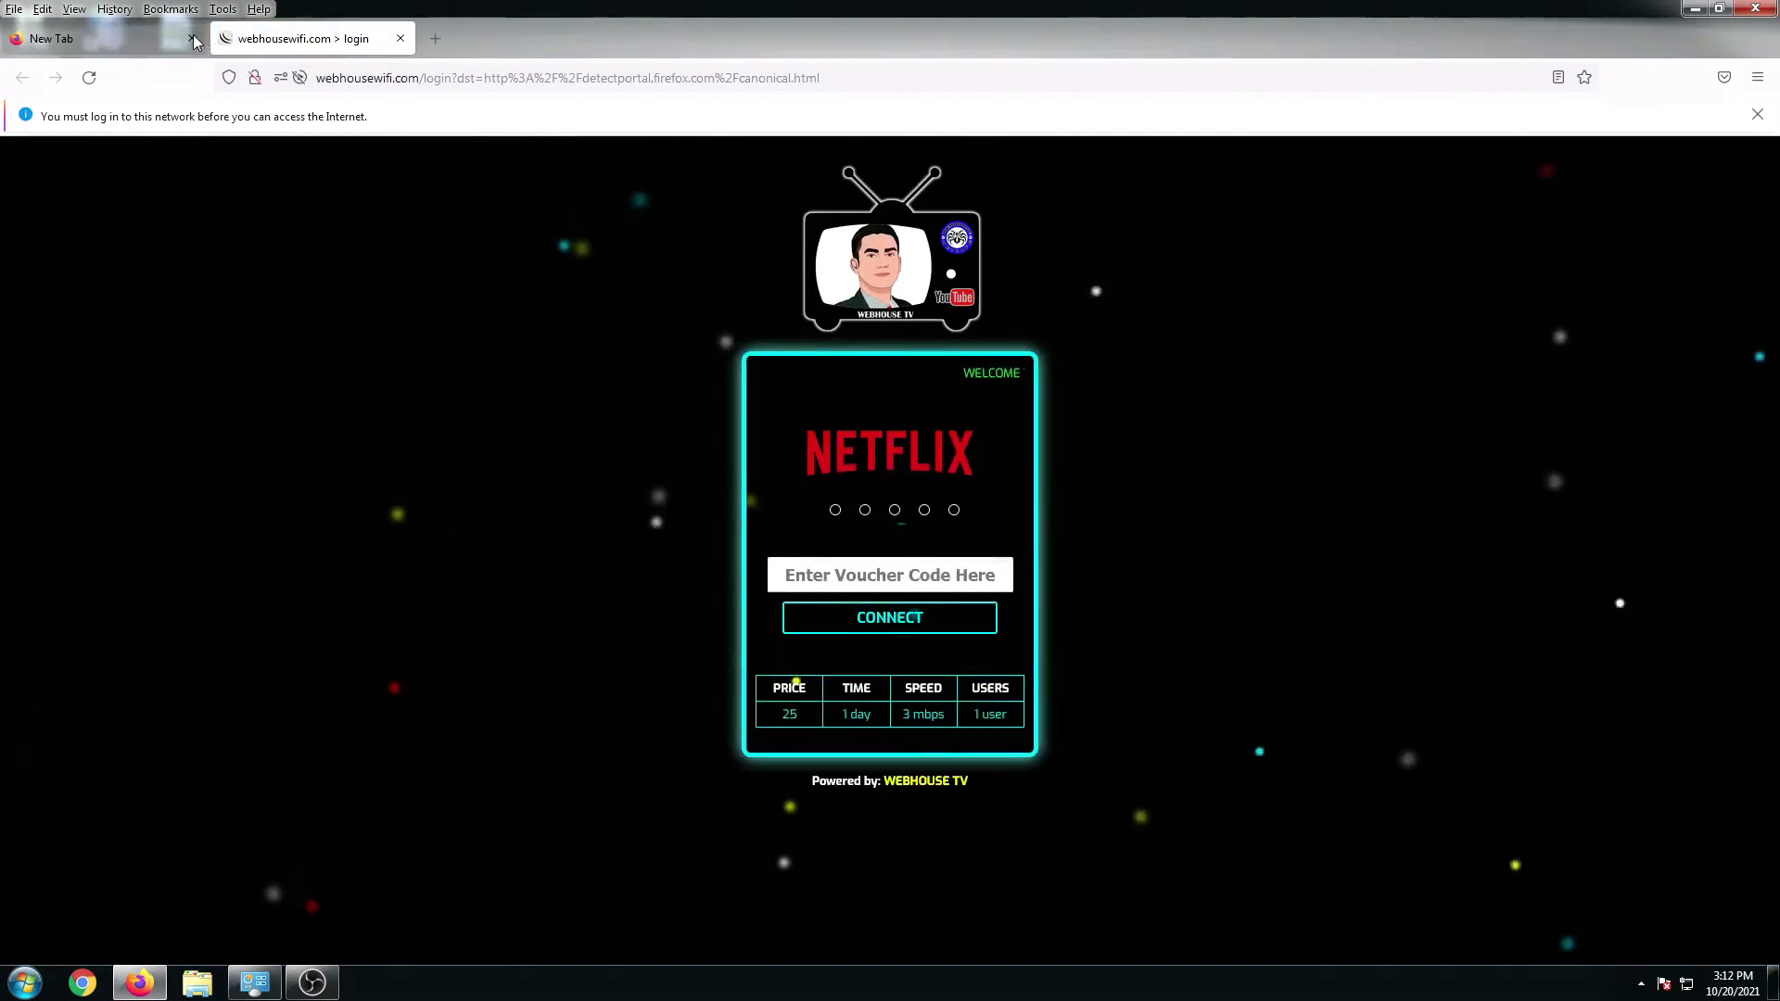
{"action": "left_click", "coordinate": [869, 581]}
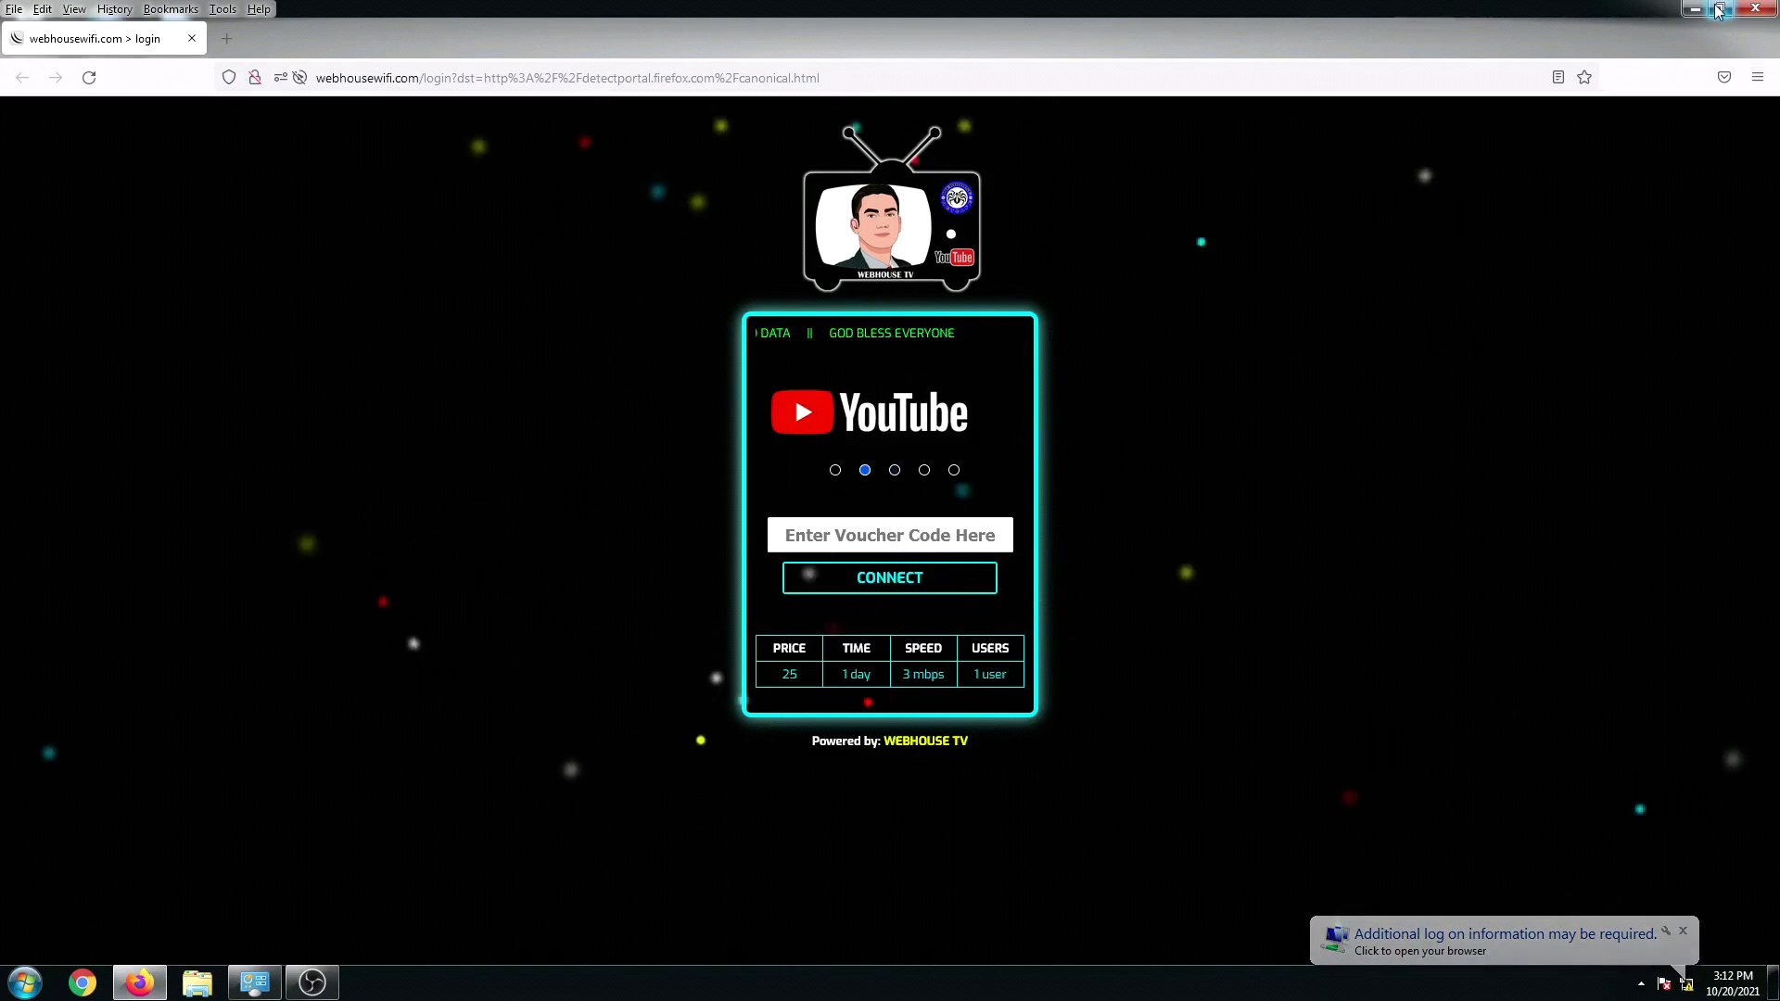
{"action": "left_click", "coordinate": [874, 536]}
{"action": "type", "text": "we"}
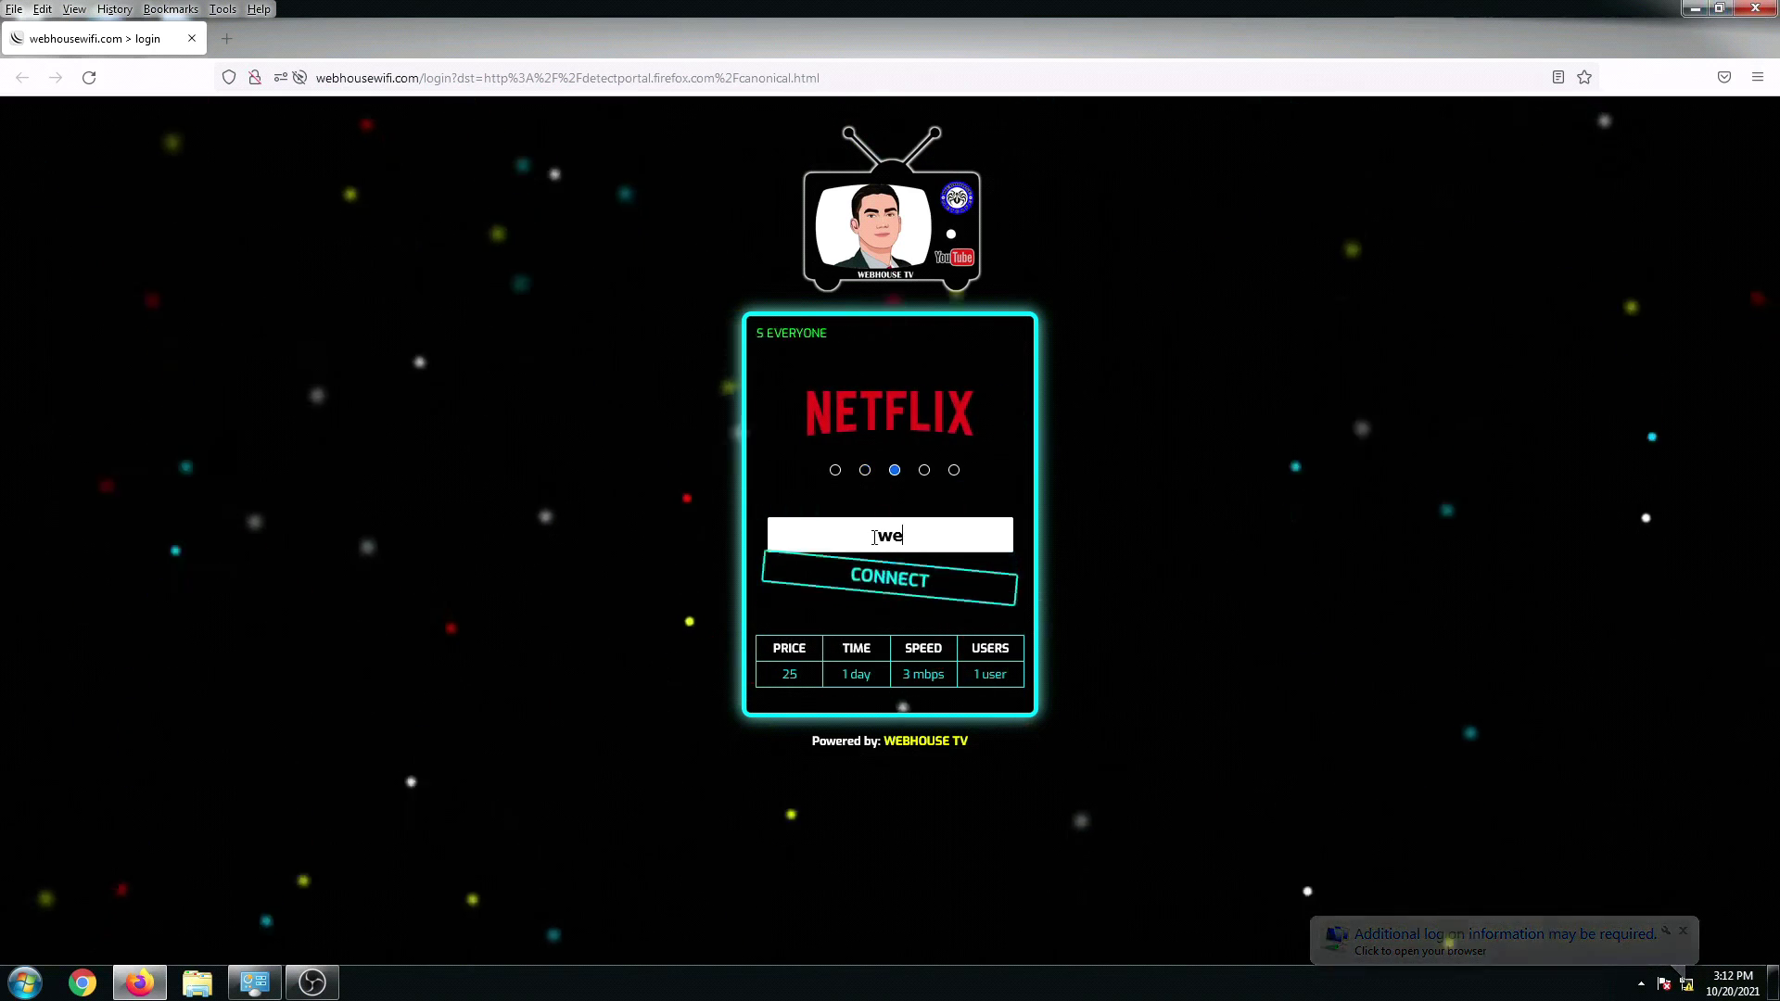
{"action": "type", "text": "bhousetv"}
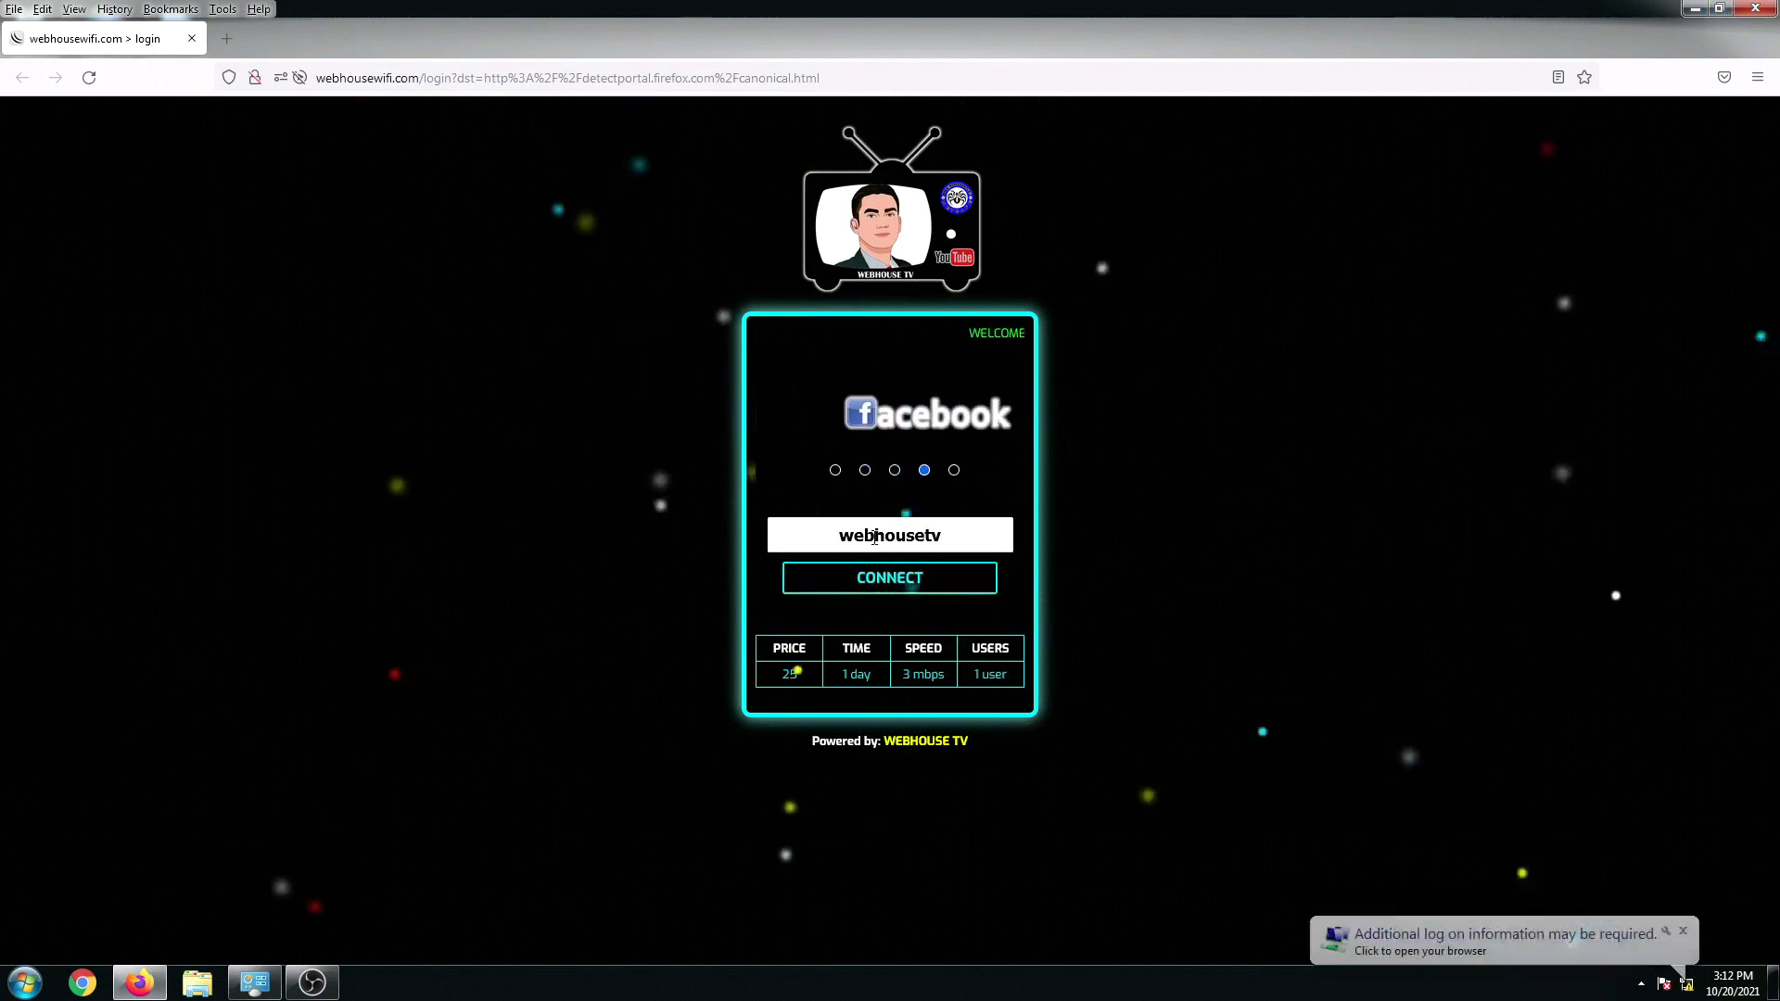
{"action": "left_click", "coordinate": [904, 584]}
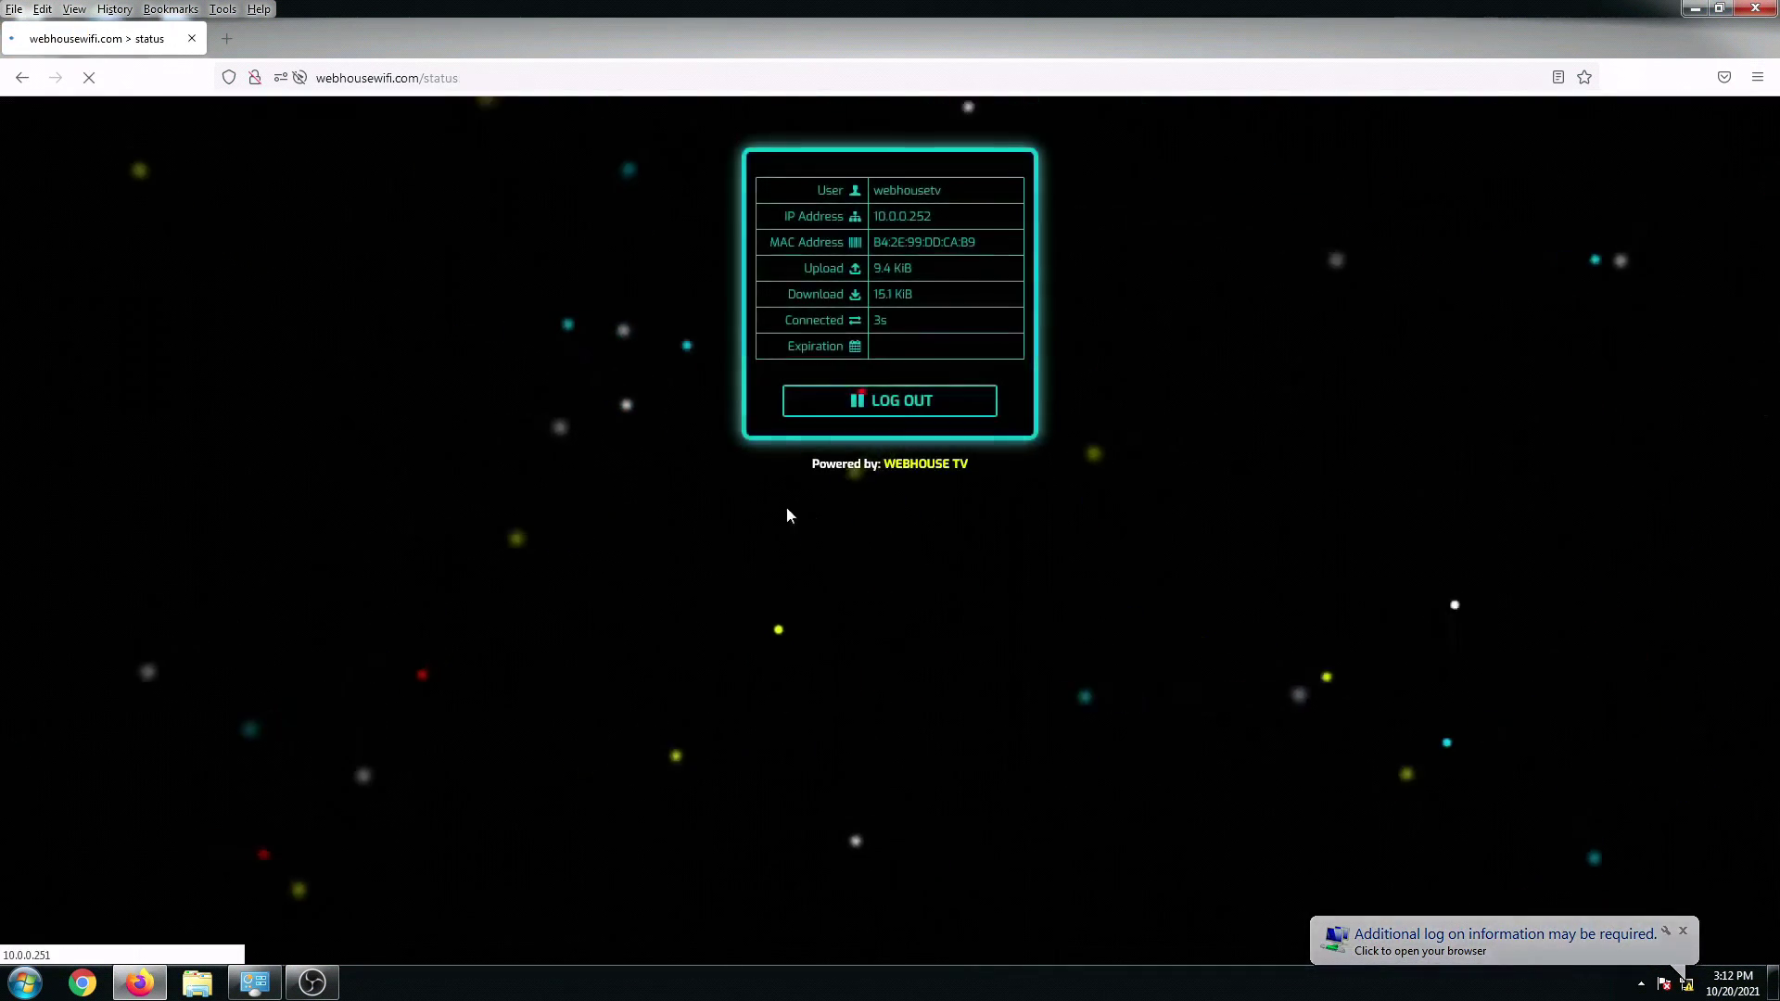
Step: Run the fast.com speed test in a new tab, reaching 32 Mbps, then minimize Firefox
{"action": "left_click", "coordinate": [226, 38]}
{"action": "left_click", "coordinate": [269, 75]}
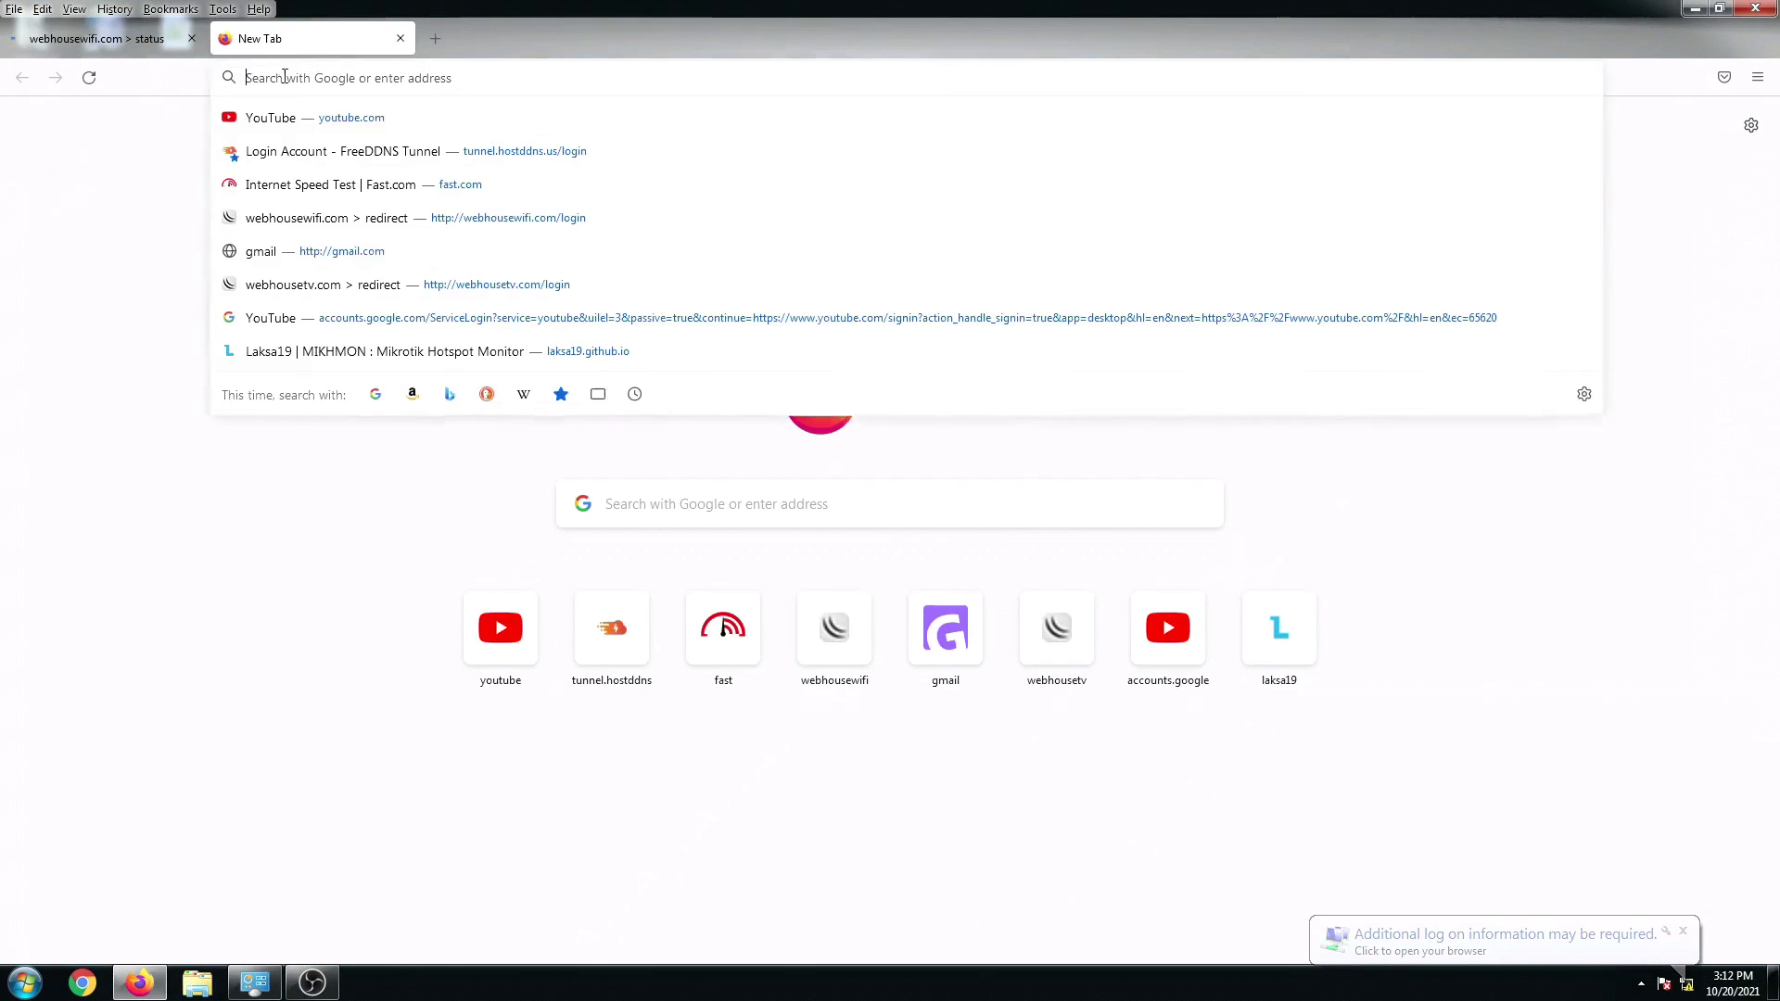
{"action": "type", "text": "fast.com/"}
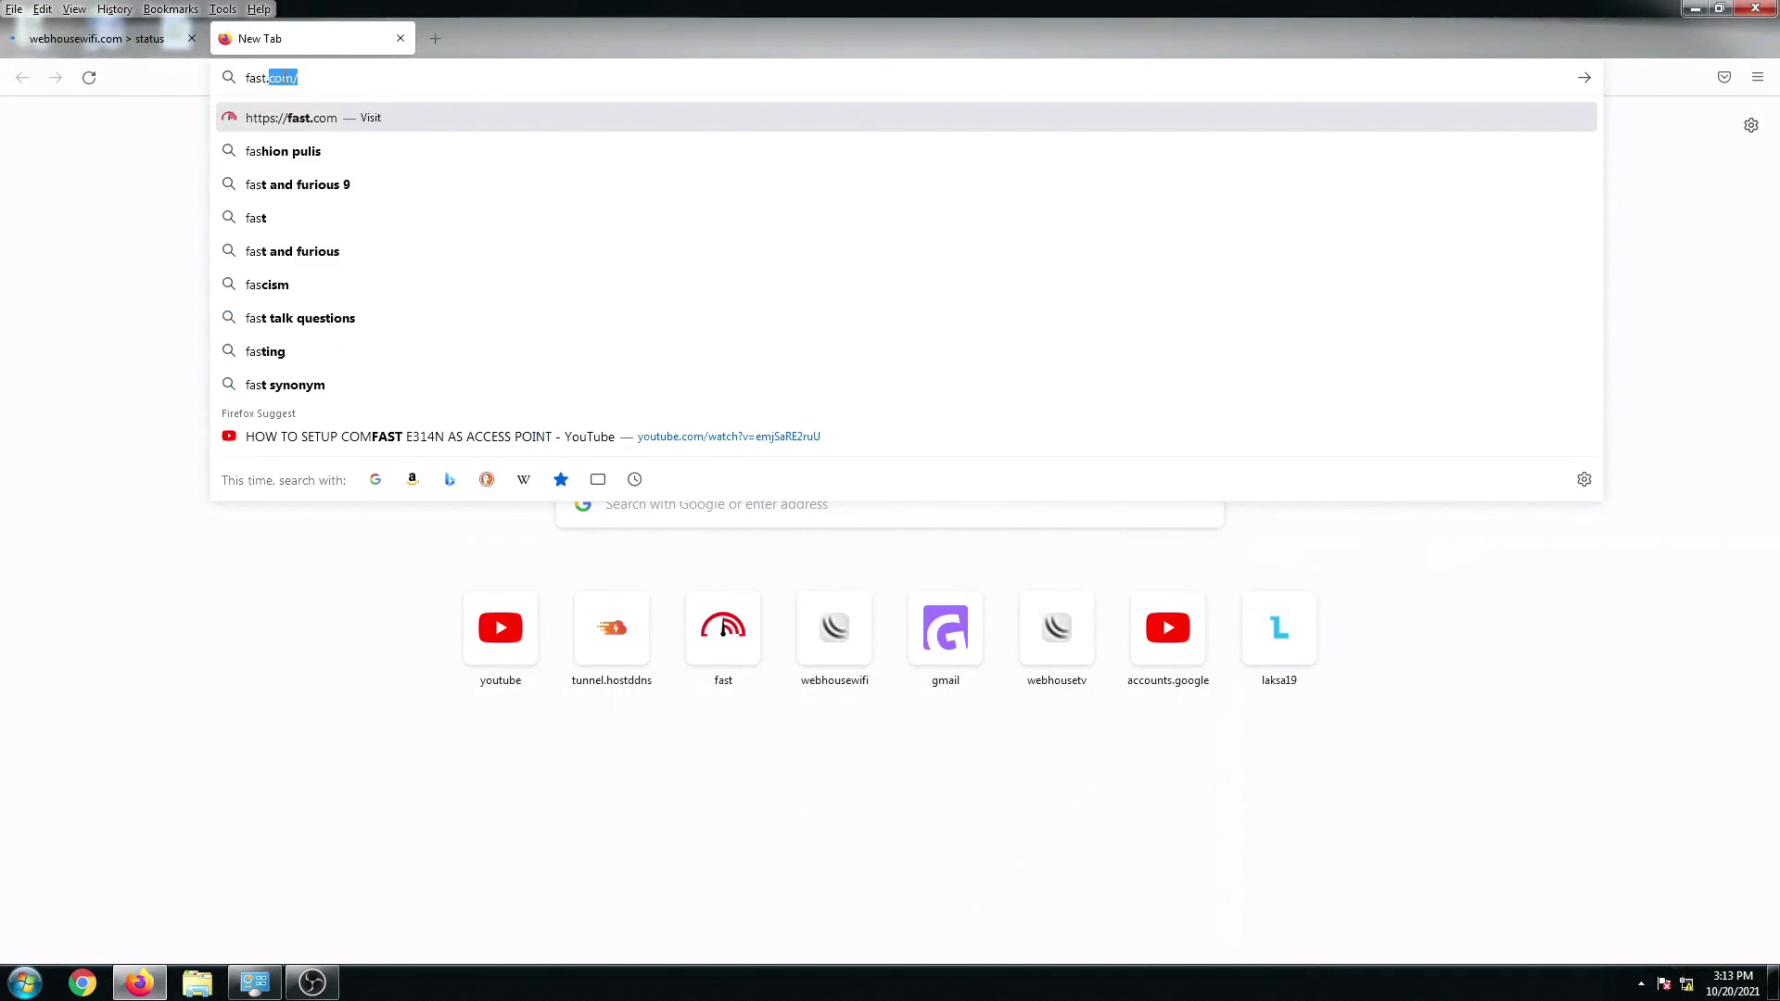
{"action": "key", "text": "Return"}
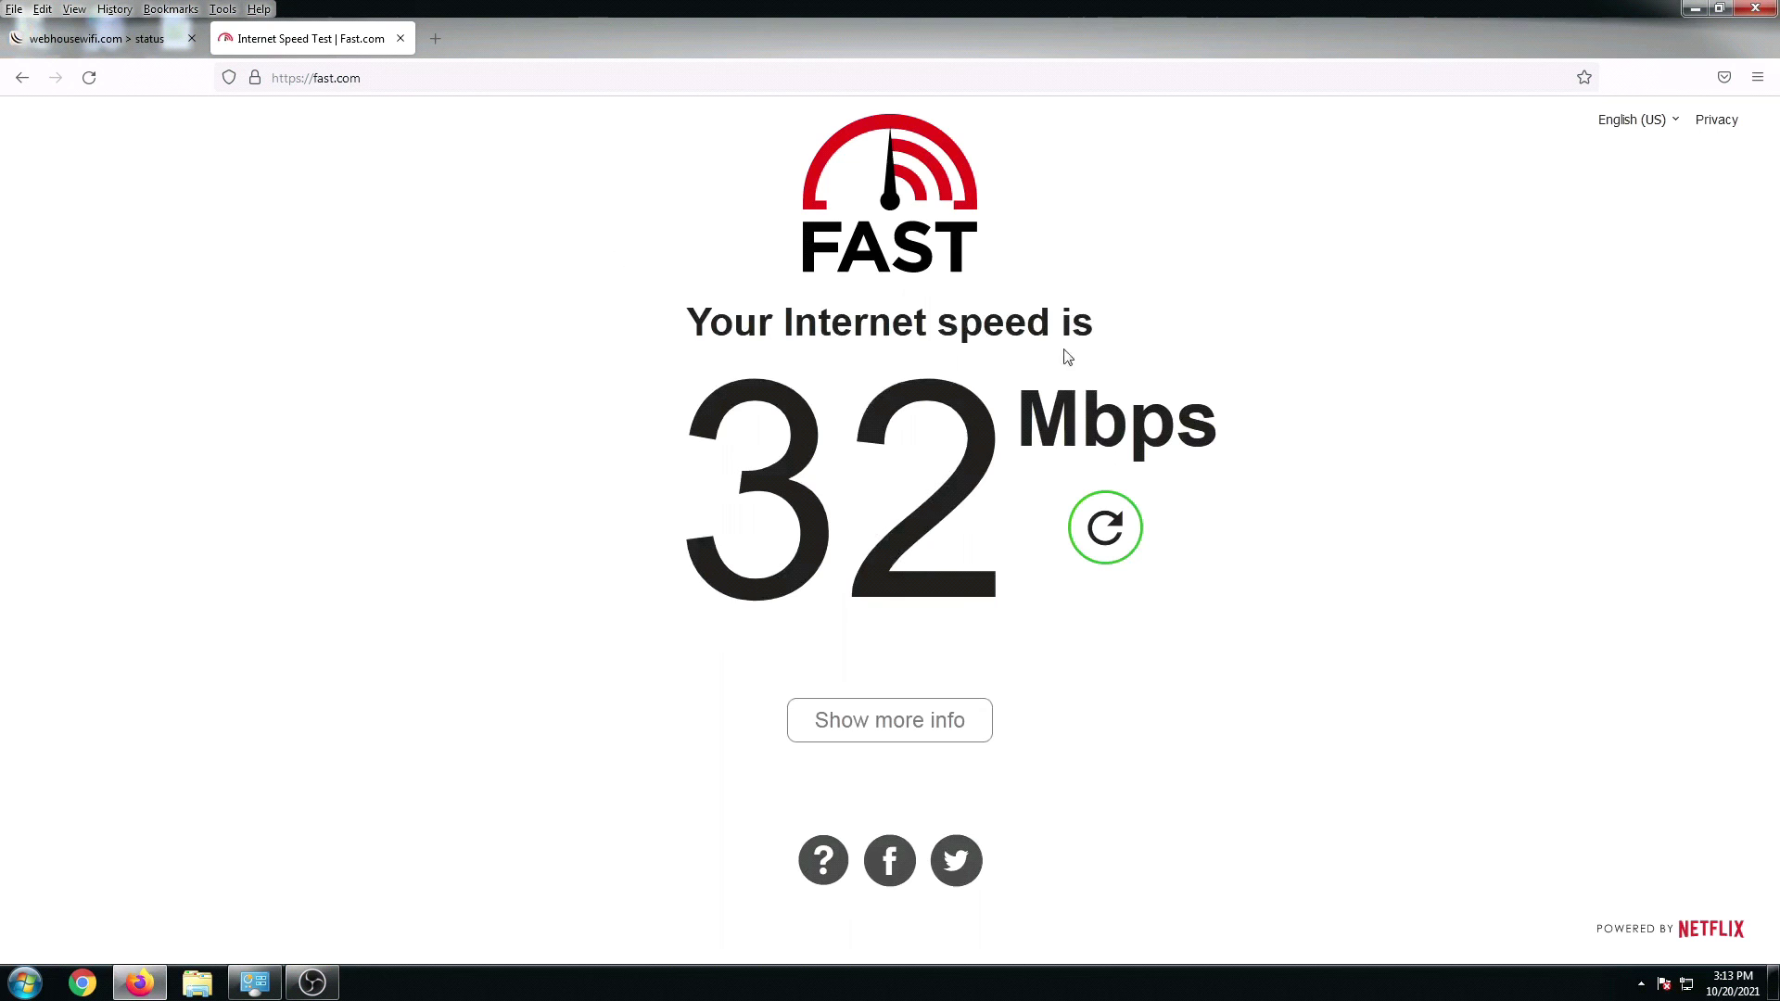
{"action": "left_click", "coordinate": [1694, 14]}
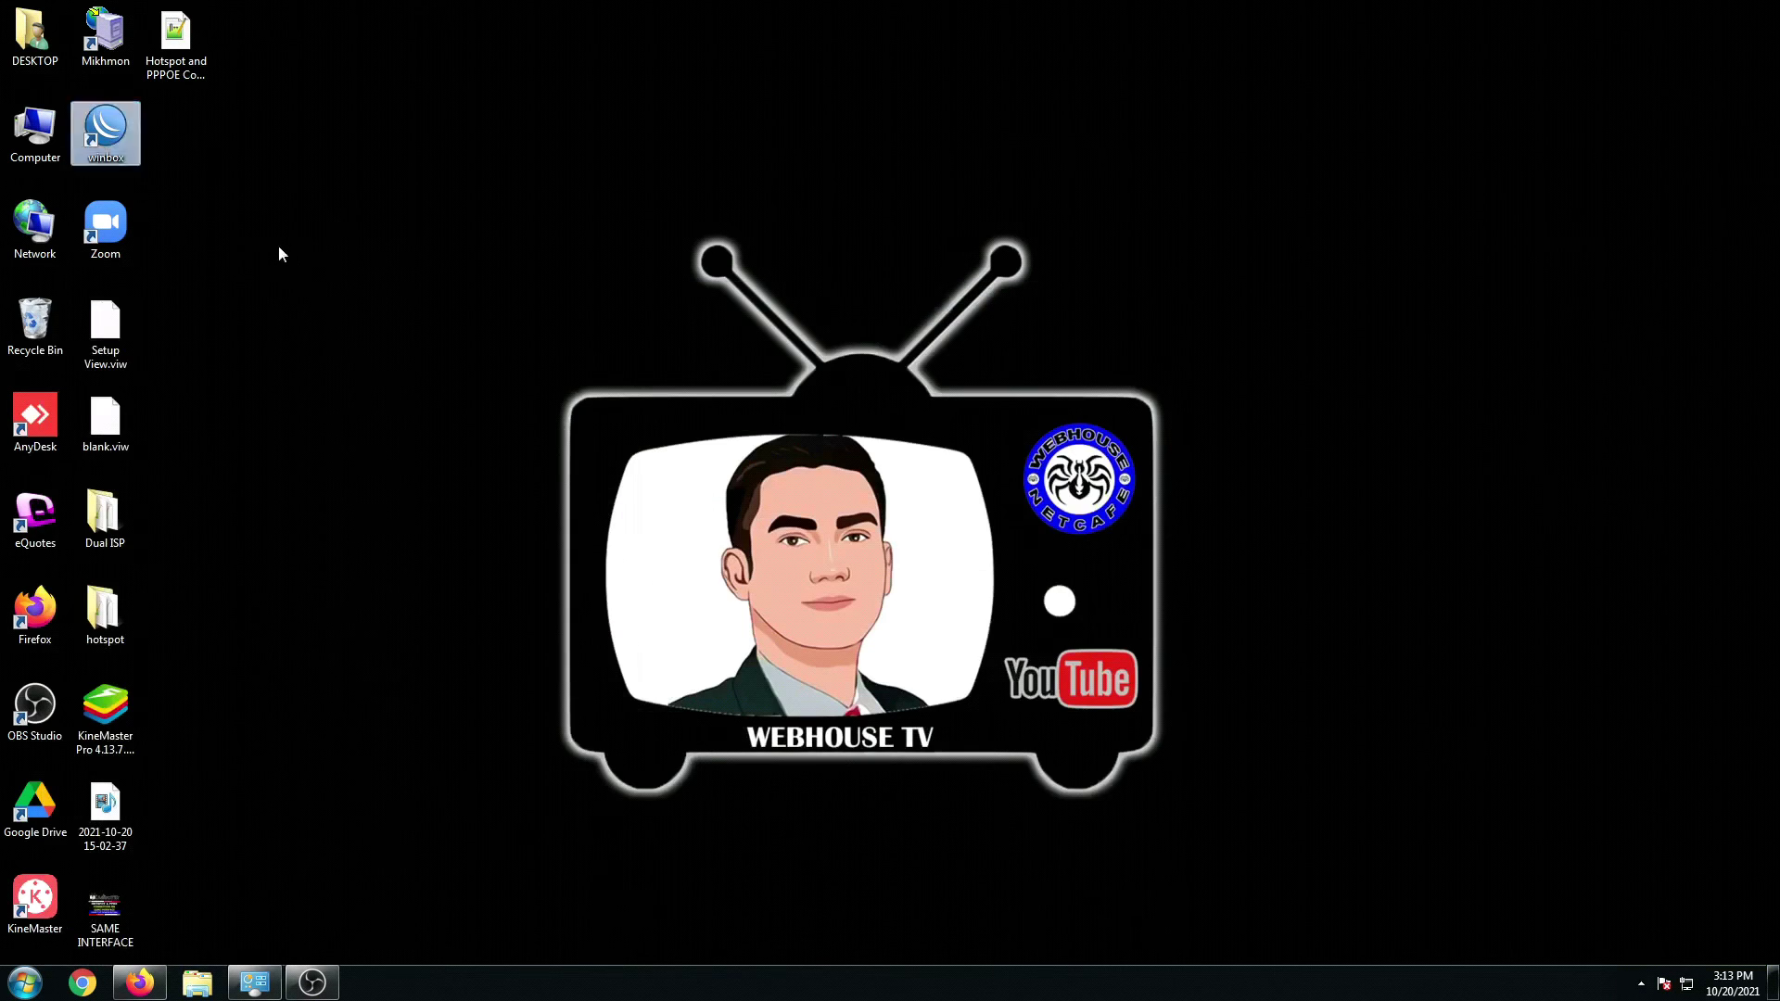
Step: Relaunch WinBox and connect to the discovered router
{"action": "left_click", "coordinate": [124, 150]}
{"action": "double_click", "coordinate": [125, 150]}
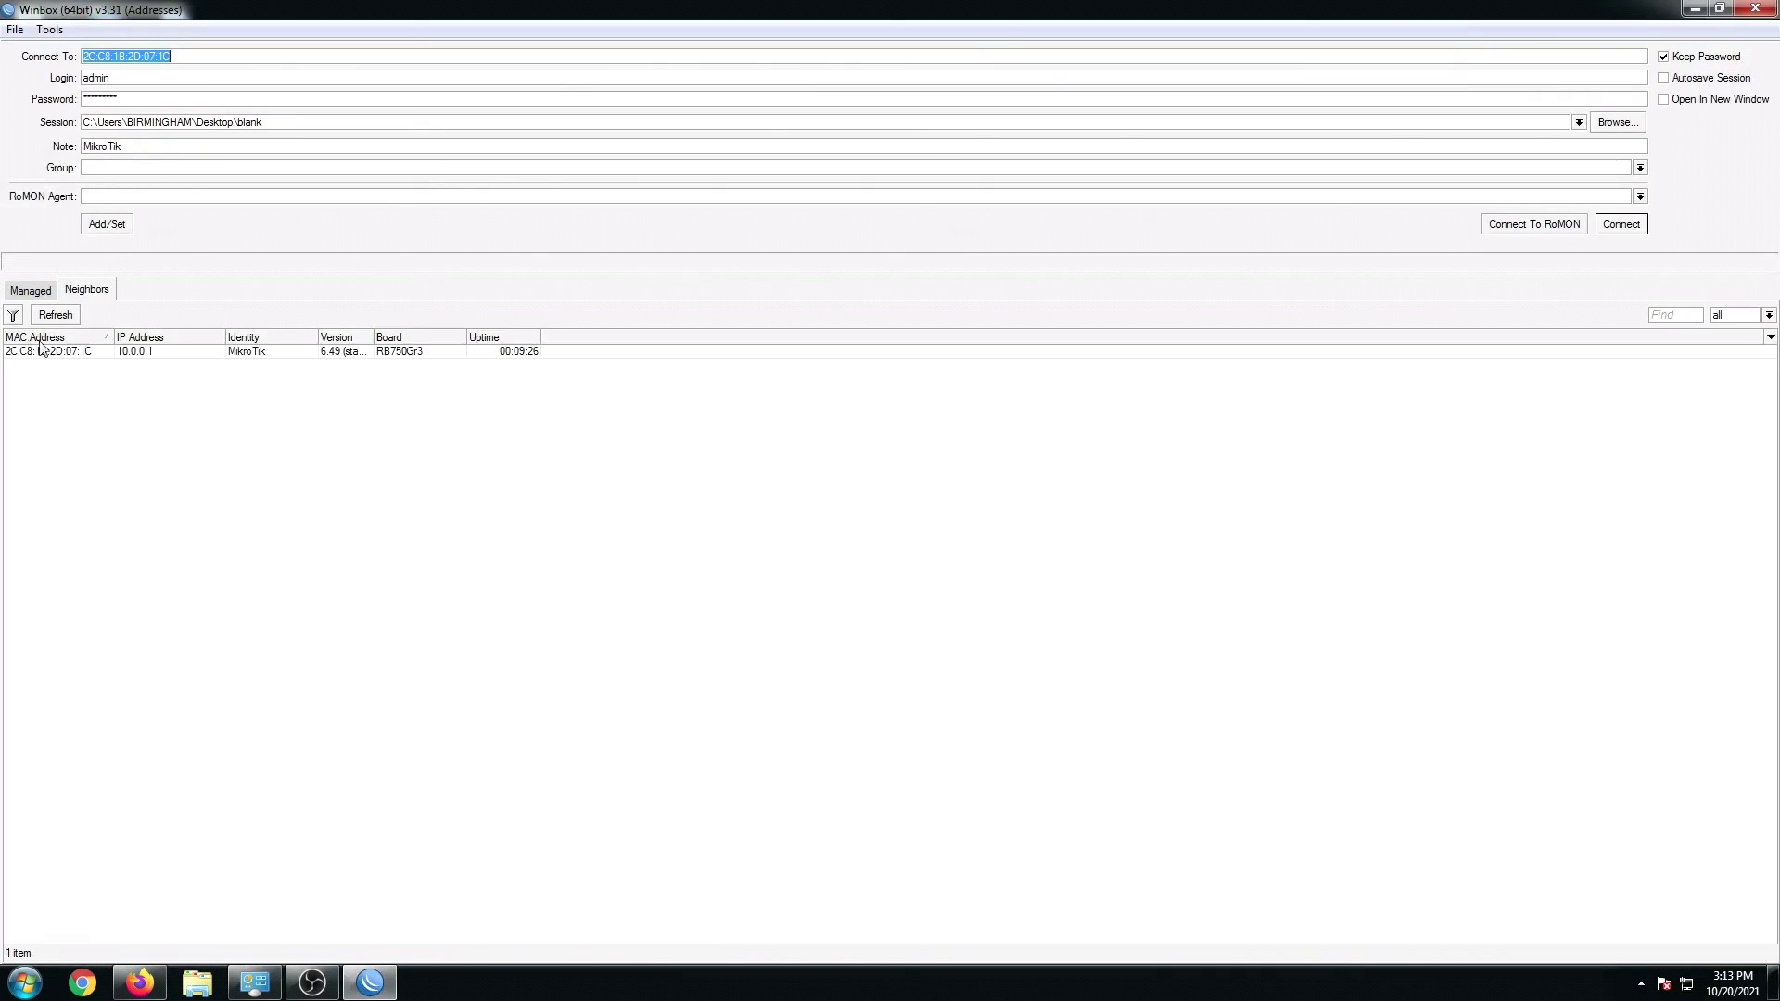
{"action": "left_click", "coordinate": [61, 352]}
{"action": "left_click", "coordinate": [1621, 225]}
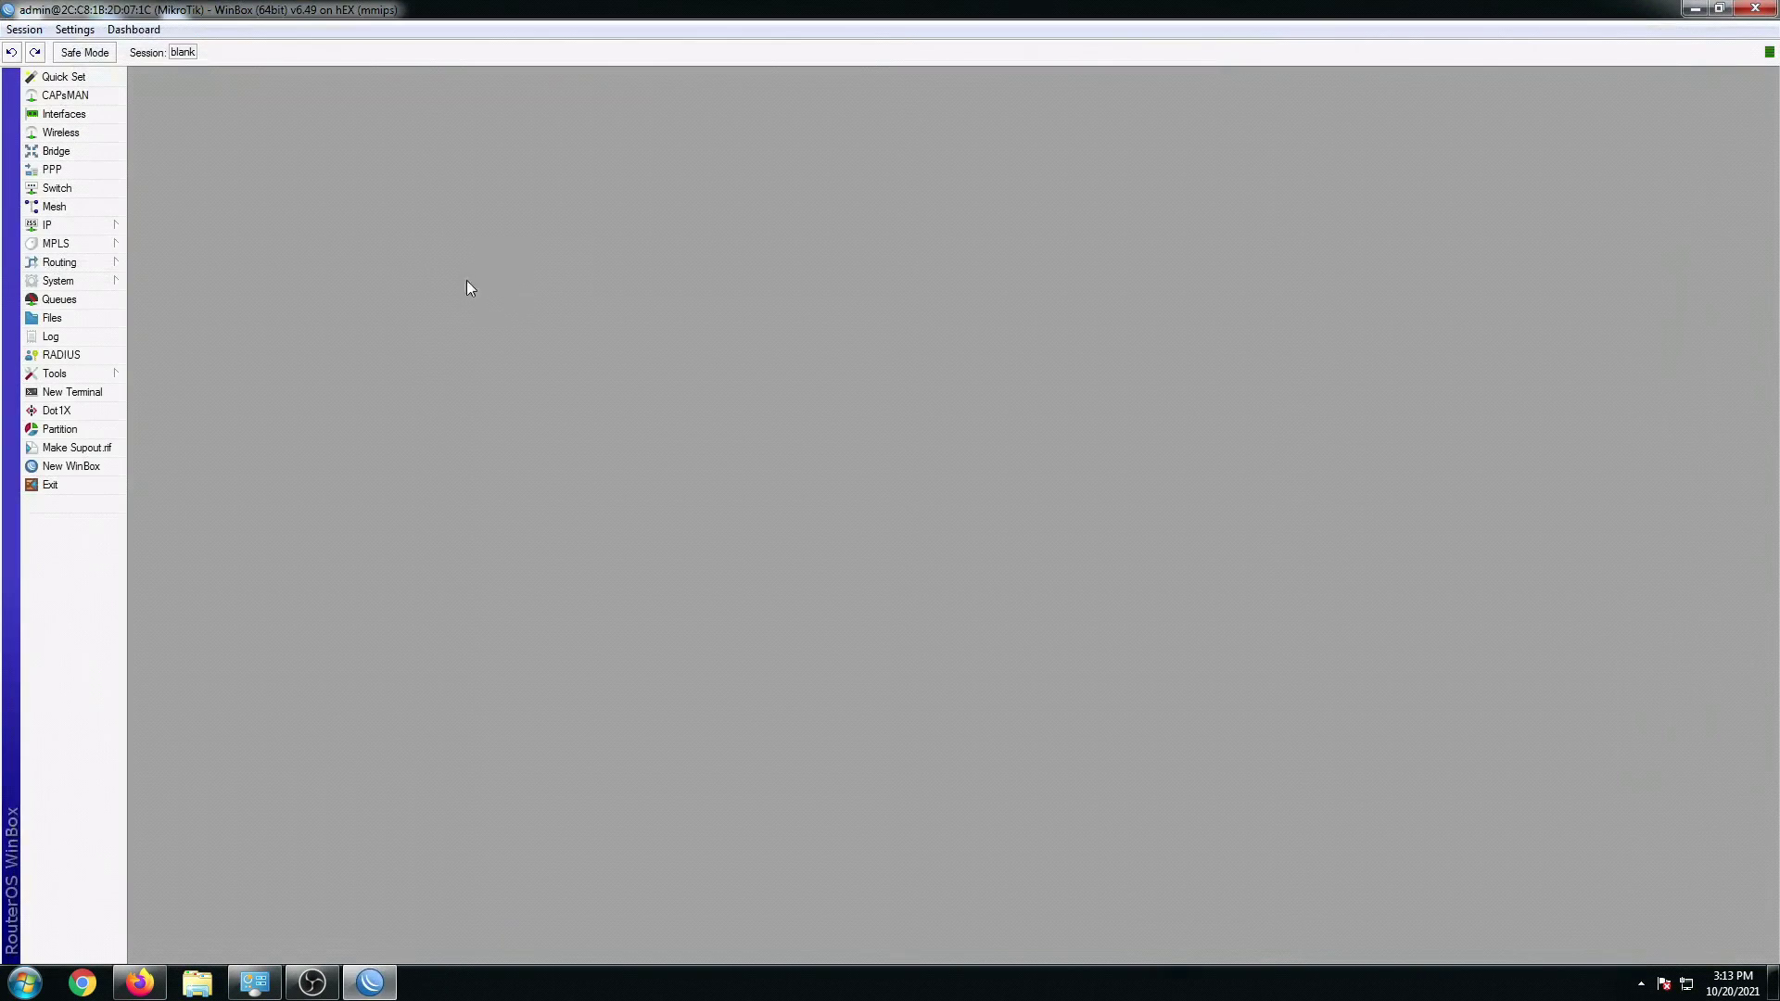
Step: Show the hotspot User Profiles with 30MBPS at 30M/30M and close the portal status tab
{"action": "mouse_move", "coordinate": [57, 231]}
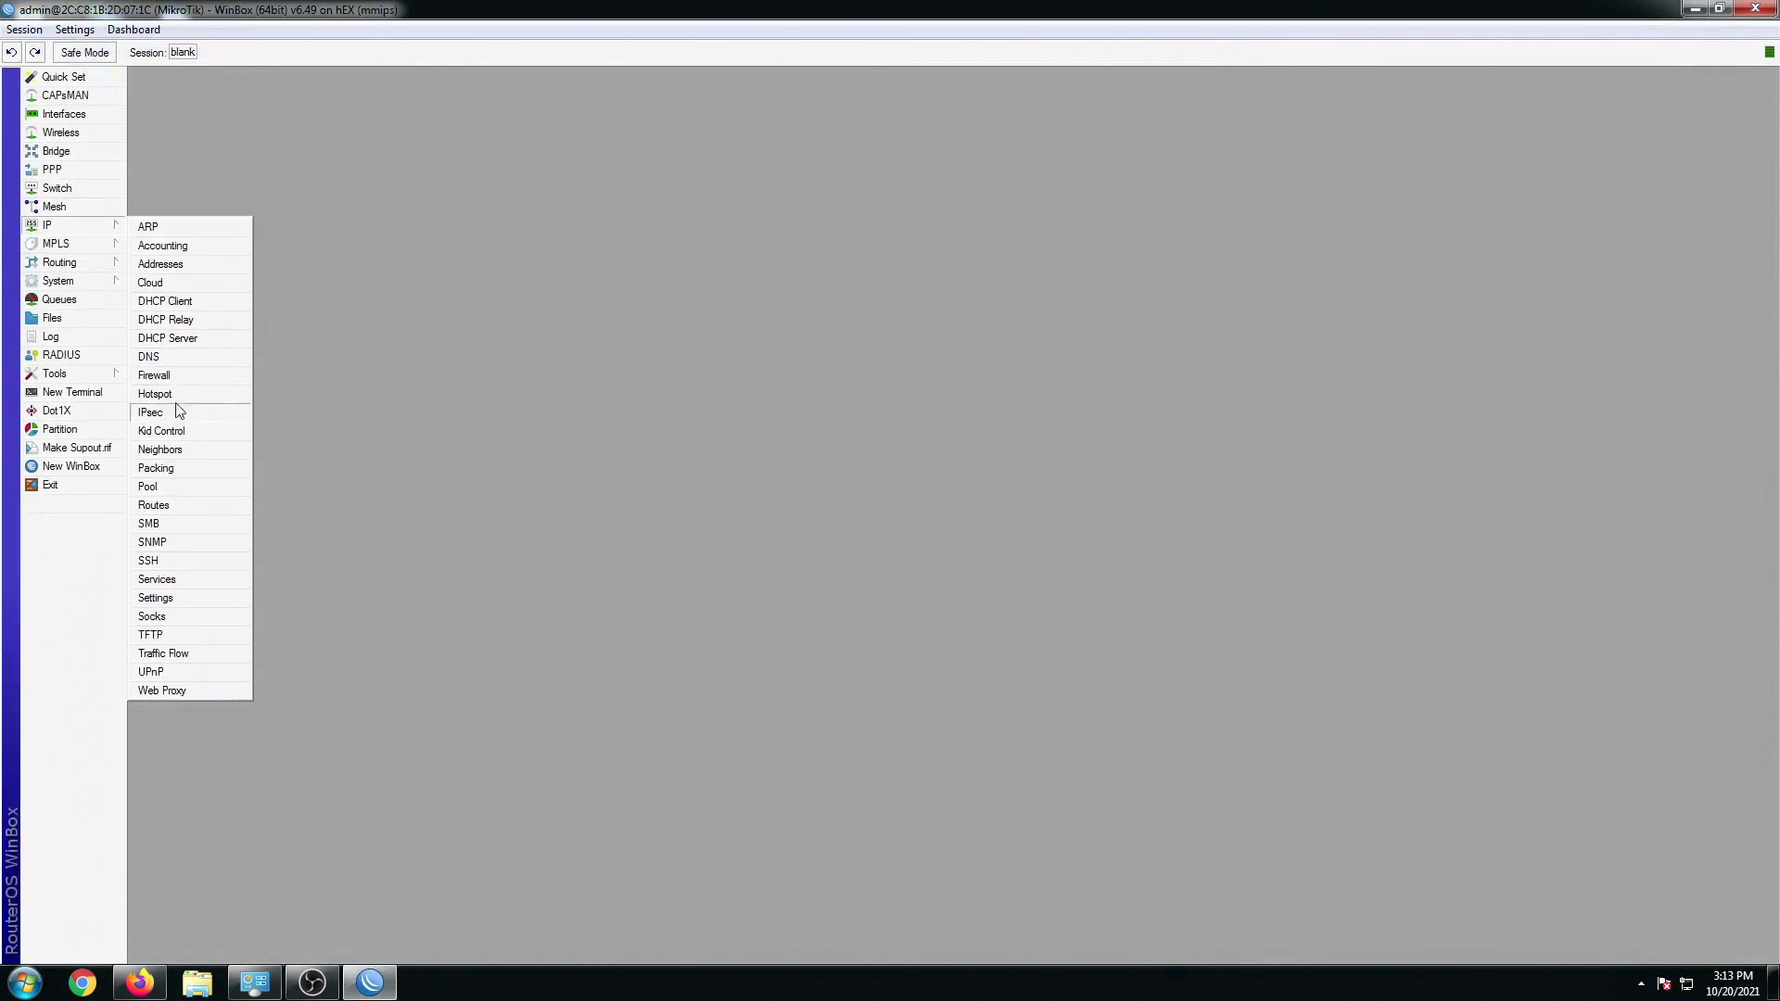
{"action": "left_click", "coordinate": [174, 394]}
{"action": "left_click", "coordinate": [1247, 353]}
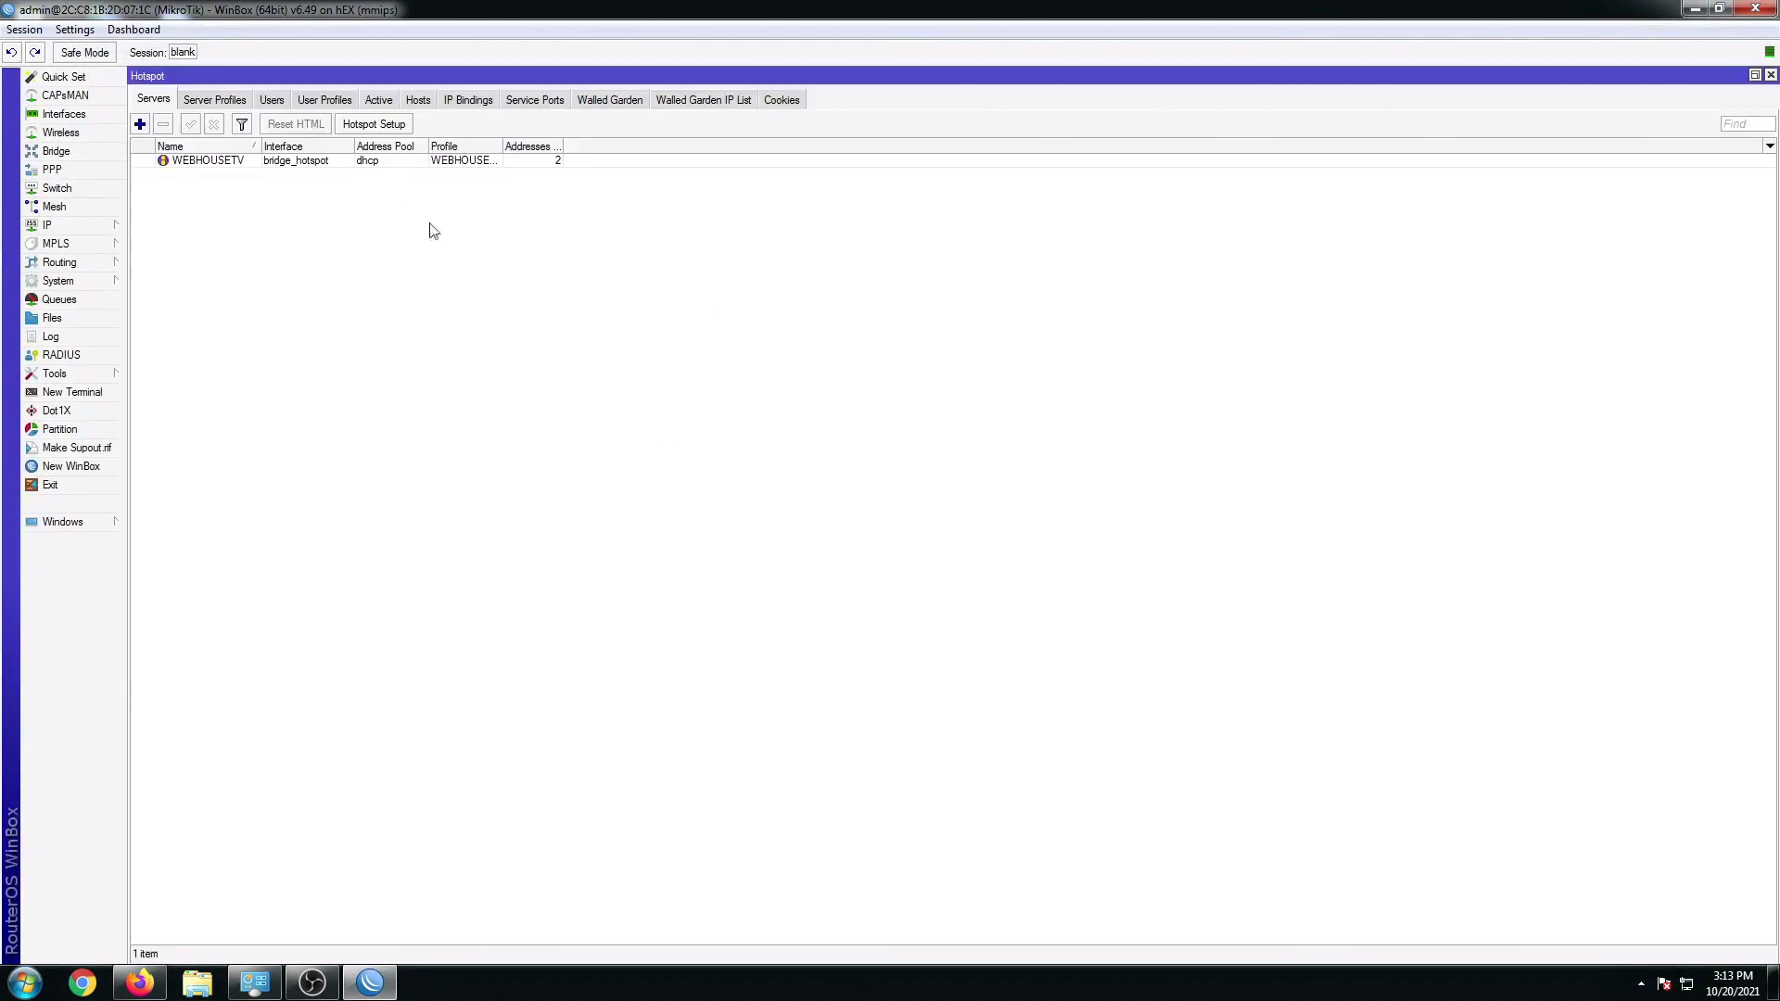
{"action": "left_click", "coordinate": [336, 100]}
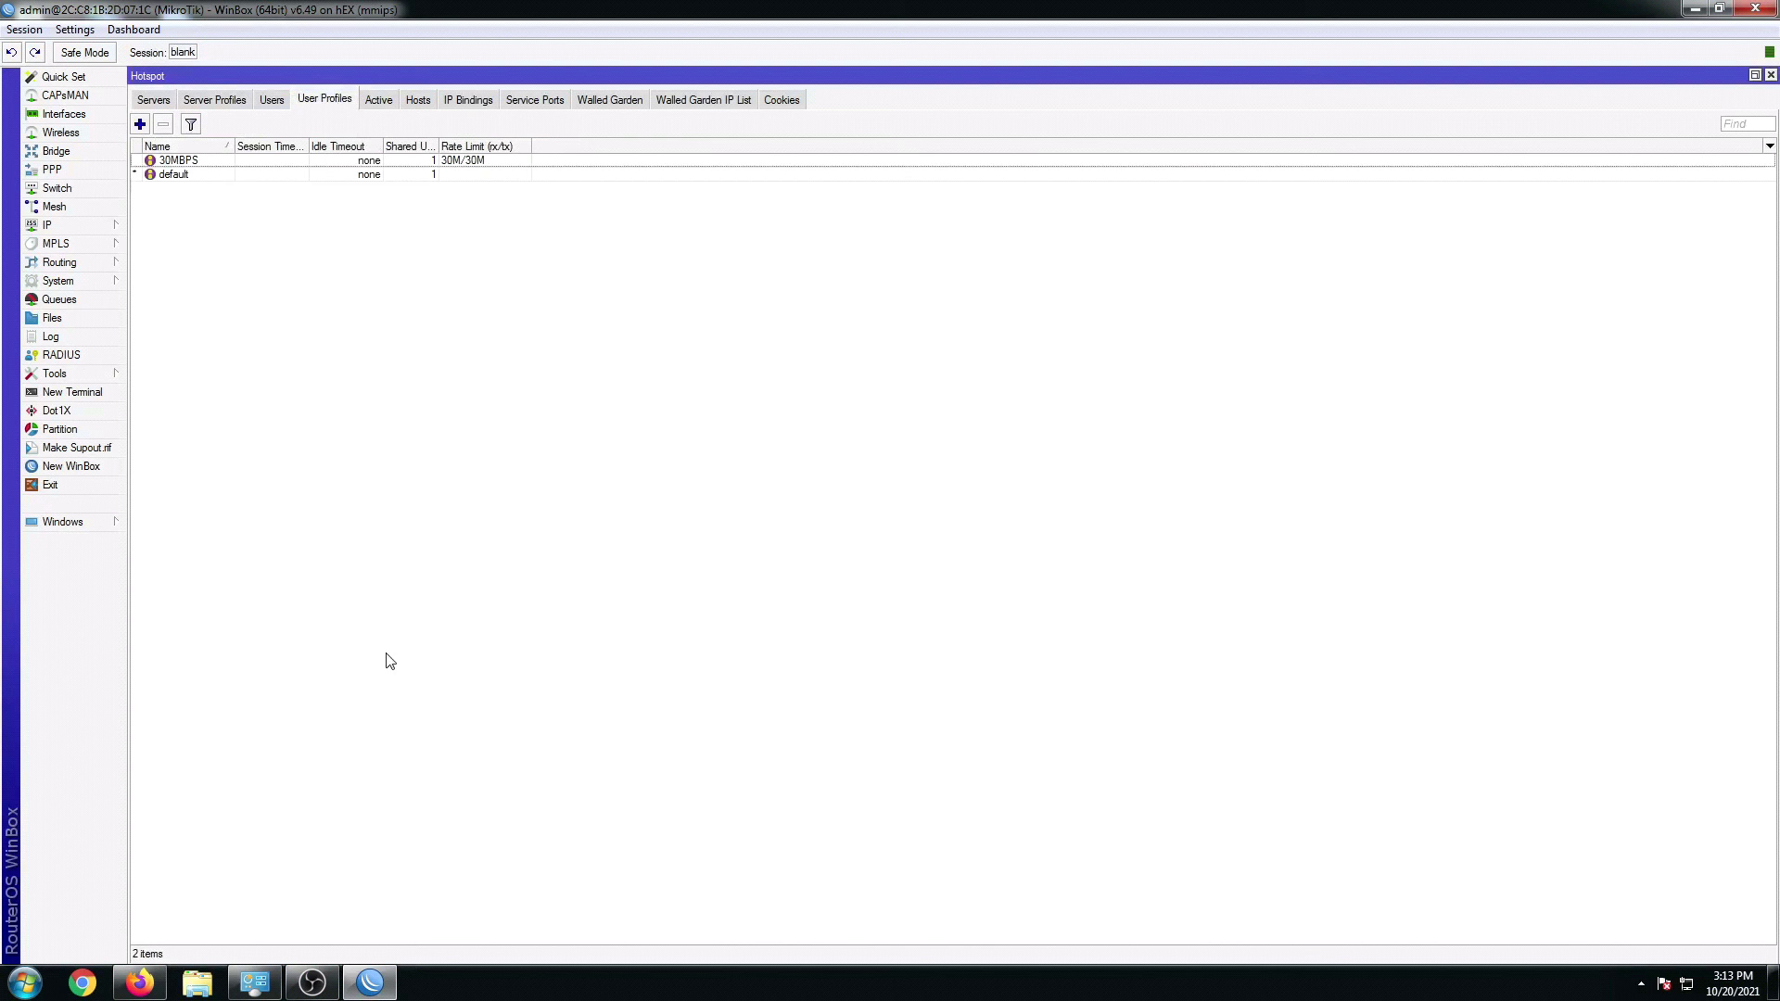
{"action": "left_click", "coordinate": [139, 982]}
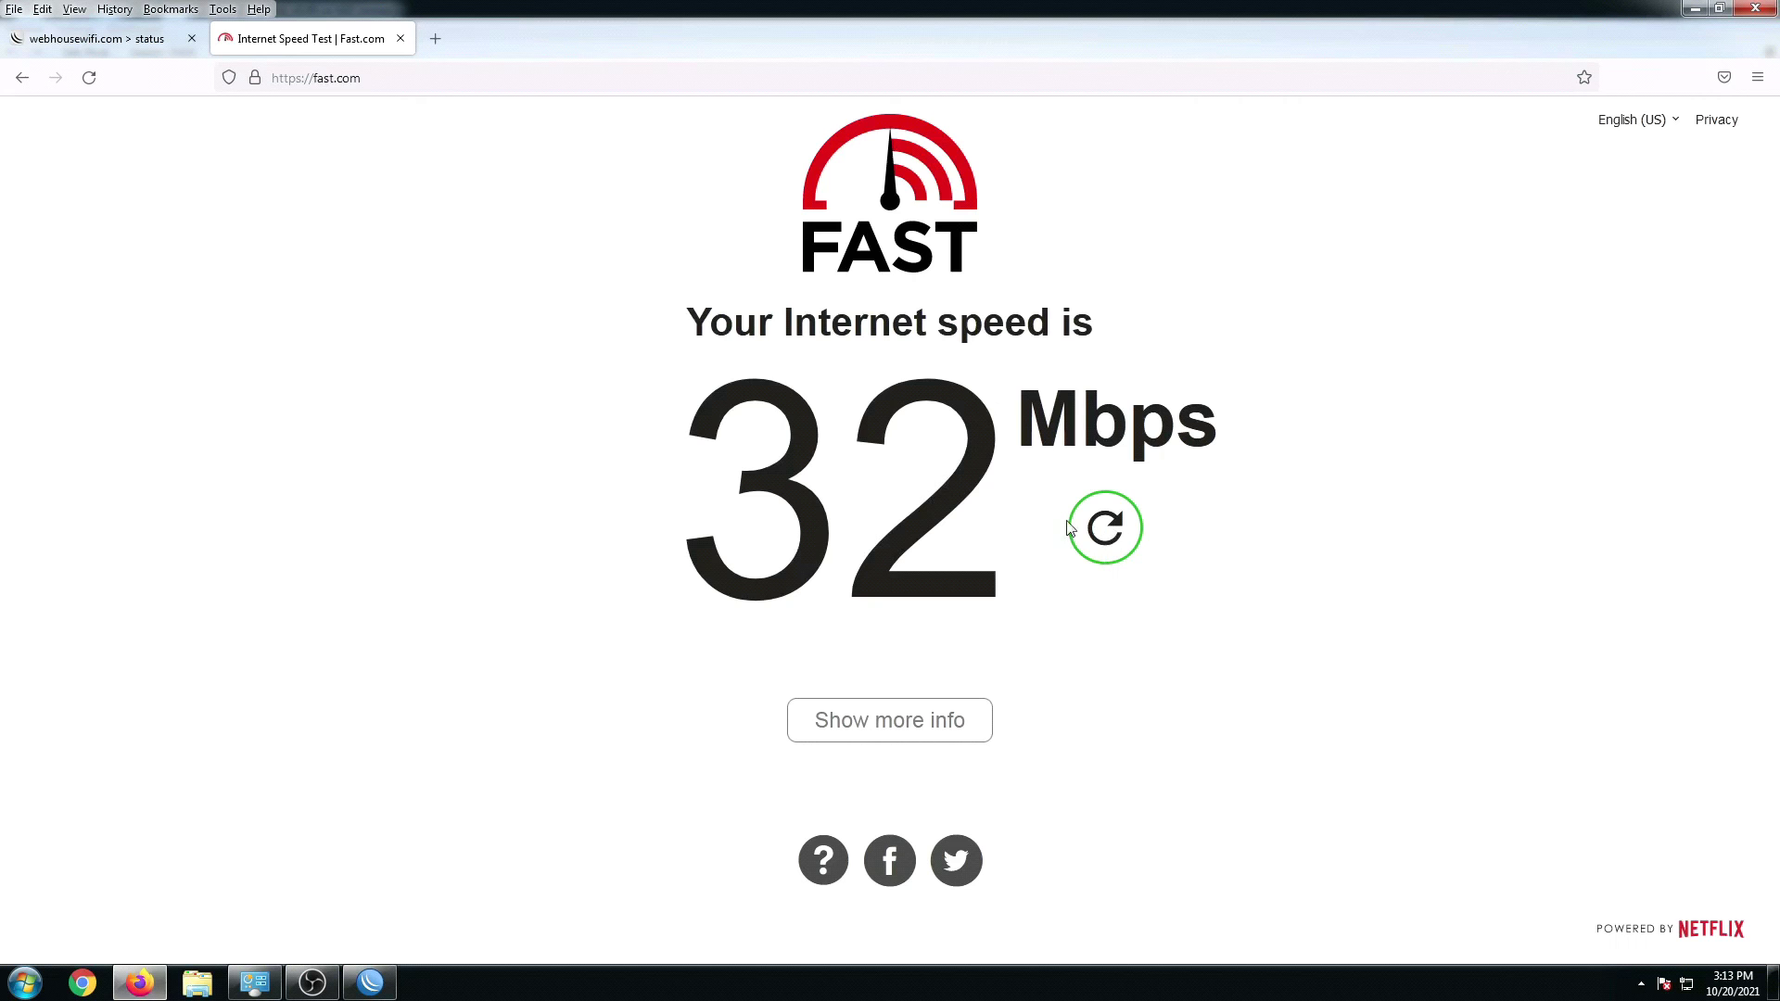
{"action": "left_click", "coordinate": [191, 39]}
{"action": "left_click", "coordinate": [398, 862]}
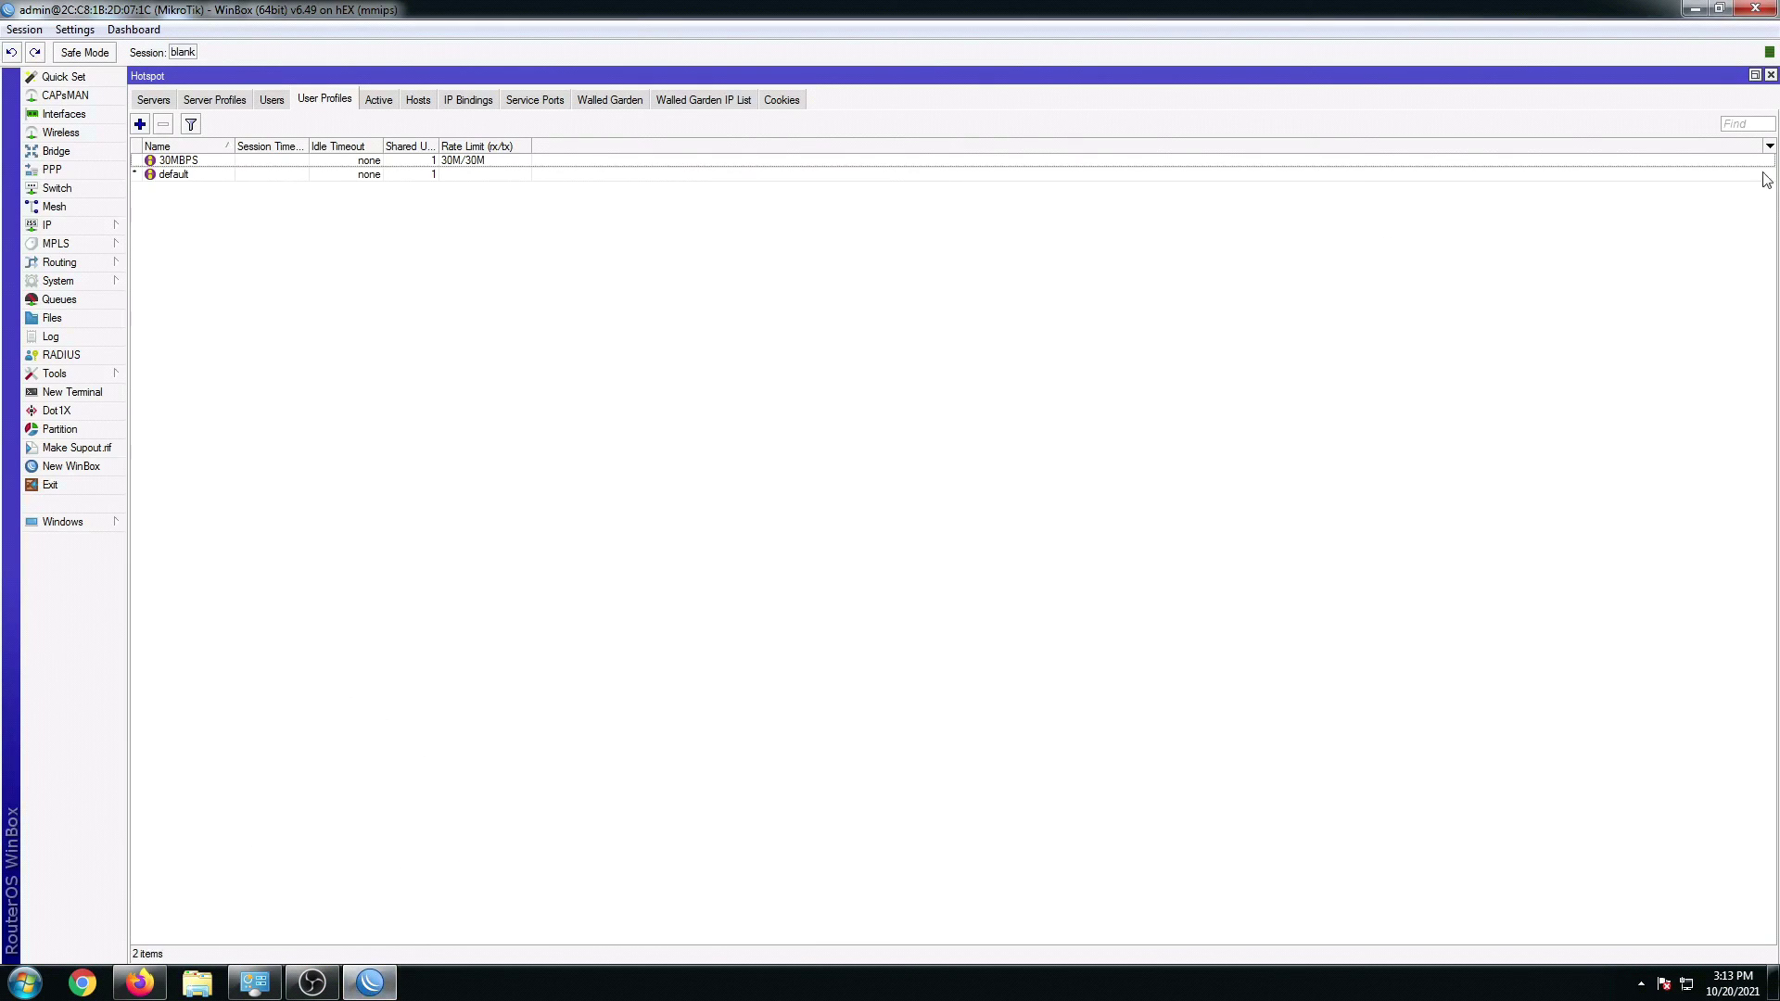
Step: Open the PPP window maximized and read the PPPoE secret's full user name
{"action": "left_click", "coordinate": [61, 172]}
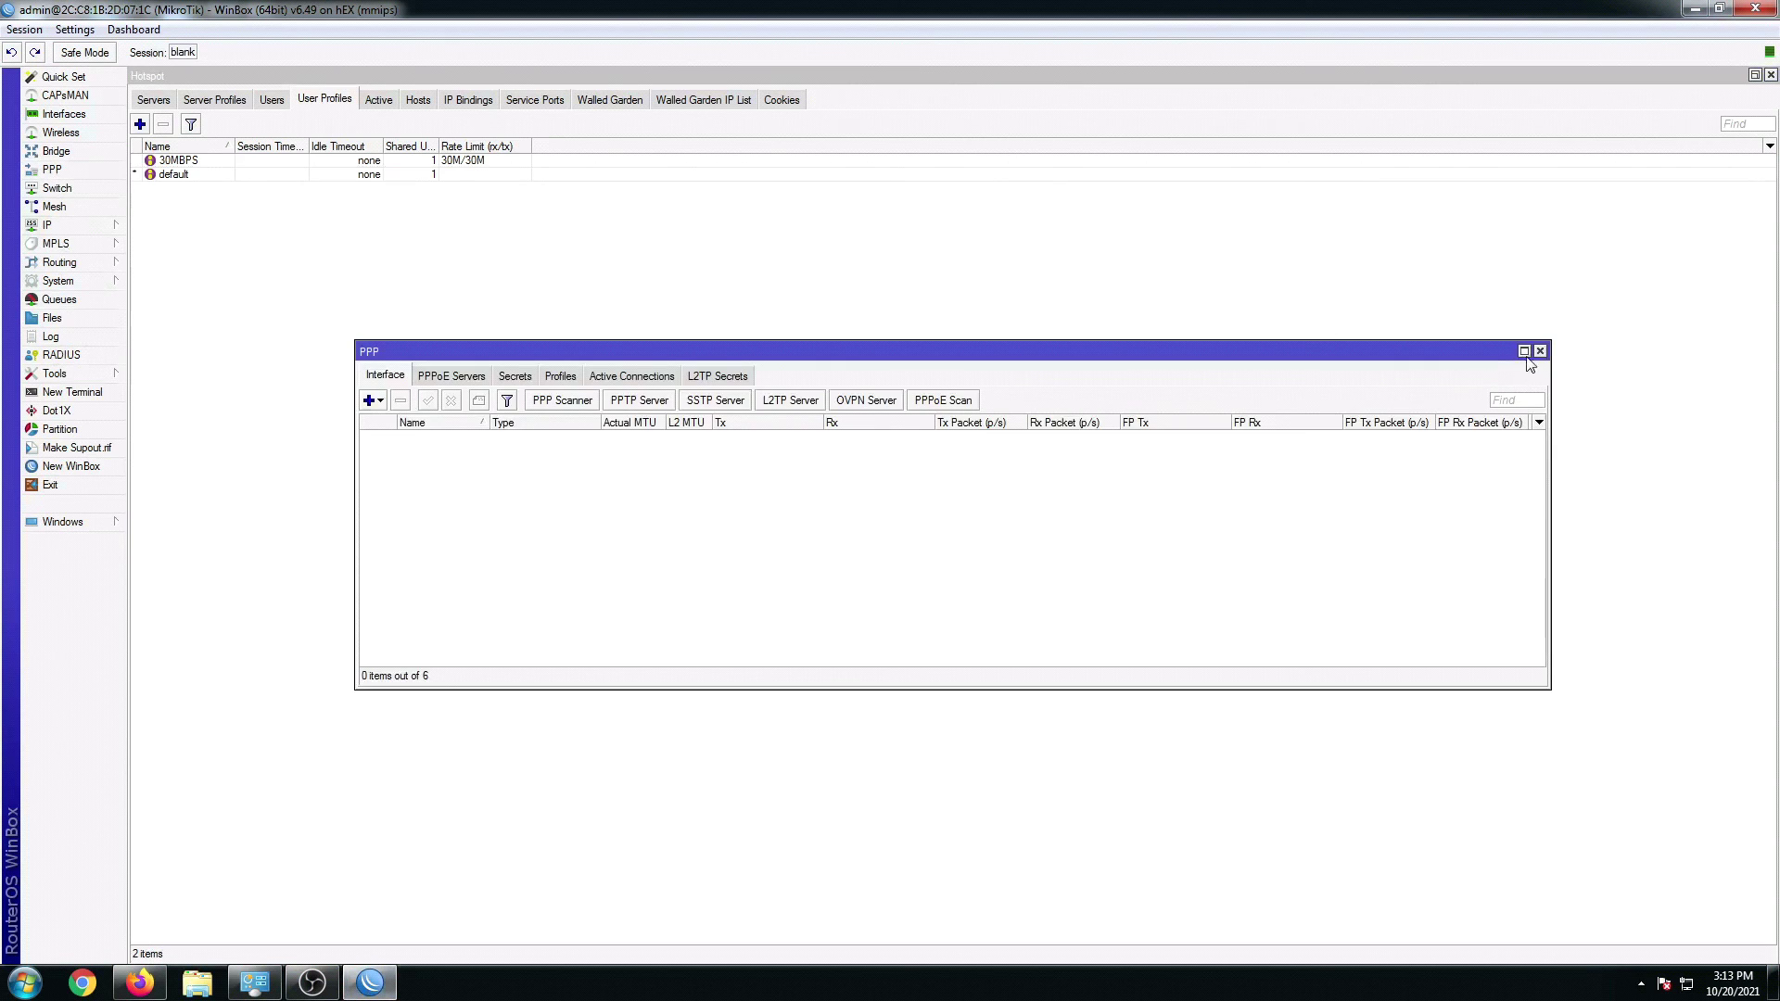
{"action": "left_click", "coordinate": [1527, 350]}
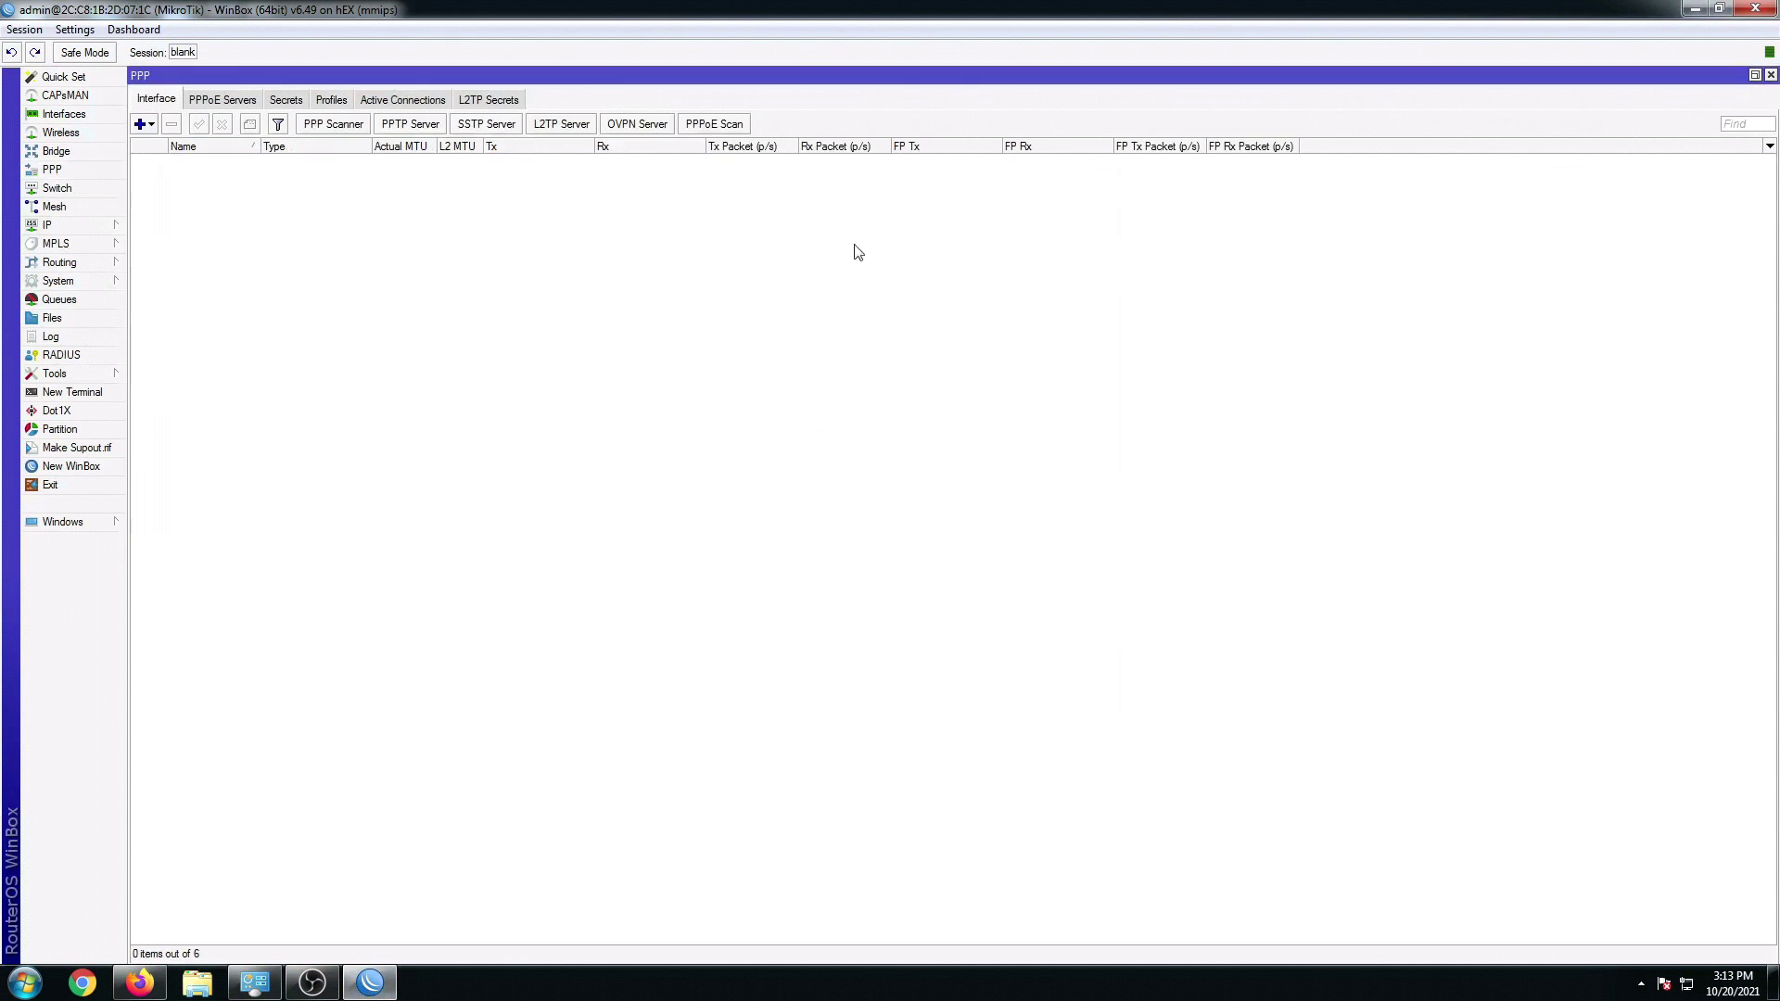
{"action": "left_click", "coordinate": [292, 102]}
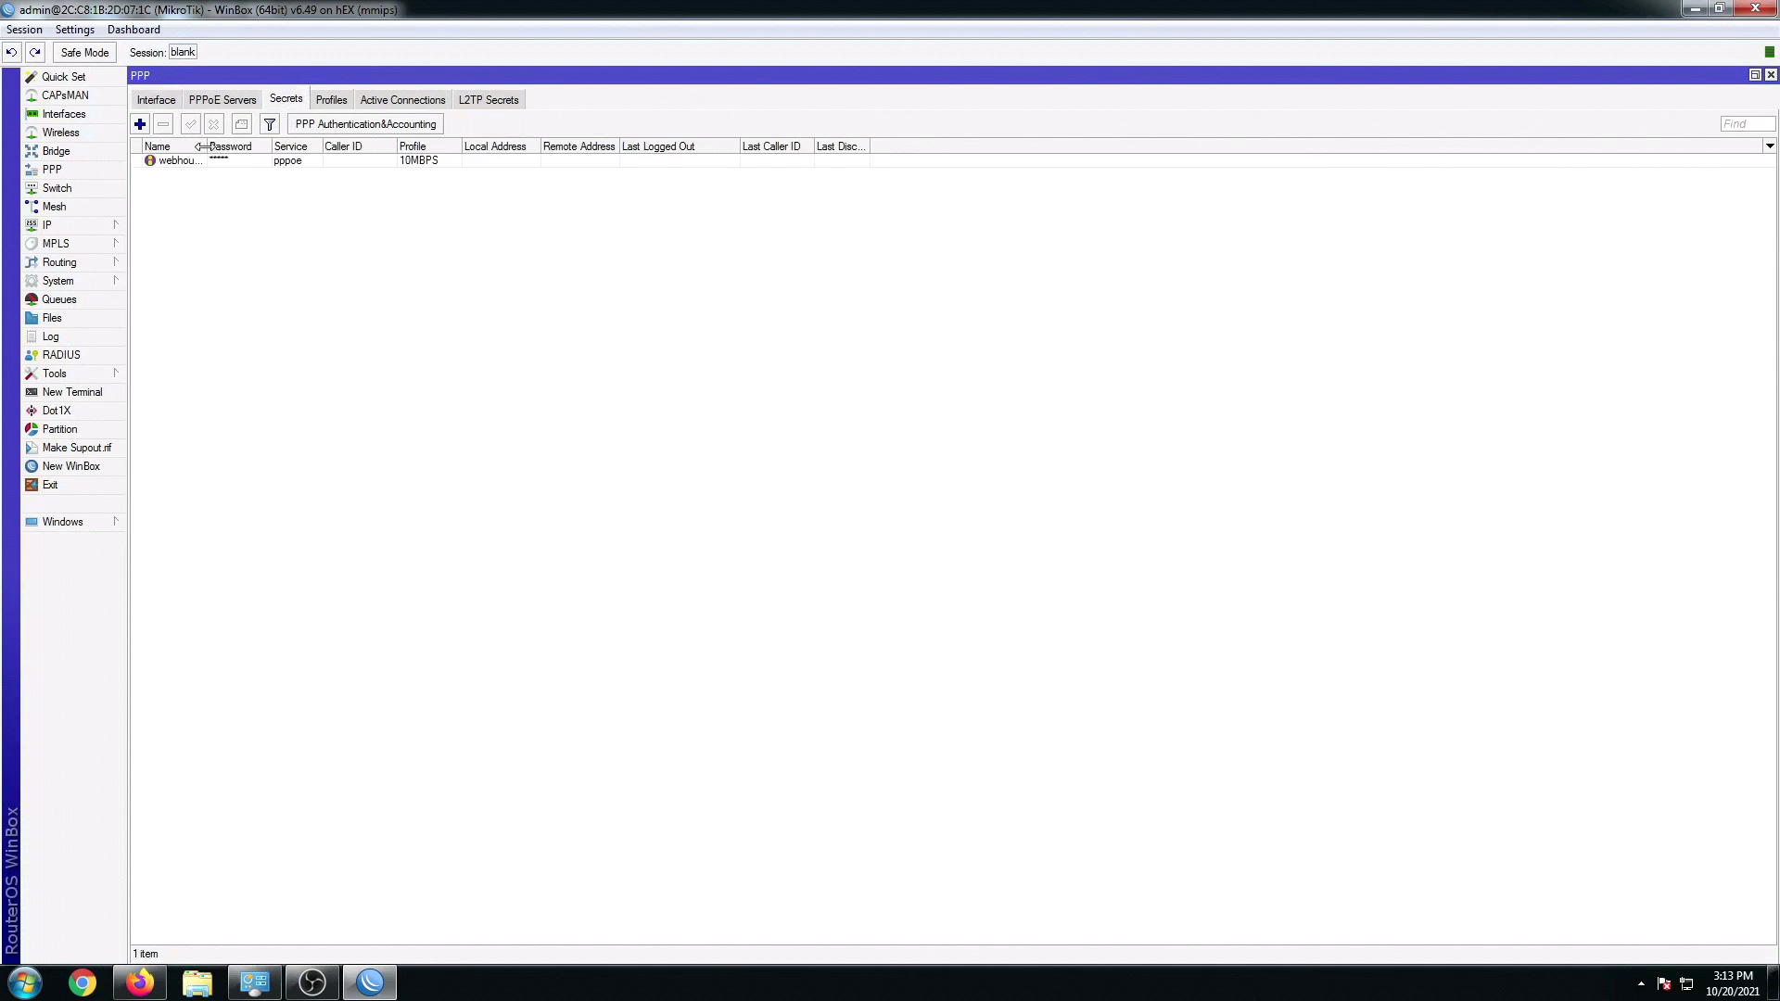
{"action": "left_click_drag", "start_coordinate": [202, 146], "coordinate": [309, 147]}
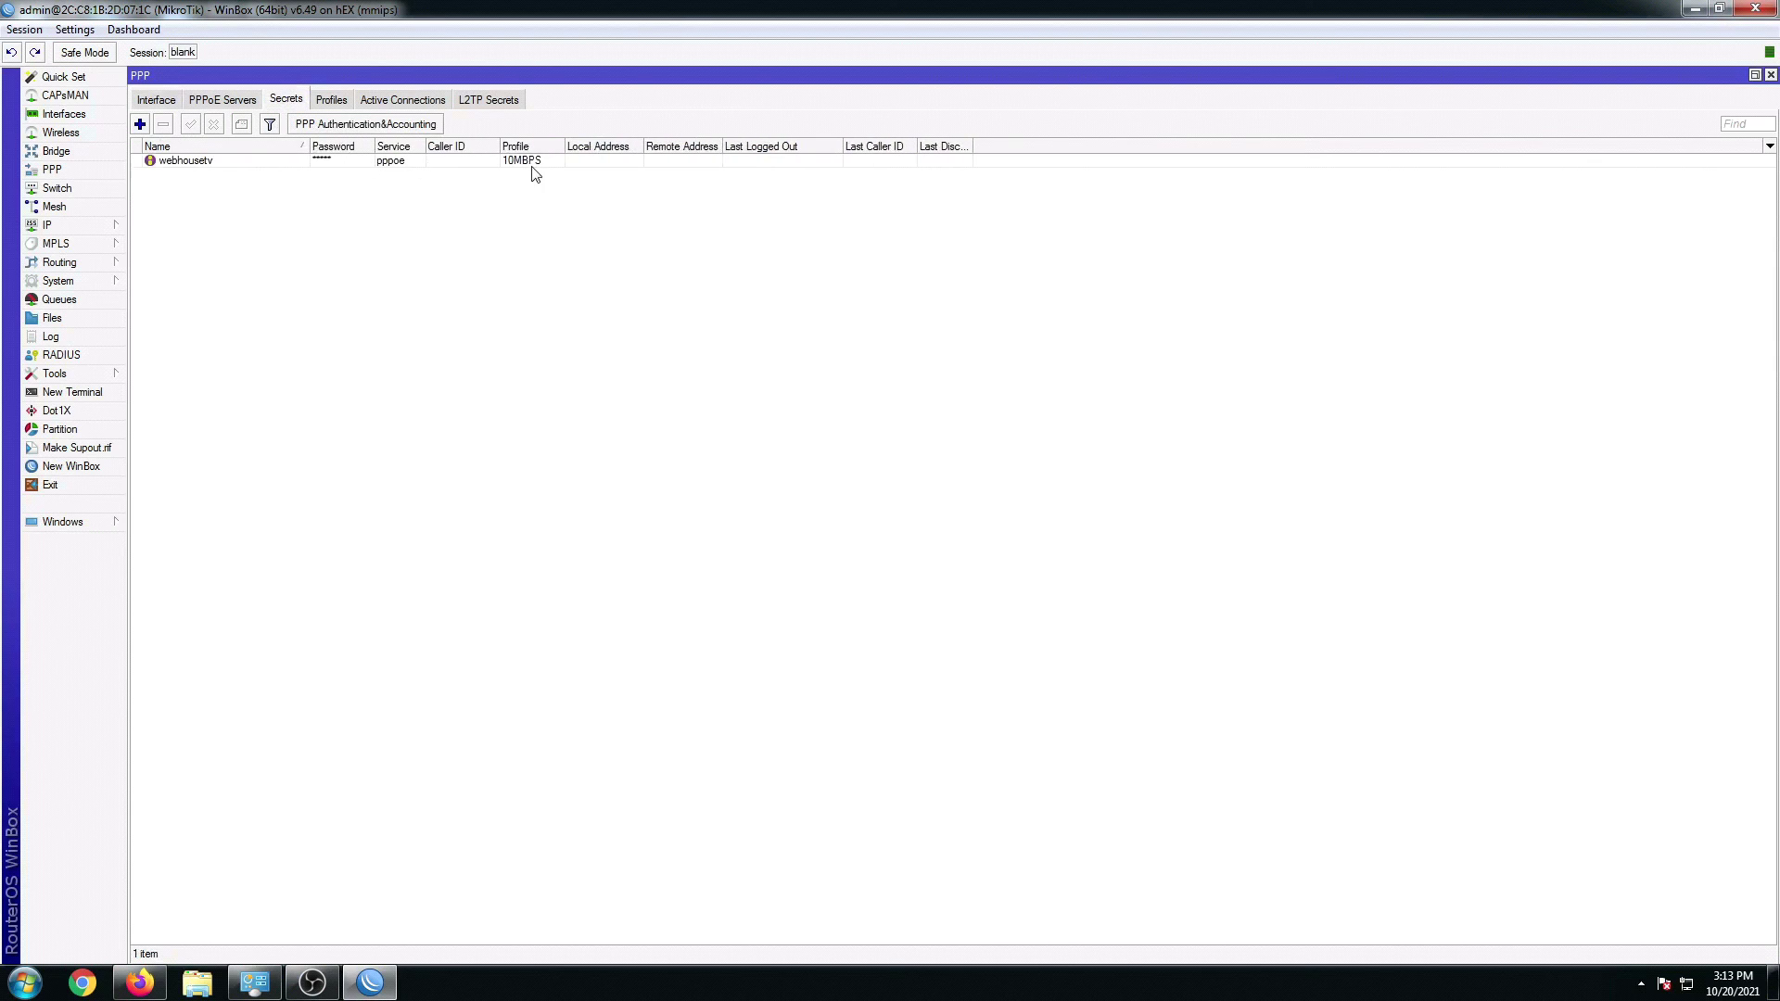
Step: Inspect the 10MBPS PPP profile's Limits, confirming the 10M/10M rate limit
{"action": "left_click", "coordinate": [342, 104]}
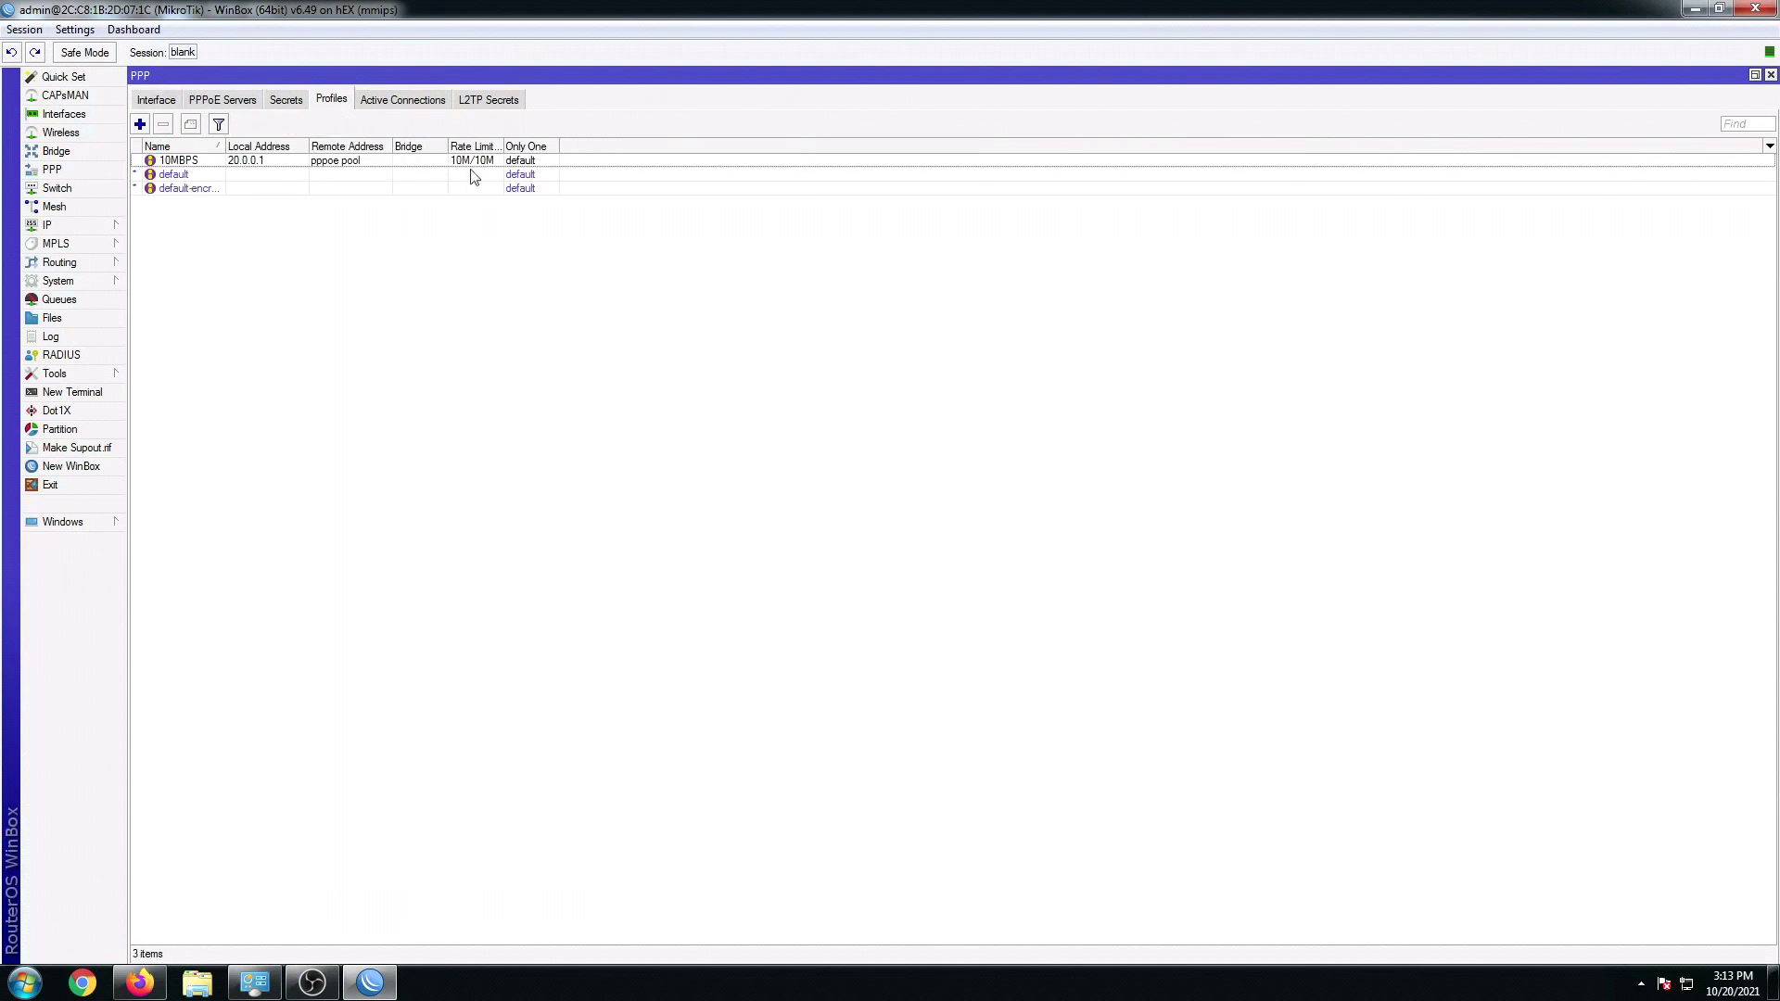
{"action": "double_click", "coordinate": [458, 161]}
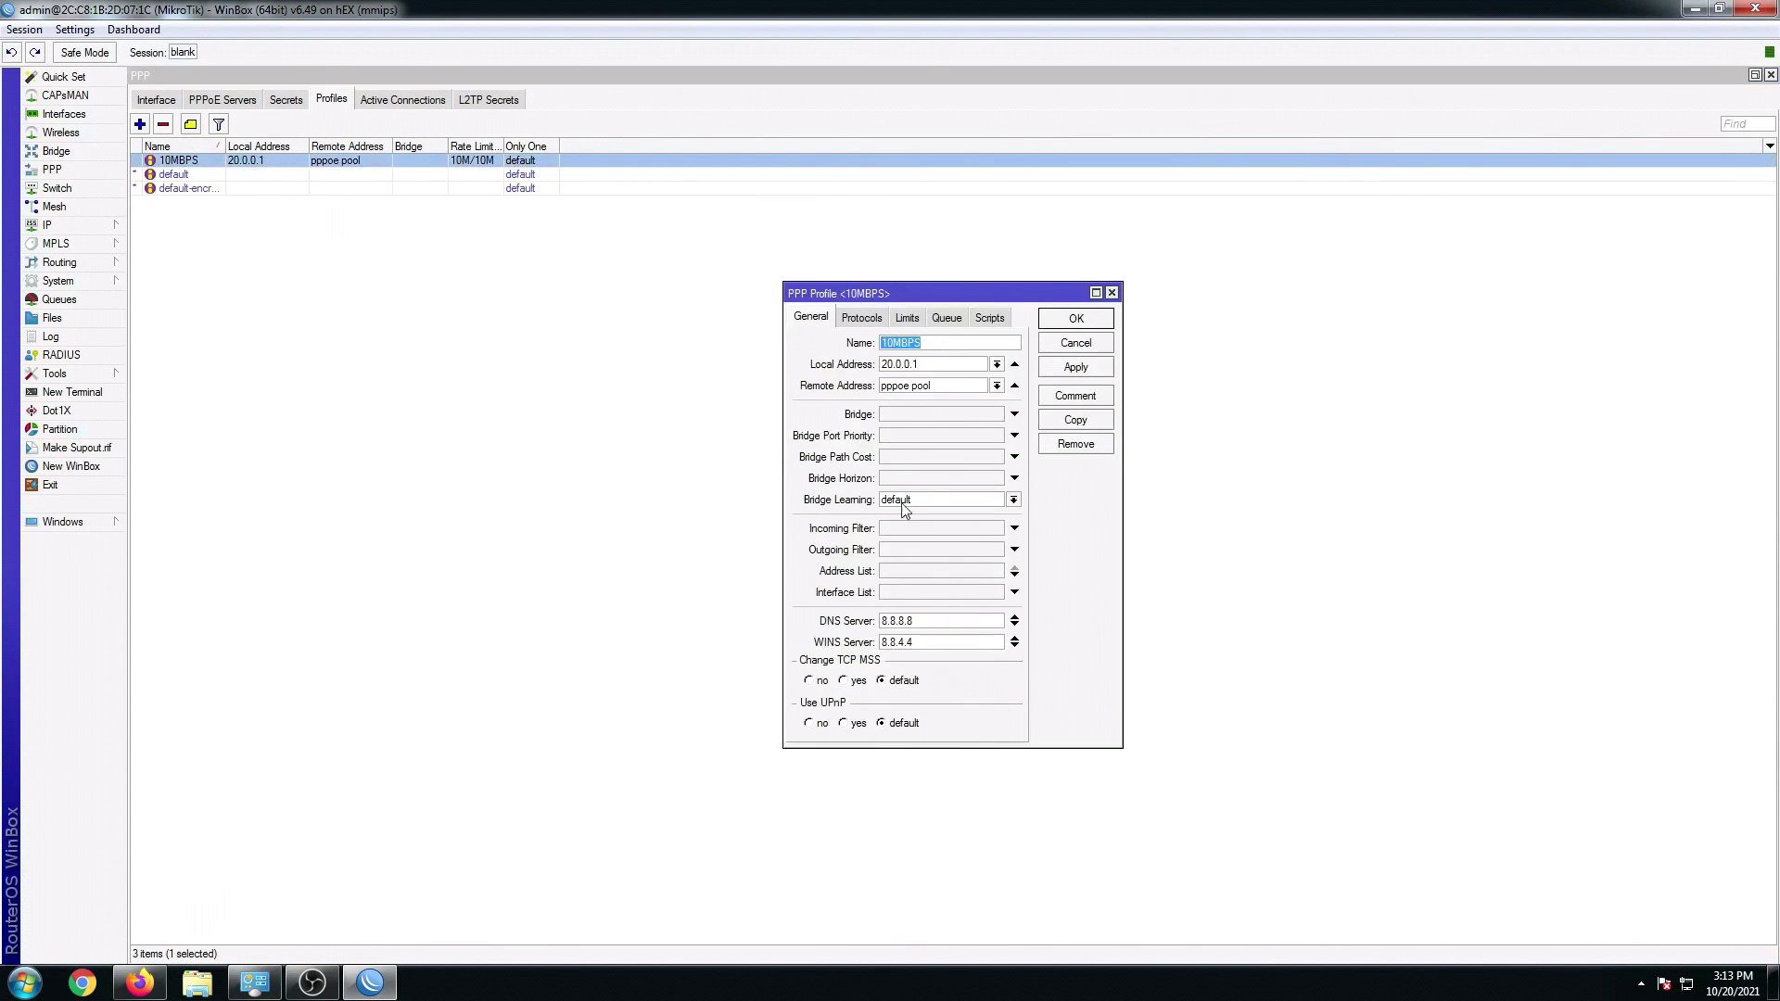
{"action": "left_click", "coordinate": [907, 318]}
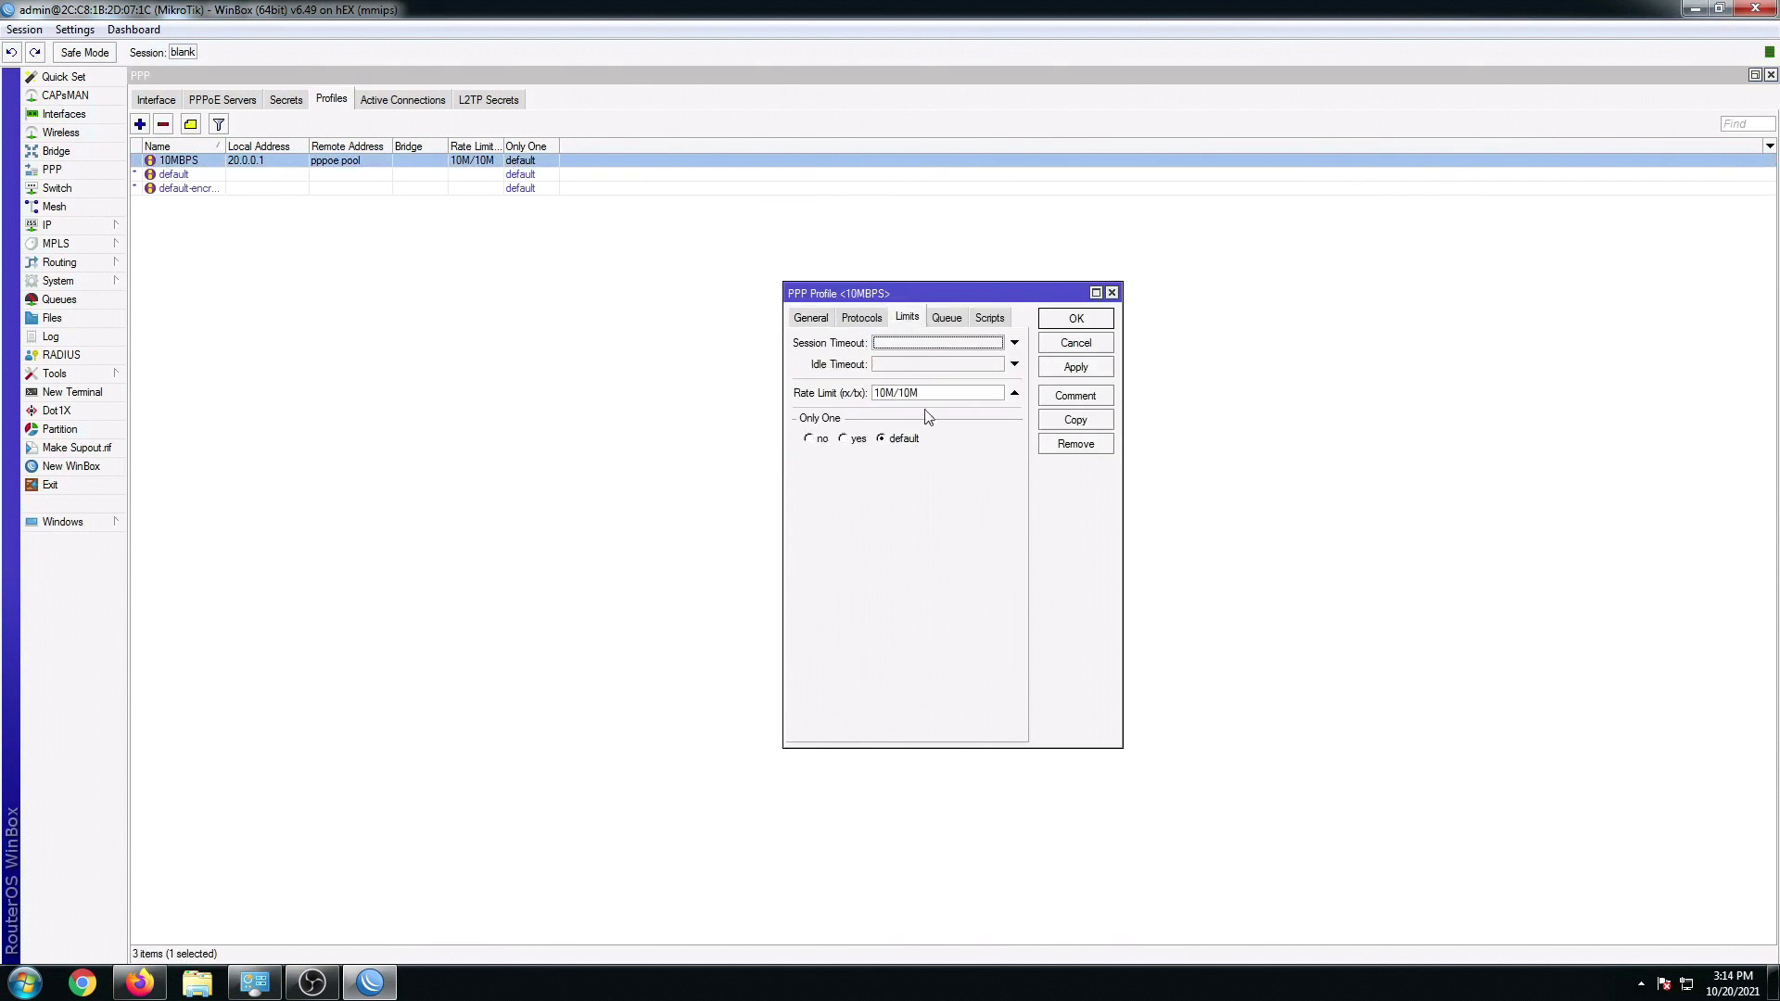
{"action": "left_click_drag", "start_coordinate": [926, 395], "coordinate": [850, 393]}
{"action": "left_click", "coordinate": [1112, 293]}
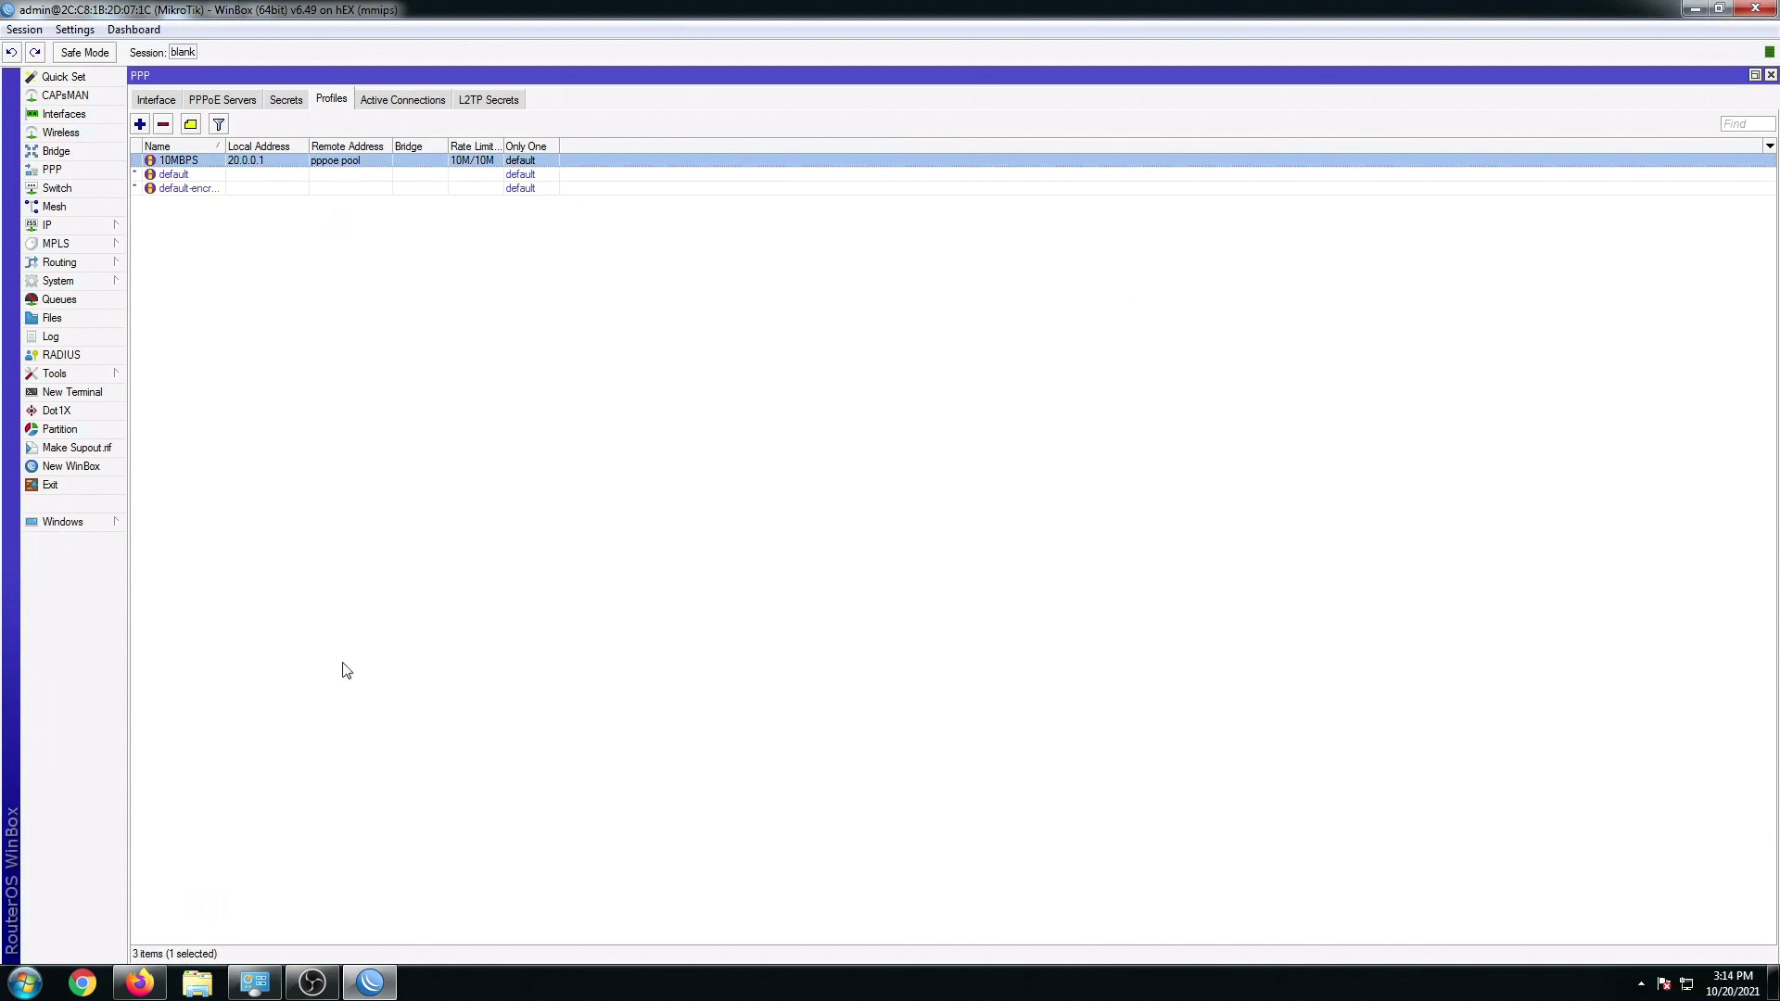
Step: Open Network and Sharing Center from Control Panel using the small-icons view
{"action": "left_click", "coordinate": [264, 990]}
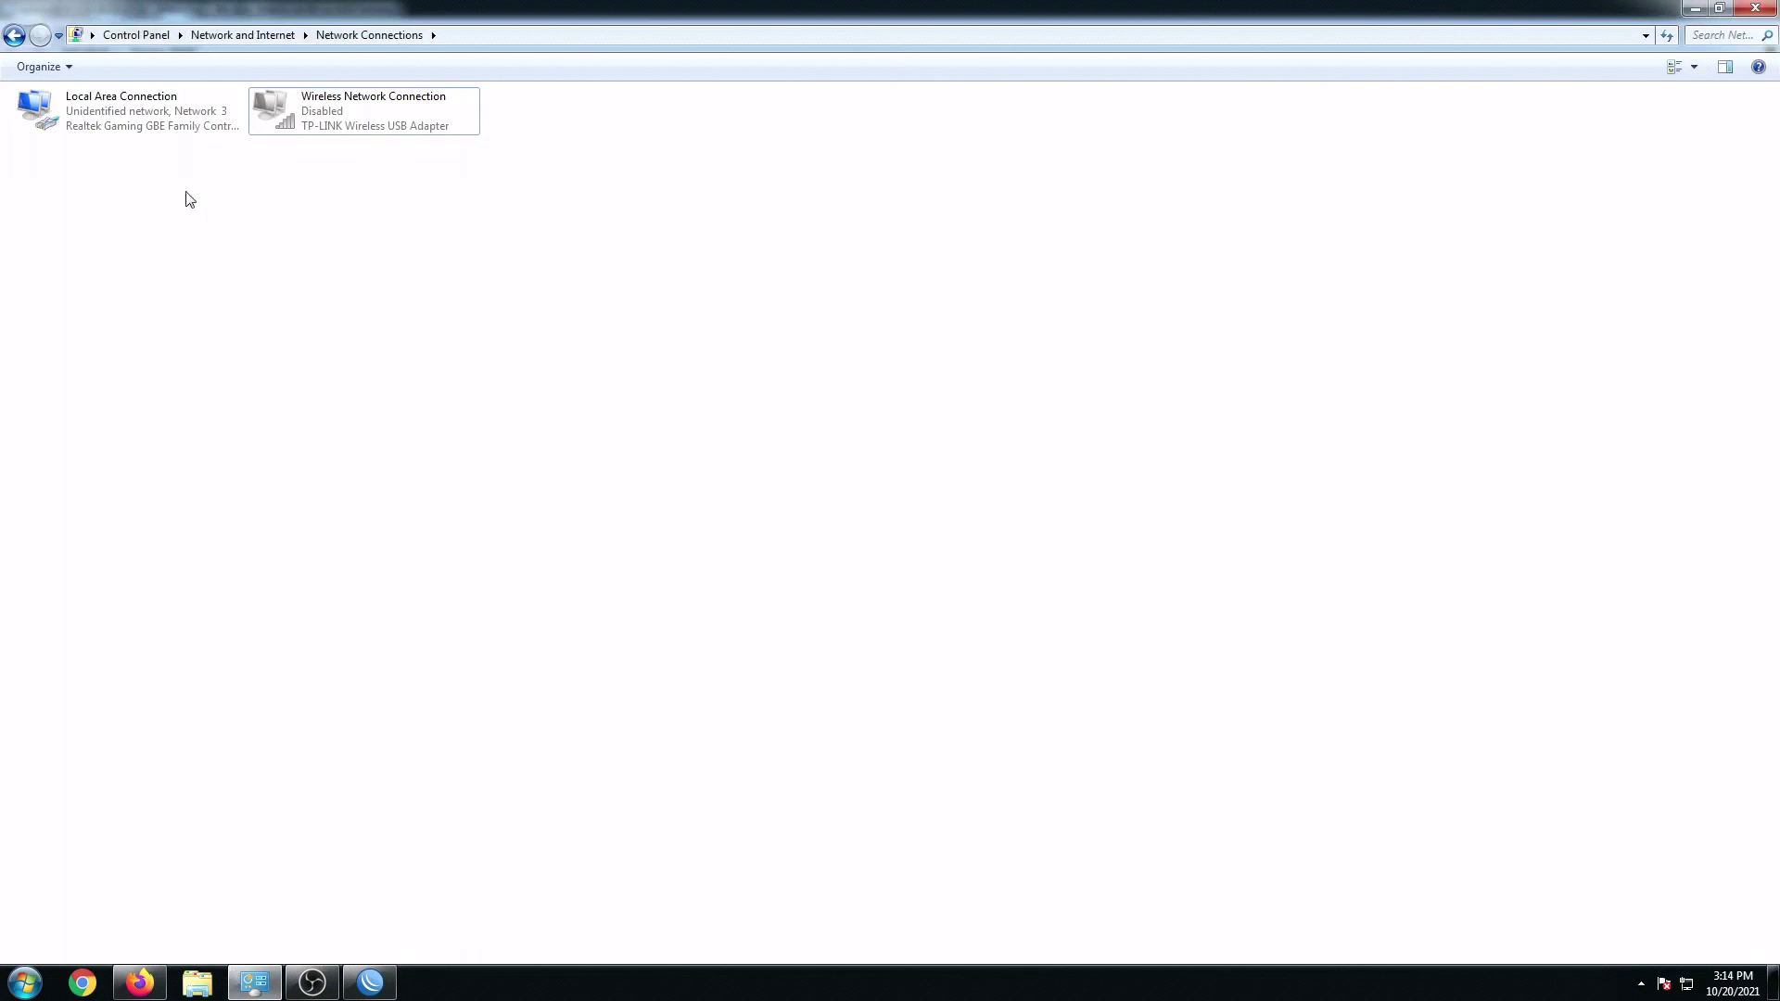
{"action": "left_click", "coordinate": [137, 35]}
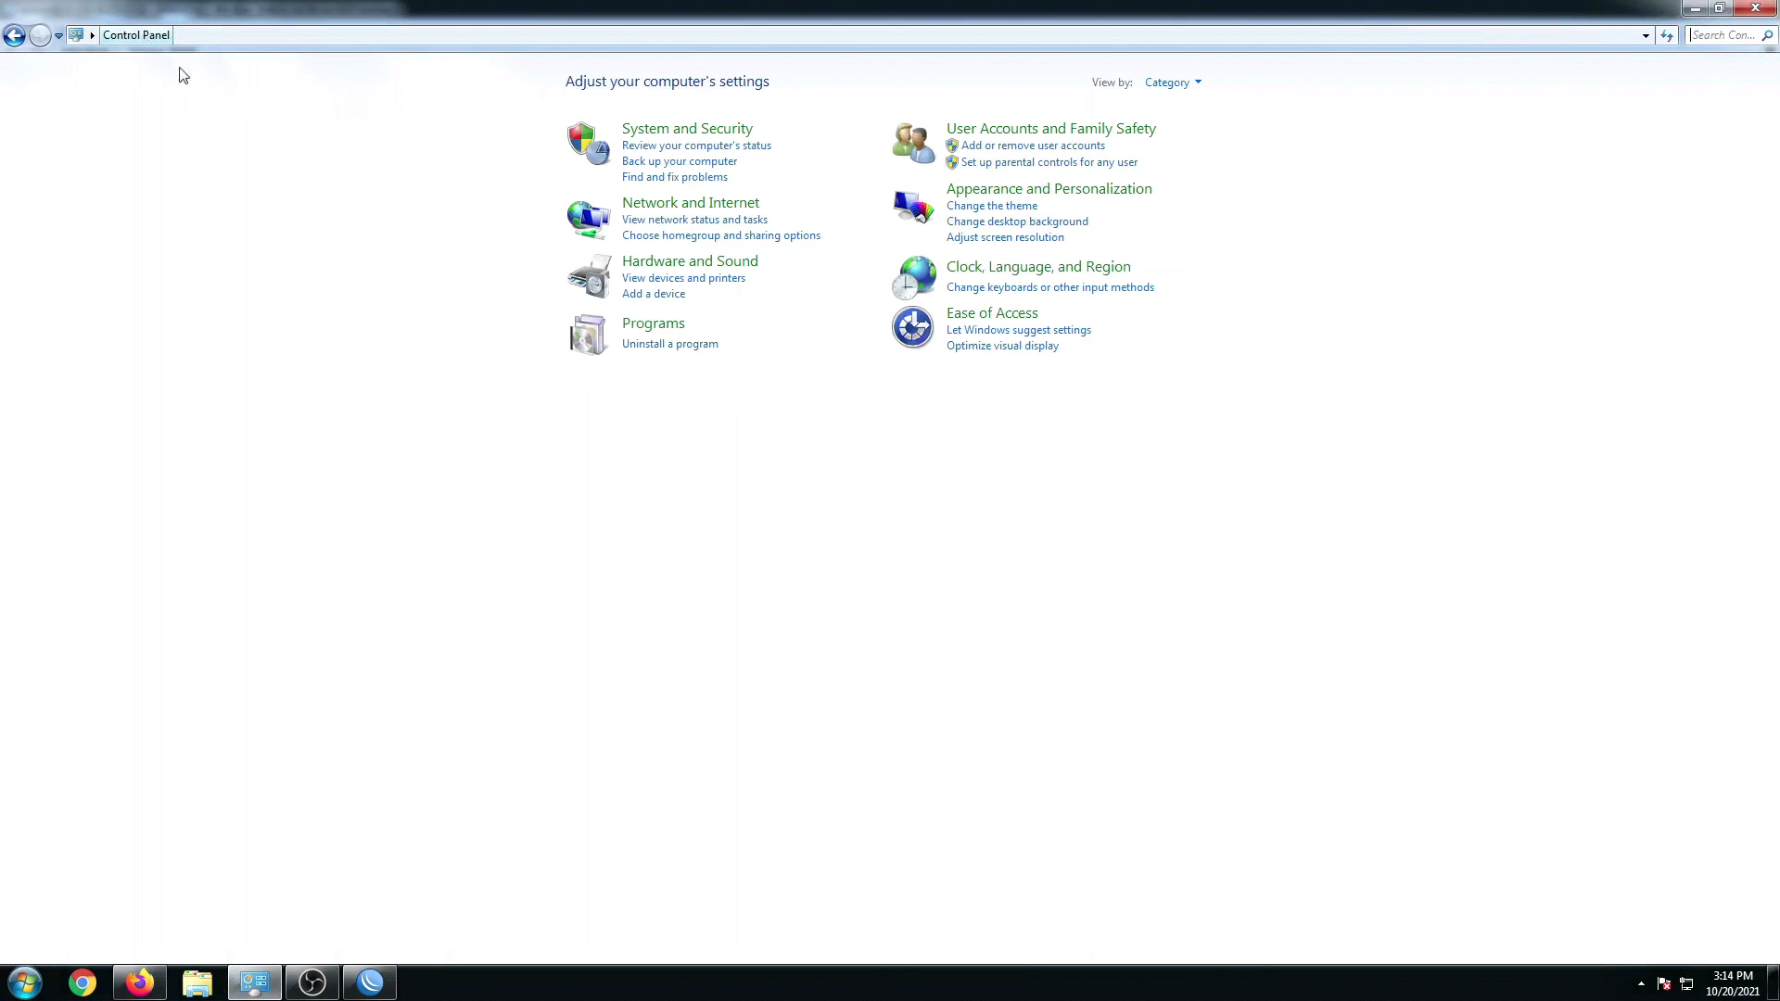
{"action": "left_click", "coordinate": [1205, 85]}
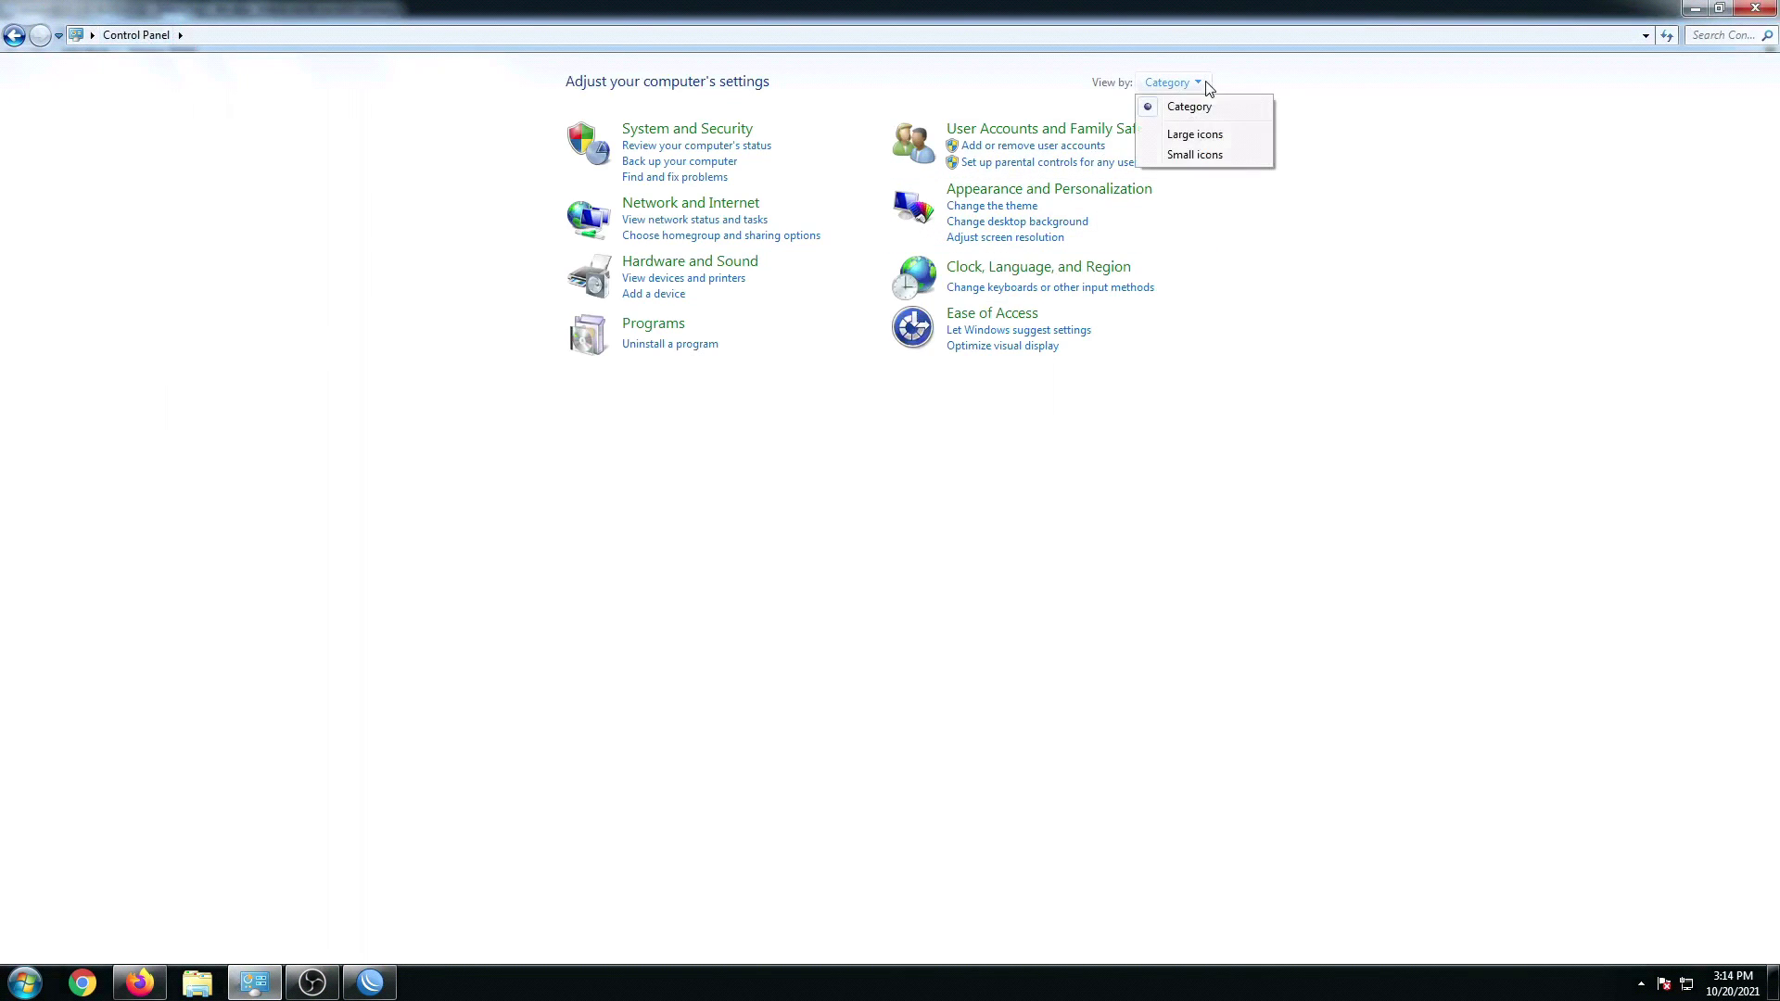
{"action": "left_click", "coordinate": [1196, 155]}
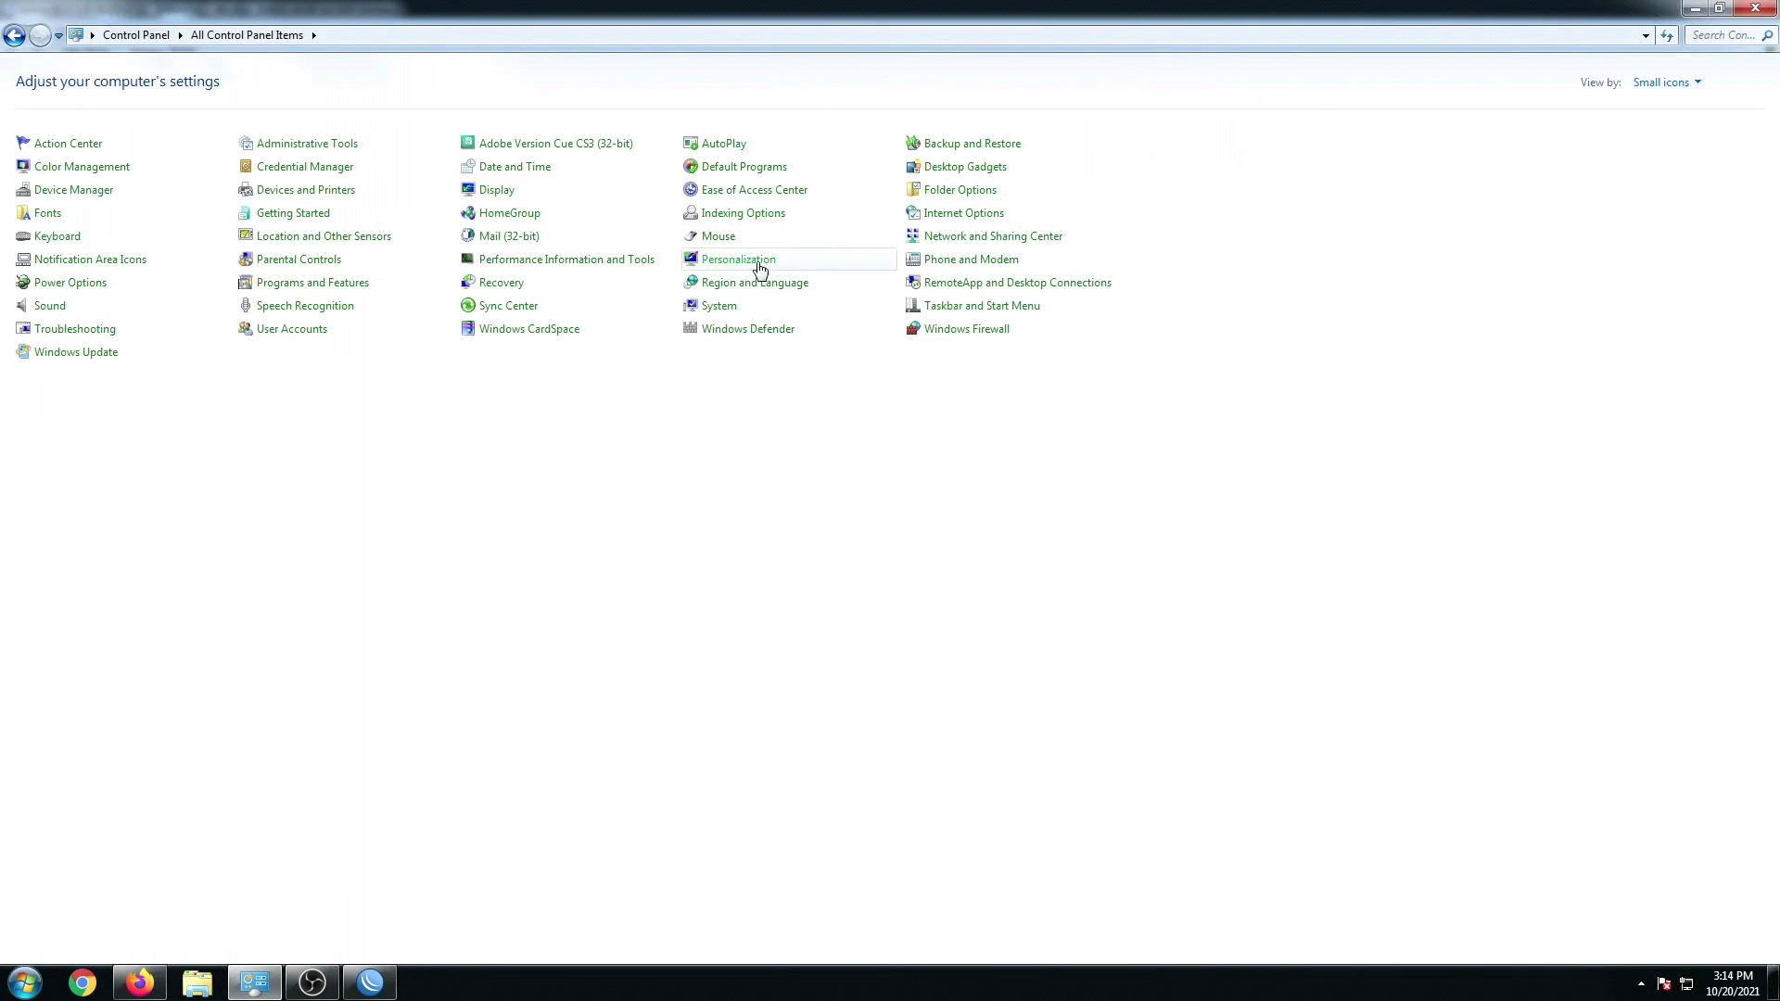
{"action": "left_click", "coordinate": [987, 239]}
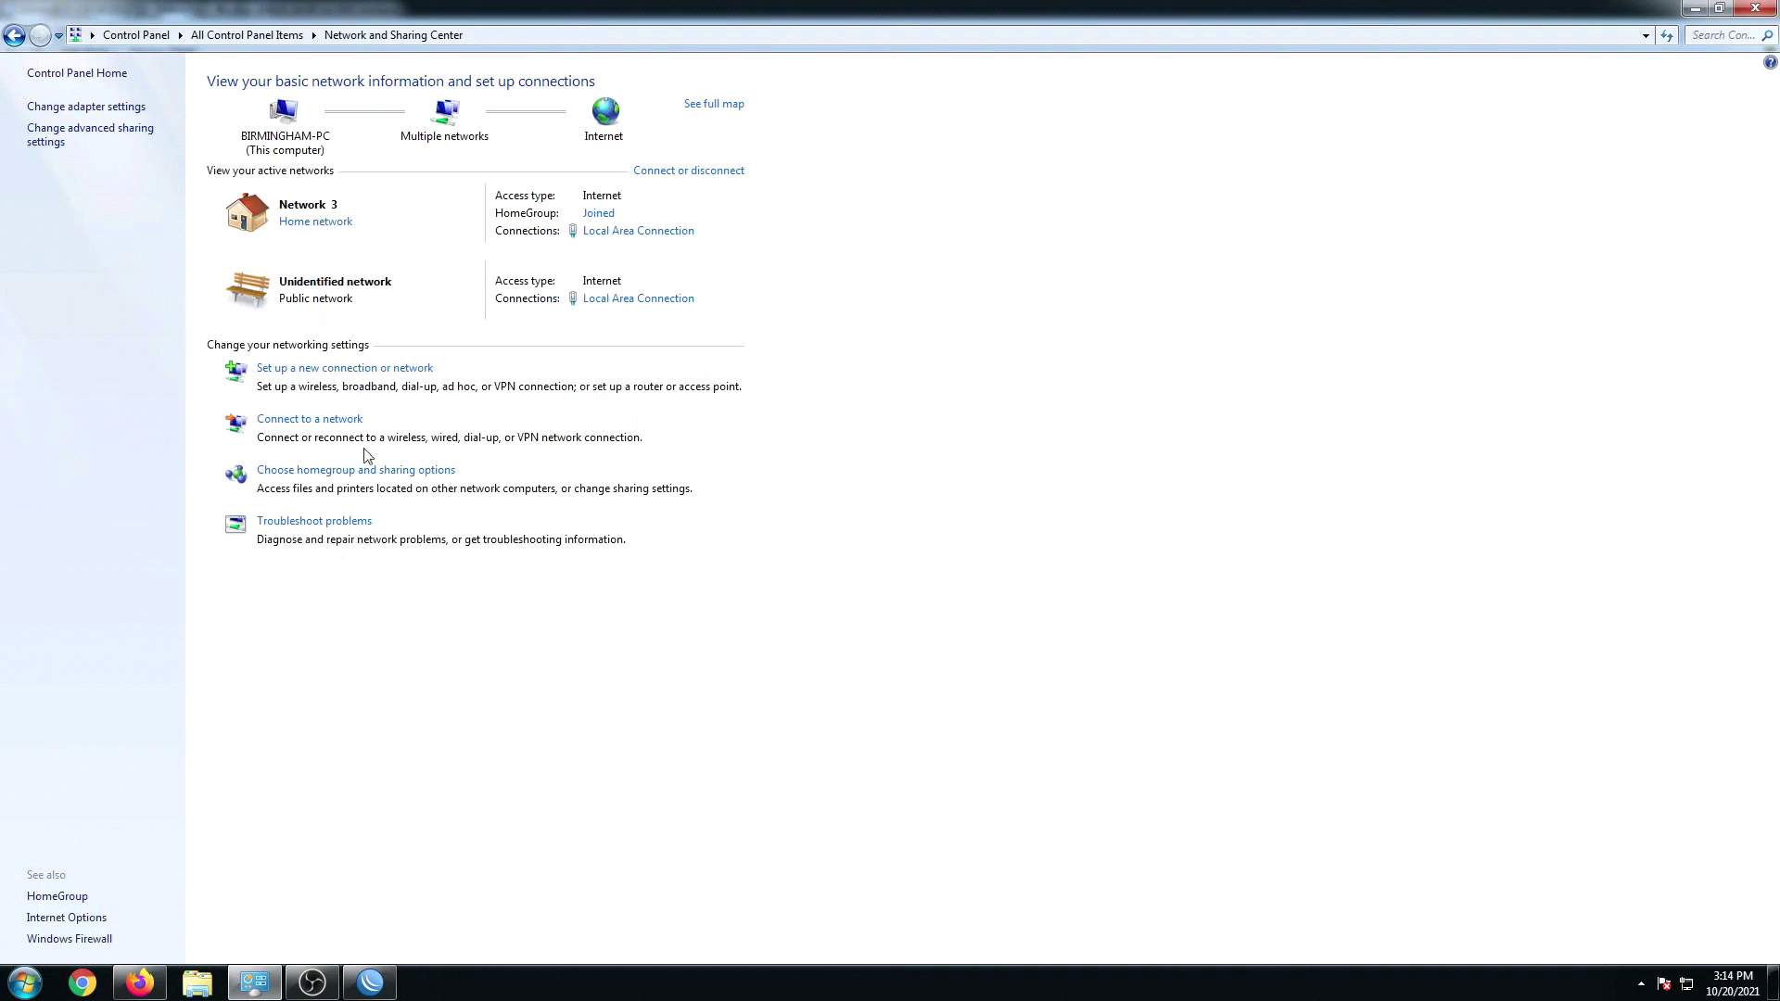
Step: Start a new broadband (PPPoE) Internet connection setup
{"action": "left_click", "coordinate": [368, 374]}
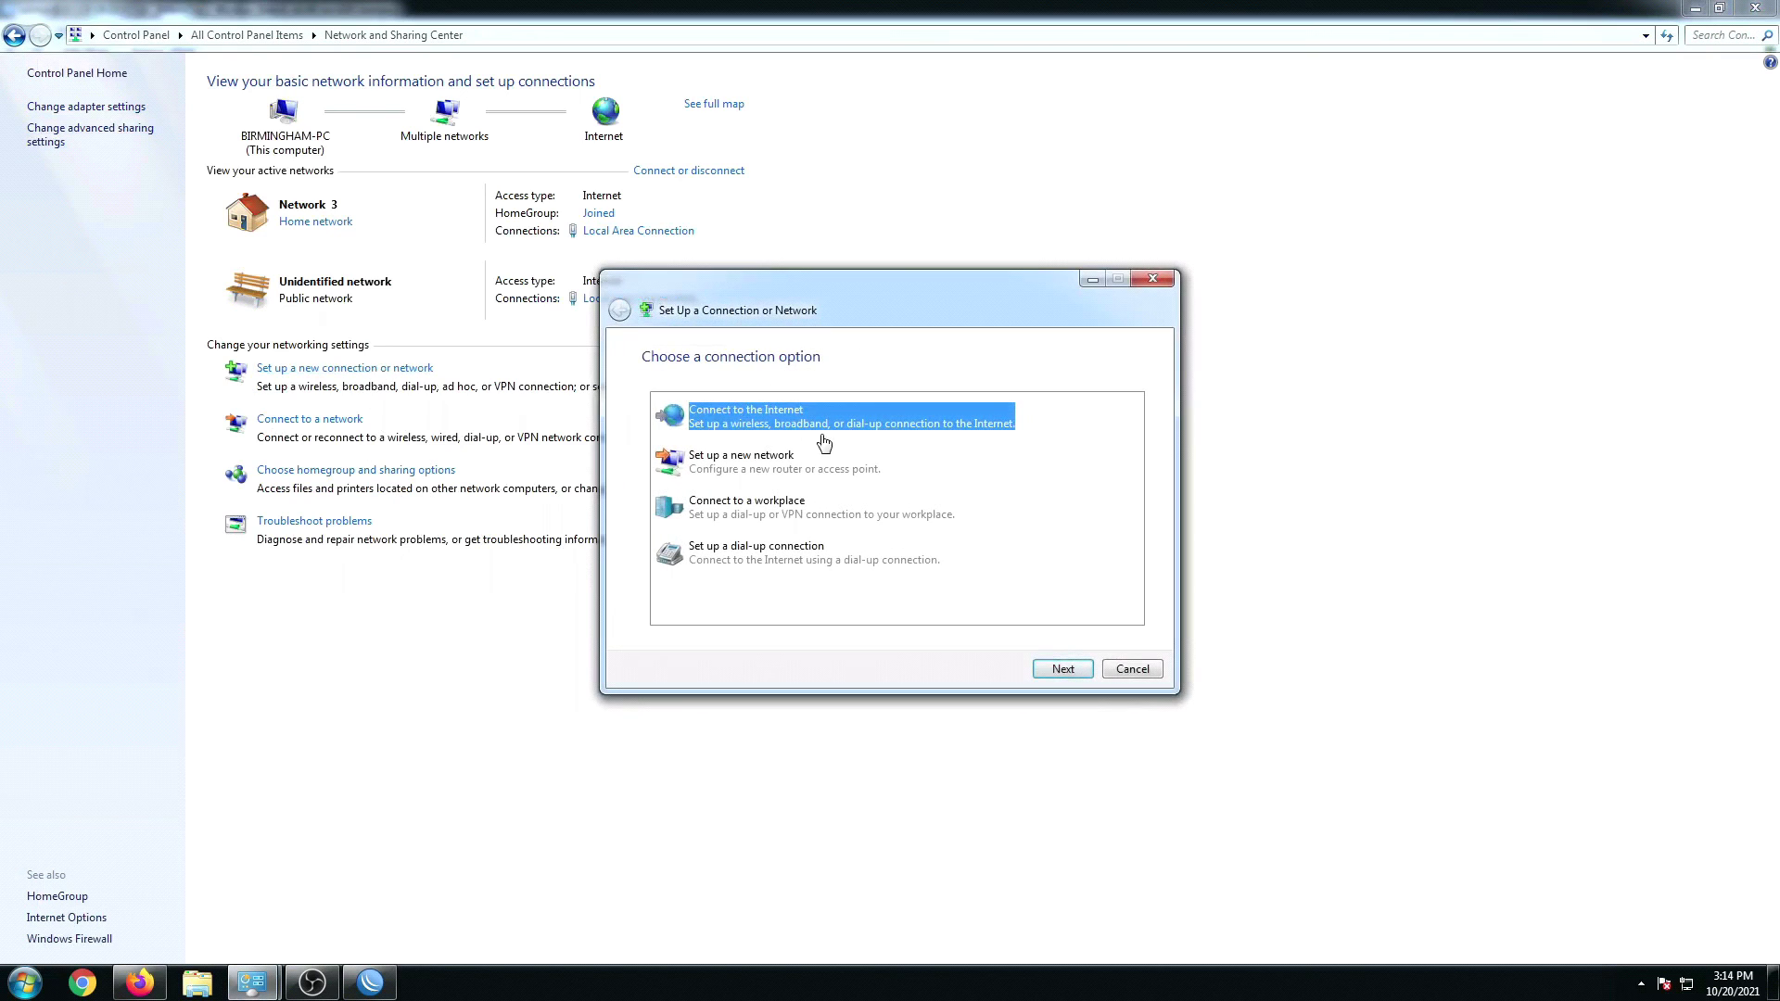
{"action": "left_click", "coordinate": [1071, 674]}
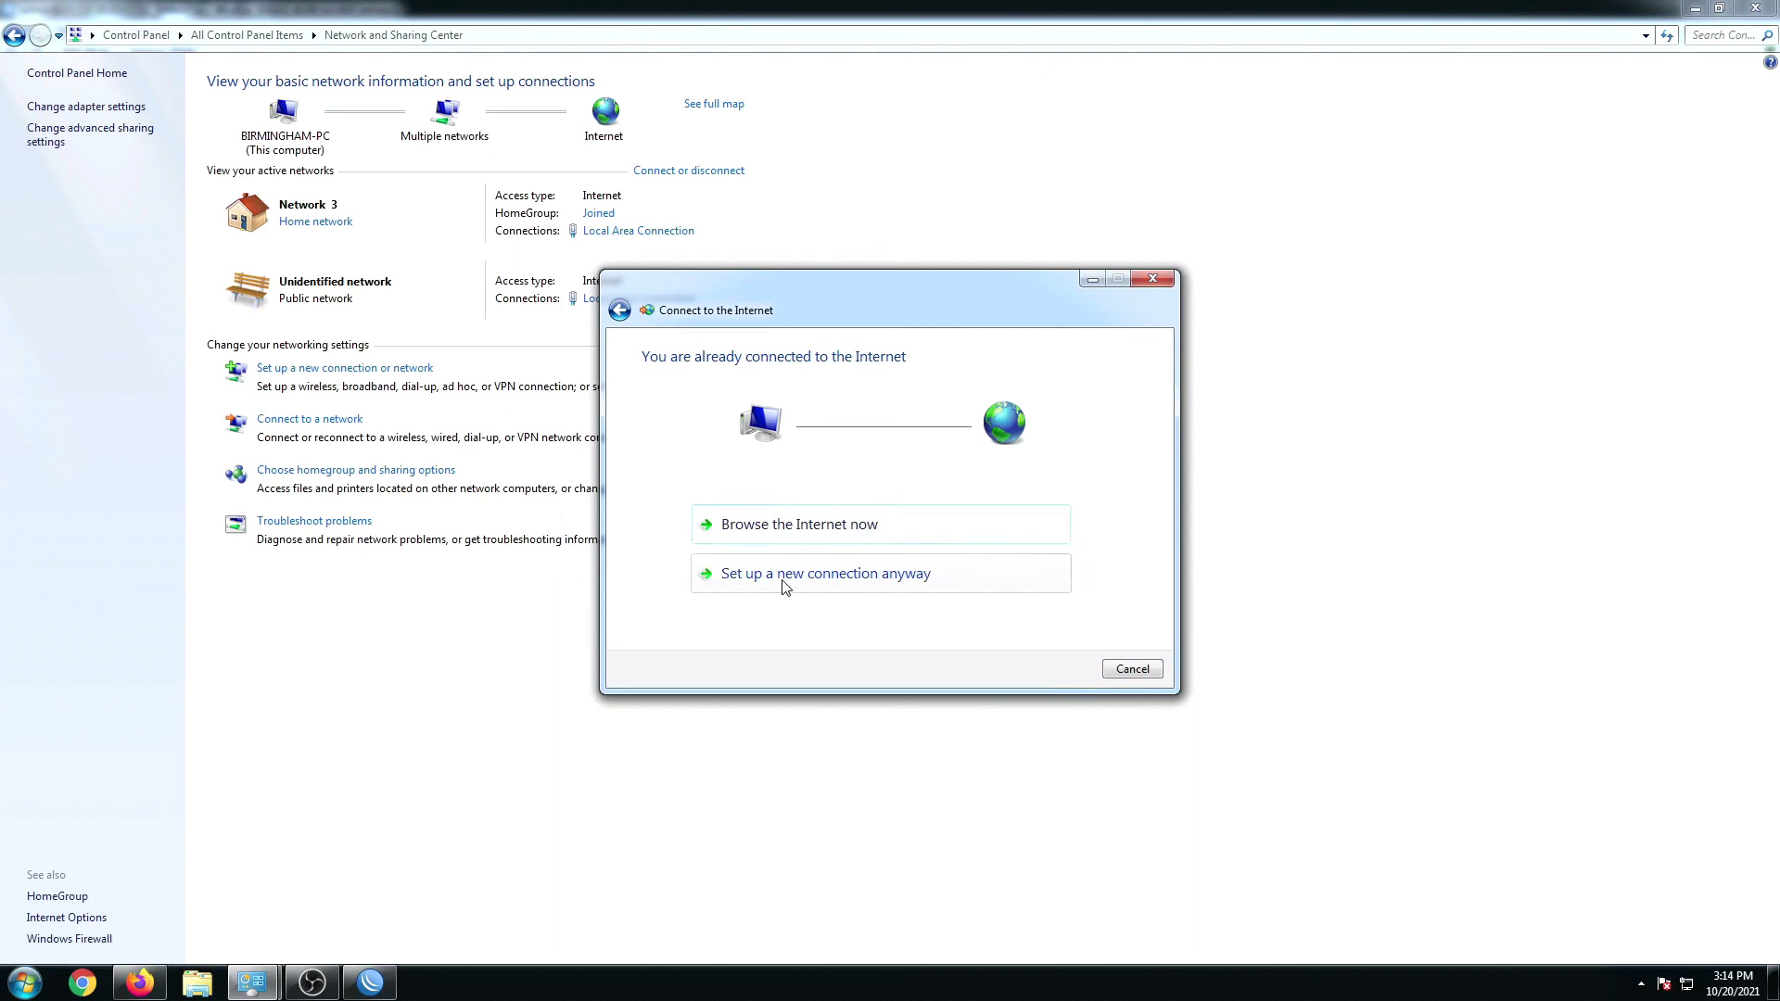
{"action": "left_click", "coordinate": [843, 585]}
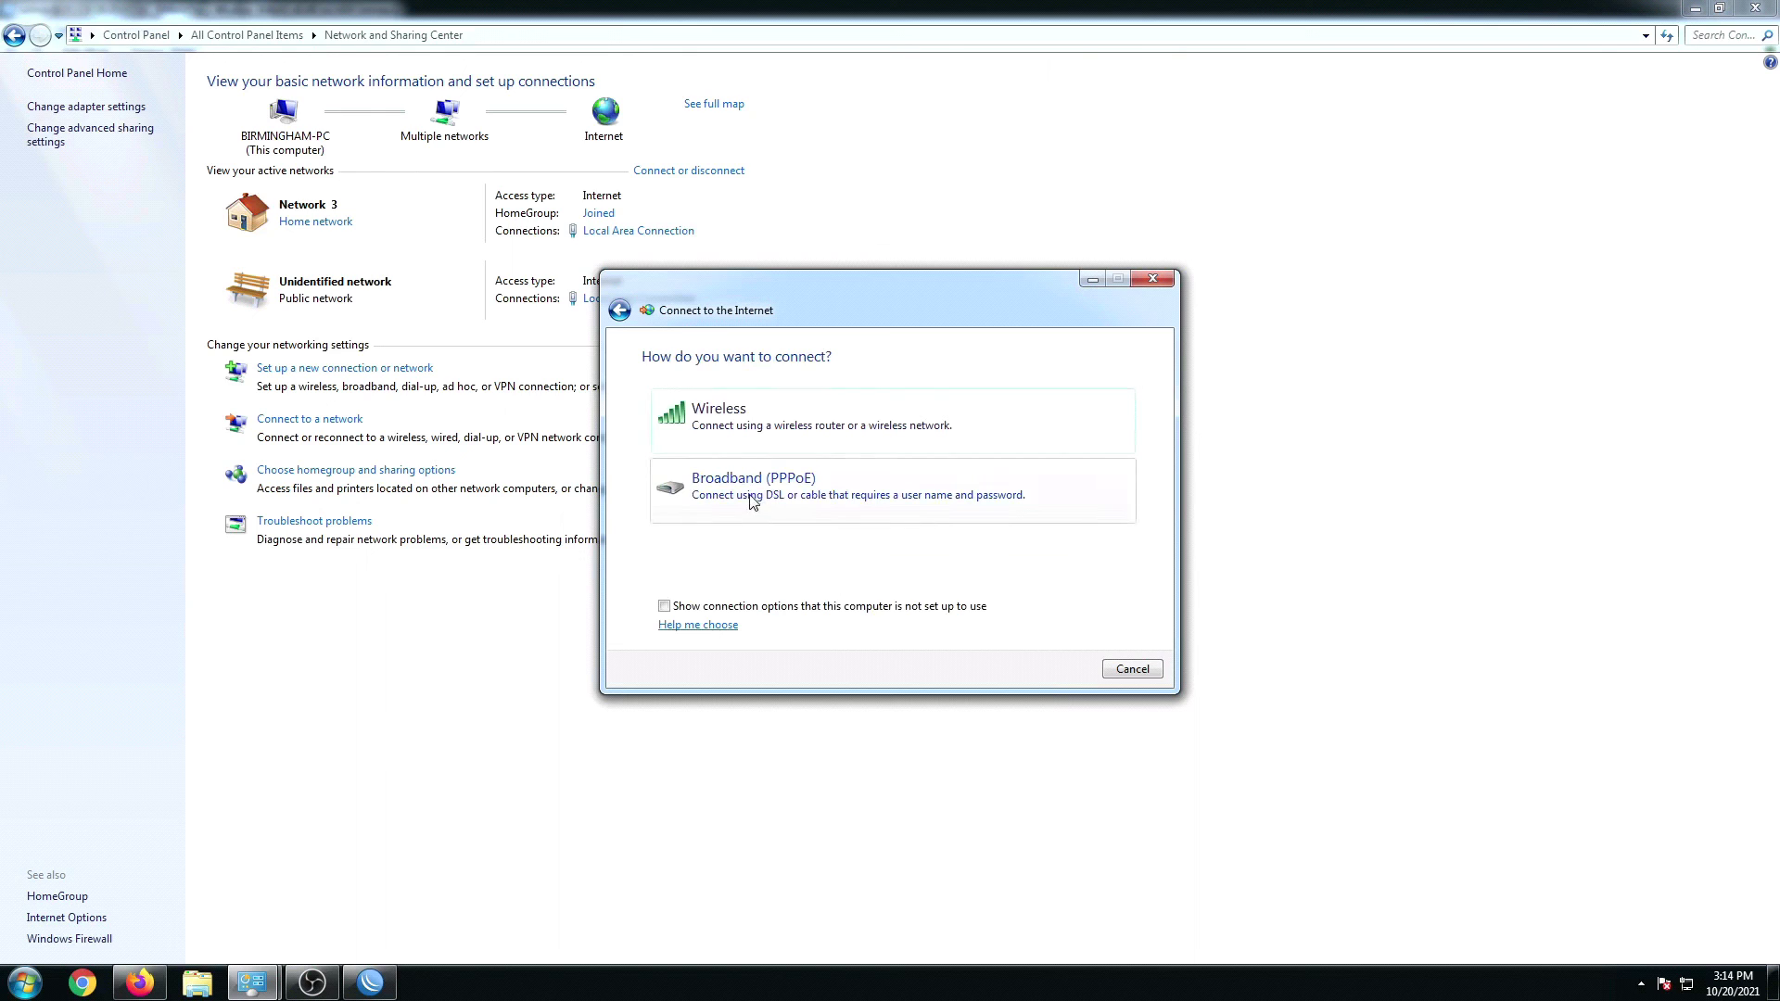
{"action": "left_click", "coordinate": [757, 500]}
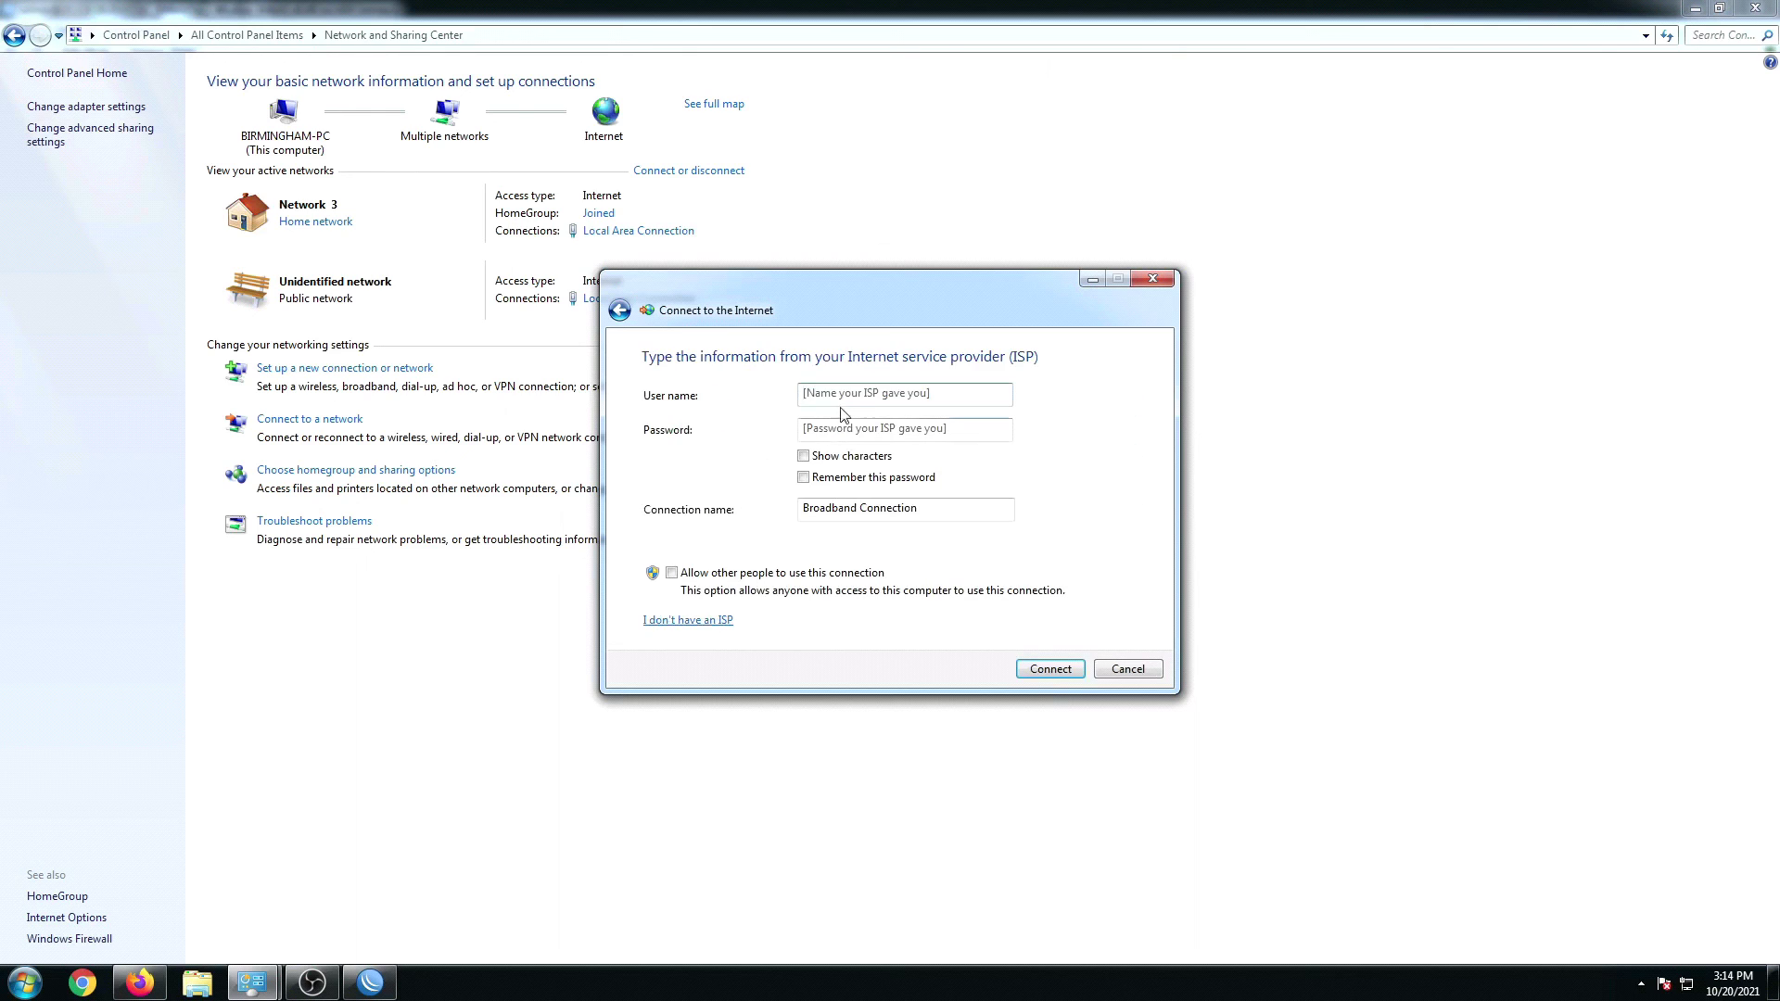
Step: Enter the PPPoE account user name and password and name the connection PPPOE Connection
{"action": "left_click", "coordinate": [838, 398]}
{"action": "left_click", "coordinate": [842, 431]}
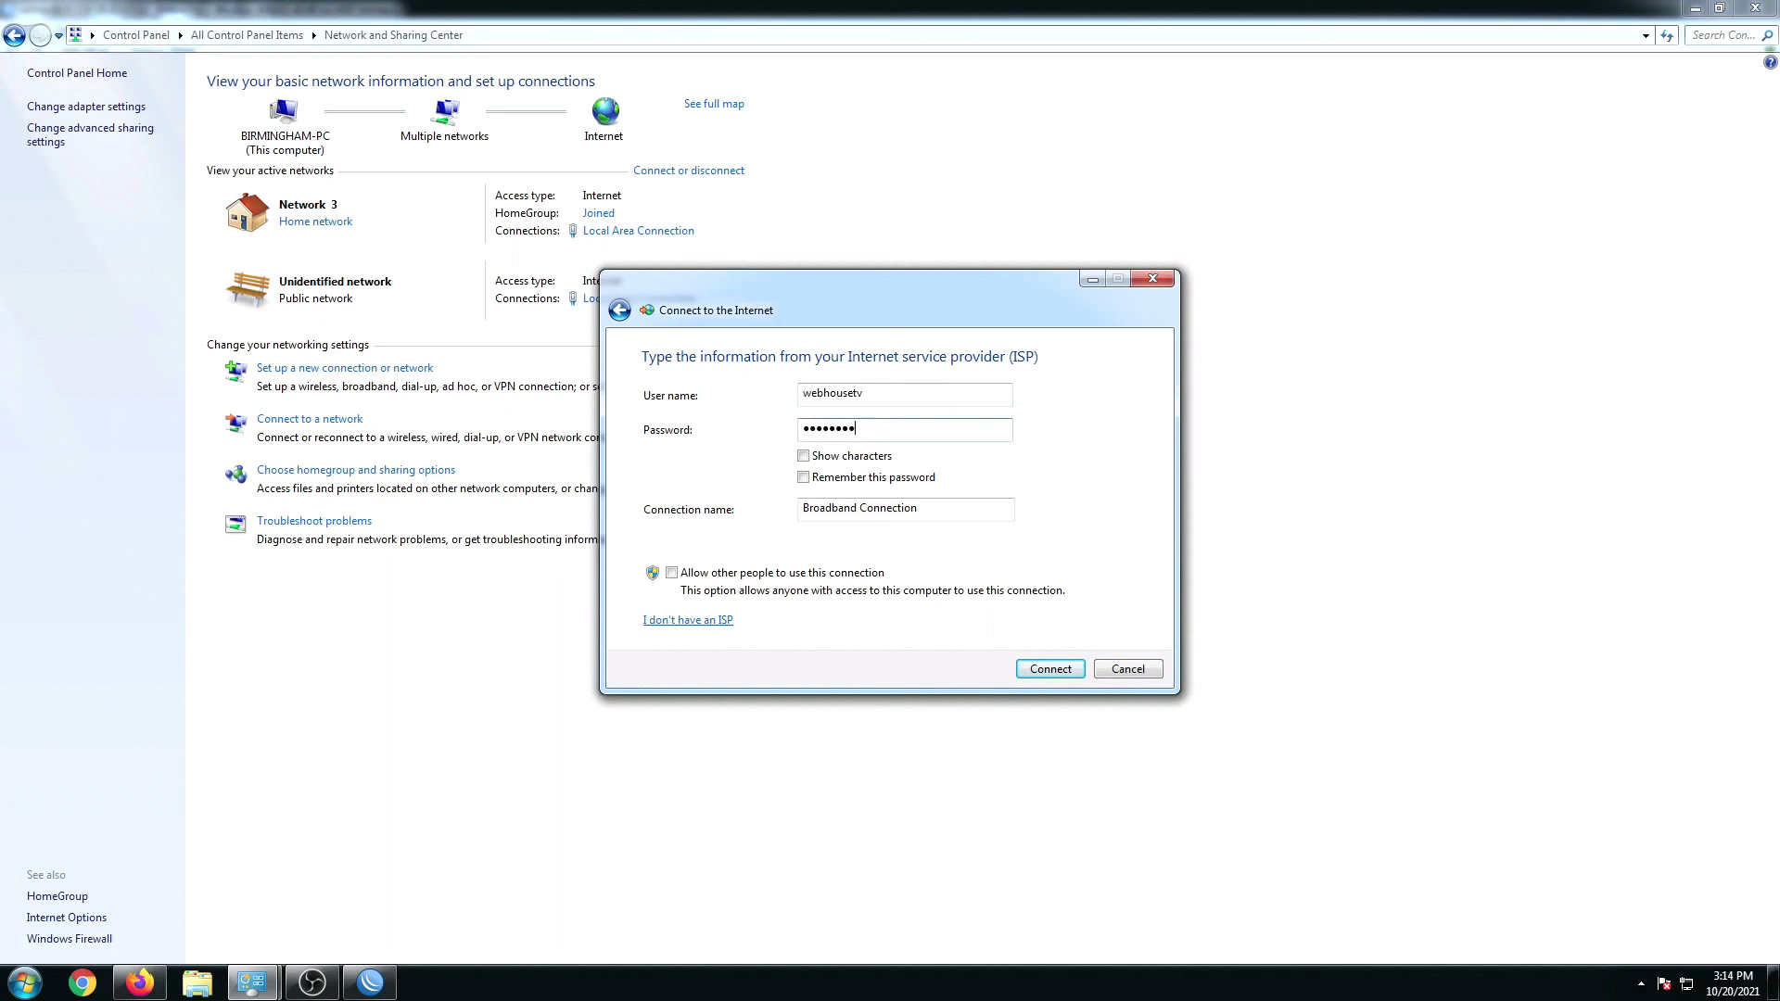
{"action": "left_click", "coordinate": [821, 458]}
{"action": "left_click_drag", "start_coordinate": [933, 506], "coordinate": [714, 508]}
{"action": "type", "text": "PPPOE"}
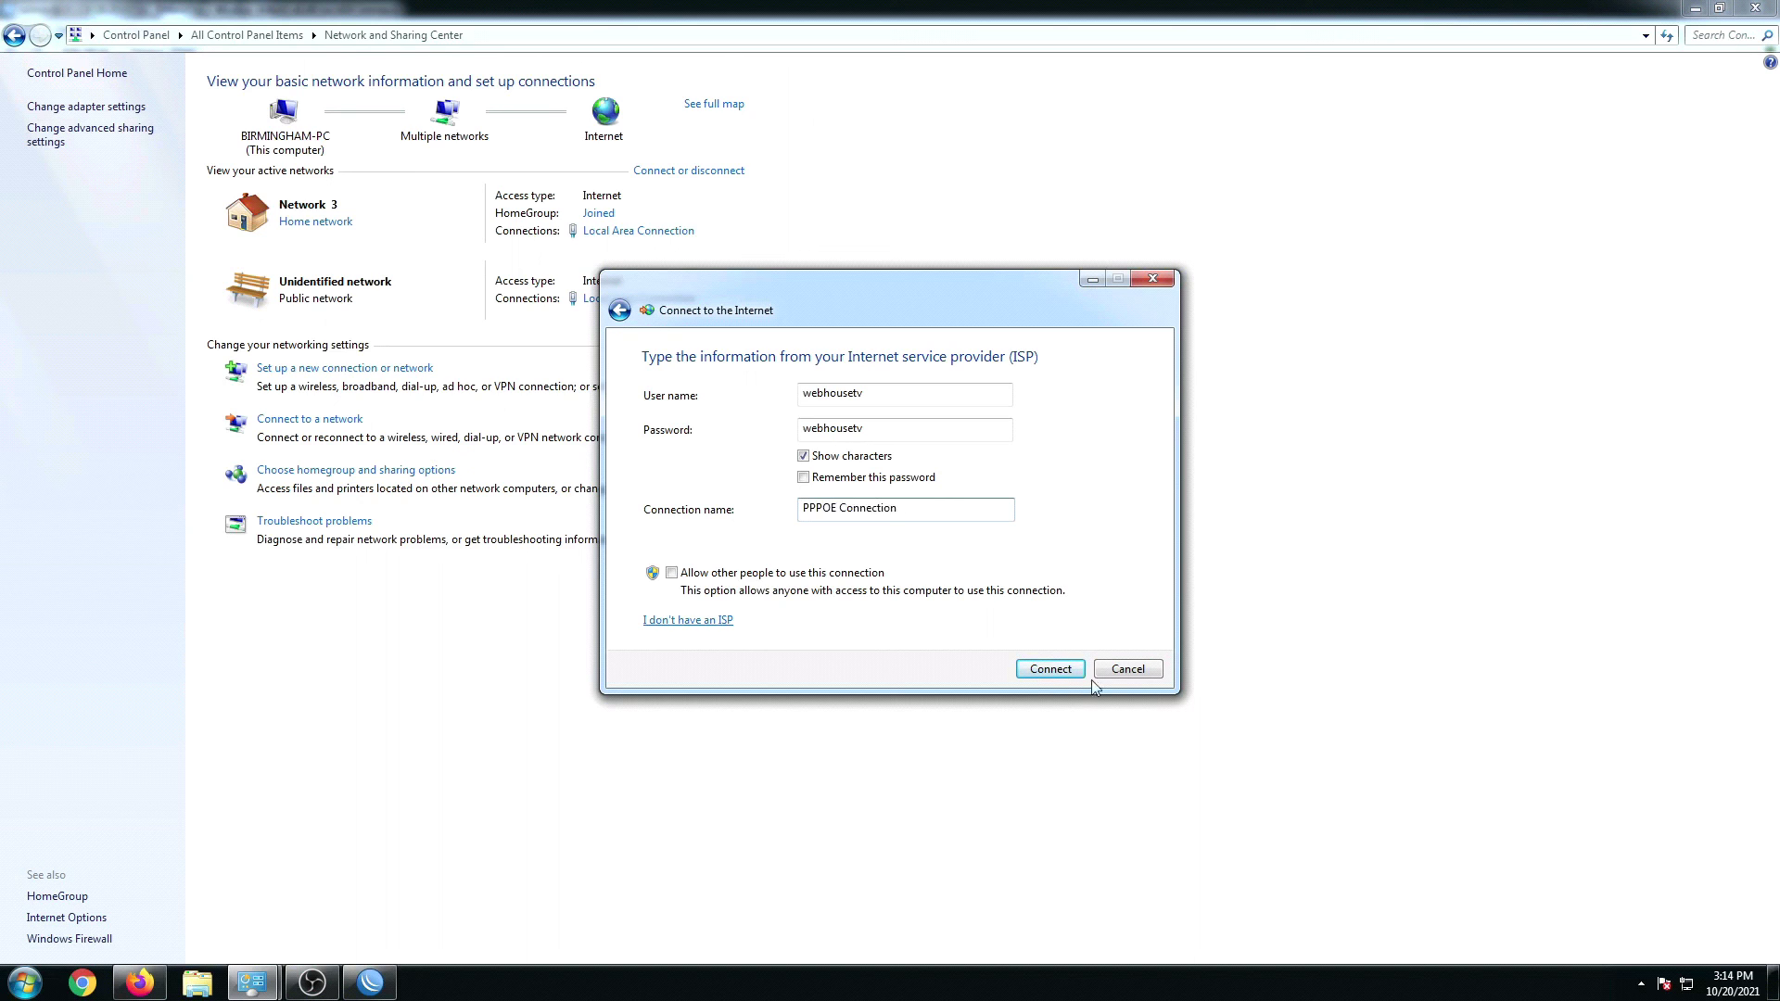
{"action": "left_click_drag", "start_coordinate": [840, 288], "coordinate": [1140, 291]}
{"action": "left_click", "coordinate": [375, 985]}
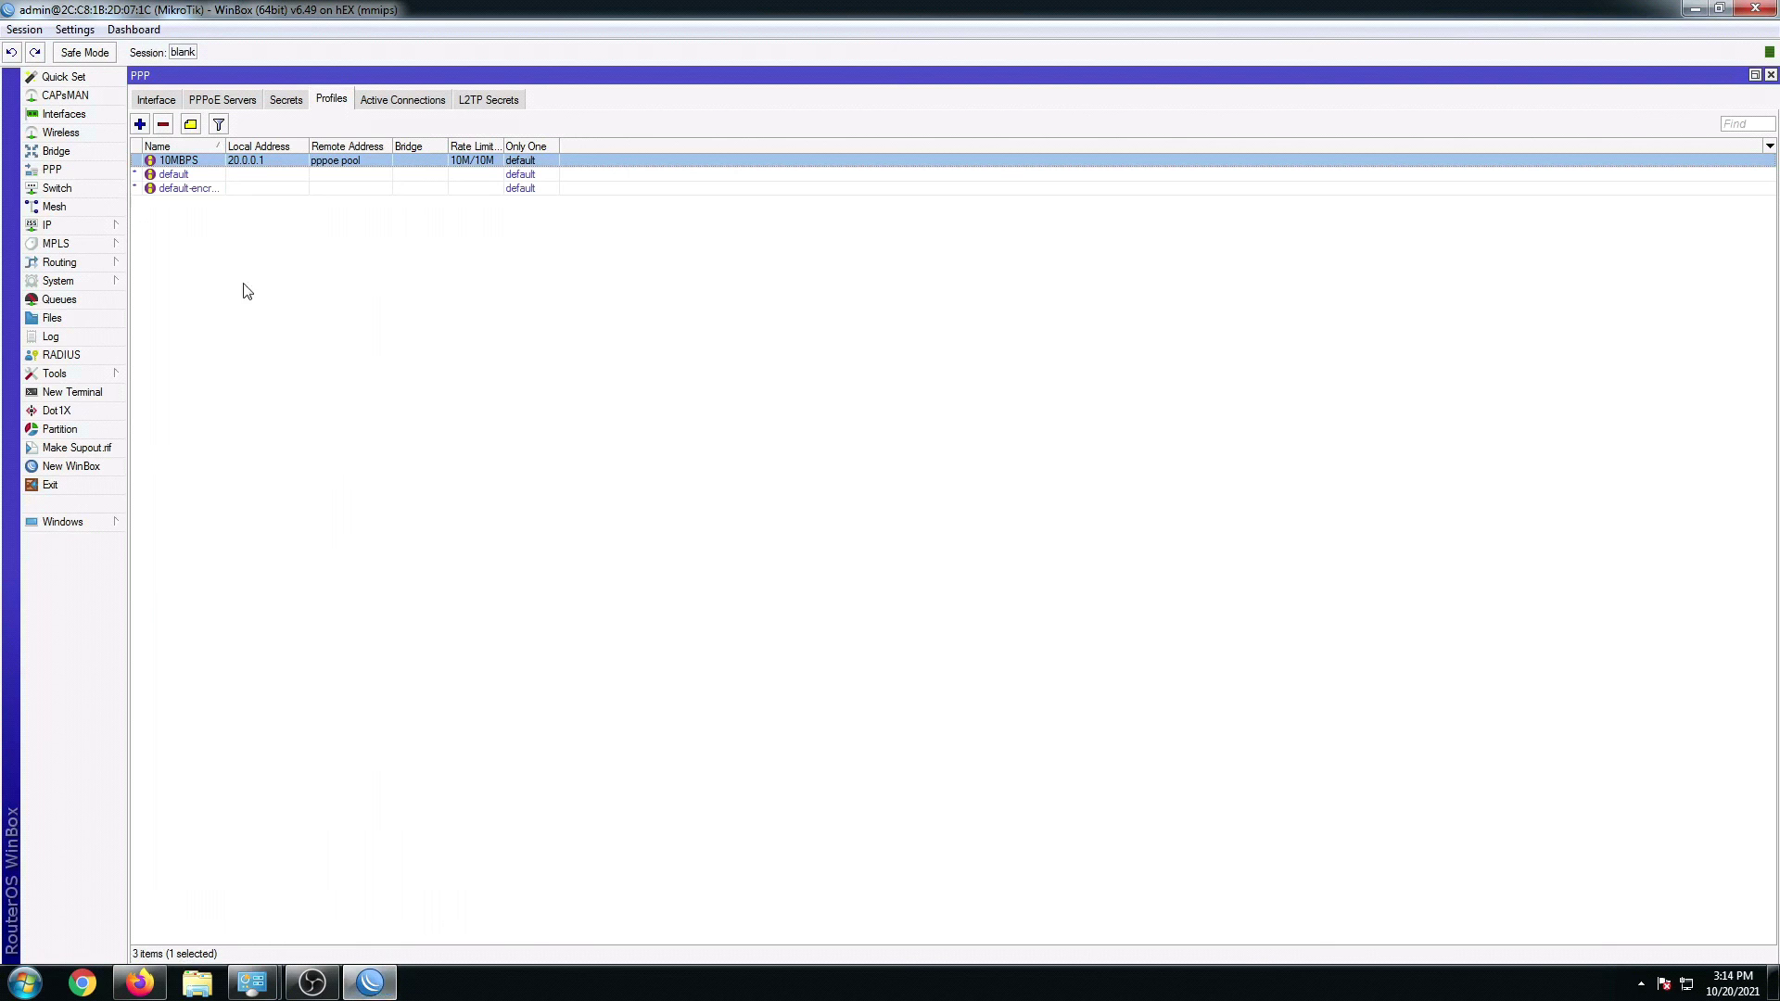
Step: View the router's PPP interfaces and active connections with WinBox beside the connection dialog
{"action": "left_click", "coordinate": [146, 102]}
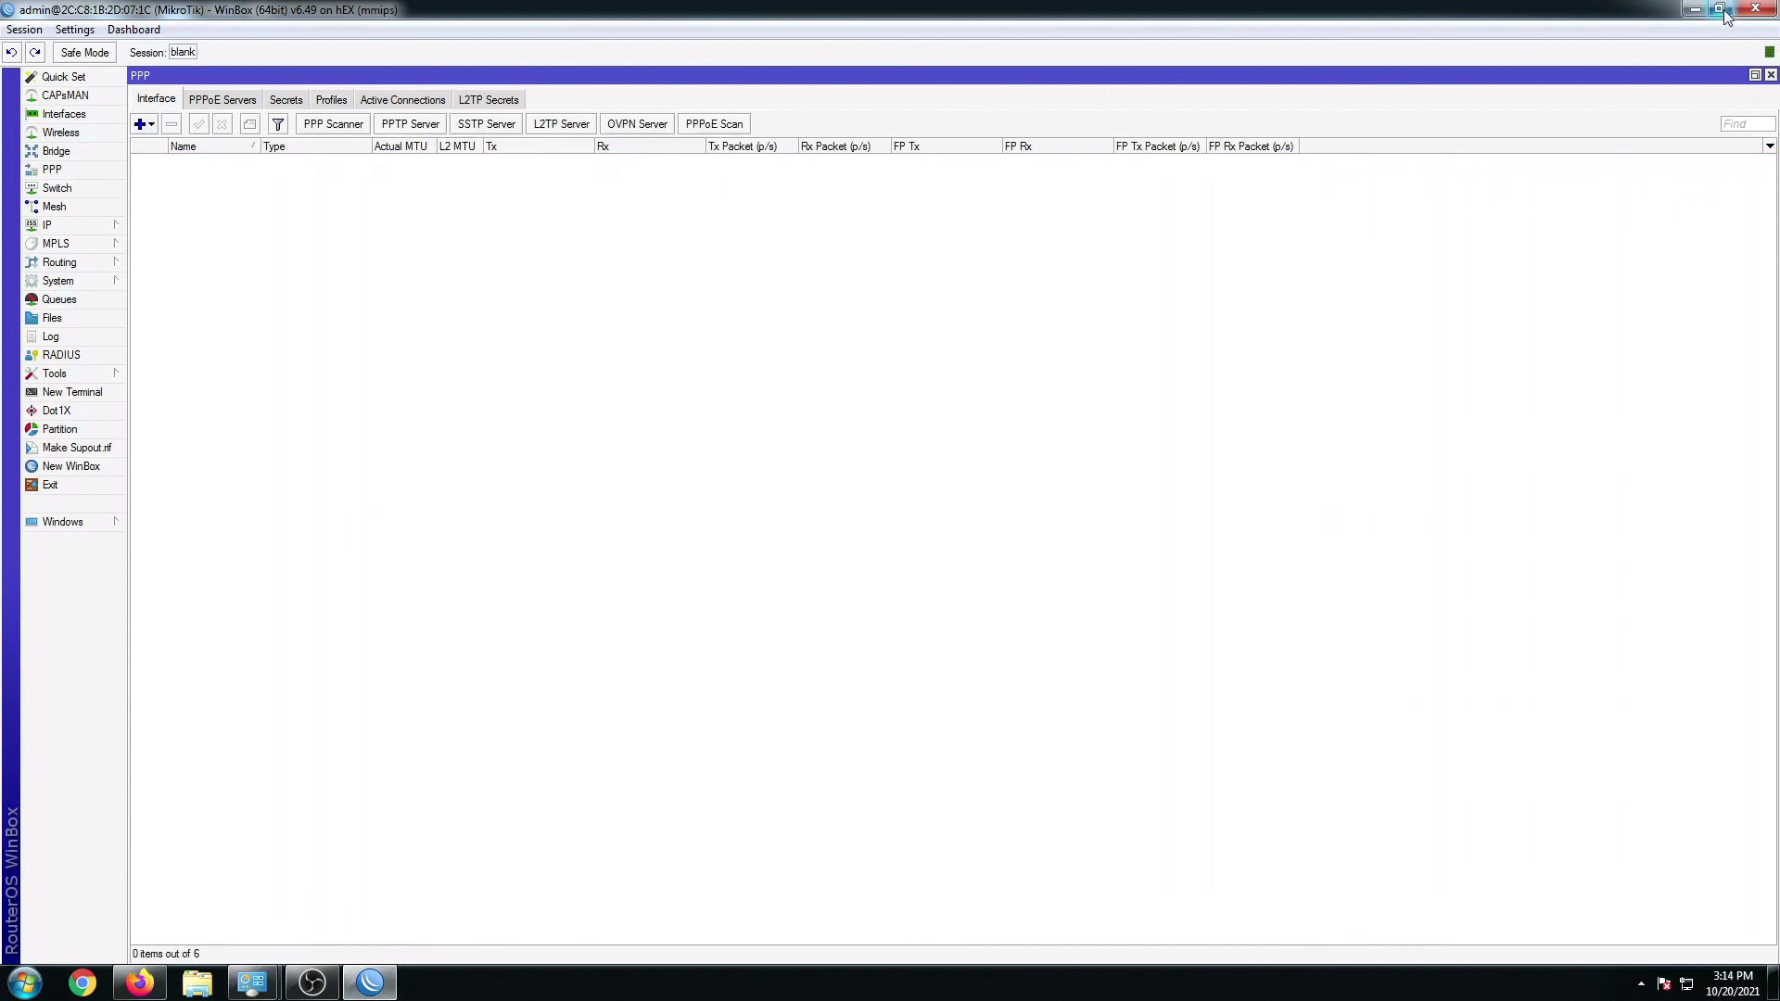
{"action": "left_click", "coordinate": [1719, 9]}
{"action": "left_click_drag", "start_coordinate": [875, 501], "coordinate": [875, 581]}
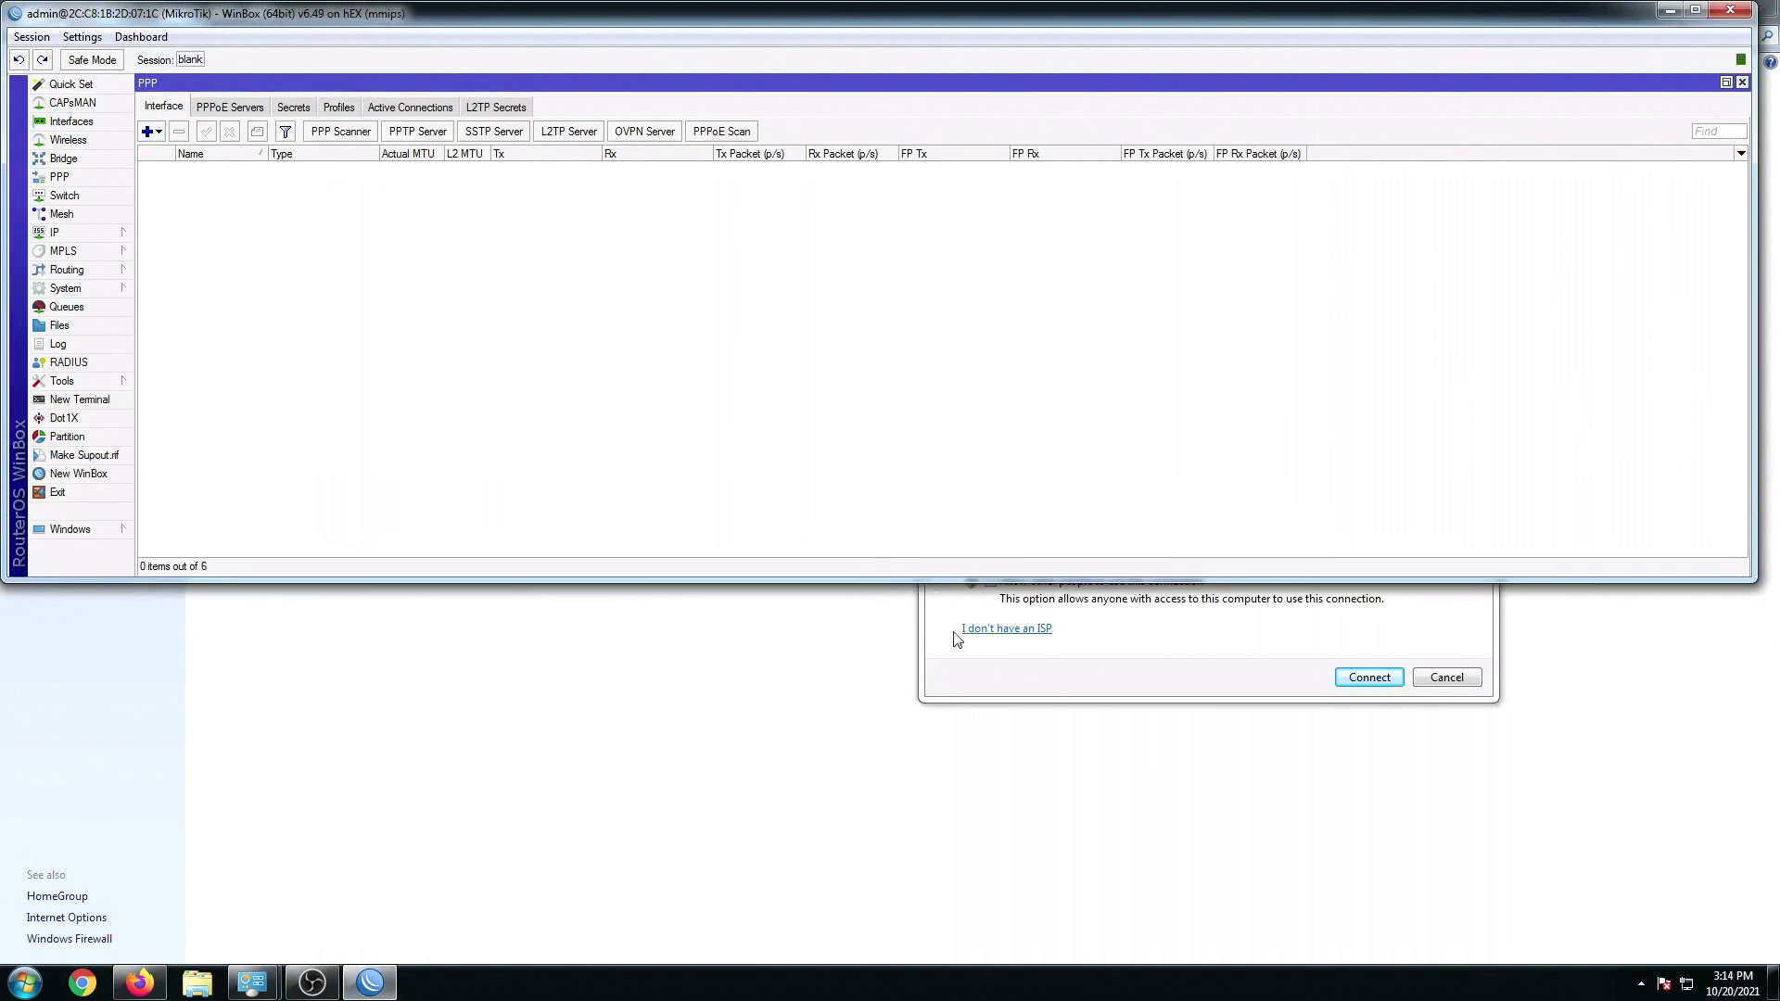
{"action": "left_click", "coordinate": [1115, 687]}
{"action": "left_click_drag", "start_coordinate": [1131, 315], "coordinate": [1173, 525]}
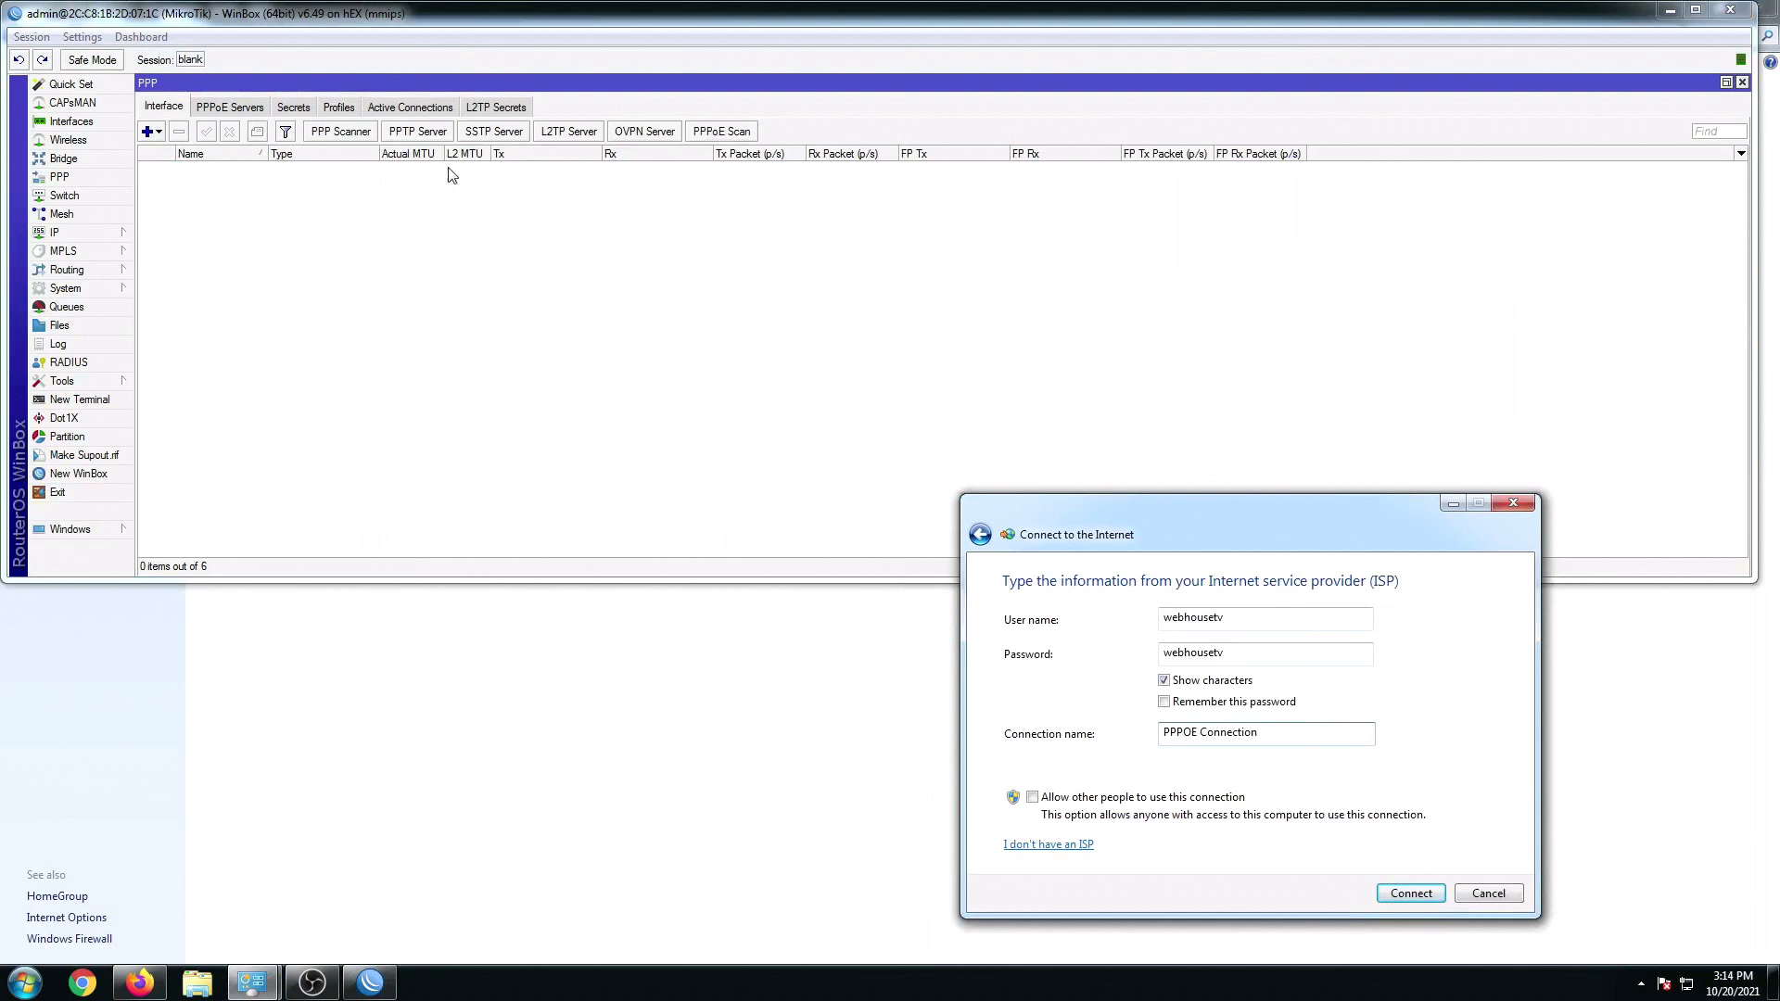
{"action": "left_click", "coordinate": [412, 107]}
{"action": "left_click", "coordinate": [1130, 619]}
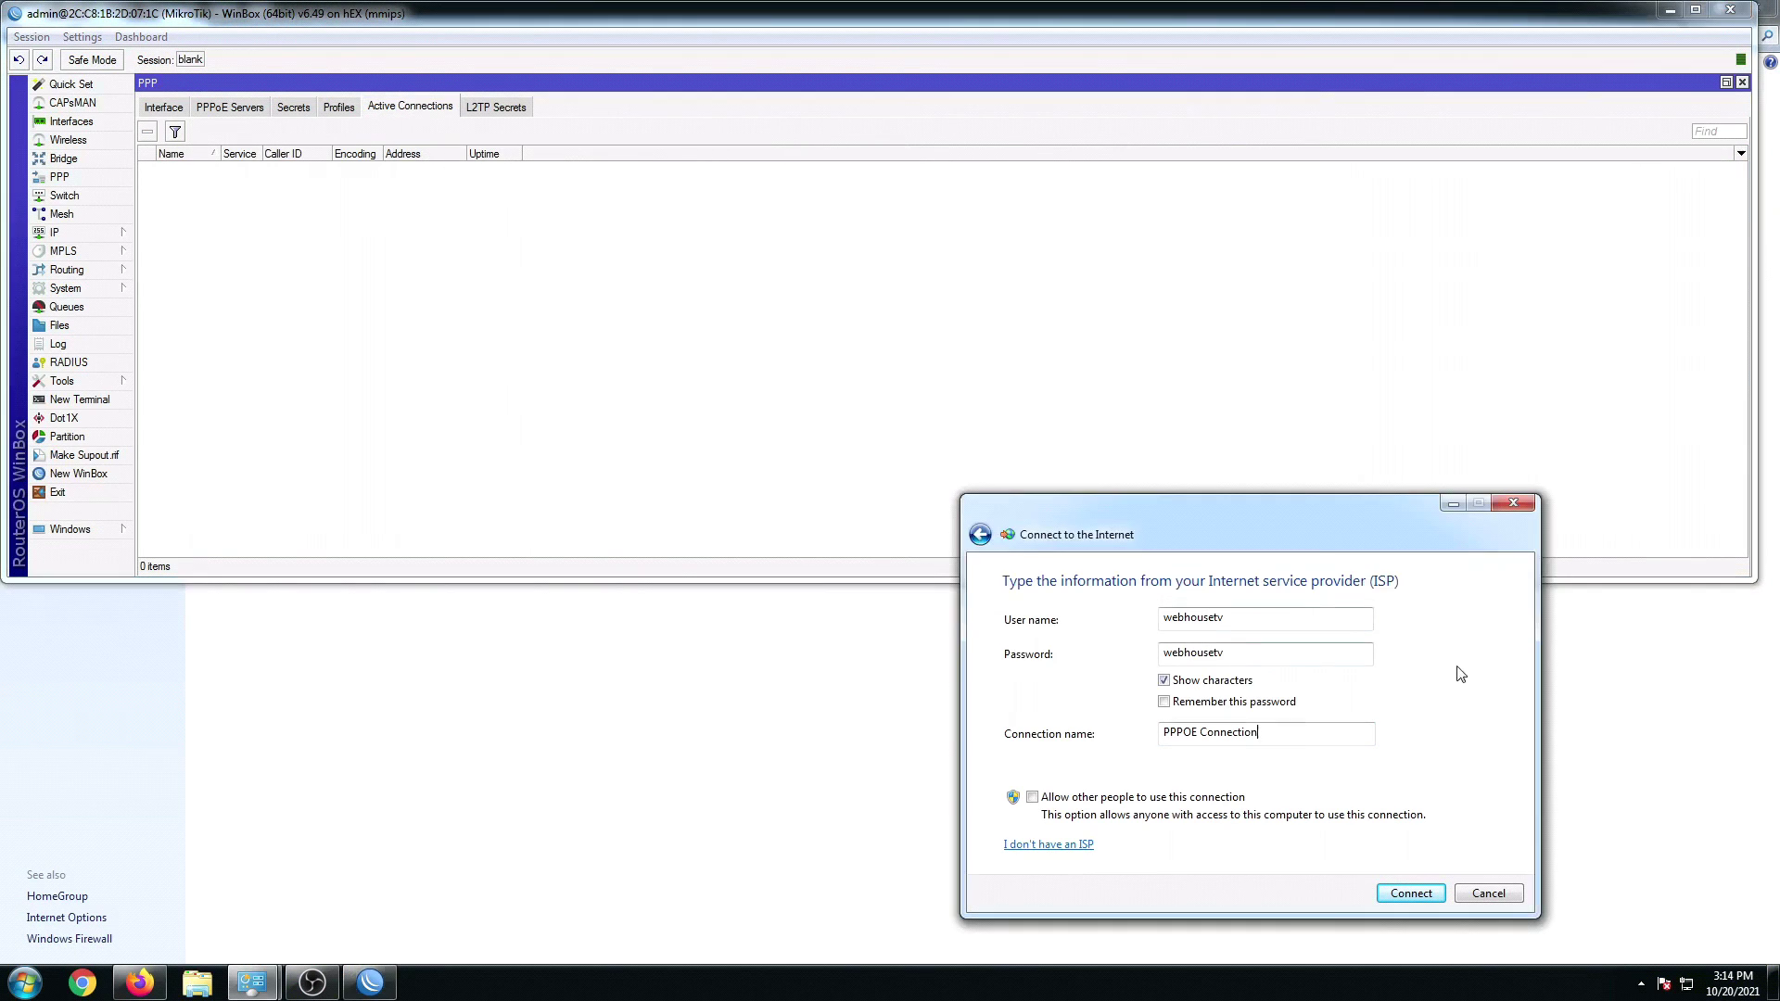
{"action": "left_click_drag", "start_coordinate": [1170, 518], "coordinate": [840, 516]}
Step: Connect the PC's PPPoE Connection, confirm the new pppoe binding in WinBox, and close the wizard
{"action": "left_click", "coordinate": [1083, 891]}
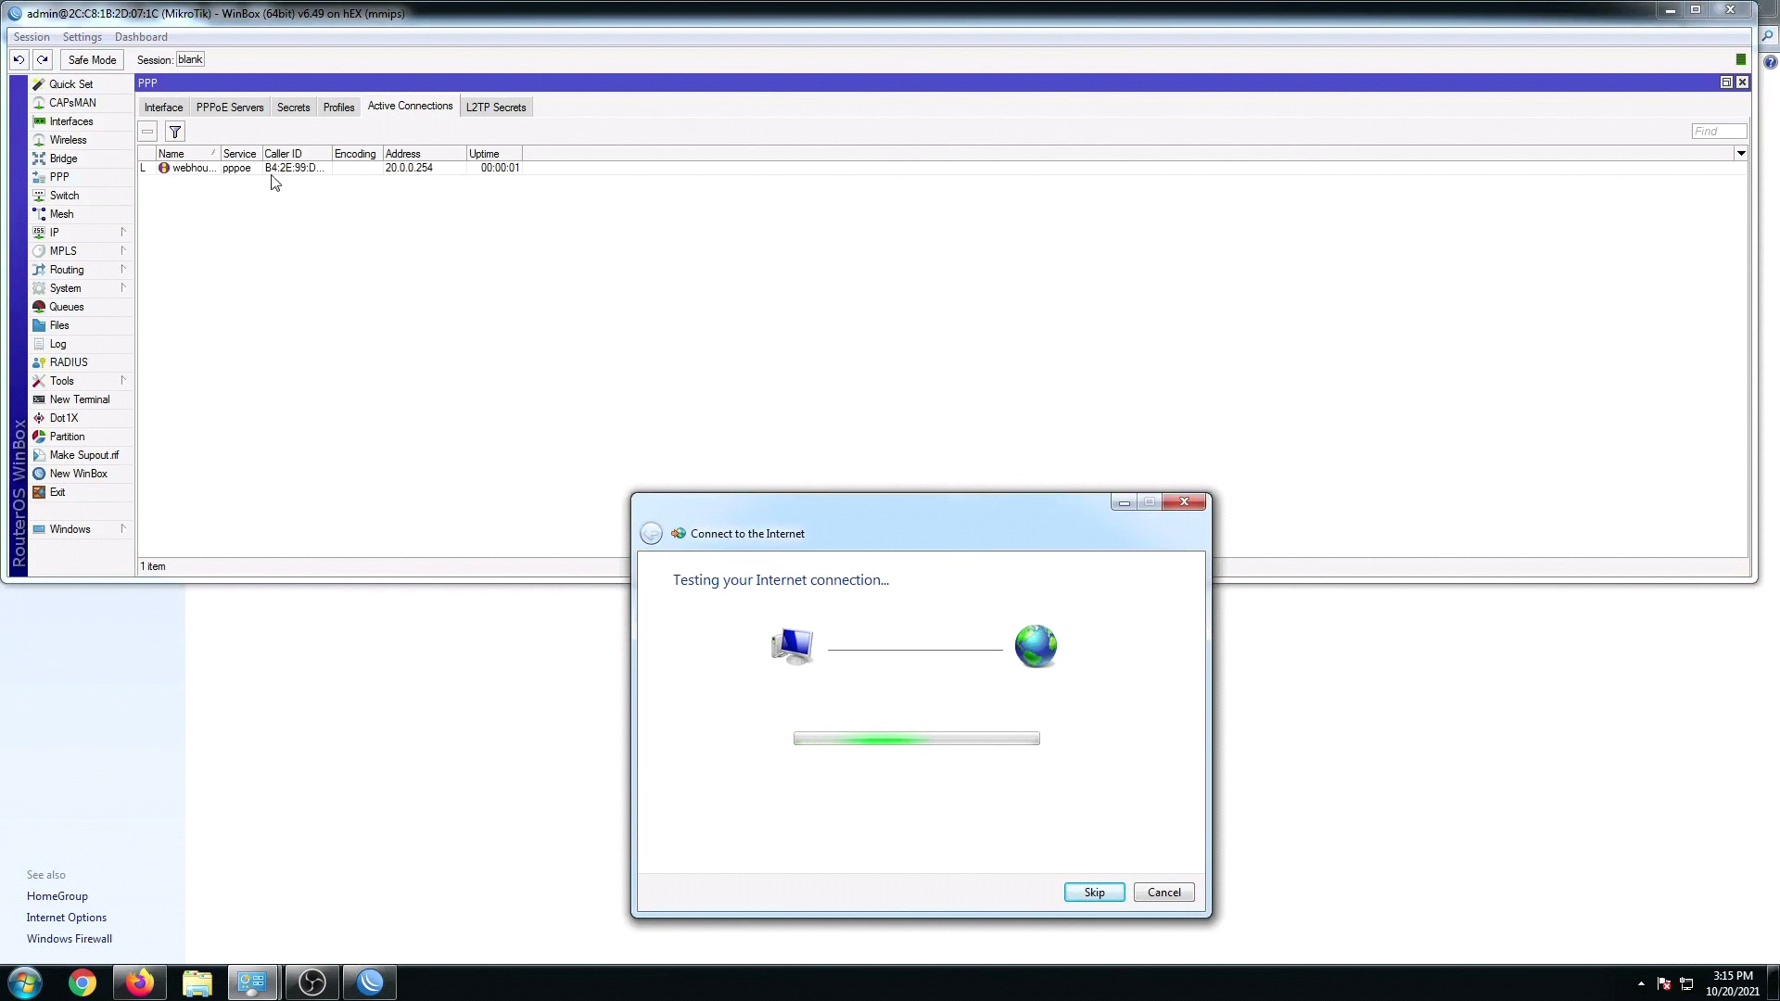
{"action": "left_click_drag", "start_coordinate": [219, 153], "coordinate": [337, 154]}
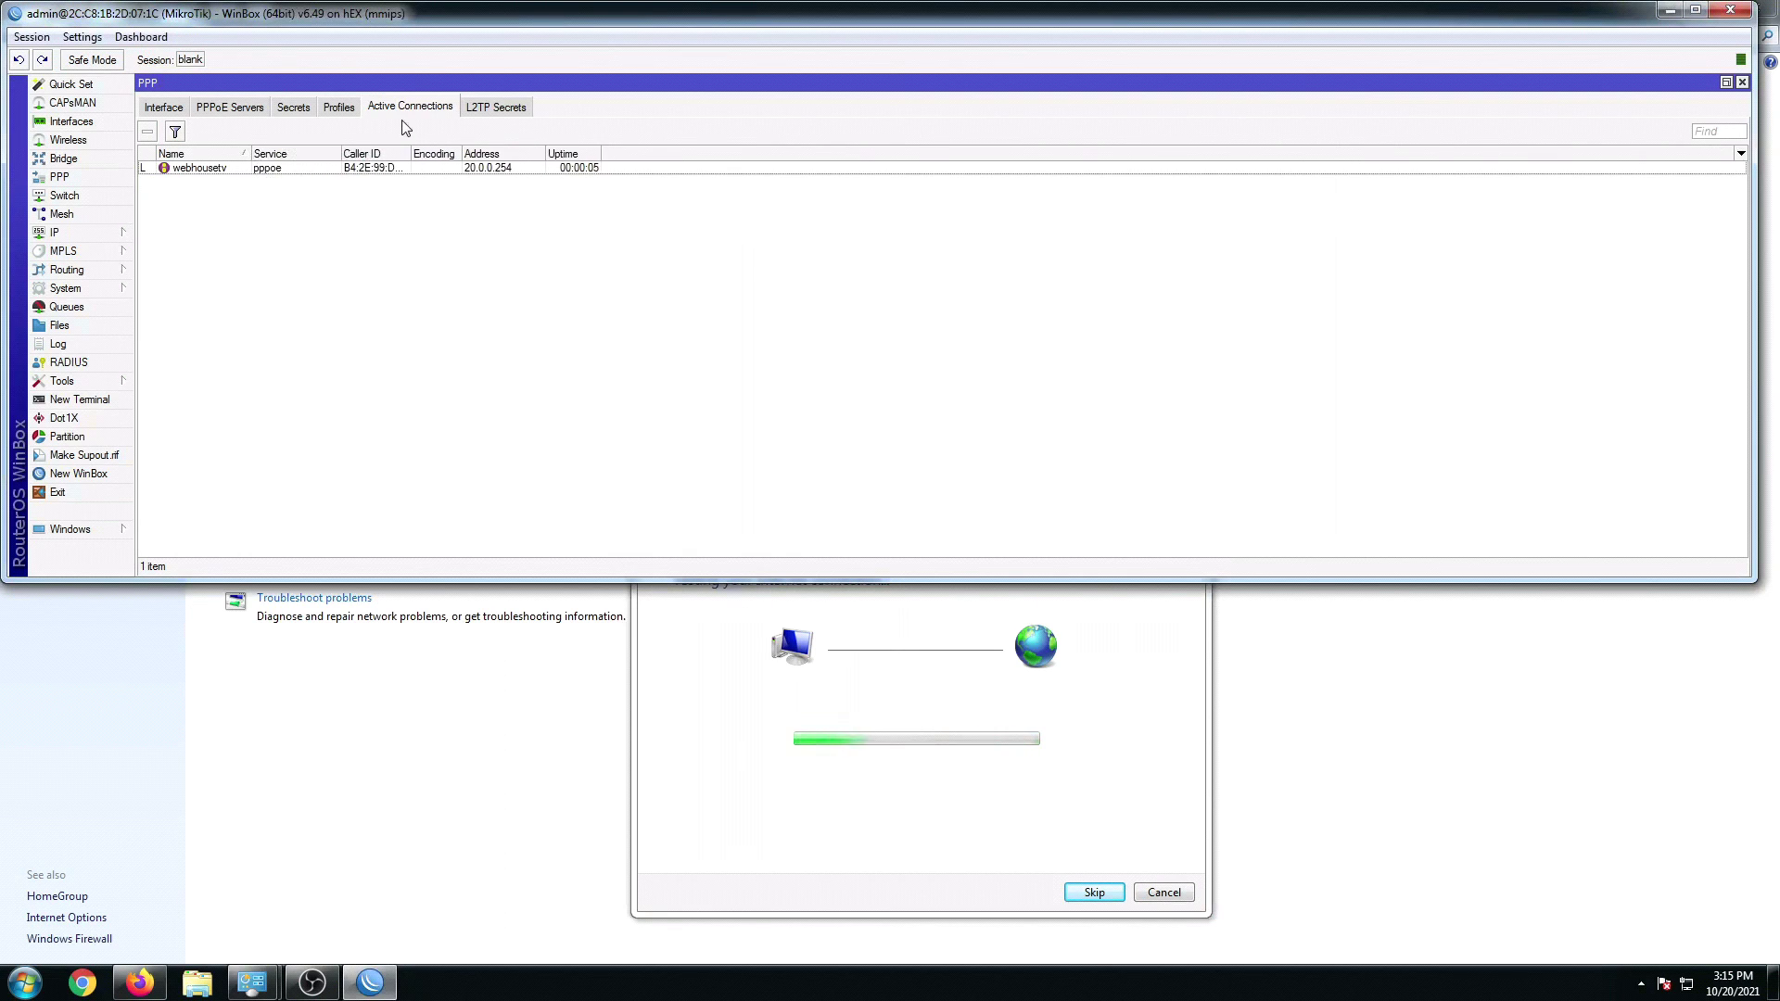
{"action": "left_click", "coordinate": [163, 110]}
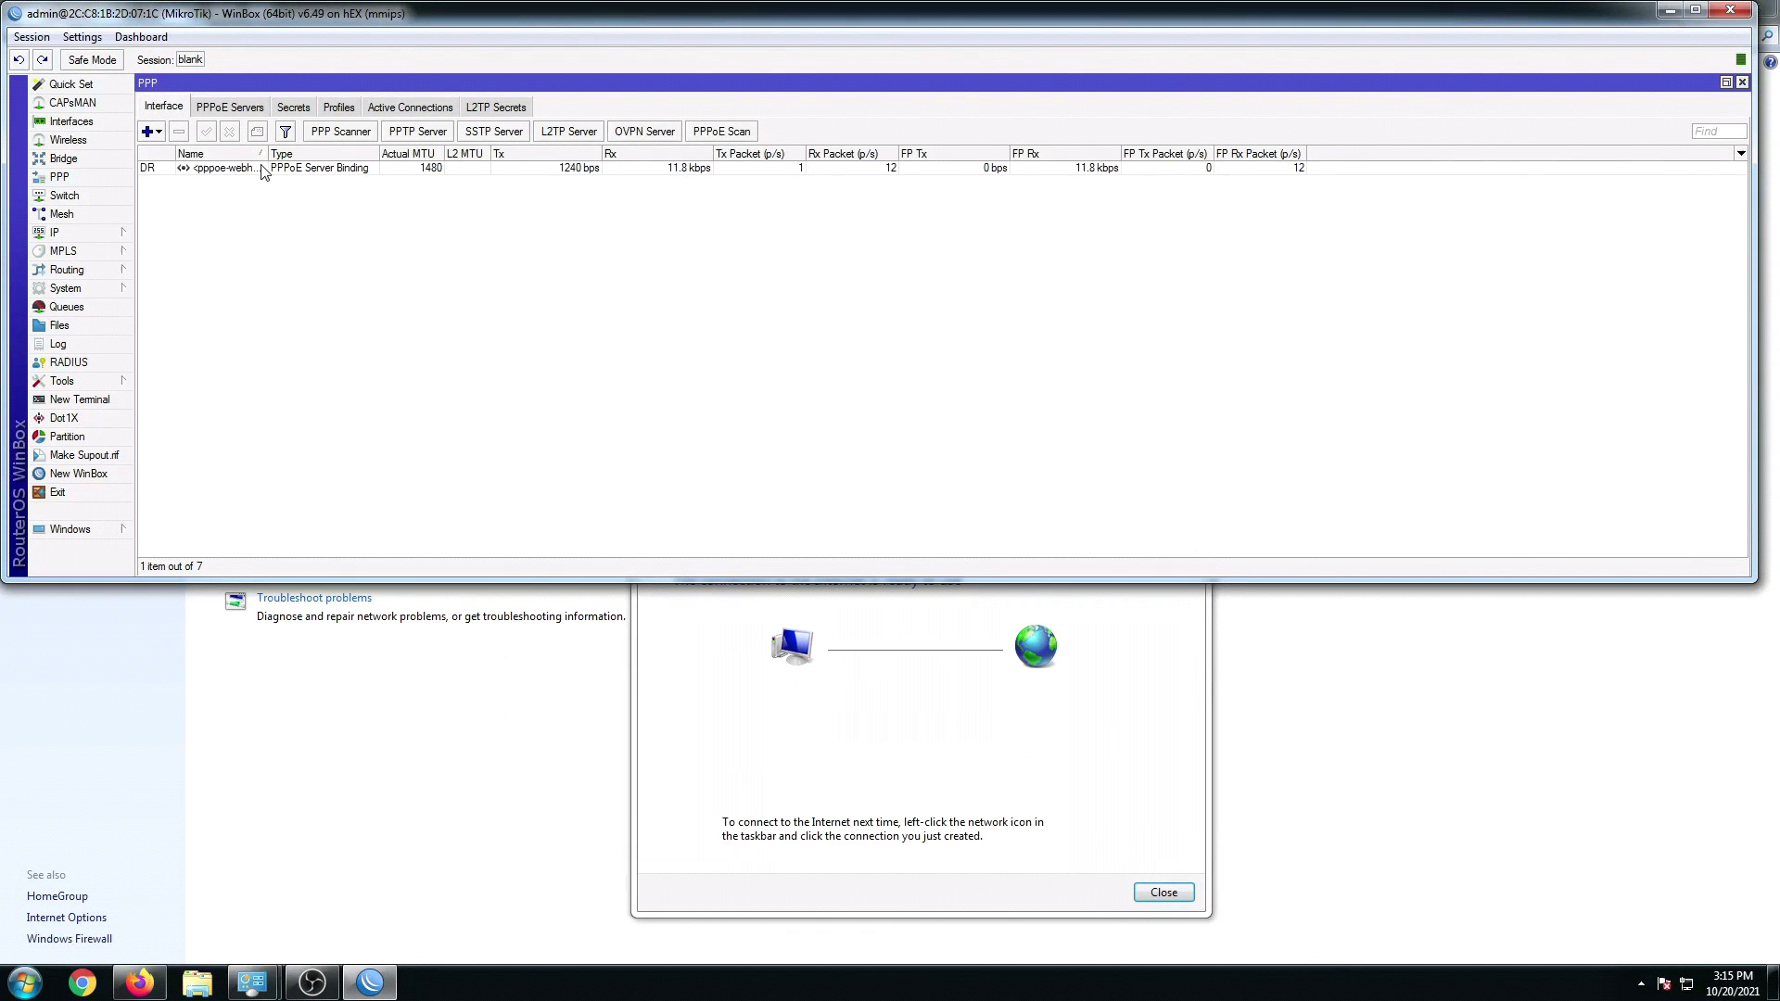
{"action": "left_click", "coordinate": [703, 705]}
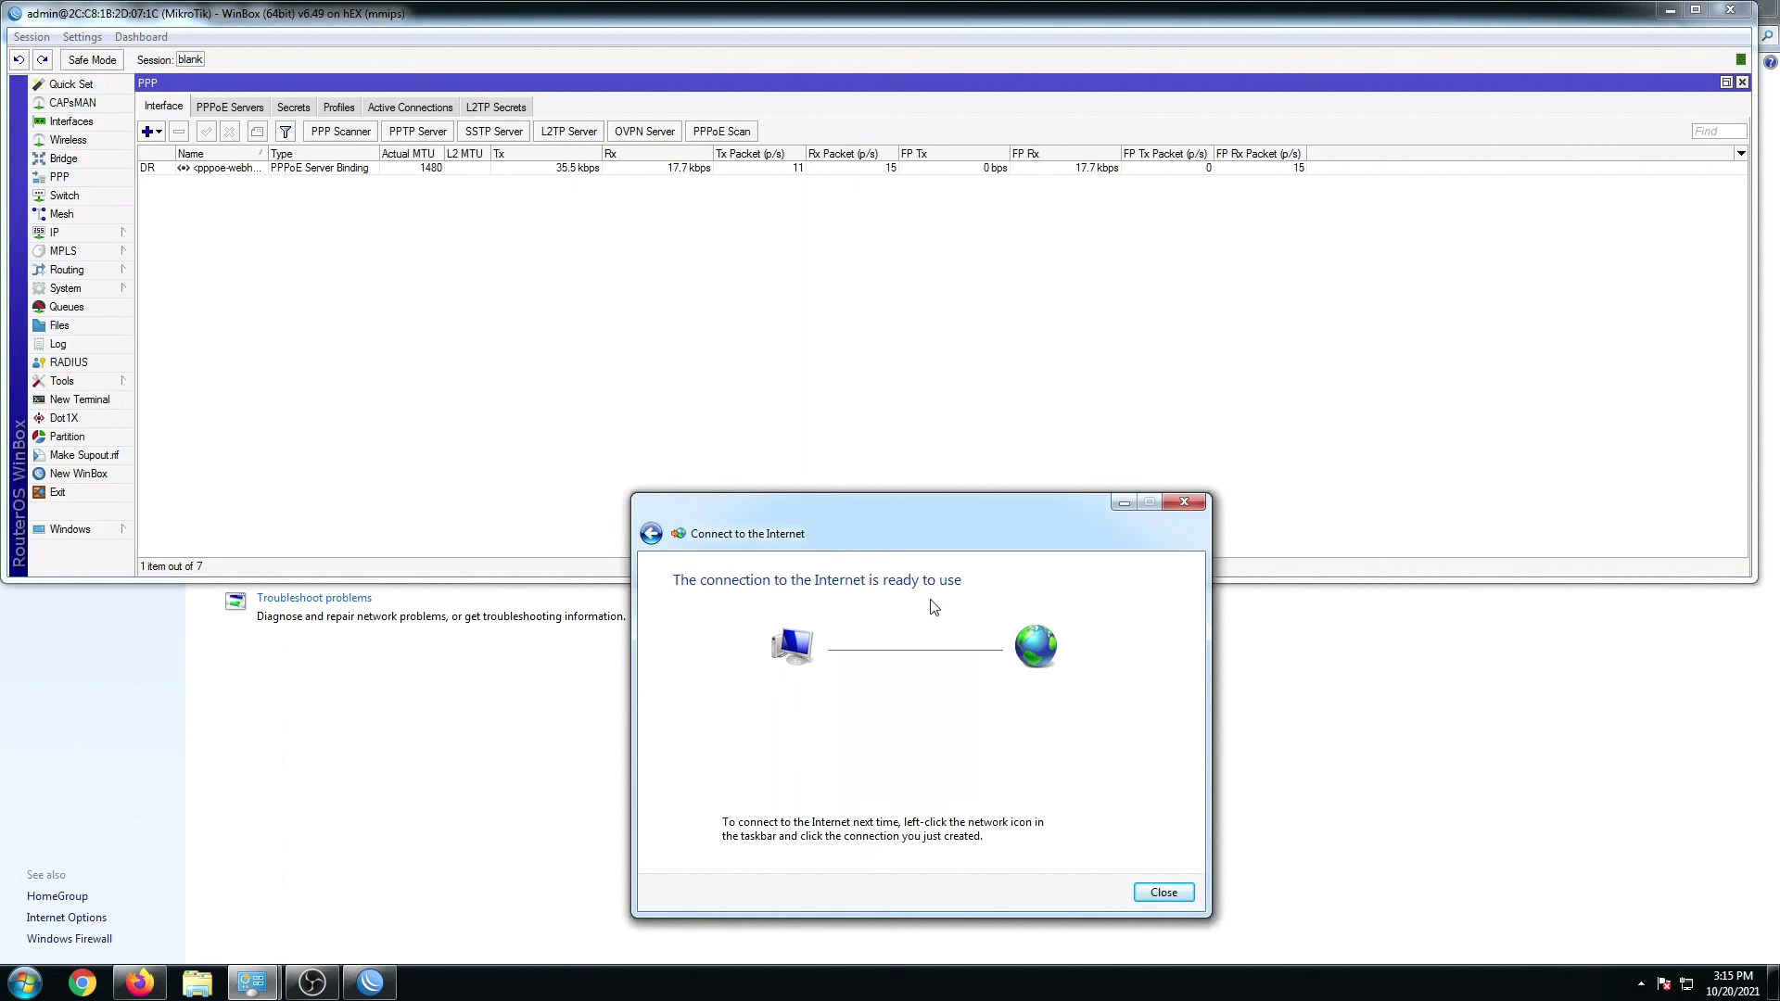
{"action": "left_click", "coordinate": [1163, 892]}
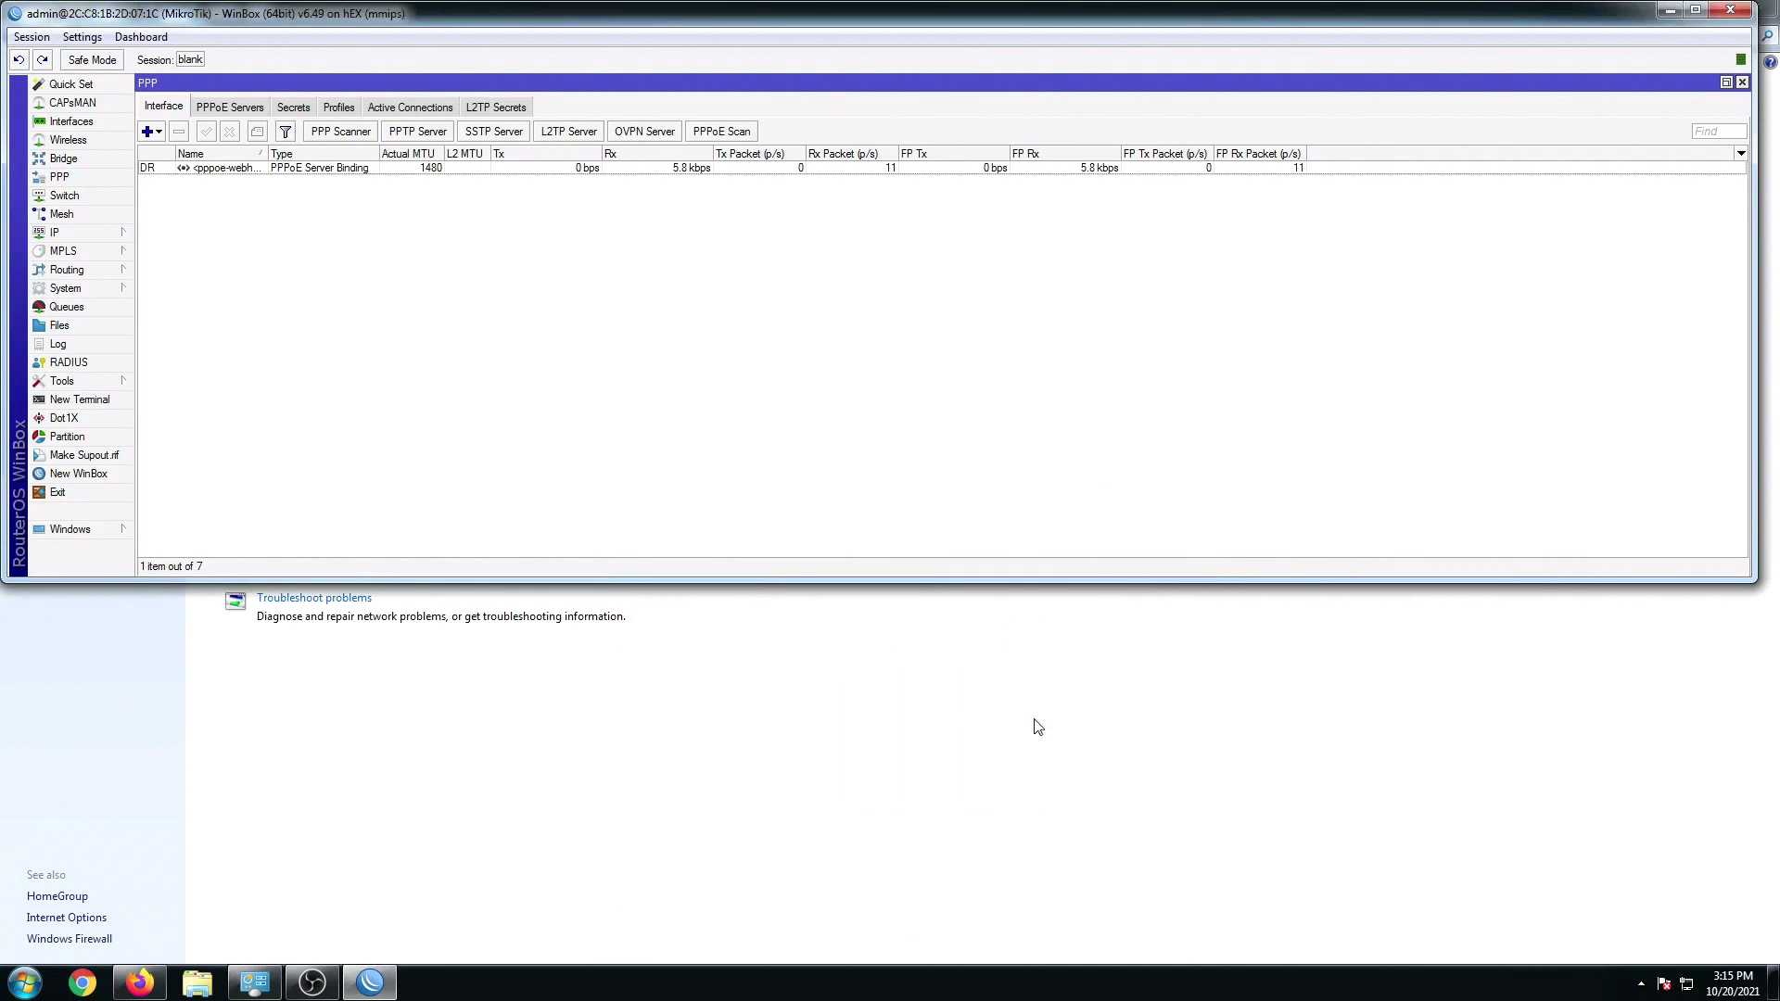
Step: Confirm PPPOE Connection is connected among the adapters, then show WinBox's PPP Profiles with 10MBPS
{"action": "left_click", "coordinate": [672, 722]}
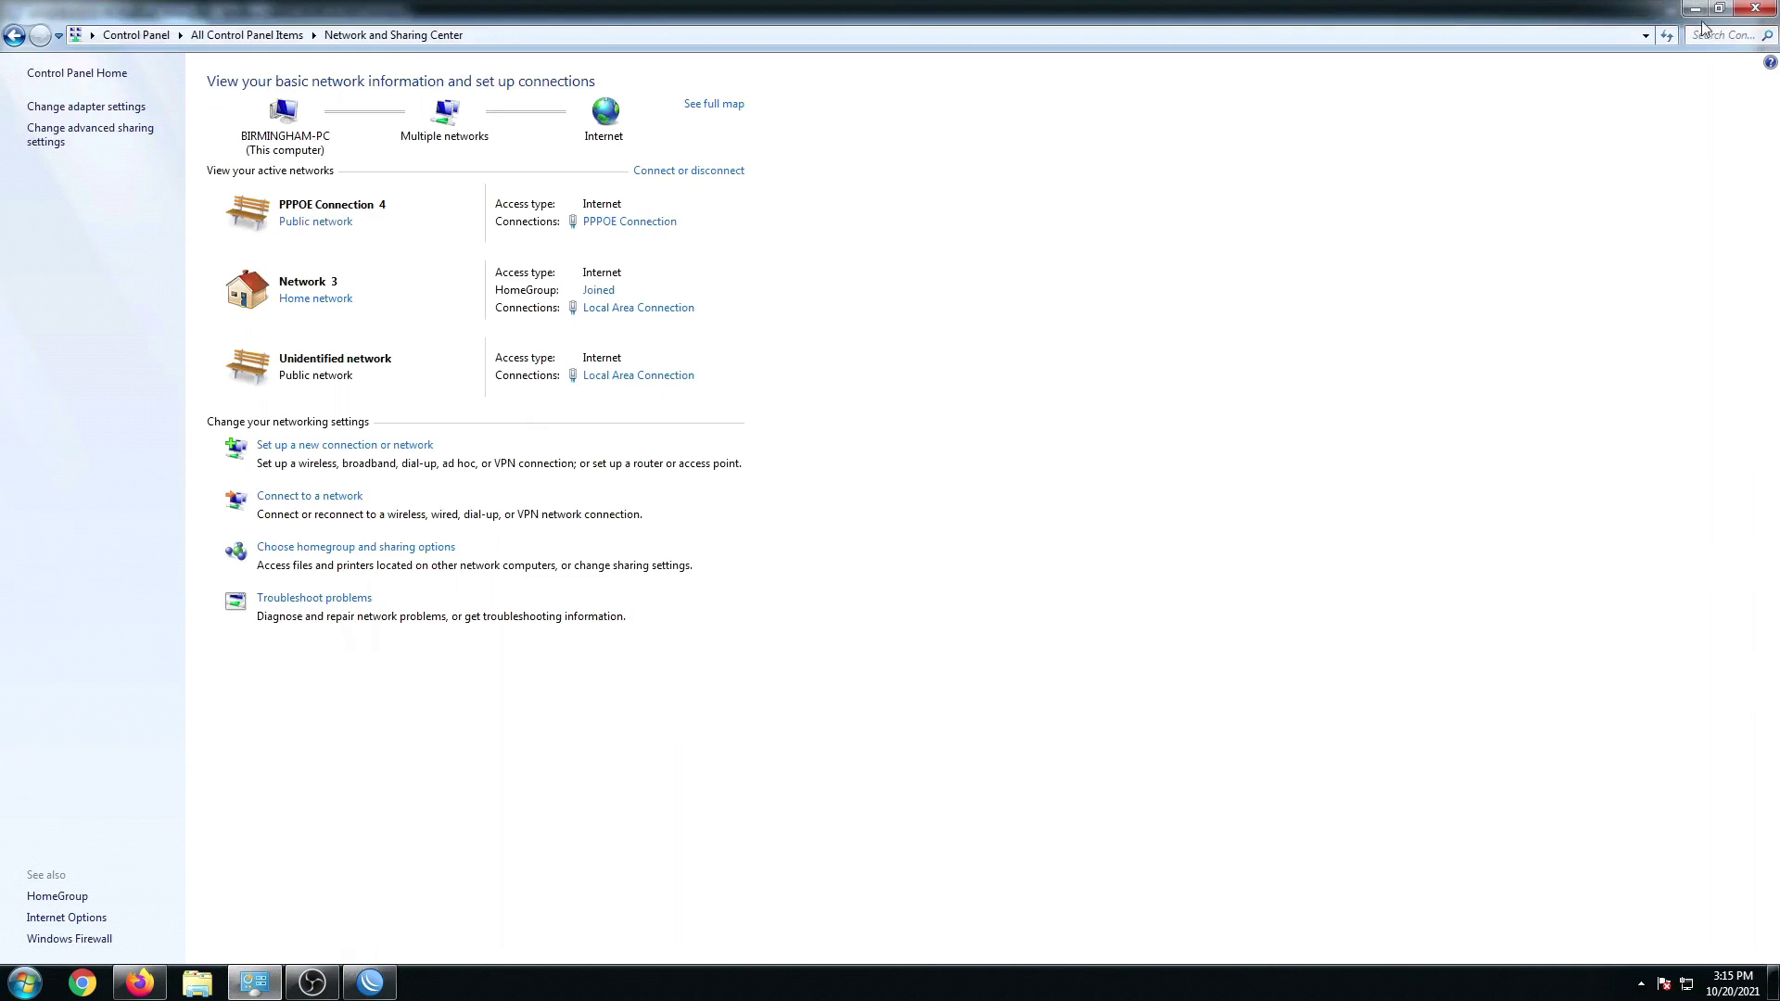
{"action": "left_click", "coordinate": [102, 109]}
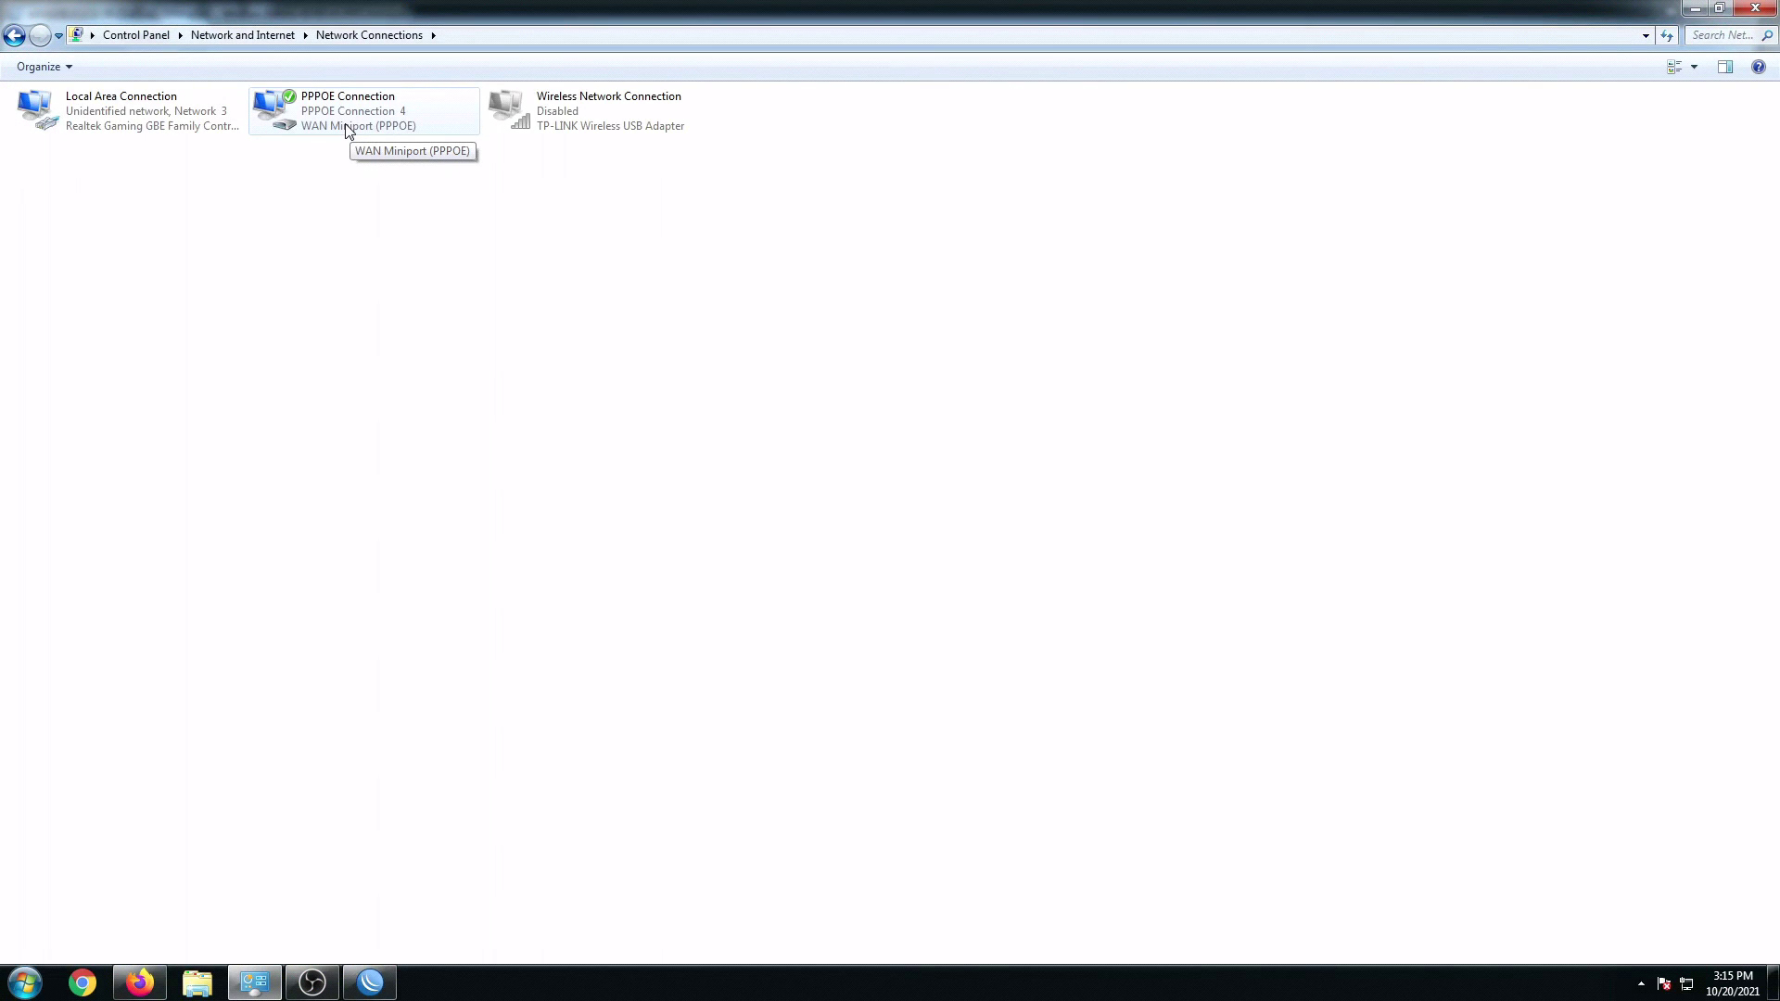
{"action": "left_click", "coordinate": [139, 983]}
{"action": "left_click", "coordinate": [370, 983]}
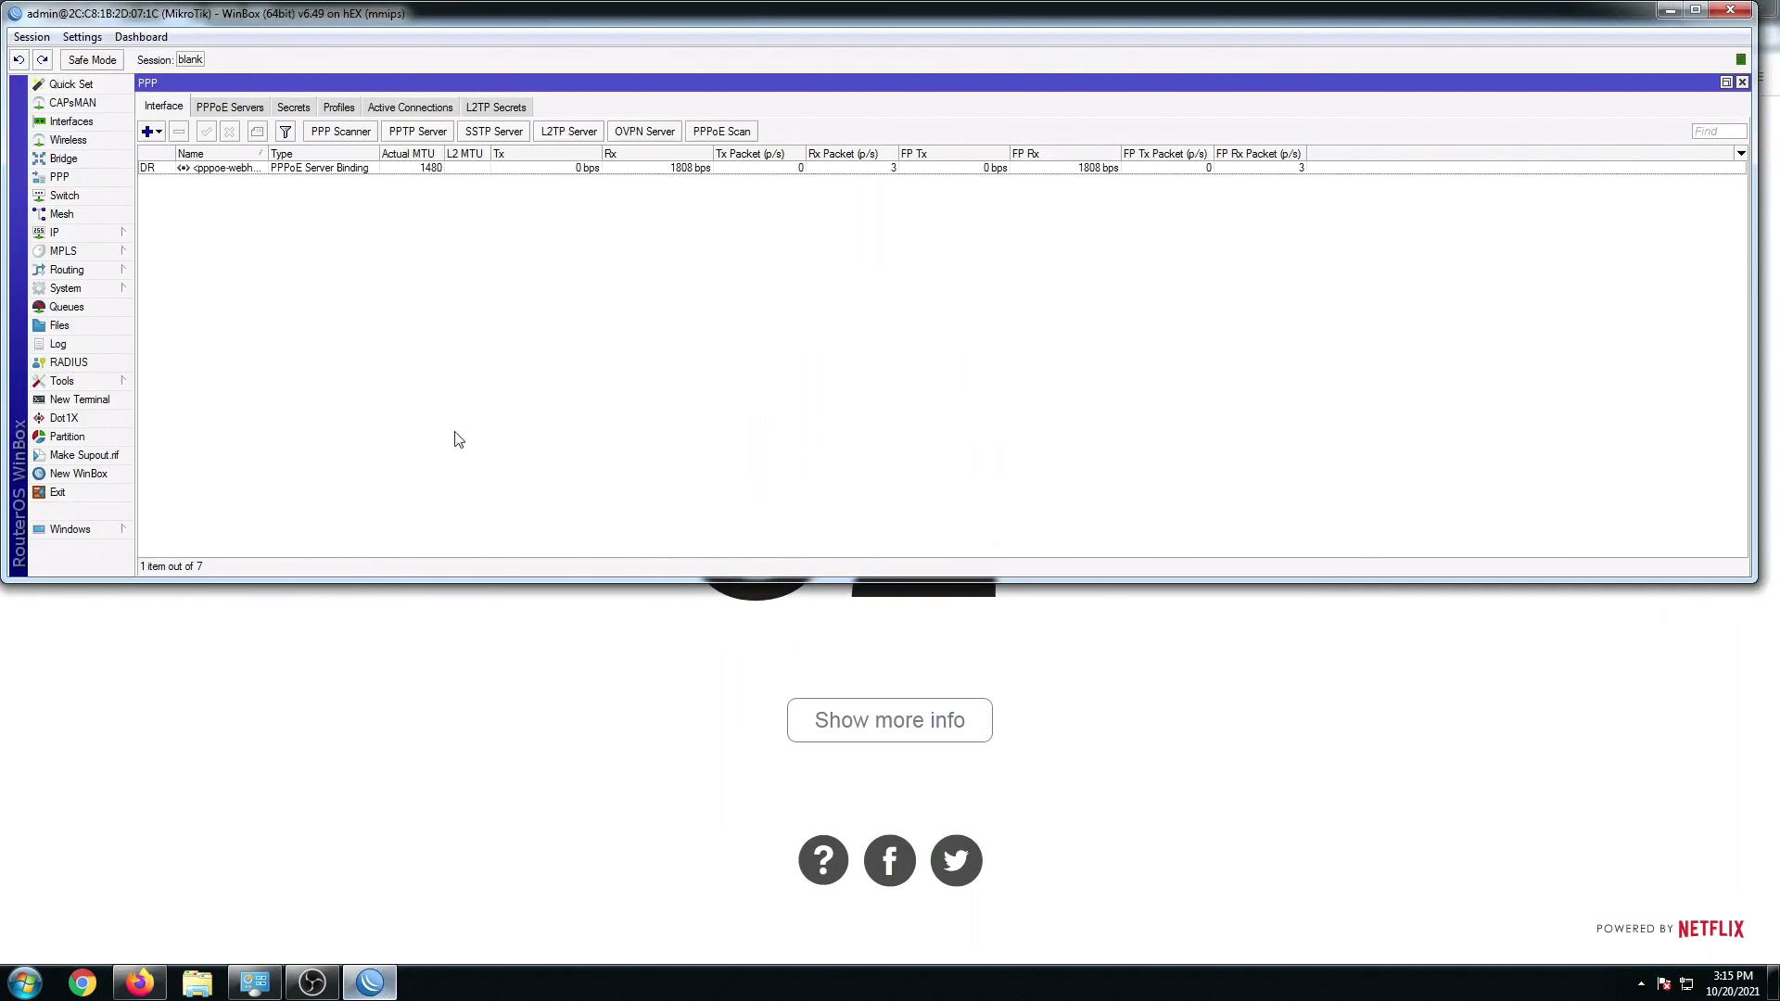
{"action": "left_click", "coordinate": [337, 109]}
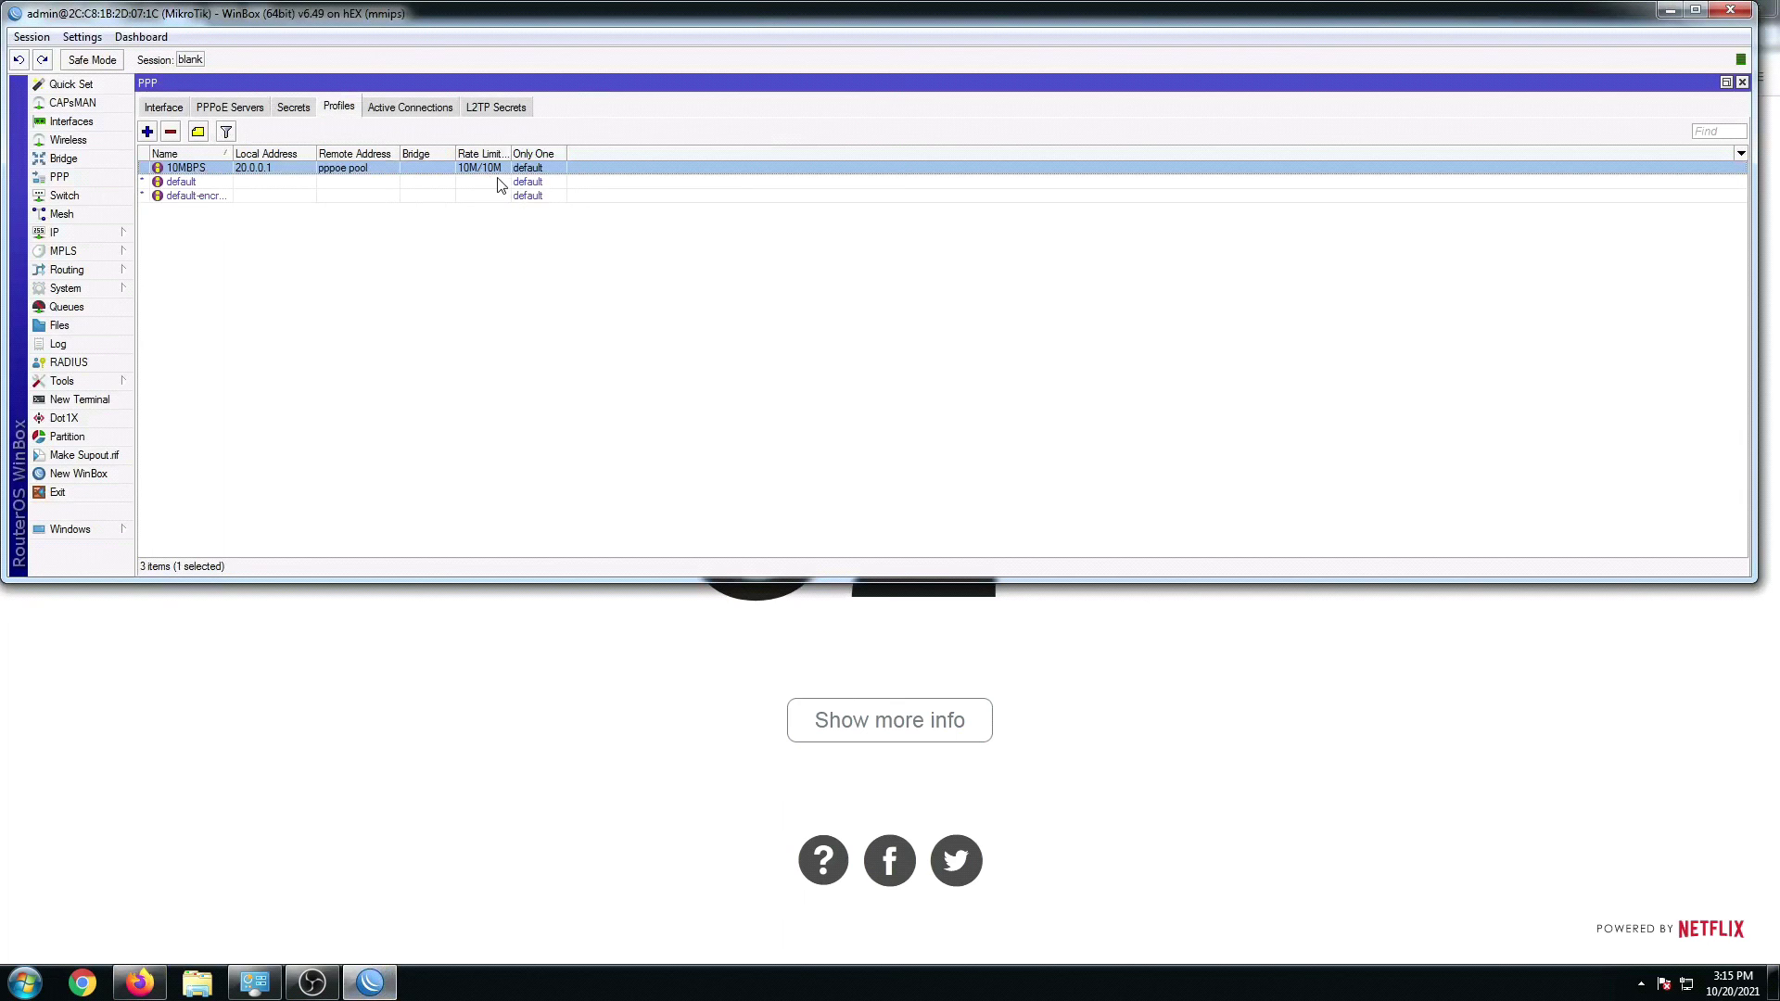
Step: Rerun the Fast.com test over PPPoE, measuring 9.2 Mbps, then return to WinBox
{"action": "left_click", "coordinate": [506, 658]}
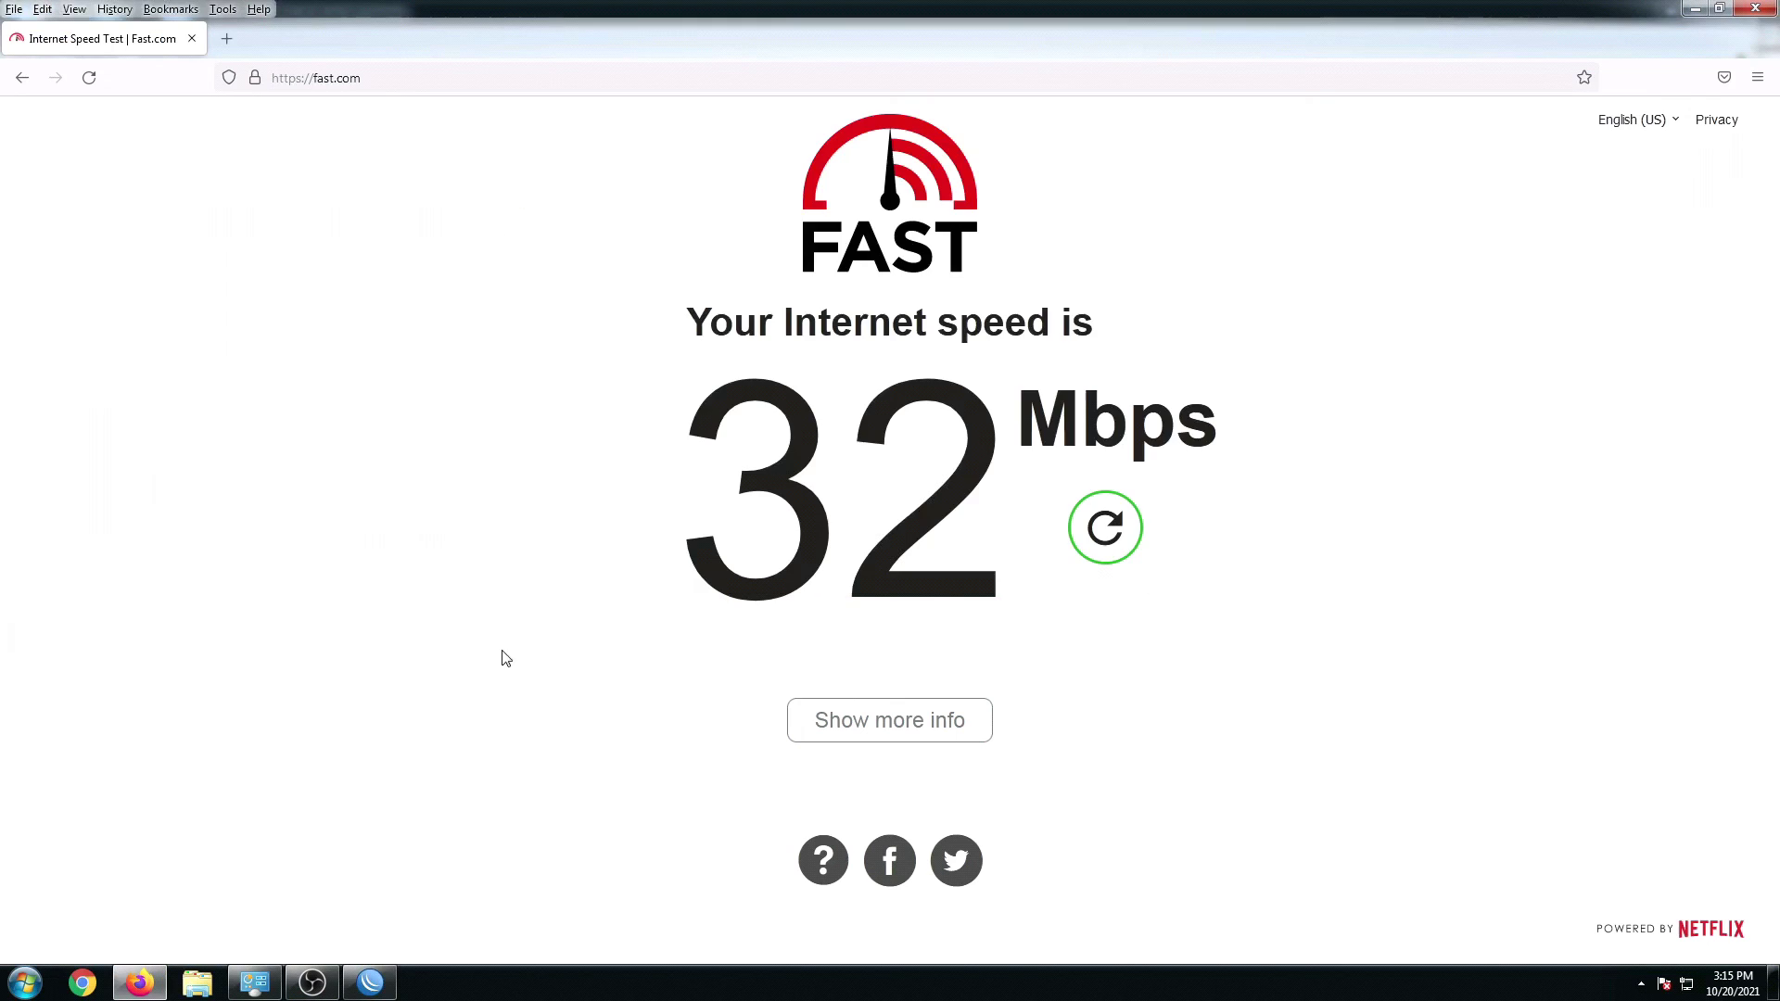
{"action": "left_click", "coordinate": [1116, 536]}
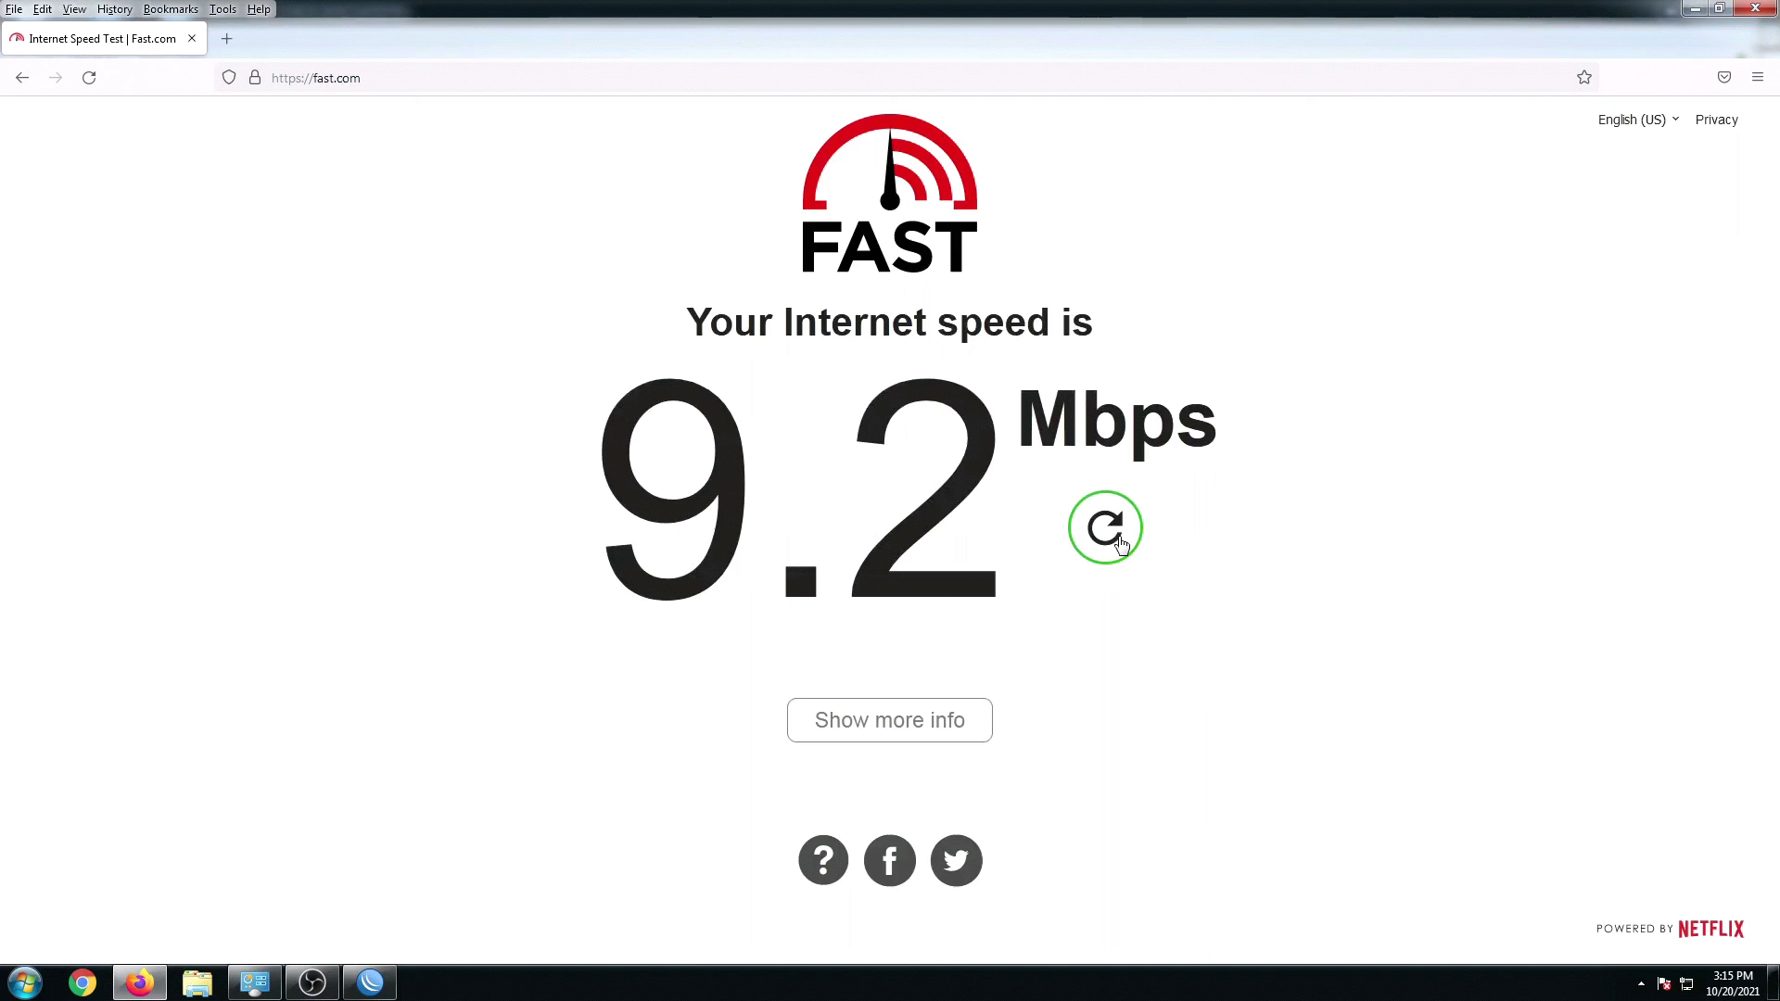
{"action": "left_click", "coordinate": [370, 982]}
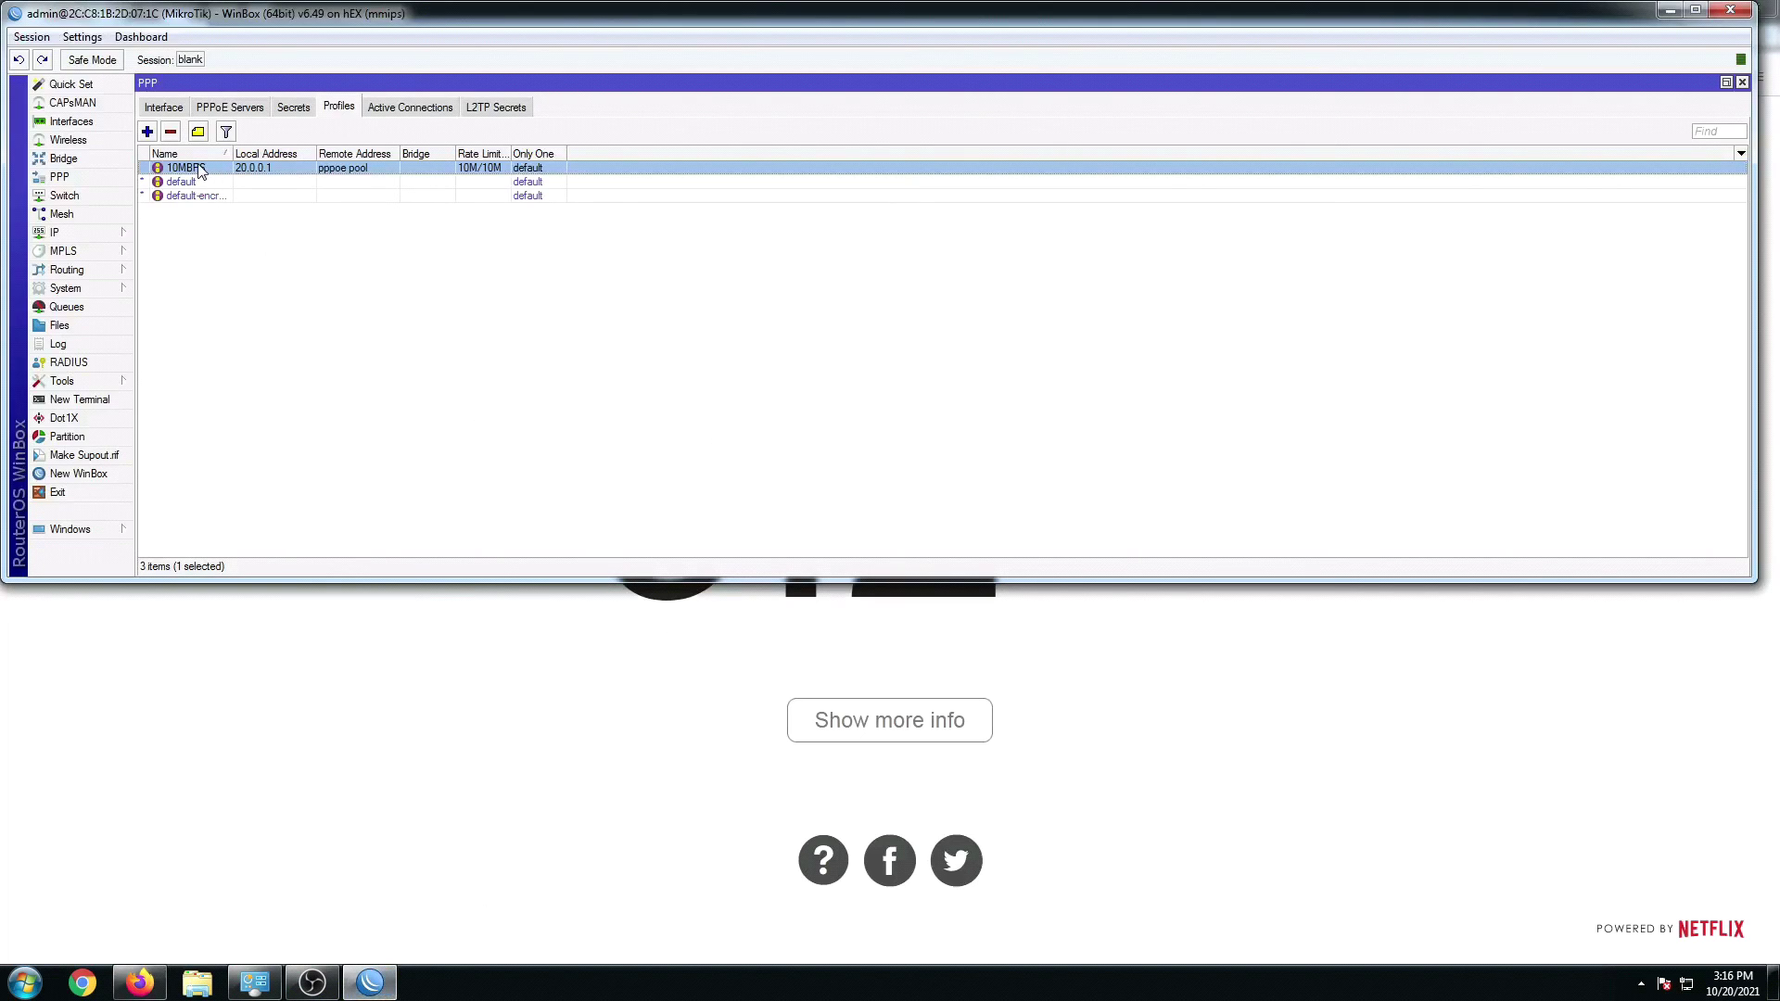
Step: Check traffic on the hotspot bridge and pppoe binding (about 10.9 Mbps), then minimize WinBox and Firefox
{"action": "left_click", "coordinate": [72, 122]}
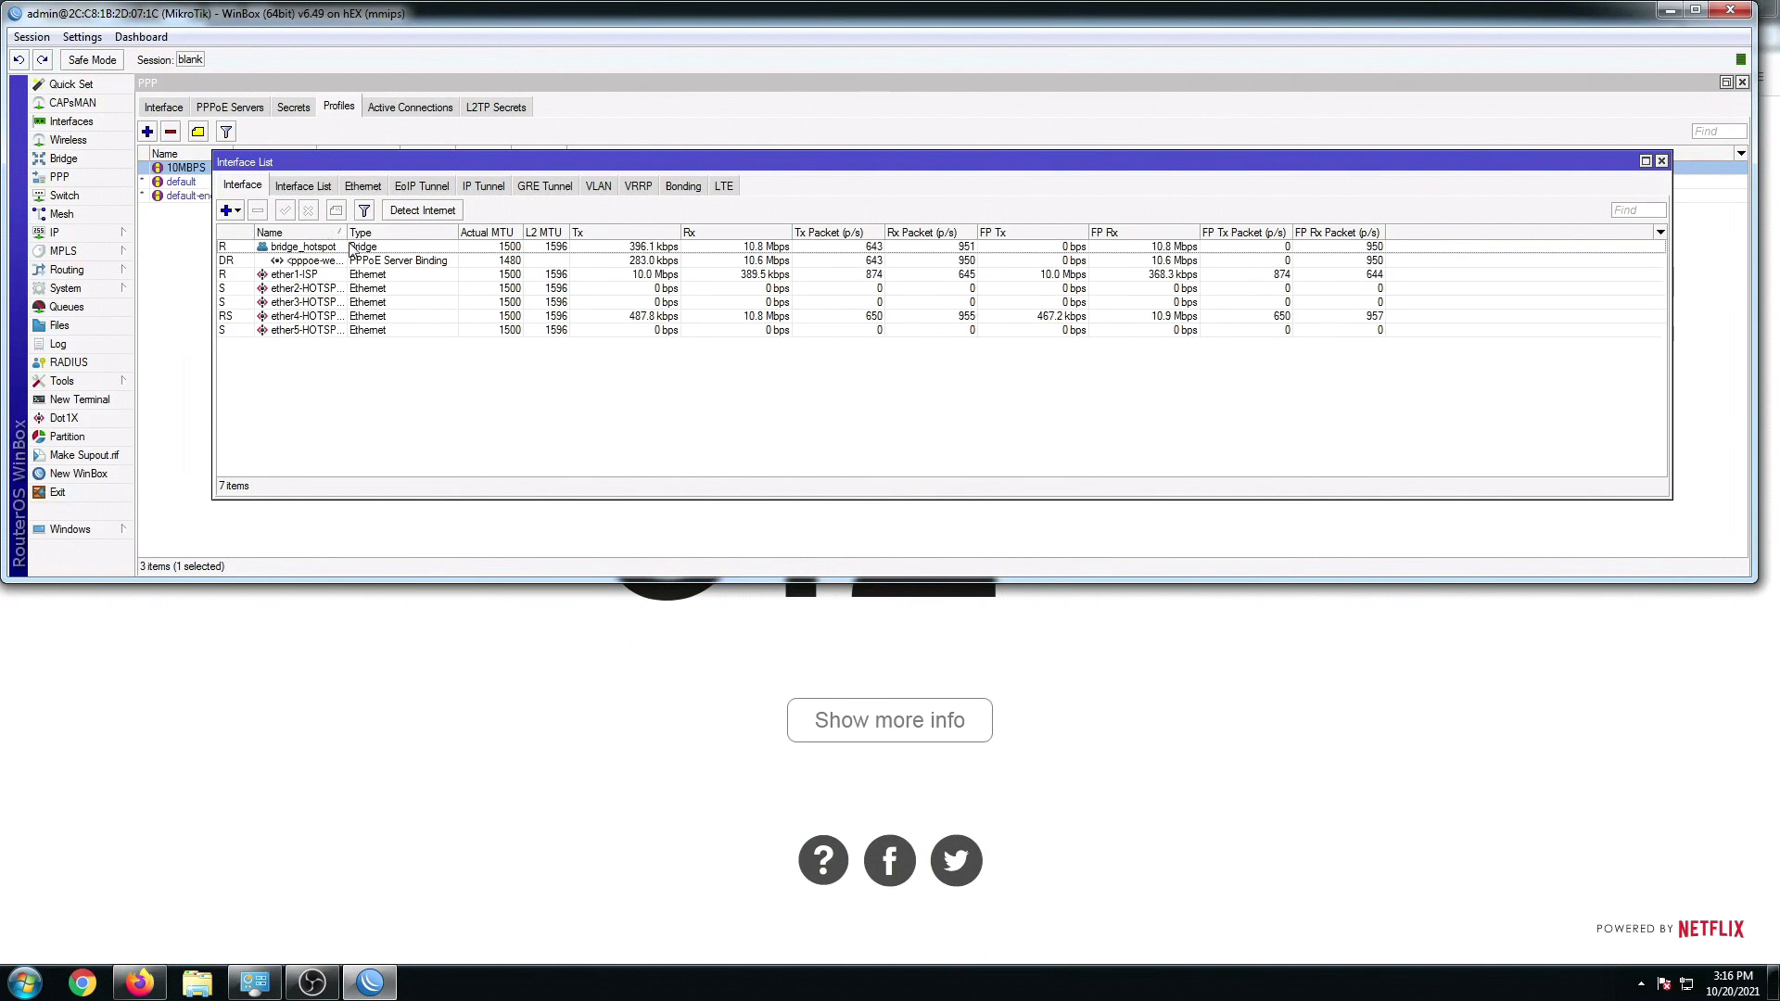
{"action": "left_click_drag", "start_coordinate": [348, 248], "coordinate": [478, 250]}
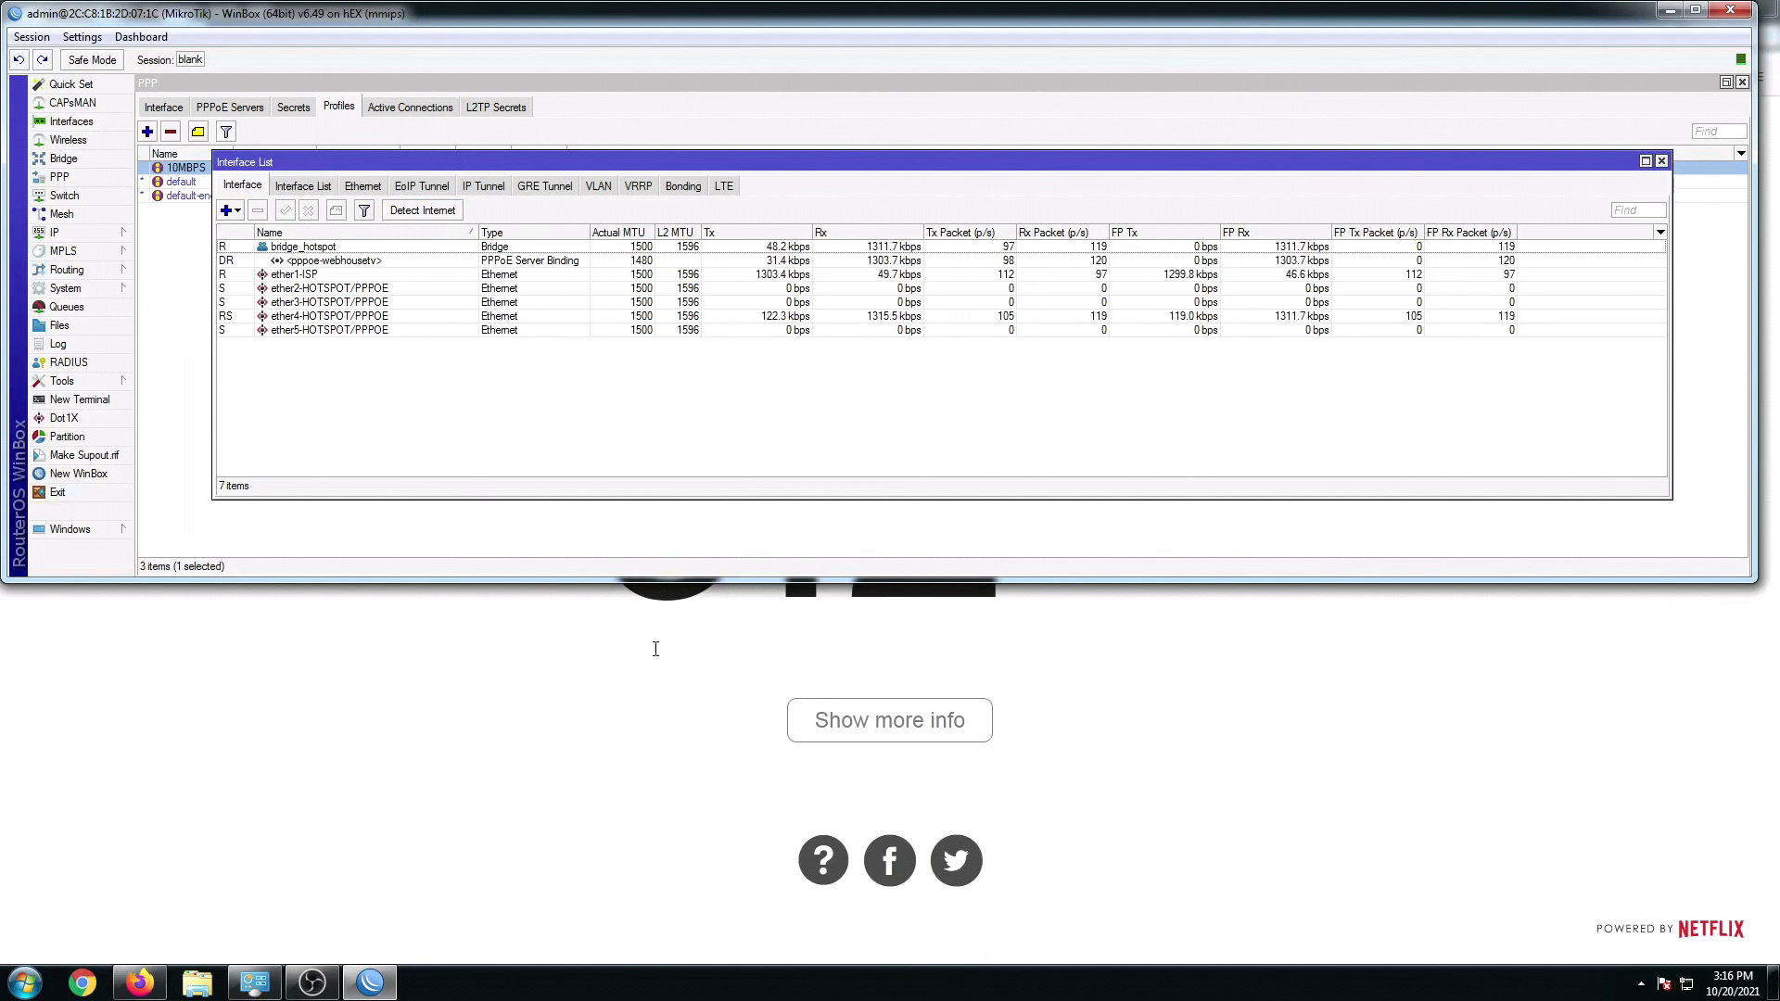
{"action": "left_click", "coordinate": [1647, 160]}
{"action": "left_click", "coordinate": [1695, 10]}
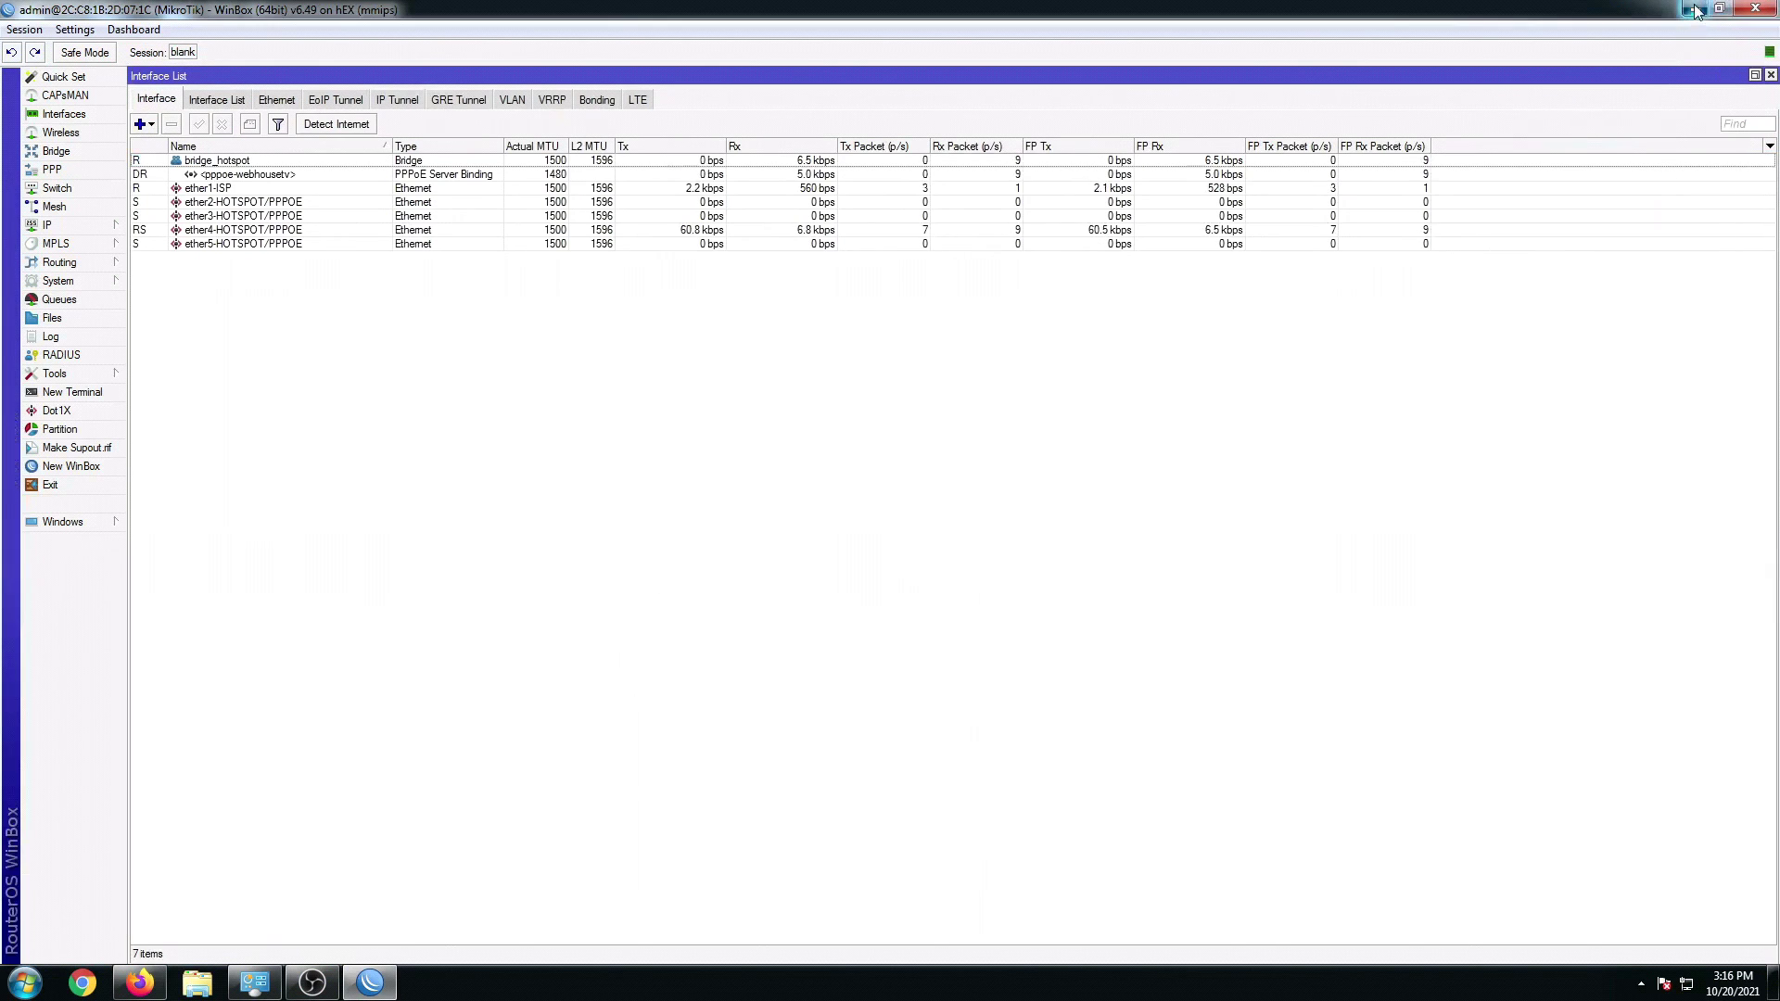
{"action": "left_click", "coordinate": [1695, 9]}
{"action": "left_click", "coordinate": [1694, 9]}
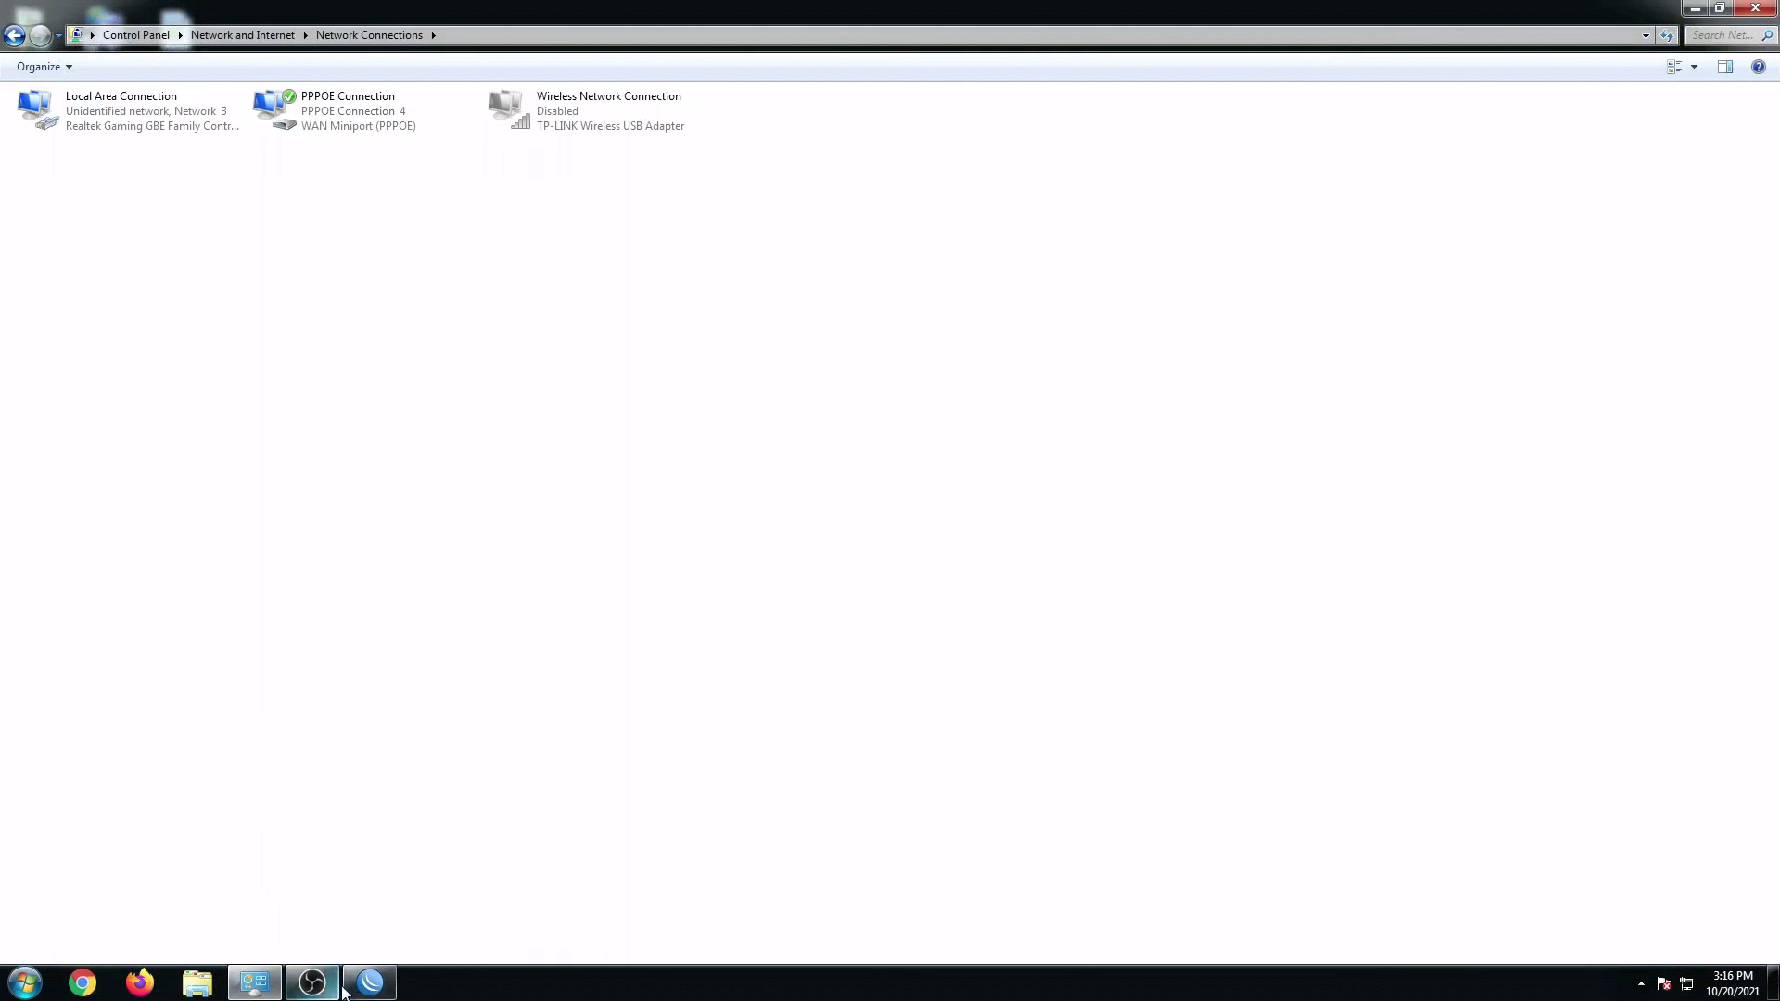
Step: Disconnect the PPPOE Connection in Network Connections, then bring WinBox back to the front
{"action": "right_click", "coordinate": [315, 133]}
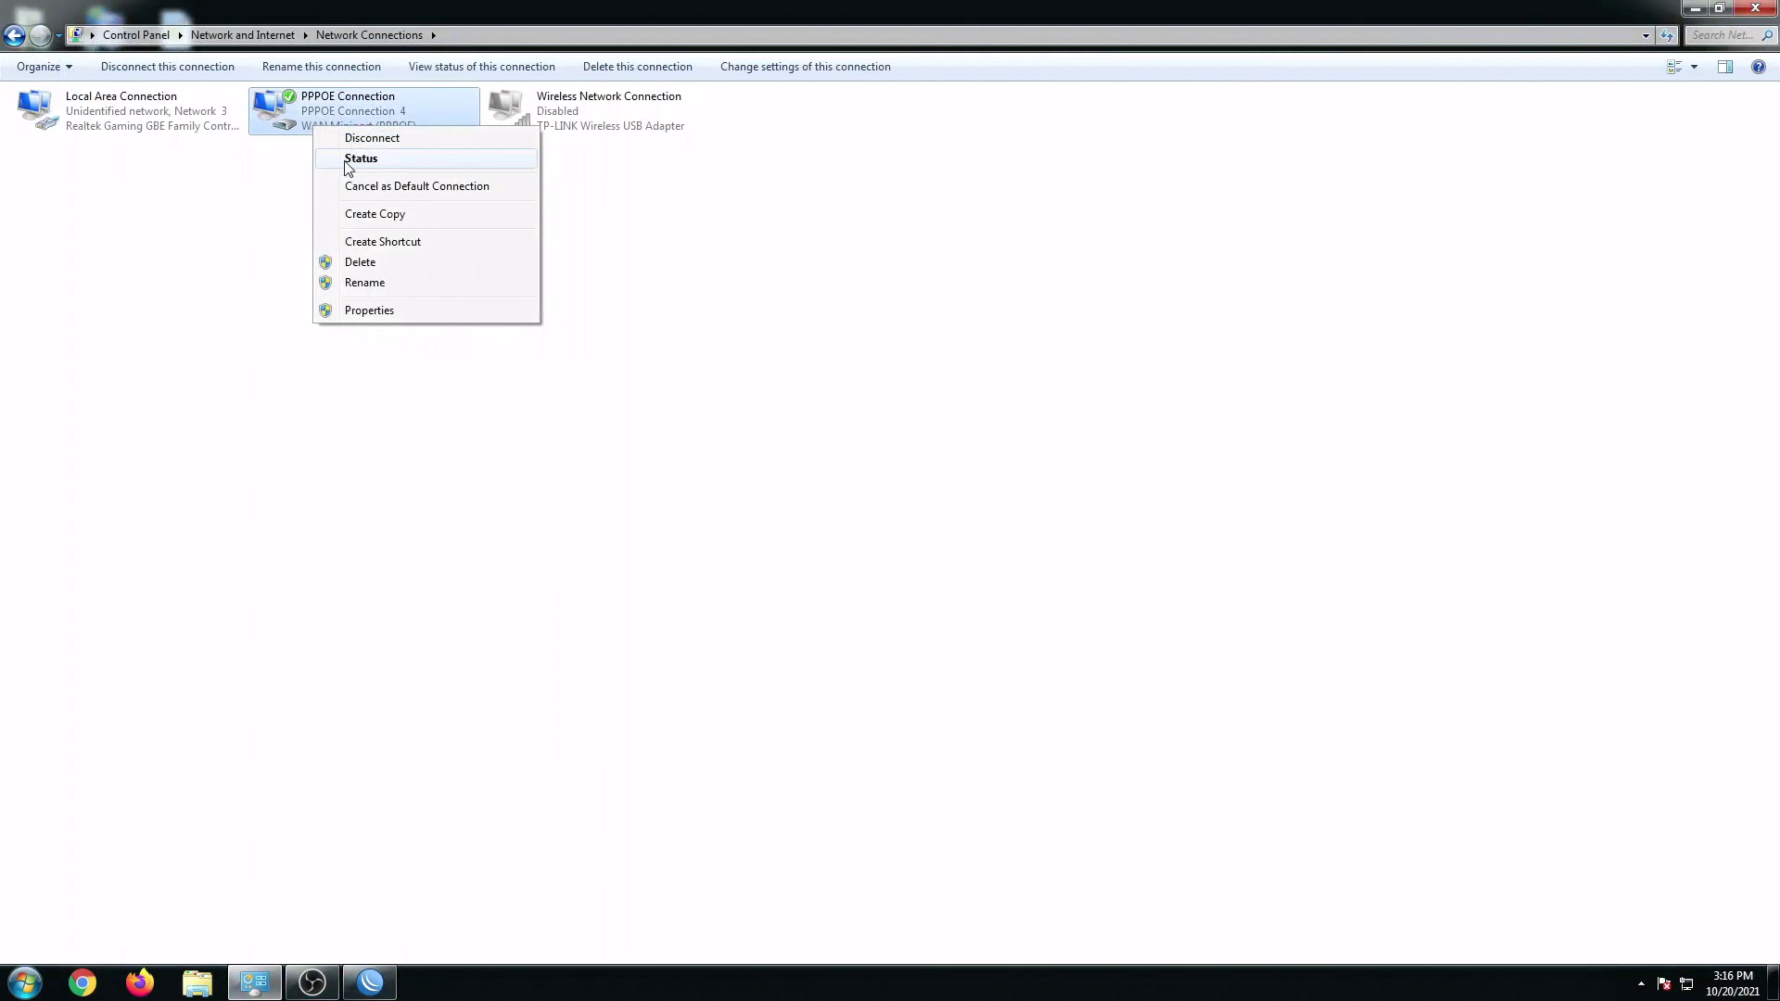
{"action": "left_click", "coordinate": [364, 138]}
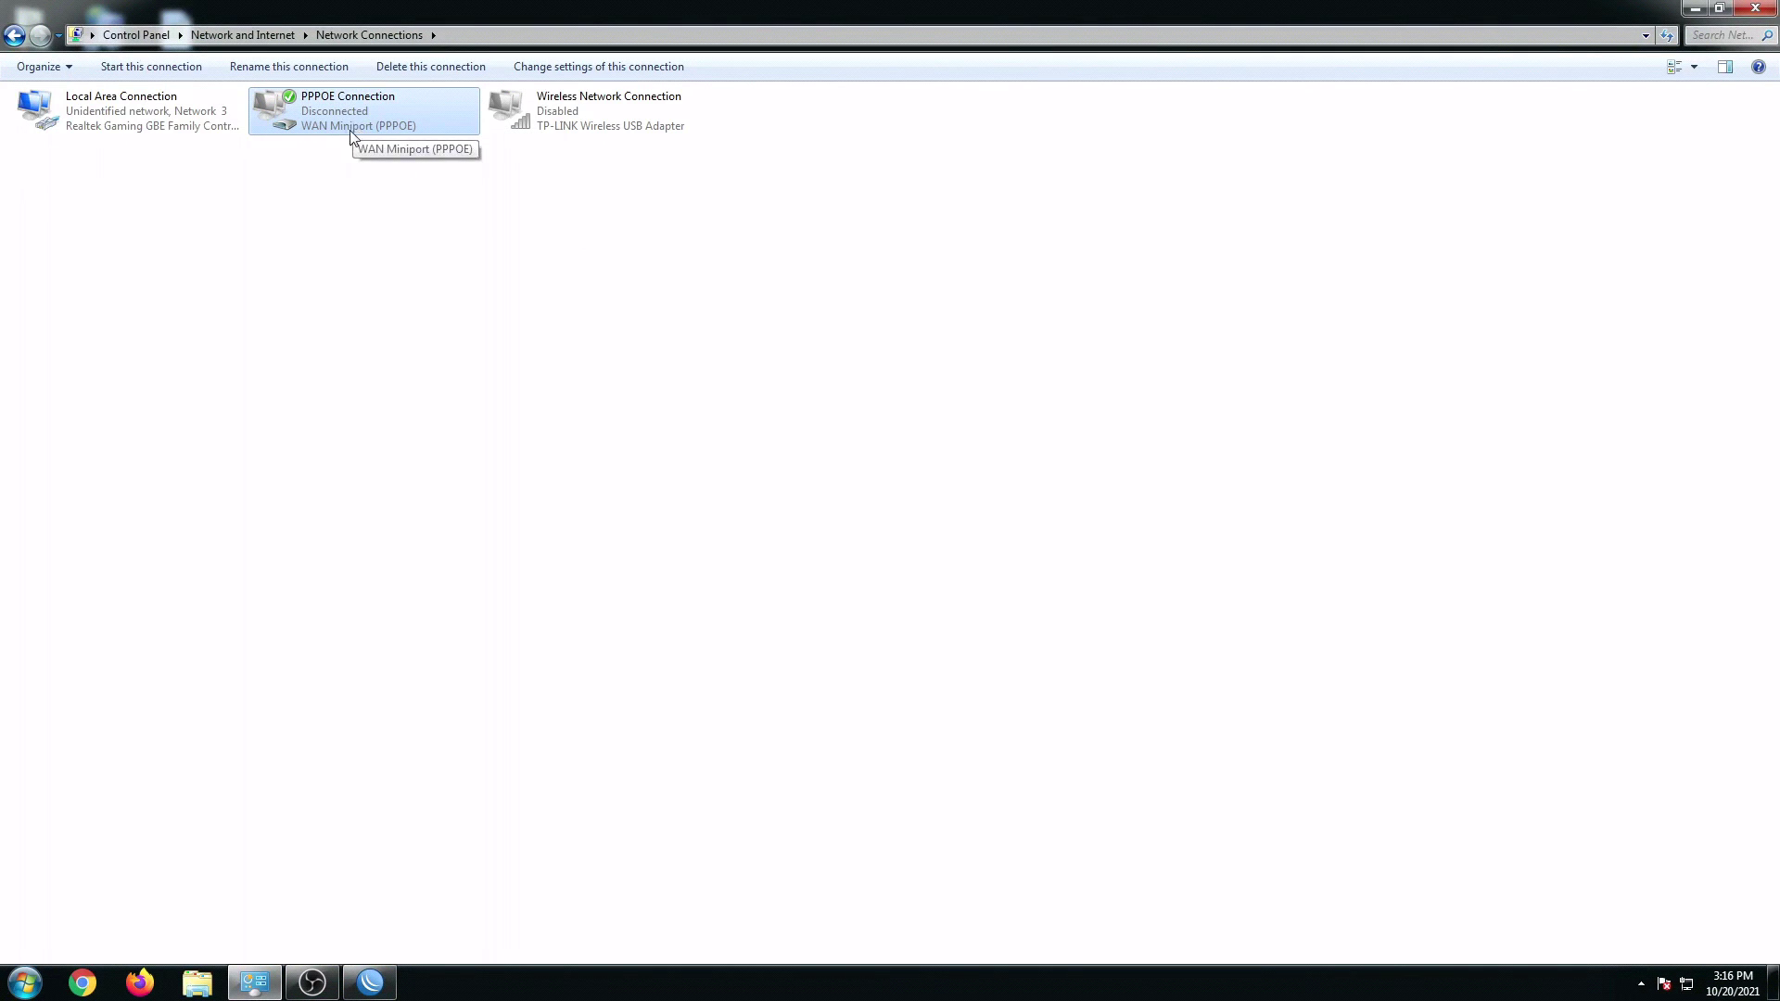
{"action": "left_click", "coordinate": [353, 269]}
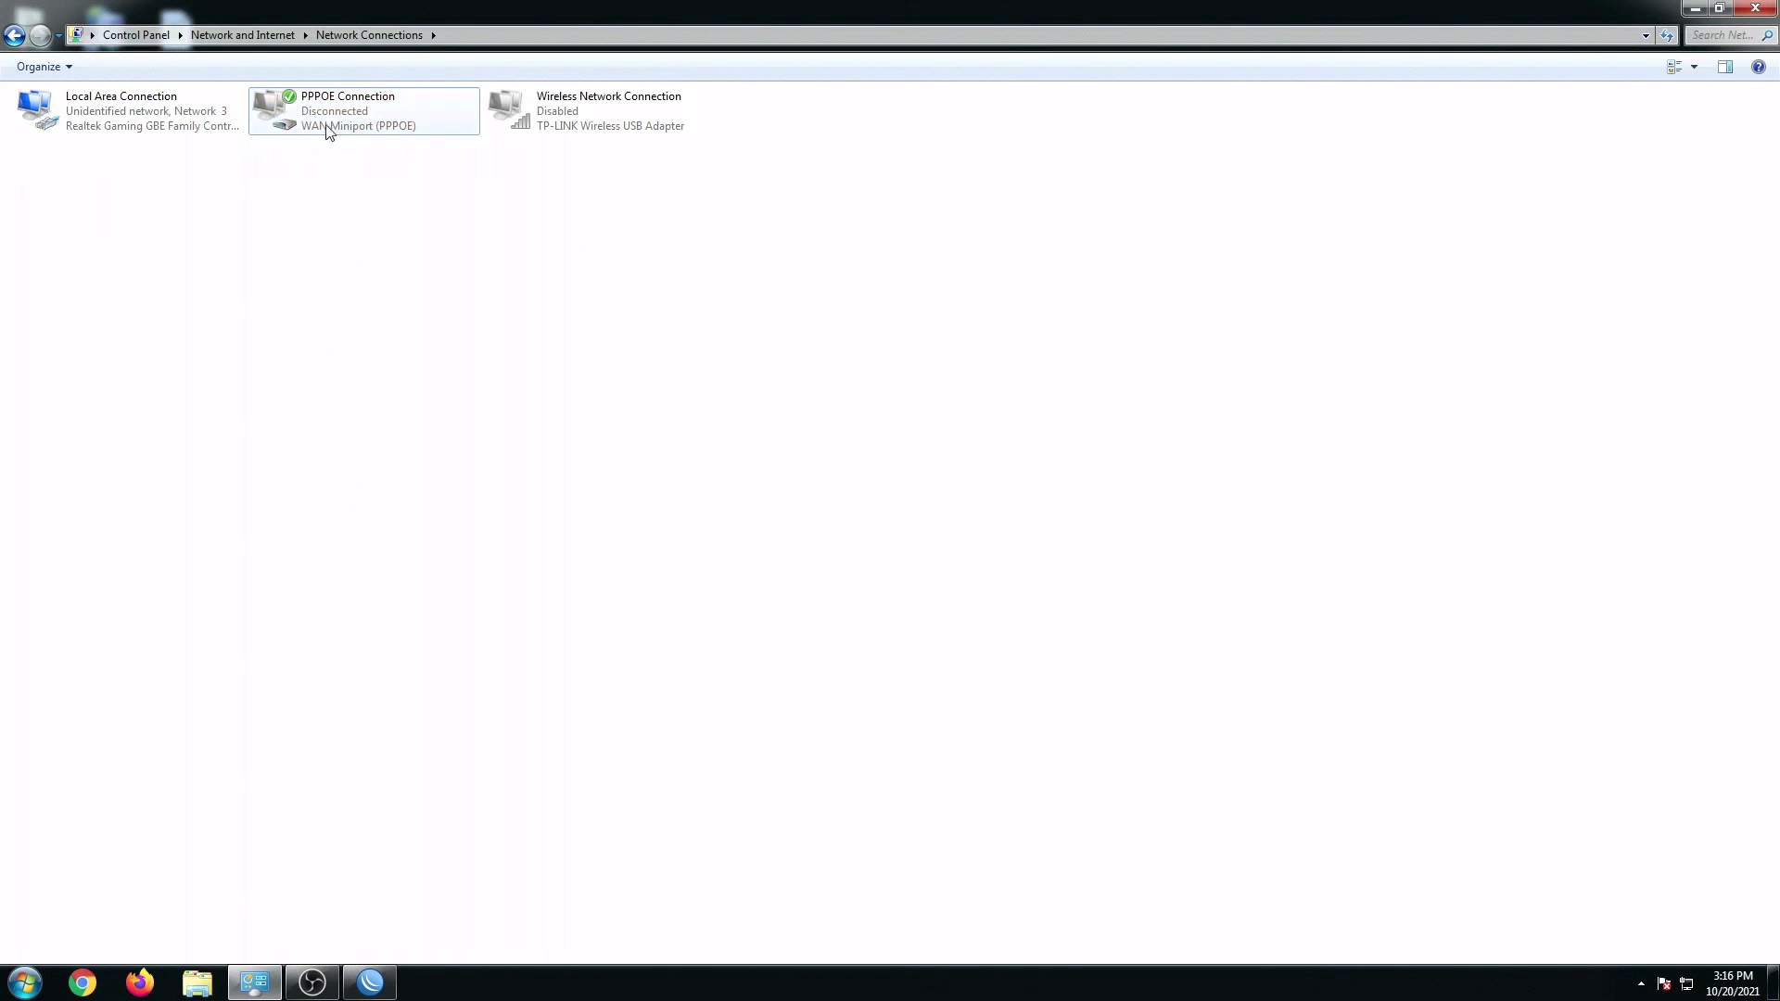
{"action": "left_click", "coordinate": [370, 983]}
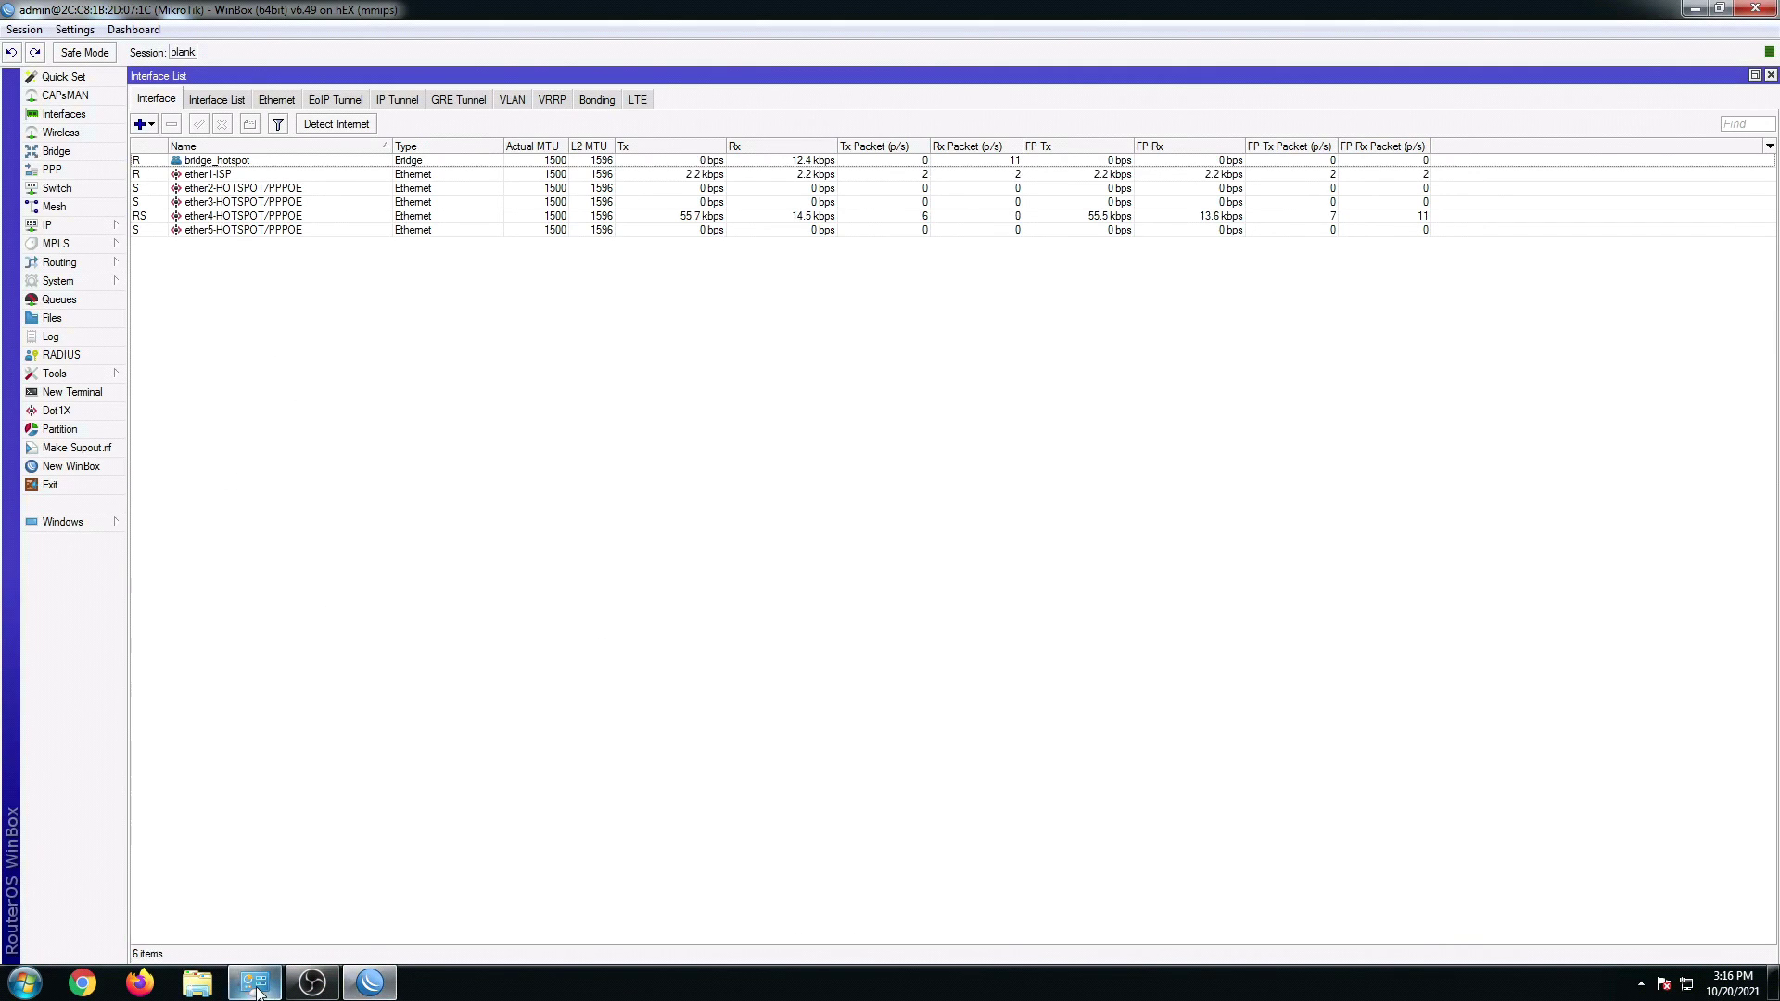
Step: Select the ether4-HOTSPOT/PPPOE interface in WinBox, then switch to a new Firefox tab
{"action": "mouse_move", "coordinate": [258, 990]}
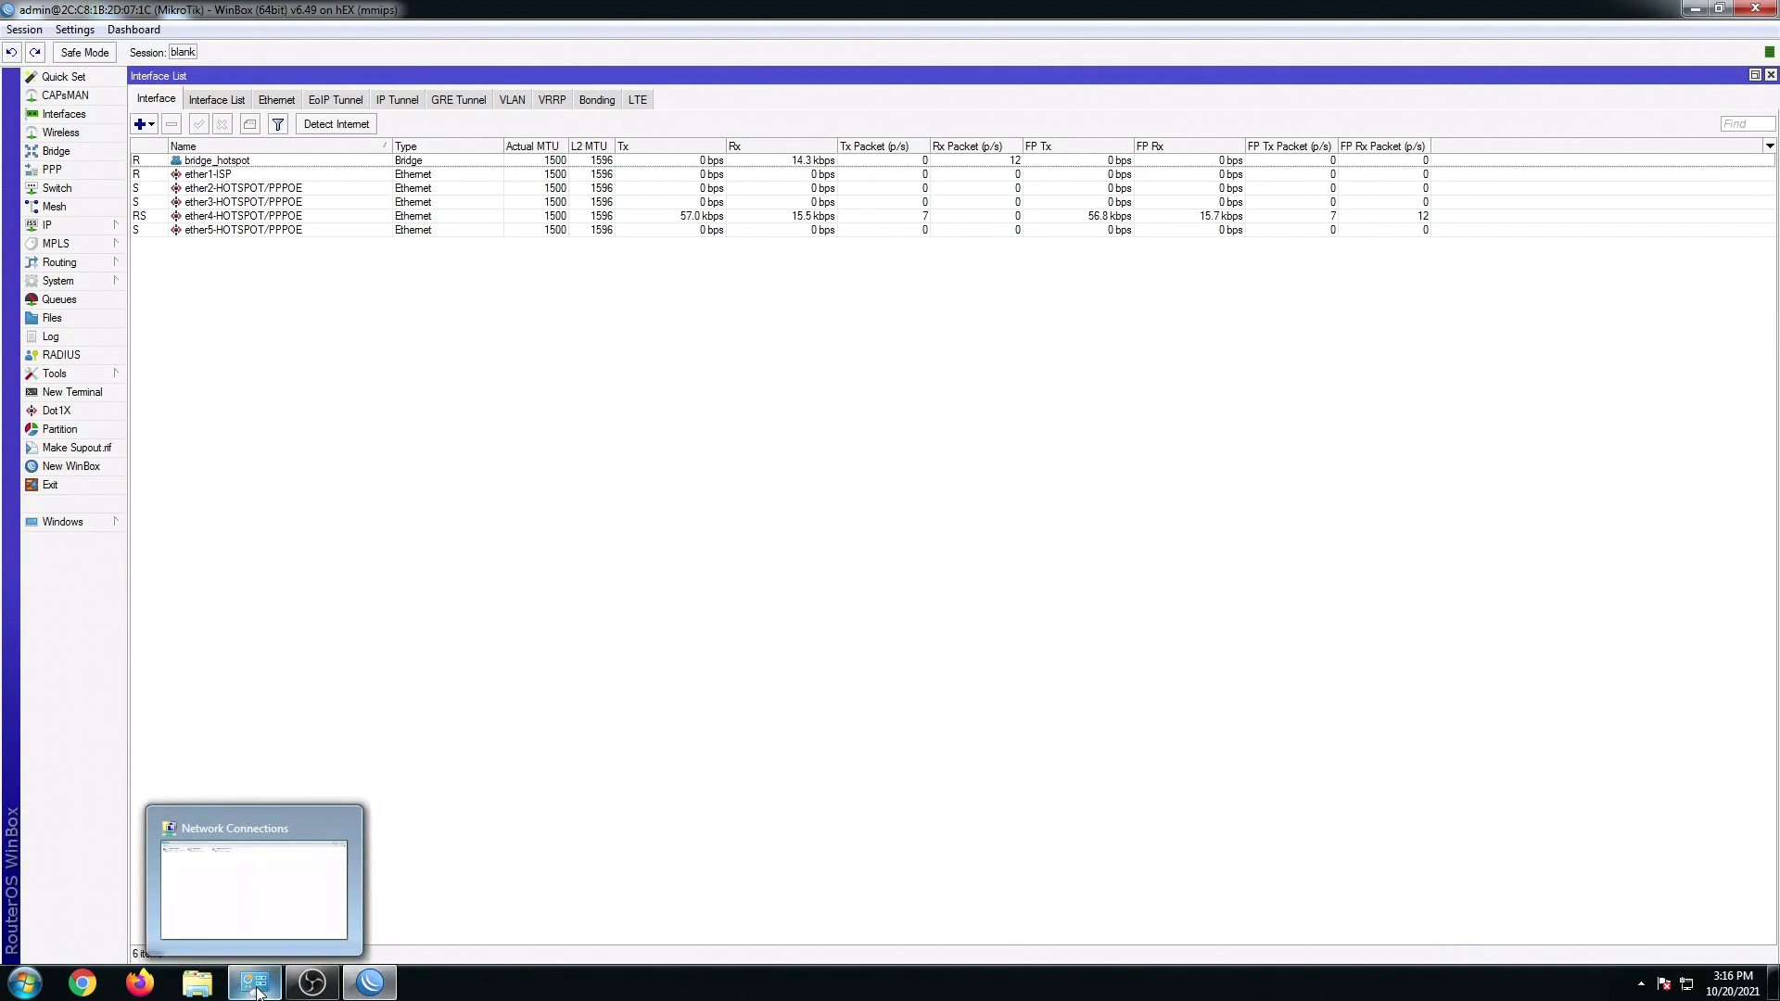
{"action": "left_click", "coordinate": [260, 228]}
{"action": "left_click", "coordinate": [265, 217]}
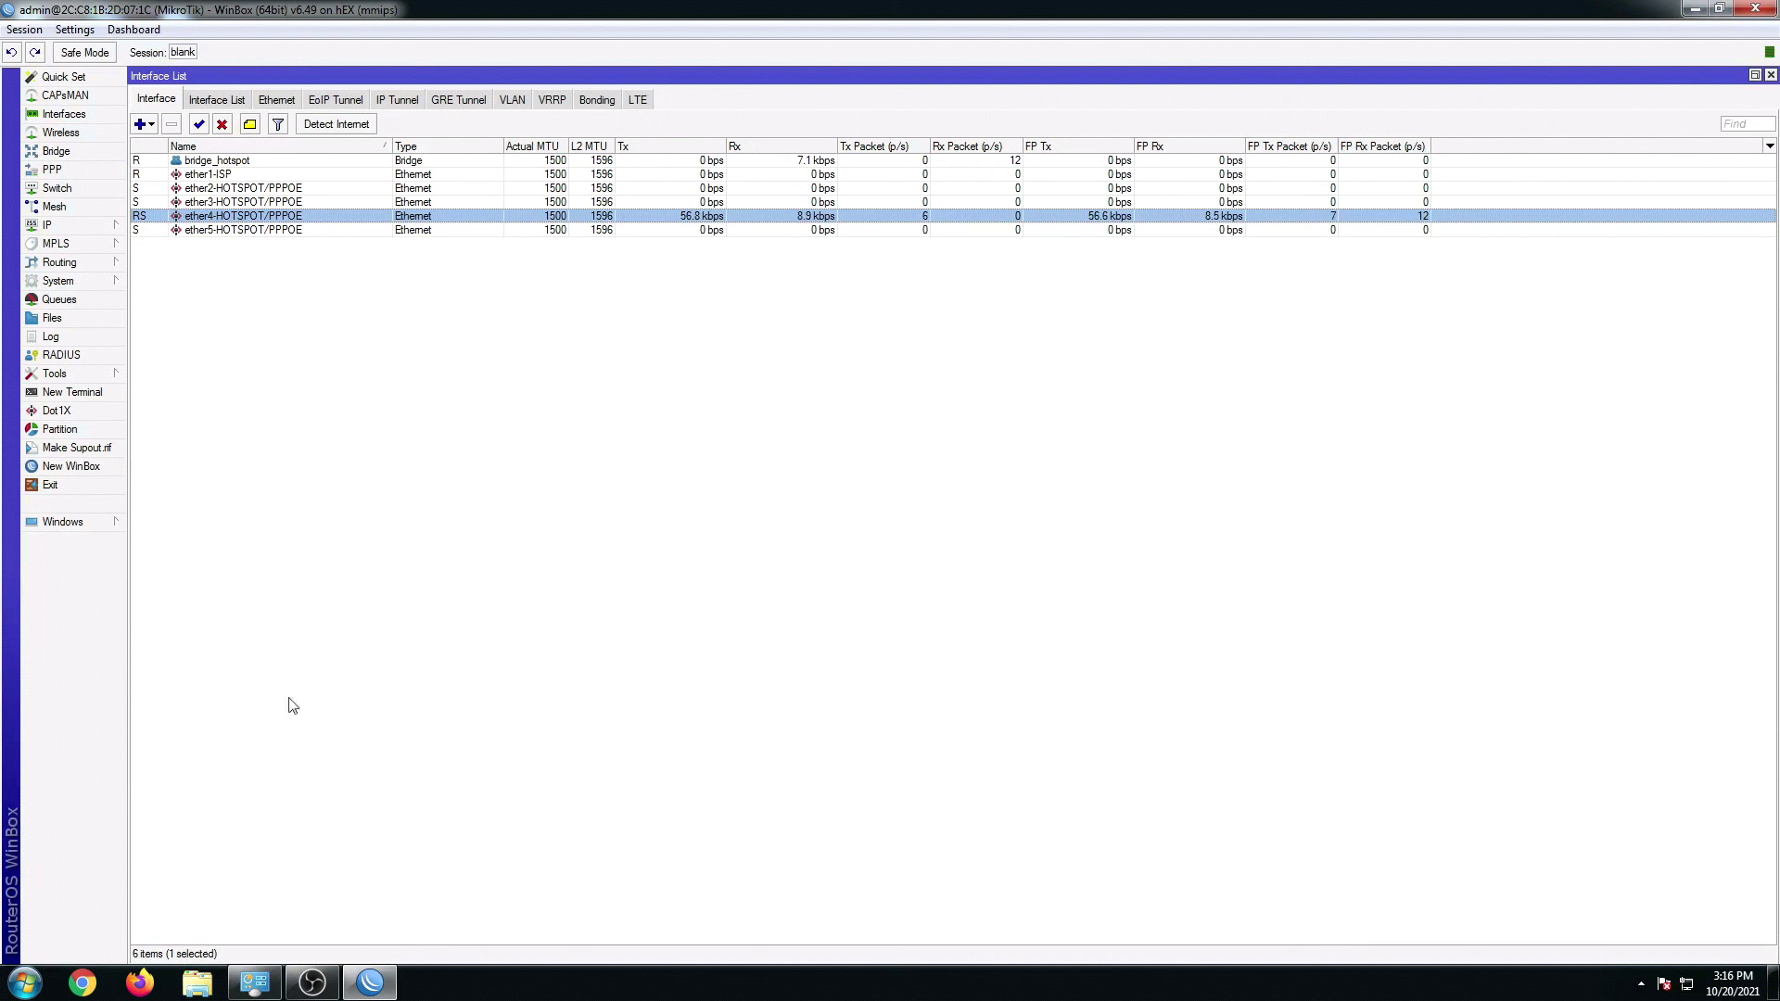
{"action": "left_click", "coordinate": [139, 982]}
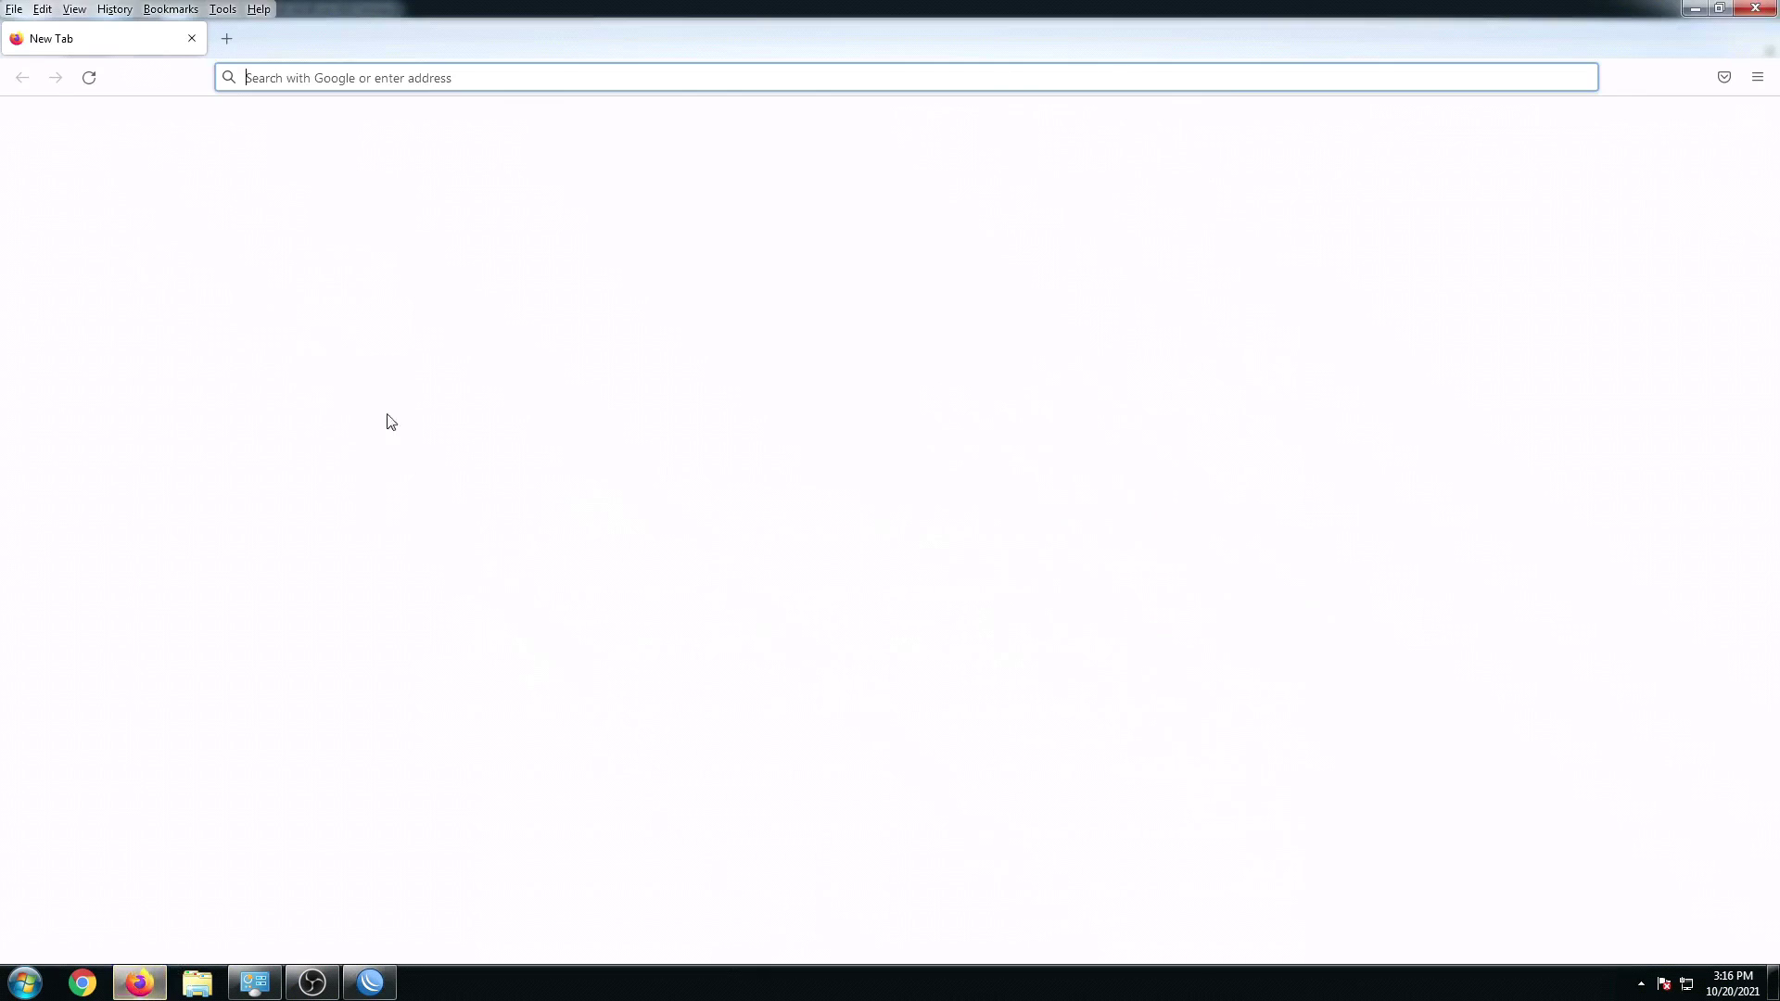
Step: Load 10.0.0.251 in Firefox to show the hotspot session status page, then return to WinBox
{"action": "left_click", "coordinate": [319, 84]}
{"action": "type", "text": "1"}
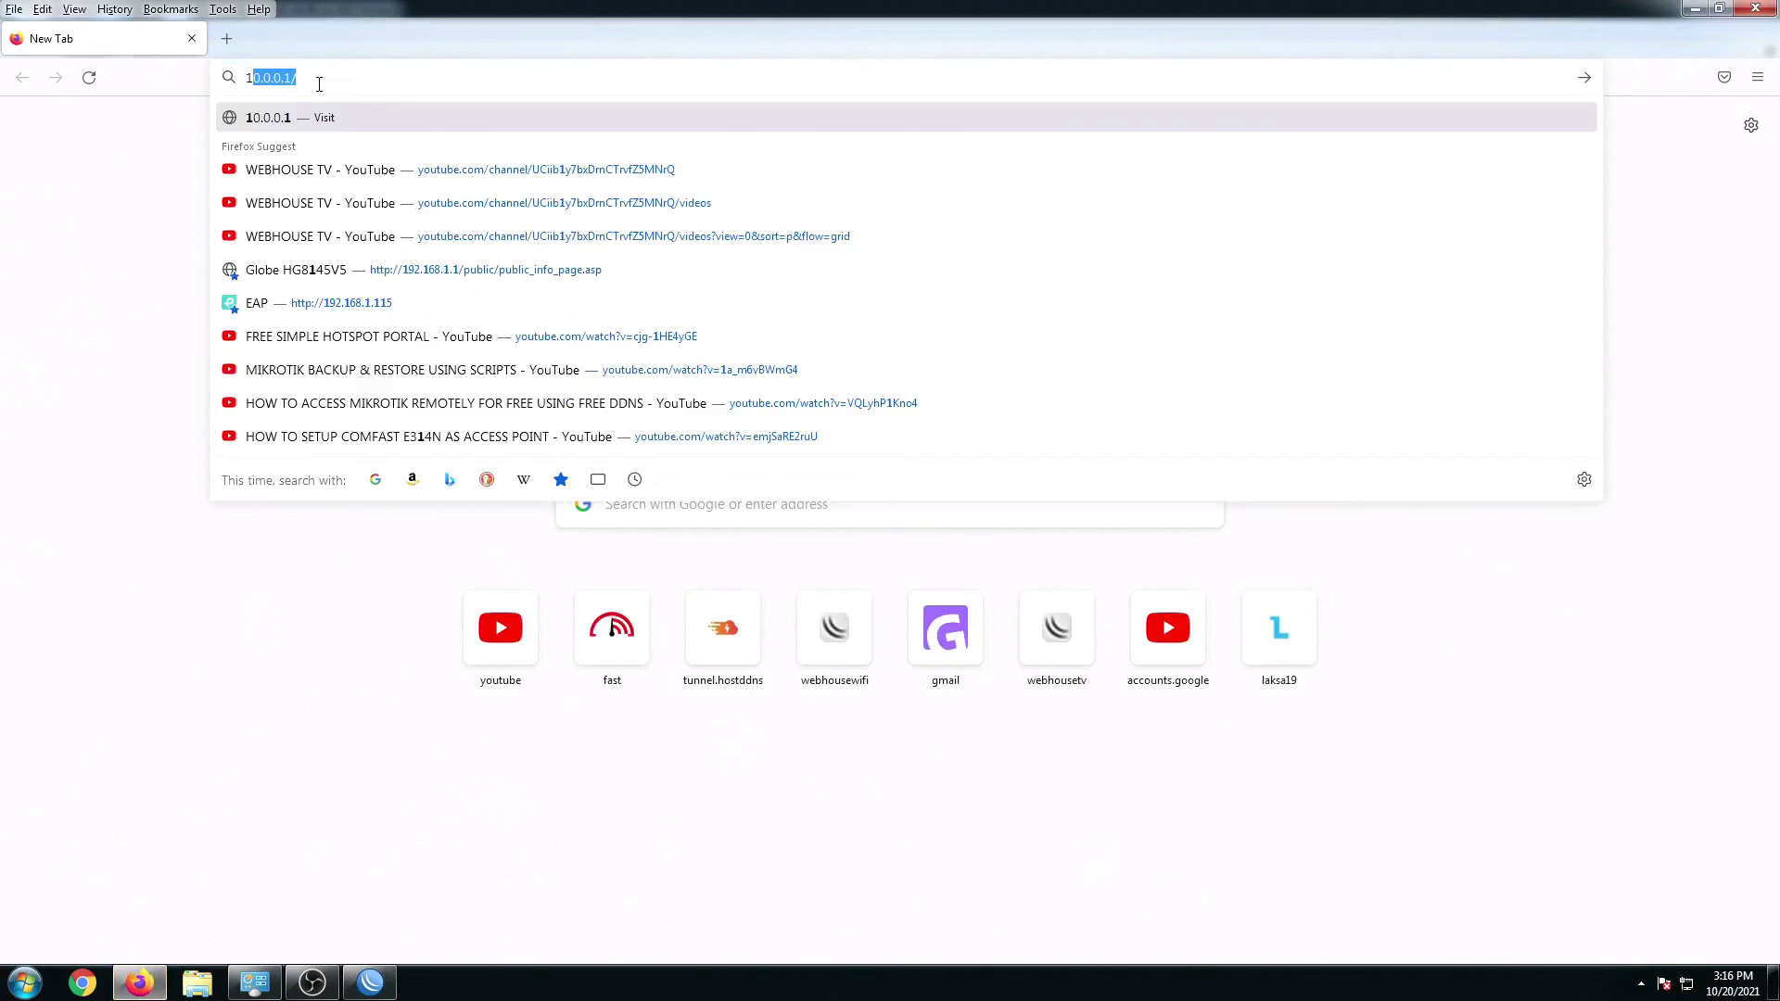
{"action": "type", "text": "0.0.1"}
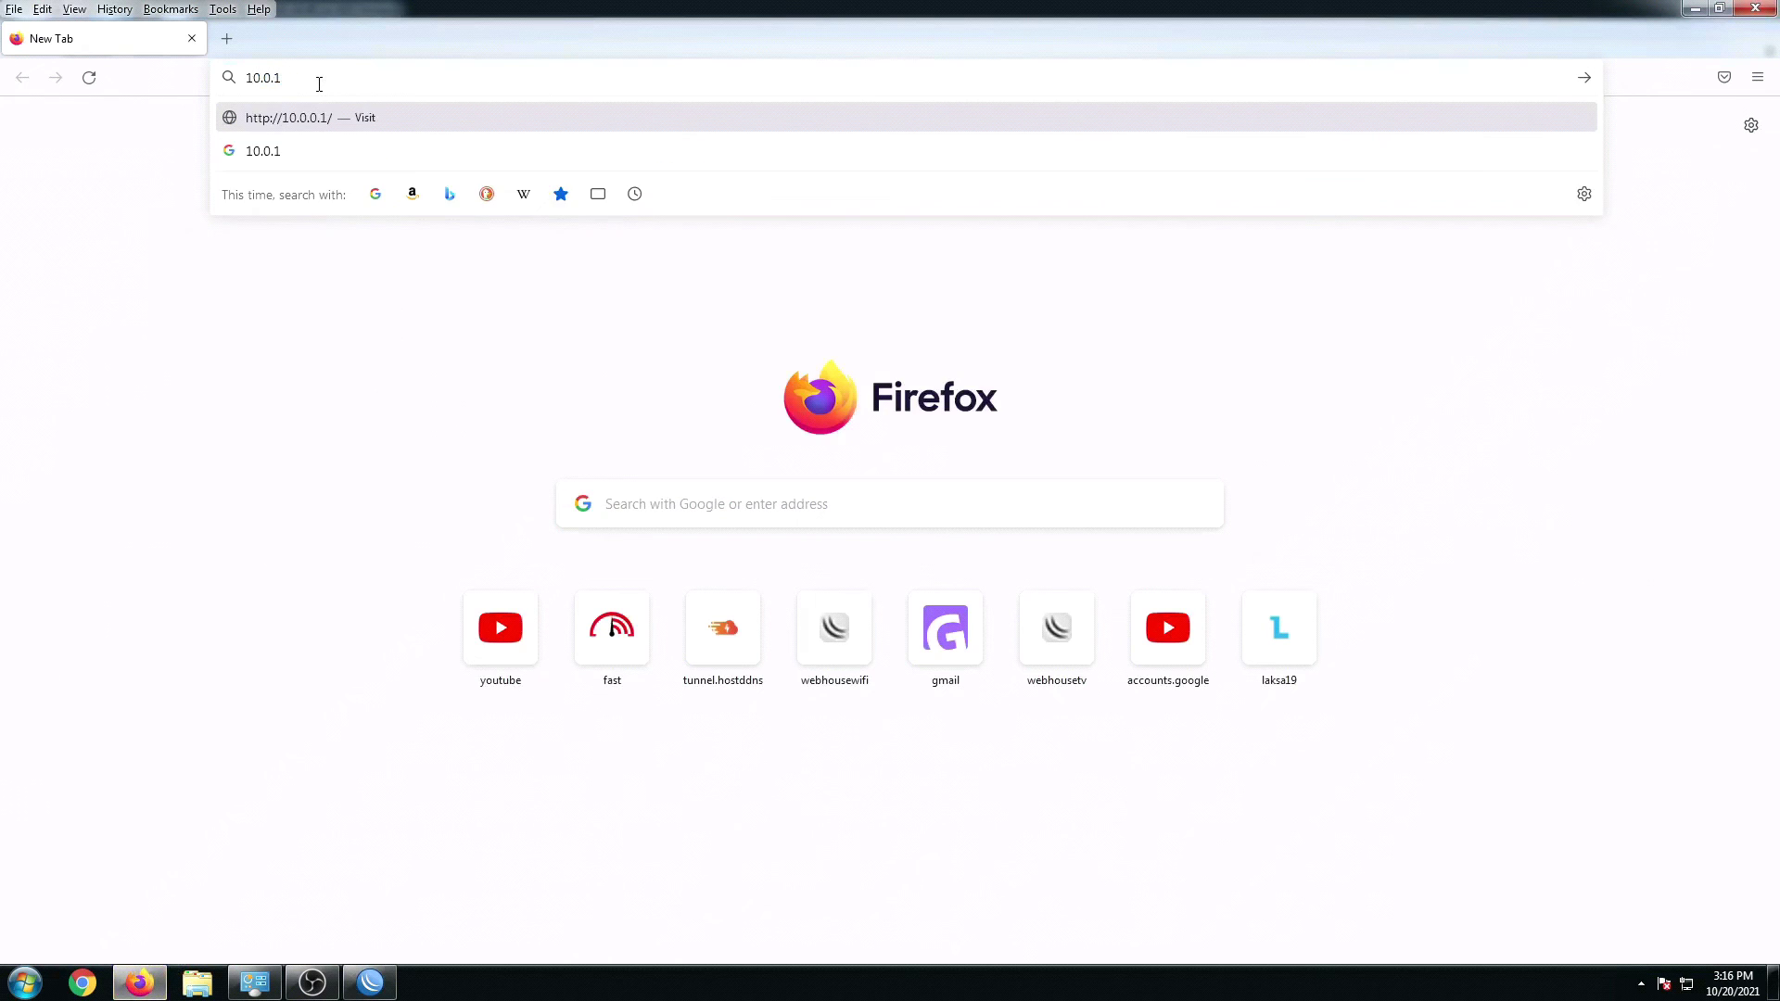
{"action": "key", "text": "BackSpace"}
{"action": "type", "text": ".0"}
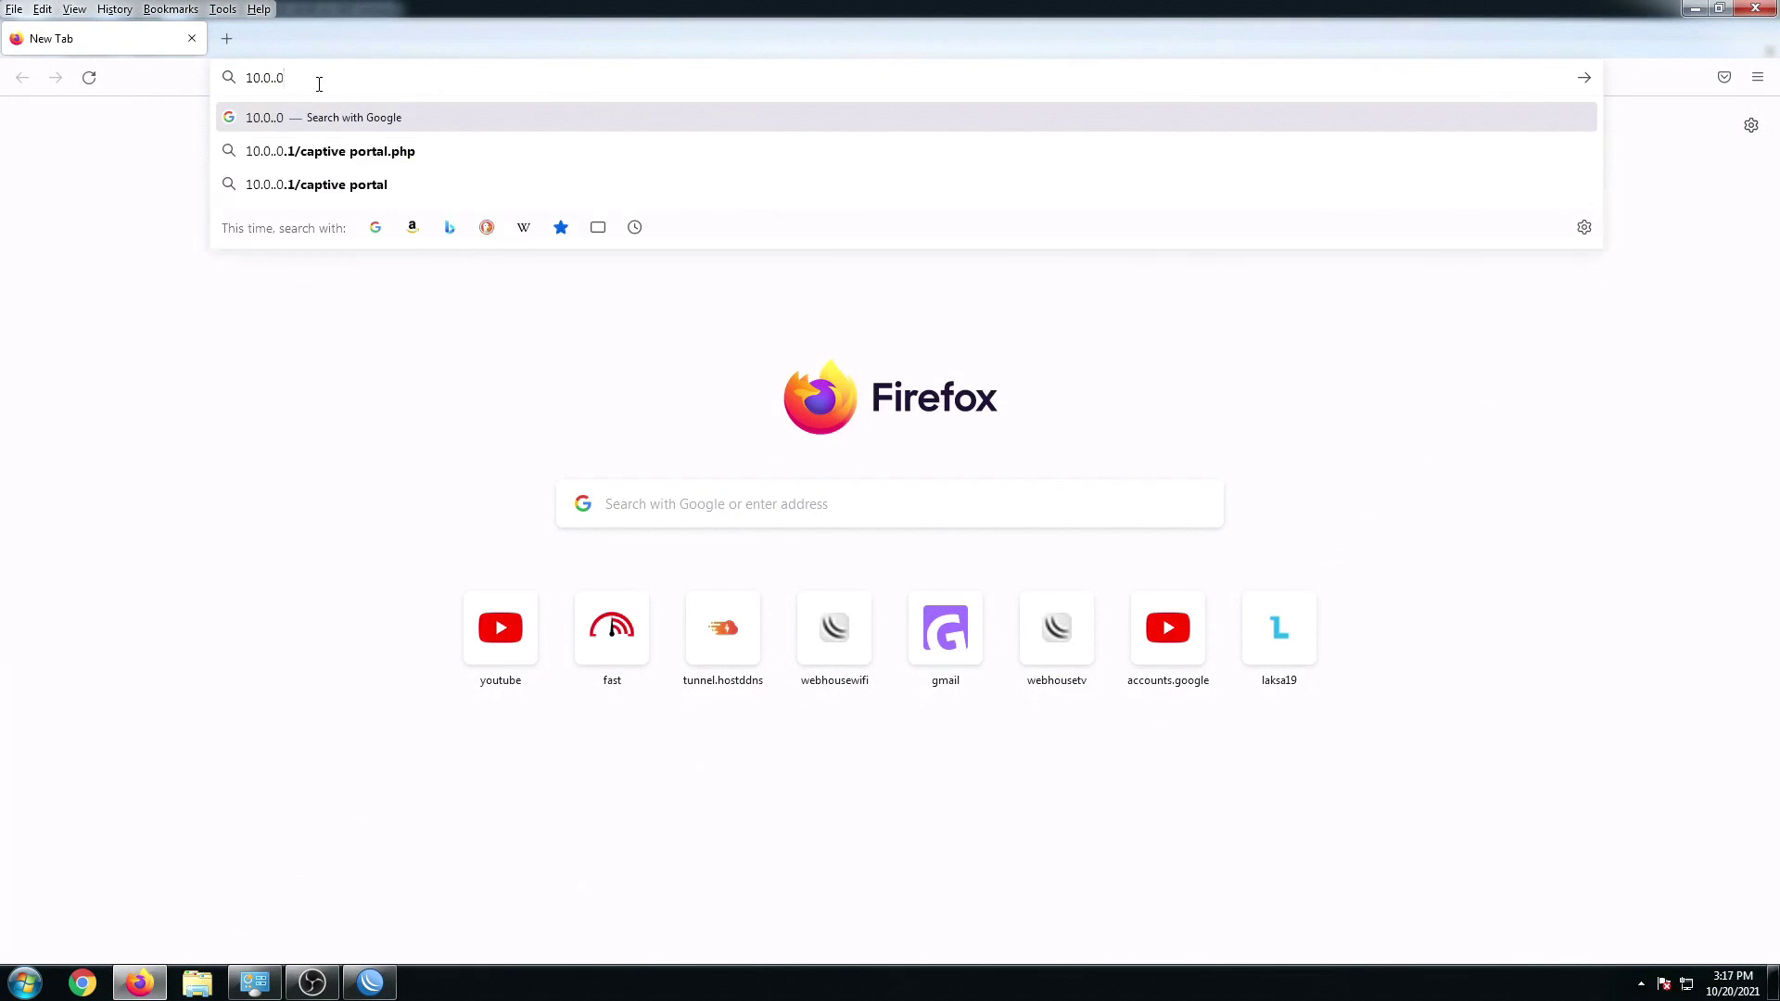
{"action": "key", "text": "BackSpace"}
{"action": "key", "text": "BackSpace"}
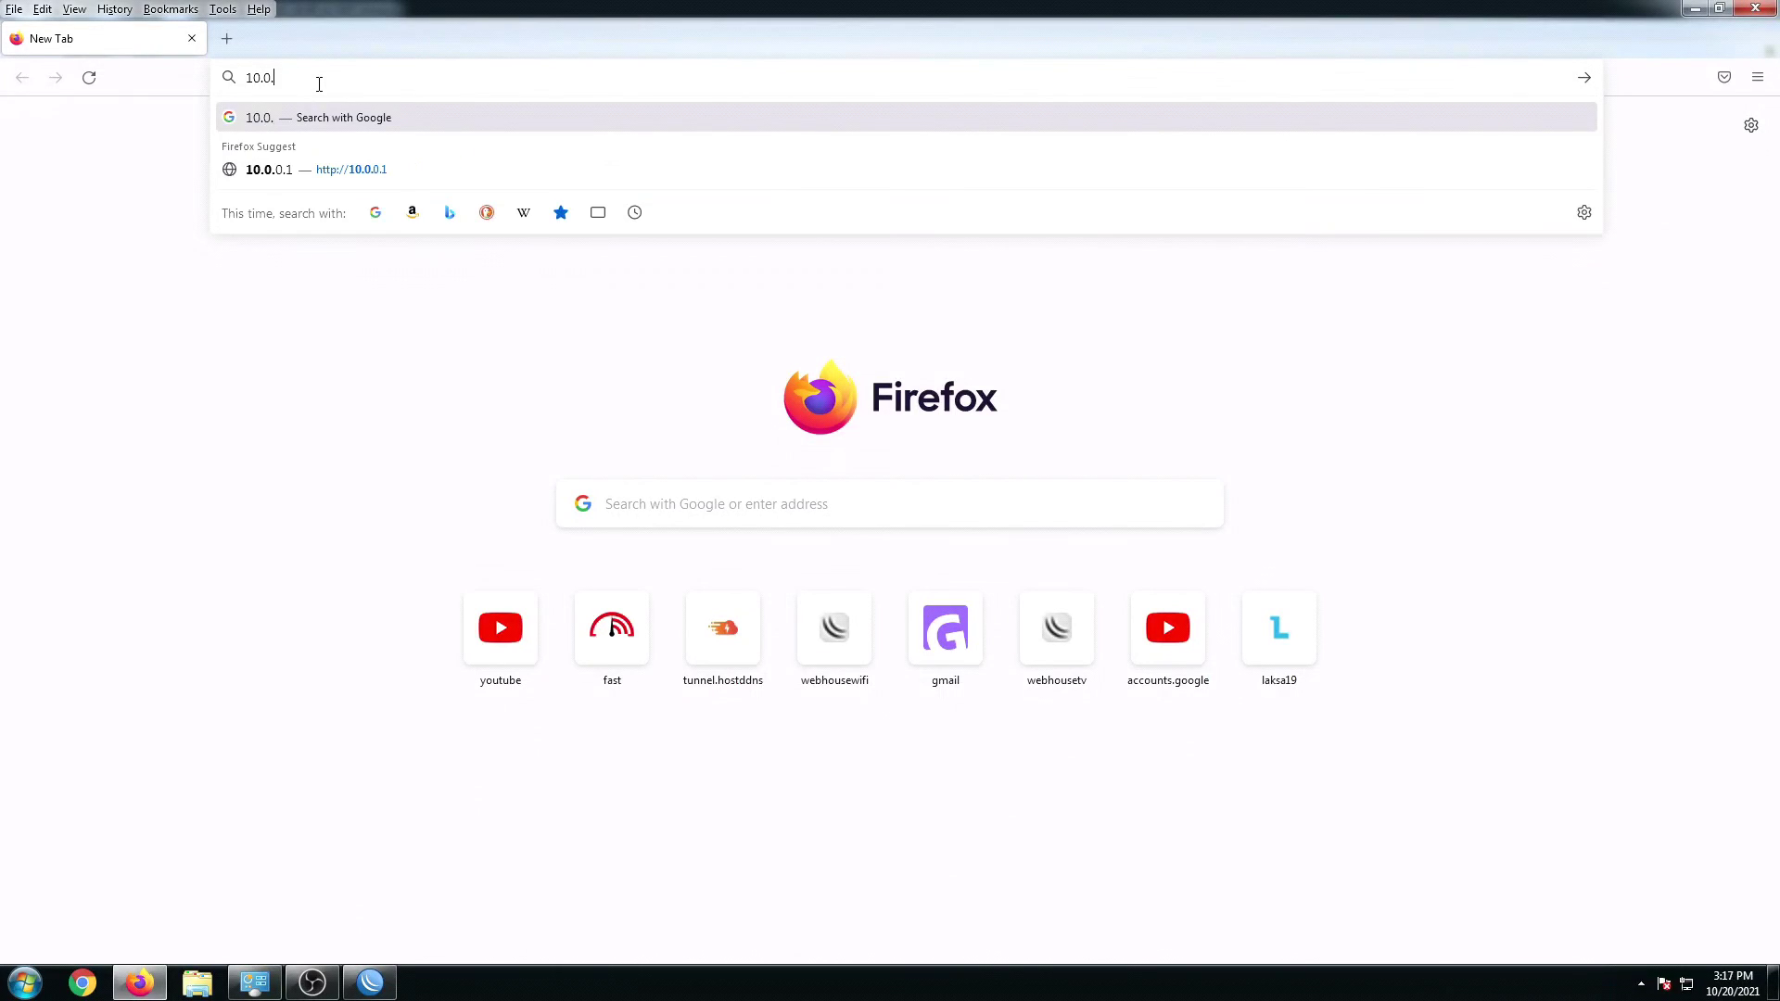
{"action": "type", "text": "0.251"}
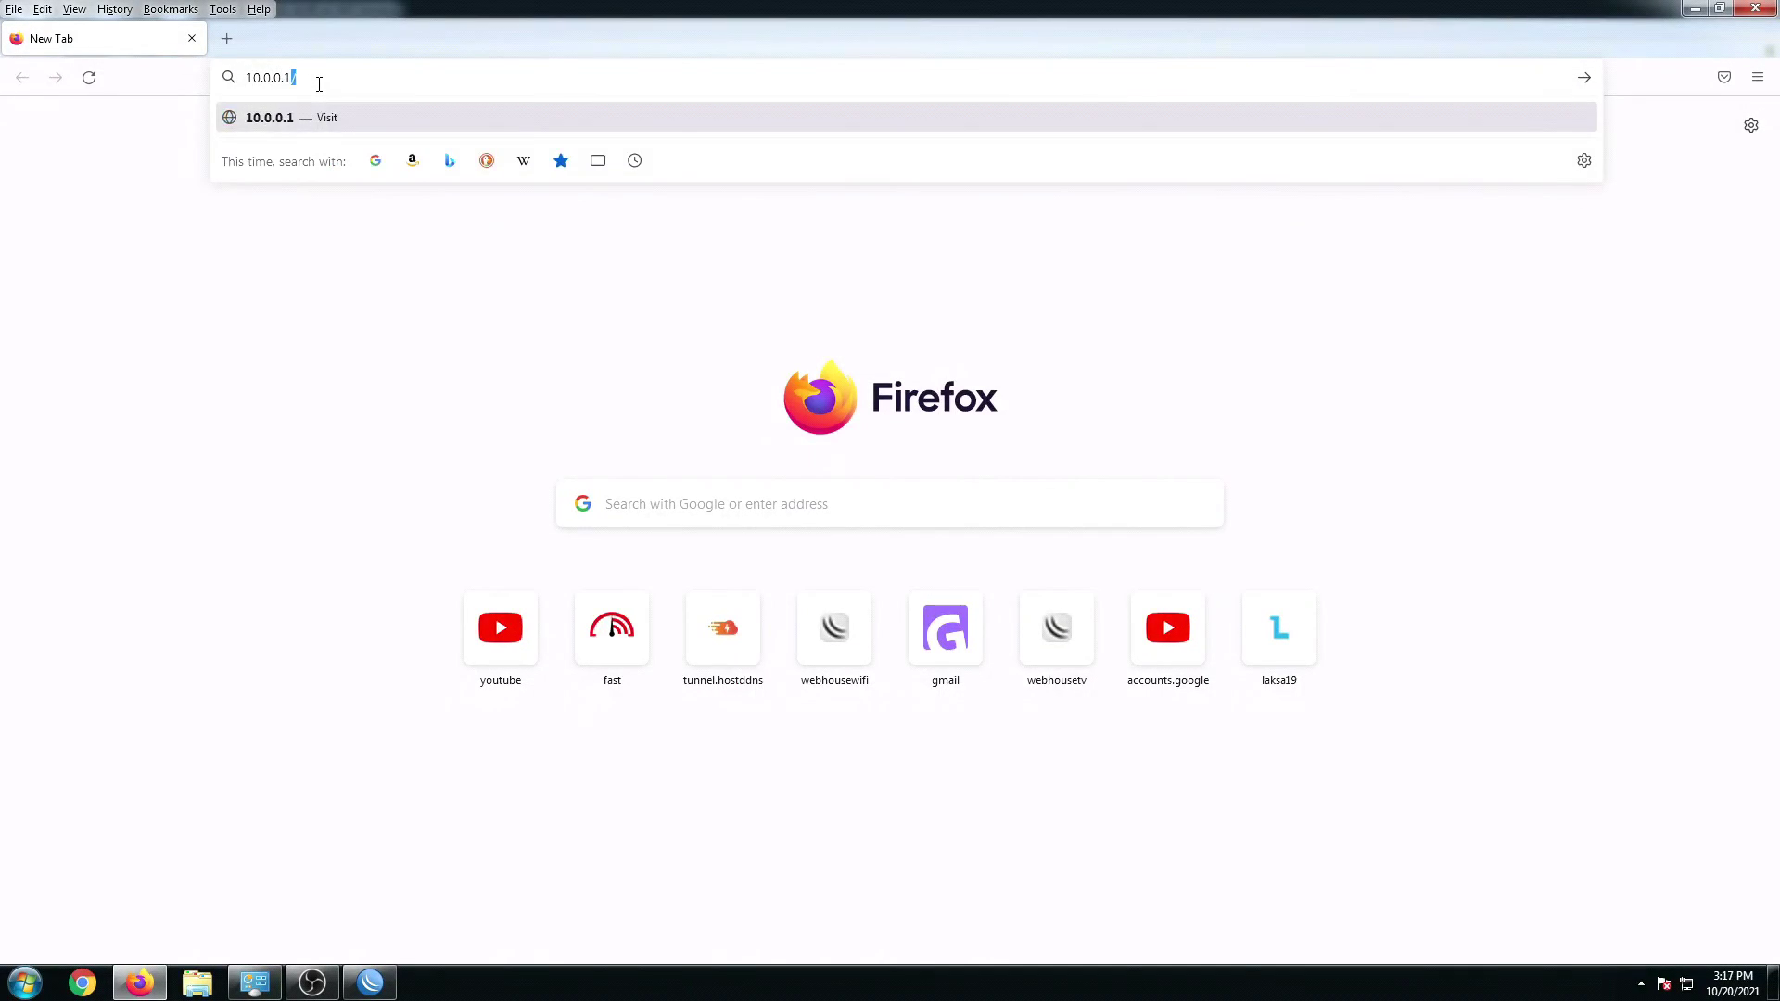
{"action": "key", "text": "Return"}
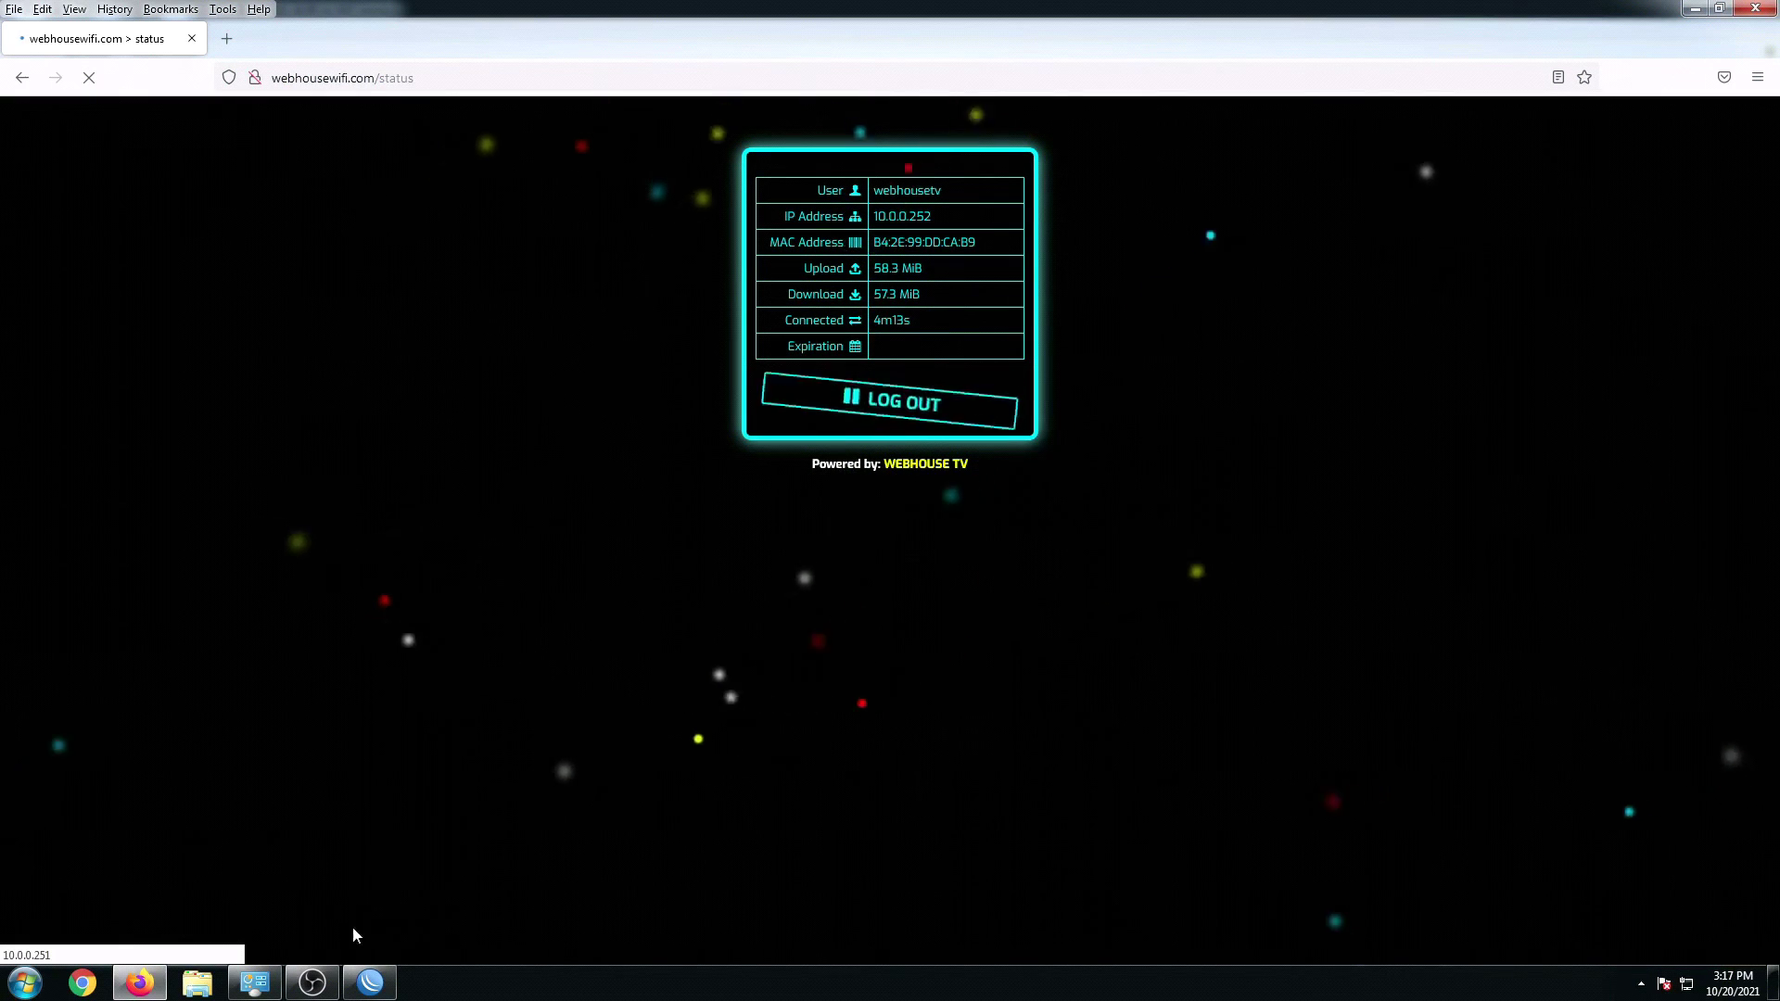
{"action": "left_click", "coordinate": [370, 982]}
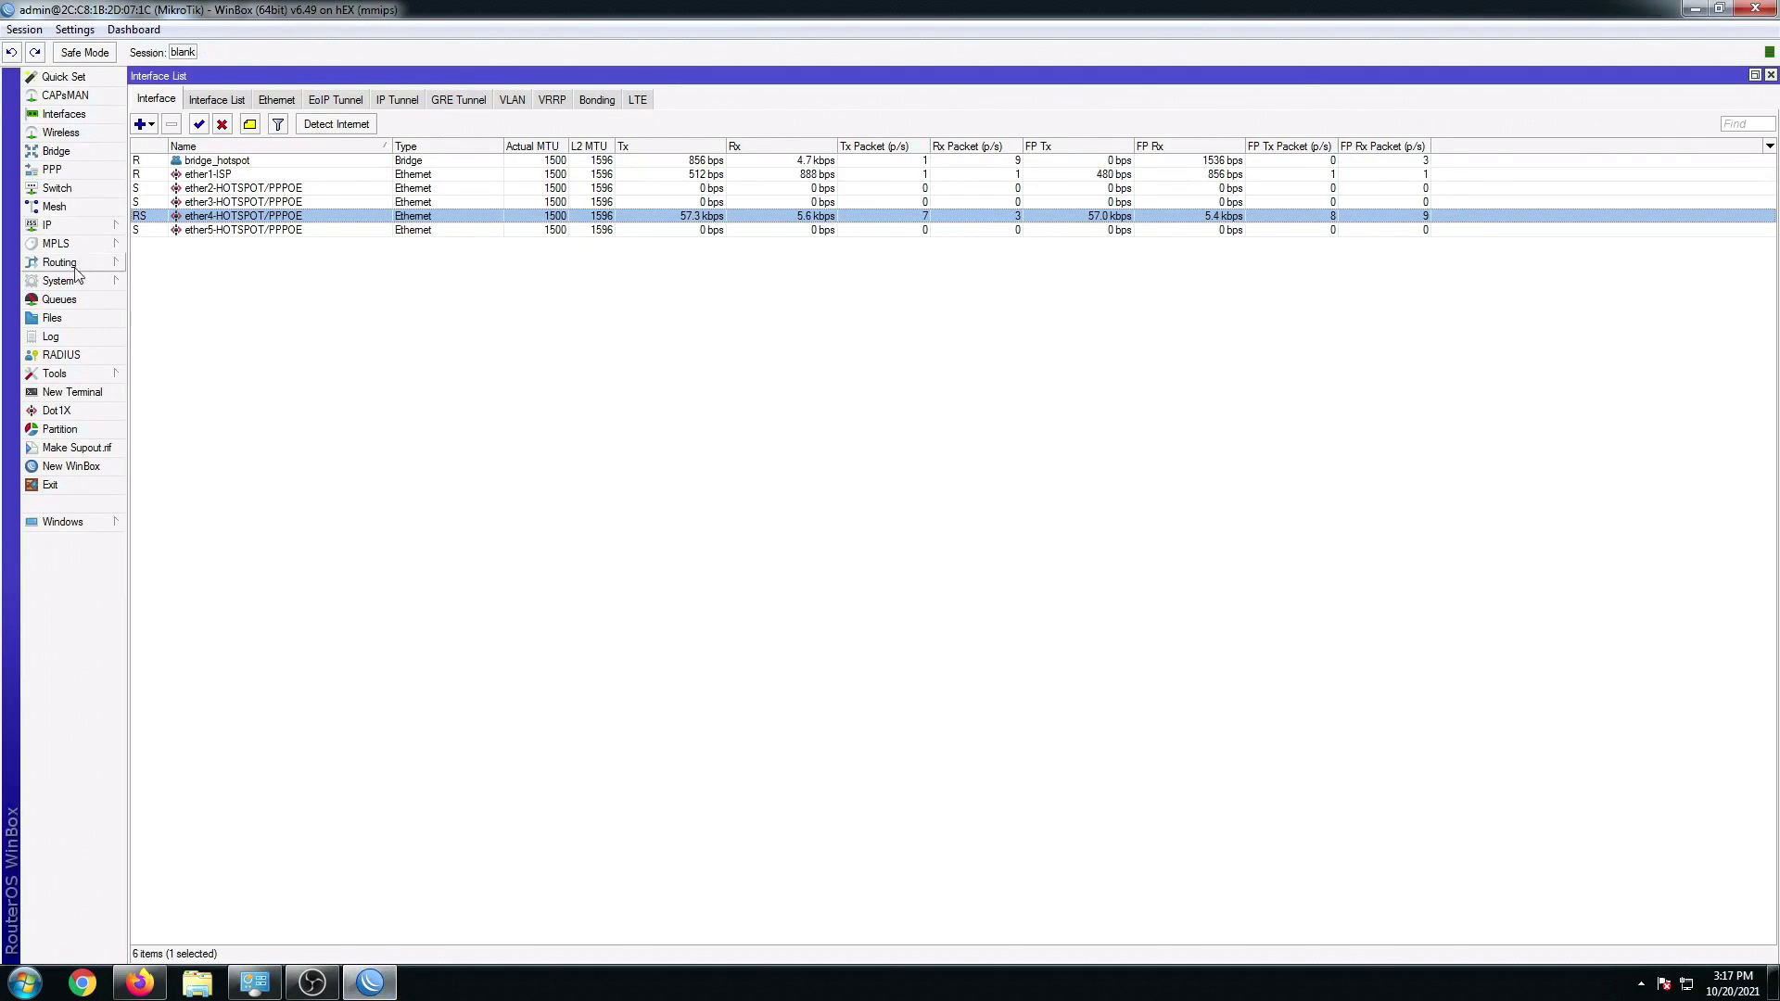
Step: View the hotspot's Active sessions under IP > Hotspot and widen the User column
{"action": "left_click", "coordinate": [59, 225]}
{"action": "left_click", "coordinate": [175, 394]}
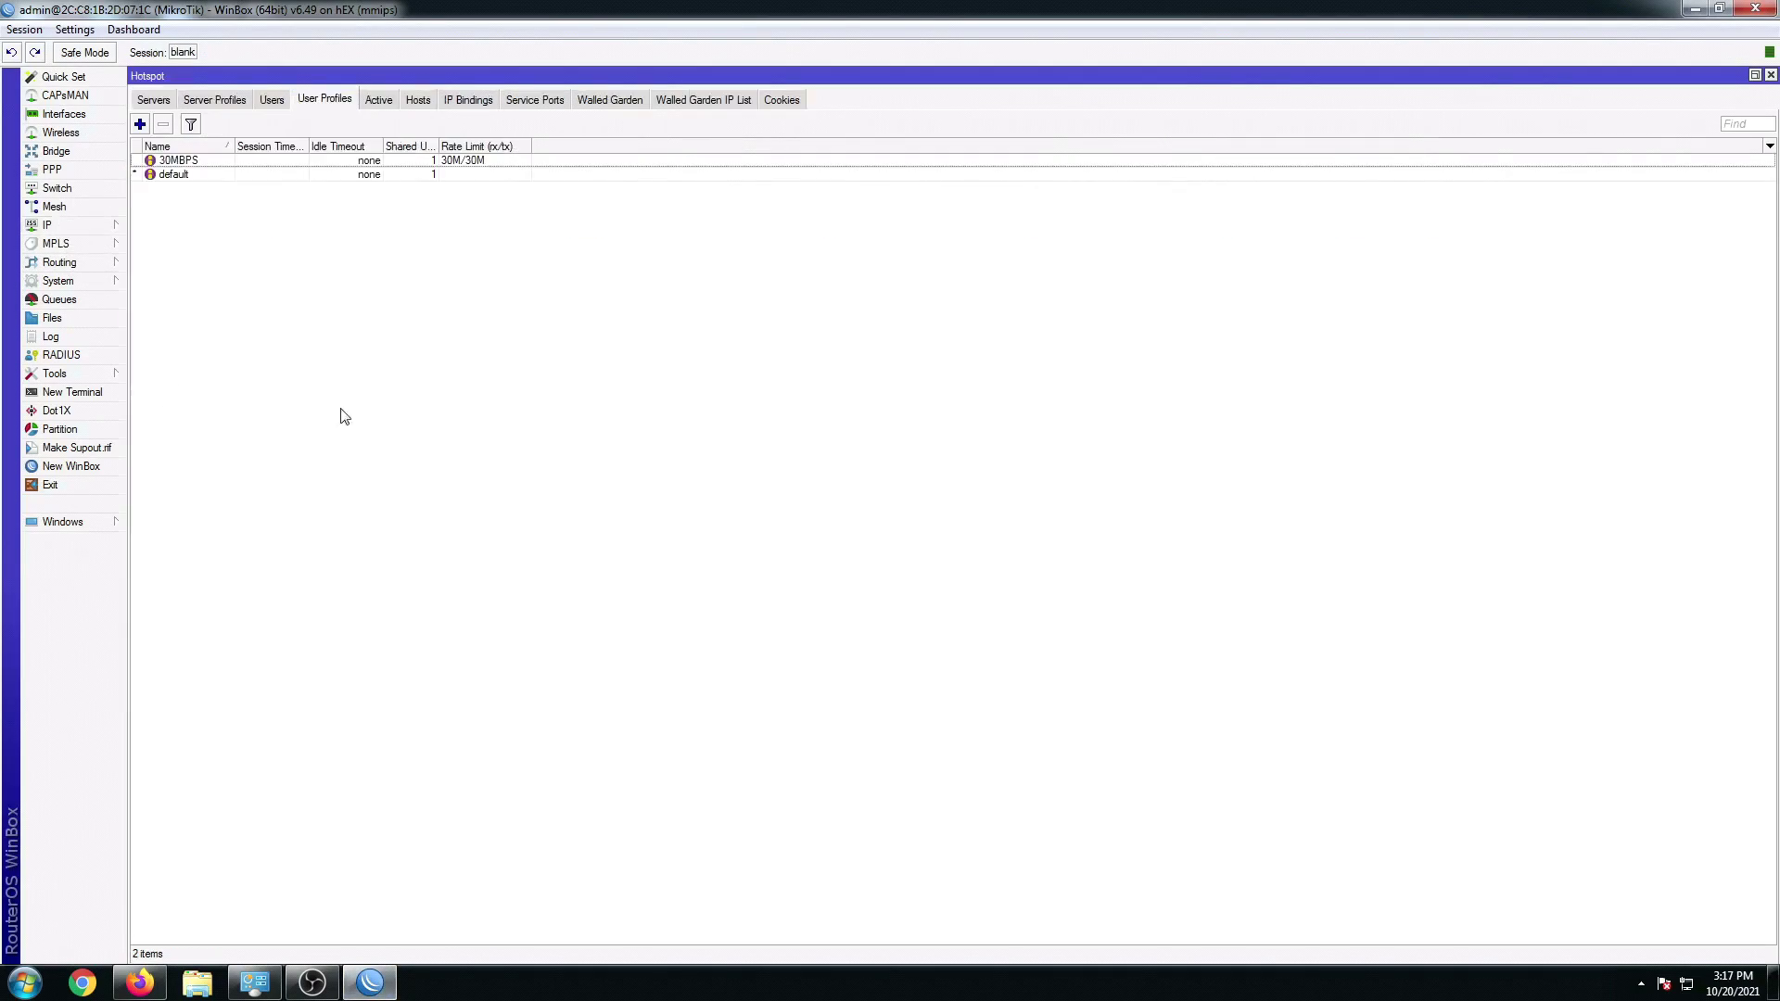
{"action": "left_click", "coordinate": [378, 101]}
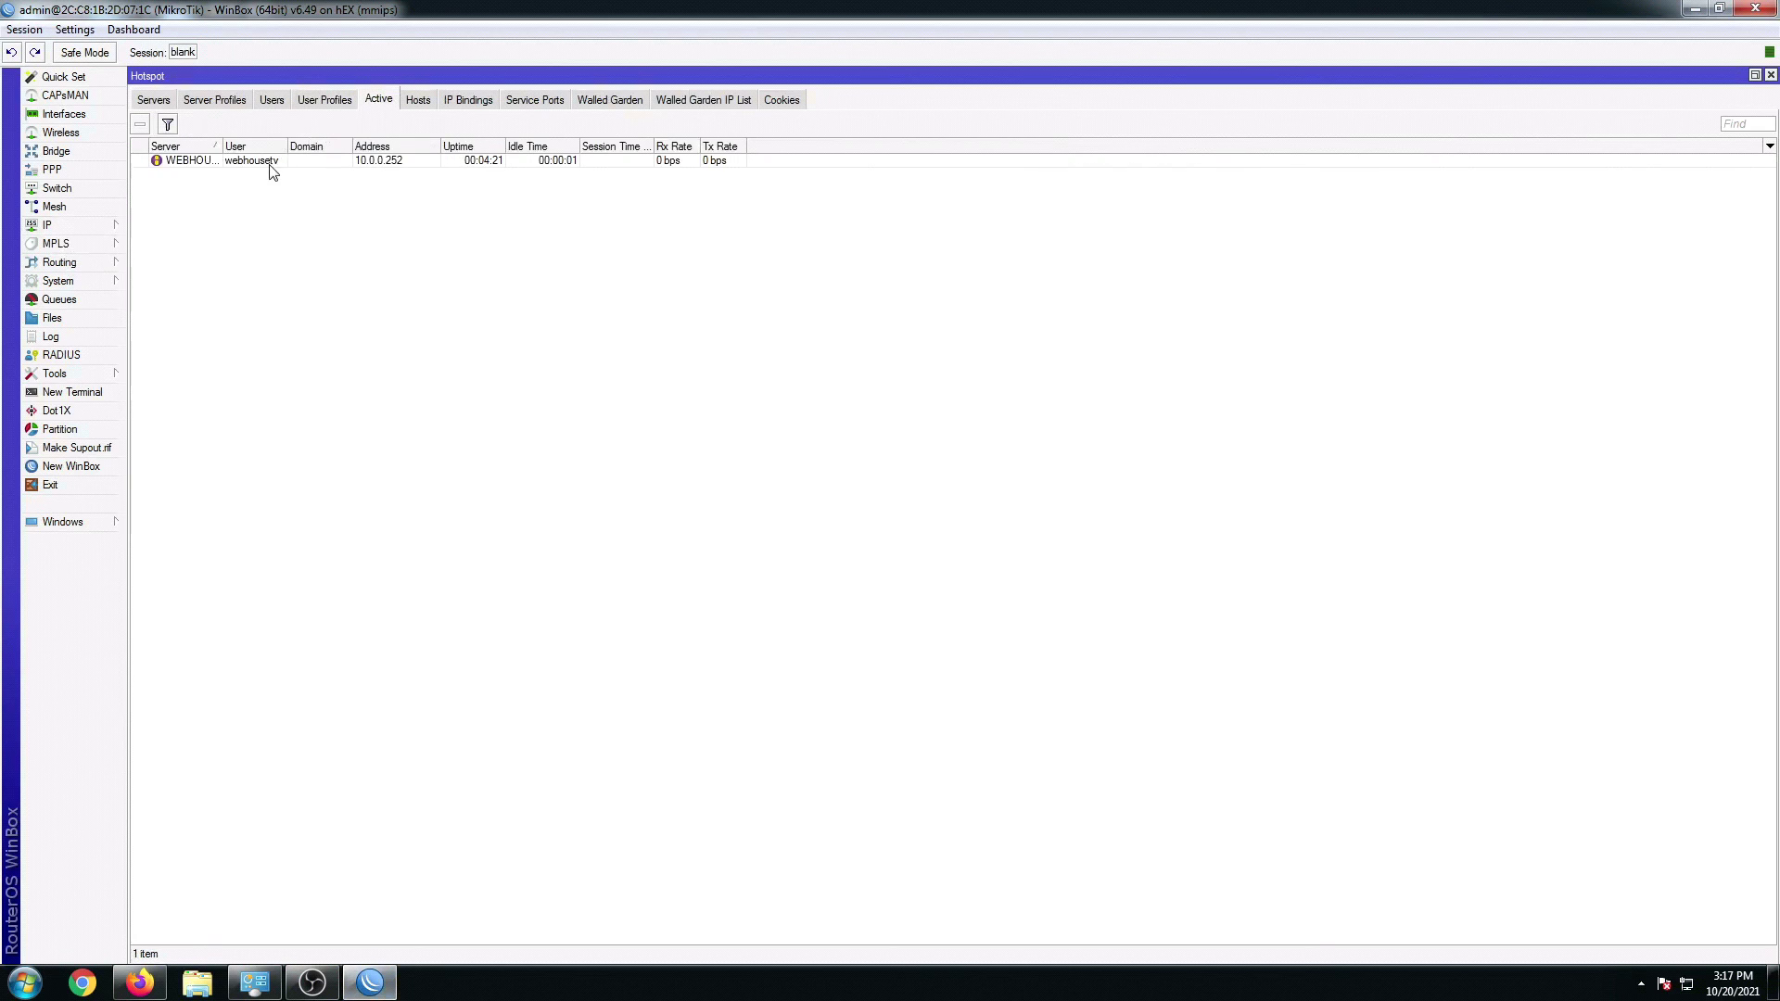
{"action": "left_click_drag", "start_coordinate": [284, 147], "coordinate": [300, 151]}
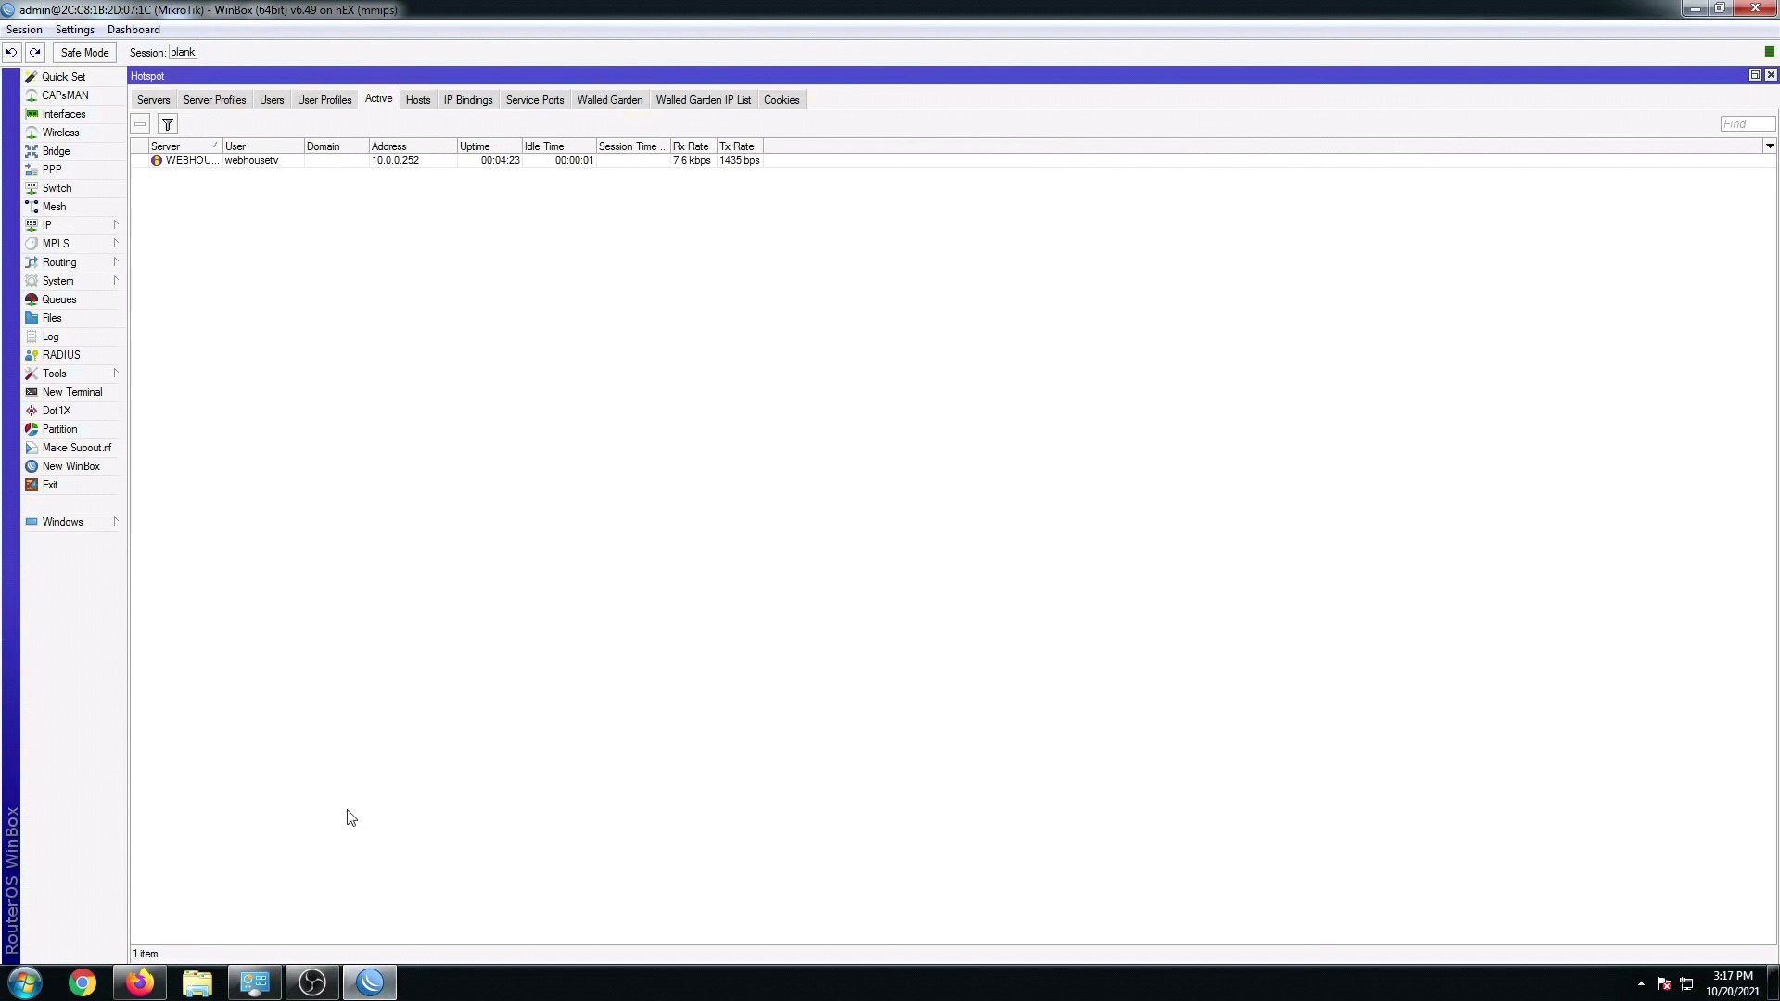
Step: Glance at Network Connections, then return to WinBox's Interface List
{"action": "left_click", "coordinate": [259, 983]}
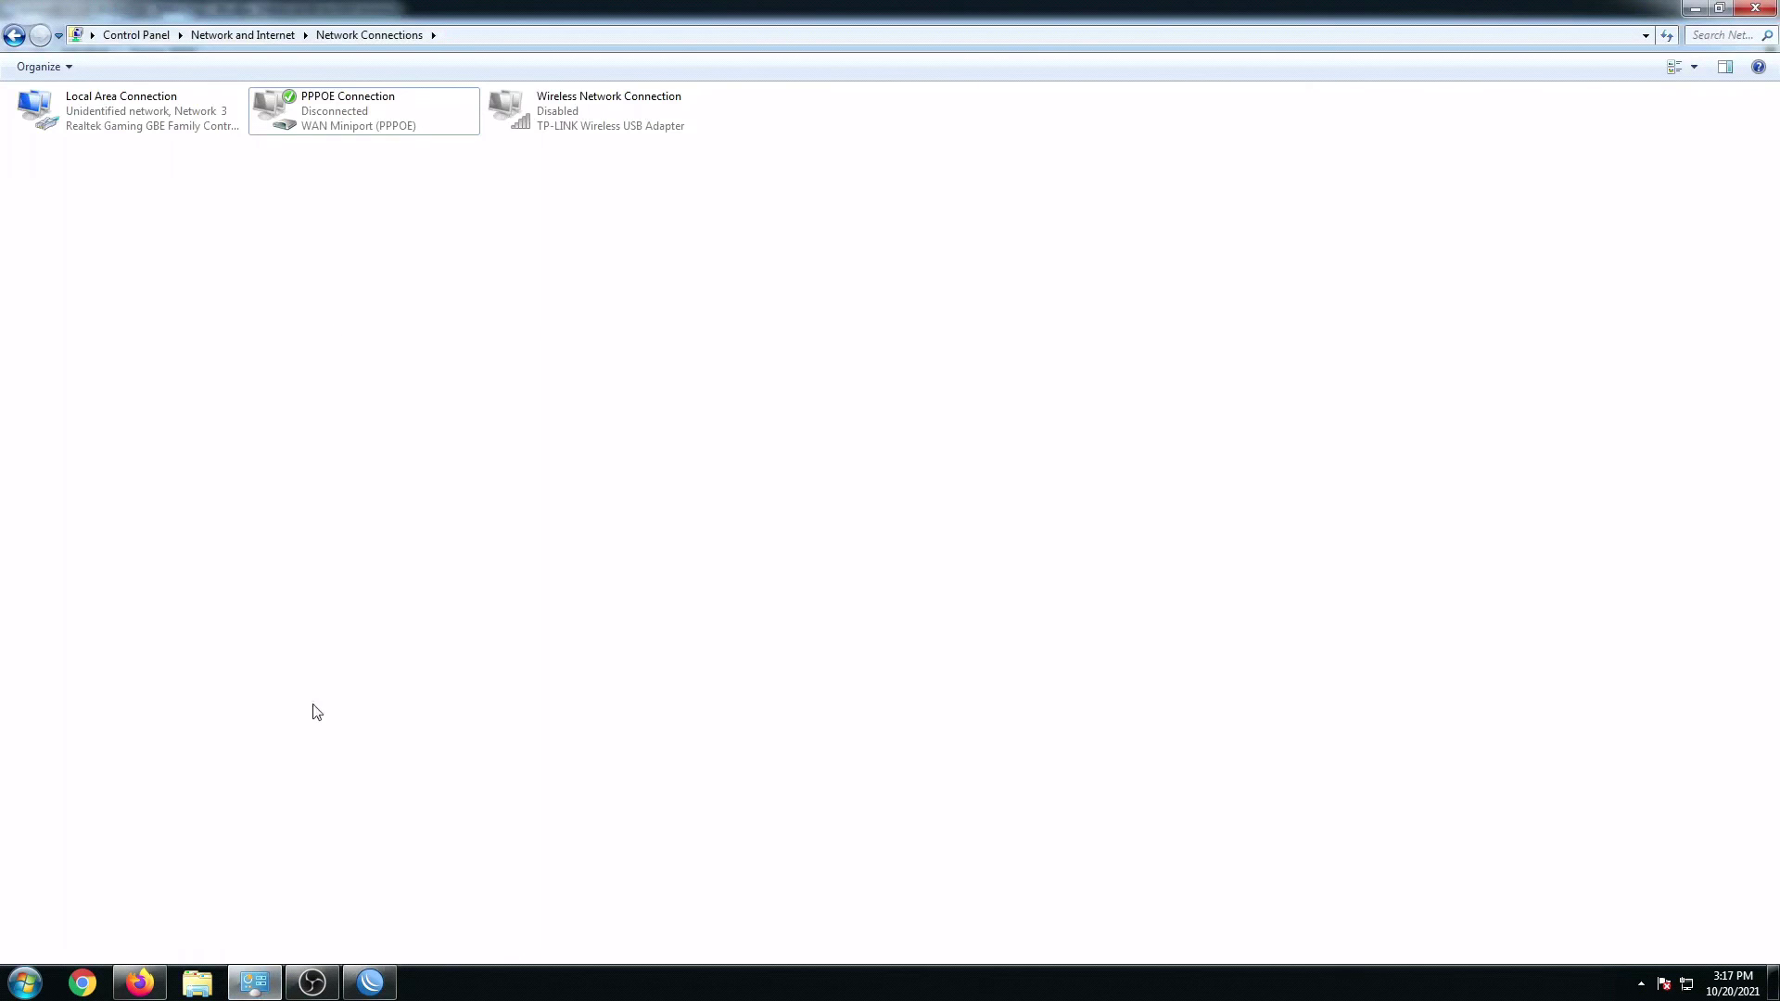
{"action": "left_click", "coordinate": [370, 983]}
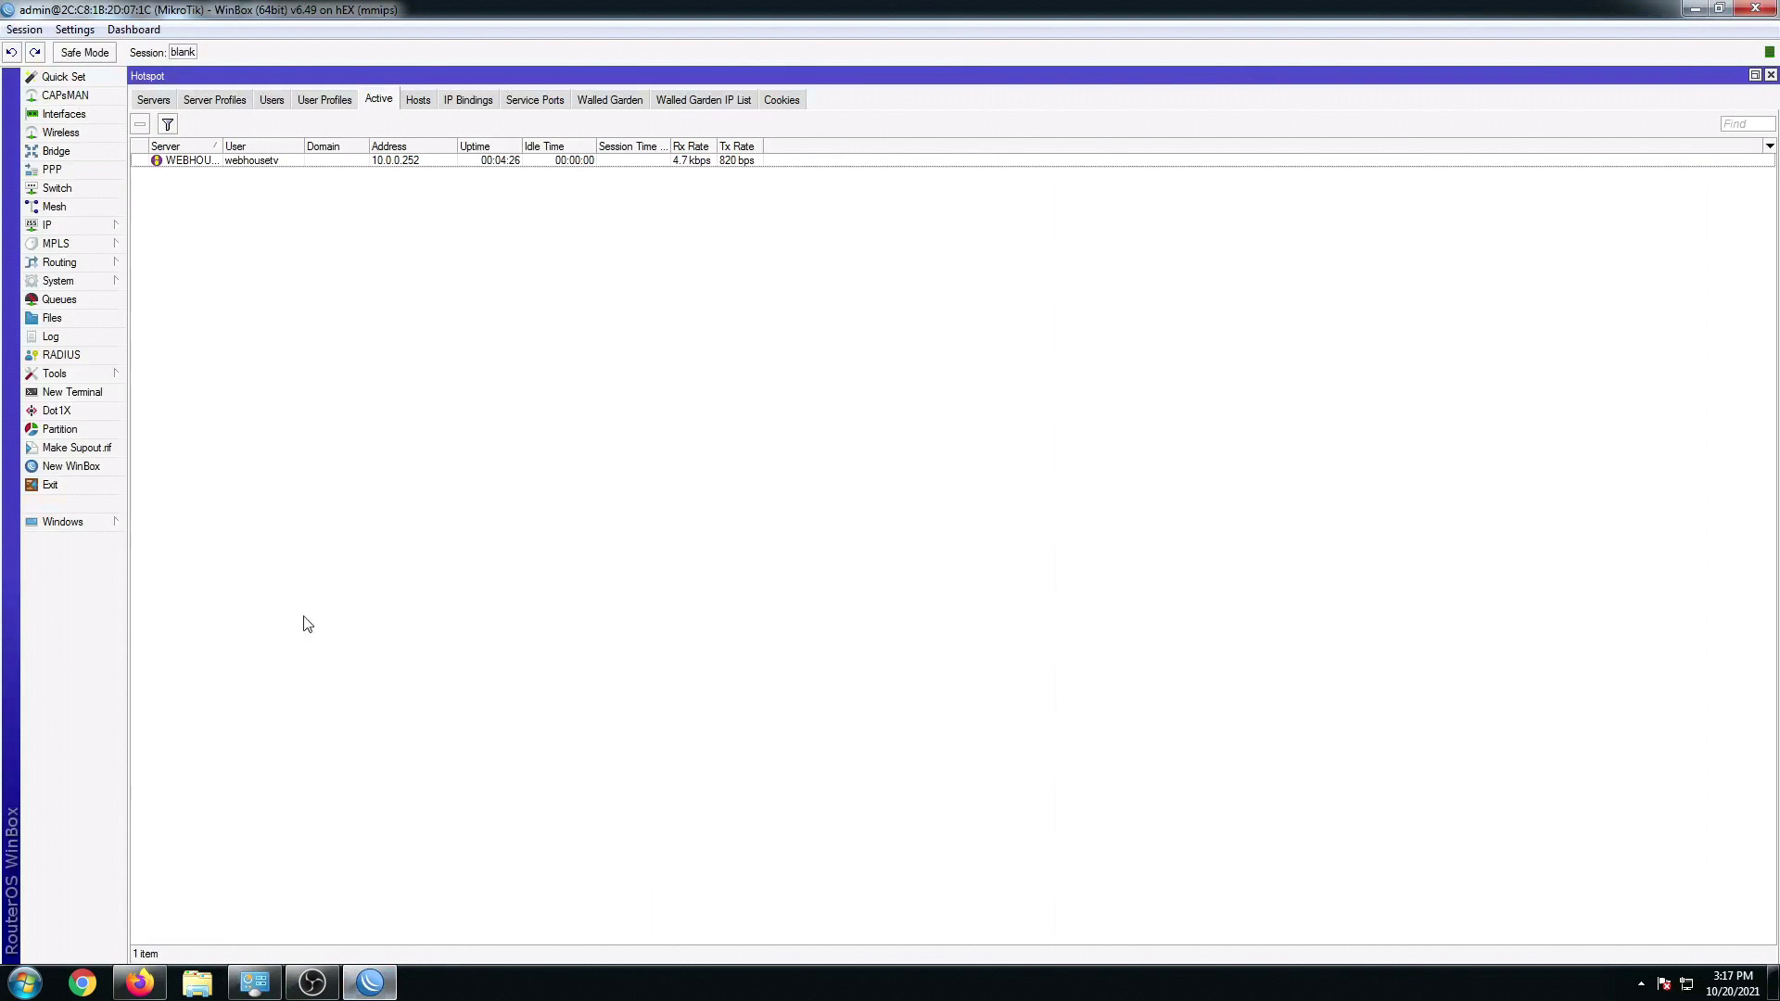
{"action": "left_click", "coordinate": [80, 118]}
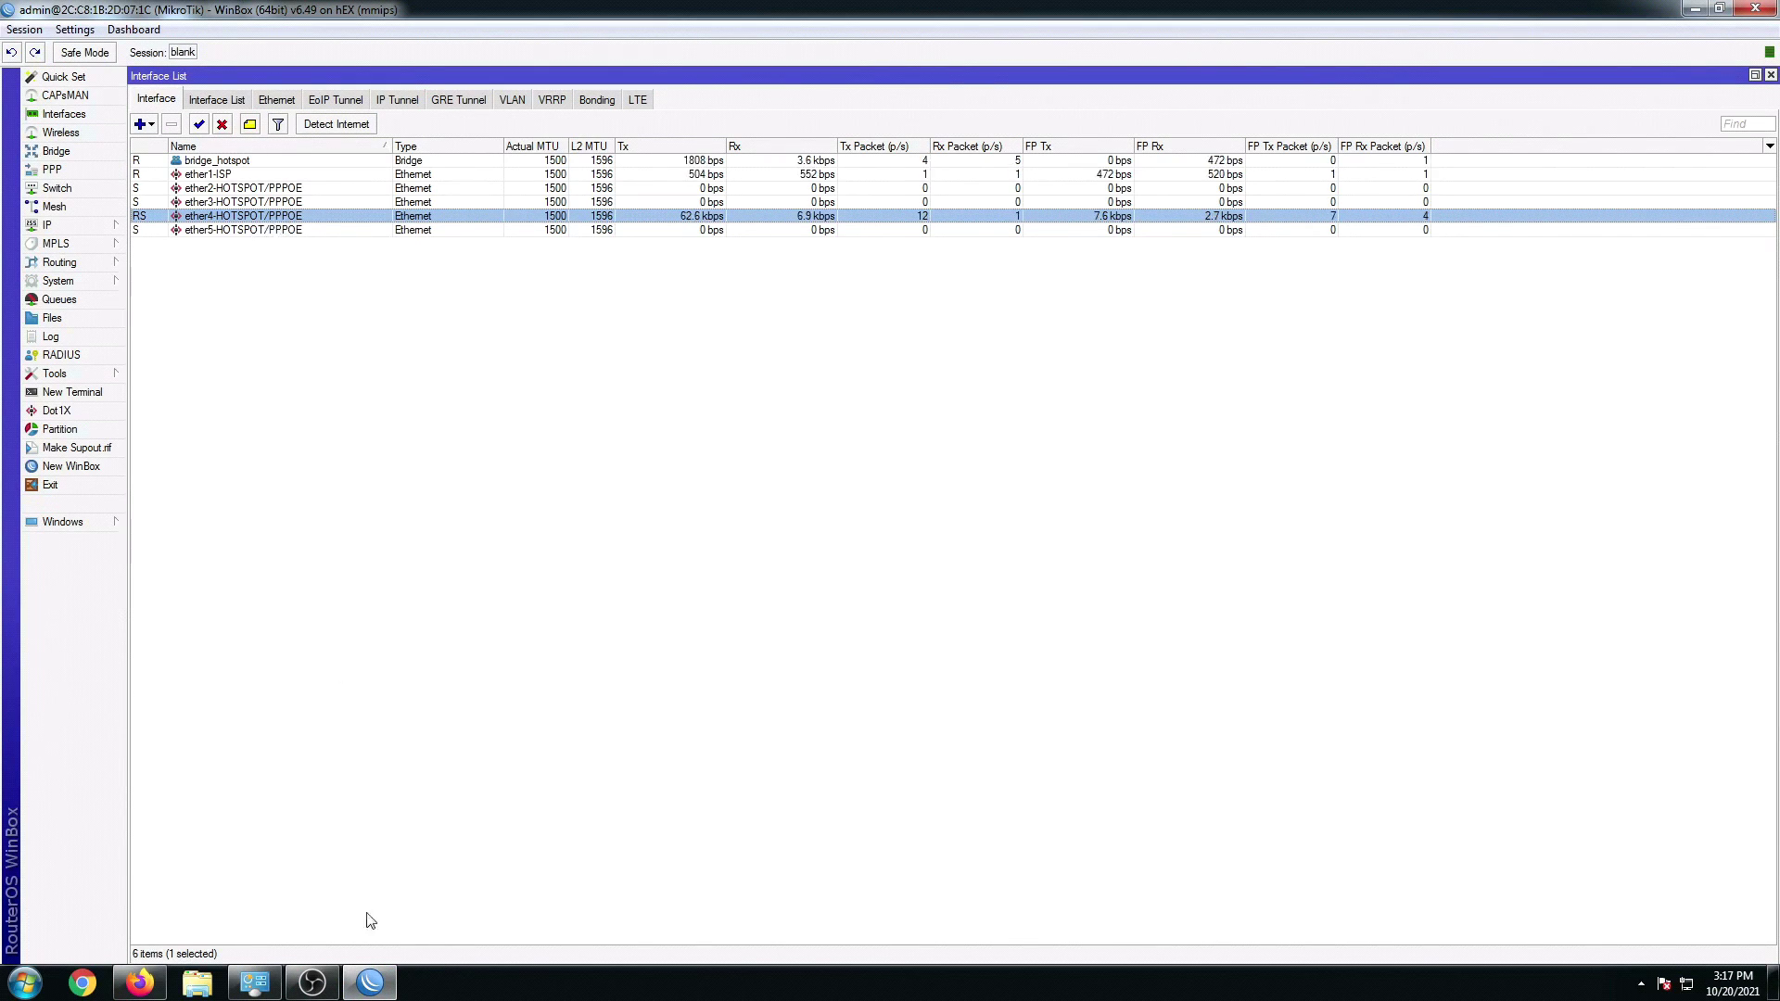
{"action": "left_click", "coordinate": [140, 982]}
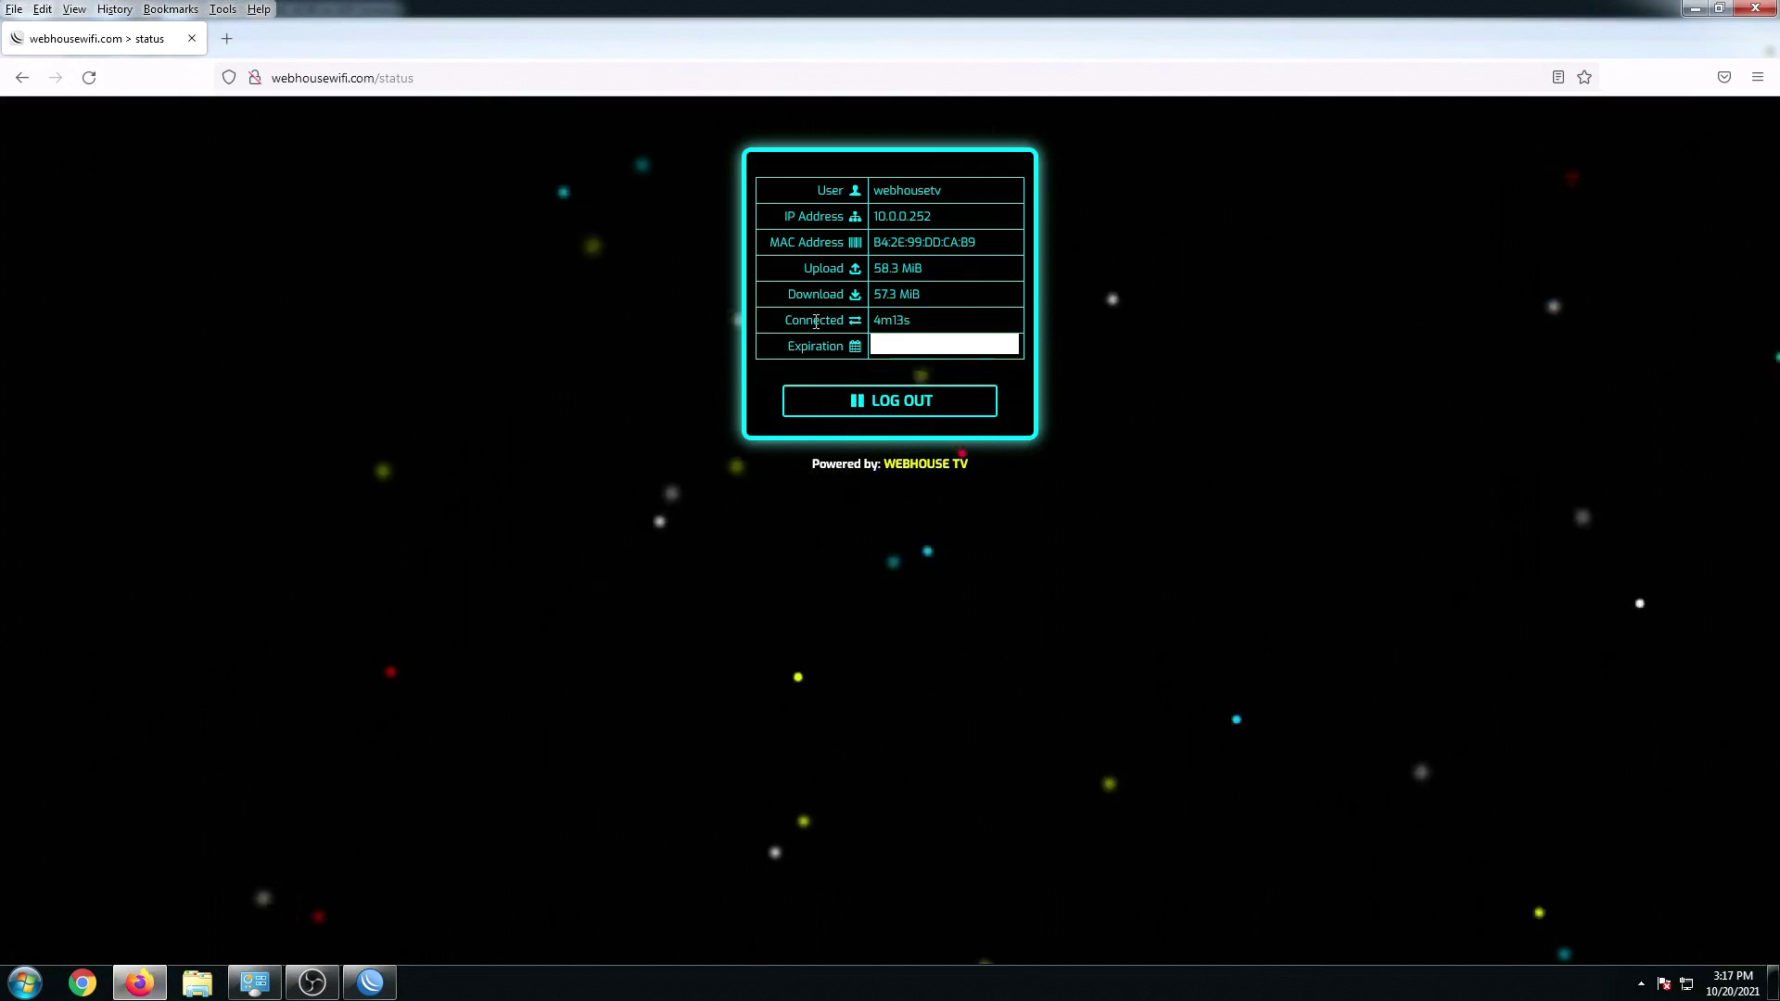
{"action": "left_click", "coordinate": [370, 986]}
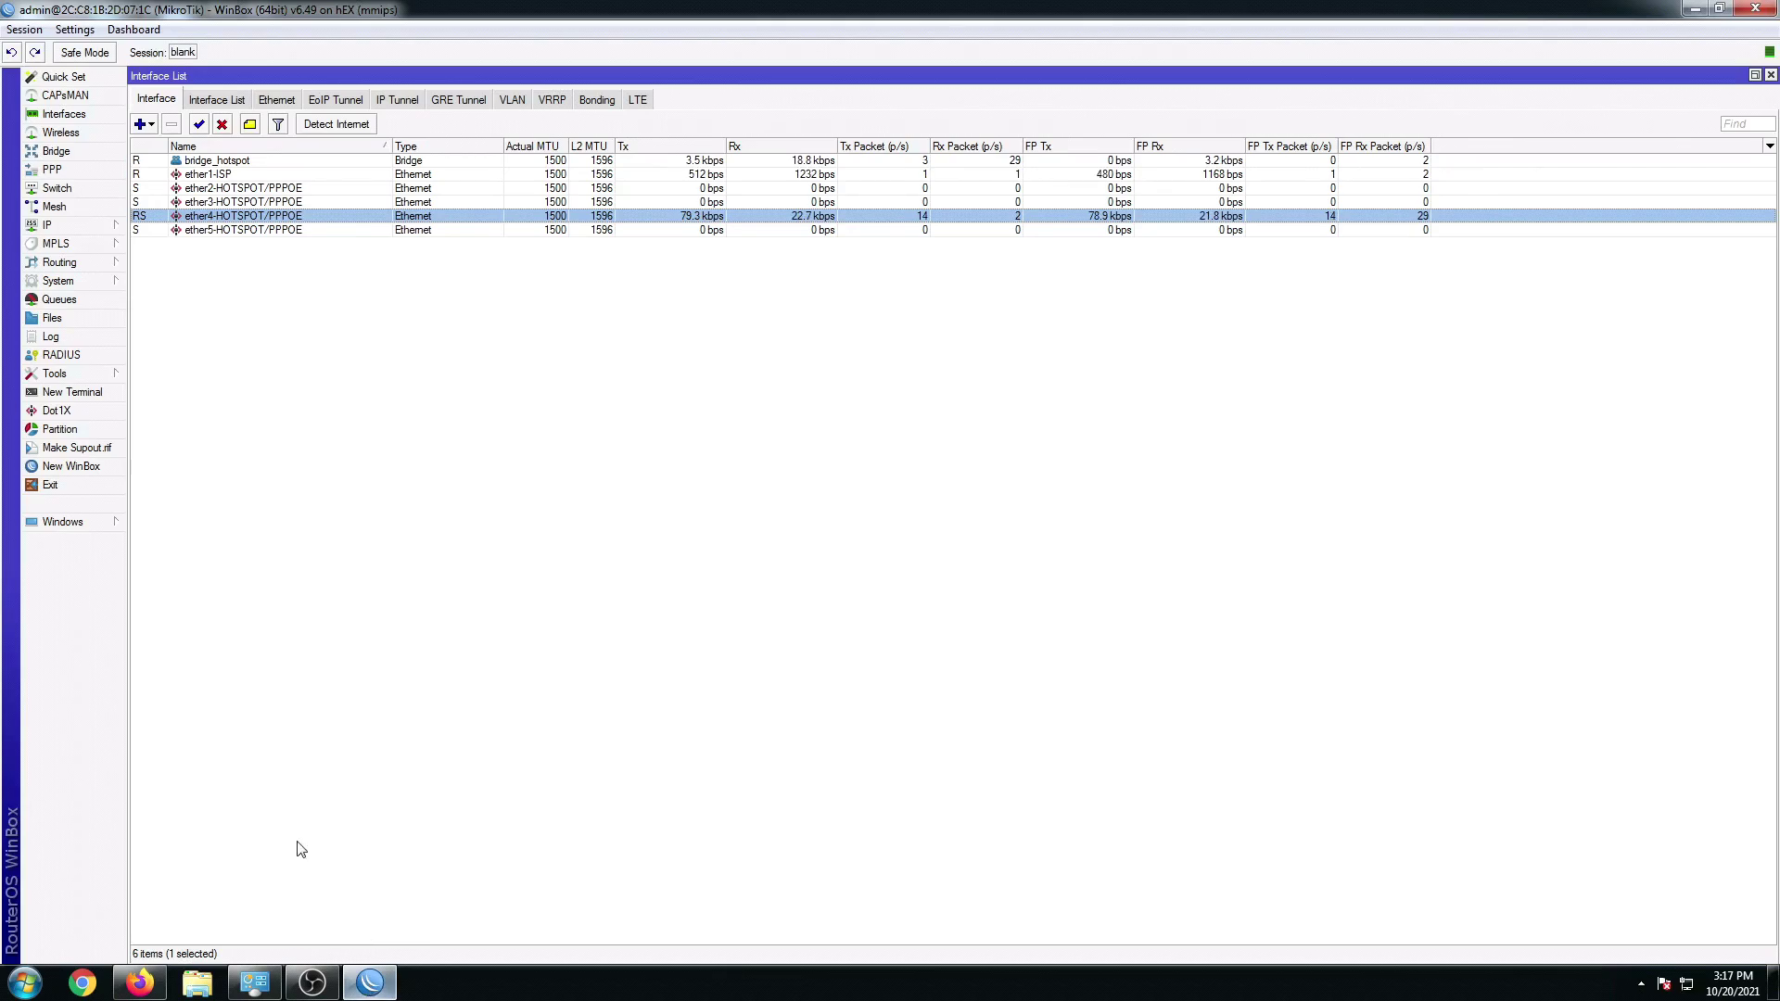
{"action": "left_click", "coordinate": [255, 982]}
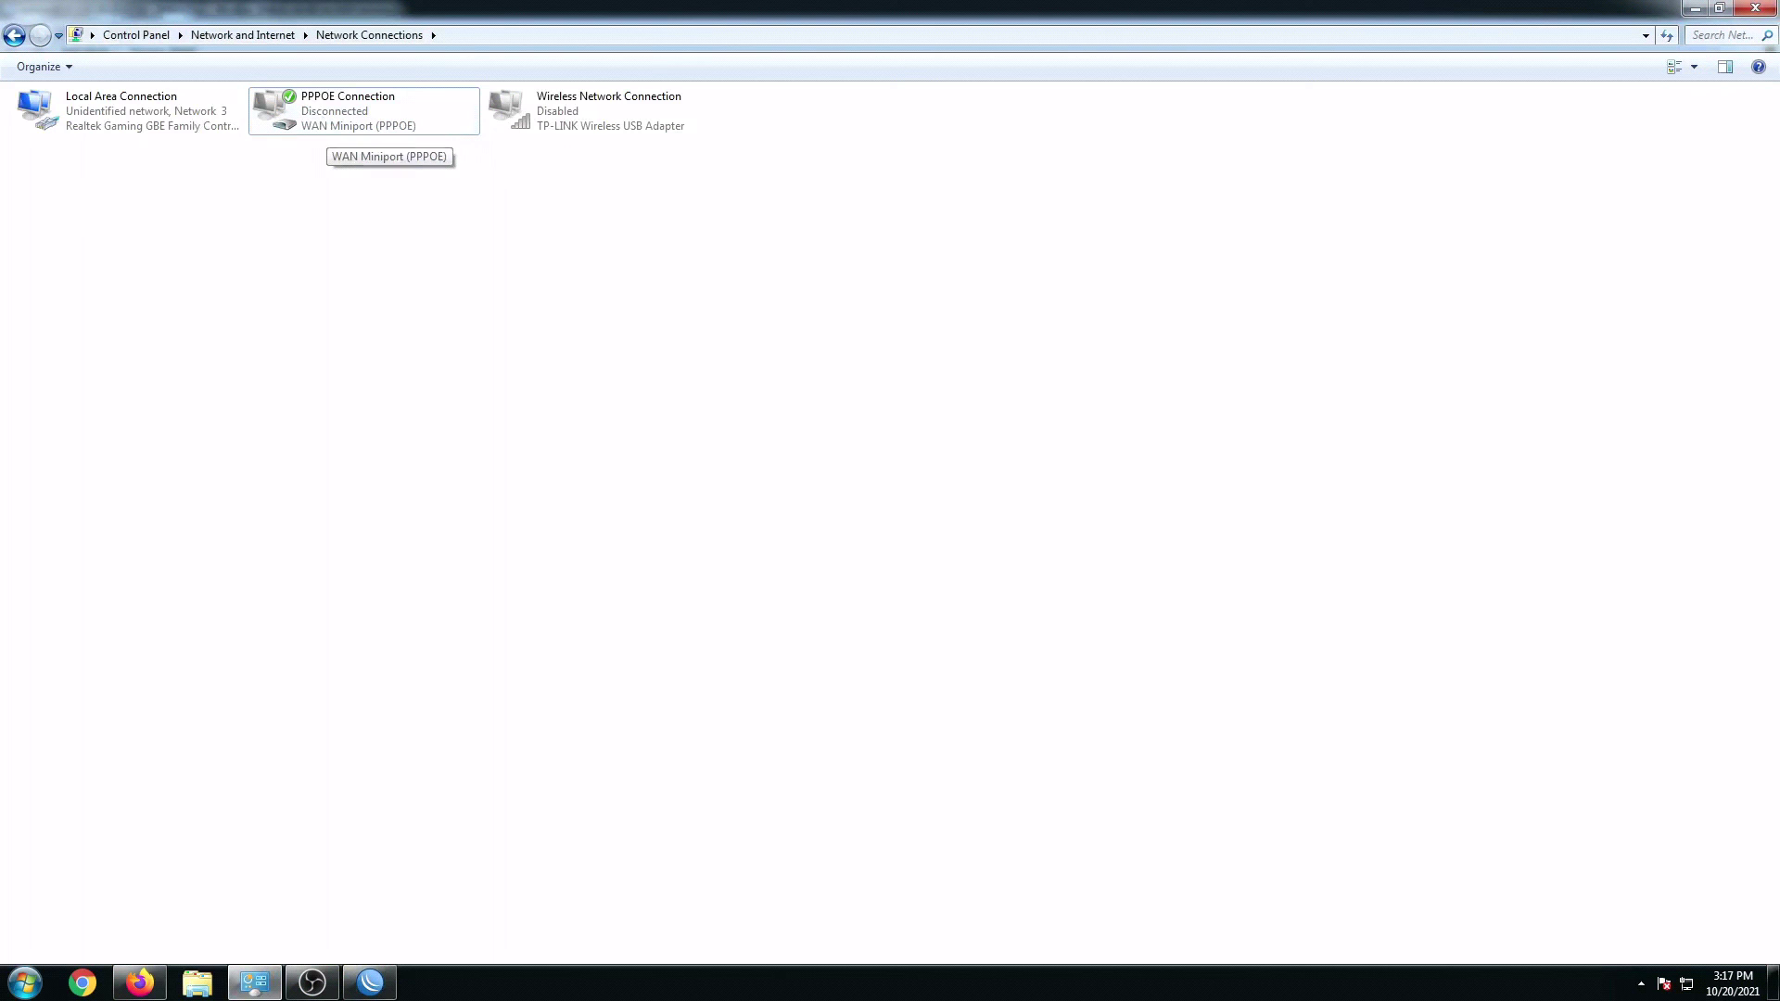
{"action": "left_click", "coordinate": [370, 983]}
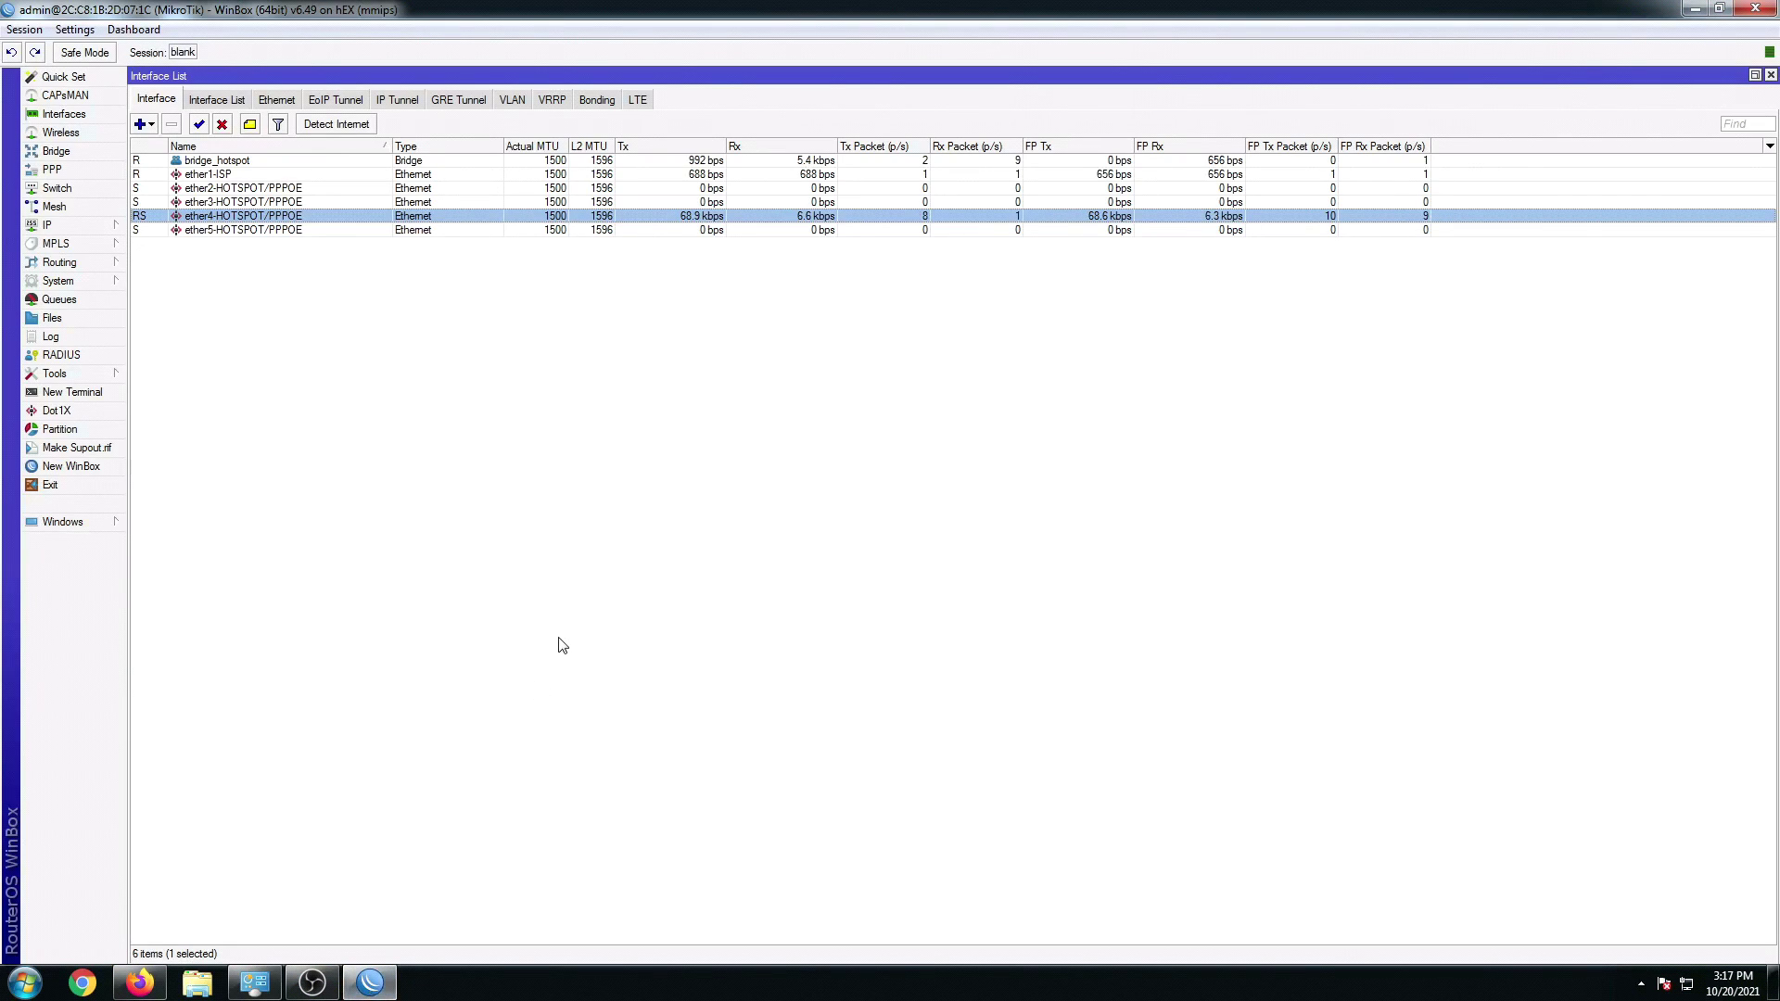